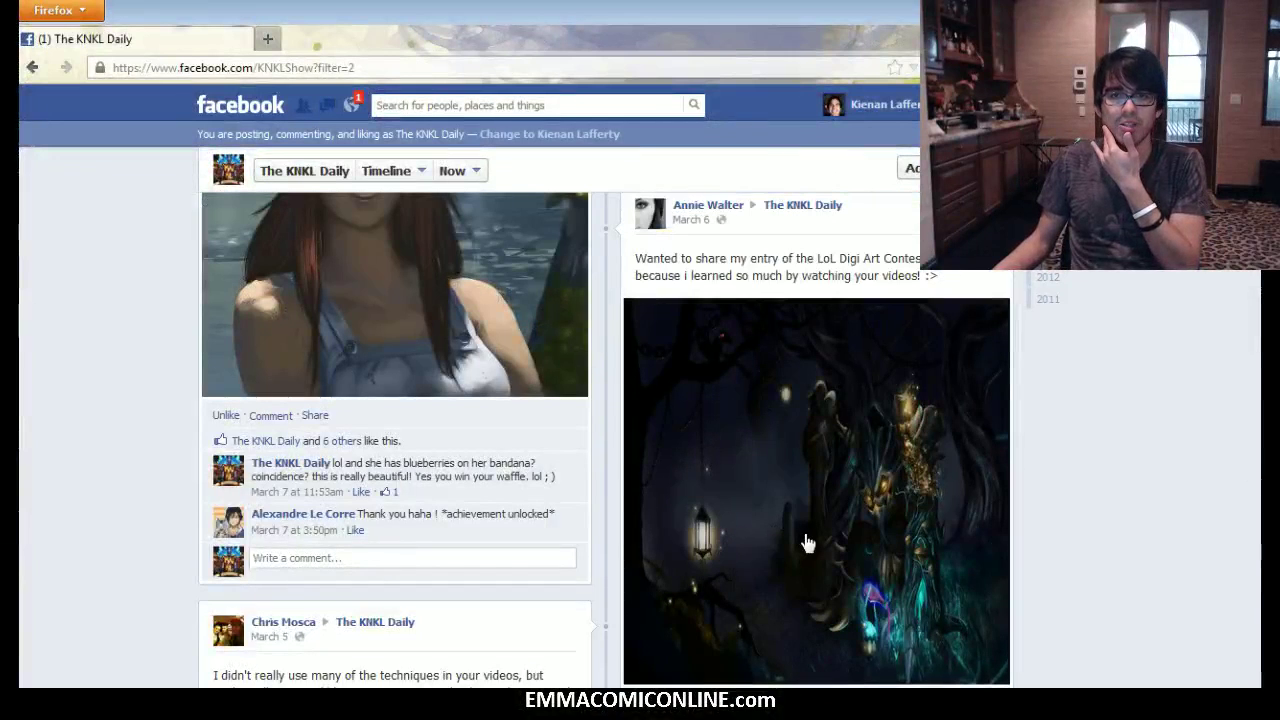
View the LoL Digi Art Contest entry at full size and browse the posts by others on The KNKL Daily page.
click(808, 543)
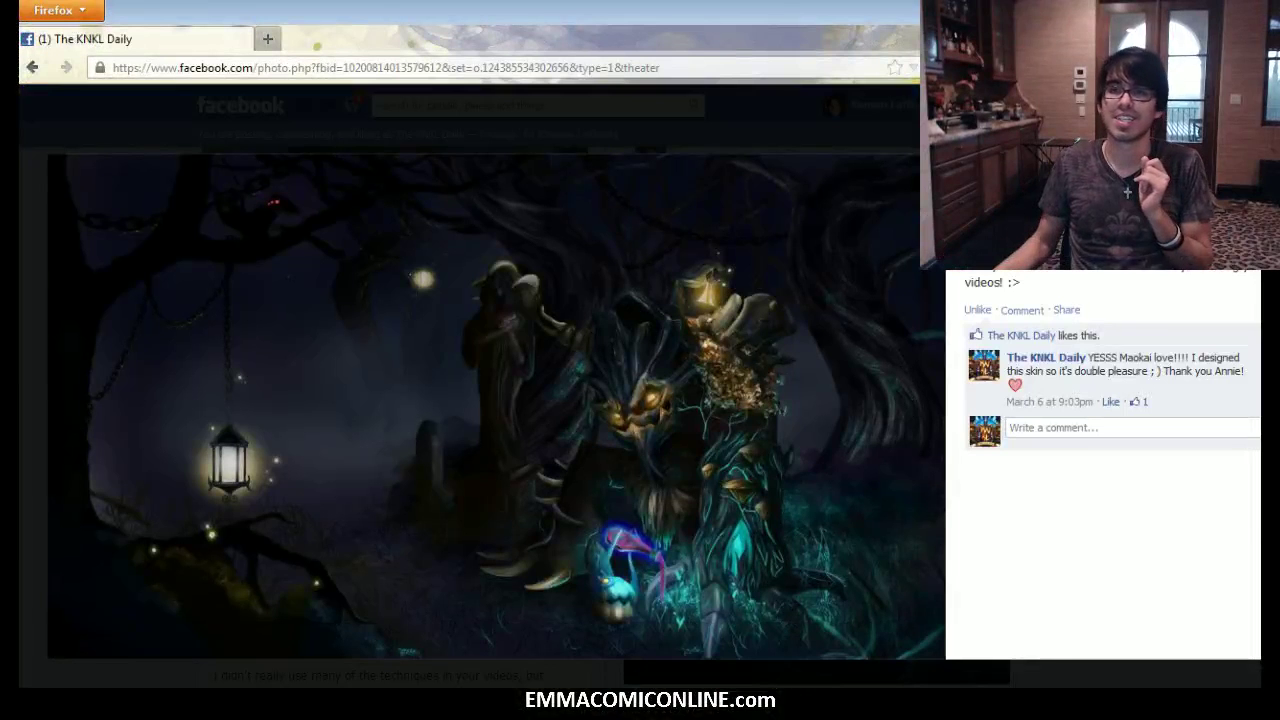
key(Escape)
scroll(1020, 446, up, 3)
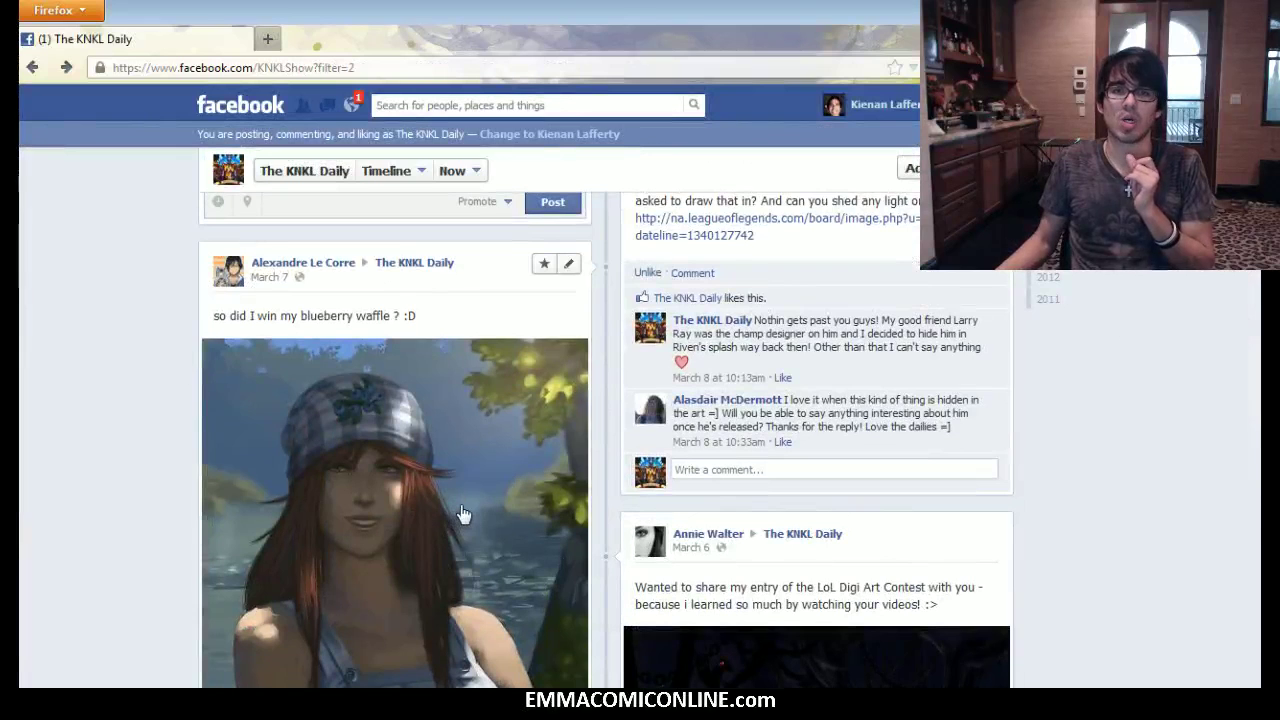
scroll(463, 514, down, 2)
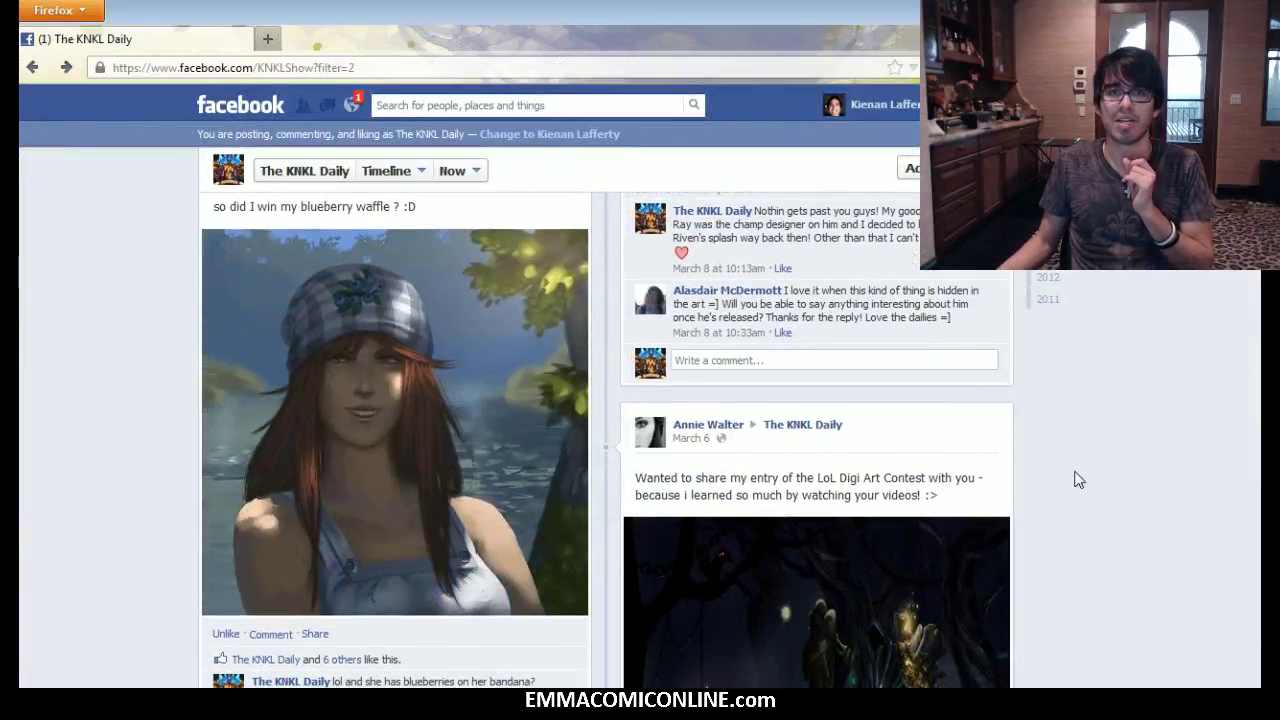
scroll(1094, 503, up, 3)
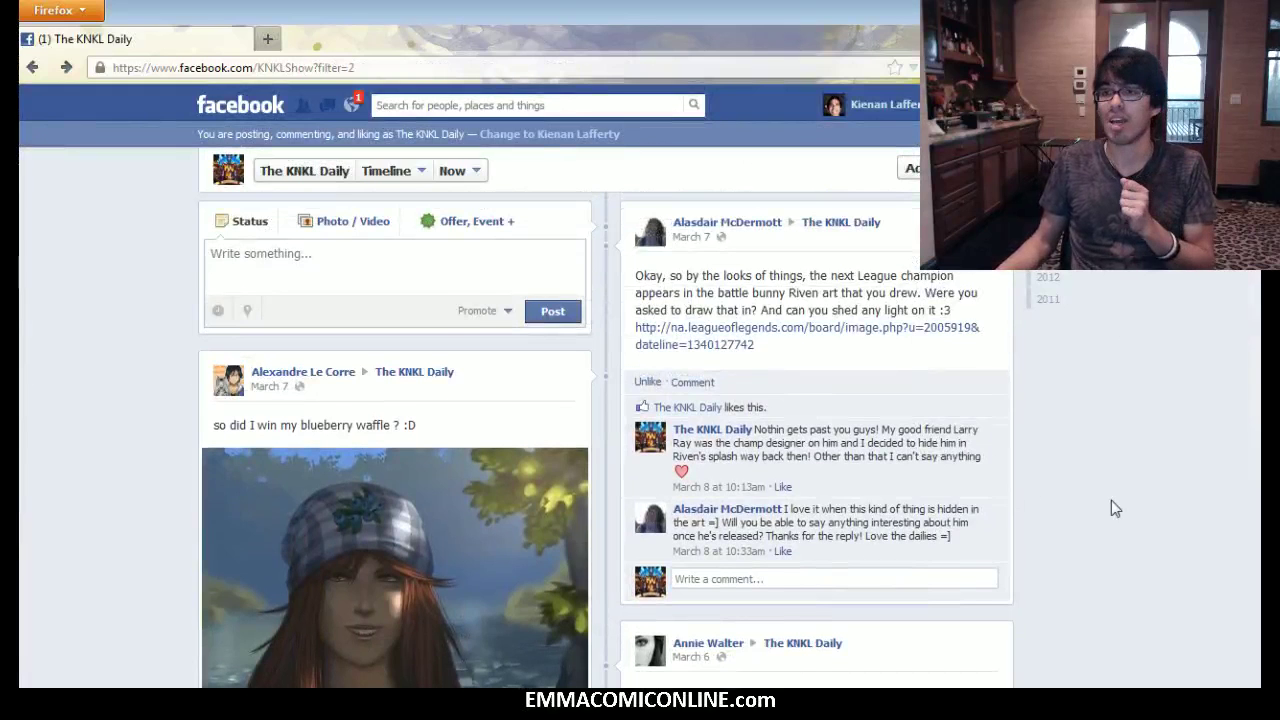
scroll(1110, 500, up, 3)
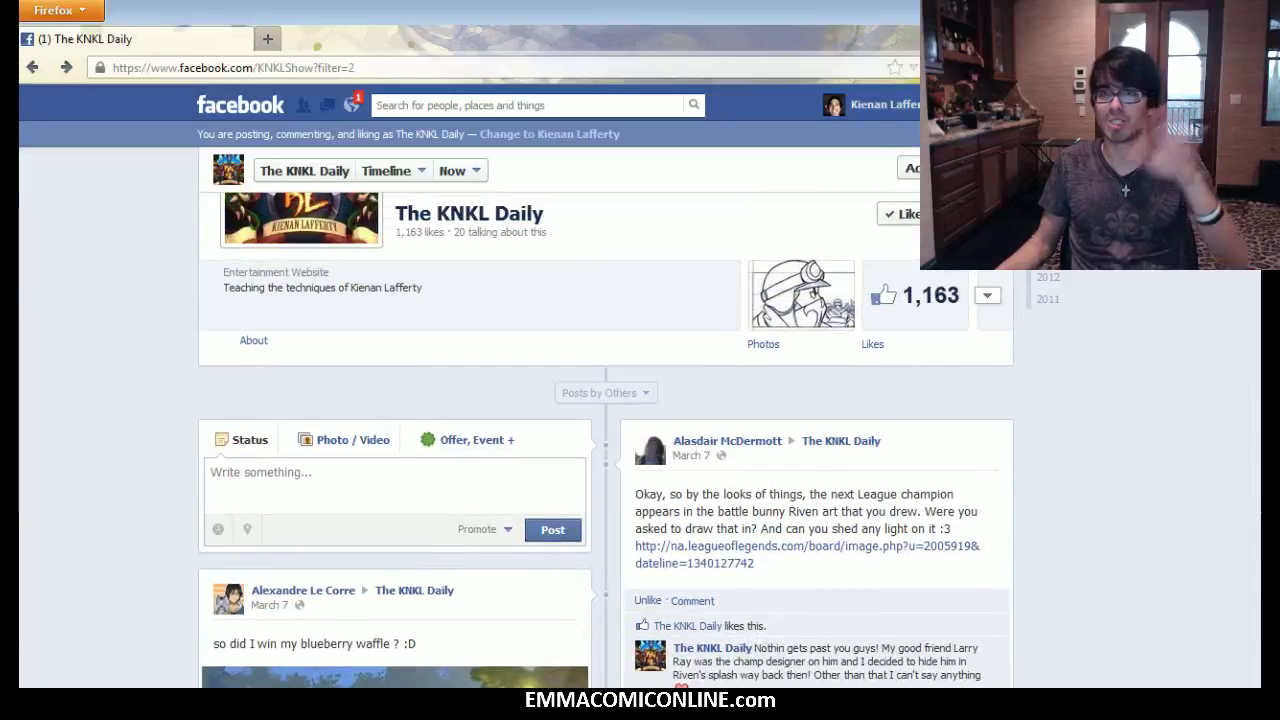
Switch to Photoshop and examine the horizontally flipped character sketch up close.
key(alt+Tab)
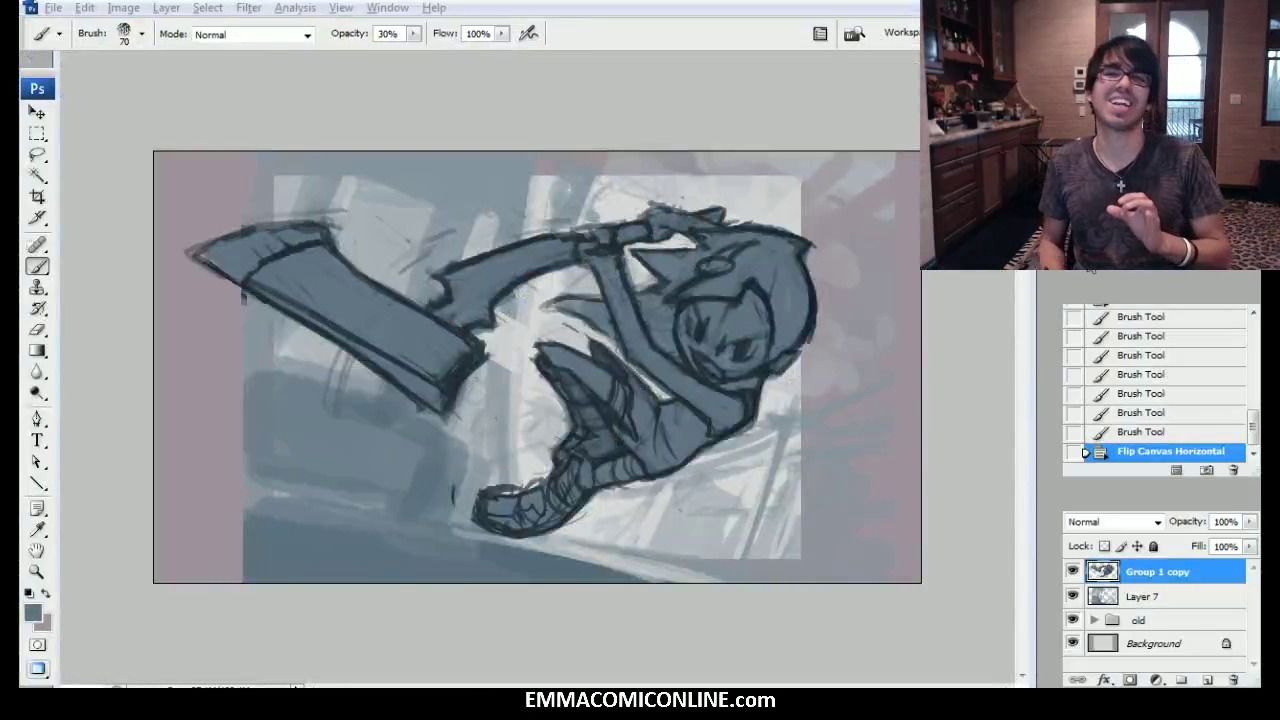
key(ctrl+plus)
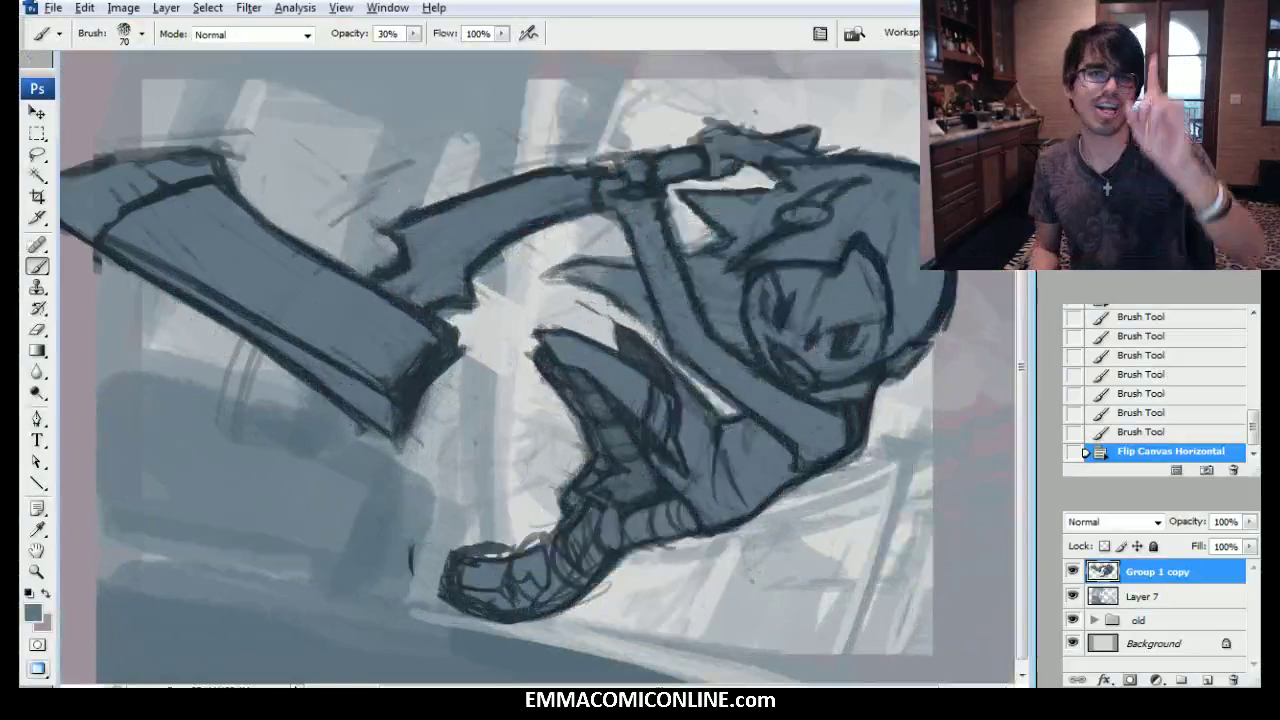
drag(540, 368, 498, 368)
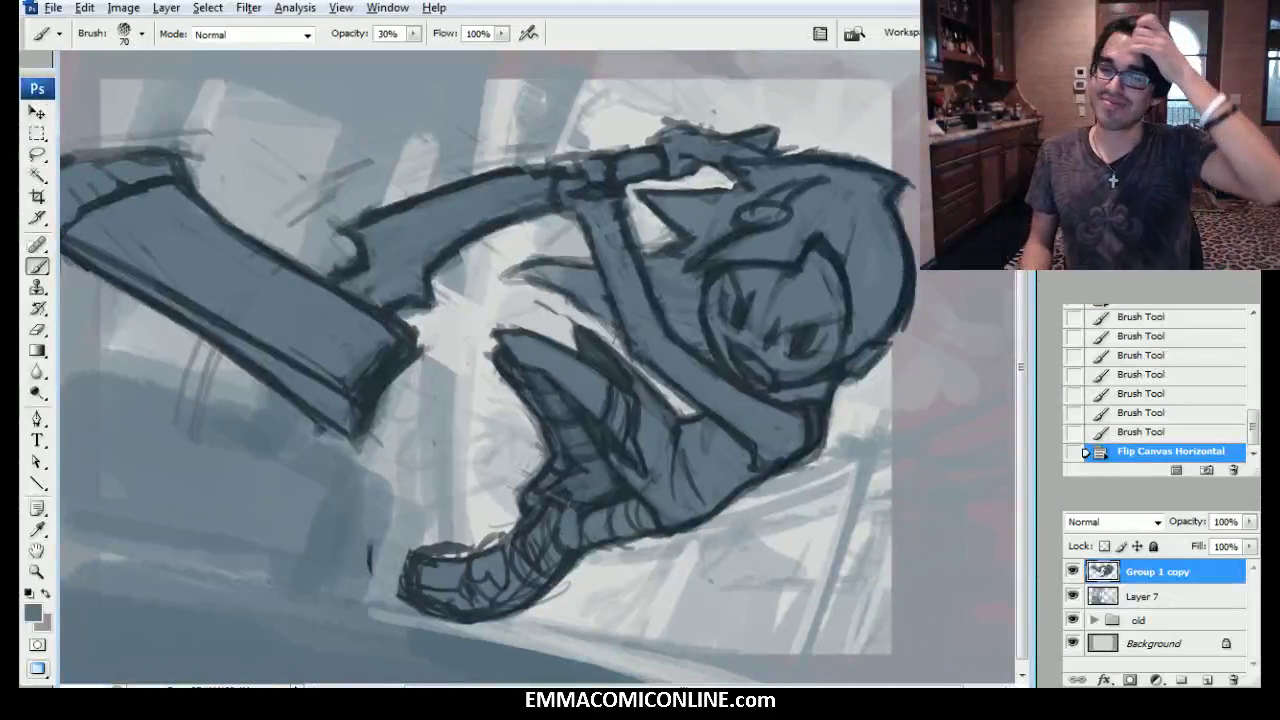
key(ctrl+plus)
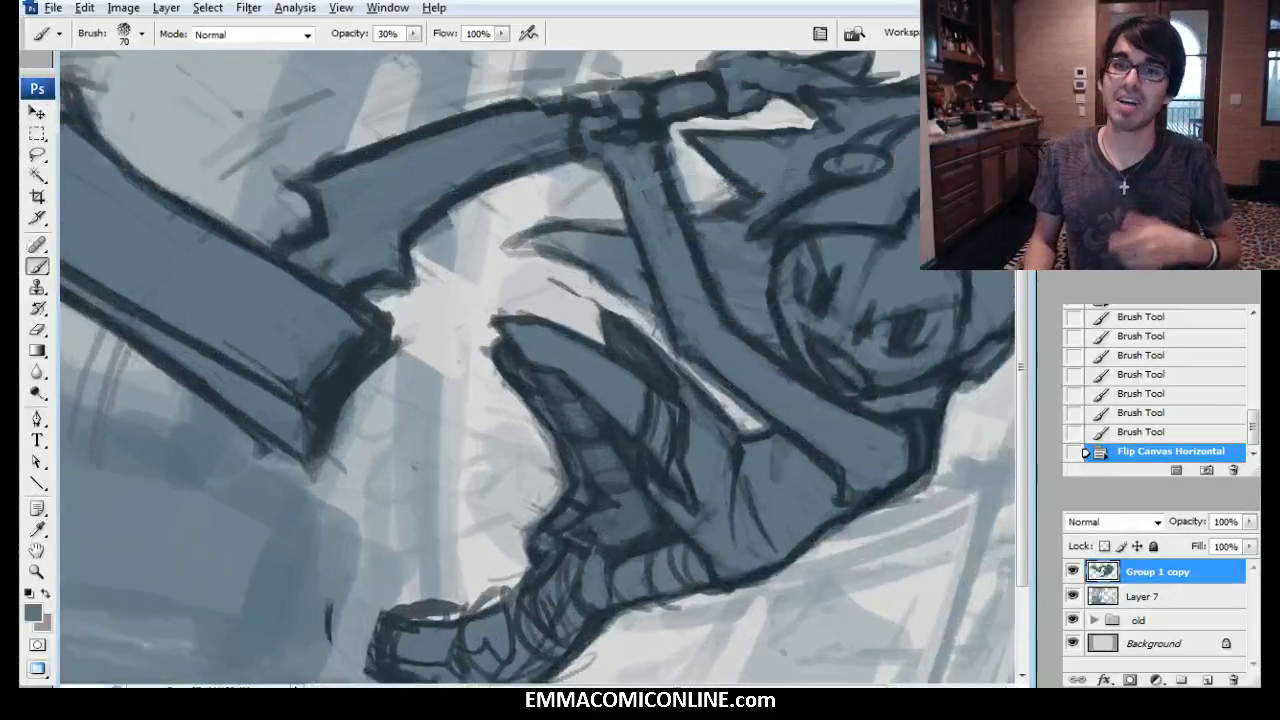
key(ctrl+minus)
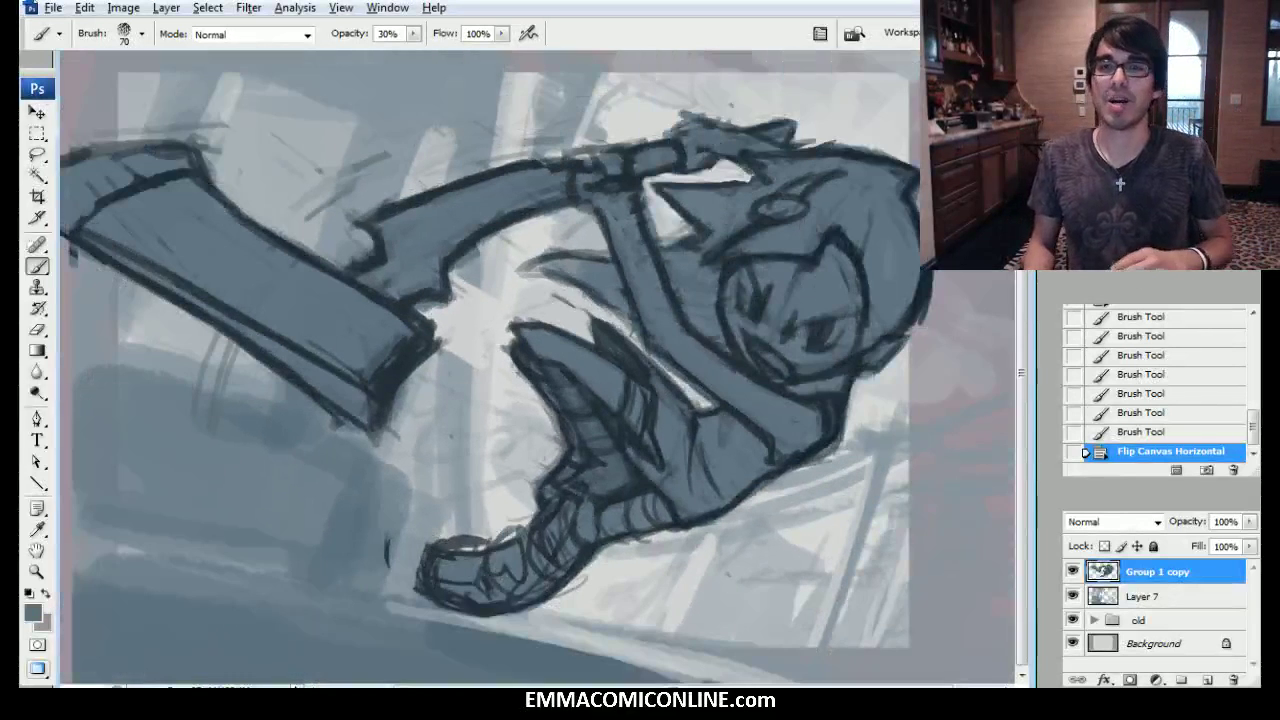
scroll(537, 369, up, 1)
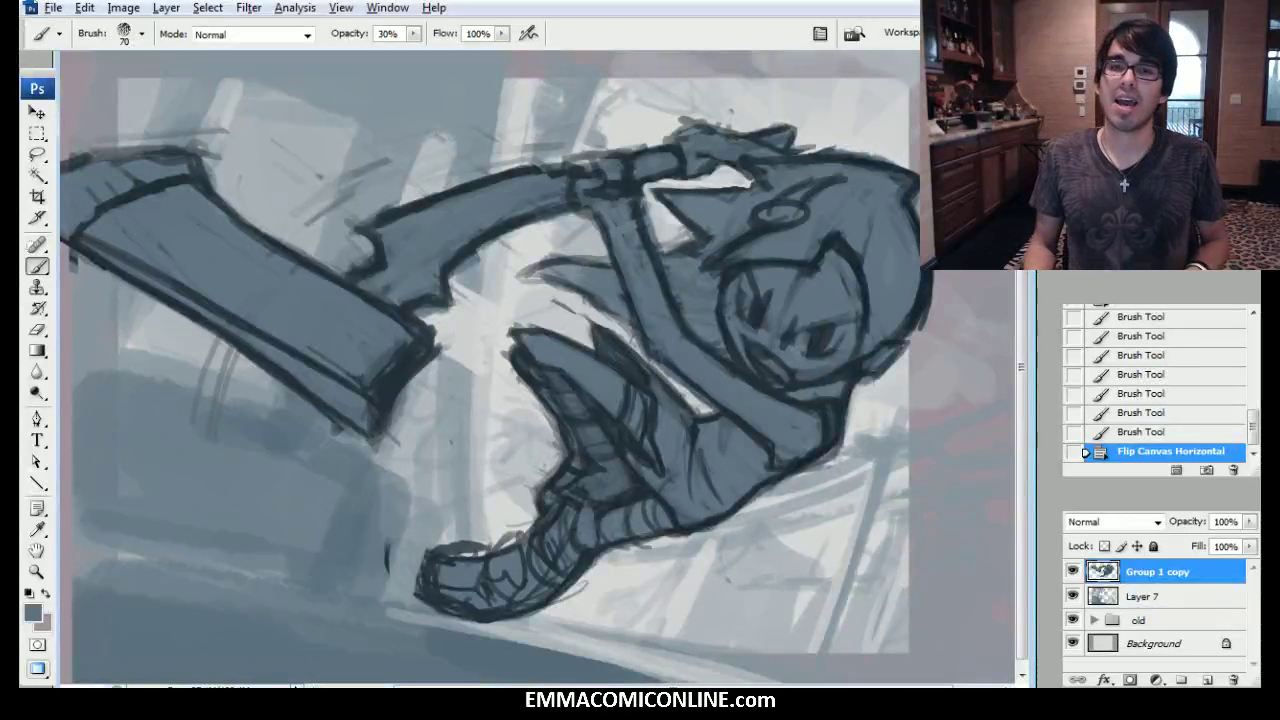
scroll(537, 369, left, 2)
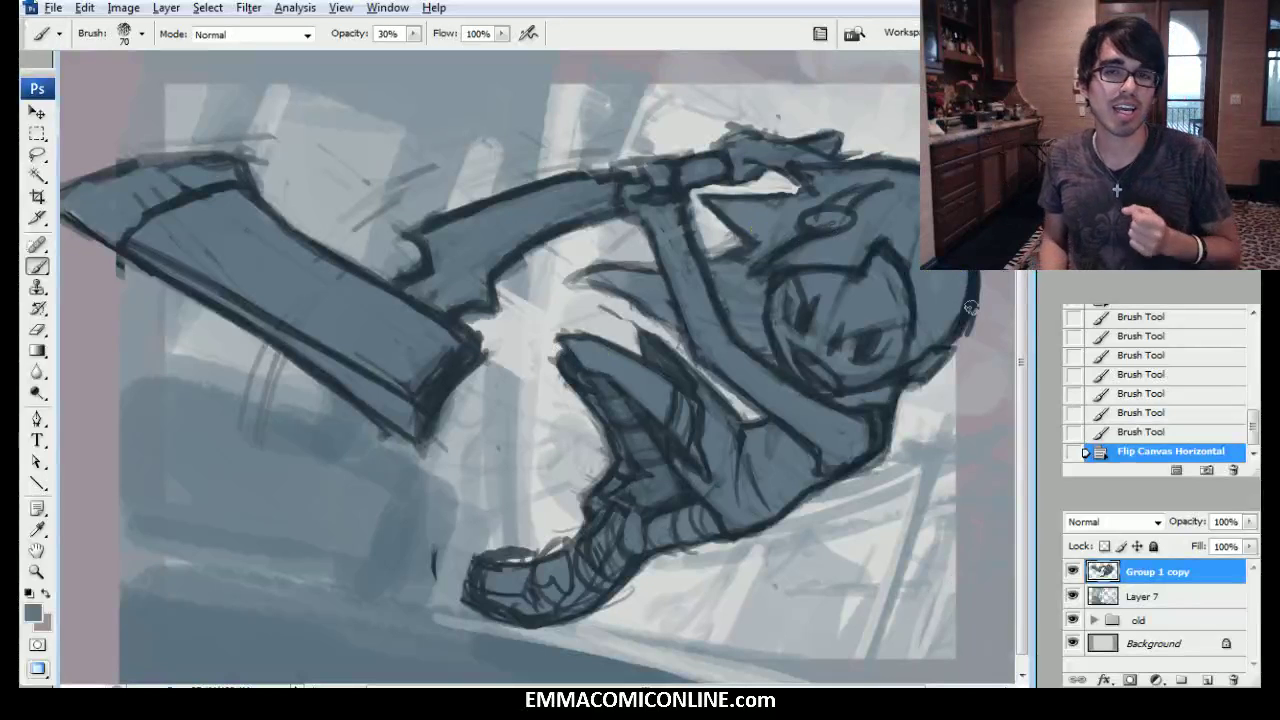
Lower the opacity of Layer 7 to 23%.
click(1121, 597)
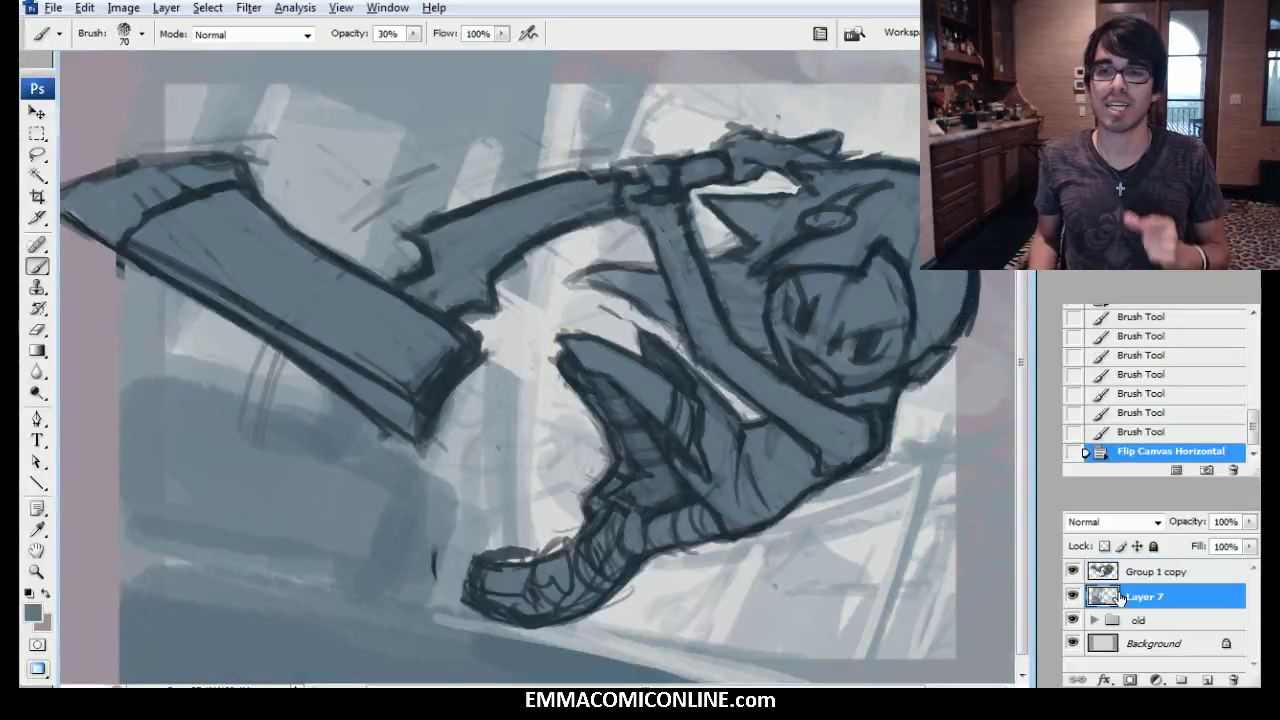
click(1153, 645)
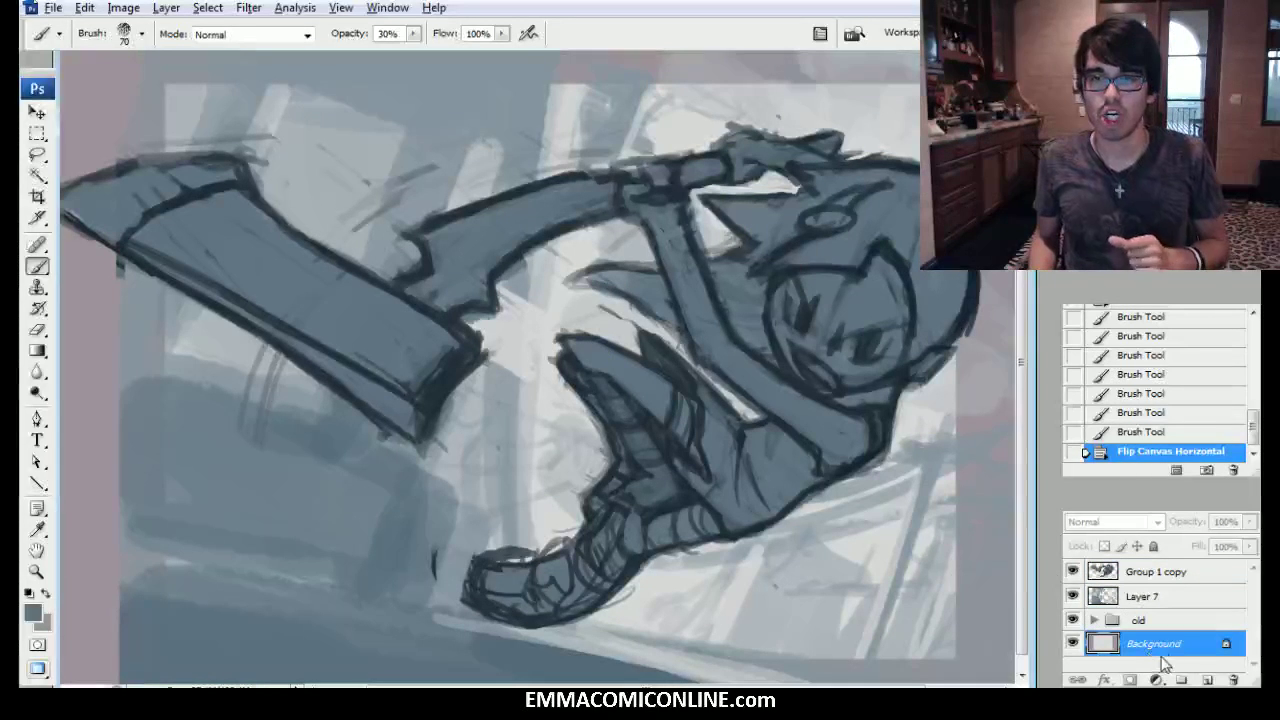
click(1120, 597)
click(1248, 522)
drag(1250, 544, 1173, 534)
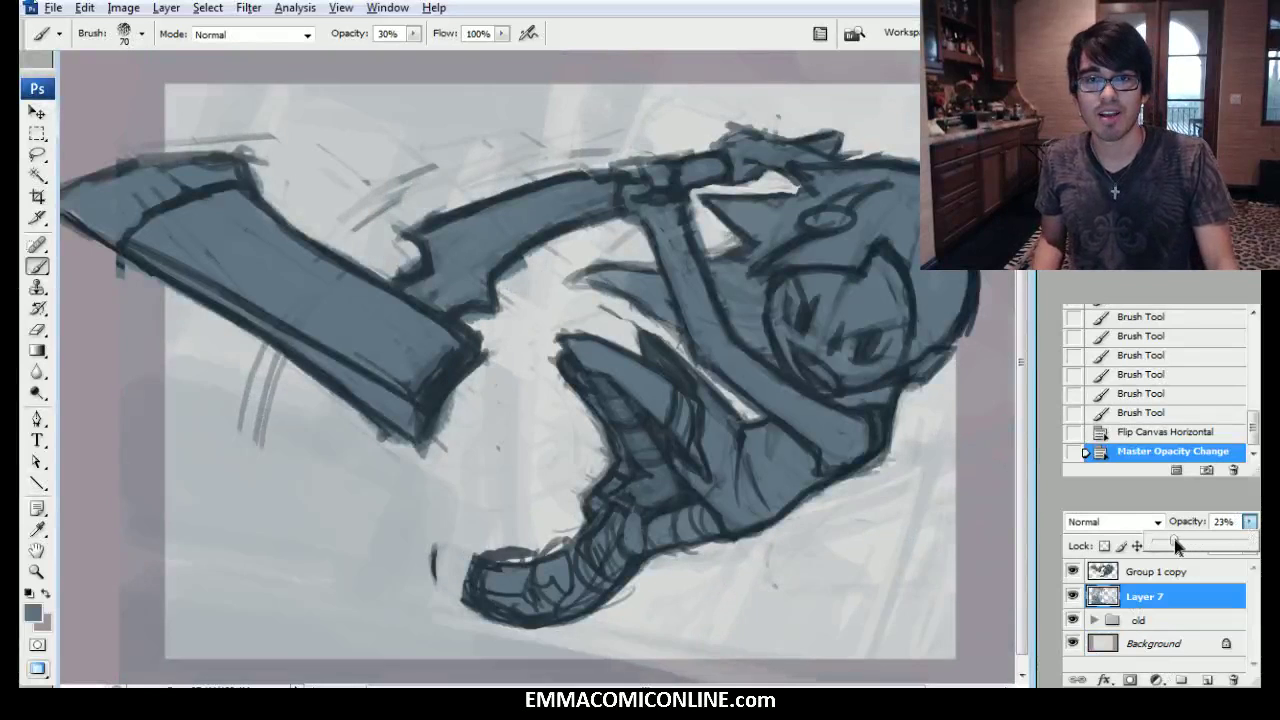
Convert the locked Background into a regular layer and place a new empty layer beneath it.
click(1200, 645)
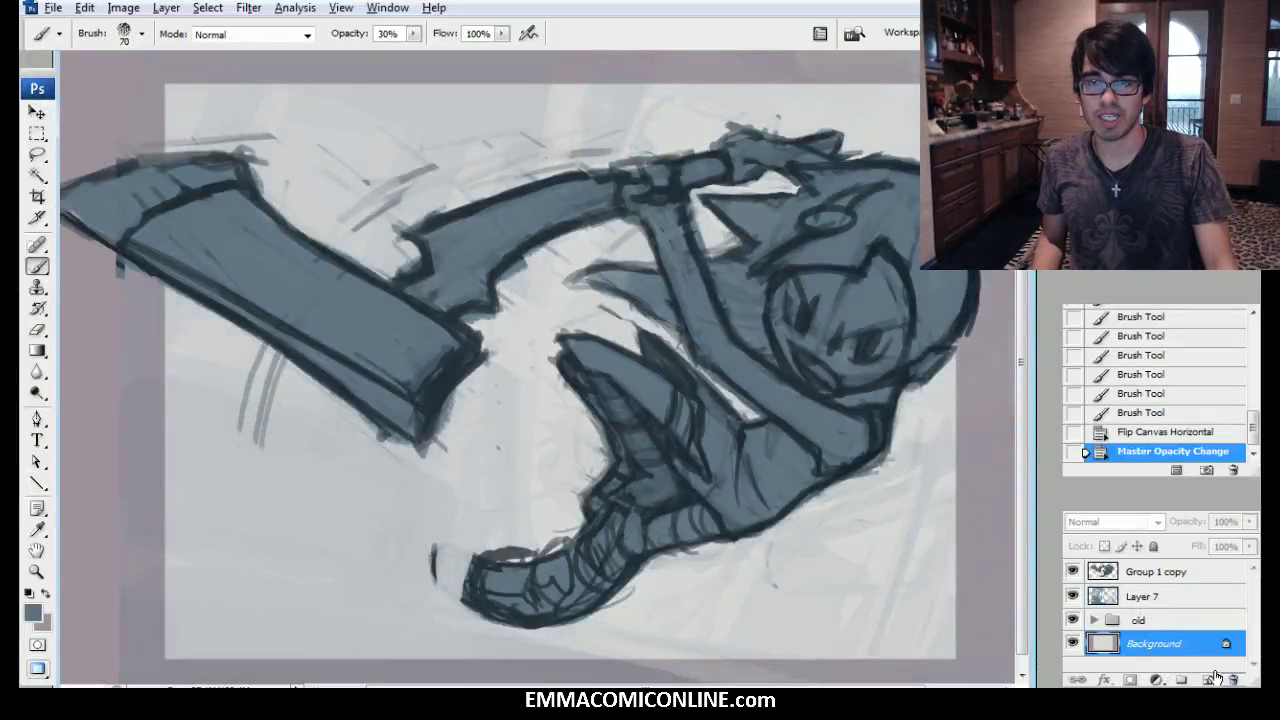
click(1205, 679)
scroll(1163, 662, down, 1)
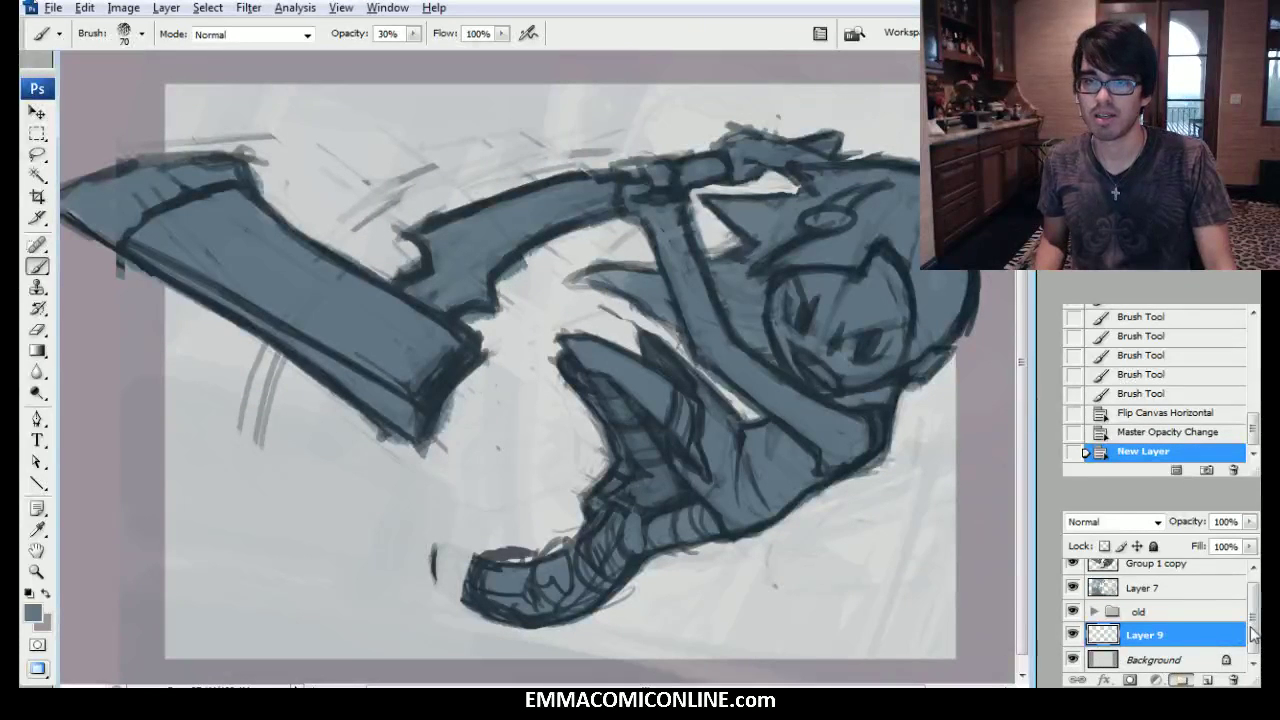
double_click(1155, 658)
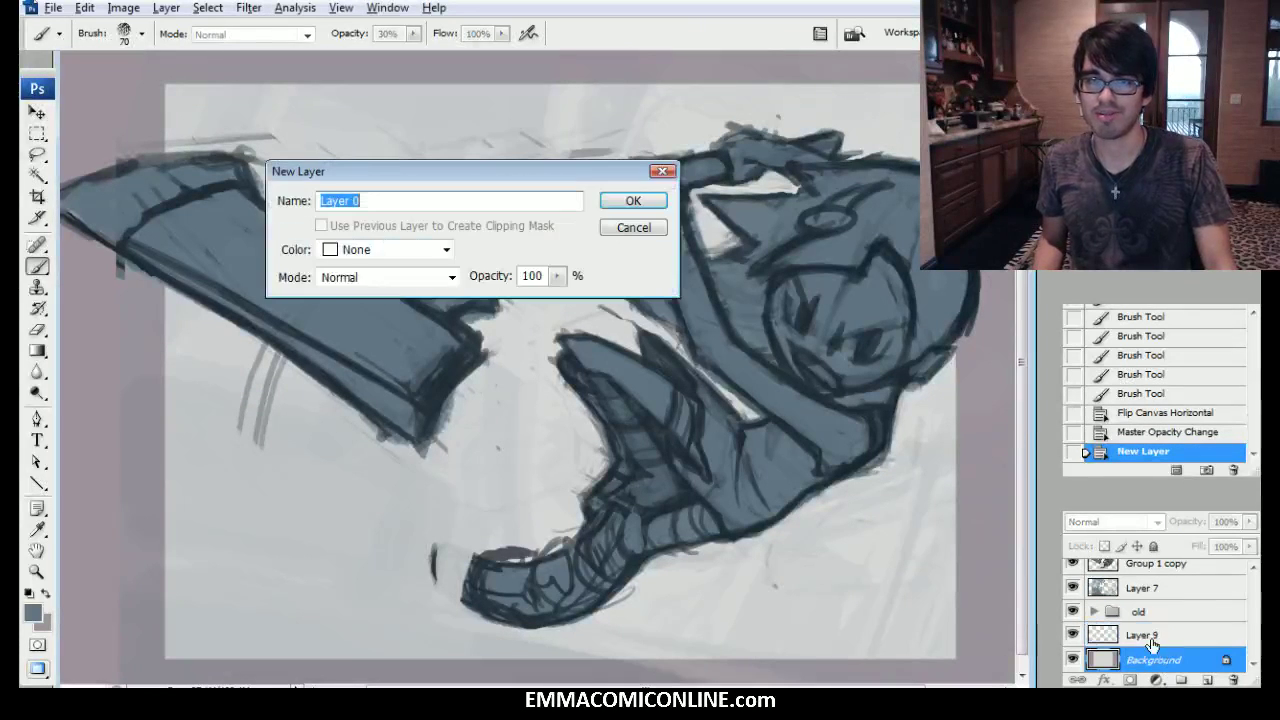
click(633, 202)
drag(1143, 634, 1160, 661)
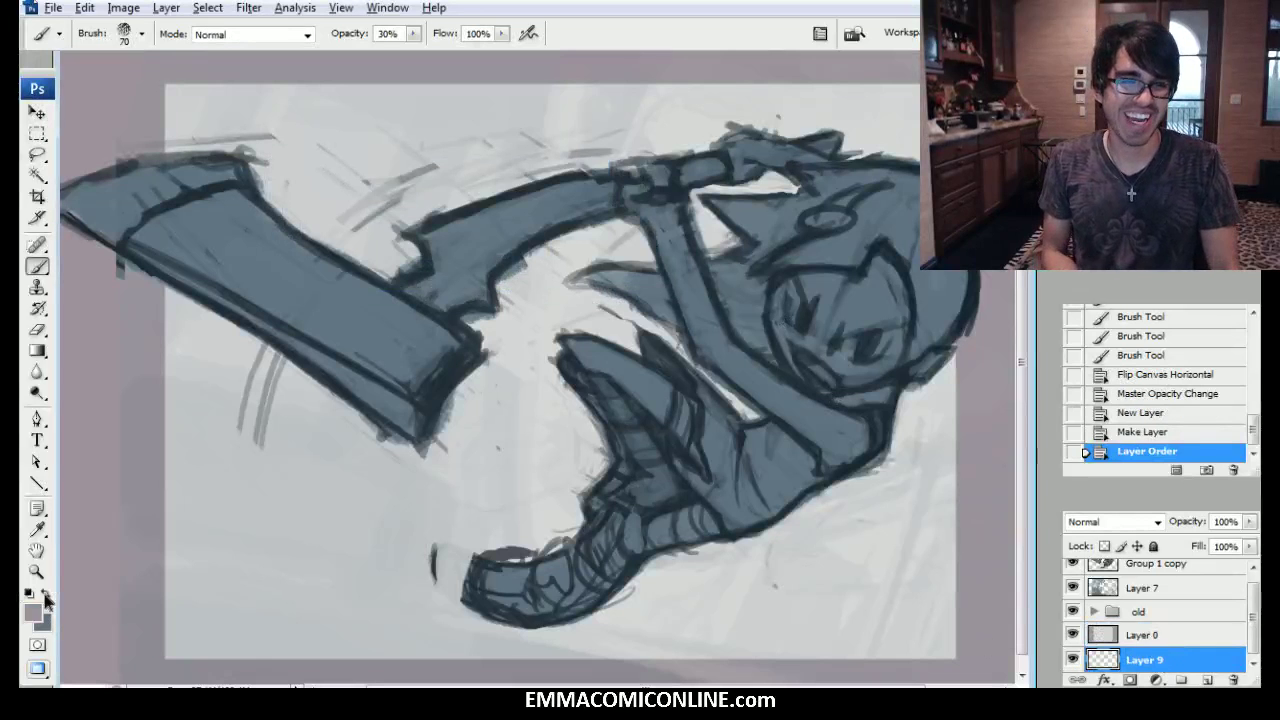
Set the foreground colour to white and fill the empty bottom layer with it.
click(34, 610)
drag(767, 497, 765, 394)
click(1183, 384)
key(shift+BackSpace)
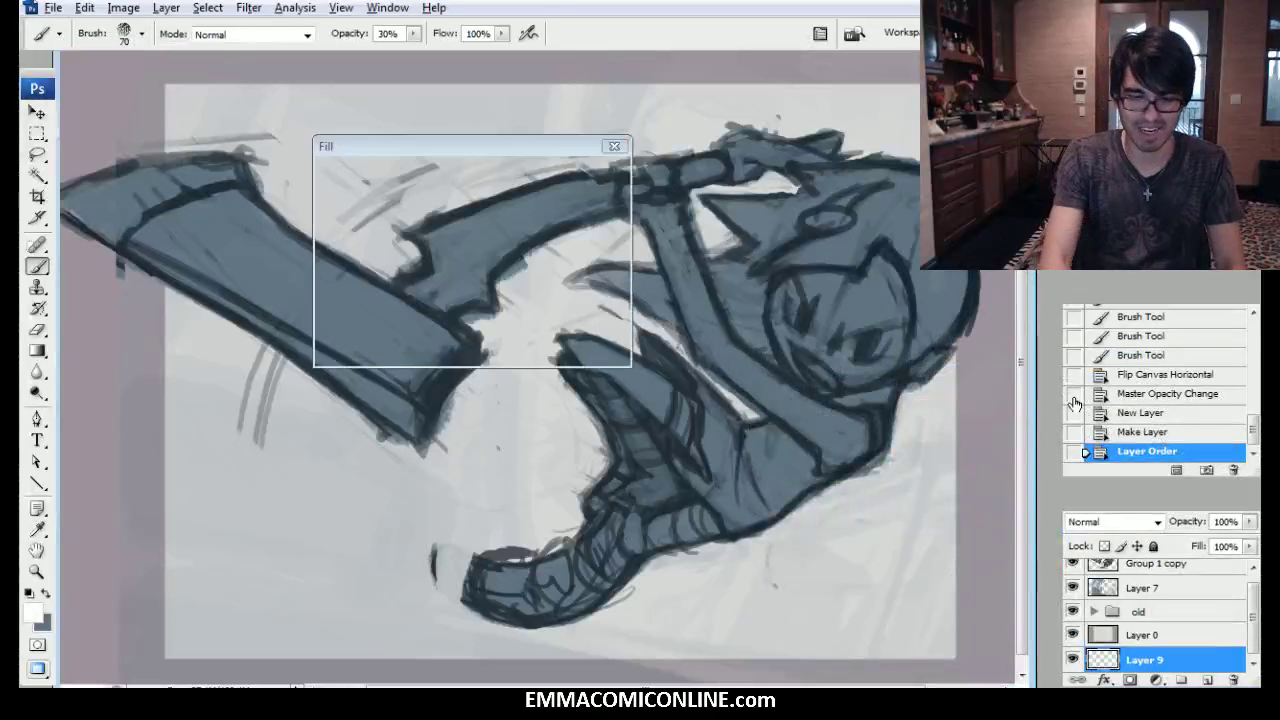
key(Return)
Fade Layer 0 to 37% opacity and the Group 1 copy sketch layer to 26% opacity.
click(1148, 636)
click(1248, 522)
drag(1205, 543, 1190, 541)
click(1150, 576)
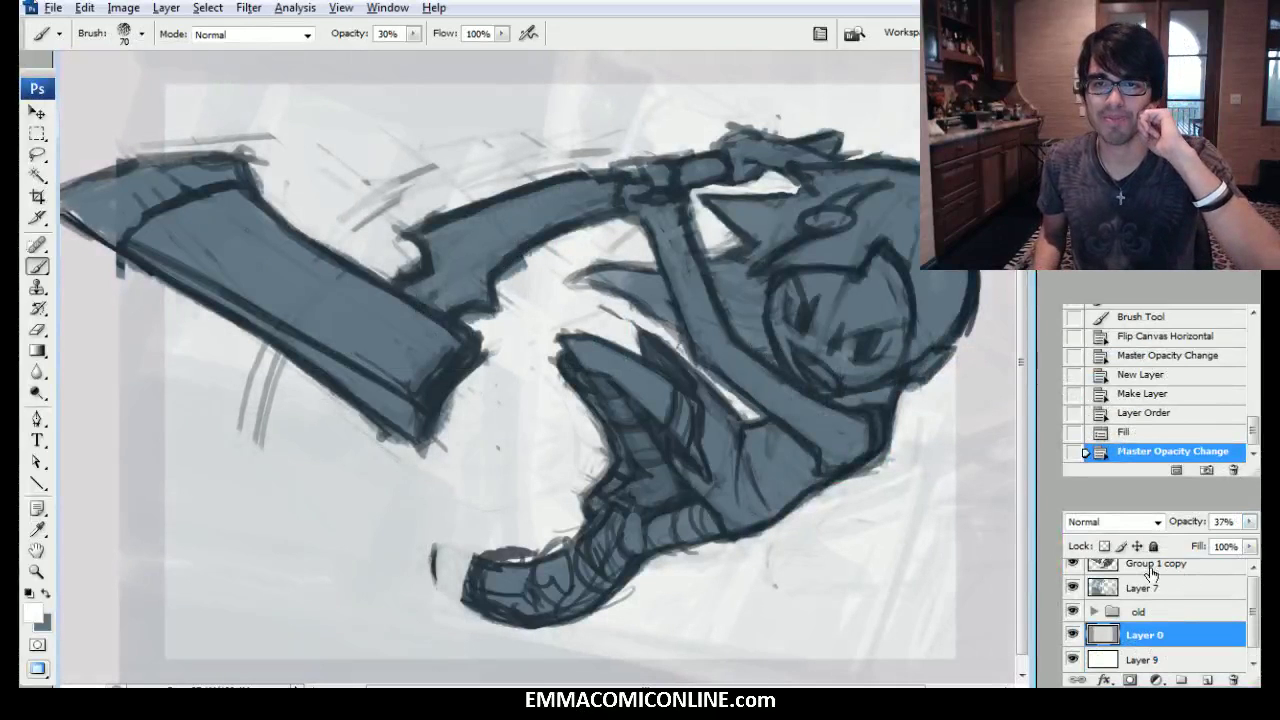
click(1150, 576)
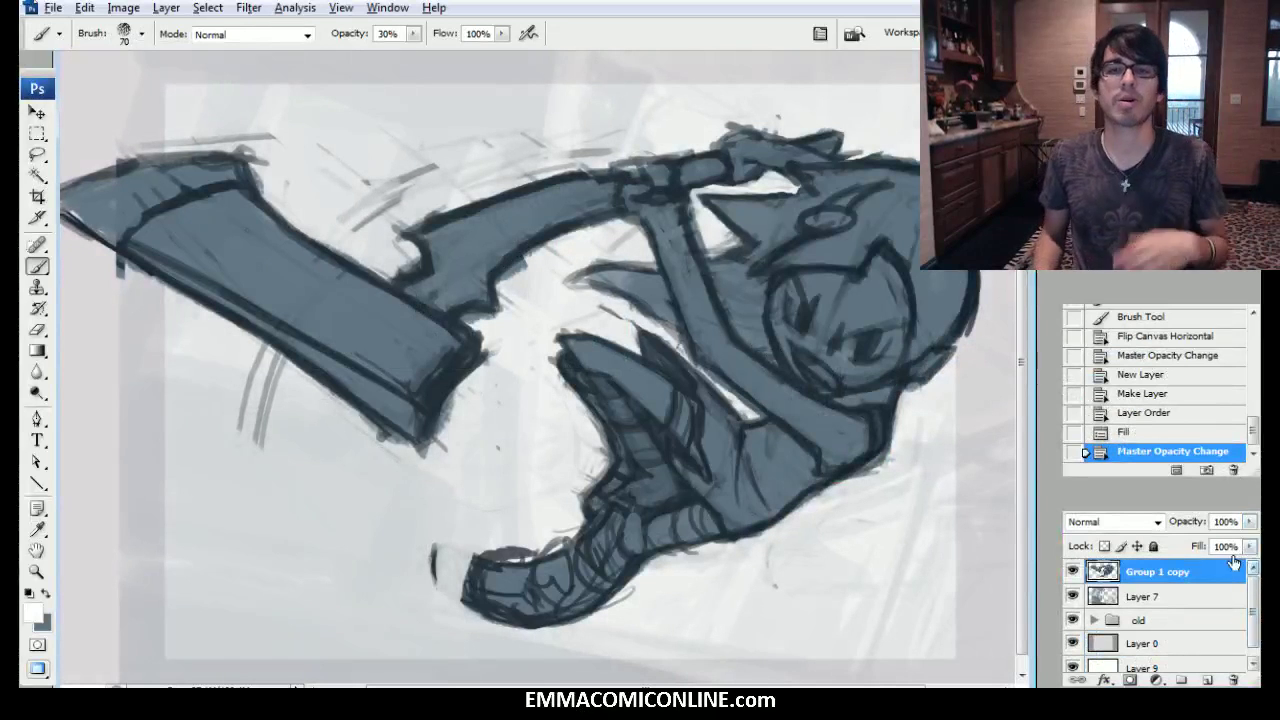
click(1250, 522)
drag(1190, 538, 1200, 540)
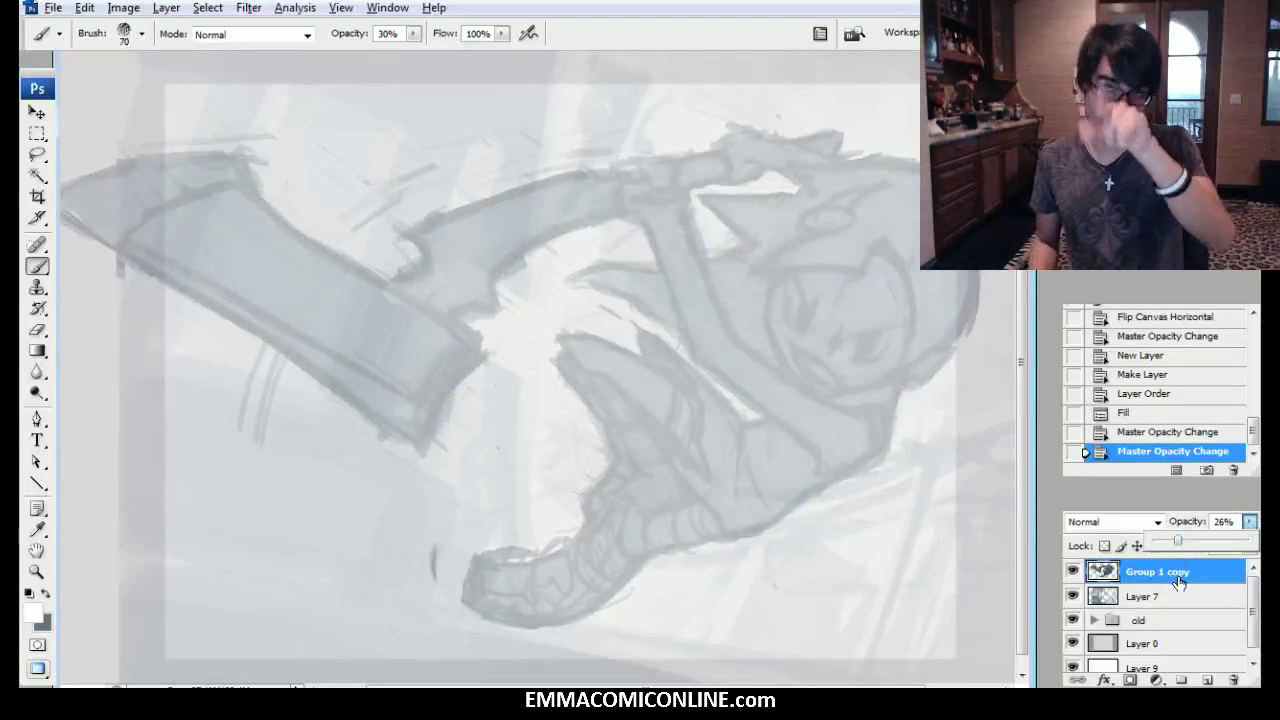
Hide Layer 7 so the background shapes no longer show behind the sketch.
key(ctrl+plus)
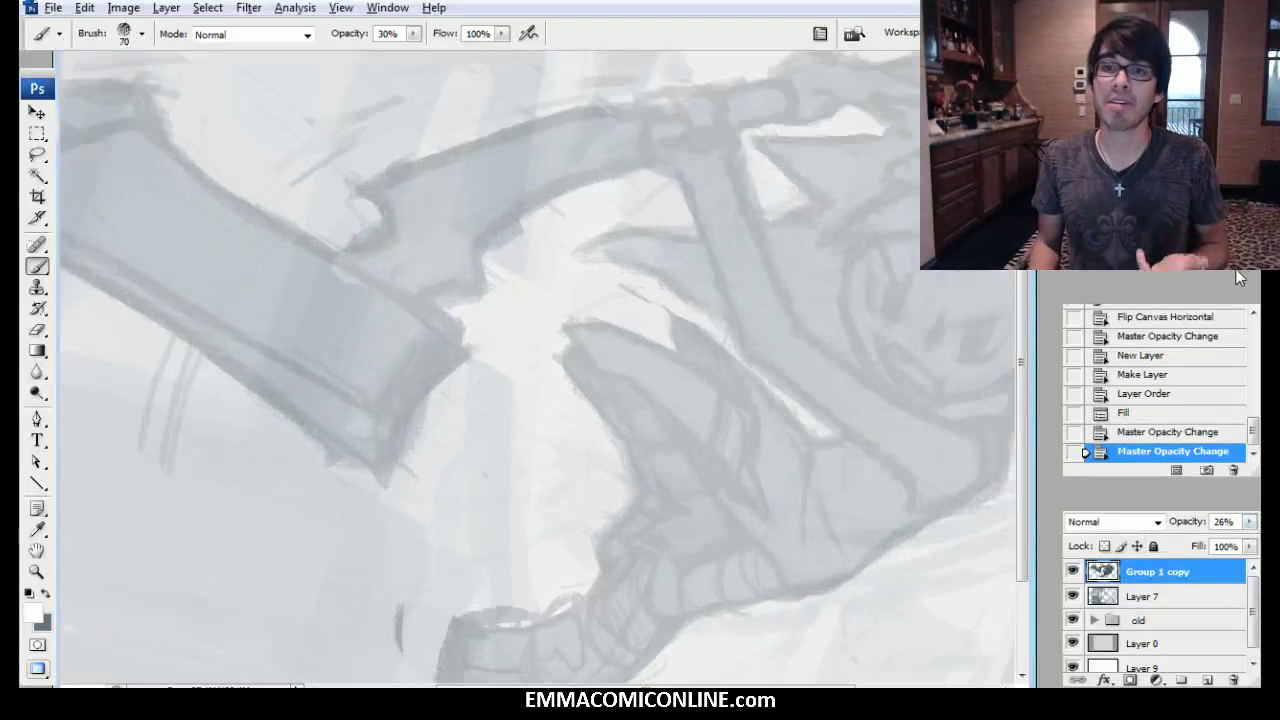
drag(650, 380, 428, 363)
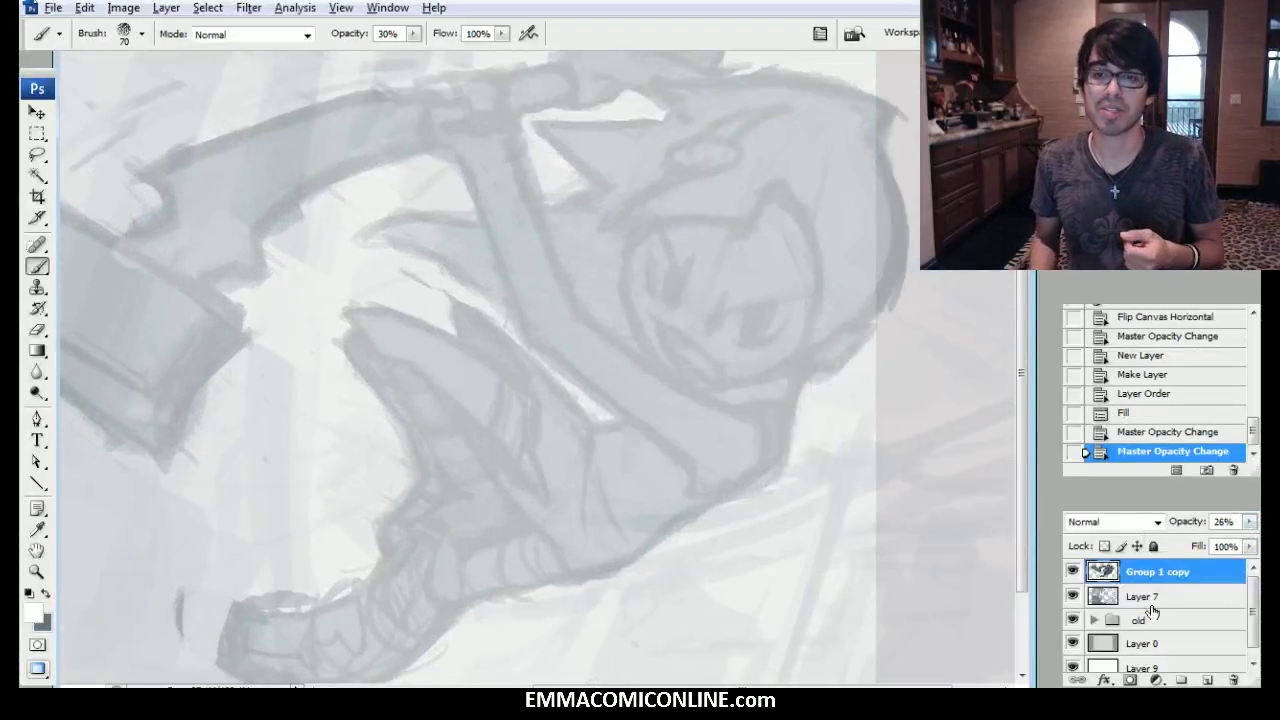
click(1072, 596)
drag(640, 380, 555, 419)
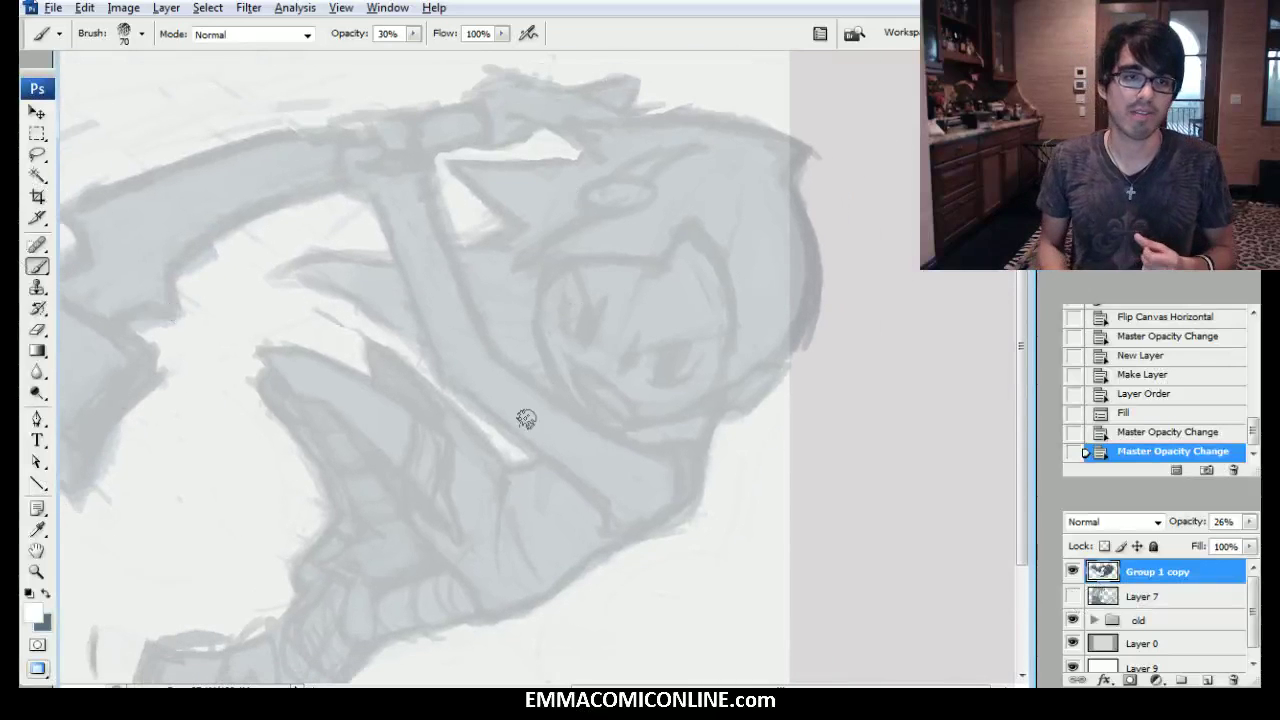
Set the foreground colour to a muted light blue with a hue of 195° and return to the Brush tool.
click(38, 612)
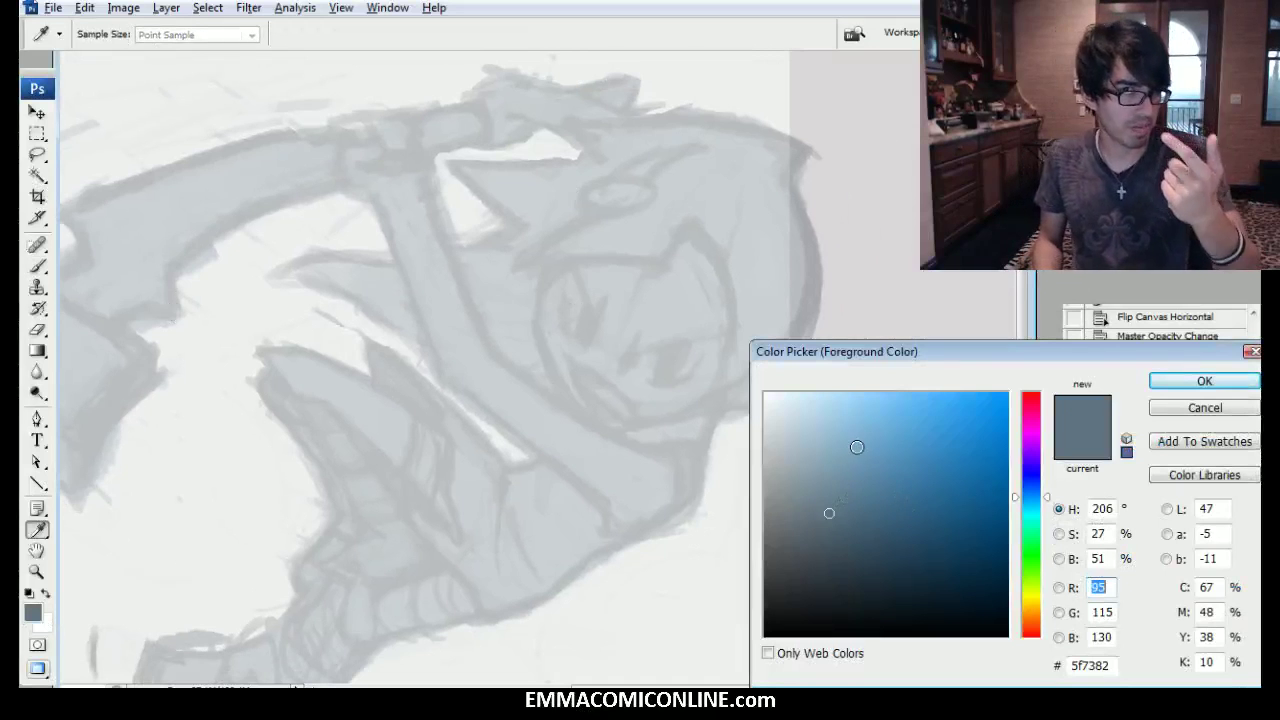
drag(828, 512, 812, 478)
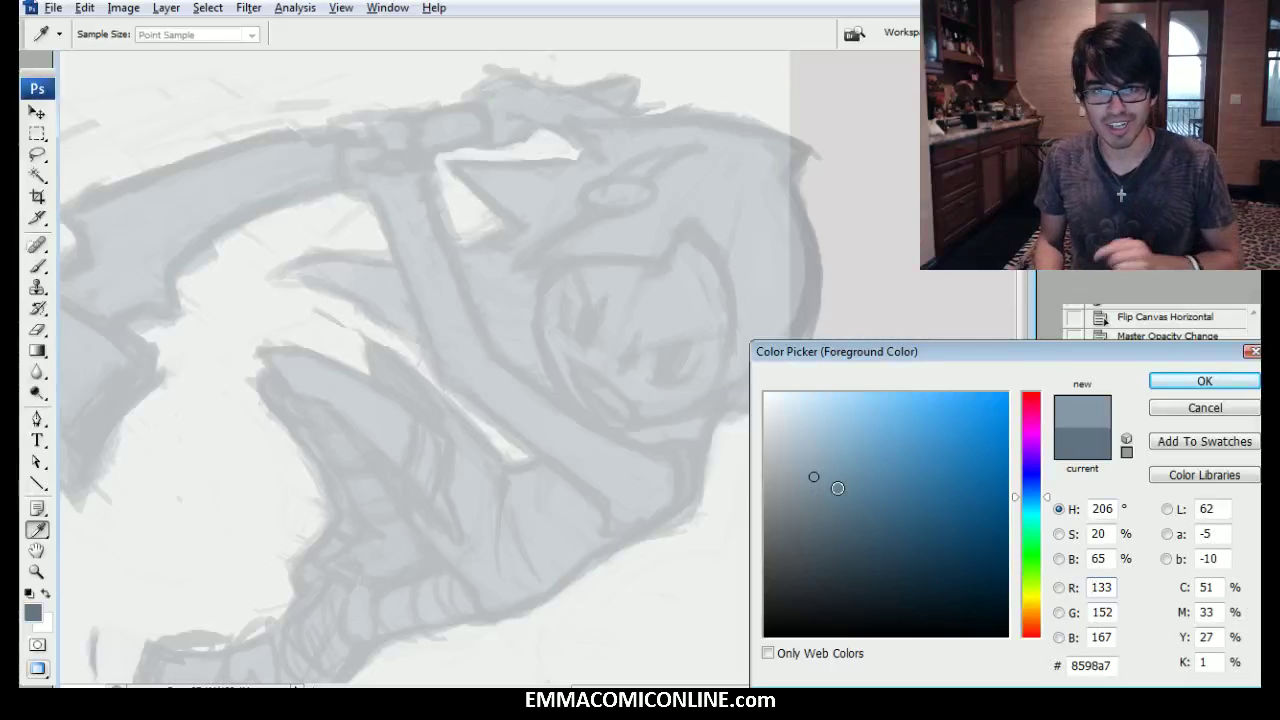
drag(1031, 523, 1031, 504)
click(807, 456)
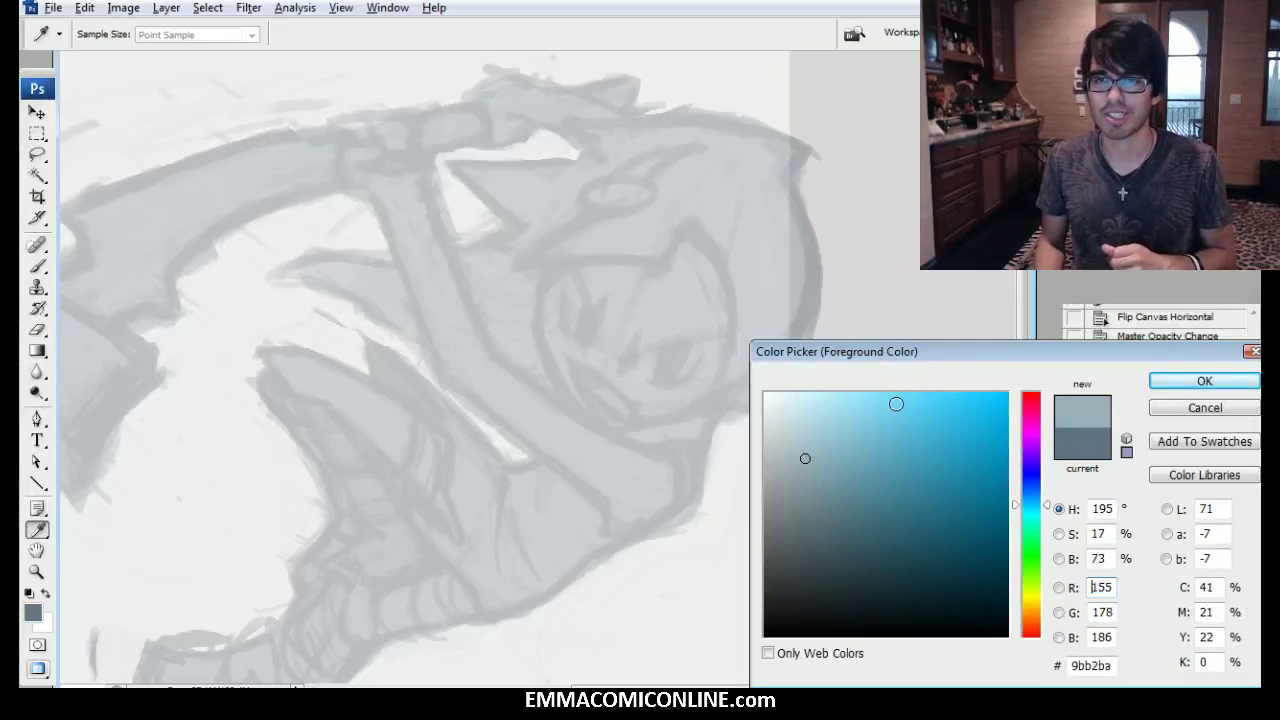
click(828, 452)
click(1180, 383)
key(b)
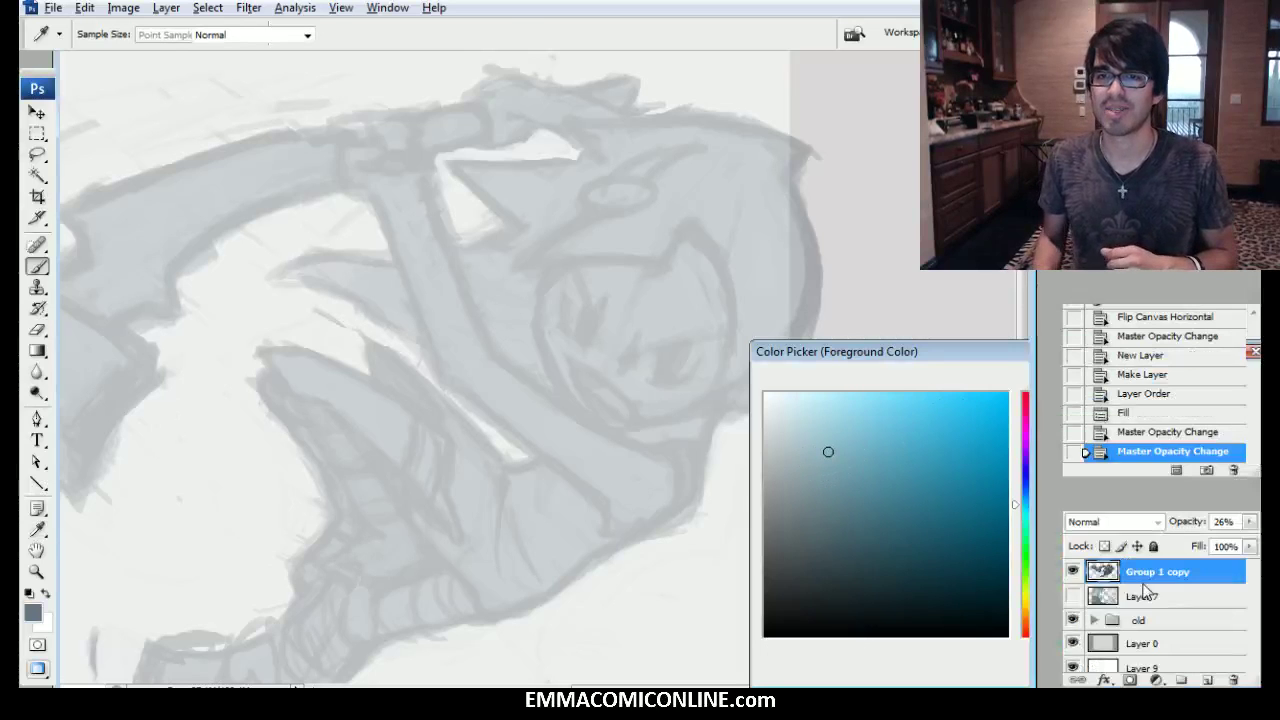
Reduce the opacity of the Group 1 copy sketch layer to 21%.
click(1250, 522)
mouse_move(1183, 543)
mouse_down()
mouse_move(1164, 545)
mouse_move(1177, 546)
mouse_up()
drag(420, 400, 771, 416)
key(ctrl+minus)
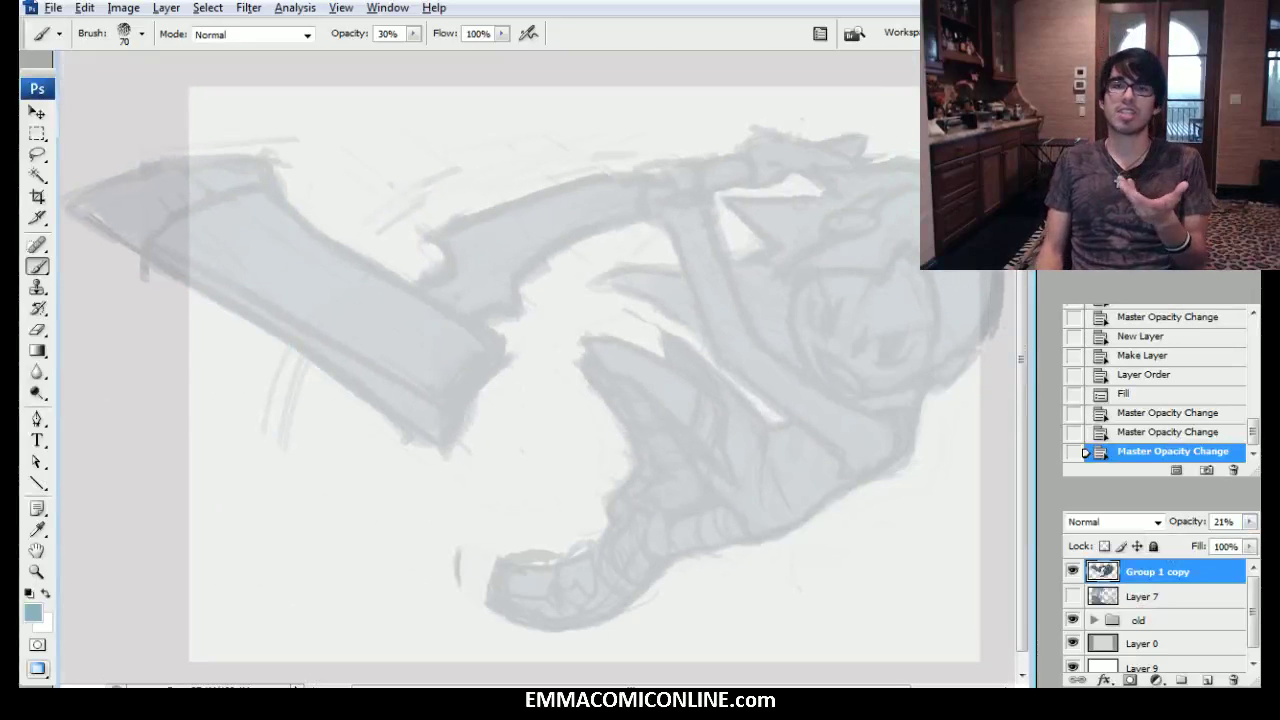
mouse_move(771, 416)
mouse_down()
mouse_move(731, 404)
mouse_move(685, 416)
mouse_move(754, 416)
mouse_up()
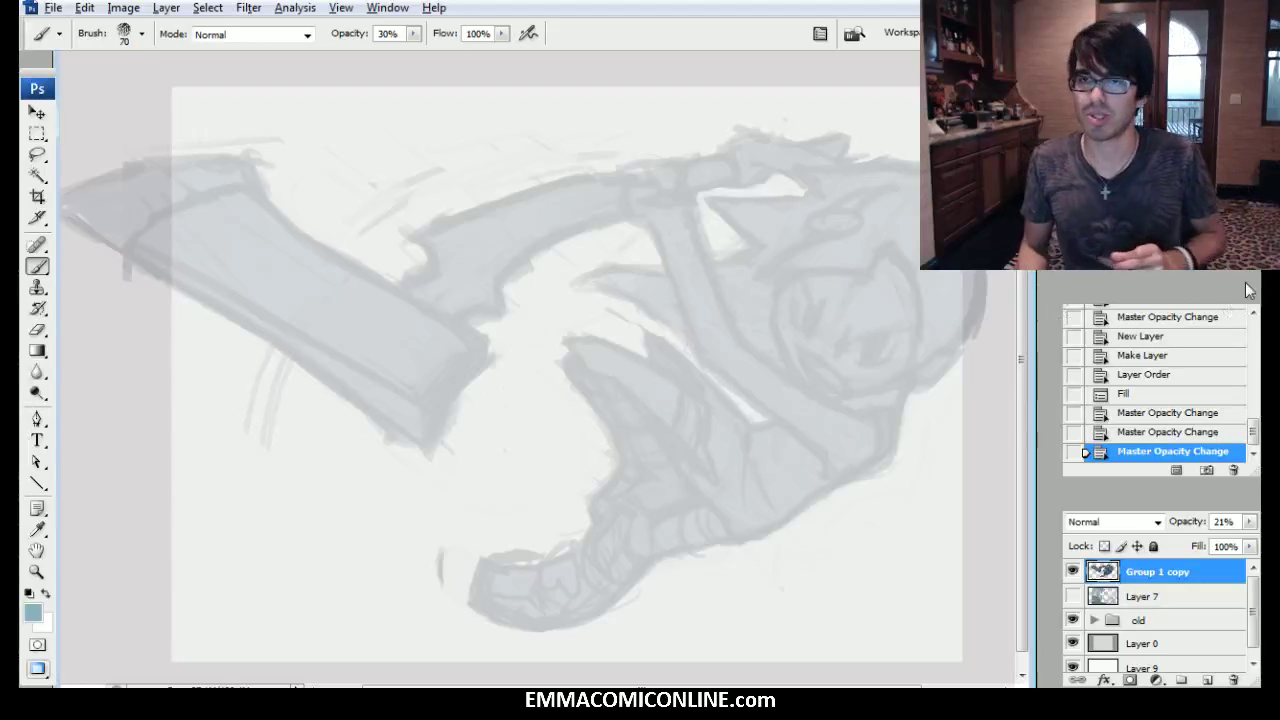
Set the brush to size 30 and 100% opacity, and add a new layer above Group 1 copy.
key(ctrl+plus)
key(ctrl+plus)
mouse_move(823, 327)
mouse_down()
mouse_move(640, 315)
mouse_move(528, 352)
mouse_move(458, 398)
mouse_move(374, 408)
mouse_move(345, 457)
mouse_up()
key(bracketleft)
key(bracketleft)
key(bracketleft)
key(bracketleft)
key(bracketleft)
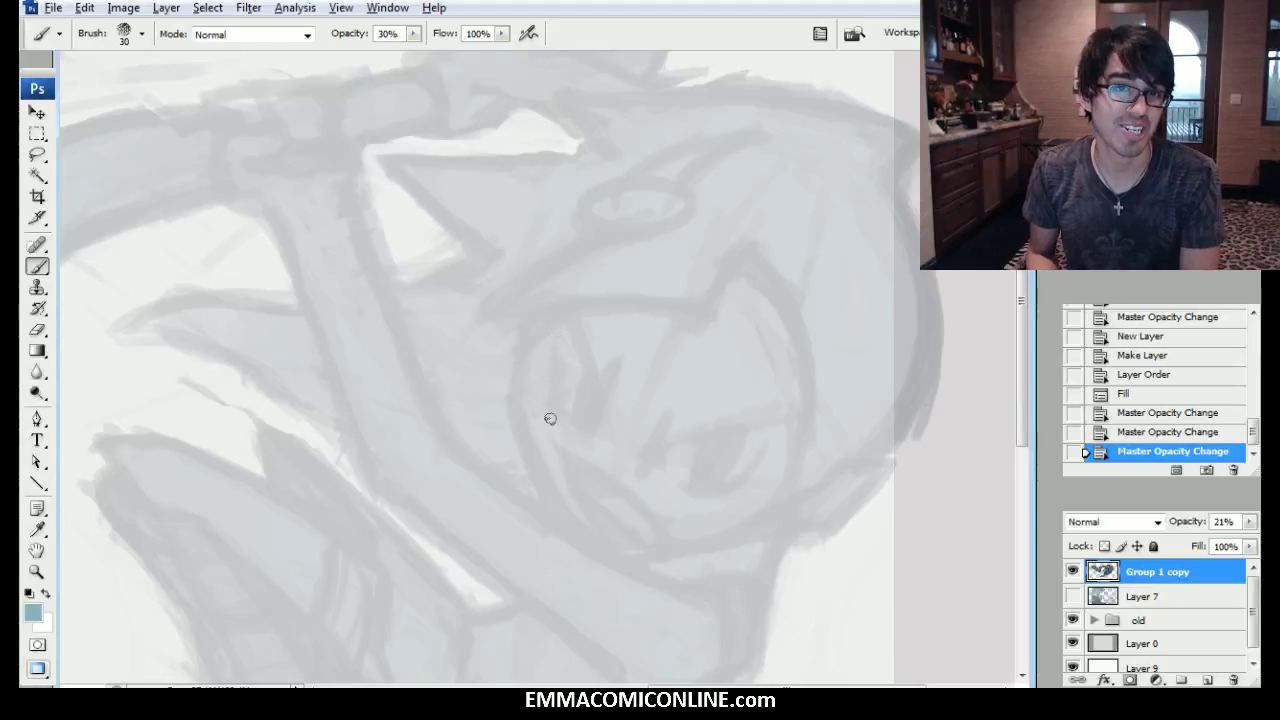
mouse_move(412, 33)
mouse_down()
mouse_move(458, 49)
mouse_move(597, 54)
mouse_up()
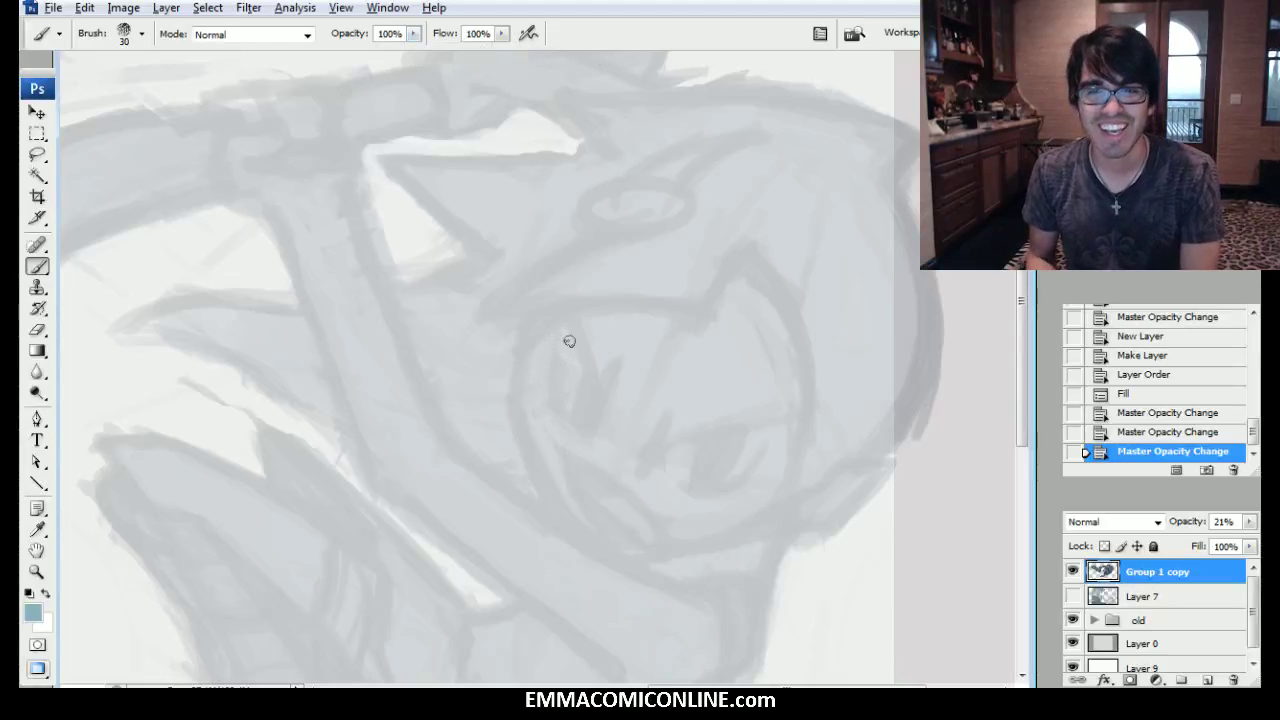
key(ctrl+shift+n)
key(Return)
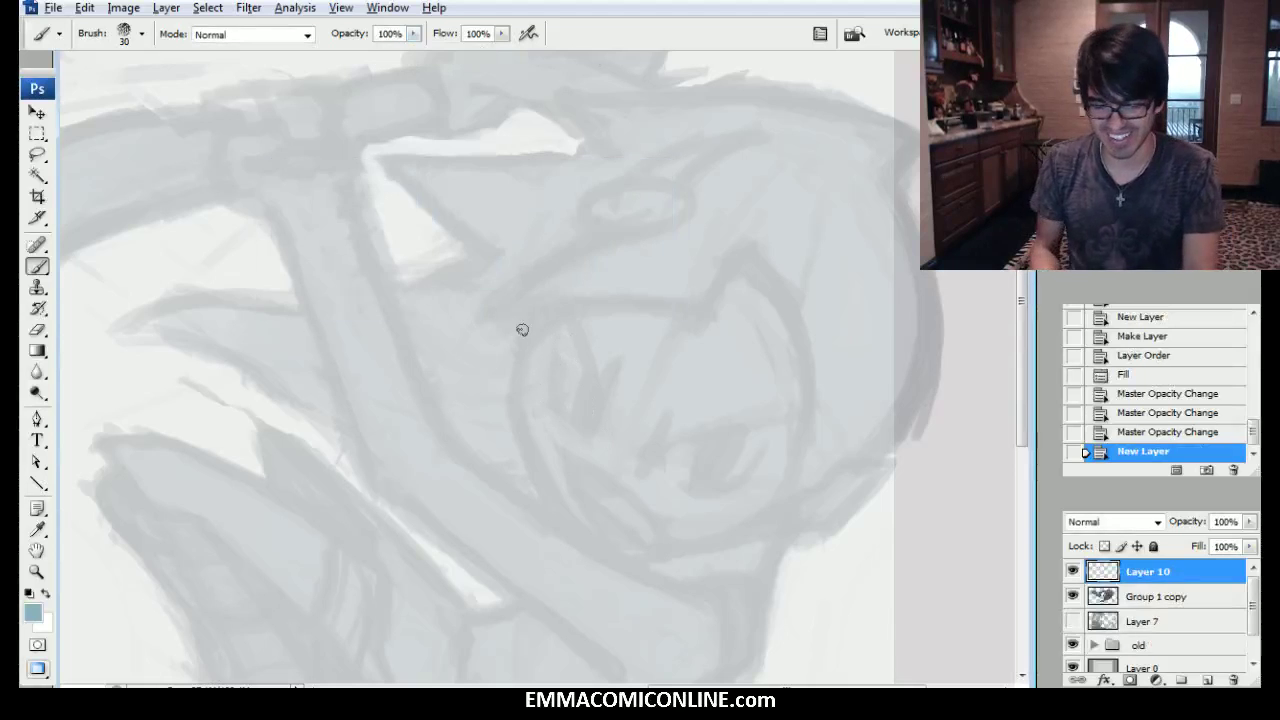
Start the left curve of the head with a brush stroke, and darken the muted blue foreground colour within the same hue.
mouse_move(532, 430)
mouse_down()
mouse_move(524, 339)
mouse_move(529, 455)
mouse_move(549, 281)
mouse_up()
click(27, 617)
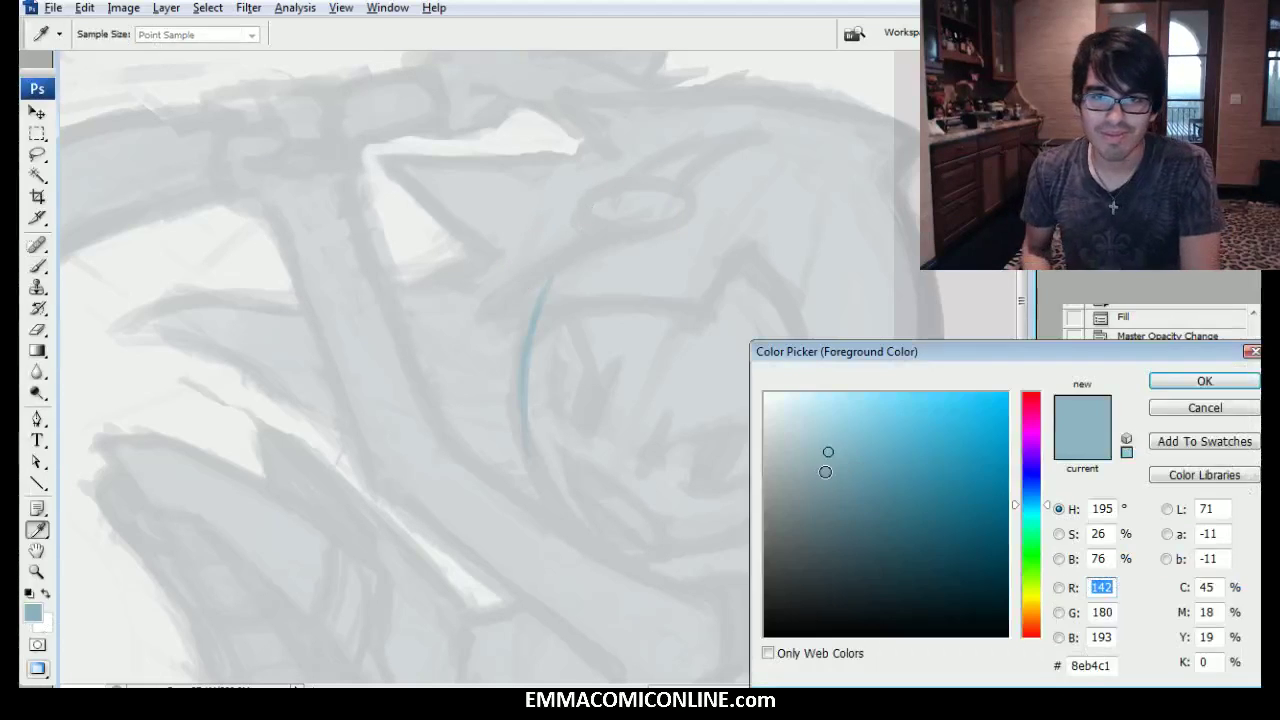
click(831, 497)
click(1157, 386)
key(b)
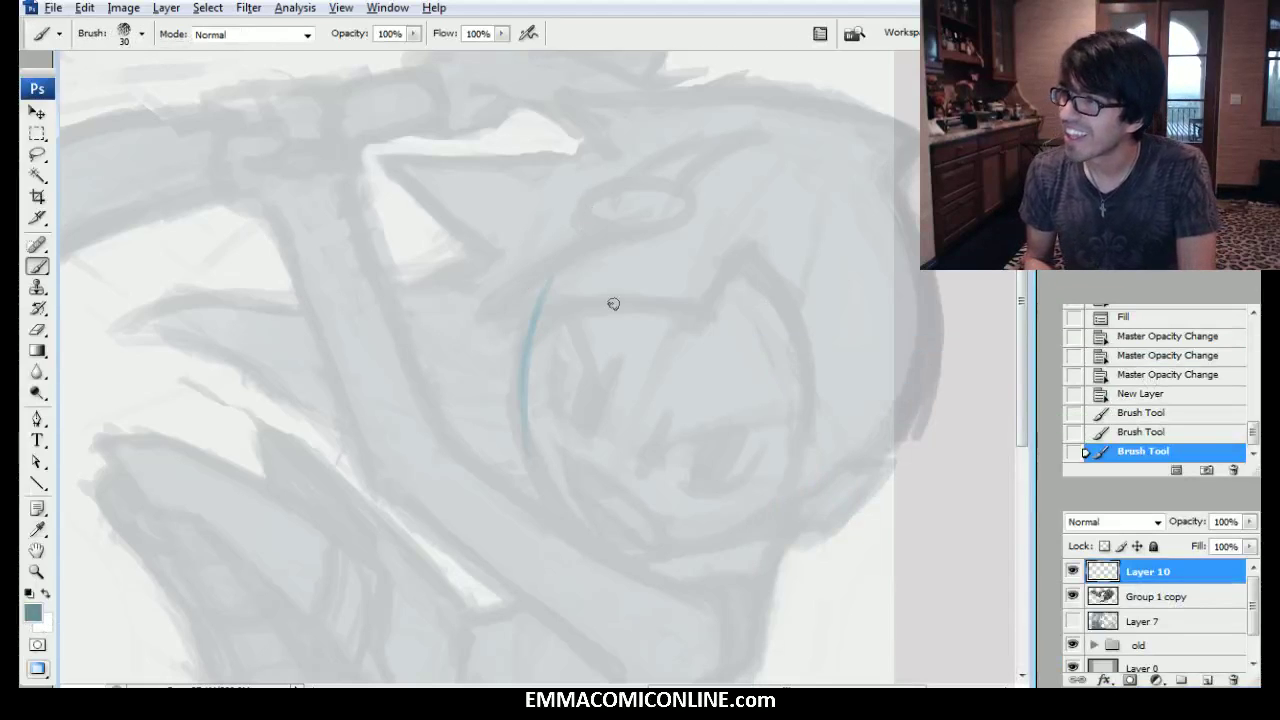
Draw the left, lower and right arcs of a large construction circle for the head over the faded sketch.
mouse_move(529, 418)
mouse_down()
mouse_move(563, 249)
mouse_move(605, 200)
mouse_up()
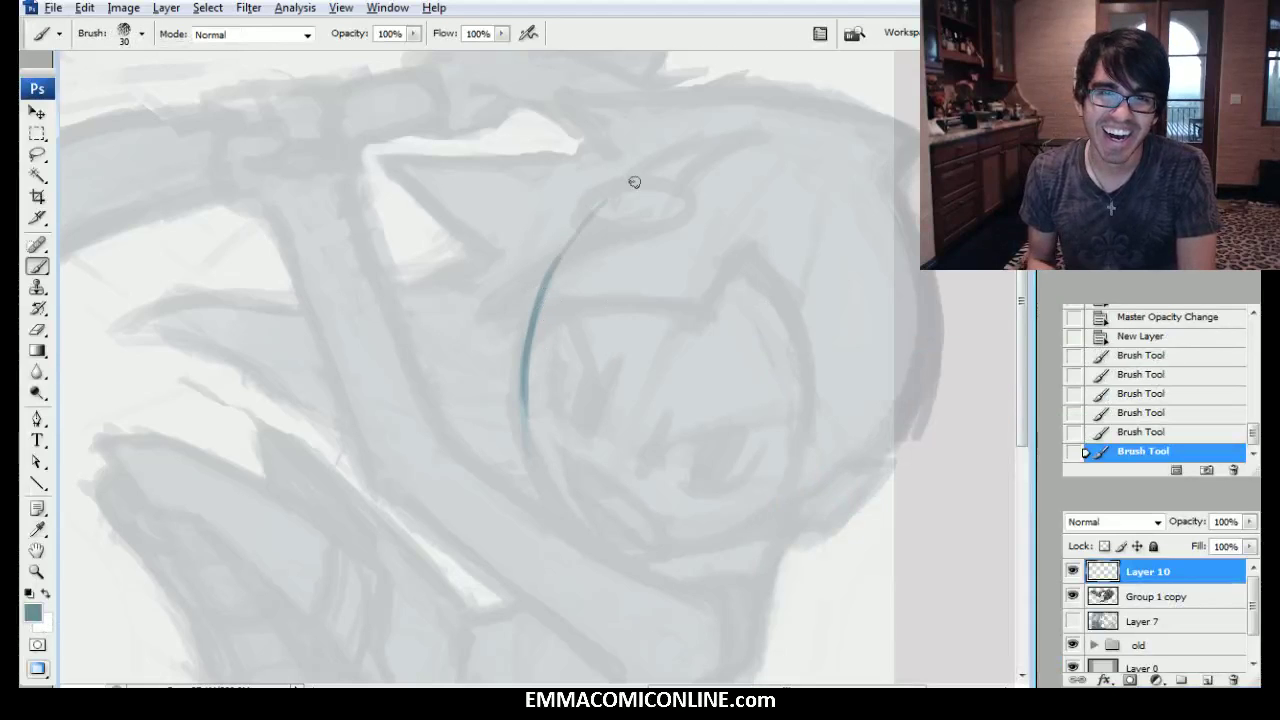
drag(527, 433, 525, 365)
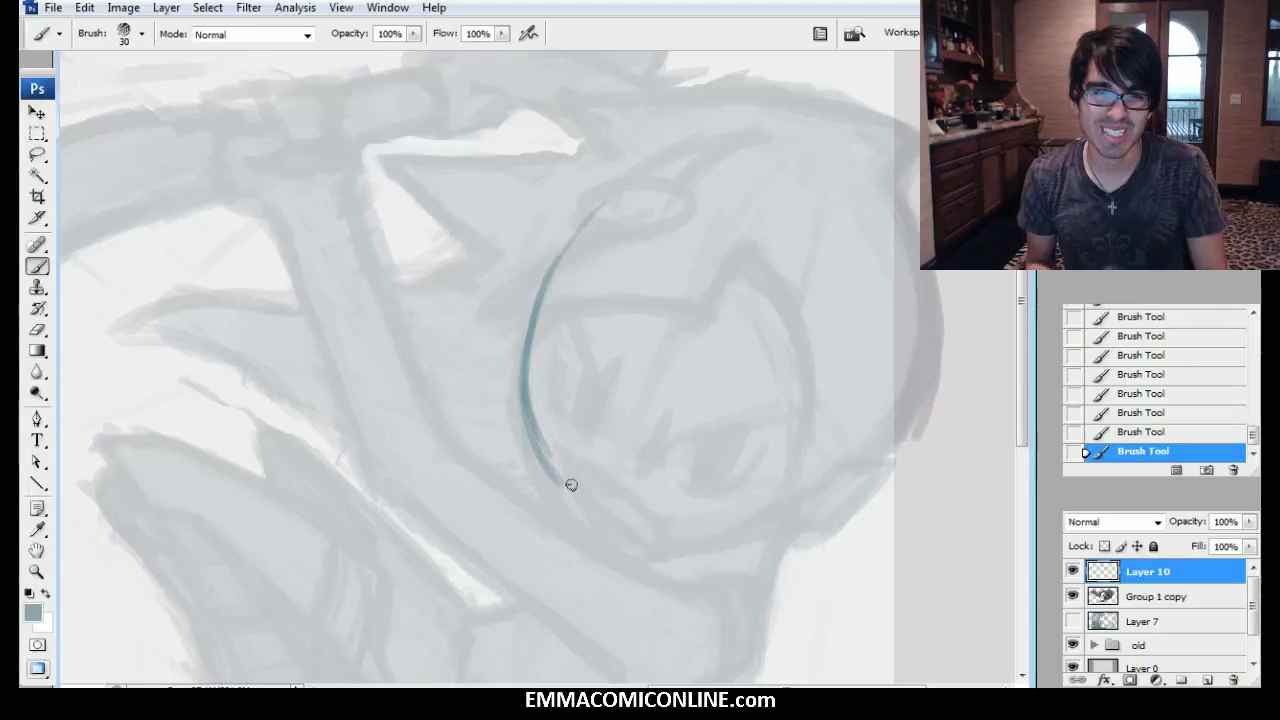
drag(665, 533, 591, 509)
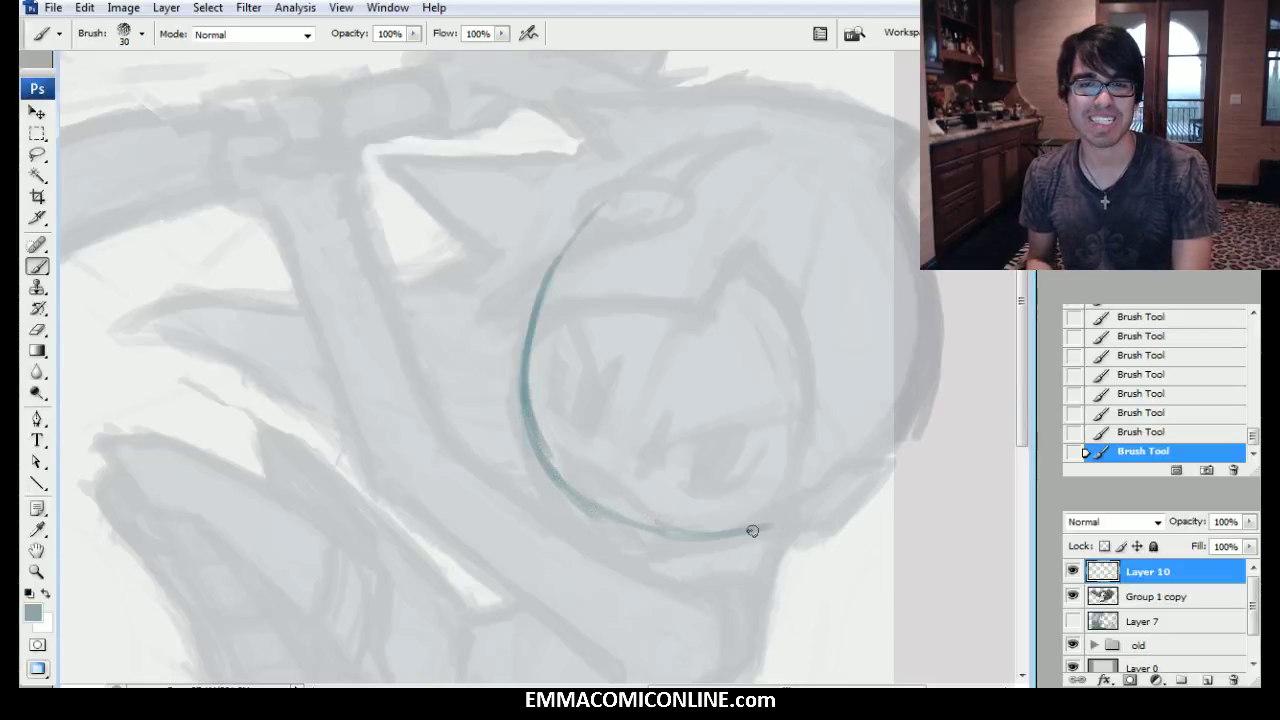
drag(872, 466, 778, 517)
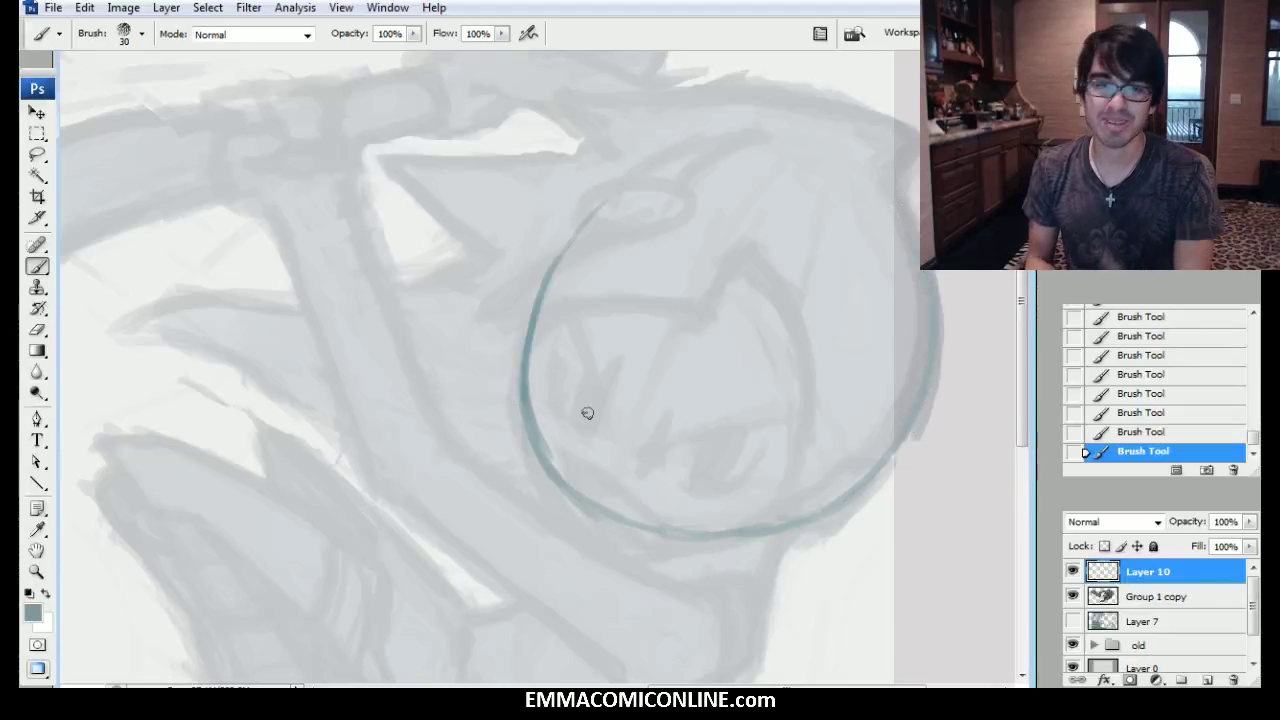
Widen the head circle's left side, close it over the top, and refine its lower-left edge.
mouse_move(528, 384)
mouse_down()
mouse_move(545, 250)
mouse_move(579, 191)
mouse_up()
drag(520, 306, 640, 150)
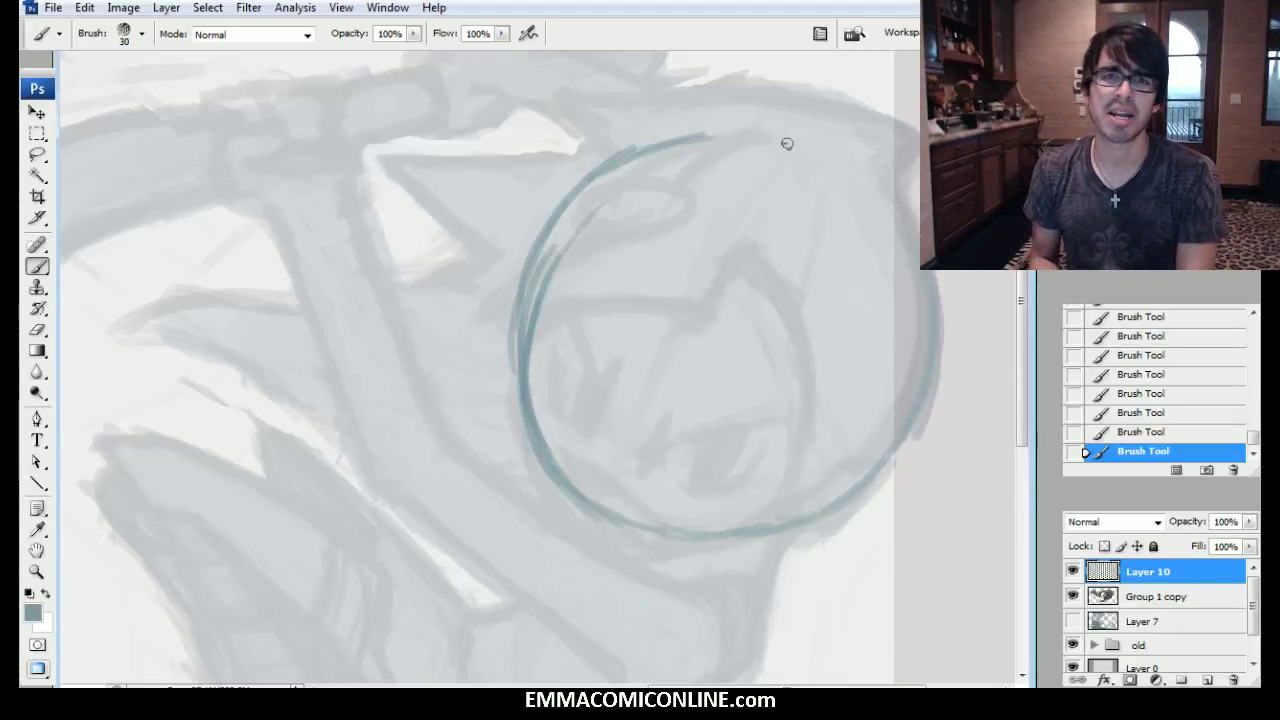
mouse_move(750, 136)
mouse_down()
mouse_move(858, 168)
mouse_move(777, 139)
mouse_move(887, 200)
mouse_move(823, 153)
mouse_move(911, 217)
mouse_move(925, 283)
mouse_up()
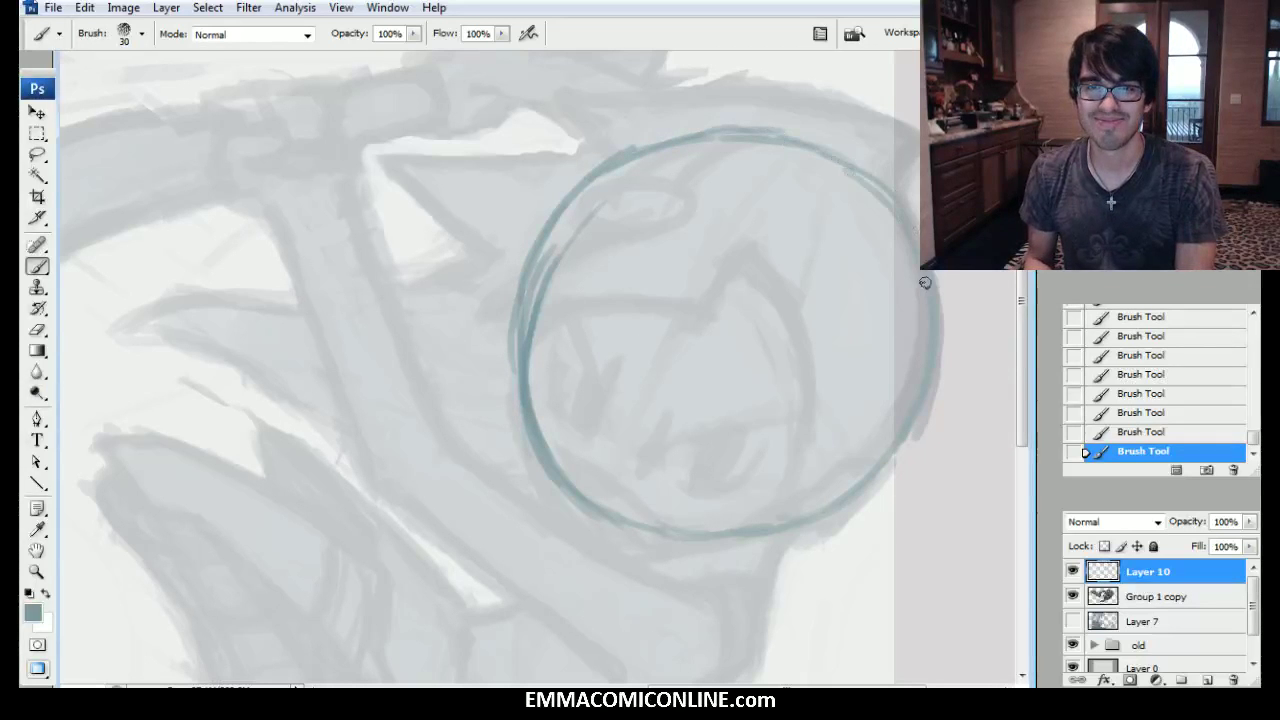
drag(661, 533, 575, 467)
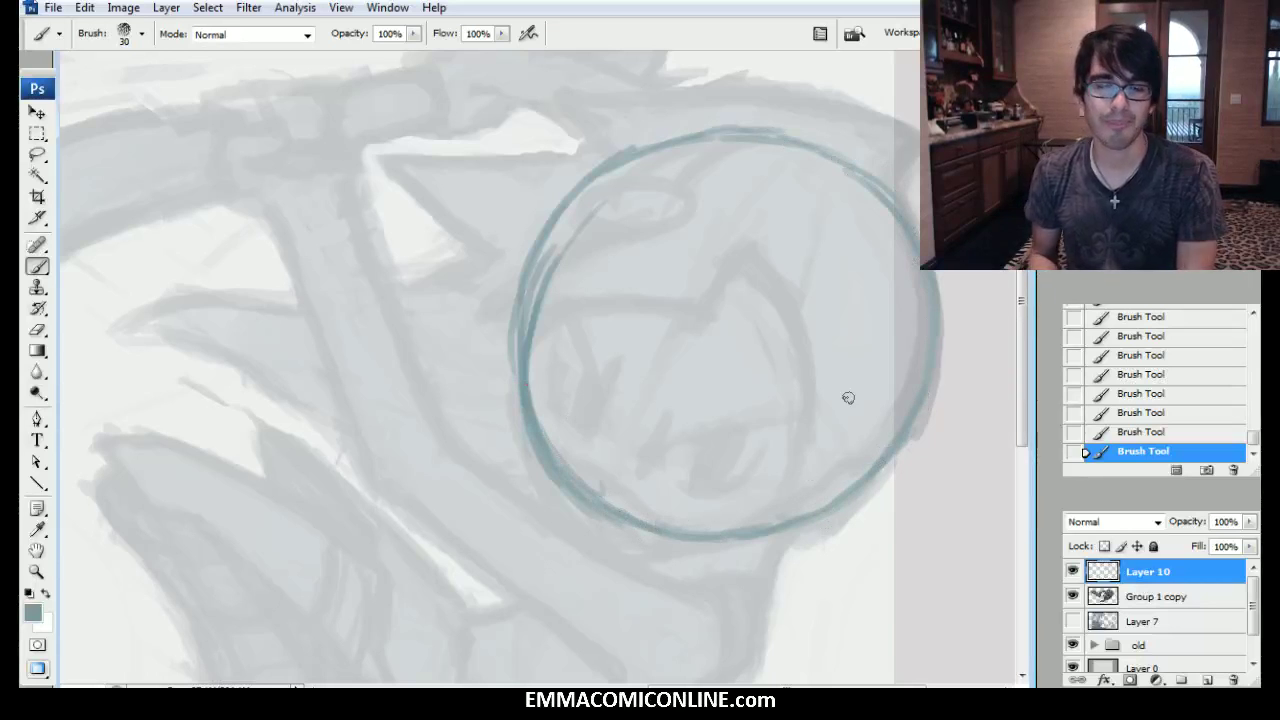
drag(560, 459, 532, 390)
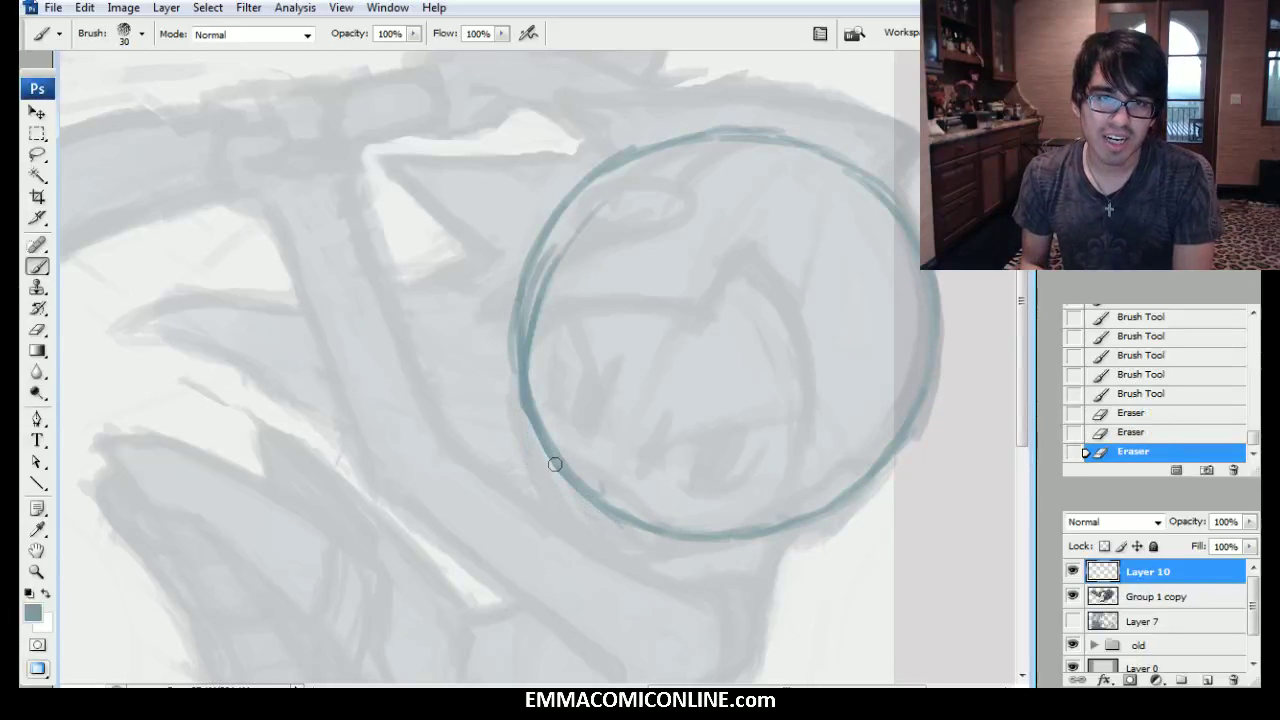
Give the Eraser the RENDERER brush at 48 px and return to the Brush tool.
click(40, 330)
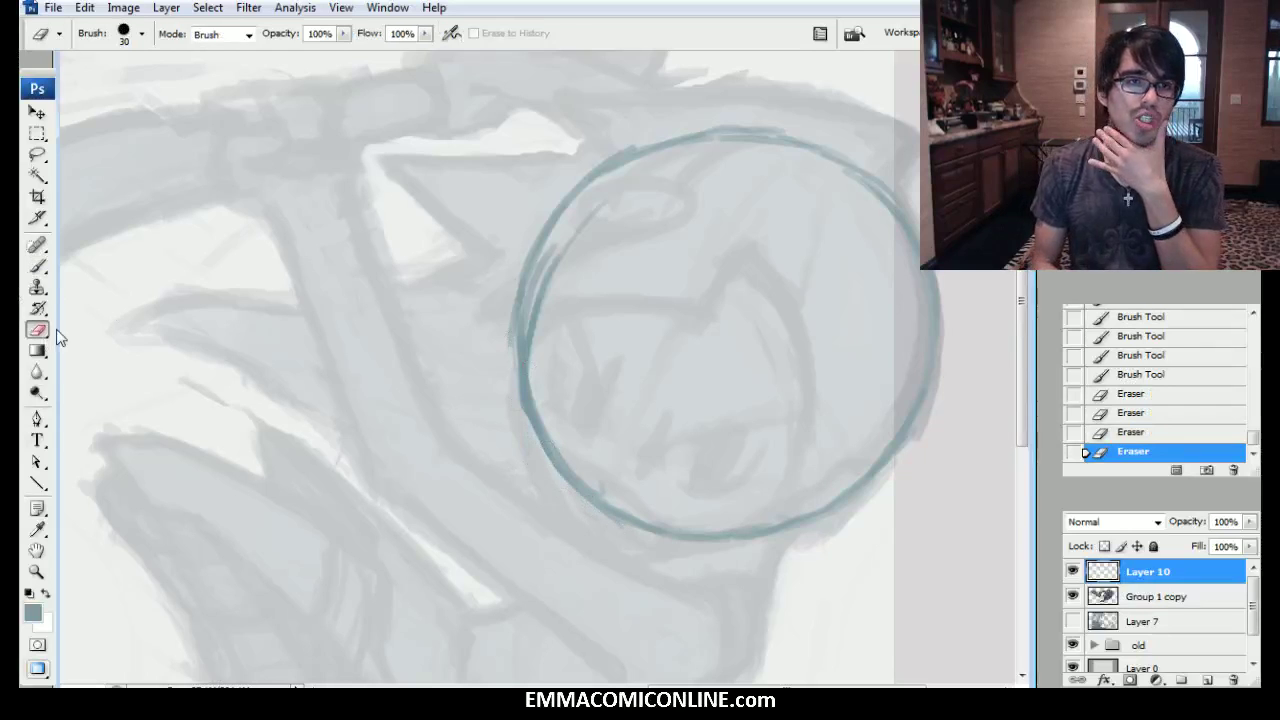
right_click(636, 336)
click(698, 471)
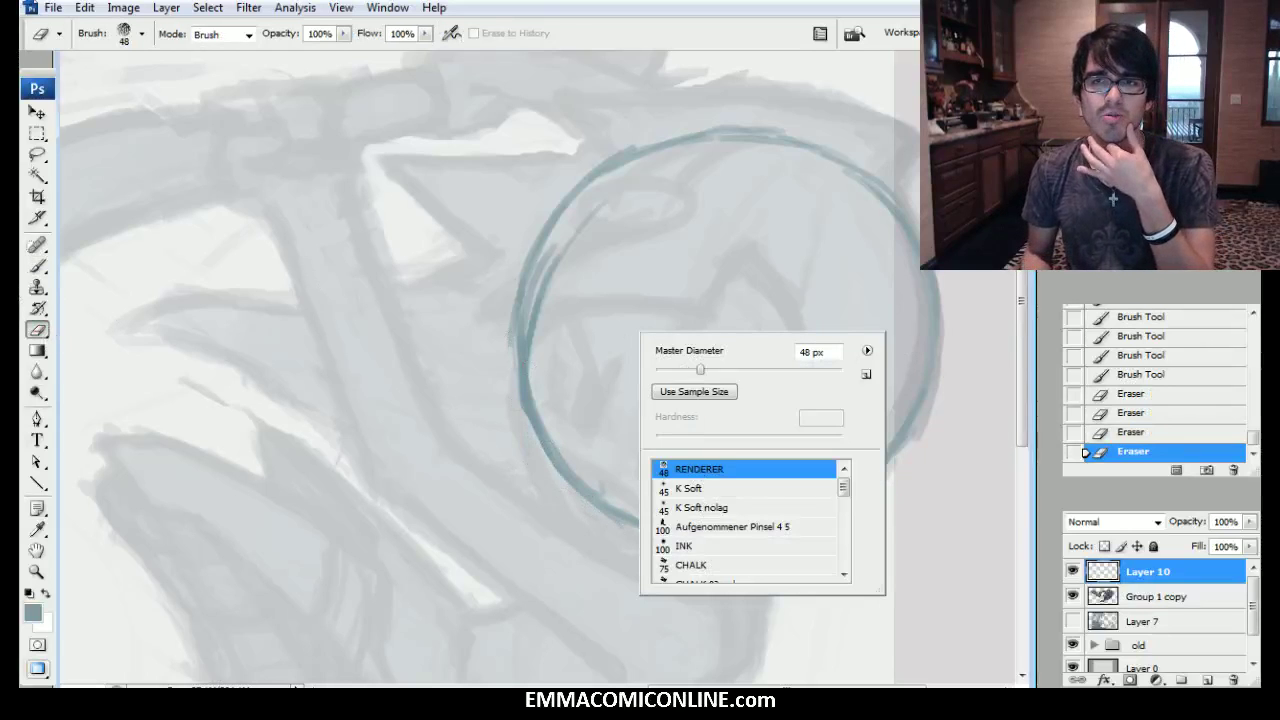
key(Return)
key(b)
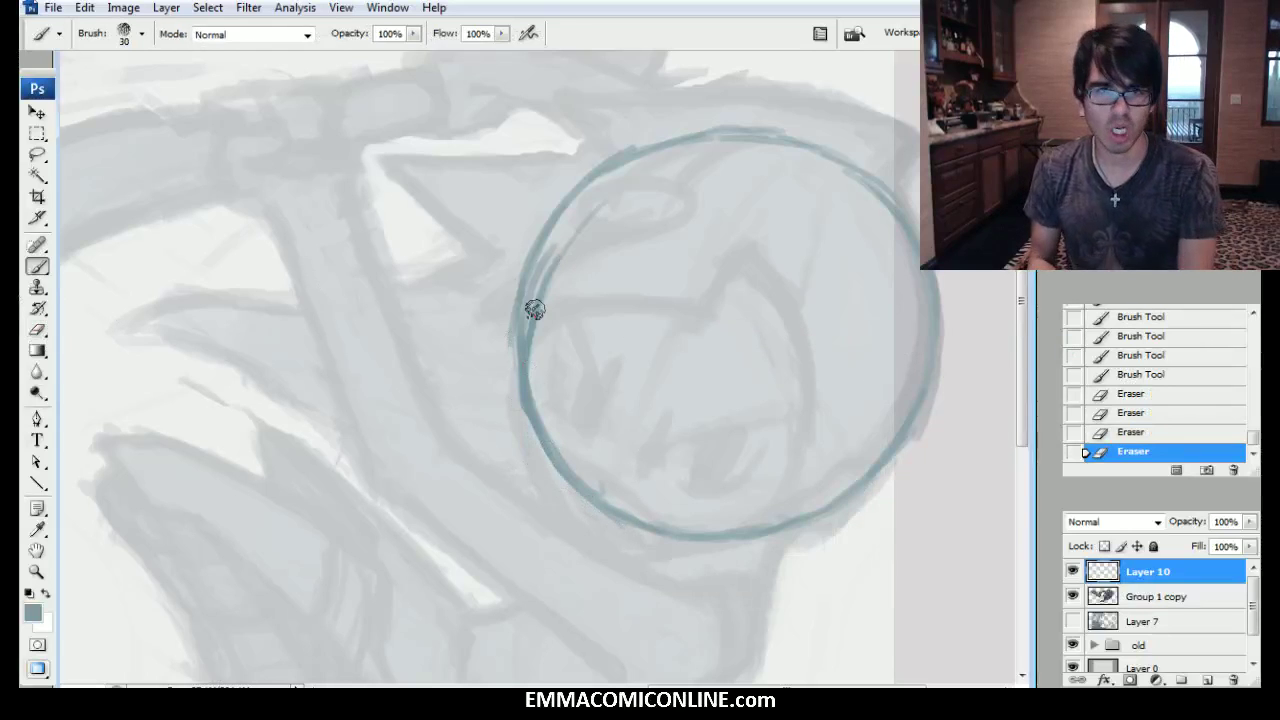
Erase the doubled inner stroke along the left side of the head circle and touch up its edge.
mouse_move(526, 440)
mouse_down()
mouse_move(501, 315)
mouse_move(553, 300)
mouse_move(591, 205)
mouse_up()
drag(552, 328, 557, 268)
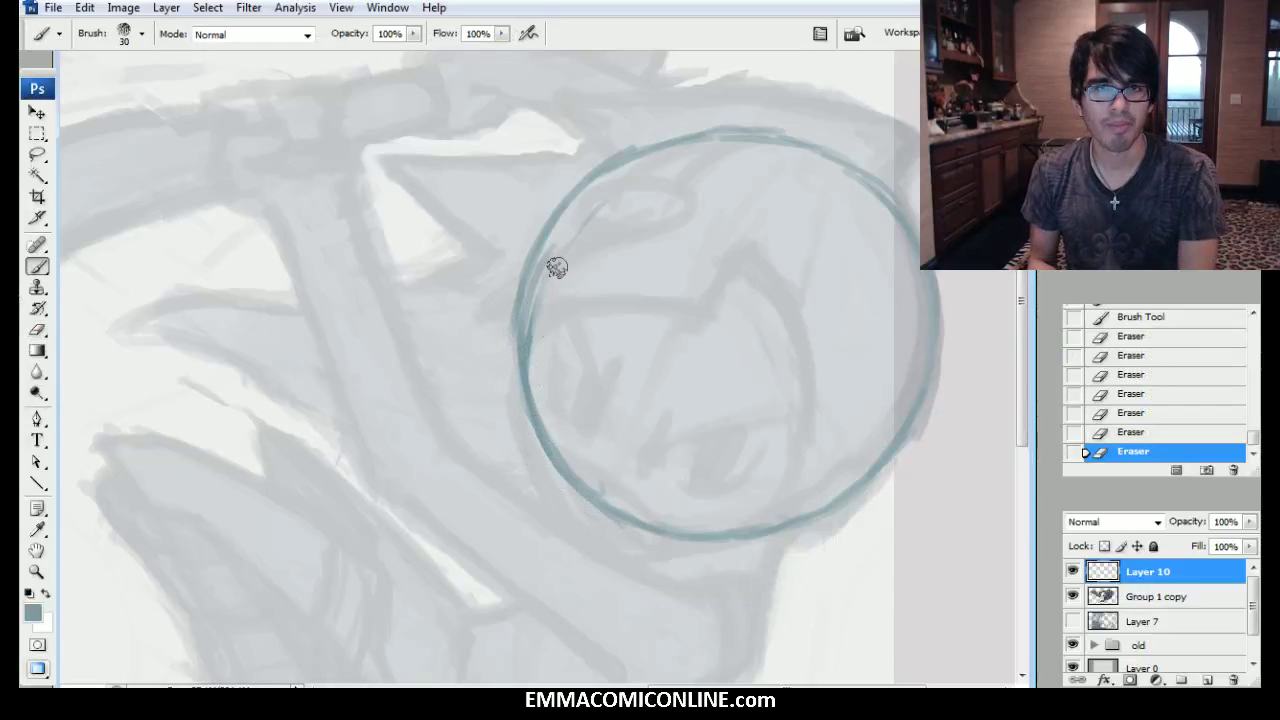
mouse_move(542, 356)
mouse_down()
mouse_move(556, 254)
mouse_move(630, 204)
mouse_up()
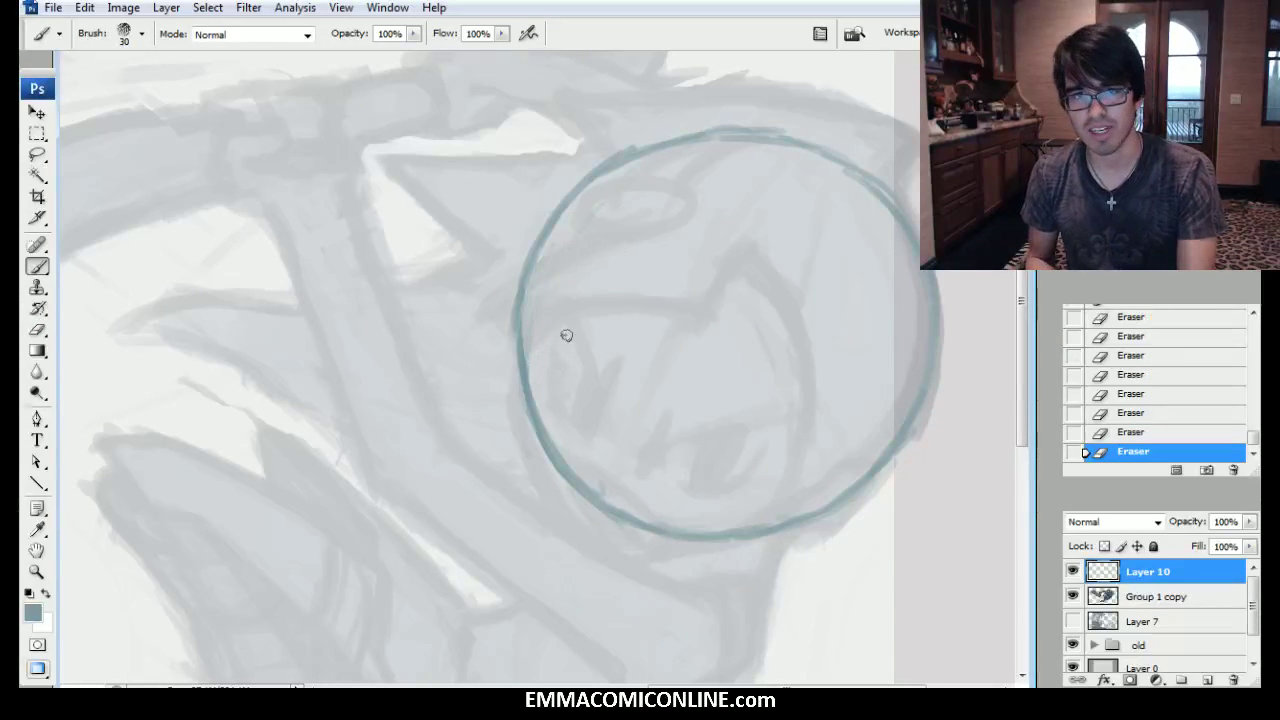
drag(602, 494, 600, 466)
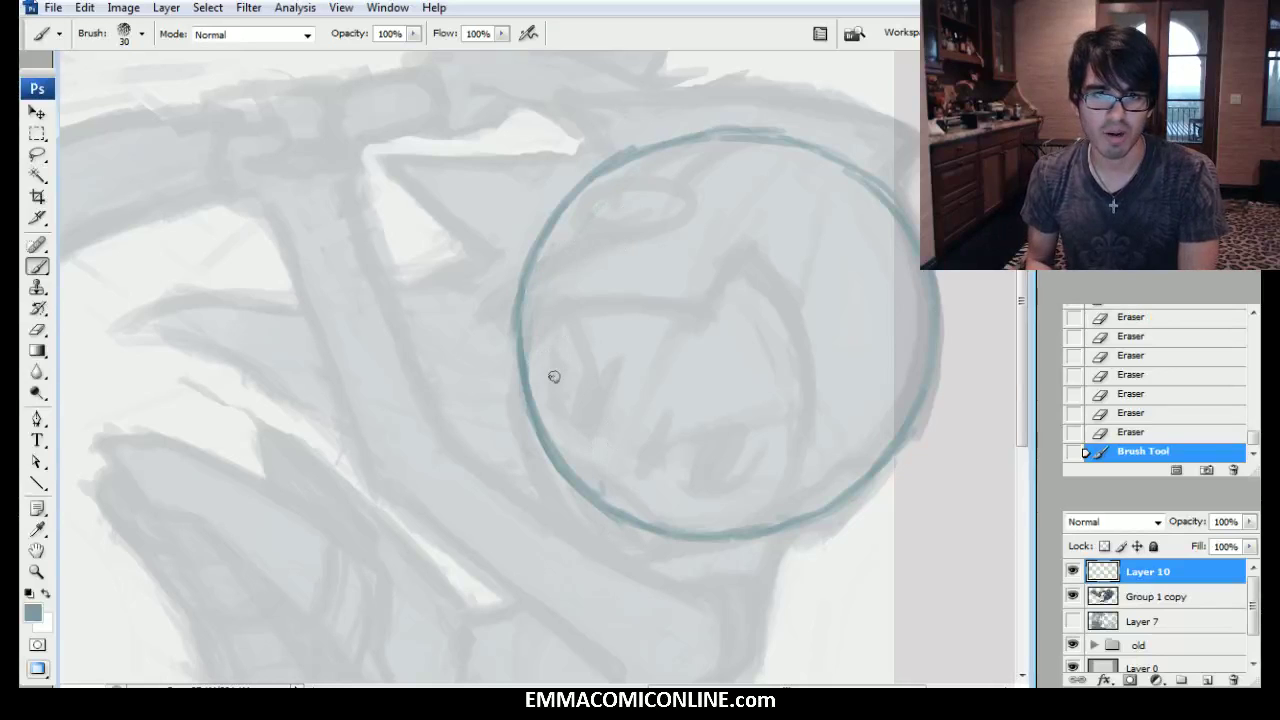
Sketch a cheek curve outside the circle's lower left and a straight diagonal guide across the circle with a size 25 brush.
mouse_move(518, 353)
mouse_down()
mouse_move(516, 387)
mouse_move(518, 333)
mouse_move(515, 423)
mouse_move(519, 357)
mouse_move(514, 404)
mouse_move(525, 442)
mouse_move(515, 386)
mouse_move(524, 490)
mouse_up()
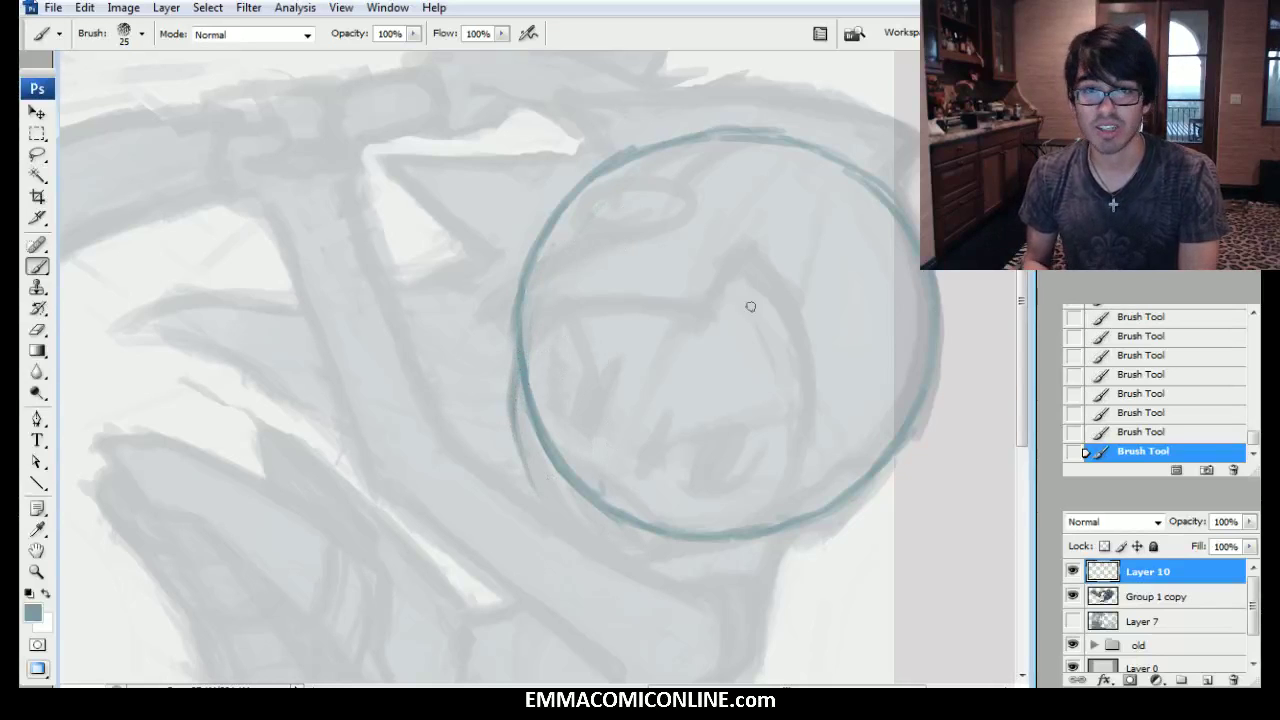
scroll(614, 347, down, 3)
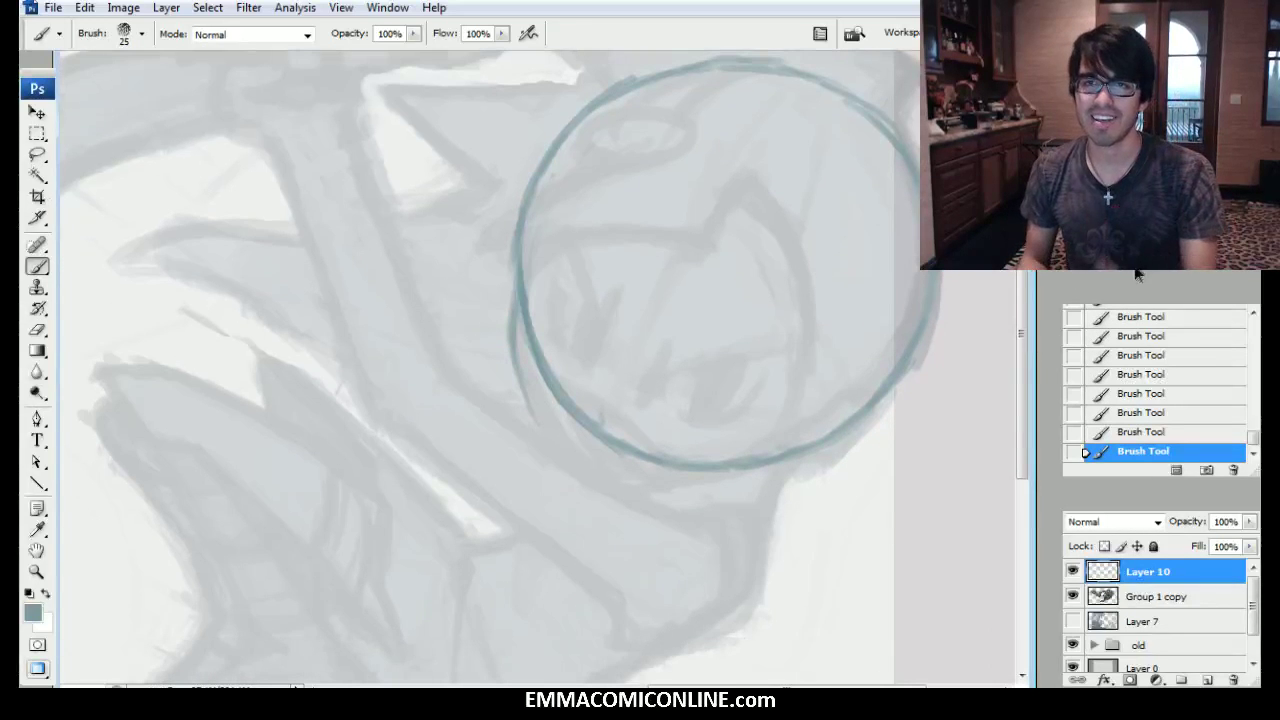
key(ctrl+minus)
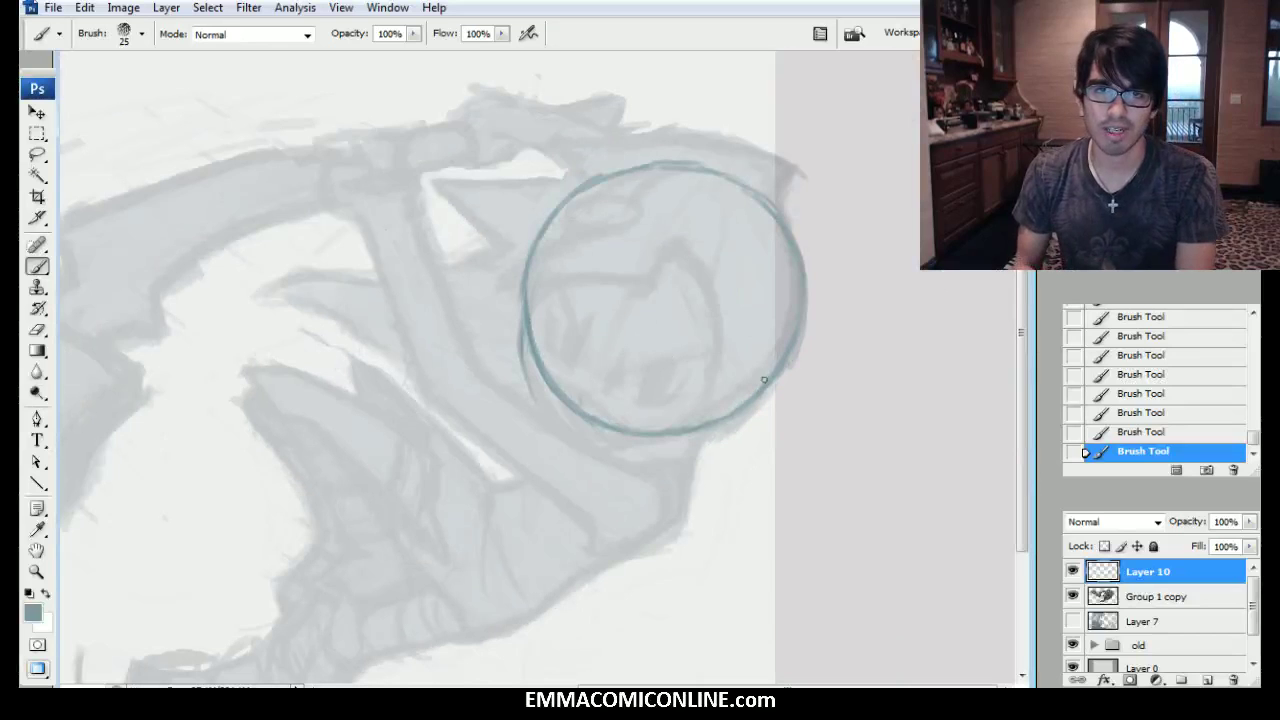
drag(634, 307, 606, 291)
drag(541, 242, 715, 342)
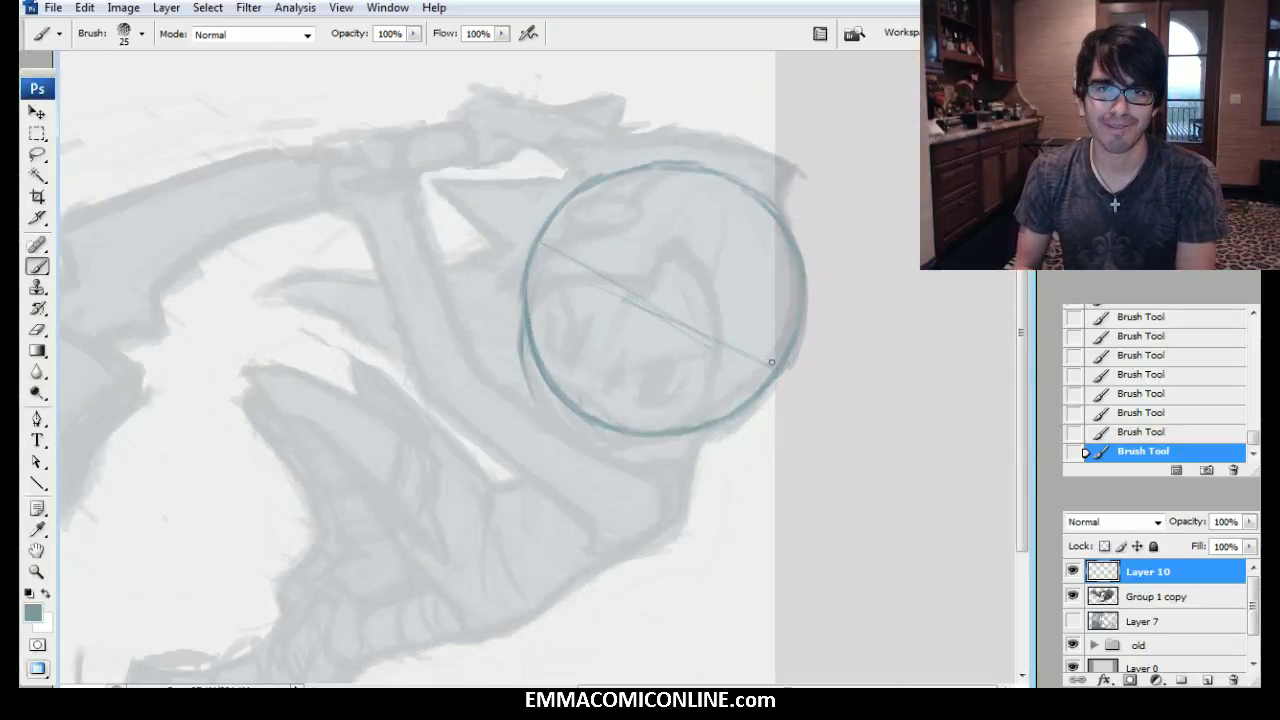
mouse_move(556, 249)
mouse_down()
mouse_move(712, 328)
mouse_move(694, 331)
mouse_up()
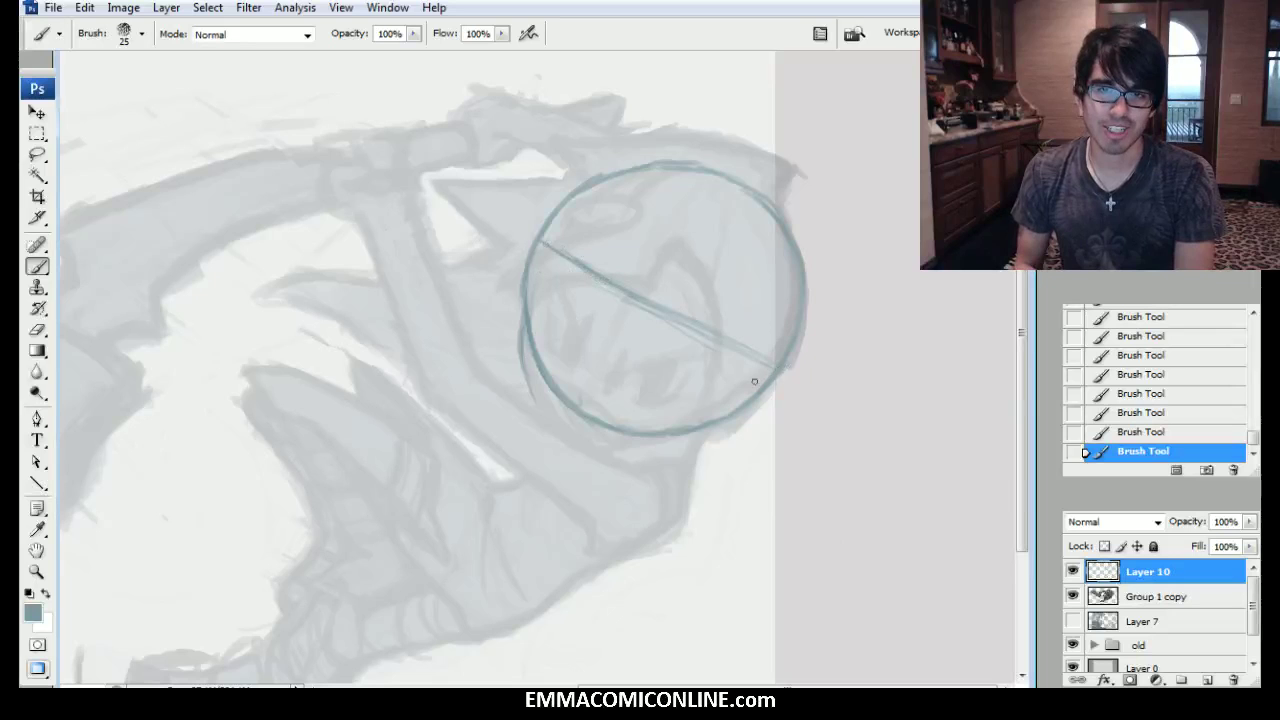
Draw lower and upper curved guides joining the ends of the diagonal to wrap an ellipse around the head sphere.
drag(651, 379, 737, 368)
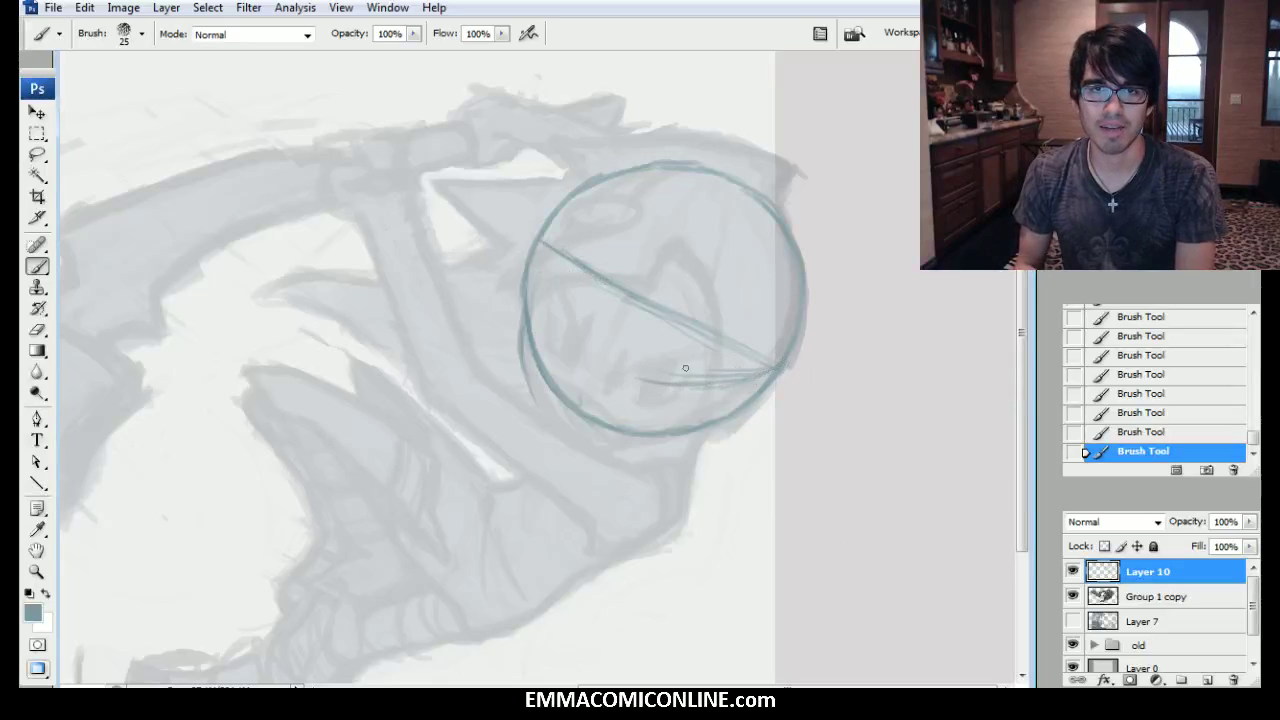
mouse_move(586, 330)
mouse_down()
mouse_move(559, 305)
mouse_move(543, 231)
mouse_up()
mouse_move(723, 377)
mouse_down()
mouse_move(538, 271)
mouse_move(689, 362)
mouse_up()
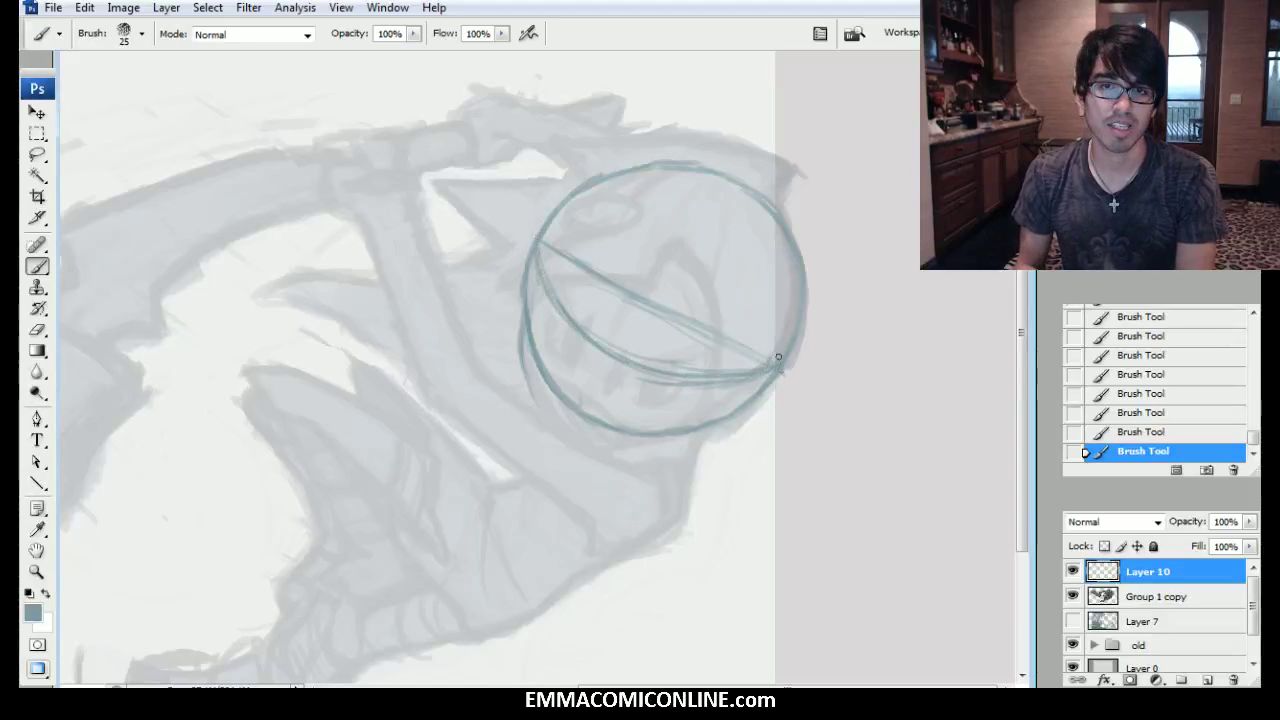
drag(776, 356, 672, 240)
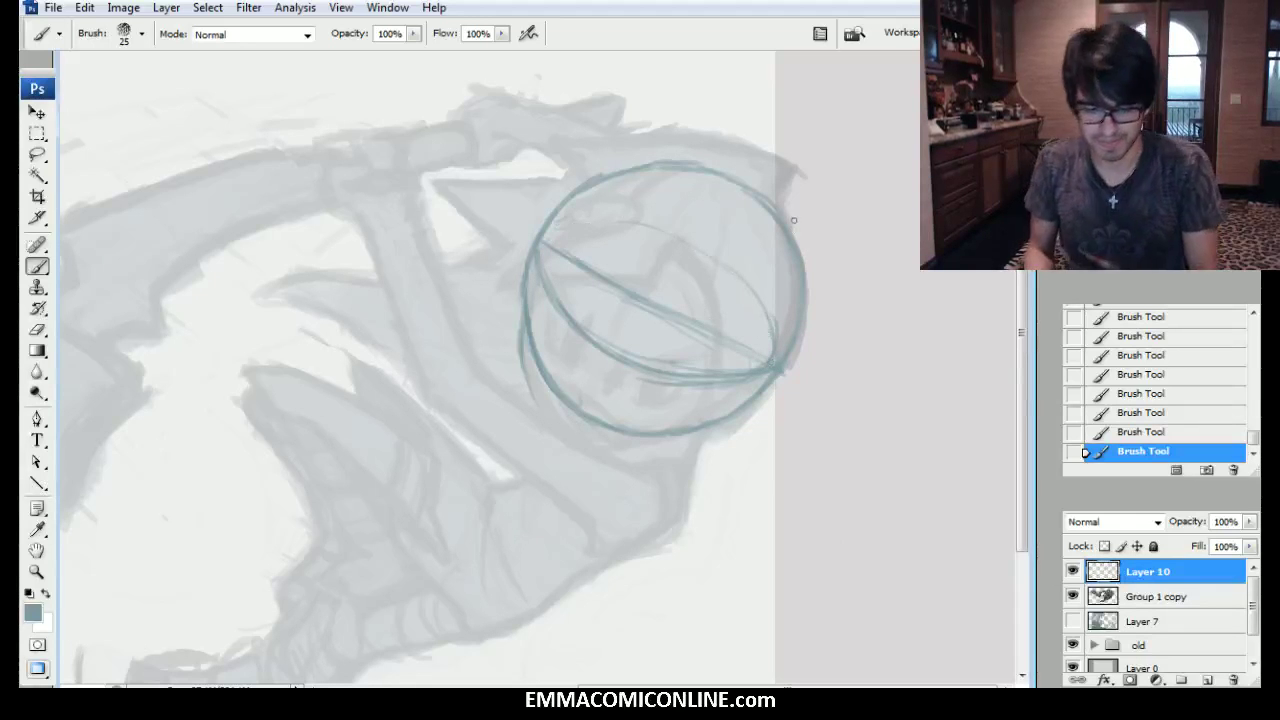
Lighten the straight diagonal guide with the Eraser and strengthen the point where the guides meet at the circle's right edge.
mouse_move(722, 335)
mouse_down()
mouse_move(601, 268)
mouse_move(711, 317)
mouse_up()
click(772, 365)
click(769, 374)
mouse_move(755, 390)
mouse_down()
mouse_move(566, 318)
mouse_move(706, 396)
mouse_move(727, 376)
mouse_move(606, 300)
mouse_up()
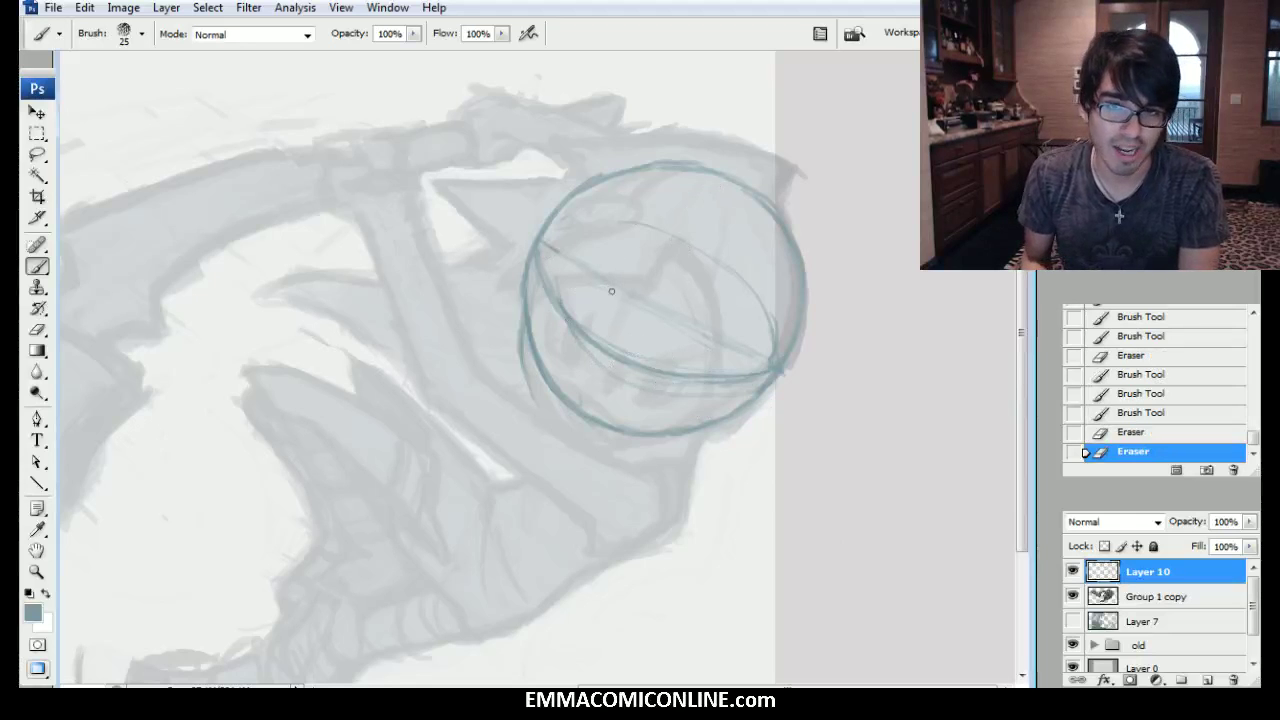
Draw the cheek line down to a pointed chin and the jawline back up to the circle with a size 20 brush.
key(ctrl+plus)
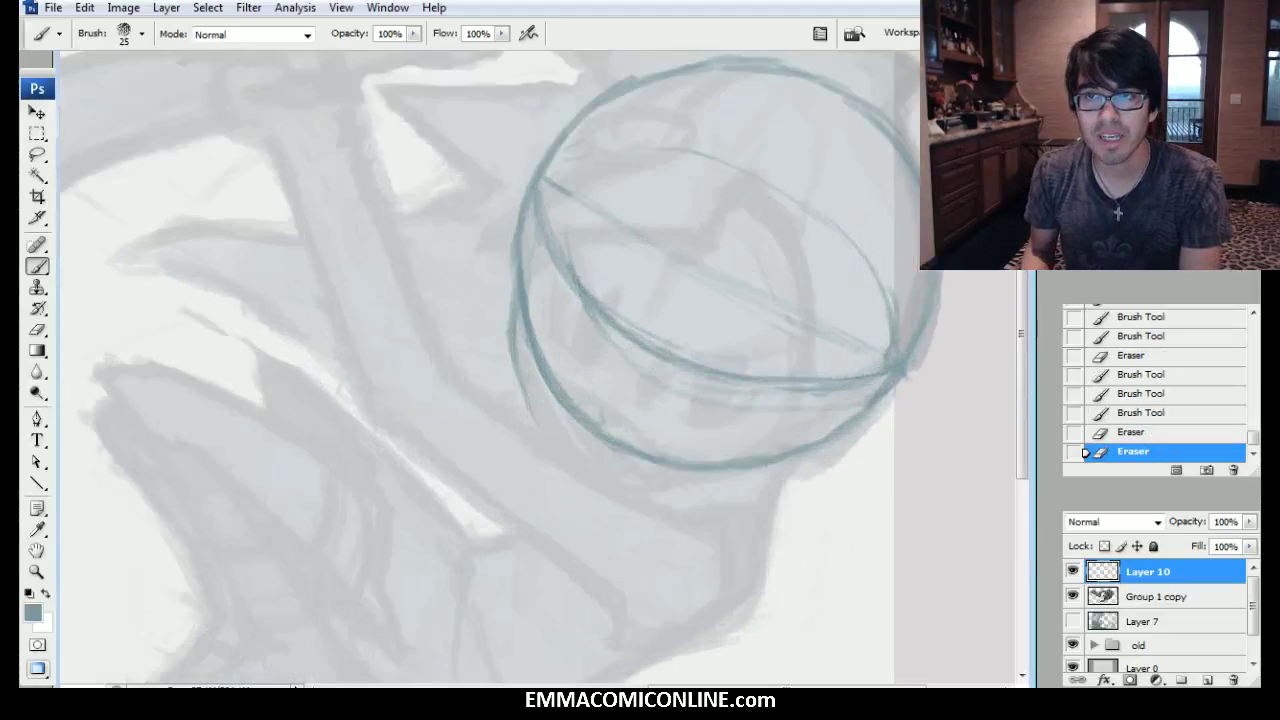
drag(640, 400, 628, 354)
drag(501, 316, 557, 420)
drag(514, 357, 585, 423)
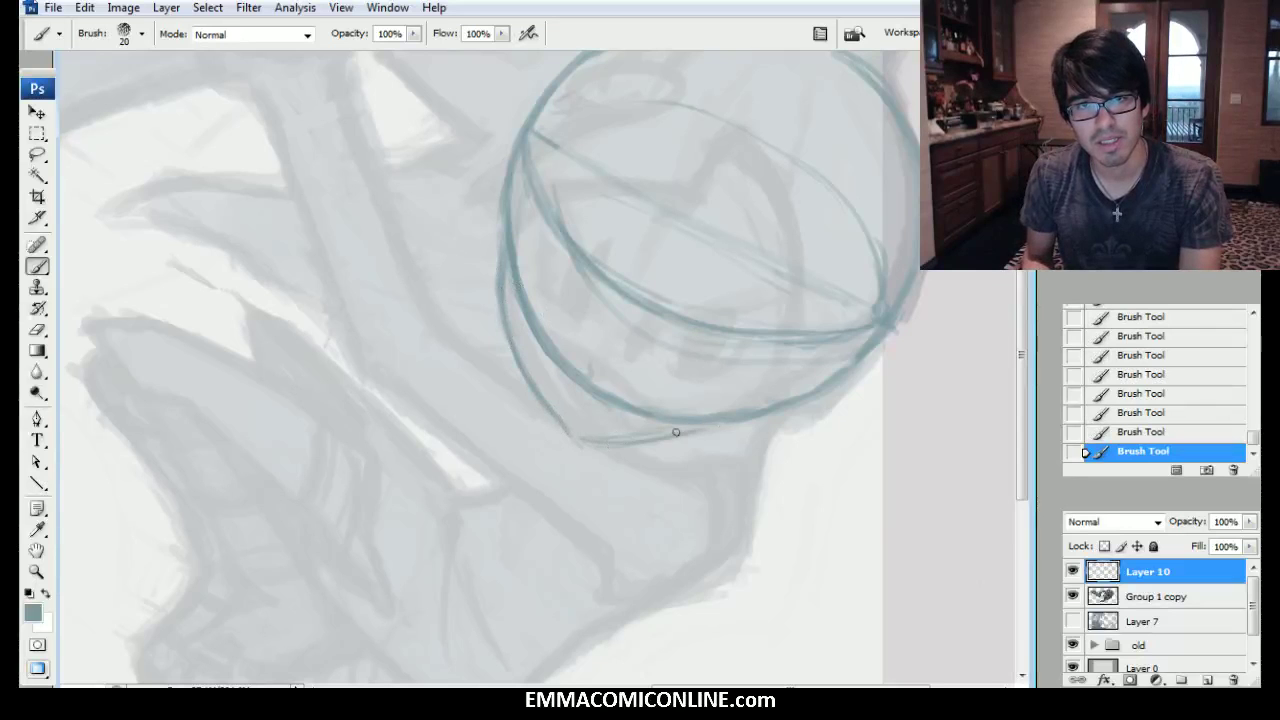
drag(610, 443, 770, 420)
drag(682, 434, 798, 413)
drag(722, 428, 810, 400)
Outline the rounded shoulder form just below the chin with a size 25 brush.
scroll(540, 367, up, 2)
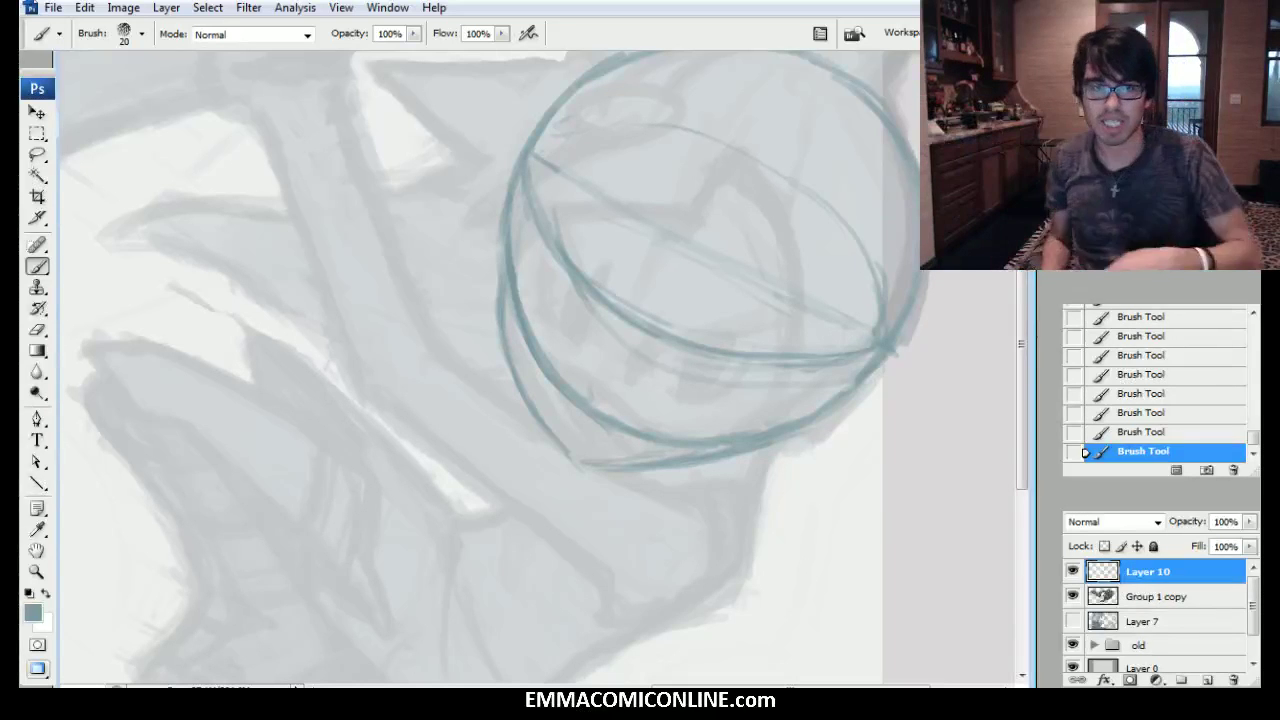
drag(580, 568, 558, 545)
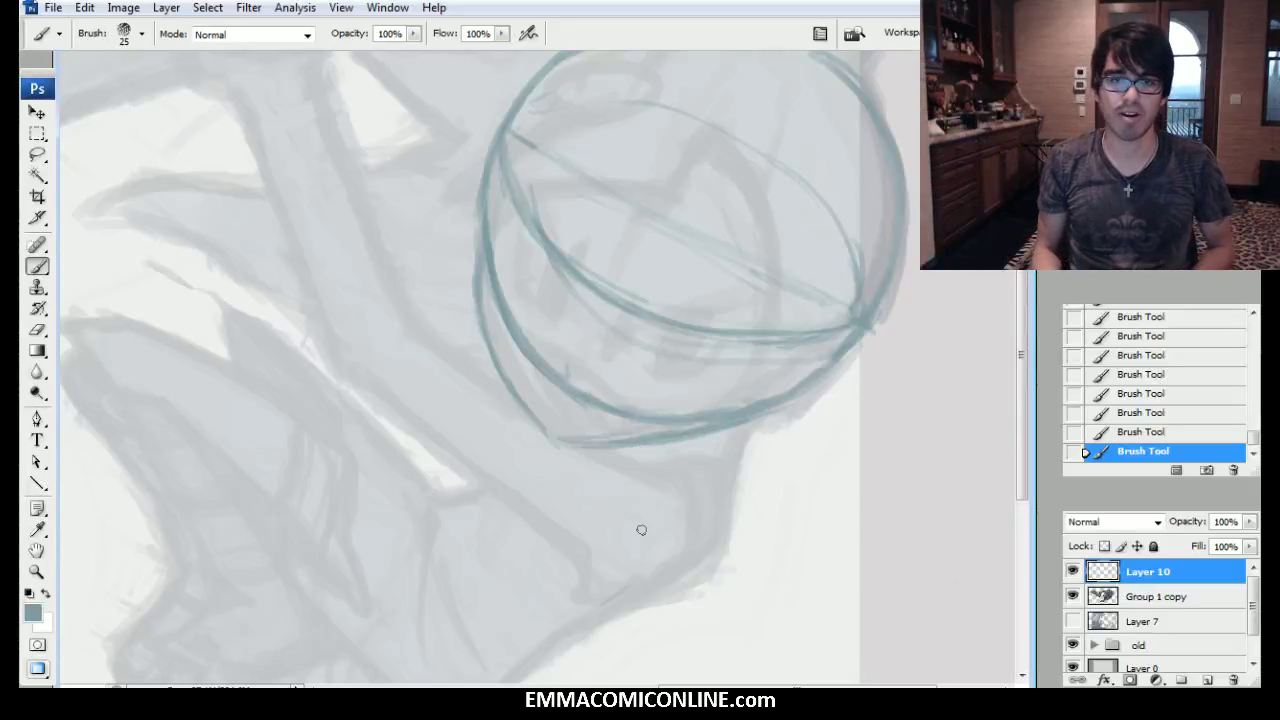
drag(538, 450, 601, 558)
mouse_move(647, 497)
mouse_down()
mouse_move(641, 590)
mouse_move(608, 446)
mouse_up()
Draw the upper and lower edges of the limb running up and left from the rounded form below the chin.
mouse_move(657, 520)
mouse_down()
mouse_move(590, 441)
mouse_move(510, 410)
mouse_move(442, 356)
mouse_up()
drag(571, 572, 400, 392)
drag(524, 512, 374, 380)
drag(482, 474, 340, 344)
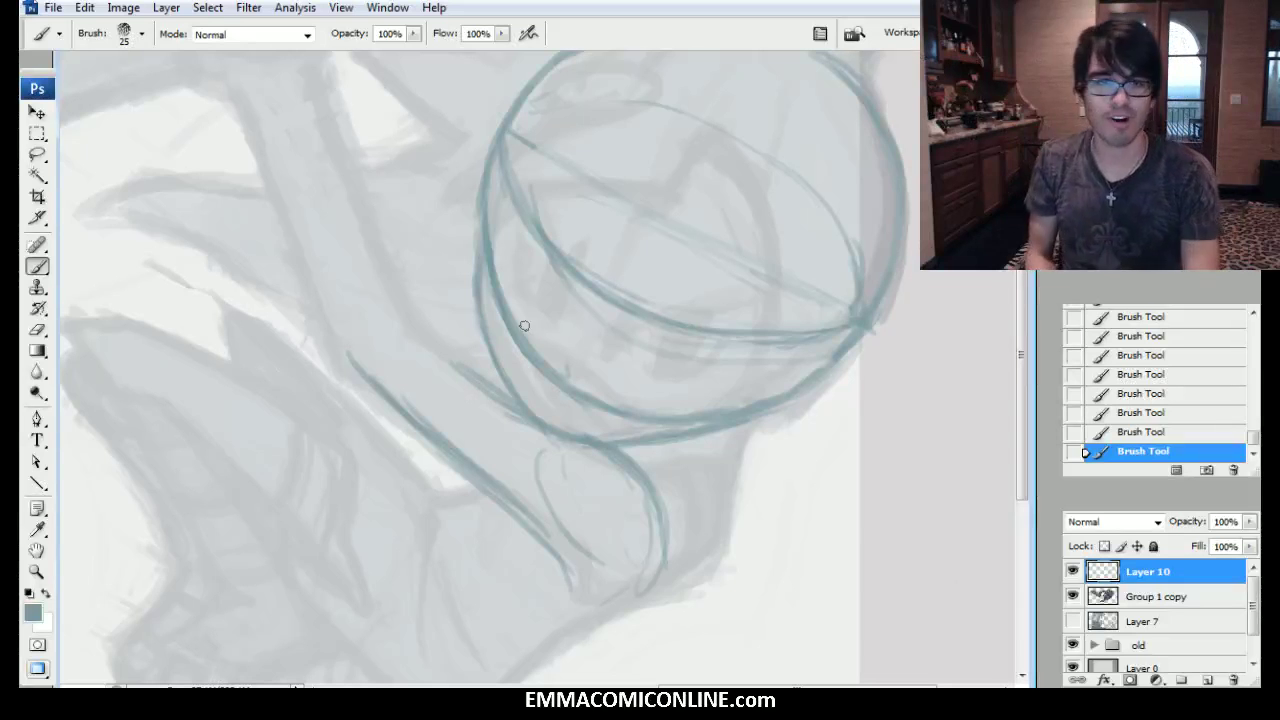
drag(368, 380, 320, 298)
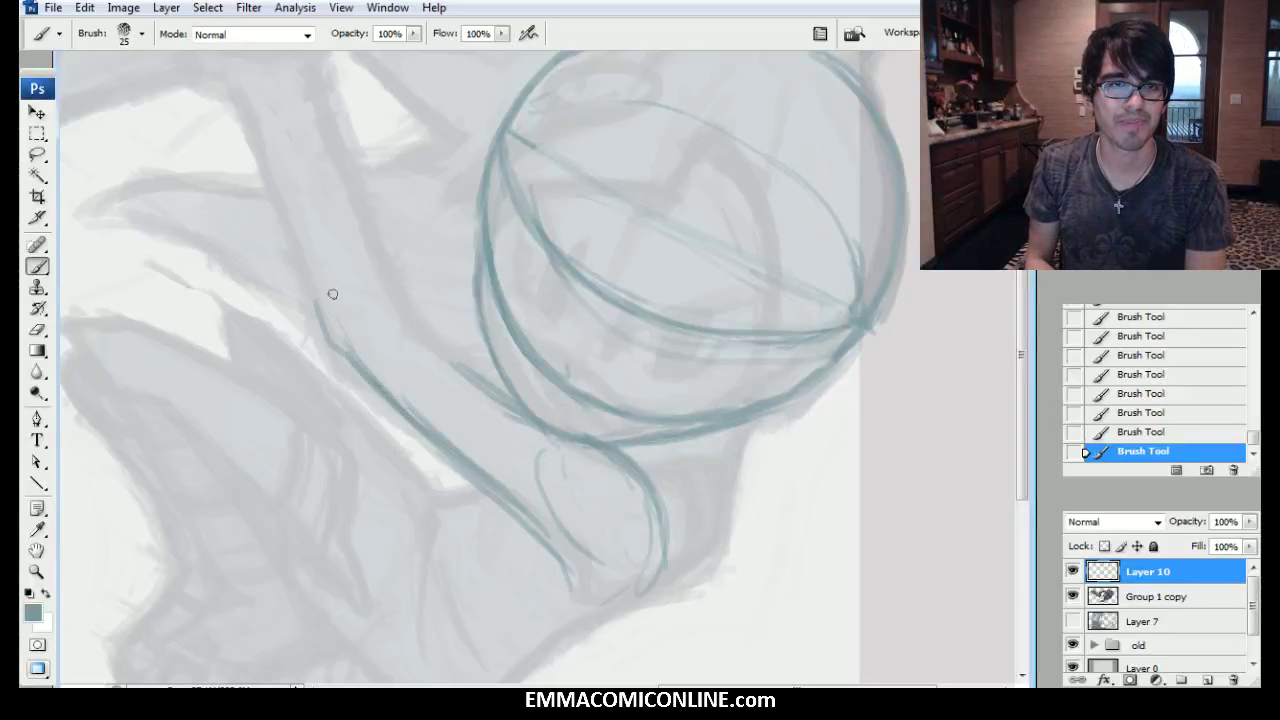
Extend both edges of the limb upward along the faded sketch to the joint where it meets the horizontal form.
drag(451, 353, 350, 198)
mouse_move(494, 137)
mouse_down()
mouse_move(600, 325)
mouse_move(600, 312)
mouse_up()
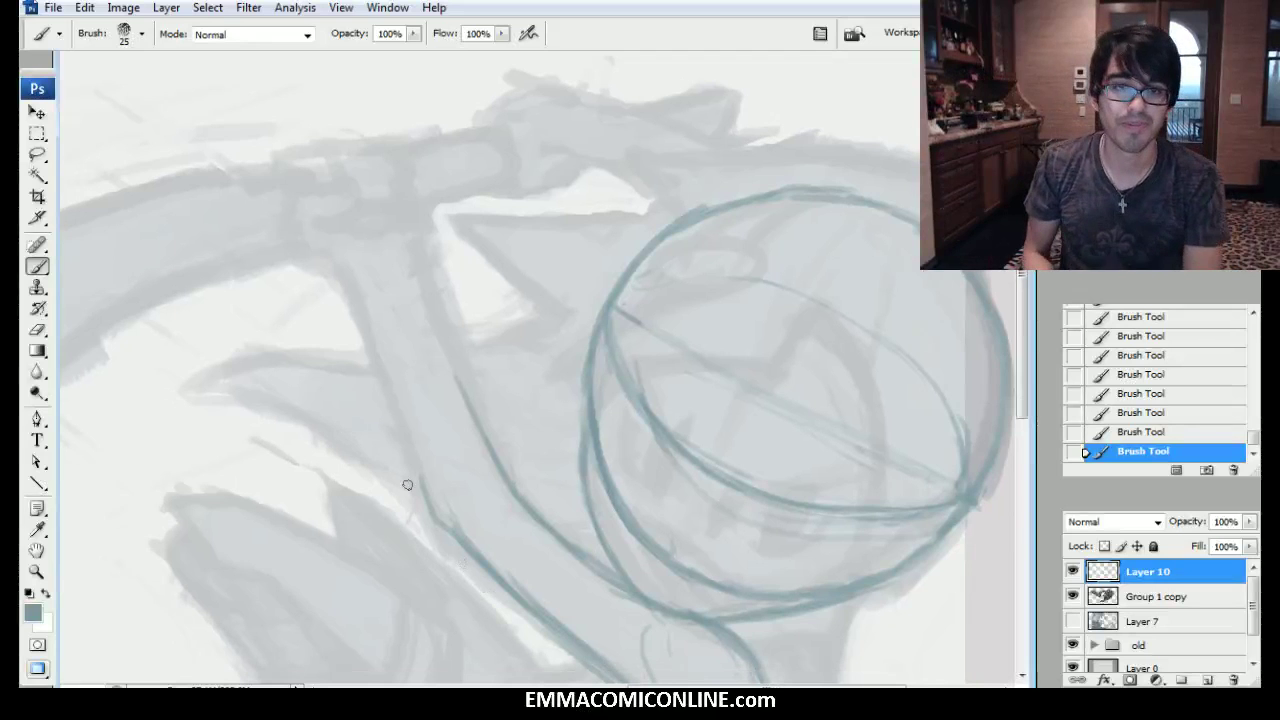
drag(498, 463, 434, 320)
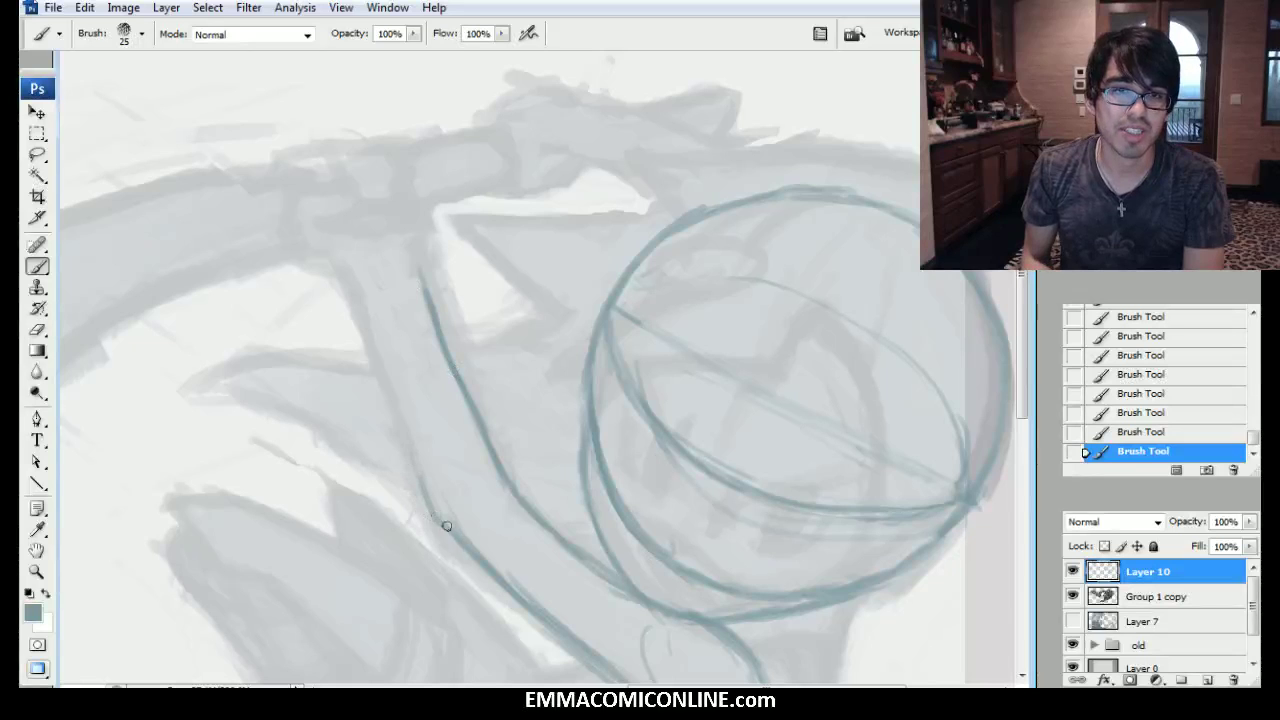
mouse_move(425, 495)
mouse_down()
mouse_move(340, 270)
mouse_move(330, 275)
mouse_move(368, 346)
mouse_move(330, 275)
mouse_move(355, 300)
mouse_move(352, 290)
mouse_move(304, 250)
mouse_up()
drag(424, 296, 421, 246)
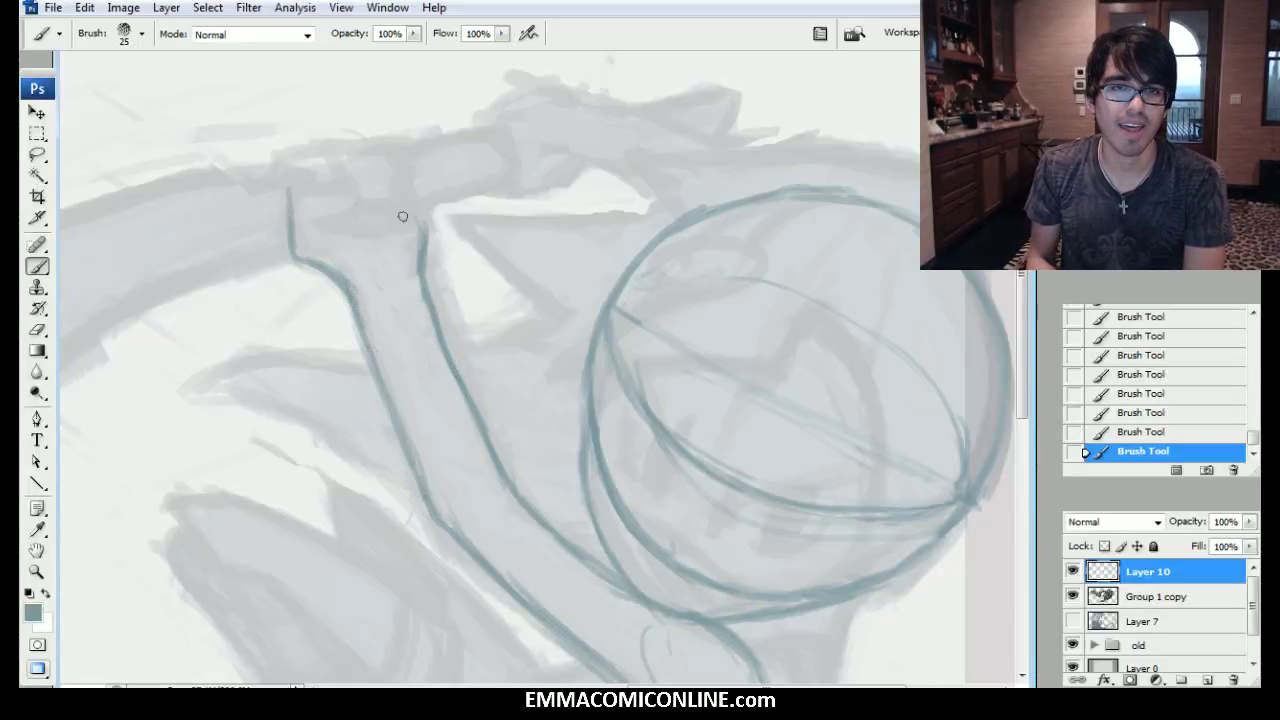
mouse_move(491, 449)
mouse_down()
mouse_move(547, 528)
mouse_move(378, 208)
mouse_up()
mouse_move(550, 334)
mouse_down()
mouse_move(581, 345)
mouse_move(626, 409)
mouse_move(614, 443)
mouse_up()
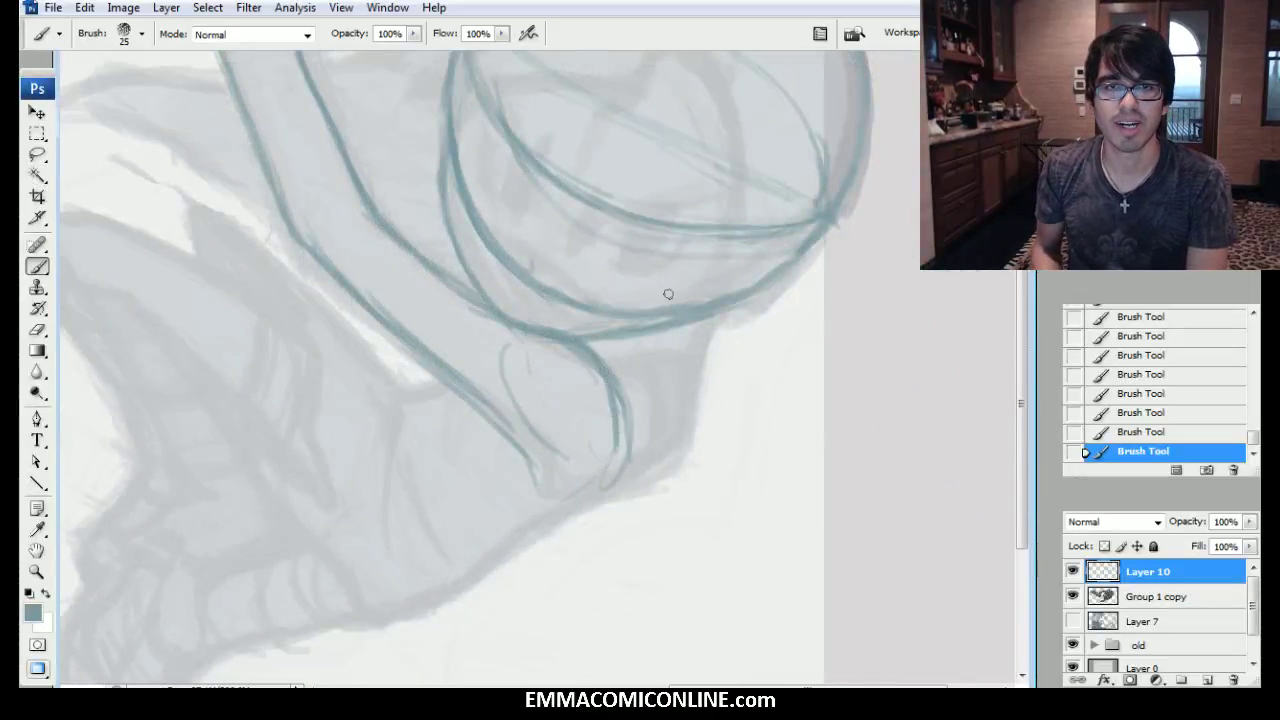
Draw the curved outer contour from the underside of the head down around the shoulder form and along its lower edge.
drag(668, 294, 715, 364)
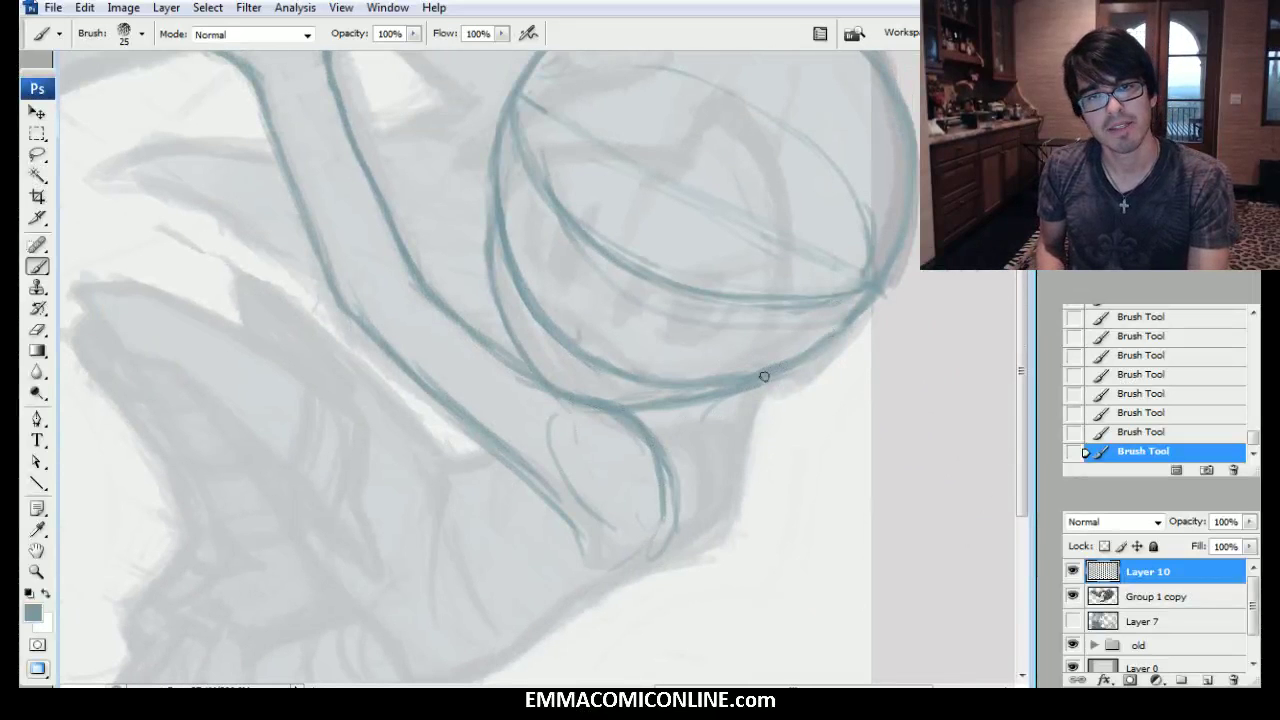
drag(737, 395, 701, 440)
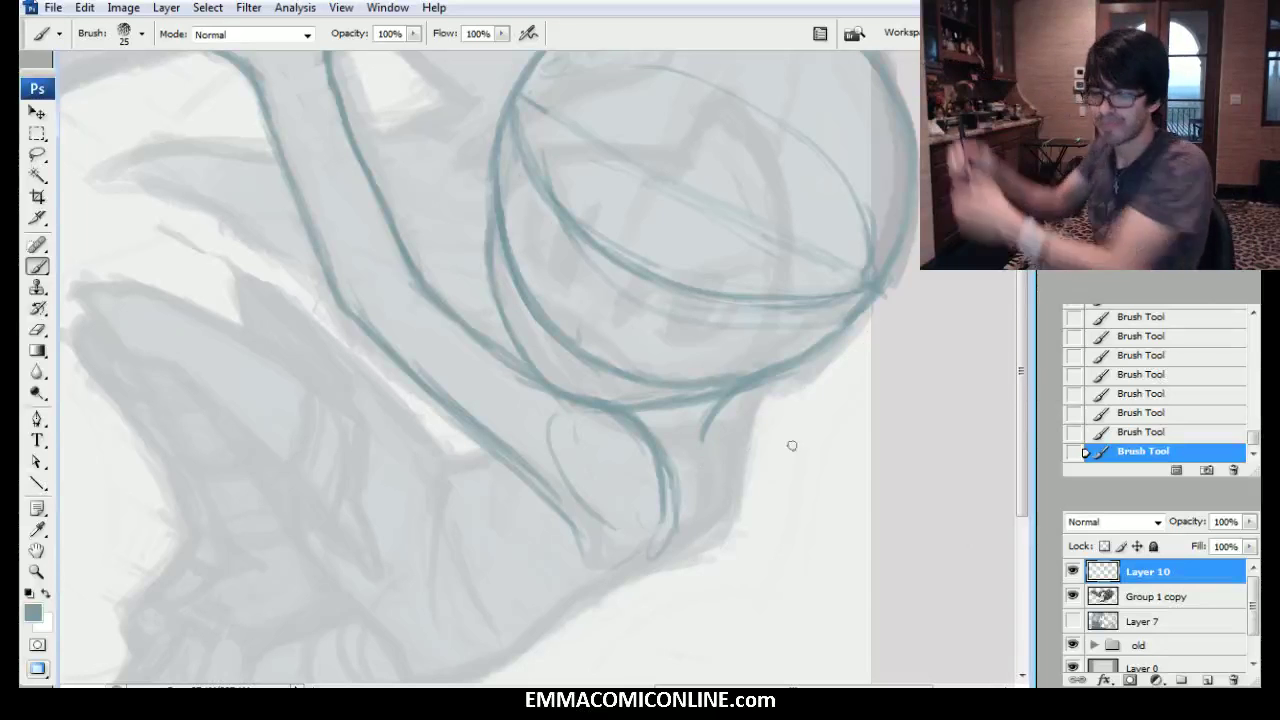
mouse_move(736, 390)
mouse_down()
mouse_move(710, 454)
mouse_move(720, 444)
mouse_up()
drag(740, 388, 682, 517)
mouse_move(726, 412)
mouse_down()
mouse_move(676, 530)
mouse_move(630, 568)
mouse_up()
drag(678, 532, 612, 582)
drag(706, 492, 585, 604)
drag(690, 518, 560, 606)
drag(652, 560, 482, 624)
mouse_move(599, 597)
mouse_down()
mouse_move(694, 503)
mouse_move(538, 522)
mouse_up()
drag(678, 500, 524, 500)
Draw a short line beneath the limb and curve it down to the lower contour, closing the rounded form's left side.
drag(590, 366, 516, 375)
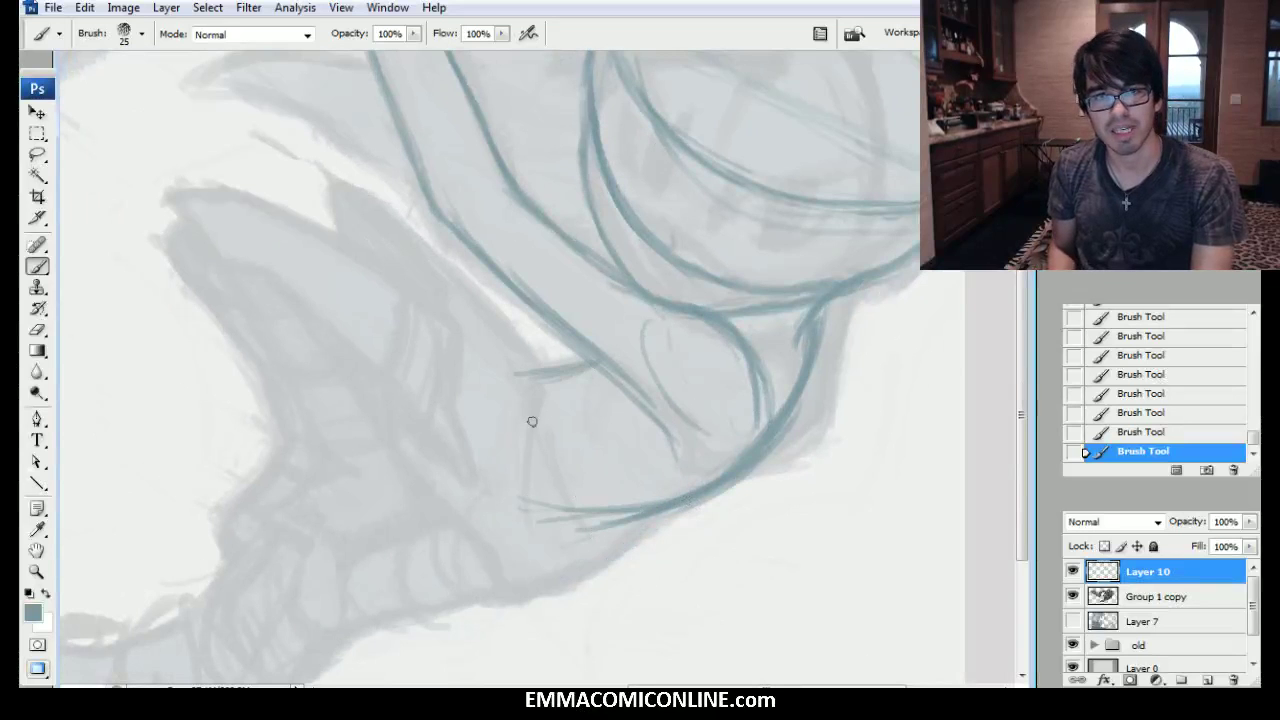
drag(577, 508, 528, 446)
drag(562, 495, 535, 425)
mouse_move(975, 255)
mouse_down()
mouse_move(861, 425)
mouse_move(917, 347)
mouse_up()
drag(499, 591, 498, 484)
drag(480, 565, 510, 466)
drag(510, 466, 506, 607)
drag(1064, 257, 1054, 268)
mouse_move(540, 370)
mouse_down()
mouse_move(580, 570)
mouse_move(655, 272)
mouse_move(612, 475)
mouse_up()
drag(1050, 262, 1047, 257)
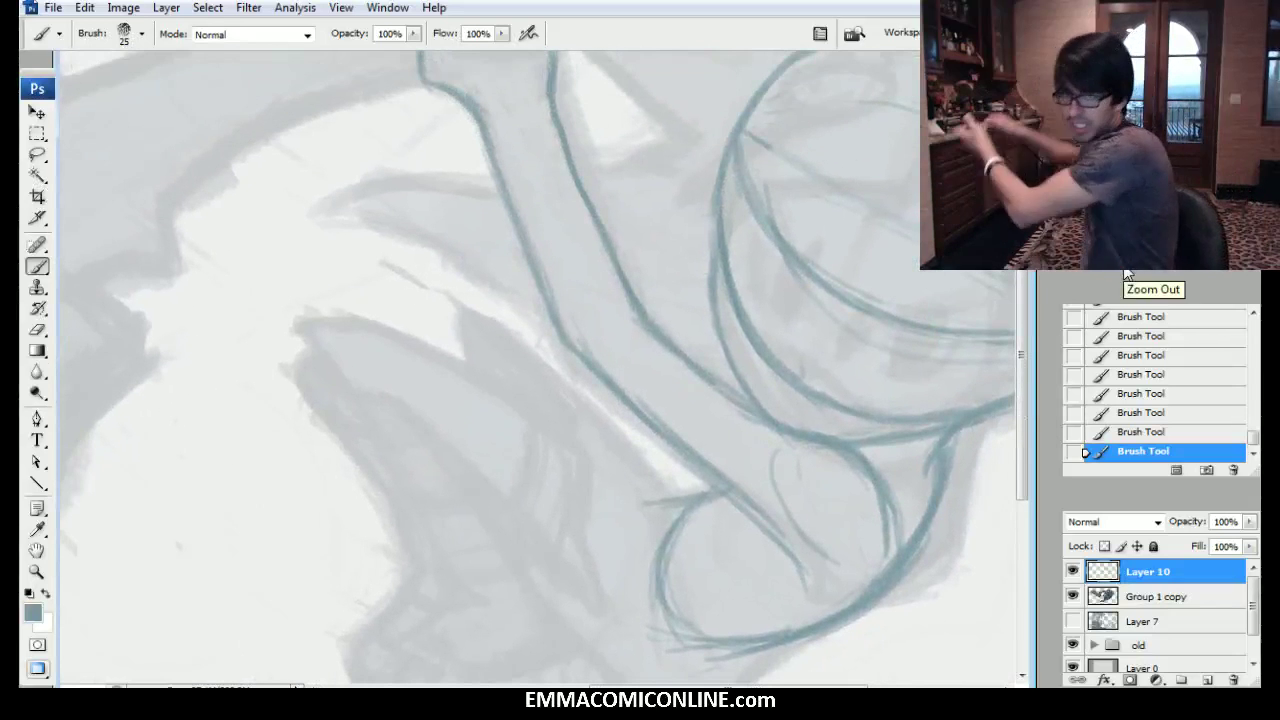
drag(1052, 255, 1062, 263)
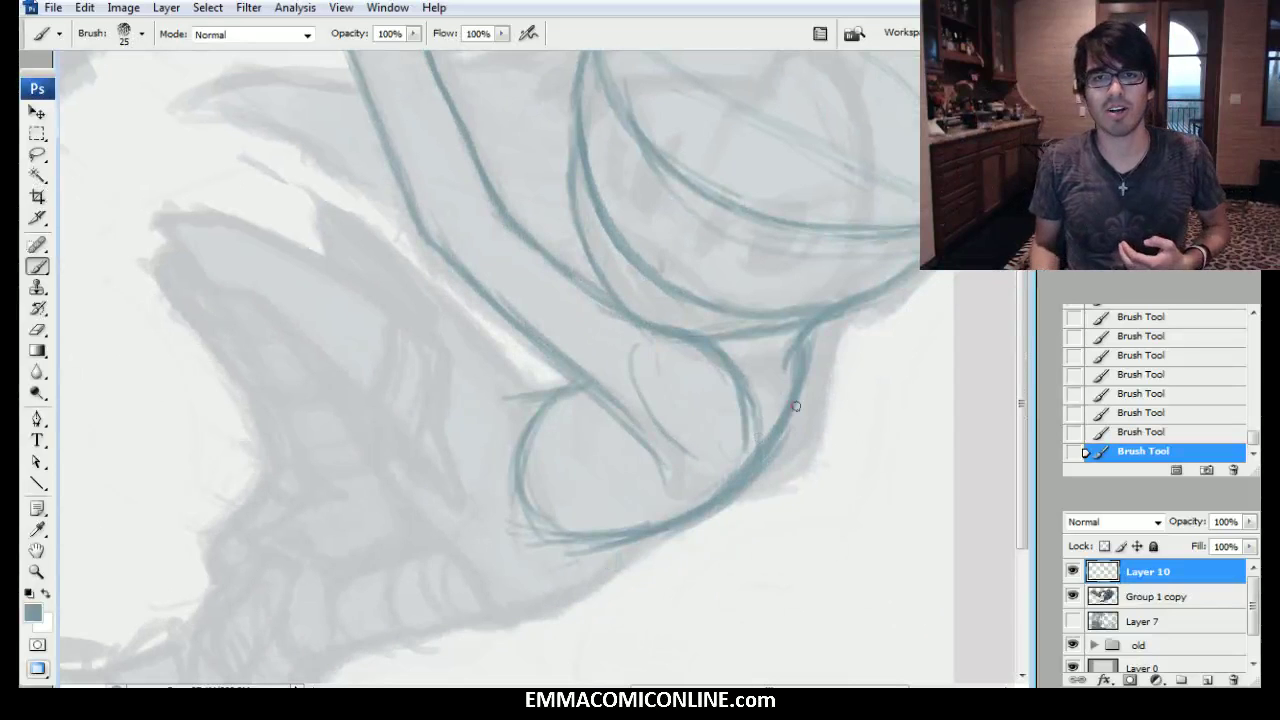
Sketch demonstration lines and arrows beside the rounded form to show the direction of its left and right sides.
drag(788, 440, 845, 319)
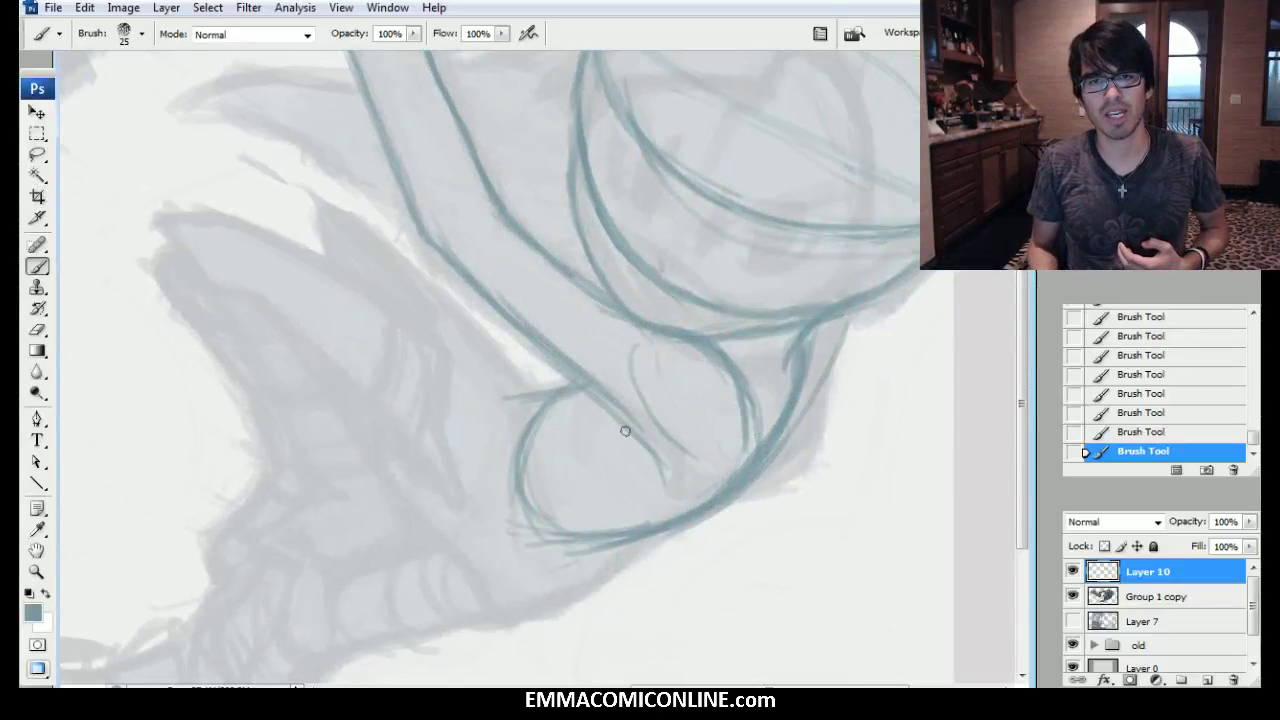
drag(513, 380, 502, 598)
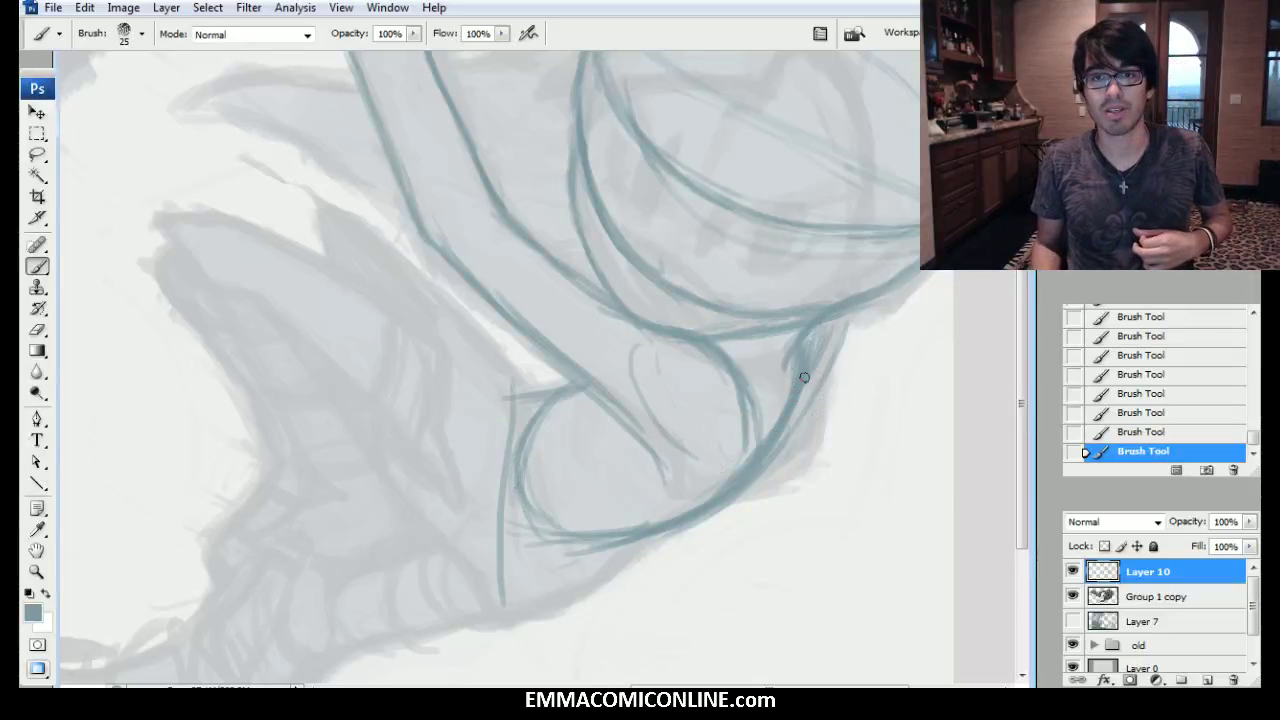
drag(801, 354, 800, 349)
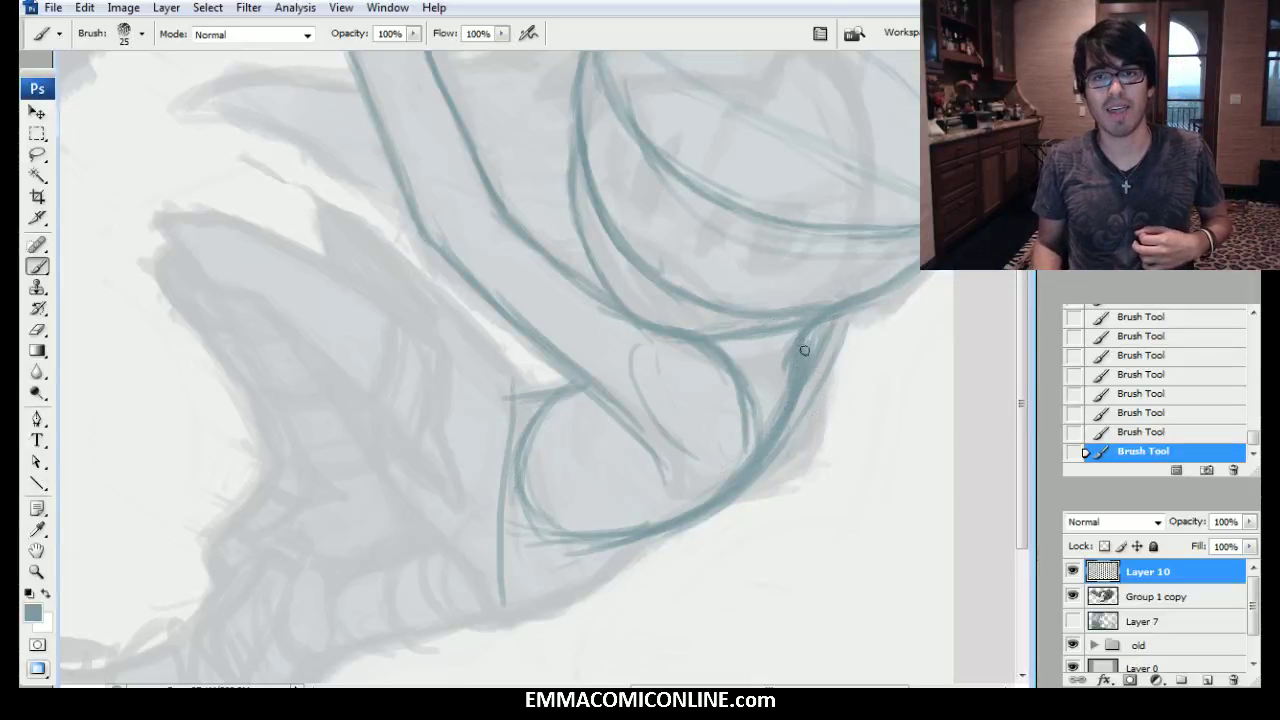
drag(858, 318, 740, 540)
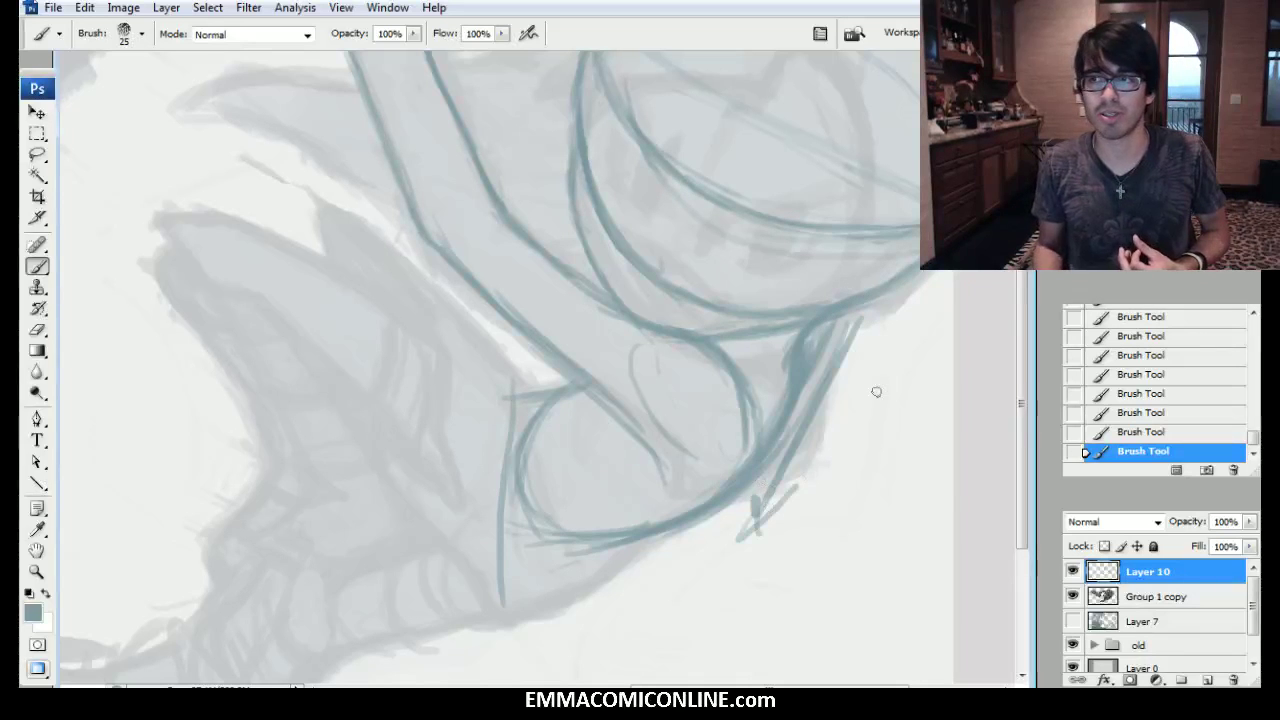
drag(501, 357, 498, 618)
drag(485, 567, 498, 627)
mouse_move(514, 376)
mouse_down()
mouse_move(501, 355)
mouse_move(485, 393)
mouse_up()
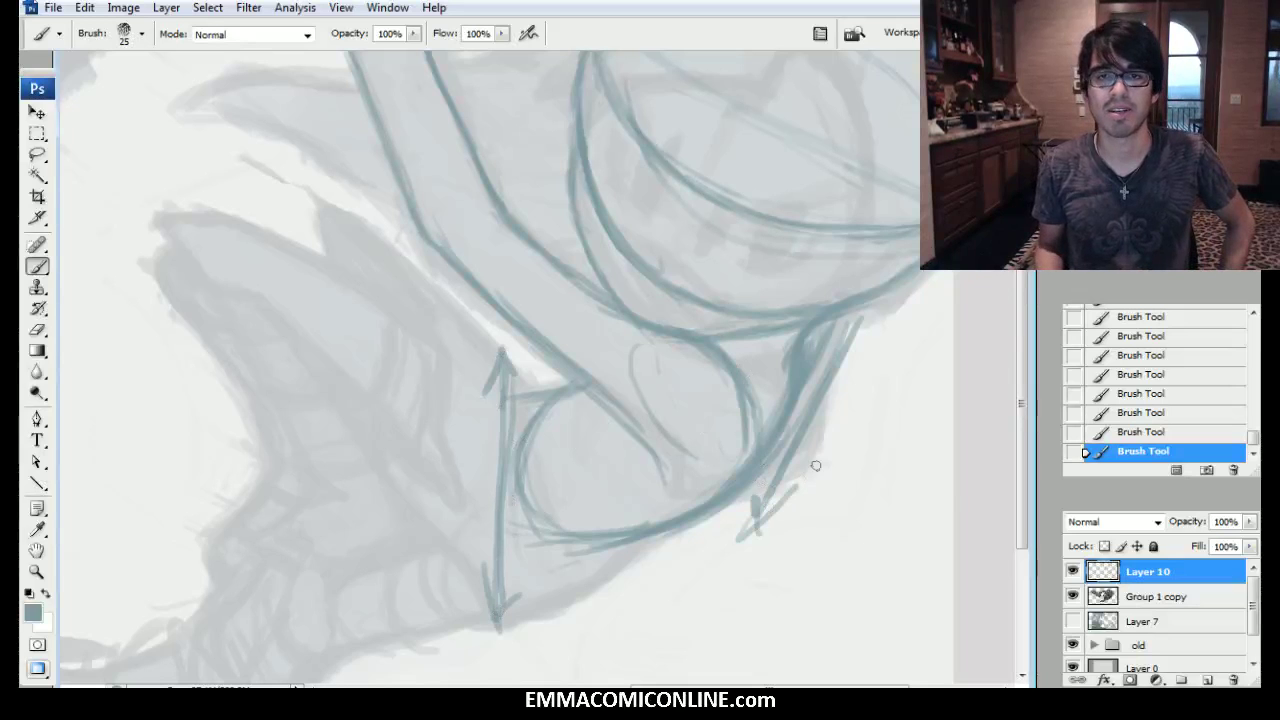
drag(849, 524, 936, 362)
drag(552, 586, 553, 680)
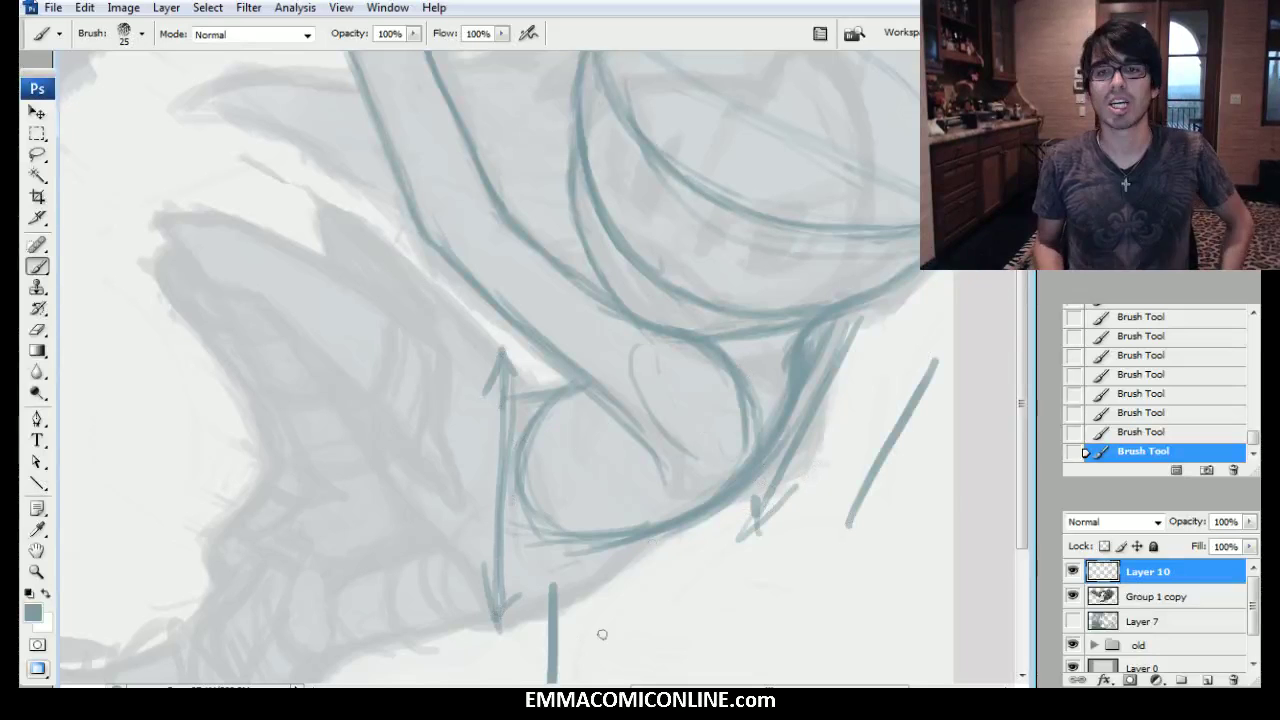
Erase the demonstration arrows and straight lines around the rounded form.
key(e)
mouse_move(563, 607)
mouse_down()
mouse_move(551, 594)
mouse_move(552, 650)
mouse_up()
drag(884, 442, 852, 518)
drag(934, 364, 856, 502)
mouse_move(506, 362)
mouse_down()
mouse_move(490, 403)
mouse_move(495, 606)
mouse_up()
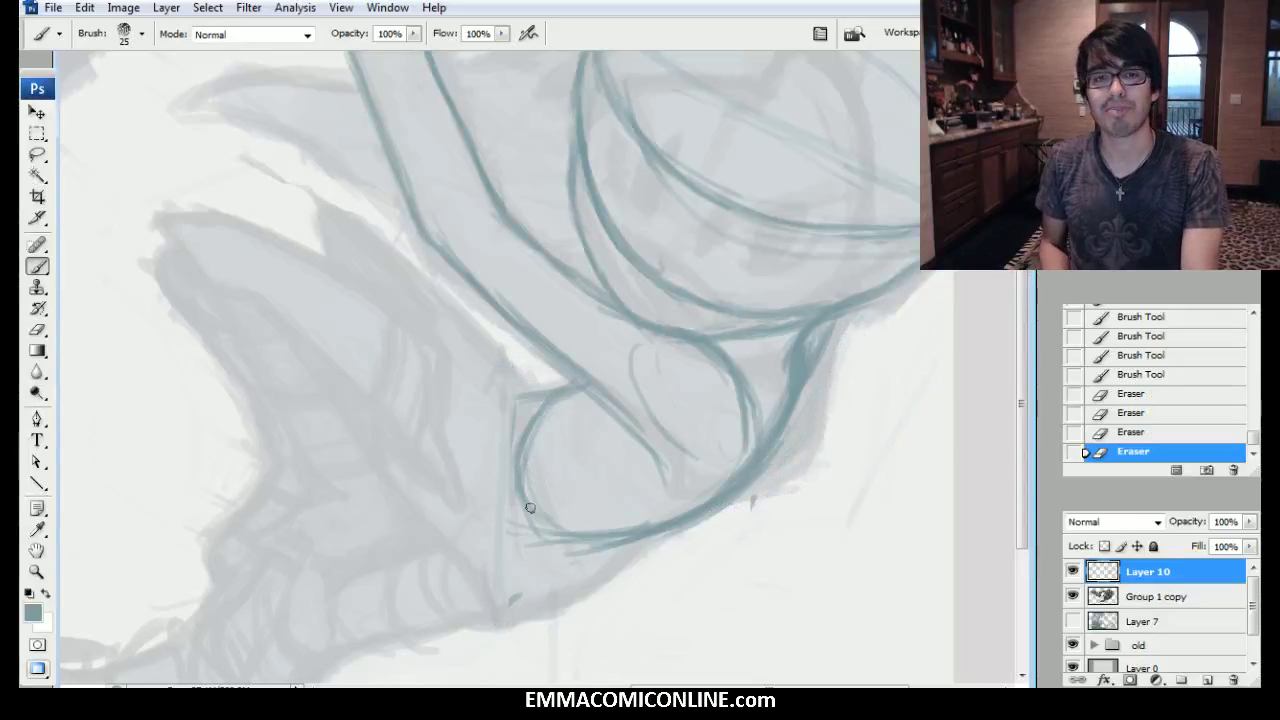
Erase the left side of the rounded form and redraw it as an outer curve with a second curve inside.
mouse_move(550, 407)
mouse_down()
mouse_move(528, 522)
mouse_move(594, 534)
mouse_up()
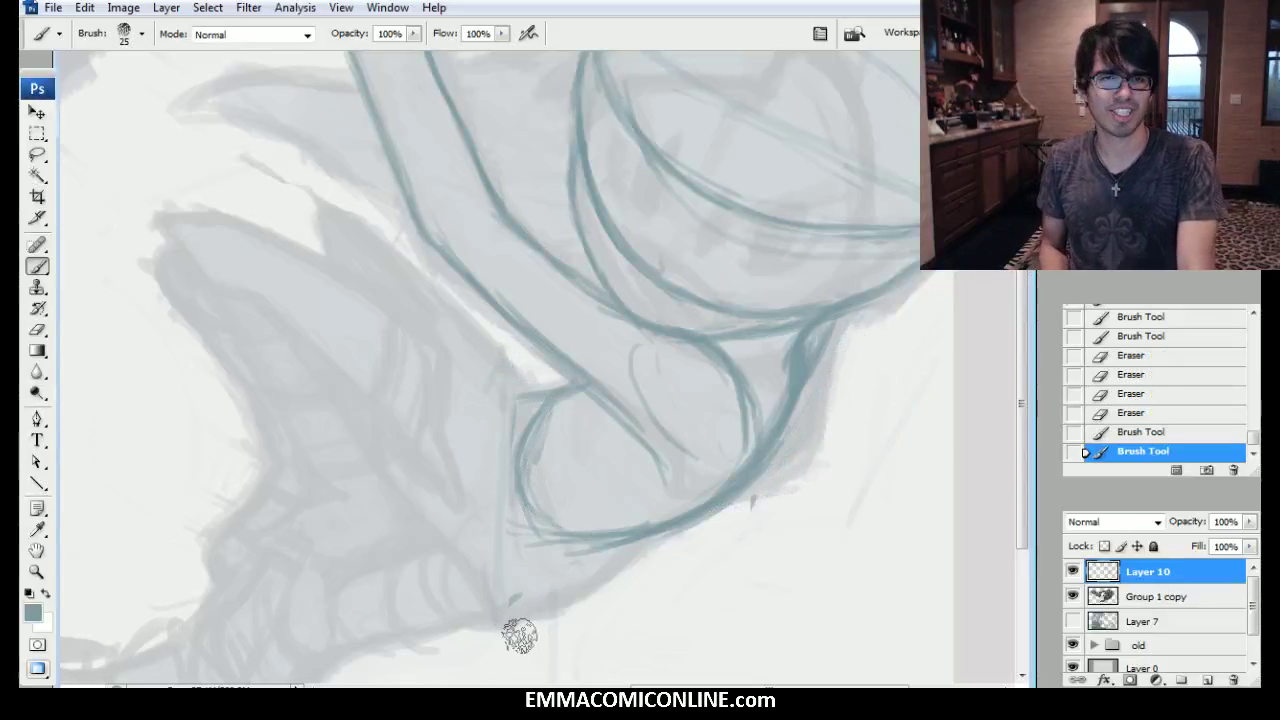
mouse_move(541, 430)
mouse_down()
mouse_move(517, 514)
mouse_move(564, 490)
mouse_move(560, 471)
mouse_move(614, 520)
mouse_move(588, 545)
mouse_up()
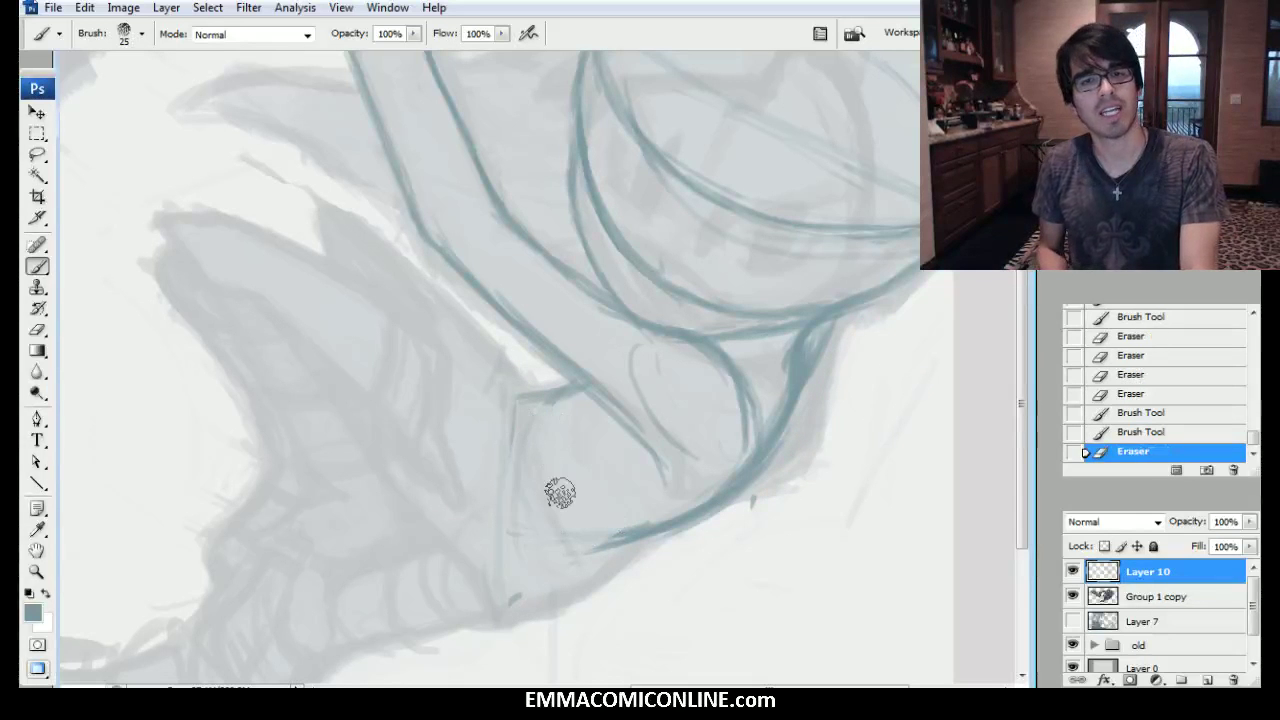
drag(560, 394, 548, 398)
drag(572, 388, 526, 390)
mouse_move(555, 392)
mouse_down()
mouse_move(519, 385)
mouse_move(544, 416)
mouse_move(514, 489)
mouse_move(528, 534)
mouse_move(583, 554)
mouse_up()
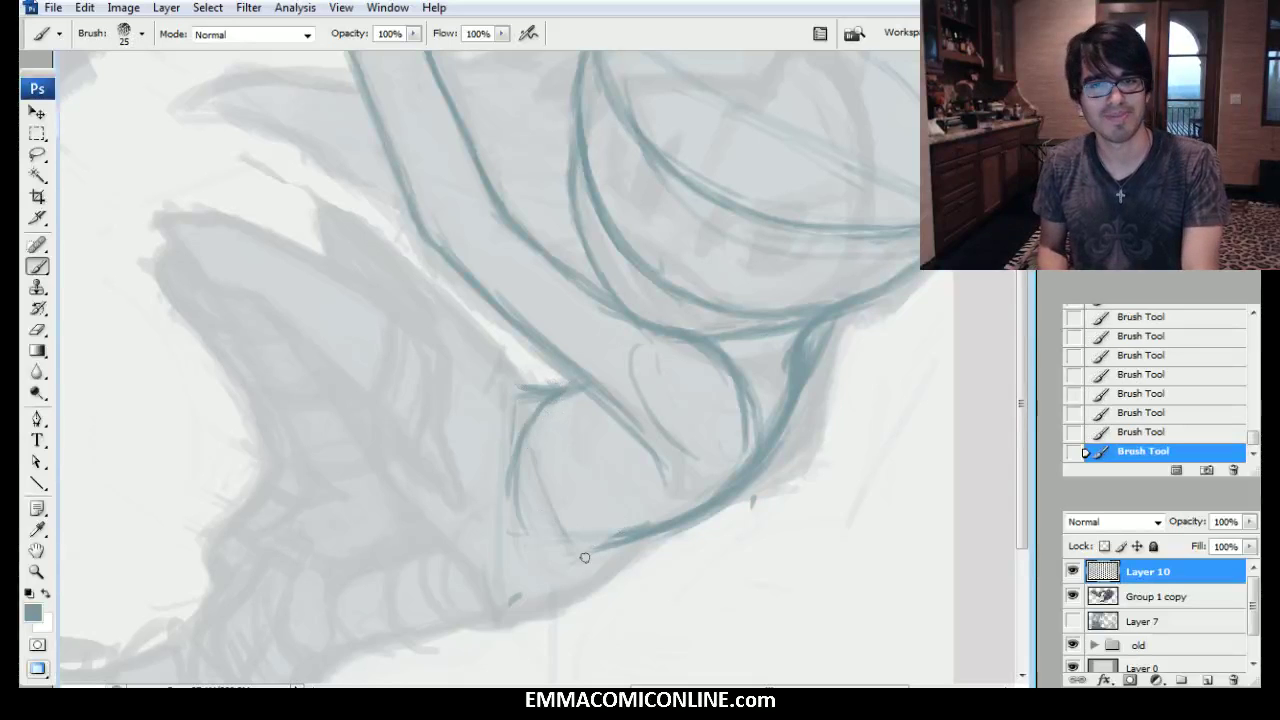
mouse_move(540, 465)
mouse_down()
mouse_move(606, 557)
mouse_move(639, 532)
mouse_move(563, 603)
mouse_up()
Extend the underside contour from the rounded form down and left along the faded body edge.
drag(640, 535, 529, 609)
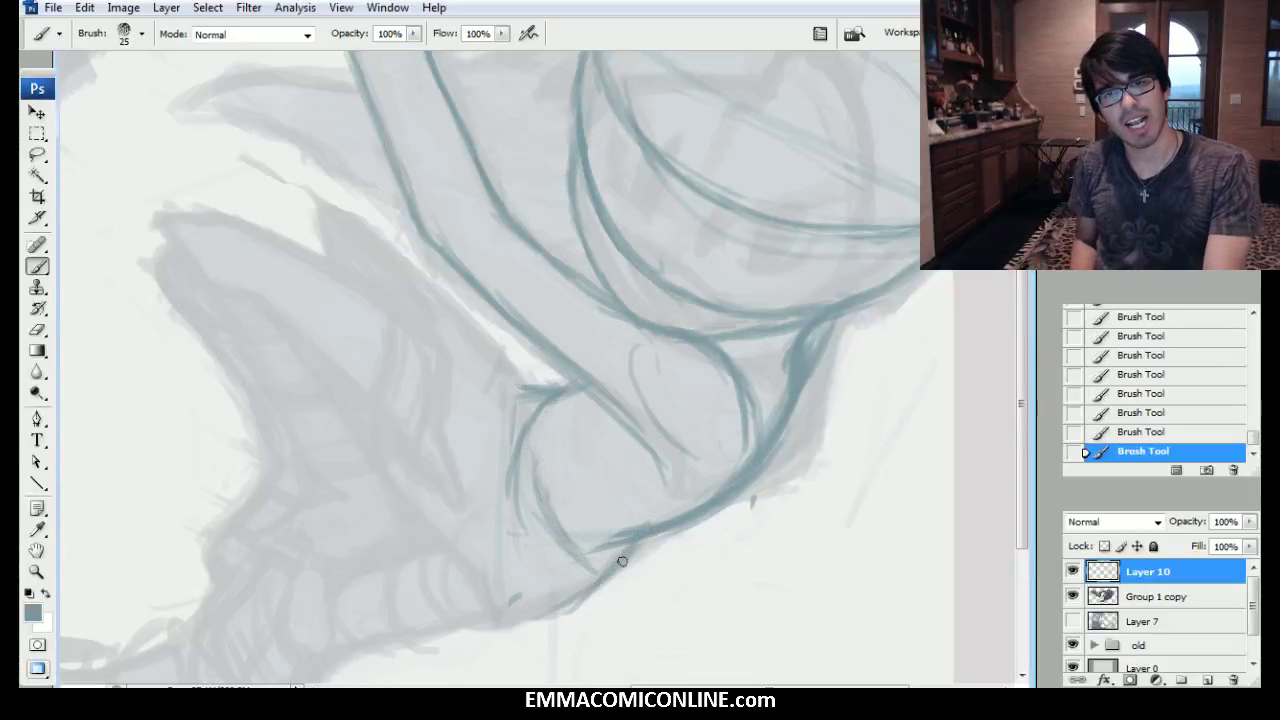
drag(610, 570, 460, 632)
mouse_move(652, 536)
mouse_down()
mouse_move(434, 636)
mouse_move(598, 588)
mouse_up()
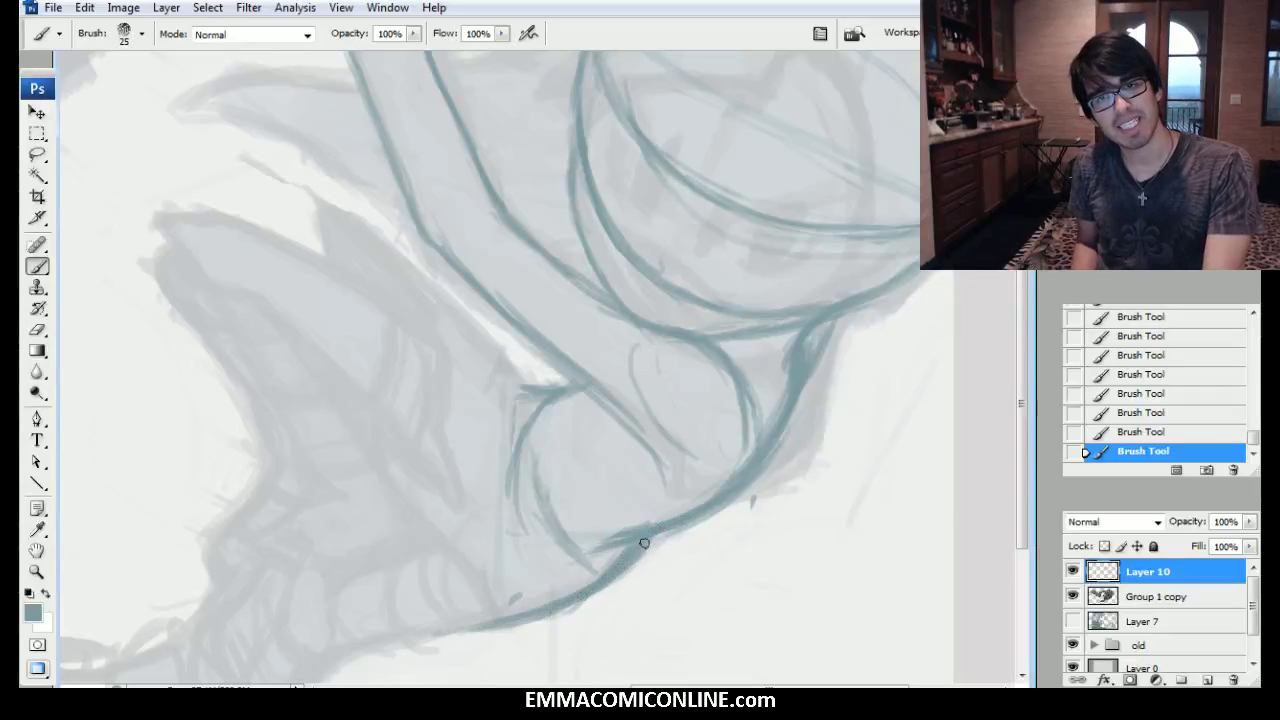
Erase and redraw the junction where the rounded form's lower edge meets the extended underside contour.
drag(596, 548, 697, 494)
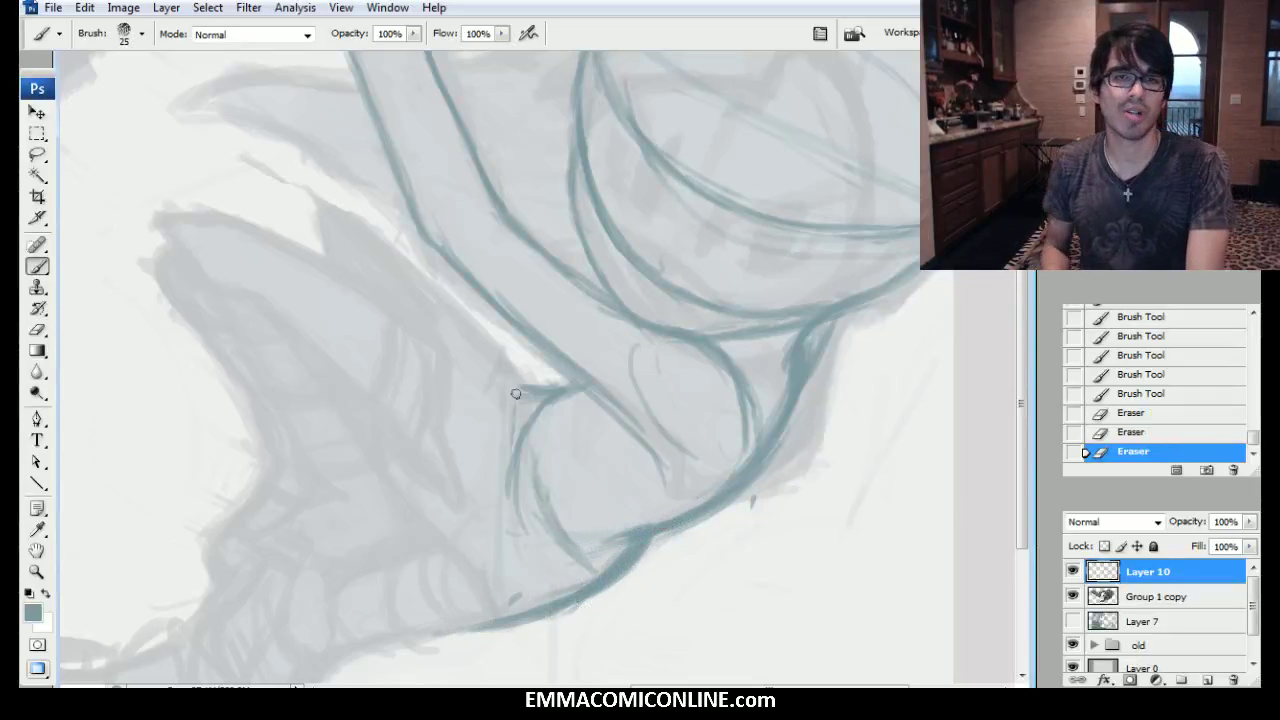
key(bracketleft)
mouse_move(611, 534)
mouse_down()
mouse_move(651, 522)
mouse_move(599, 537)
mouse_move(647, 530)
mouse_move(620, 562)
mouse_up()
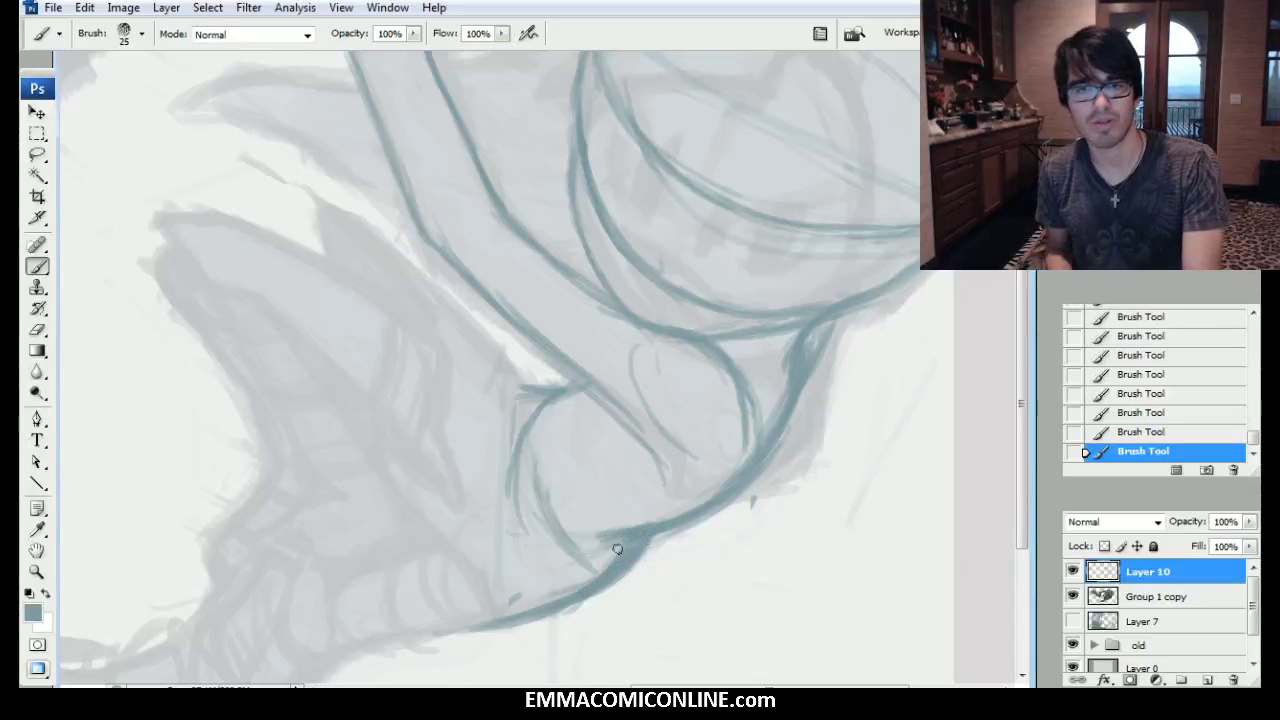
drag(603, 529, 654, 534)
mouse_move(601, 591)
mouse_down()
mouse_move(623, 563)
mouse_move(597, 537)
mouse_move(689, 488)
mouse_up()
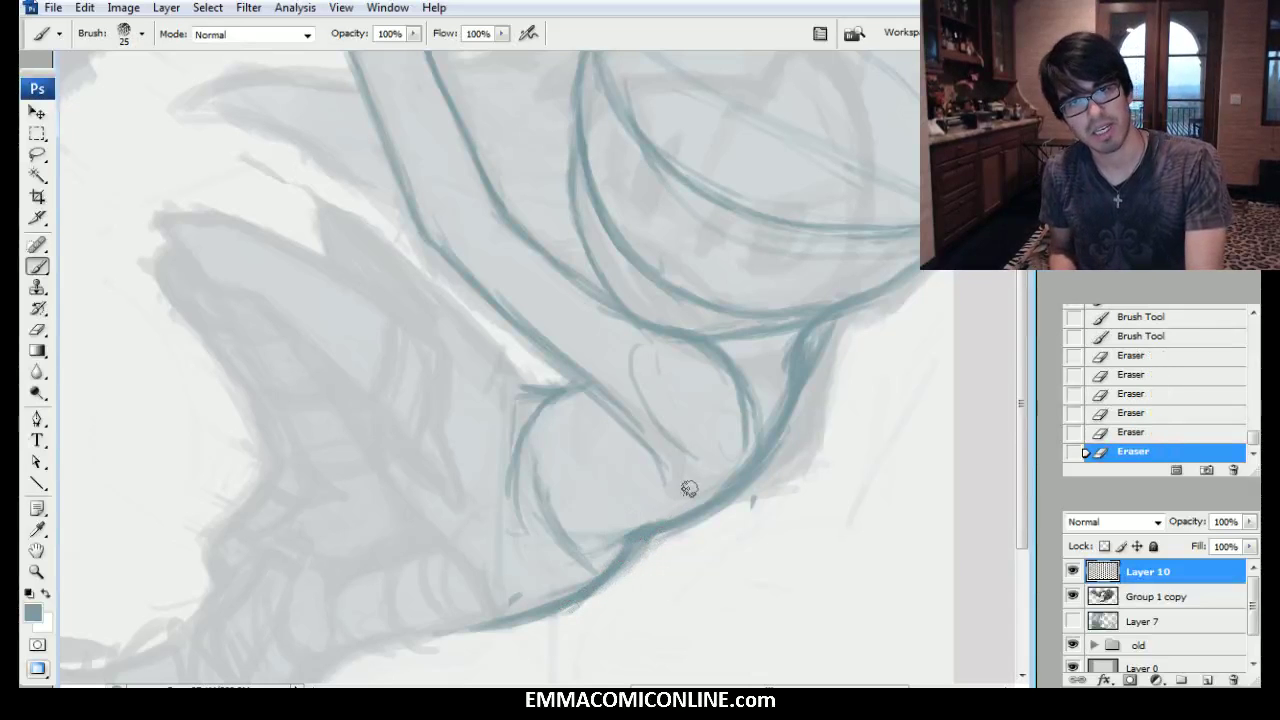
mouse_move(638, 532)
mouse_down()
mouse_move(598, 542)
mouse_move(610, 560)
mouse_up()
mouse_move(615, 545)
mouse_down()
mouse_move(657, 534)
mouse_move(630, 540)
mouse_up()
drag(610, 542, 660, 526)
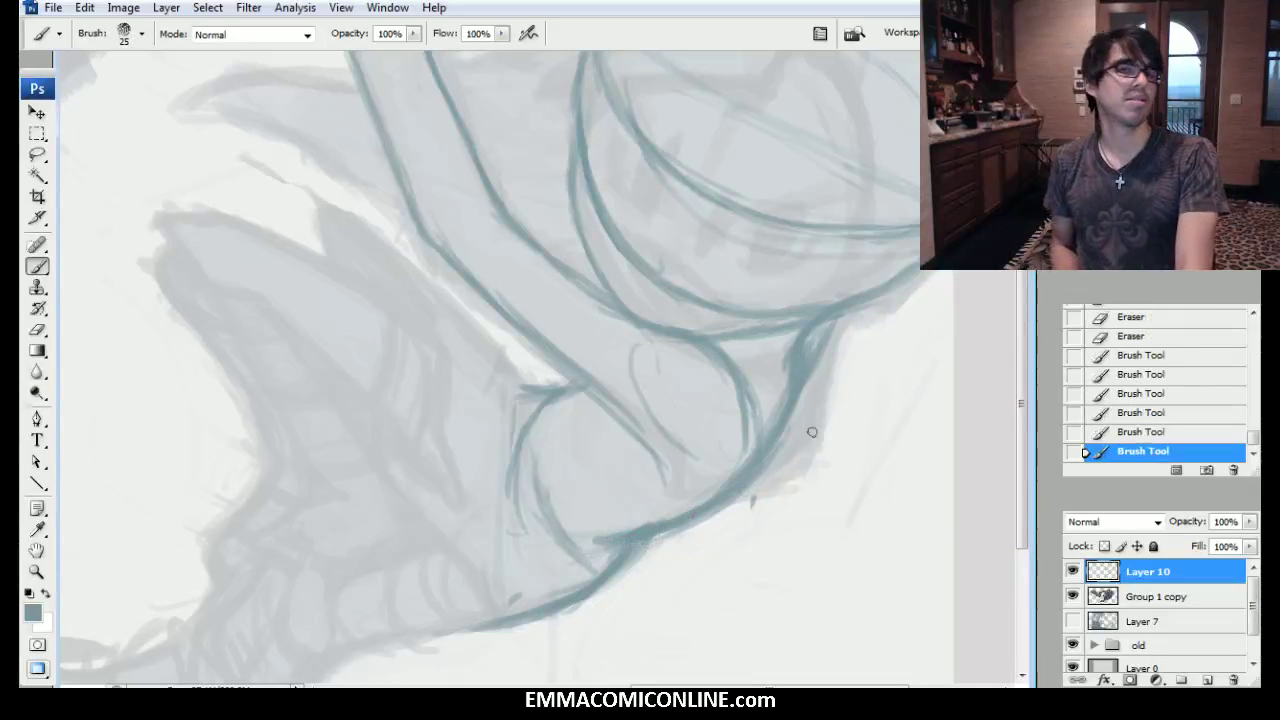
Close off the lower end of the limb inside the rounded form and reinforce the shoulder's right edge.
mouse_move(660, 451)
mouse_down()
mouse_move(706, 504)
mouse_move(640, 501)
mouse_move(642, 449)
mouse_move(660, 504)
mouse_move(747, 462)
mouse_move(715, 488)
mouse_move(764, 418)
mouse_move(717, 489)
mouse_move(740, 391)
mouse_up()
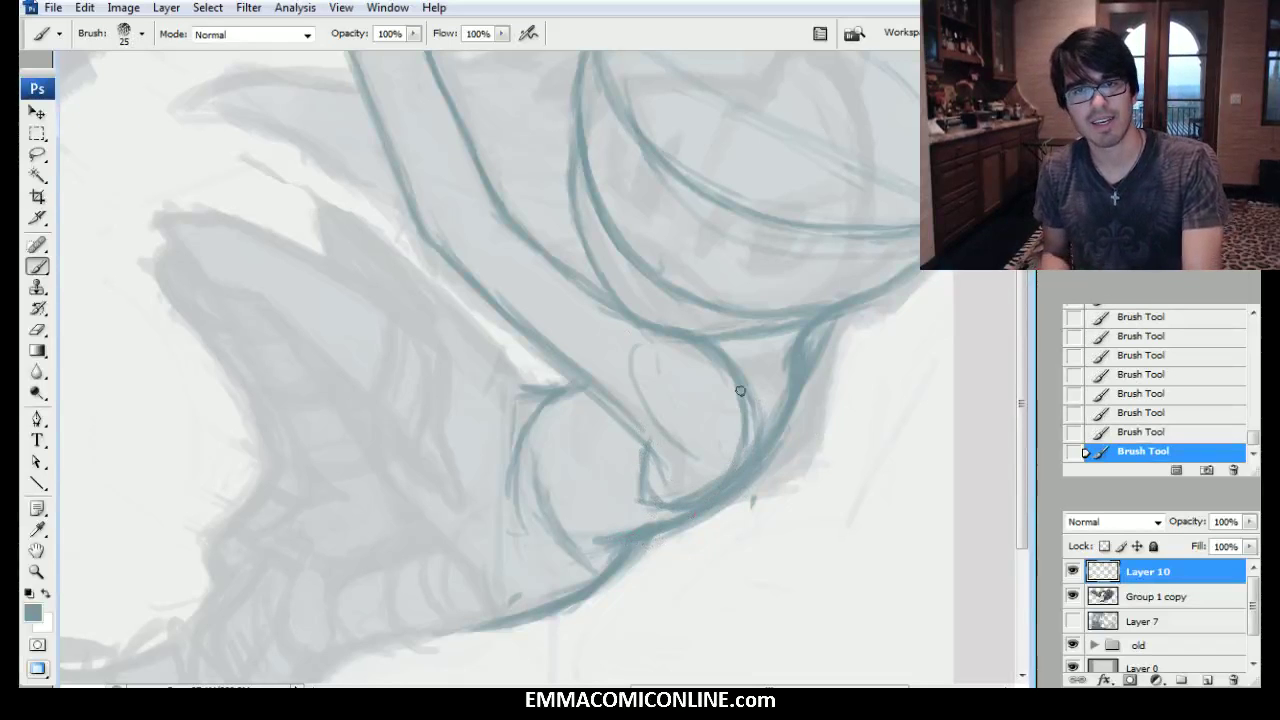
mouse_move(750, 458)
mouse_down()
mouse_move(737, 386)
mouse_move(733, 452)
mouse_move(745, 400)
mouse_up()
mouse_move(752, 440)
mouse_down()
mouse_move(737, 380)
mouse_move(749, 400)
mouse_move(803, 351)
mouse_up()
Erase the lower arc of the original head circle inside the jawline.
drag(760, 431, 700, 586)
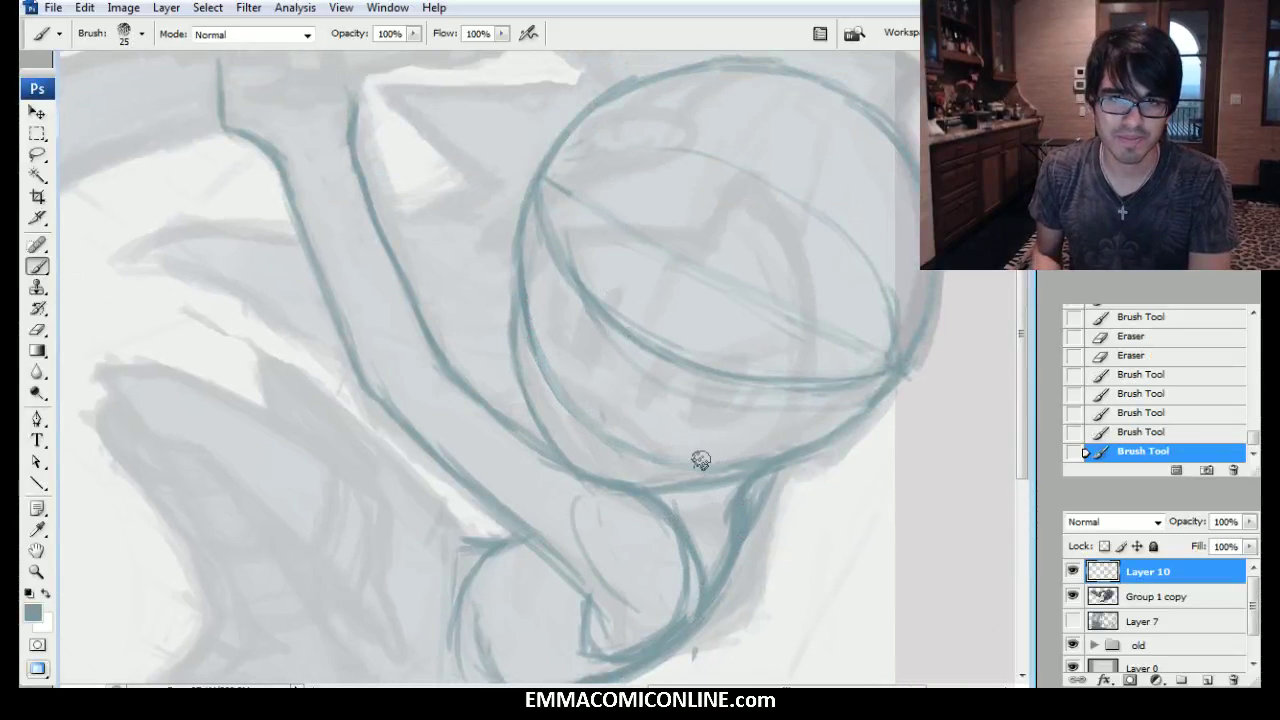
mouse_move(766, 449)
mouse_down()
mouse_move(586, 403)
mouse_move(537, 343)
mouse_up()
mouse_move(527, 288)
mouse_down()
mouse_move(598, 432)
mouse_move(669, 394)
mouse_up()
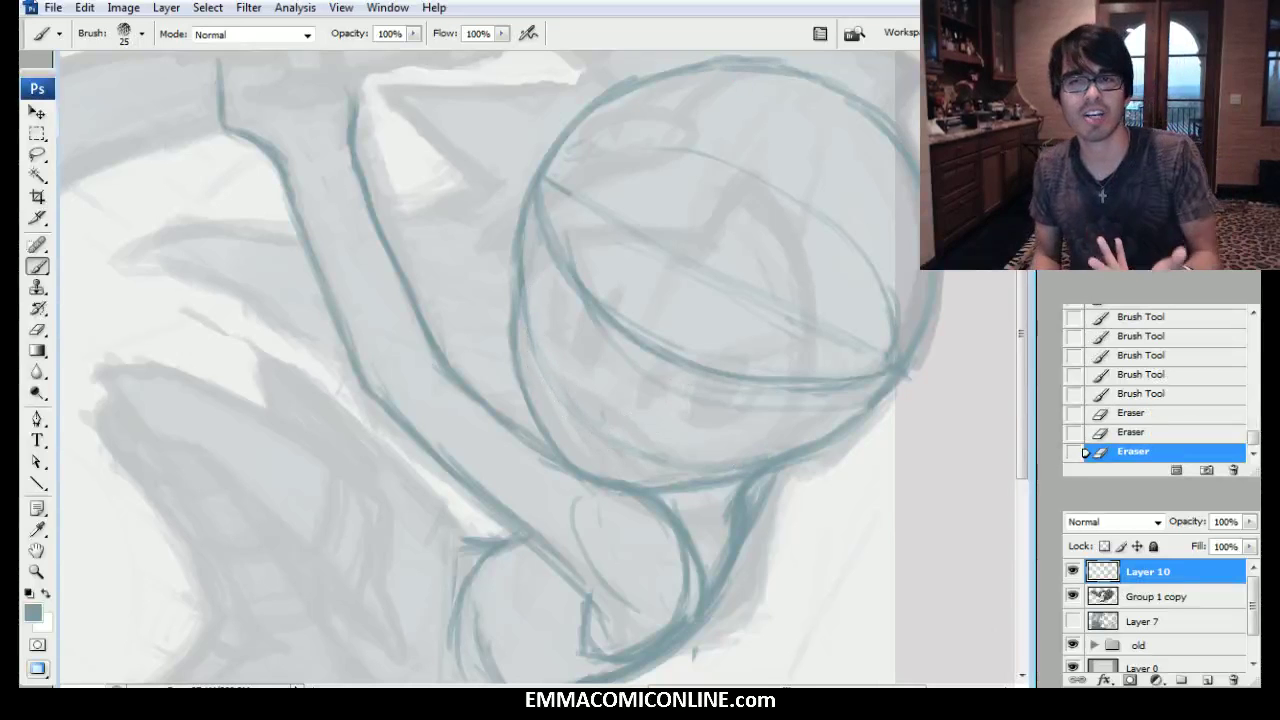
Start a short facial guide line upward from the chin with a size 20 brush.
drag(560, 370, 572, 382)
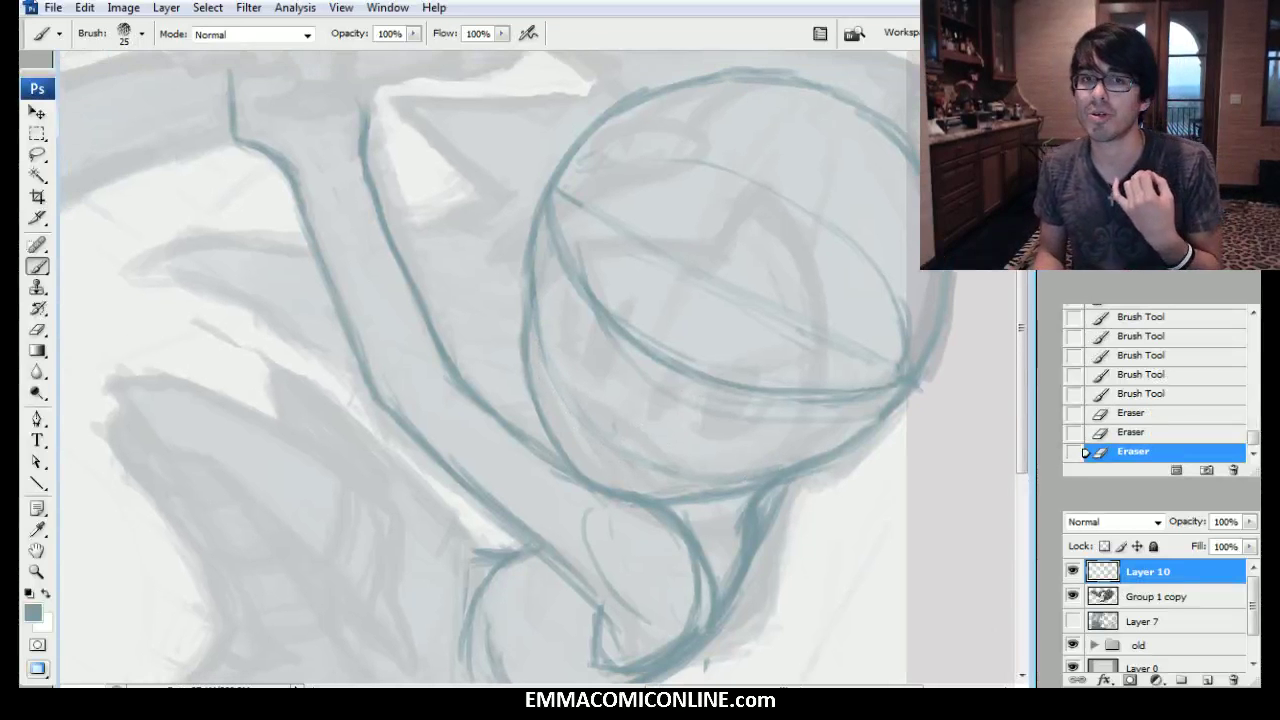
key(bracketleft)
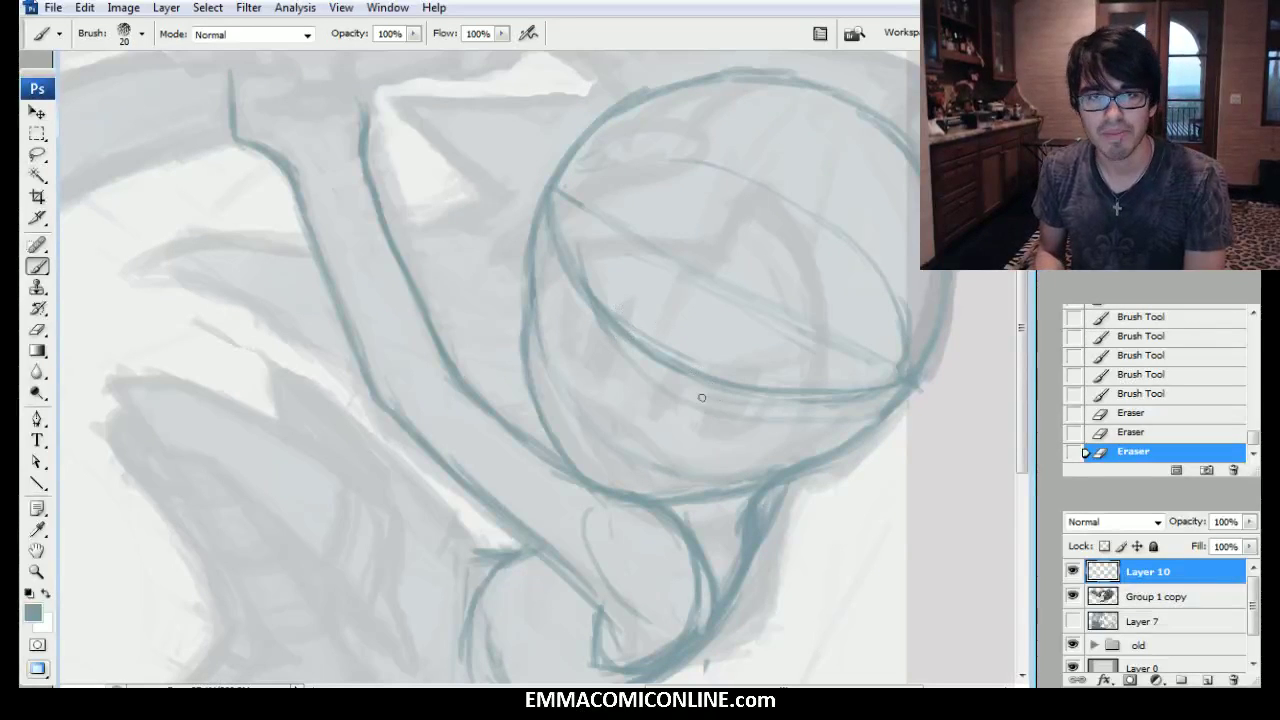
drag(653, 502, 656, 455)
drag(656, 450, 667, 405)
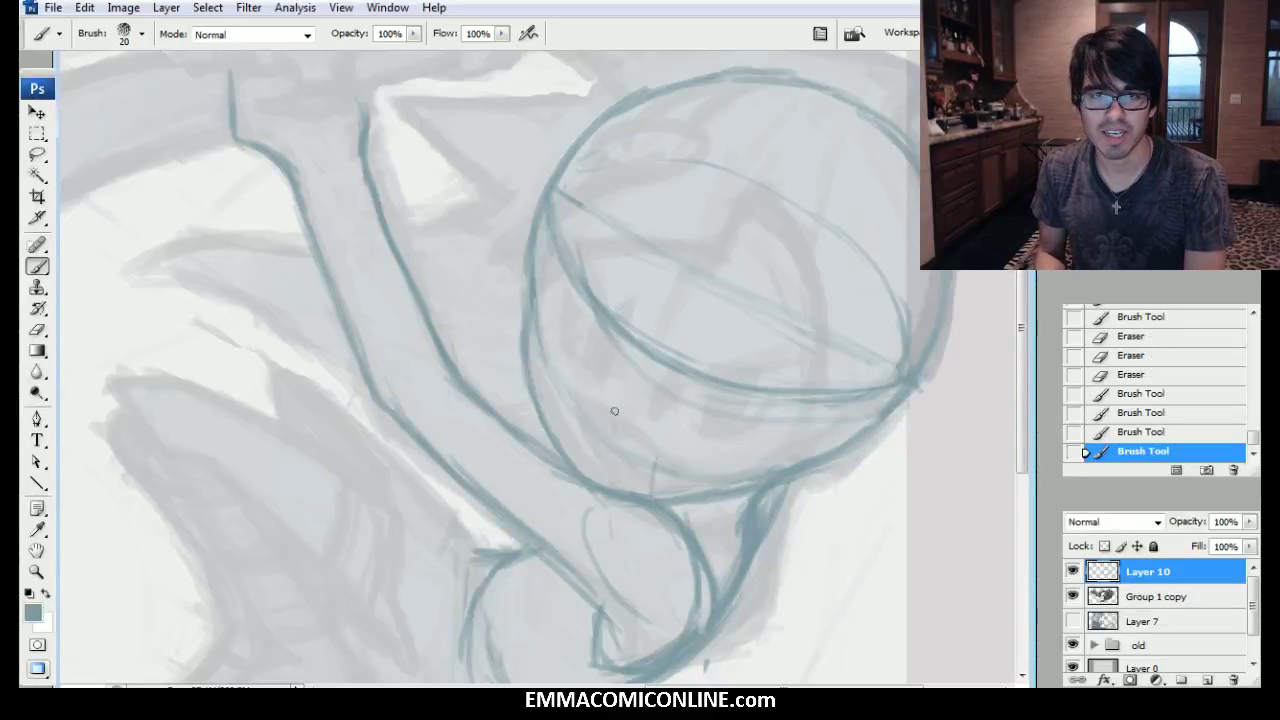
Try a small nose mark above the chin with a size 15 brush, and erase it.
drag(599, 427, 601, 422)
drag(600, 421, 597, 418)
drag(597, 418, 594, 414)
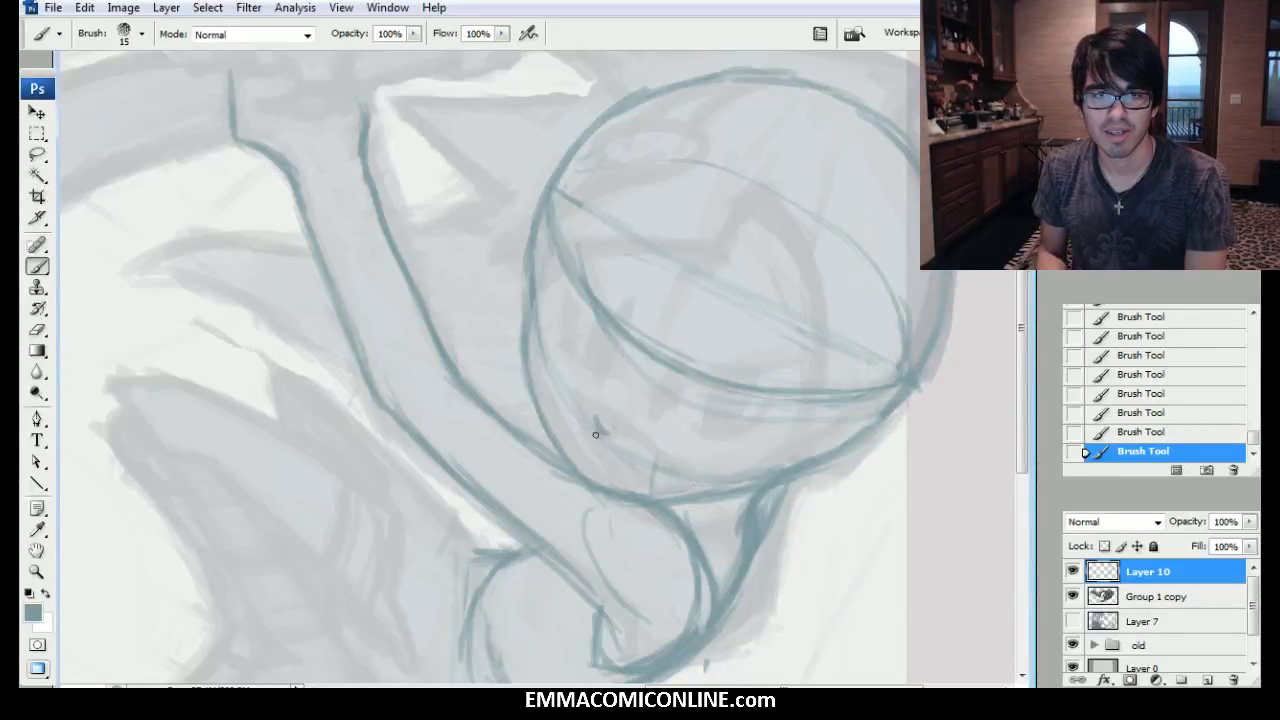
drag(606, 422, 600, 432)
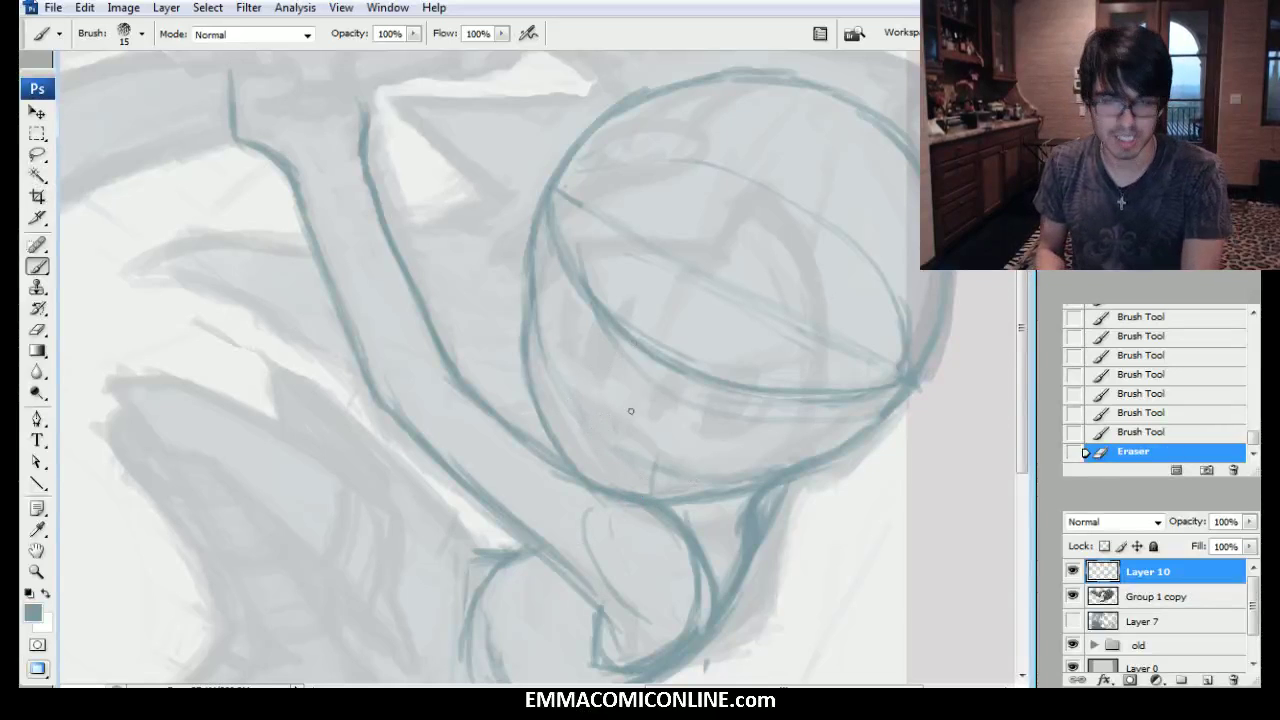
Draw the small nose and mouth above the chin with a size 15 brush, and add two guide lines up to the eye curve.
click(594, 440)
click(592, 437)
click(596, 440)
click(589, 440)
click(590, 438)
click(596, 446)
click(606, 456)
click(625, 472)
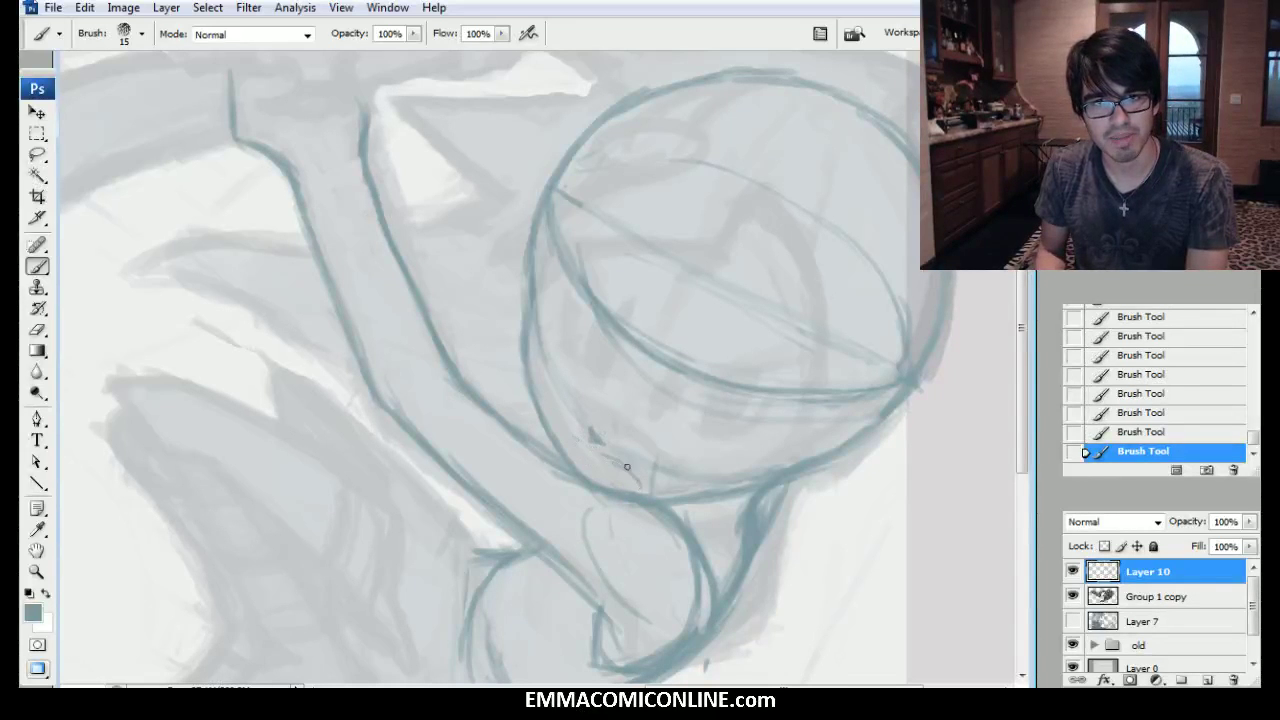
mouse_move(628, 470)
mouse_down()
mouse_move(573, 439)
mouse_move(600, 454)
mouse_up()
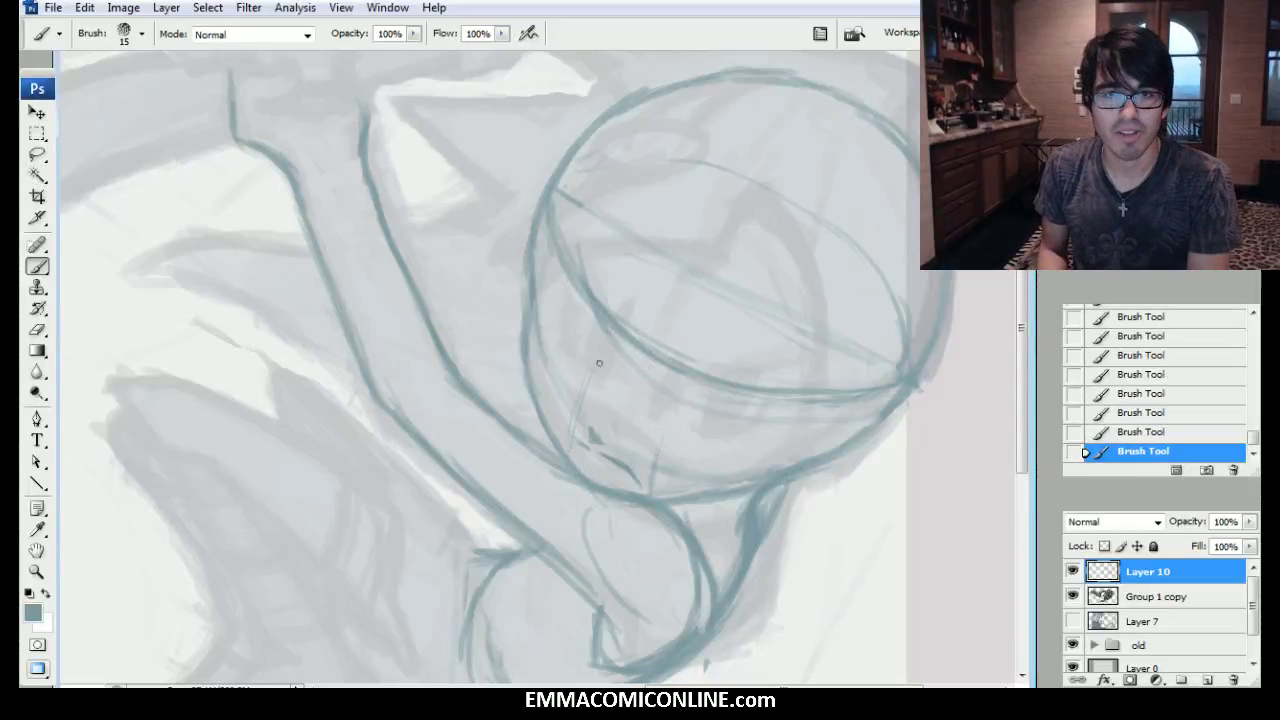
drag(651, 464, 676, 372)
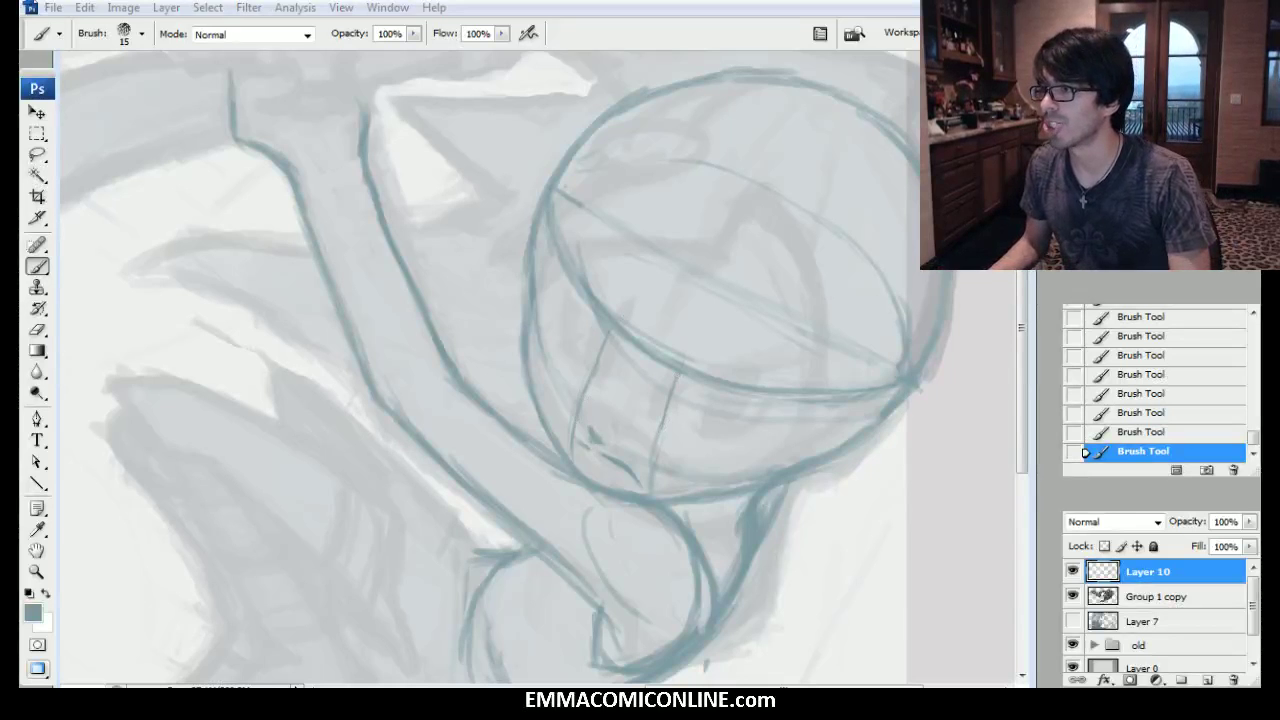
Switch to the emma-faces reference in Windows Photo Gallery and examine the angry expressions and their mouth and chin notes up close.
drag(1279, 78, 806, 42)
scroll(920, 437, up, 6)
drag(930, 165, 931, 437)
scroll(931, 437, up, 2)
drag(1005, 300, 856, 492)
scroll(1086, 428, up, 2)
drag(1080, 389, 984, 394)
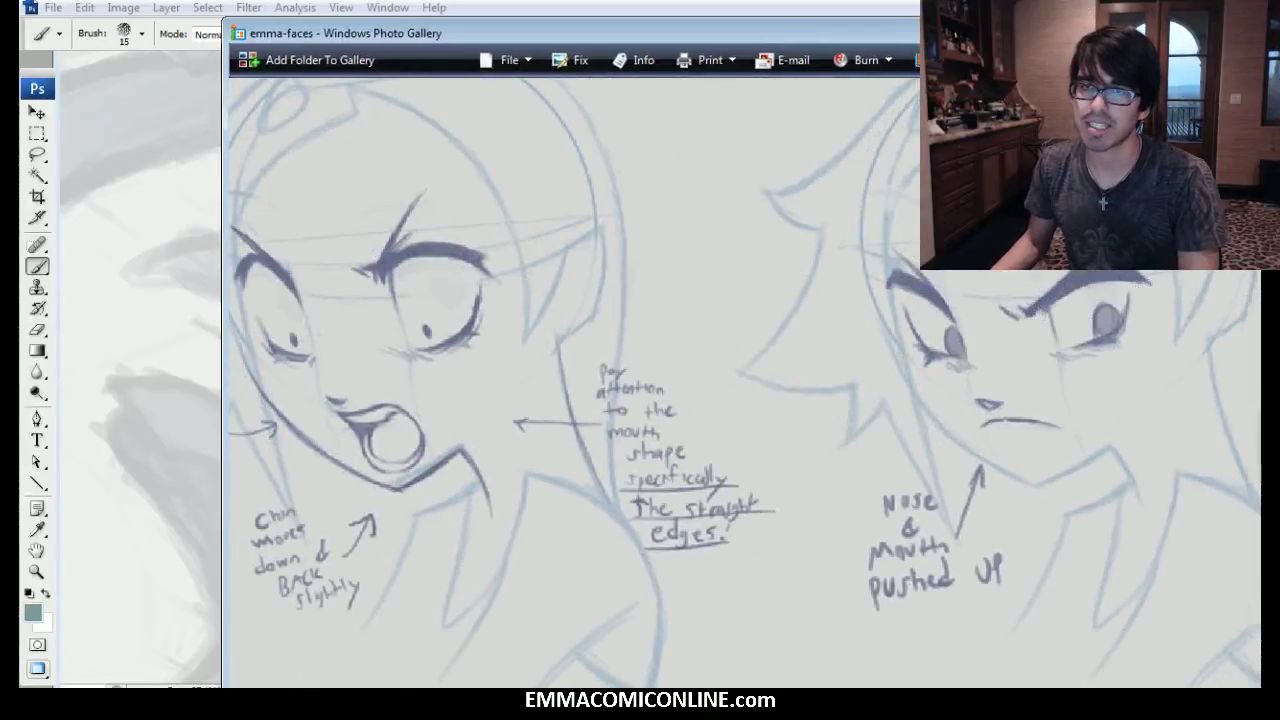
Return to the sketch in Photoshop, lighten the facial guide lines, and draw the near eye's lower lid with a size 15 brush.
key(alt+Tab)
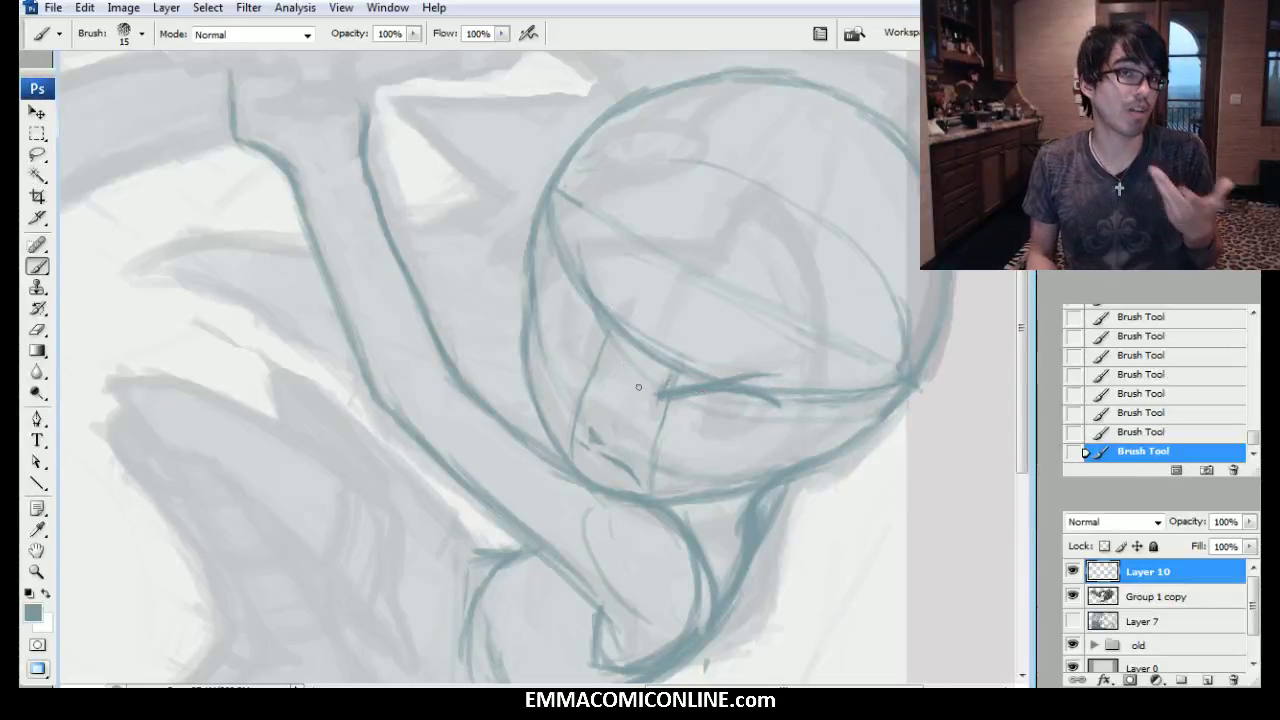
drag(591, 394, 578, 392)
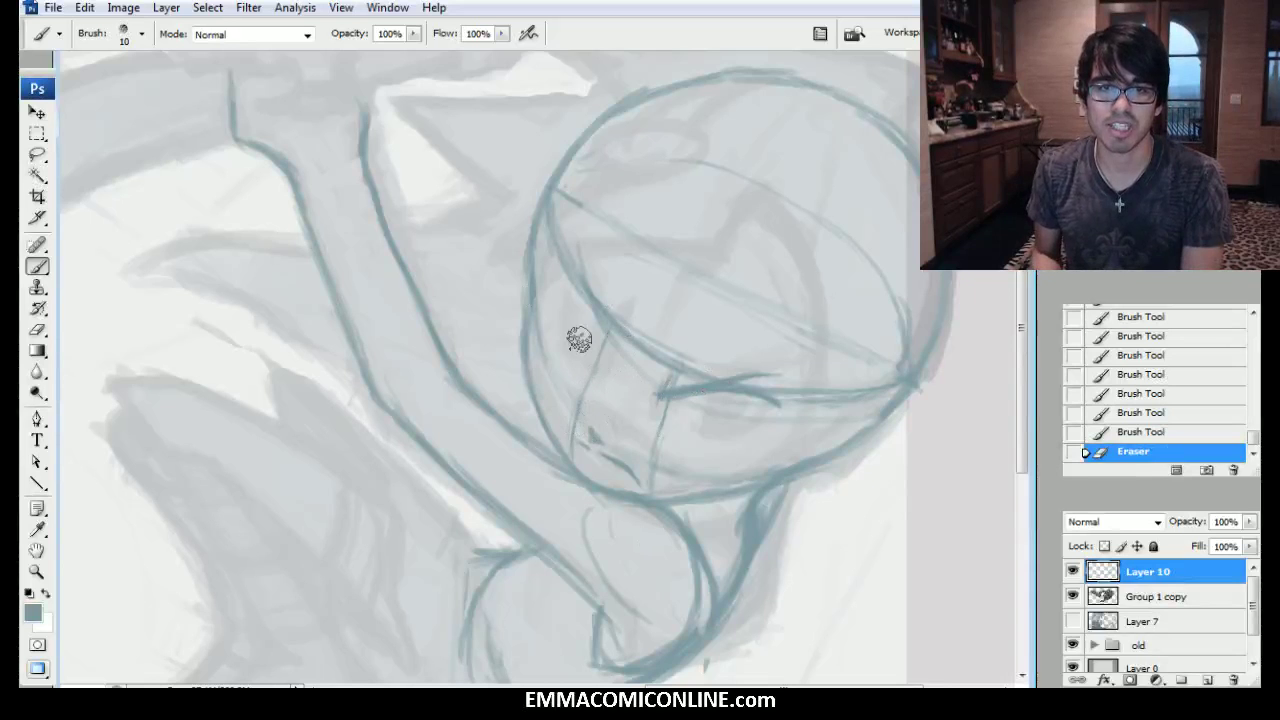
drag(570, 447, 578, 410)
mouse_move(649, 483)
mouse_down()
mouse_move(658, 441)
mouse_move(682, 453)
mouse_move(663, 422)
mouse_move(660, 445)
mouse_move(689, 431)
mouse_up()
click(640, 469)
mouse_move(661, 434)
mouse_down()
mouse_move(670, 400)
mouse_move(730, 446)
mouse_up()
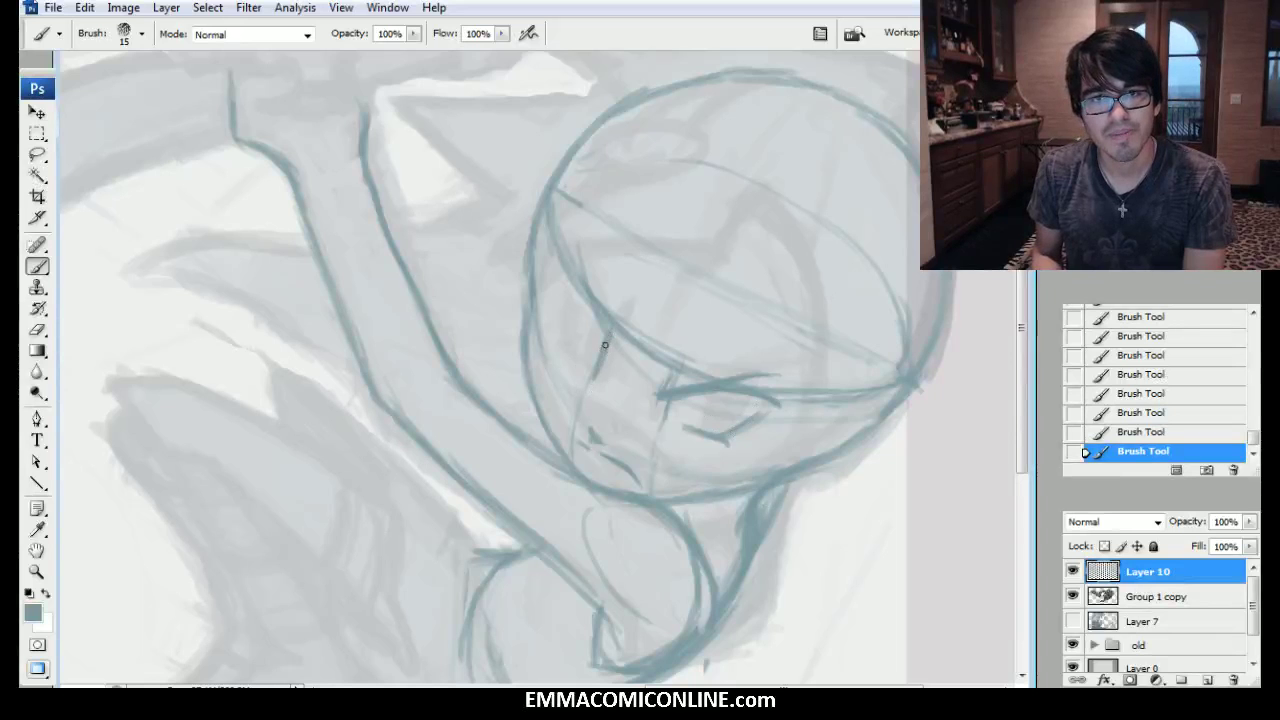
Draw the far eye's slanted upper lid down to the nose guide, and lighten the eye guide curve around both lids.
drag(606, 342, 584, 296)
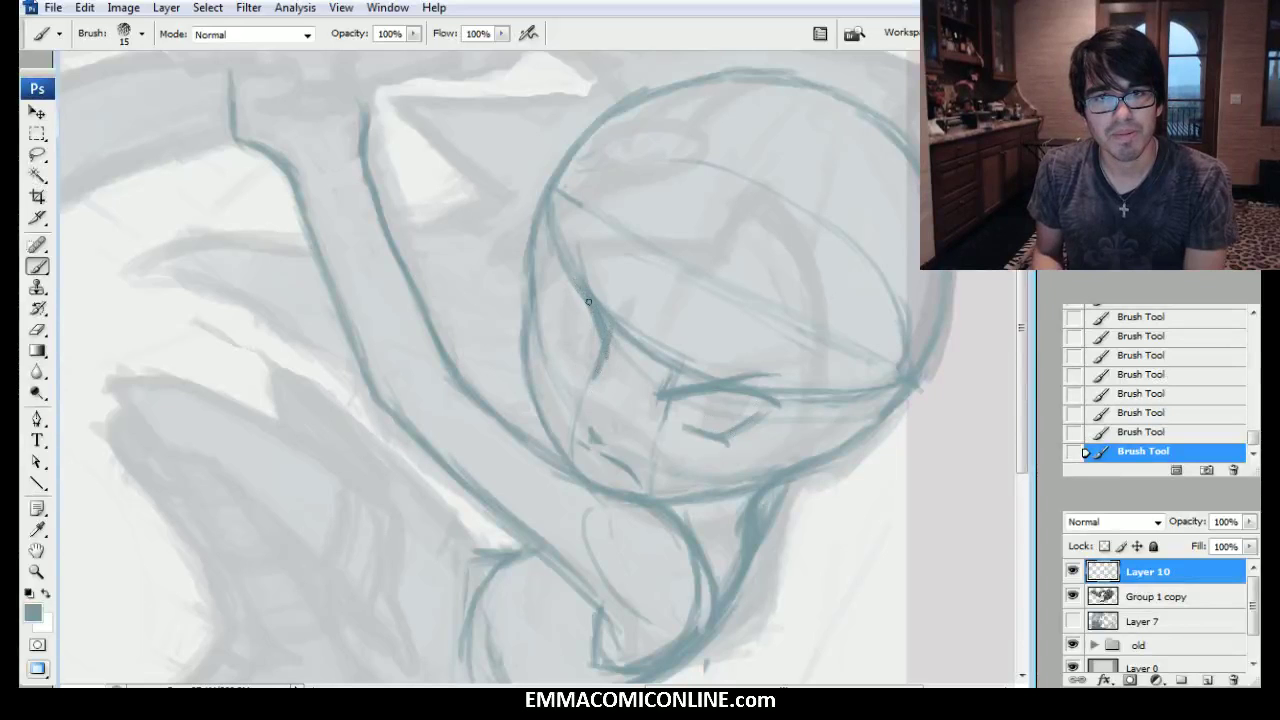
drag(611, 317, 598, 280)
drag(587, 233, 599, 261)
drag(557, 213, 596, 263)
mouse_move(614, 315)
mouse_down()
mouse_move(653, 359)
mouse_move(706, 372)
mouse_up()
drag(778, 390, 842, 398)
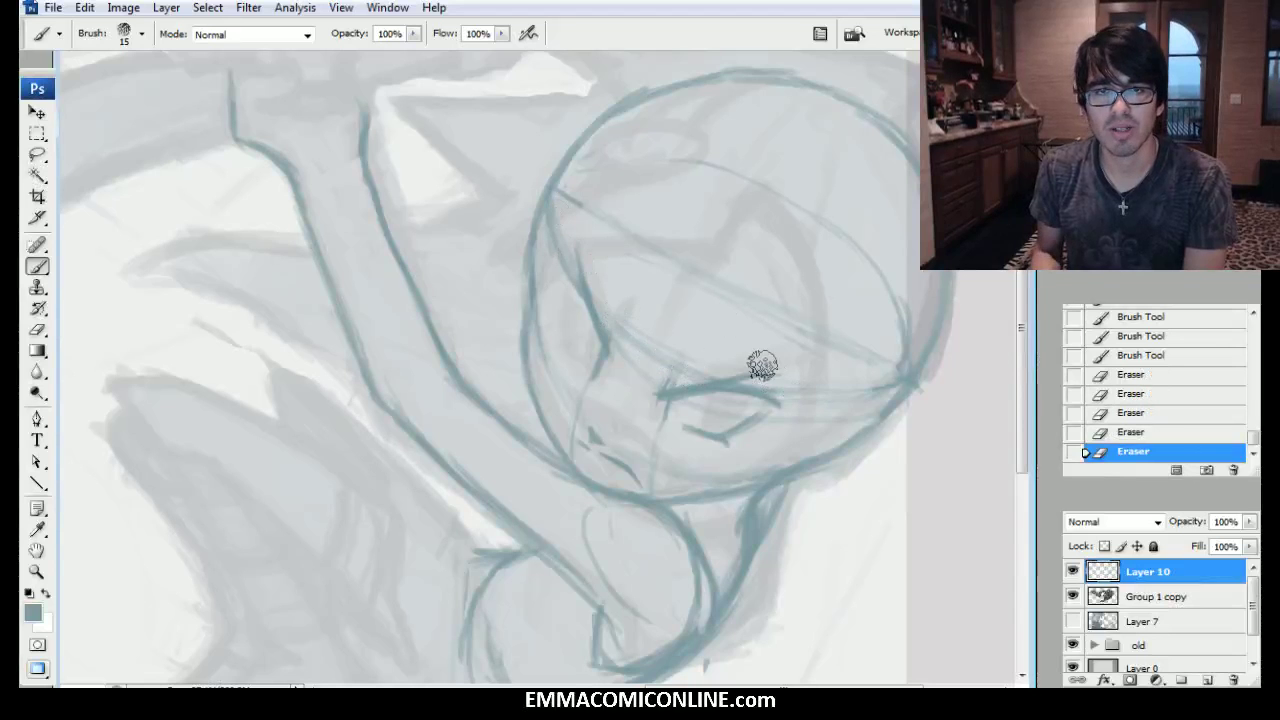
drag(650, 362, 636, 342)
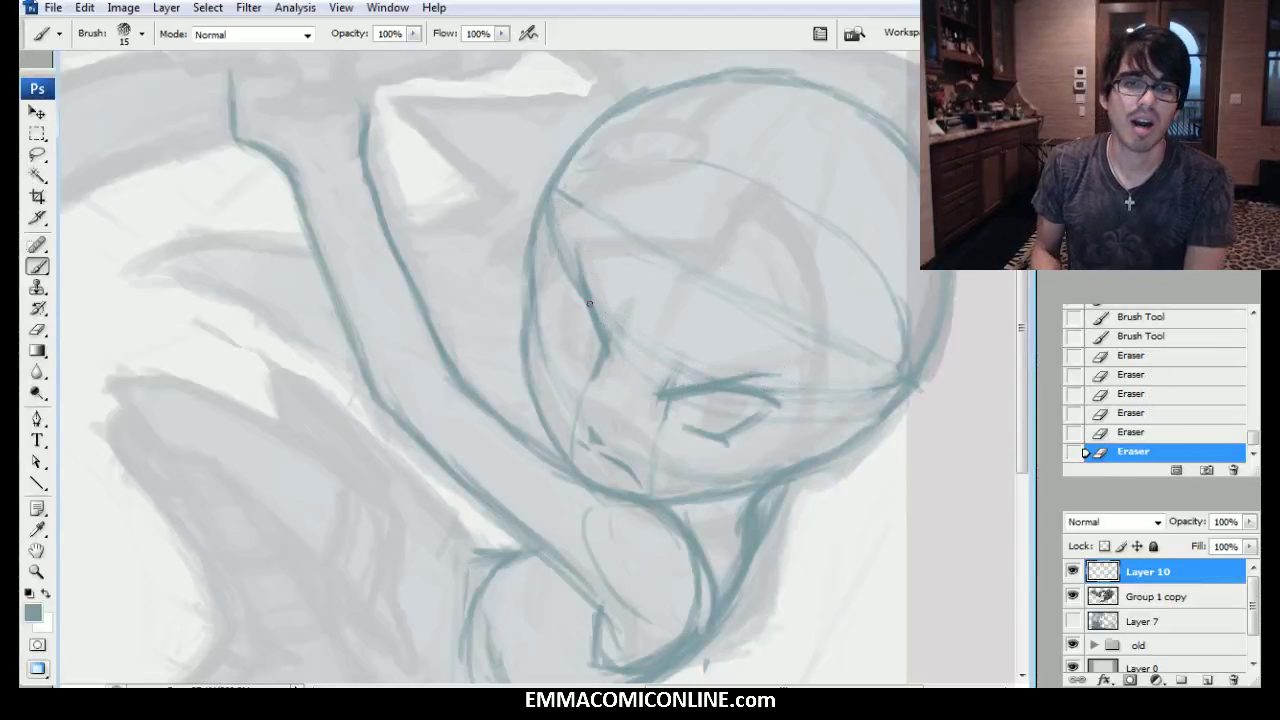
Draw the far eye's outer edge and short lower lid with a size 15 brush.
drag(562, 346, 582, 362)
drag(560, 344, 580, 360)
mouse_move(566, 326)
mouse_down()
mouse_move(568, 308)
mouse_move(570, 344)
mouse_move(566, 300)
mouse_up()
drag(571, 342, 573, 284)
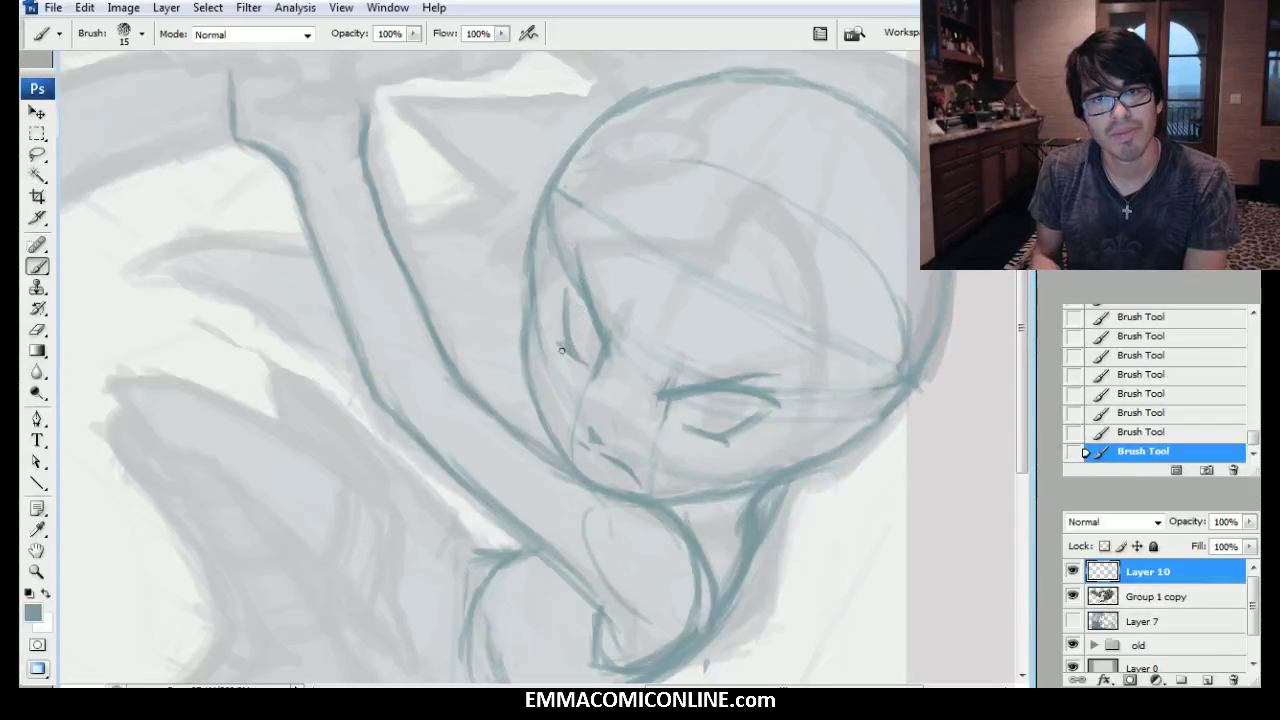
Strengthen the far side of the face and forehead contour with a size 20 brush, and lighten the skull outline around it.
key(bracketright)
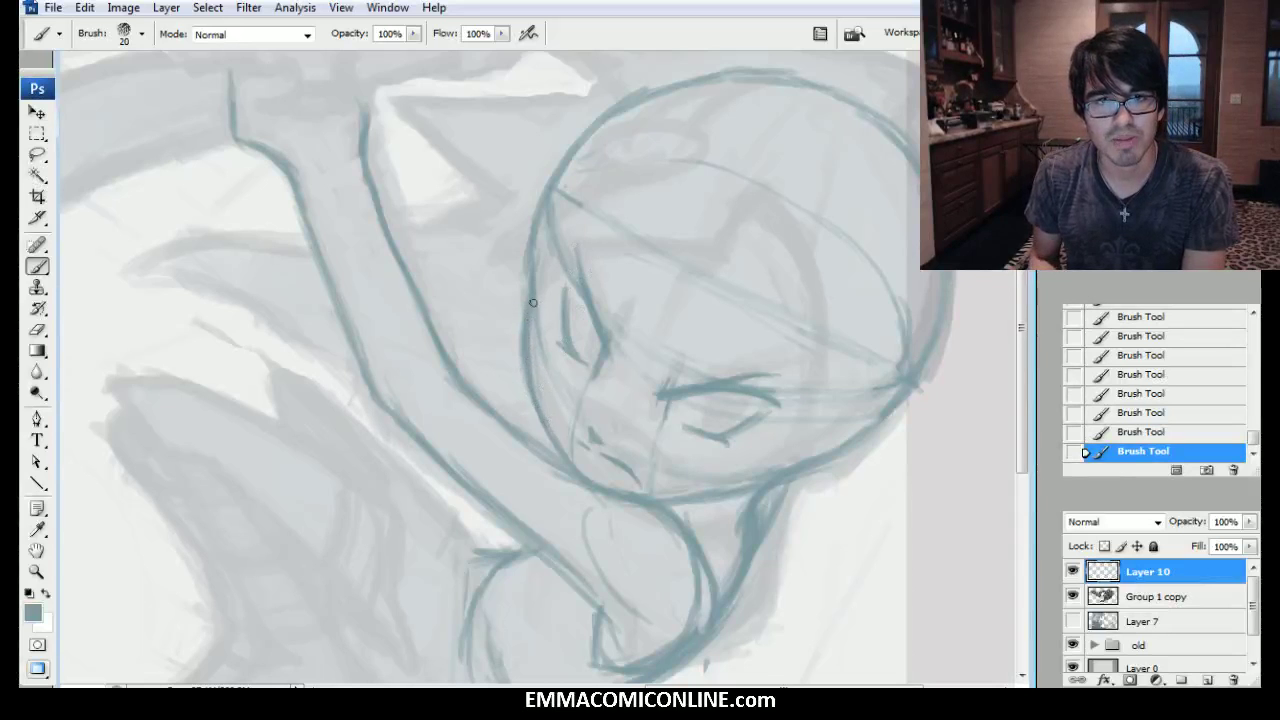
drag(532, 394, 552, 250)
drag(563, 194, 596, 124)
drag(555, 231, 631, 109)
drag(519, 218, 513, 300)
mouse_move(545, 190)
mouse_down()
mouse_move(751, 64)
mouse_move(595, 104)
mouse_move(888, 118)
mouse_up()
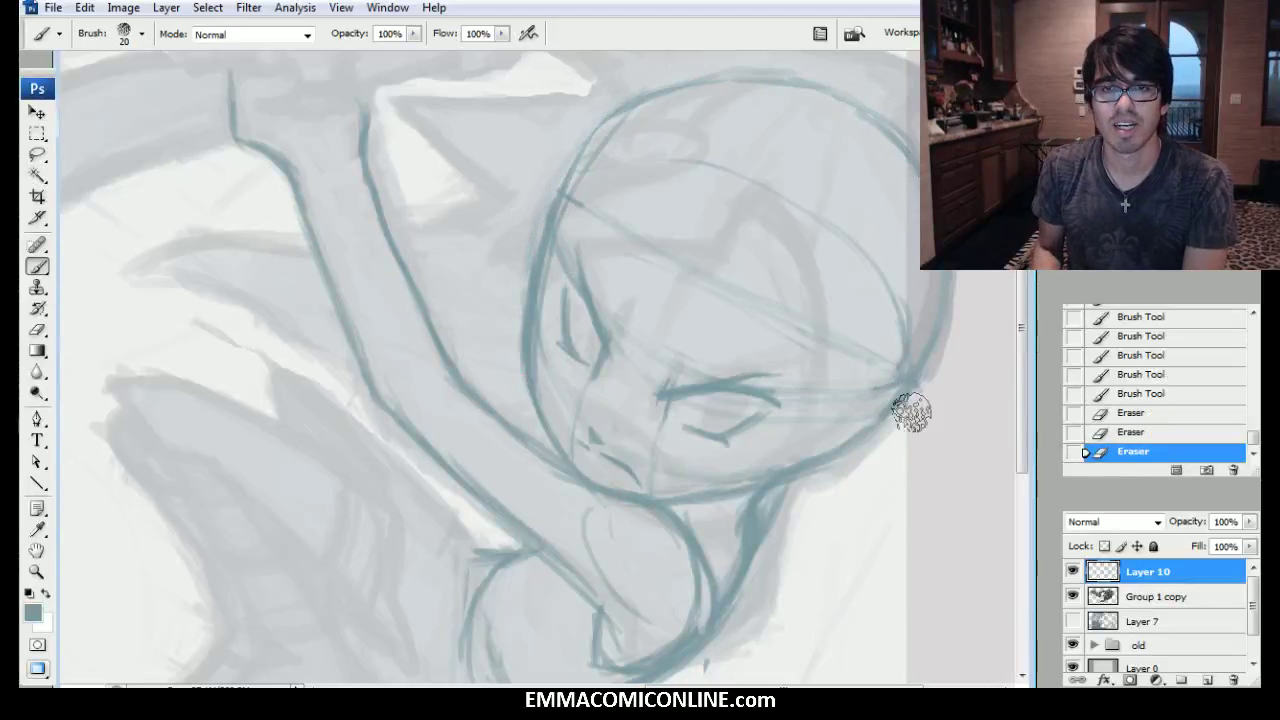
Erase the heavy outline at the back of the head and jaw, and redraw the jaw line more lightly with a size 15 brush.
drag(911, 408, 817, 460)
drag(951, 343, 877, 441)
drag(890, 415, 940, 297)
mouse_move(789, 467)
mouse_down()
mouse_move(740, 488)
mouse_move(751, 490)
mouse_up()
mouse_move(751, 490)
mouse_down()
mouse_move(707, 500)
mouse_move(760, 486)
mouse_up()
drag(770, 483, 800, 470)
drag(796, 472, 880, 411)
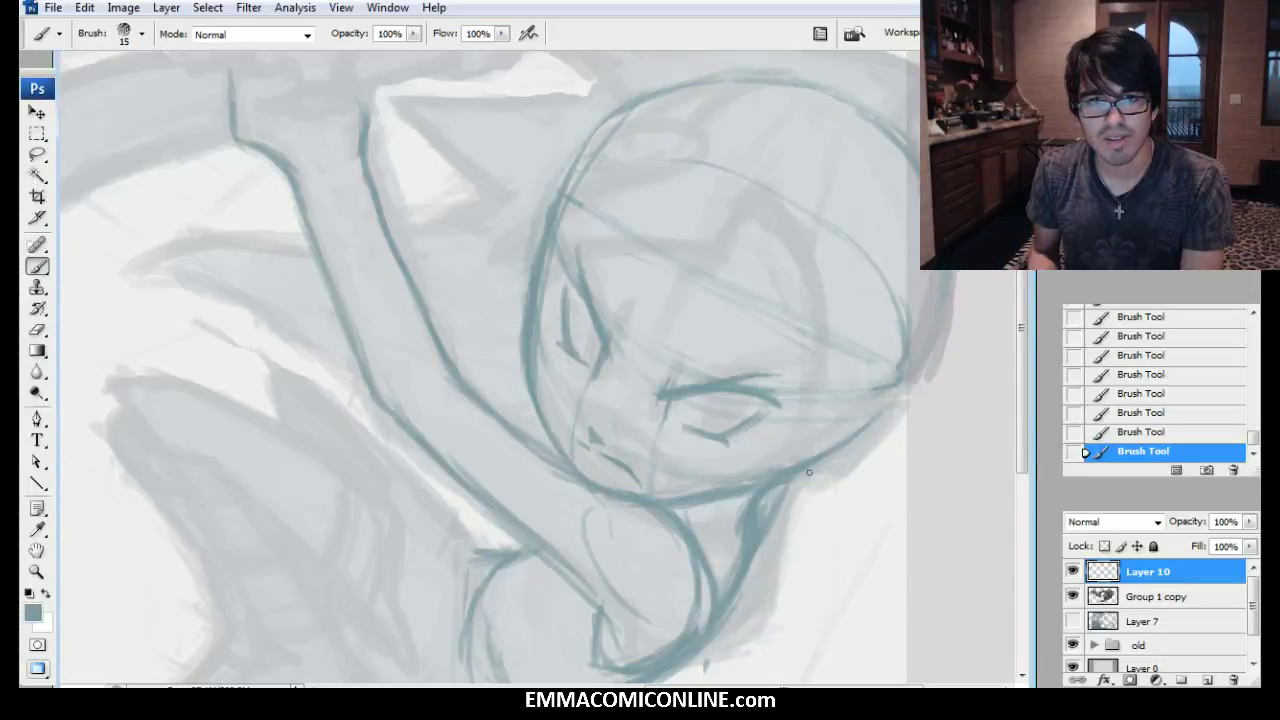
Draw a pointed ear at the back end of the jaw with a size 15 brush, and erase the jaw line inside it.
mouse_move(818, 462)
mouse_down()
mouse_move(852, 452)
mouse_move(903, 401)
mouse_up()
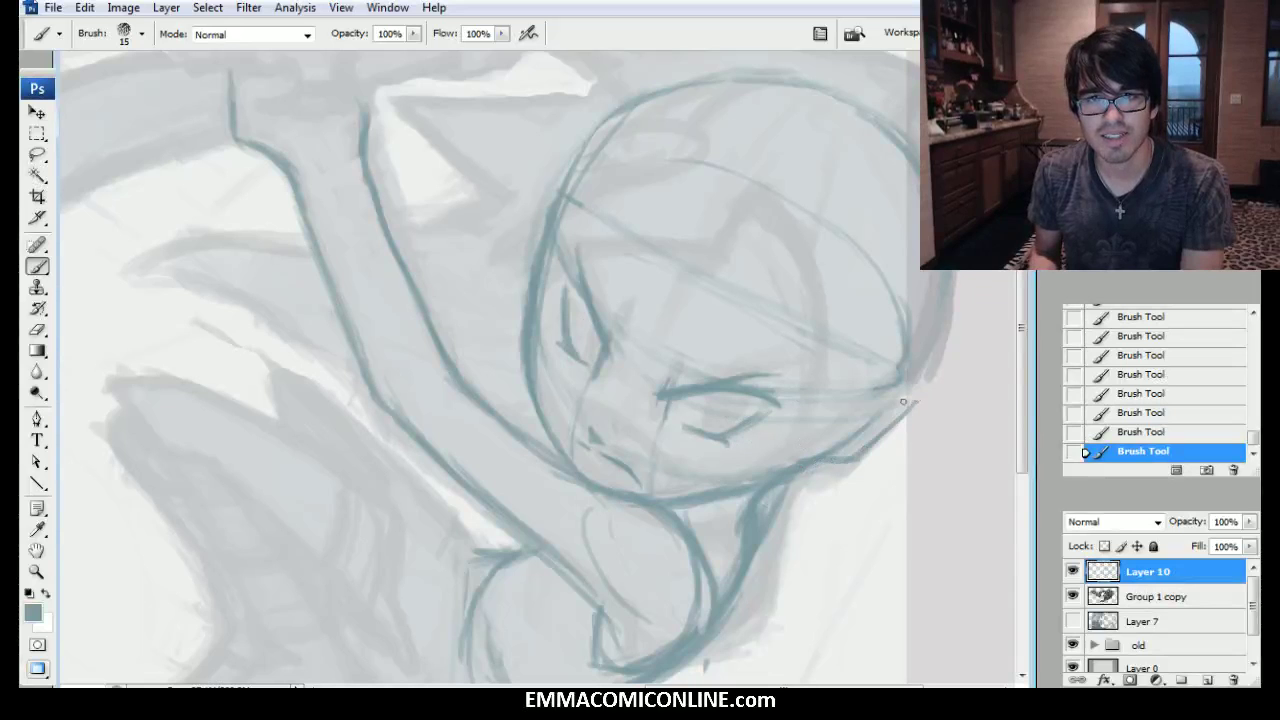
key(e)
drag(829, 429, 862, 420)
mouse_move(779, 485)
mouse_down()
mouse_move(808, 466)
mouse_move(754, 480)
mouse_move(775, 472)
mouse_up()
click(775, 472)
click(772, 466)
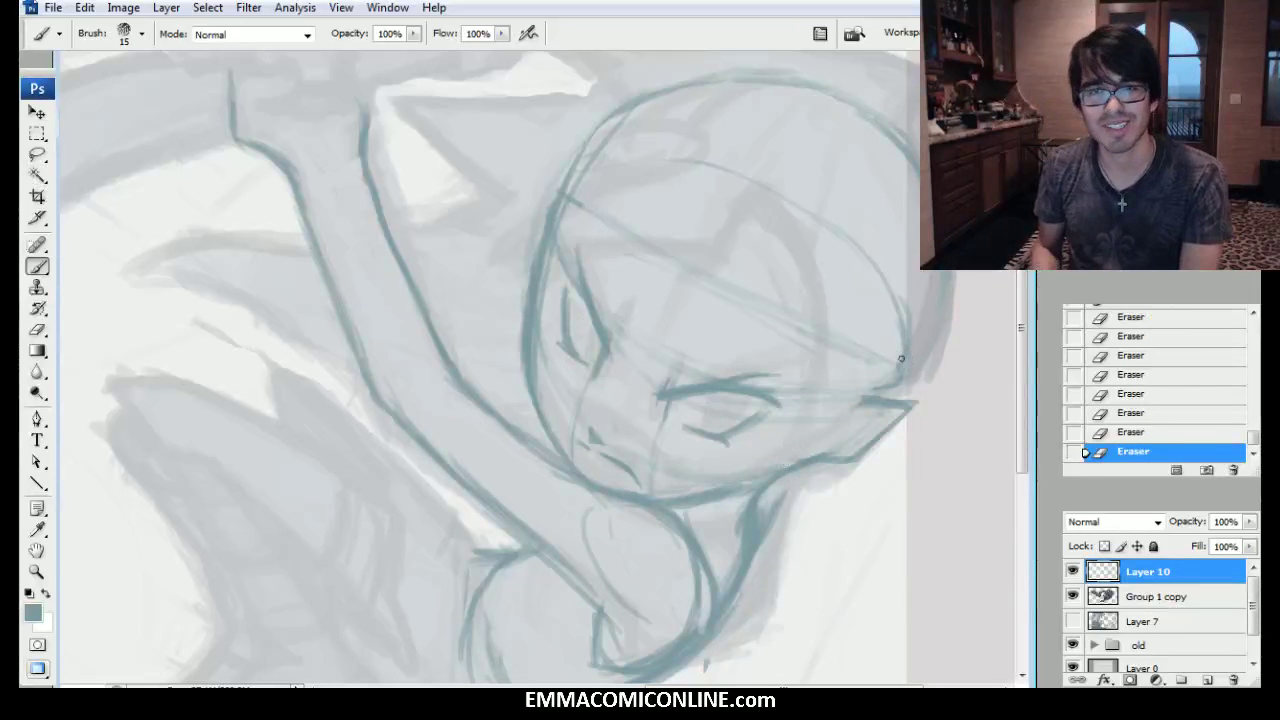
drag(826, 427, 856, 402)
drag(854, 402, 806, 434)
drag(842, 414, 794, 446)
Draw the hairline from the ear up to a peak, then across the forehead to a point beyond the far side of the face.
mouse_move(818, 430)
mouse_down()
mouse_move(790, 448)
mouse_move(813, 430)
mouse_move(815, 356)
mouse_up()
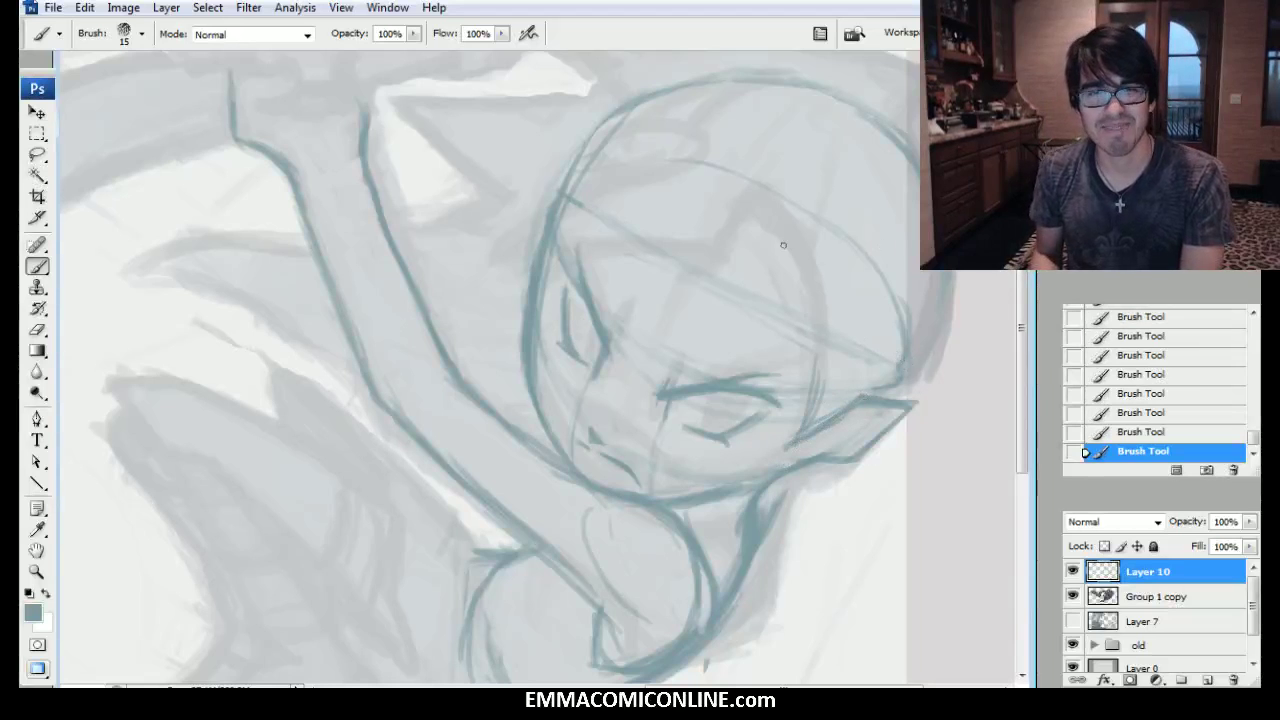
drag(812, 404, 818, 326)
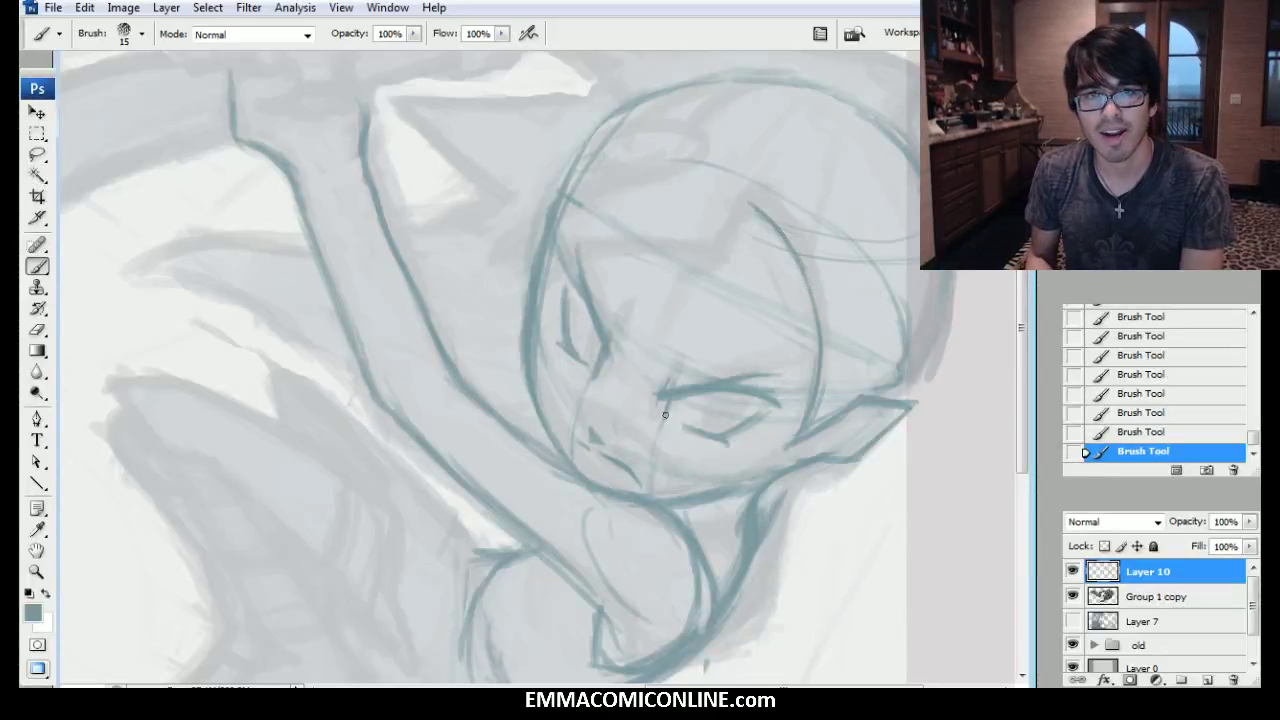
drag(748, 205, 729, 250)
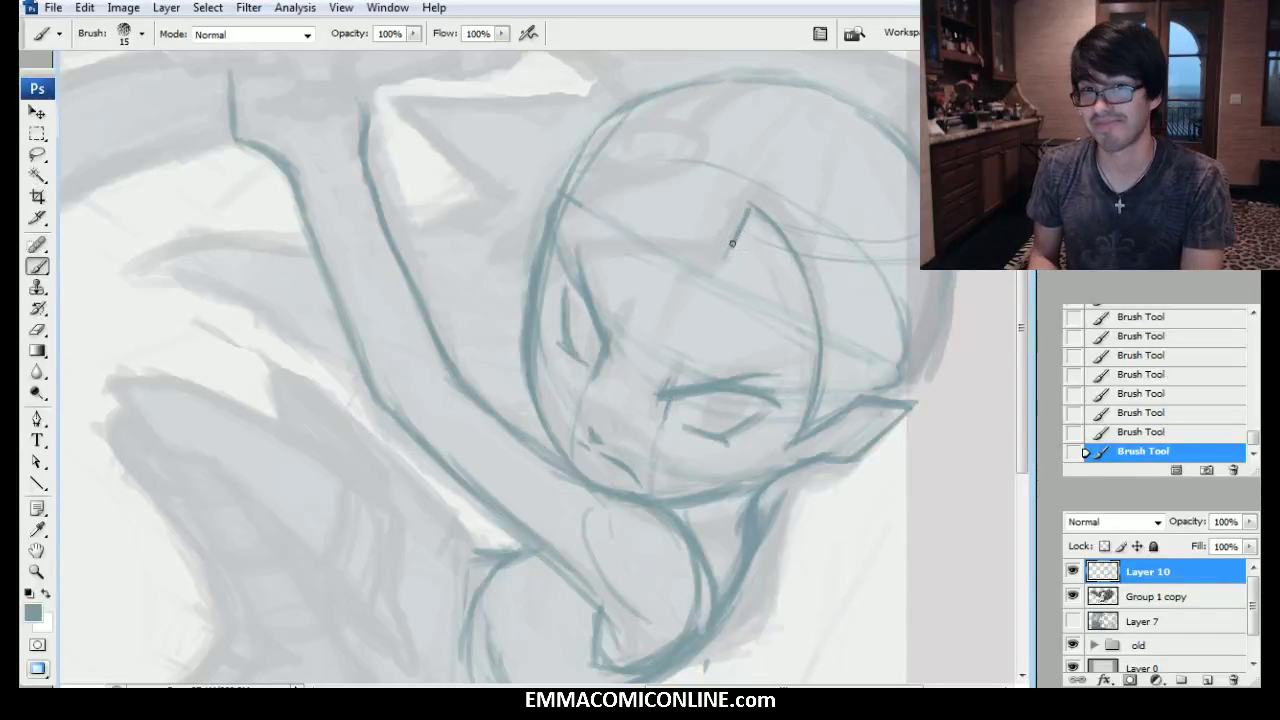
mouse_move(732, 246)
mouse_down()
mouse_move(671, 229)
mouse_move(690, 238)
mouse_move(587, 235)
mouse_move(681, 236)
mouse_move(557, 256)
mouse_move(629, 236)
mouse_move(704, 248)
mouse_move(610, 242)
mouse_move(701, 238)
mouse_move(627, 229)
mouse_move(533, 264)
mouse_move(600, 236)
mouse_move(568, 236)
mouse_move(522, 284)
mouse_move(676, 177)
mouse_up()
drag(544, 224, 512, 294)
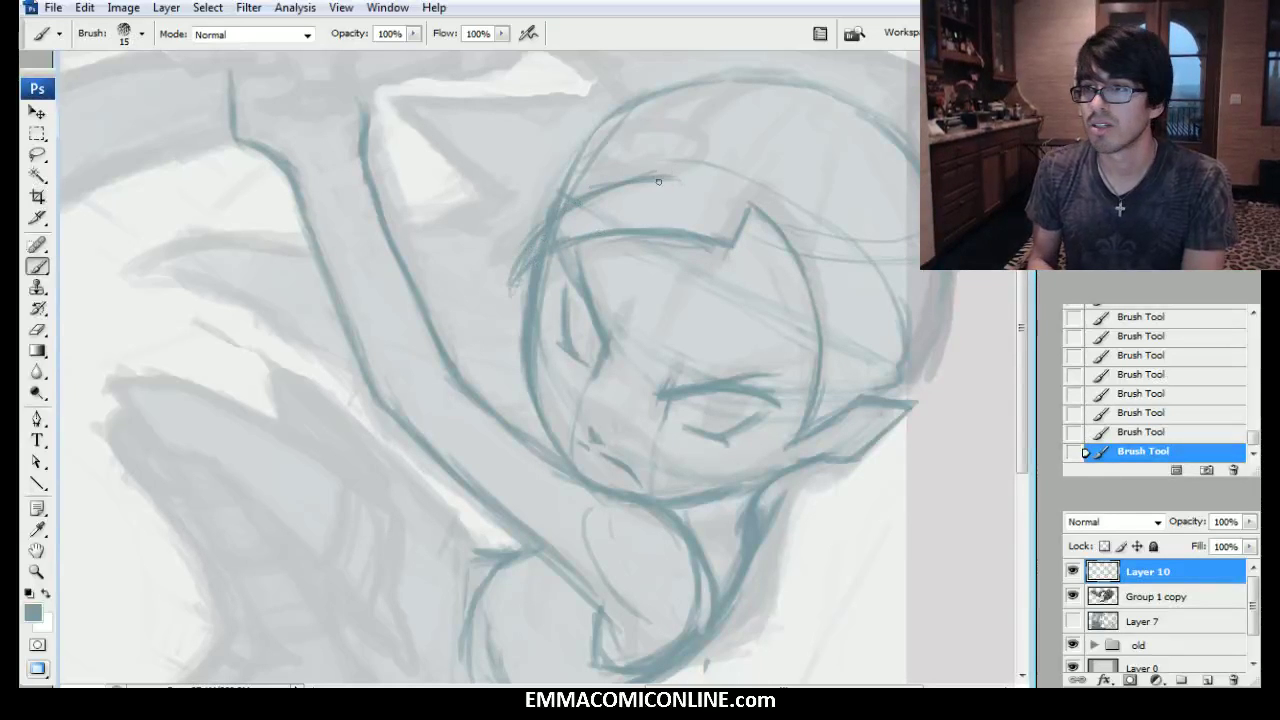
Draw a small curved horn with an oval base above the hairline, and erase the overlapping lines around it and the hairline.
mouse_move(666, 176)
mouse_down()
mouse_move(613, 181)
mouse_move(669, 164)
mouse_move(628, 183)
mouse_move(688, 125)
mouse_move(708, 135)
mouse_move(674, 170)
mouse_up()
mouse_move(700, 124)
mouse_down()
mouse_move(616, 180)
mouse_move(682, 130)
mouse_up()
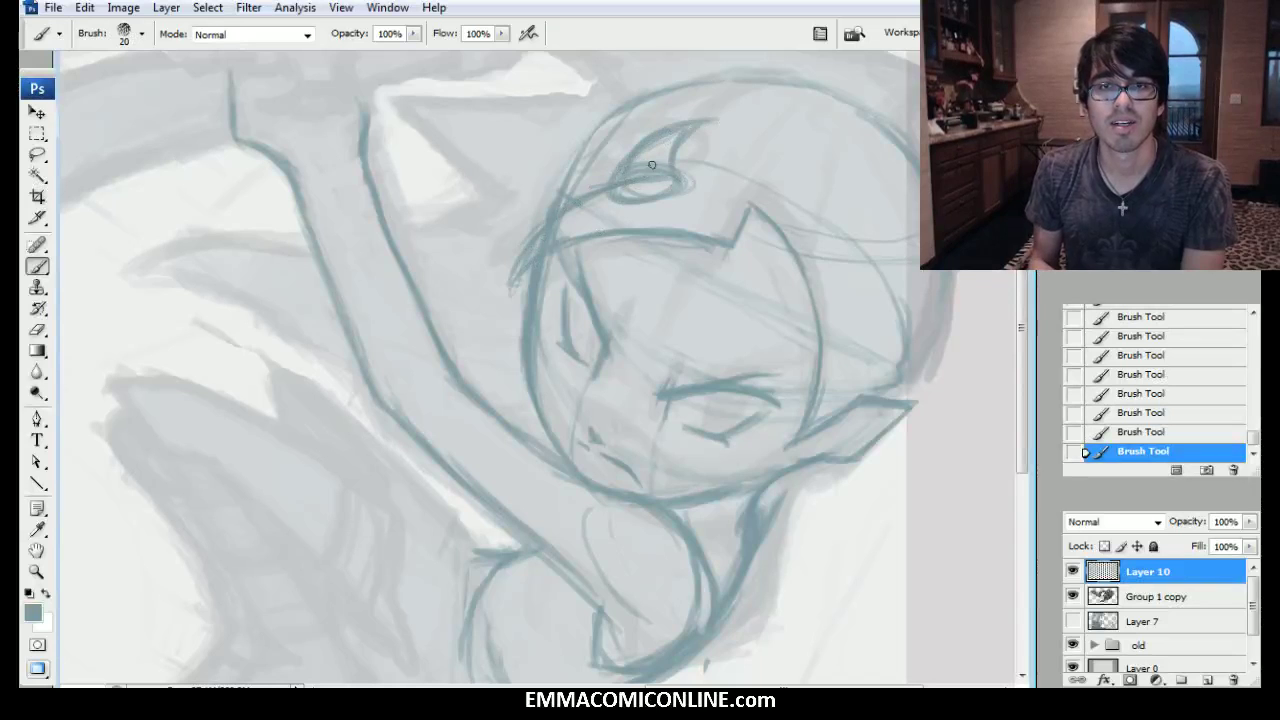
drag(642, 188, 683, 177)
mouse_move(556, 227)
mouse_down()
mouse_move(532, 249)
mouse_move(572, 226)
mouse_move(590, 238)
mouse_up()
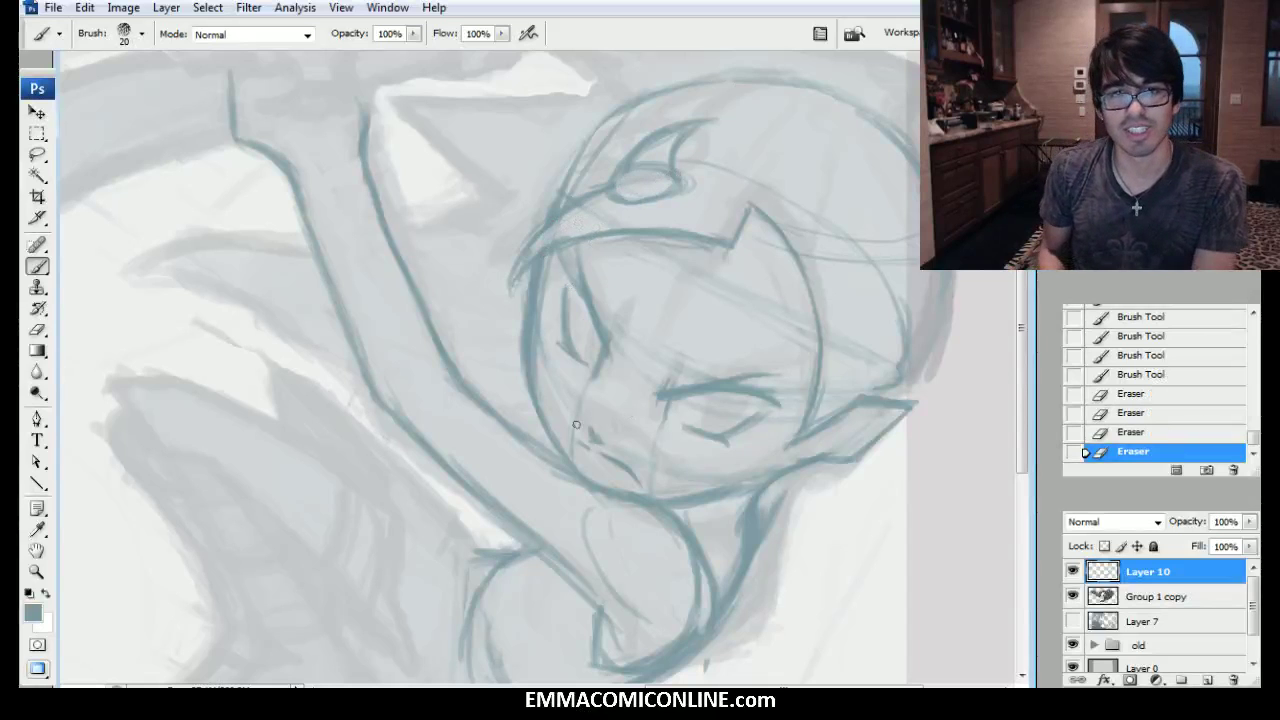
Erase the far nose guide and the excess cheek lines, and redraw the far cheek contour with a size 20 brush.
mouse_move(584, 386)
mouse_down()
mouse_move(552, 370)
mouse_move(555, 444)
mouse_move(553, 399)
mouse_move(571, 454)
mouse_move(566, 420)
mouse_up()
drag(560, 420, 533, 410)
drag(558, 454, 532, 378)
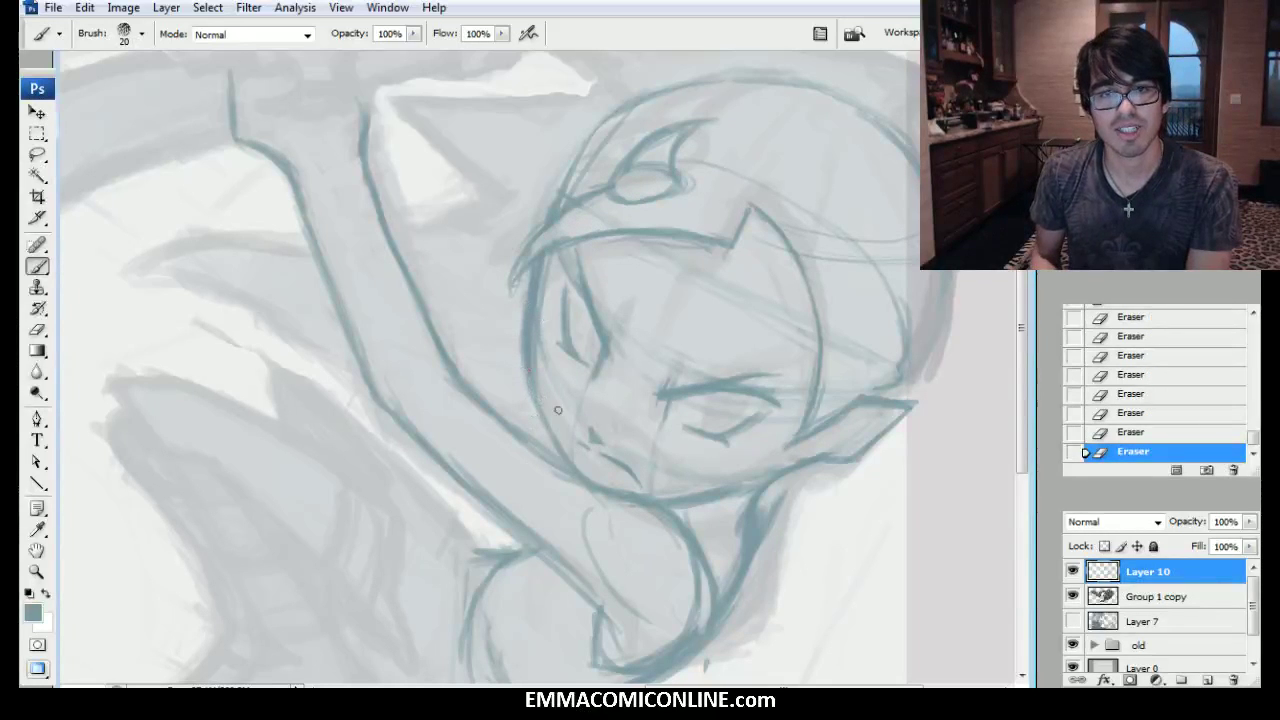
drag(564, 457, 533, 386)
drag(540, 400, 540, 293)
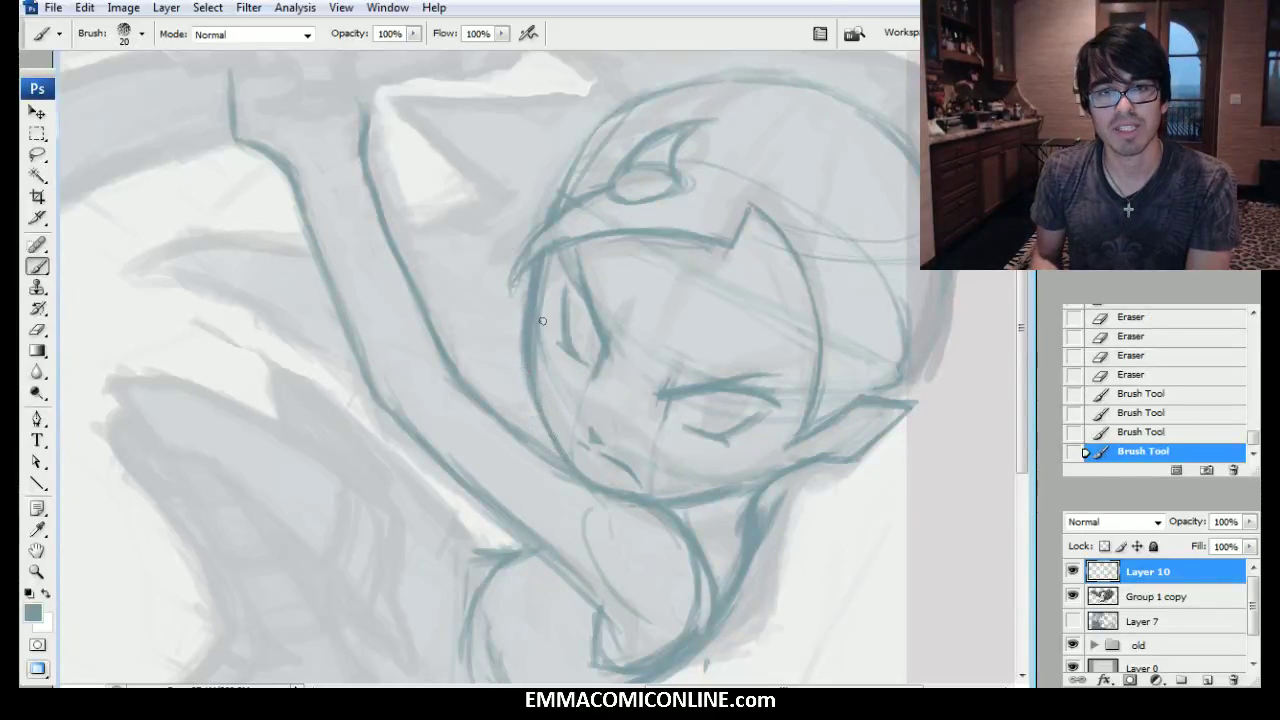
Add light crease lines beneath both eyes with a size 15 brush.
key([)
mouse_move(662, 426)
mouse_down()
mouse_move(648, 428)
mouse_move(660, 426)
mouse_up()
drag(655, 429, 664, 427)
drag(660, 430, 676, 435)
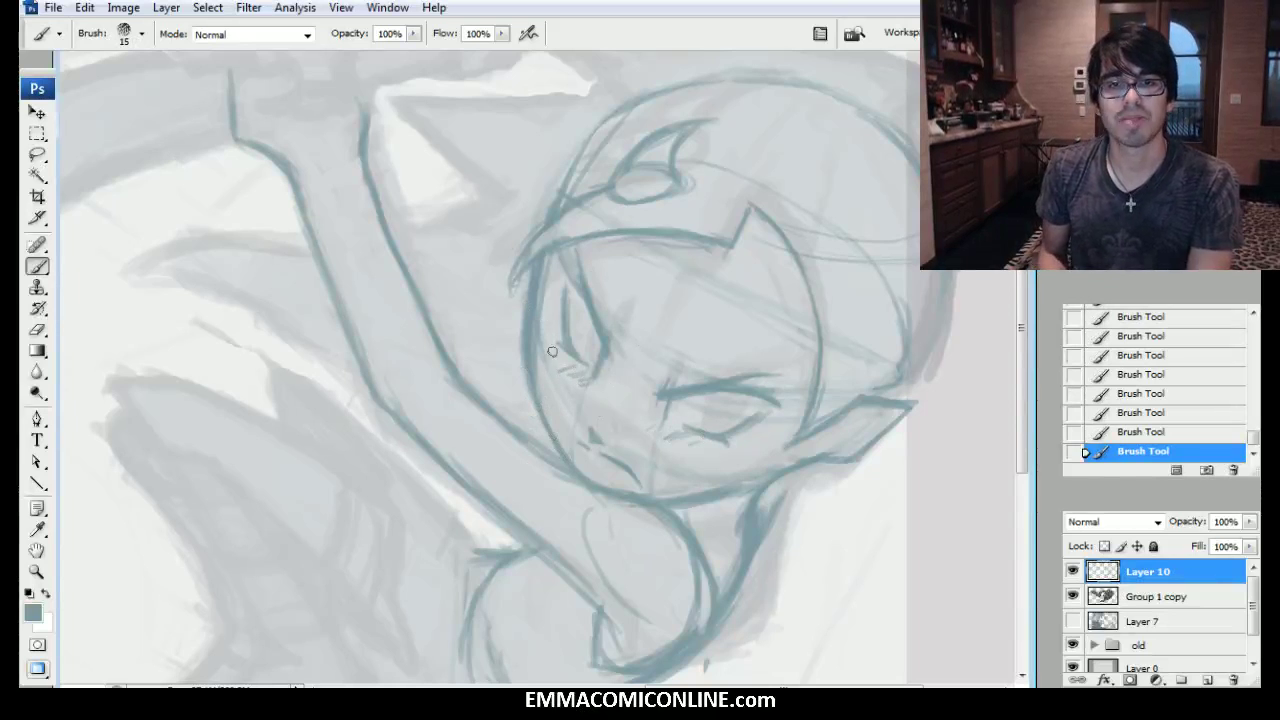
Clean up the inner corner of the far eye, and redraw its lid and brow crease with a size 15 brush.
click(595, 375)
click(608, 358)
click(621, 340)
drag(605, 365, 614, 340)
mouse_move(612, 355)
mouse_down()
mouse_move(620, 325)
mouse_move(602, 325)
mouse_up()
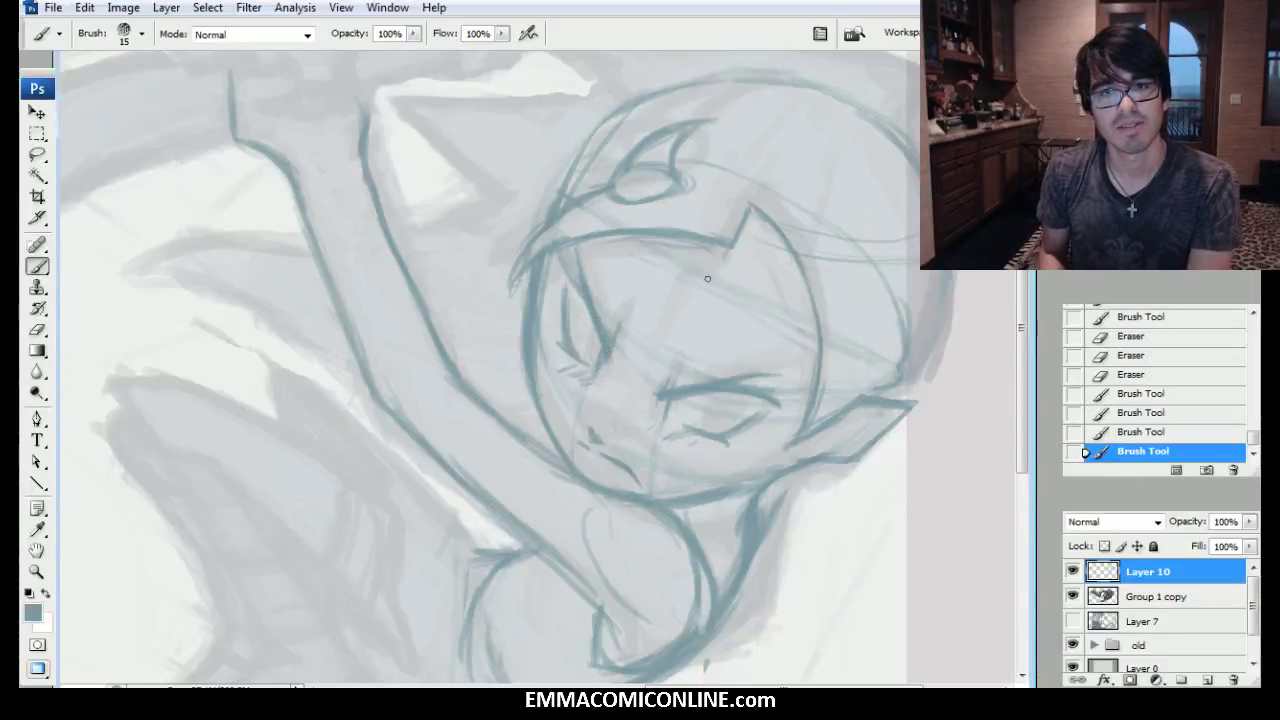
Try pupils in both eyes, and step back through the history to before they were drawn.
drag(719, 396, 716, 413)
mouse_move(718, 412)
mouse_down()
mouse_move(733, 389)
mouse_move(716, 410)
mouse_up()
mouse_move(590, 360)
mouse_down()
mouse_move(598, 333)
mouse_move(593, 360)
mouse_up()
click(589, 339)
click(589, 339)
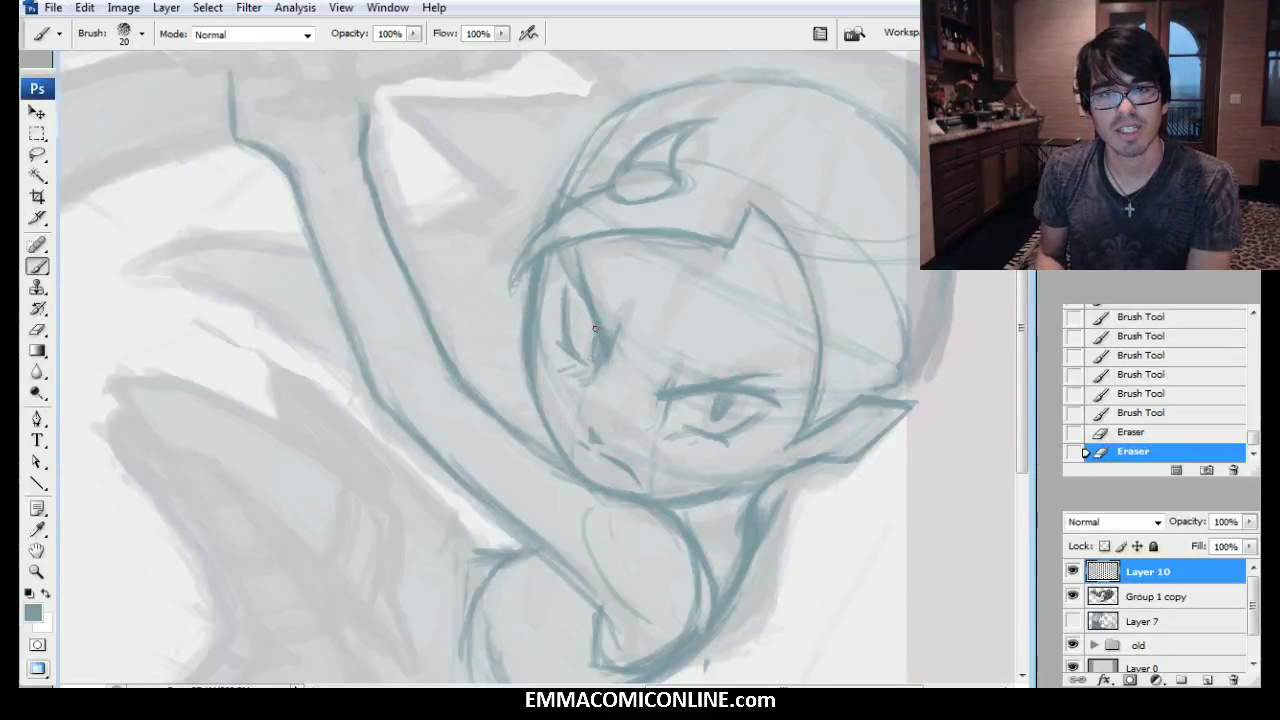
click(1163, 374)
click(1163, 337)
click(1165, 318)
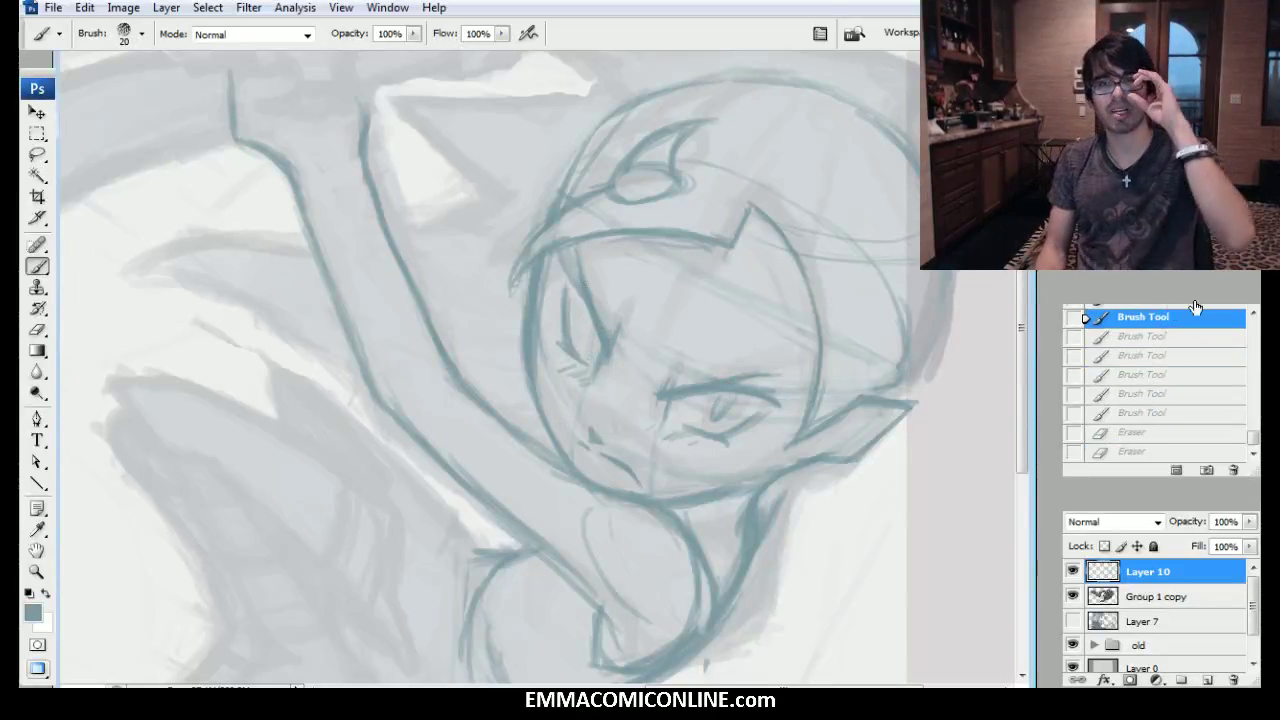
scroll(1190, 370, up, 2)
click(1207, 340)
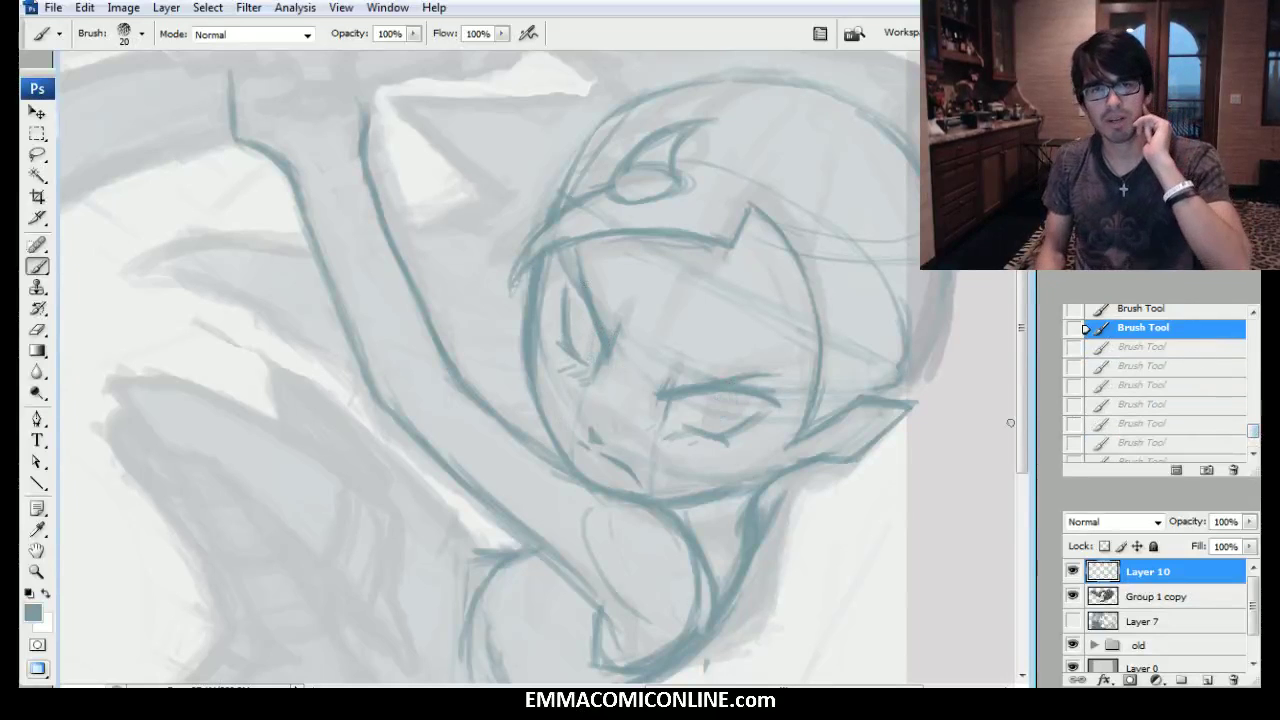
Draw the pupils of both eyes with a size 25 brush, and erase the remaining guide marks around the eyes and nose.
key(bracketright)
key(ctrl+z)
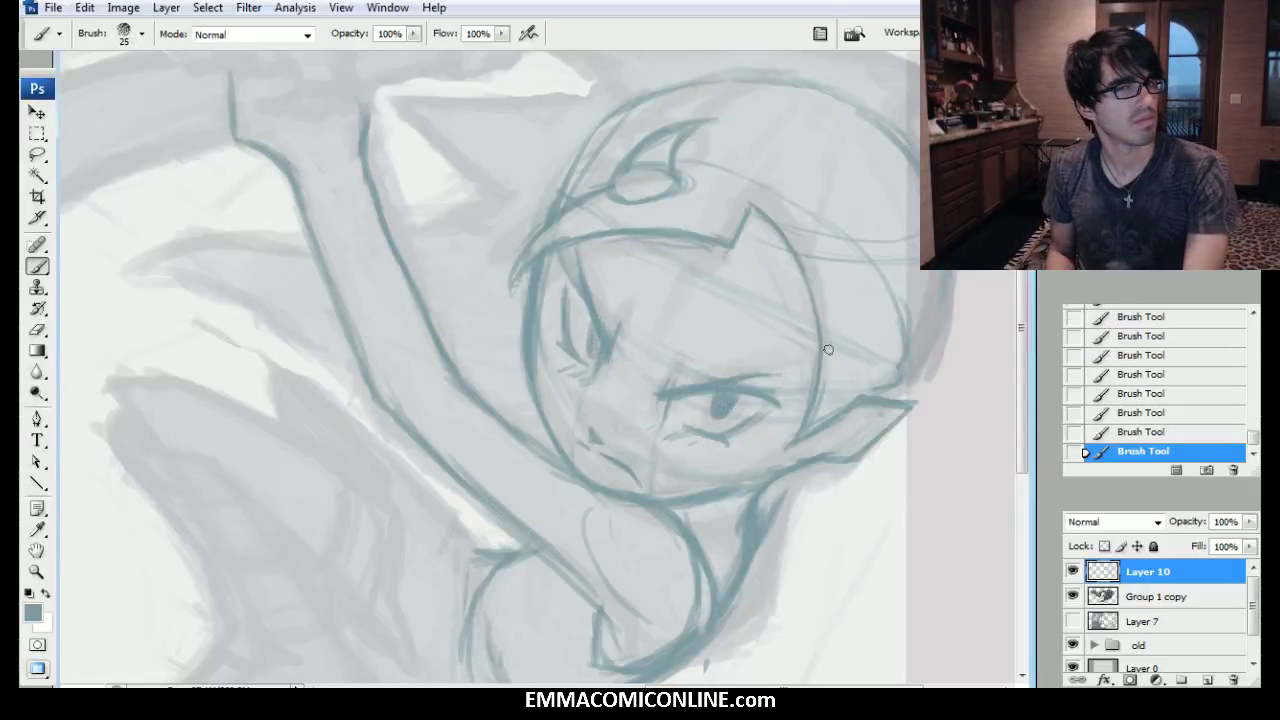
click(621, 429)
mouse_move(666, 432)
mouse_down()
mouse_move(680, 418)
mouse_move(658, 394)
mouse_up()
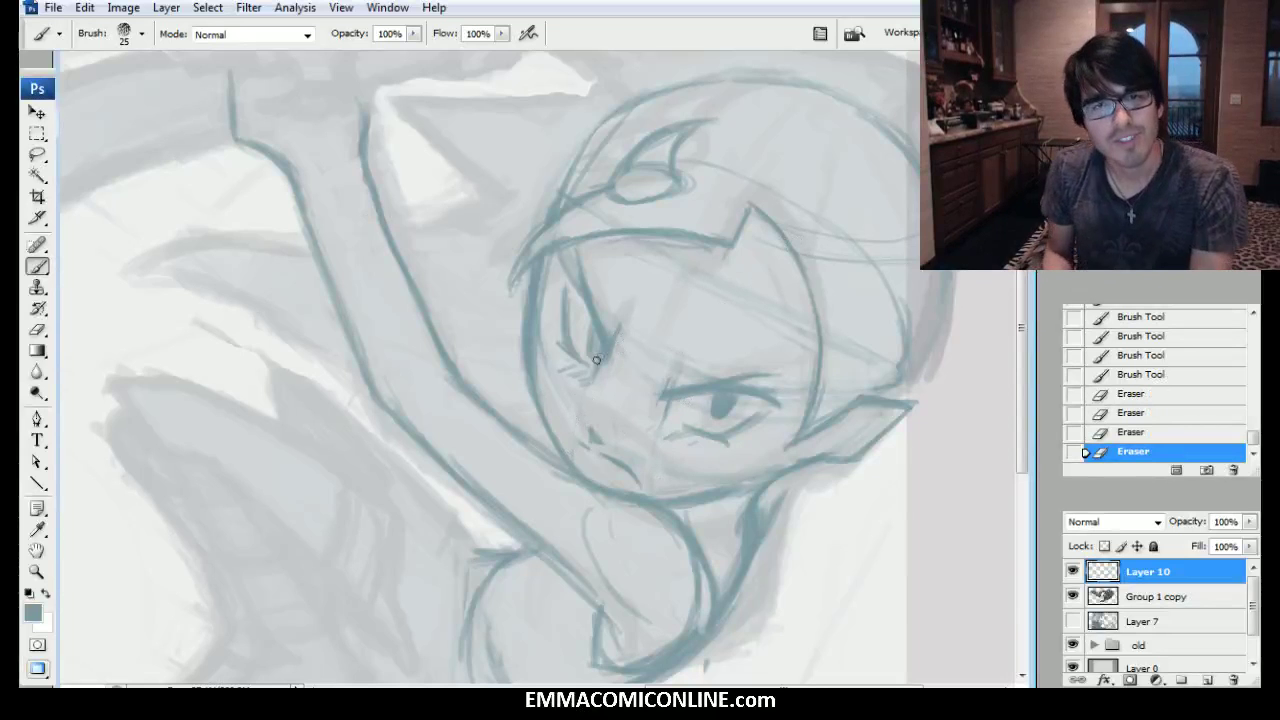
drag(592, 358, 597, 354)
drag(622, 304, 626, 300)
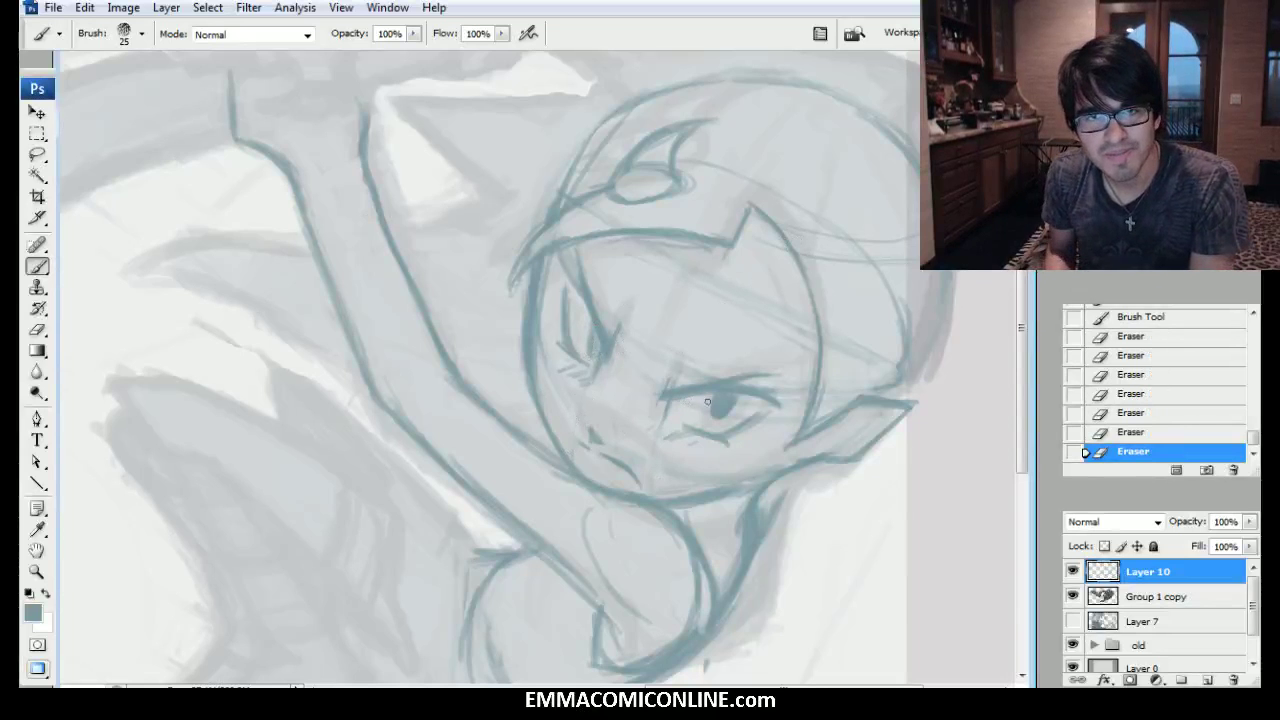
Darken and reshape the pupils of both eyes with a size 20 brush.
mouse_move(718, 421)
mouse_down()
mouse_move(735, 404)
mouse_move(726, 398)
mouse_up()
drag(718, 410, 730, 400)
drag(598, 357, 600, 336)
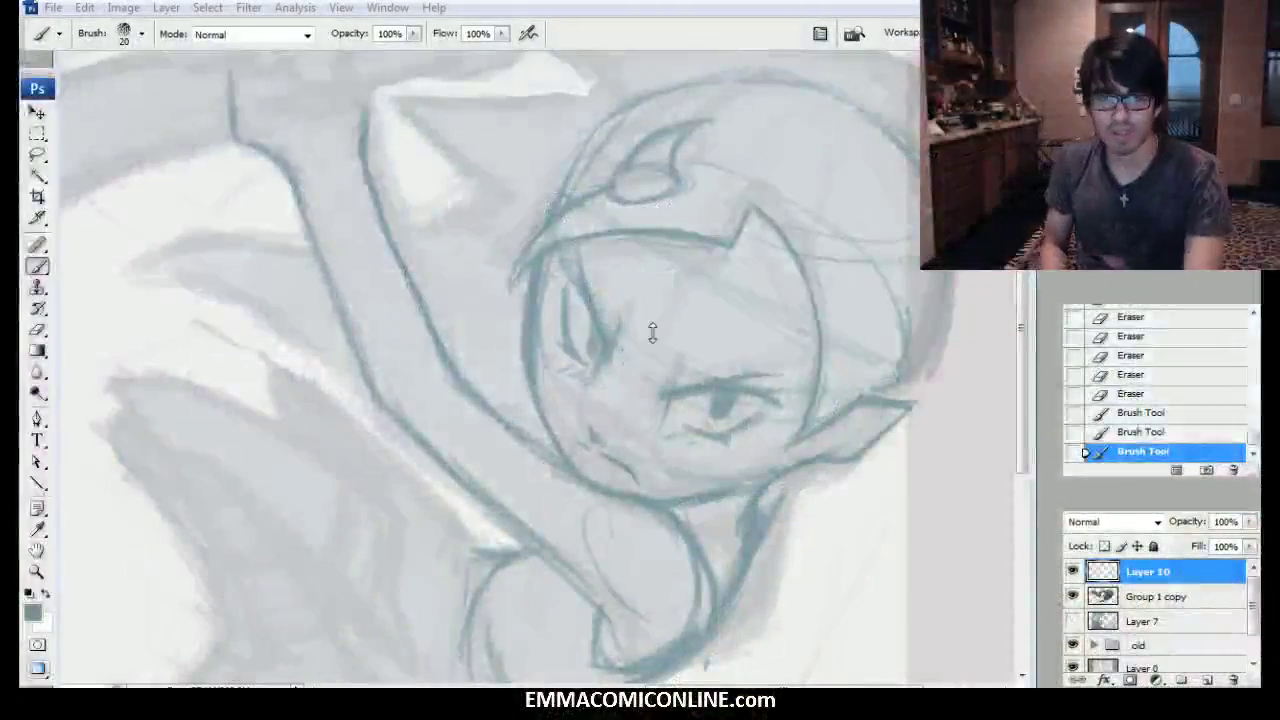
Refine the near eye's pupil, and thicken the outer ends of both upper lids with a size 10 brush.
key(bracketleft)
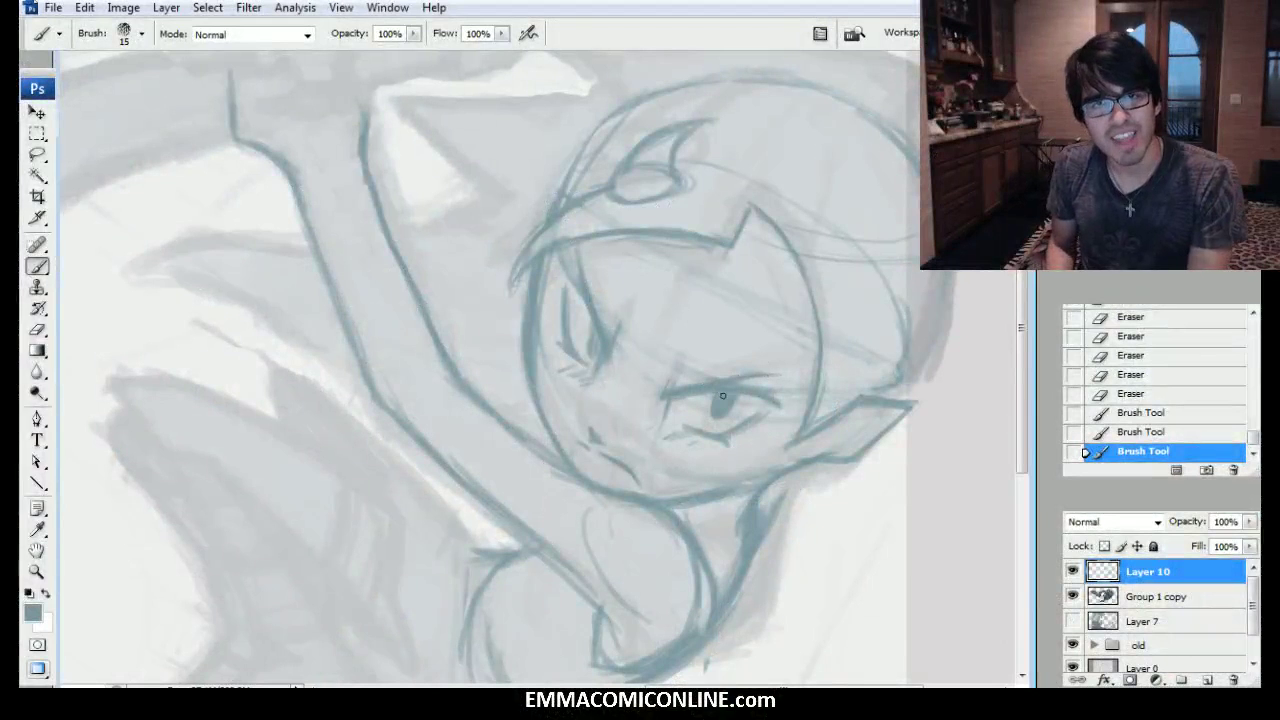
drag(713, 404, 722, 410)
mouse_move(712, 400)
mouse_down()
mouse_move(750, 420)
mouse_move(770, 400)
mouse_up()
key(bracketright)
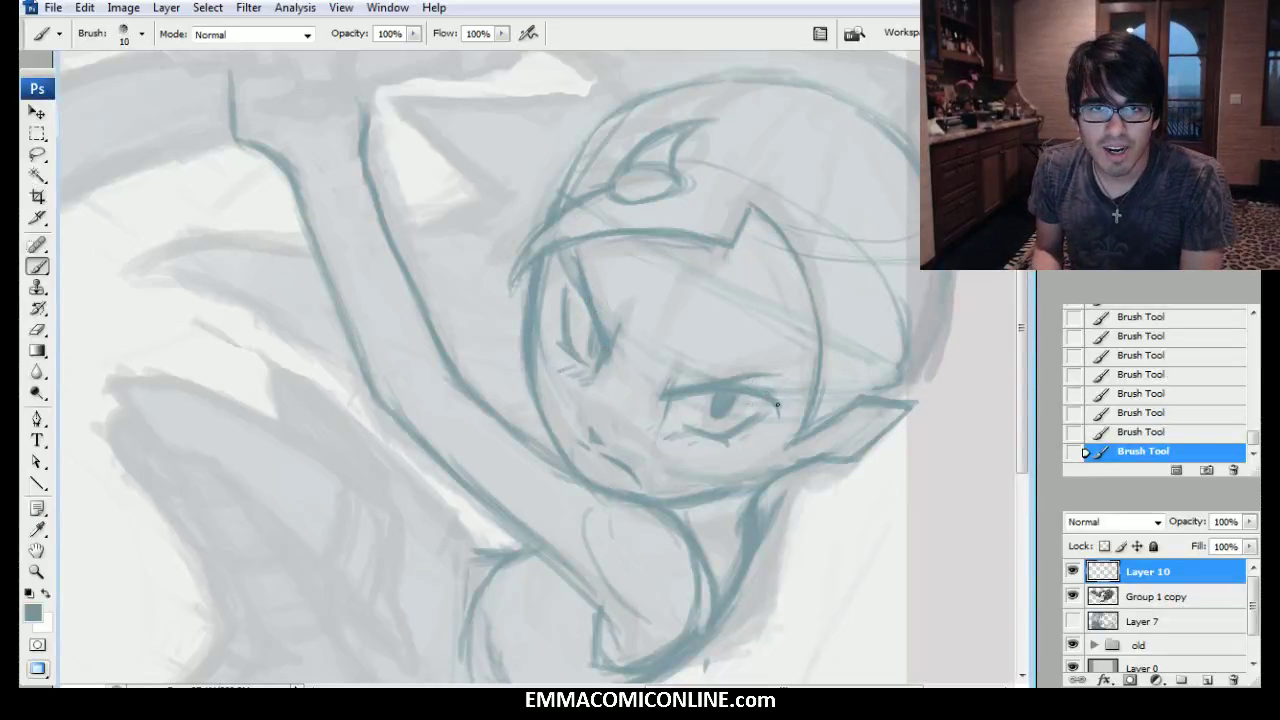
drag(777, 393, 743, 383)
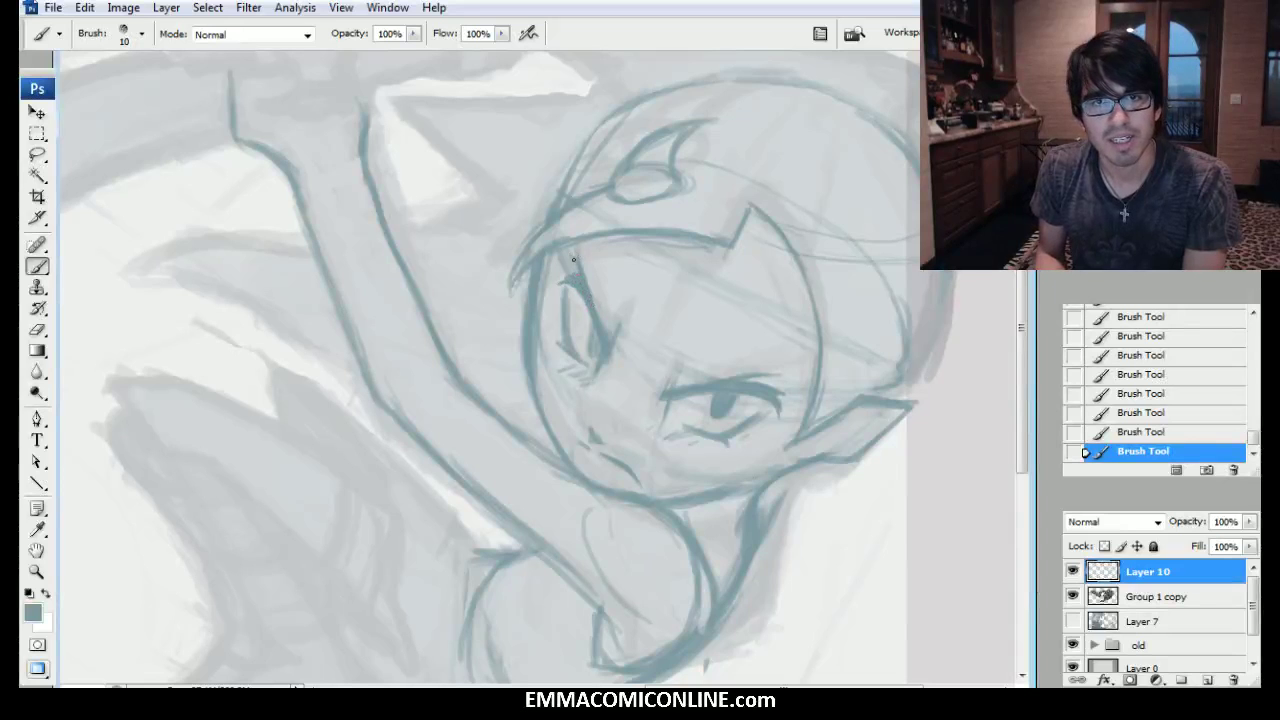
Strengthen the far eye's inner lid line with a size 15 brush, and erase the excess beside its pupil.
key(bracketright)
drag(591, 352, 611, 329)
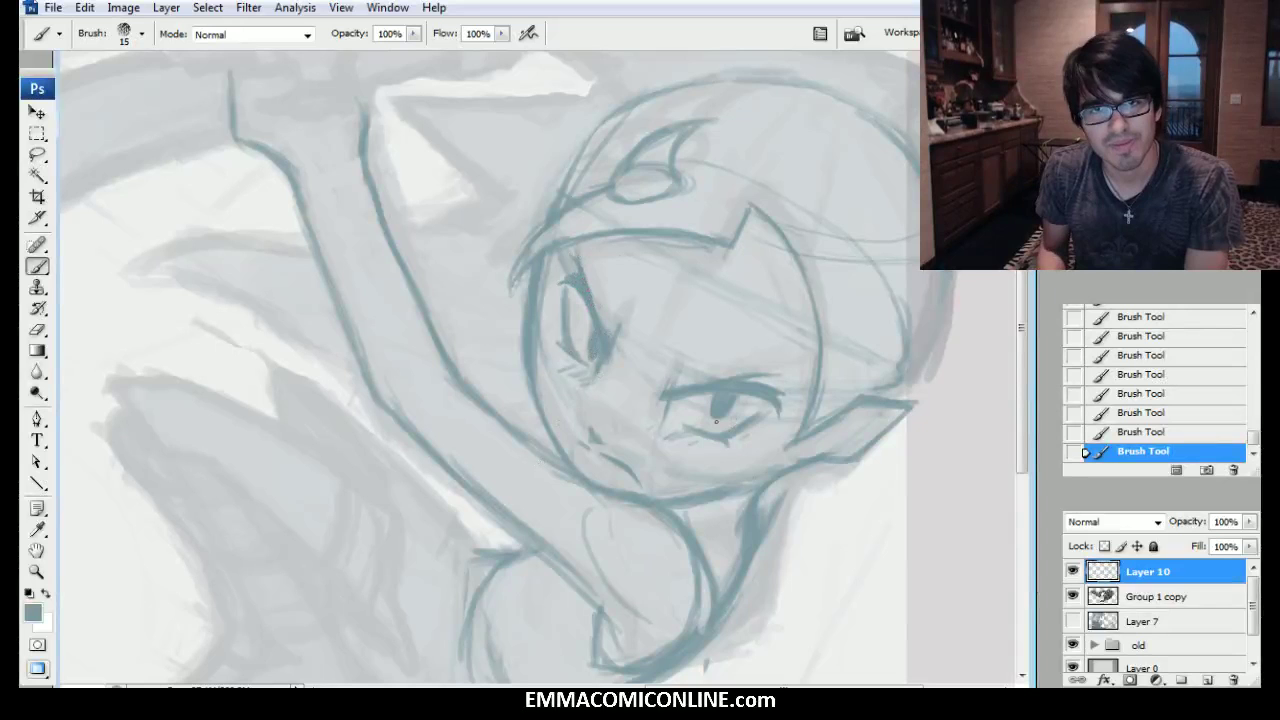
click(598, 354)
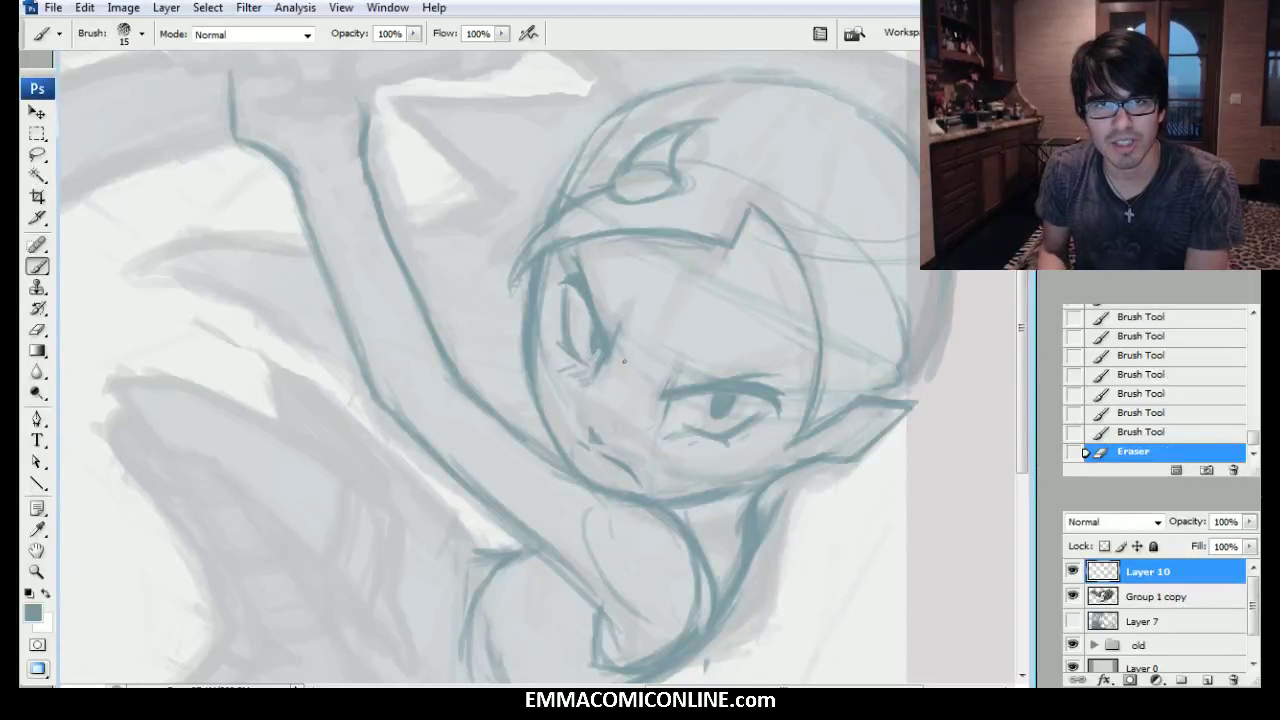
Draw a thin line across the bridge of the nose between the two eyes with a size 10 brush.
key(bracketleft)
drag(612, 364, 652, 385)
drag(612, 364, 654, 386)
drag(612, 364, 656, 387)
drag(612, 364, 654, 386)
drag(612, 364, 650, 384)
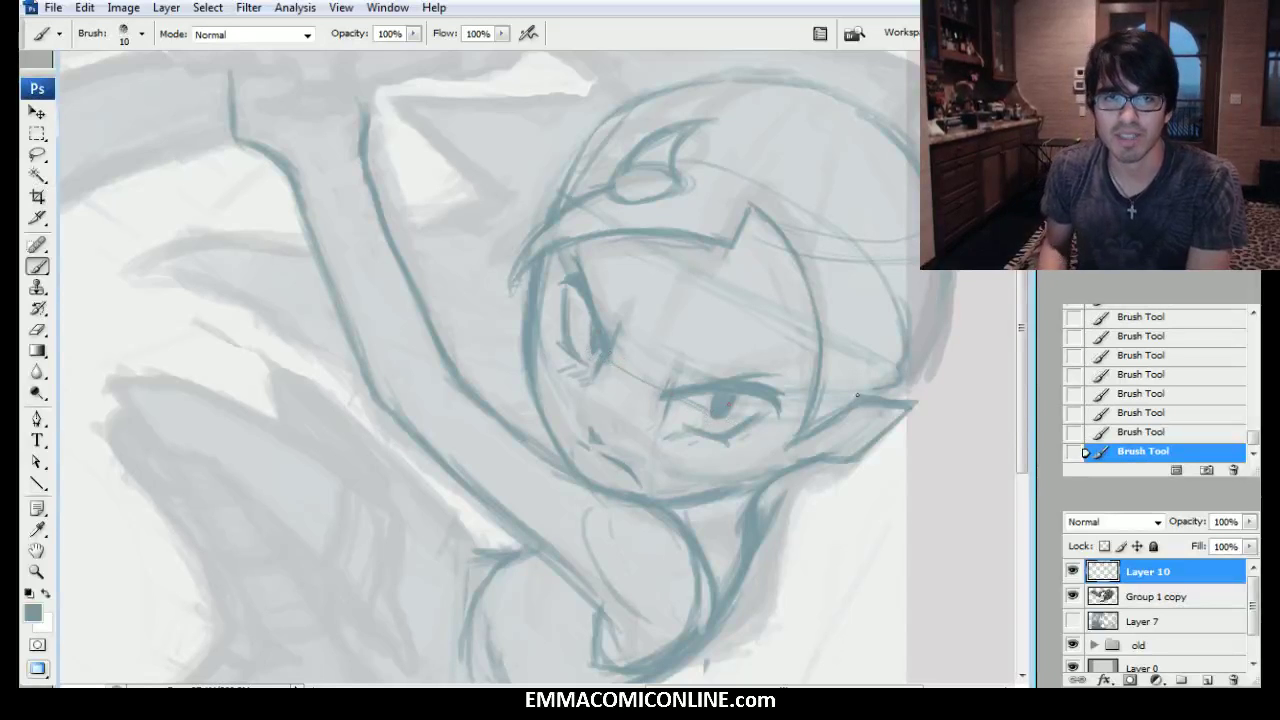
Revert the last five brush strokes, then rework and lighten the line across the nose bridge beside the far eye.
click(1143, 355)
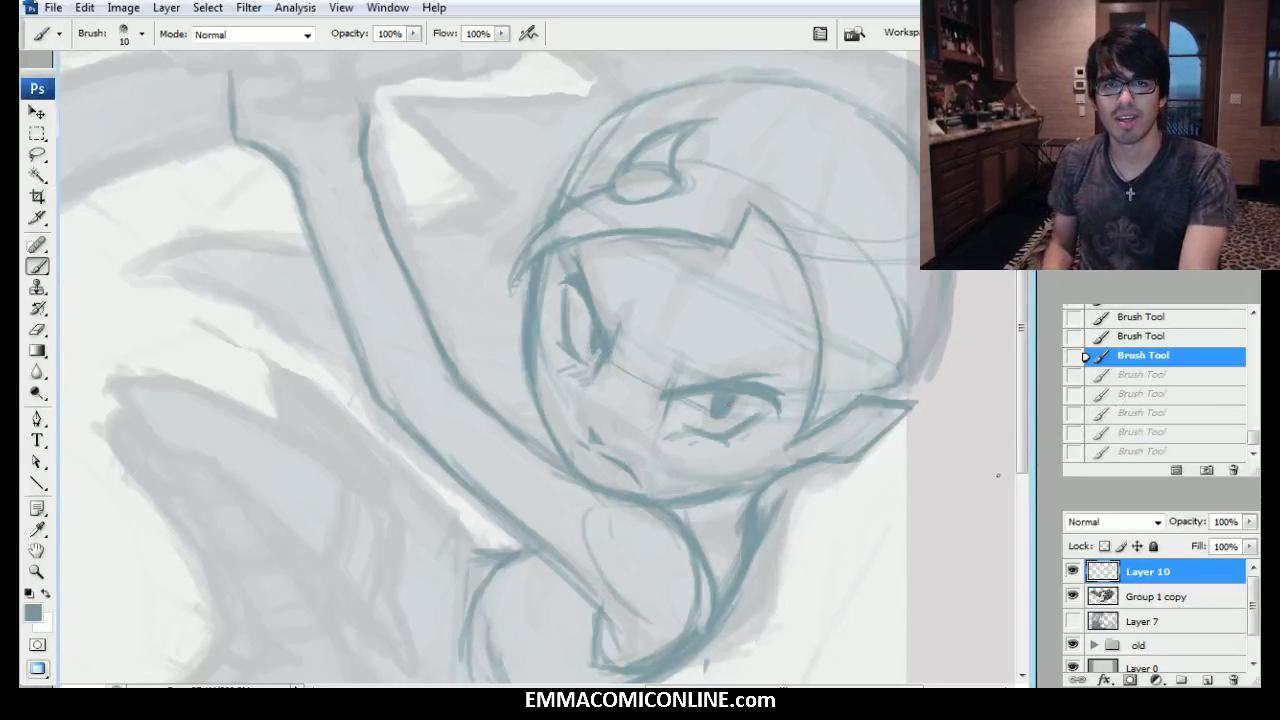
click(613, 391)
click(600, 358)
drag(602, 377, 618, 341)
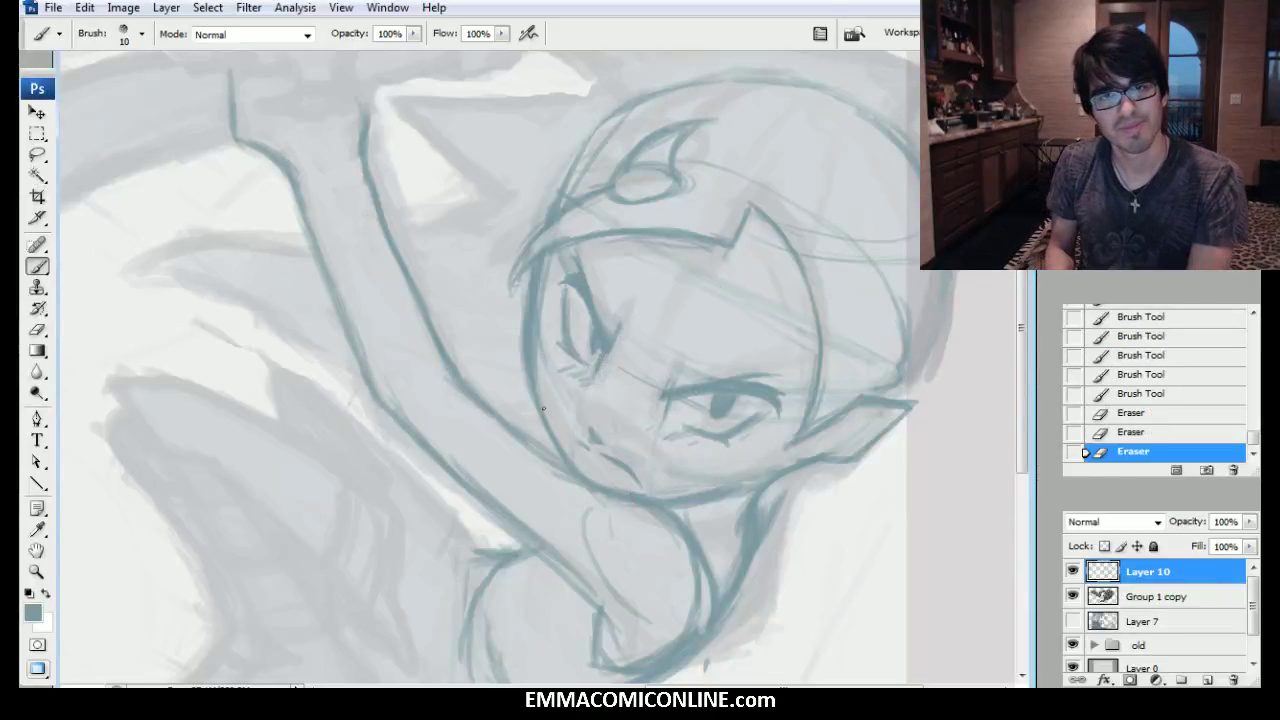
Clean up the inner corners and lower lids of both eyes, alternating the eraser with a size 10 brush.
drag(666, 409, 672, 390)
drag(598, 366, 601, 346)
drag(696, 402, 737, 425)
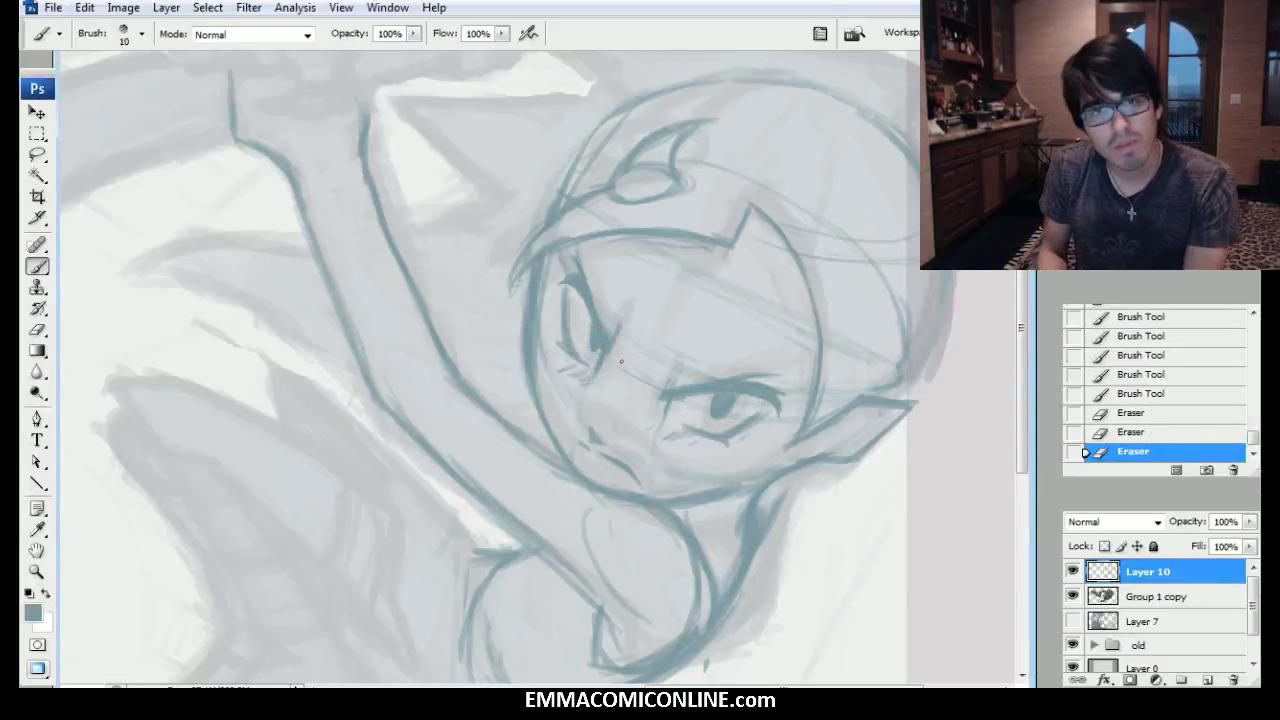
drag(576, 344, 584, 348)
drag(626, 336, 634, 334)
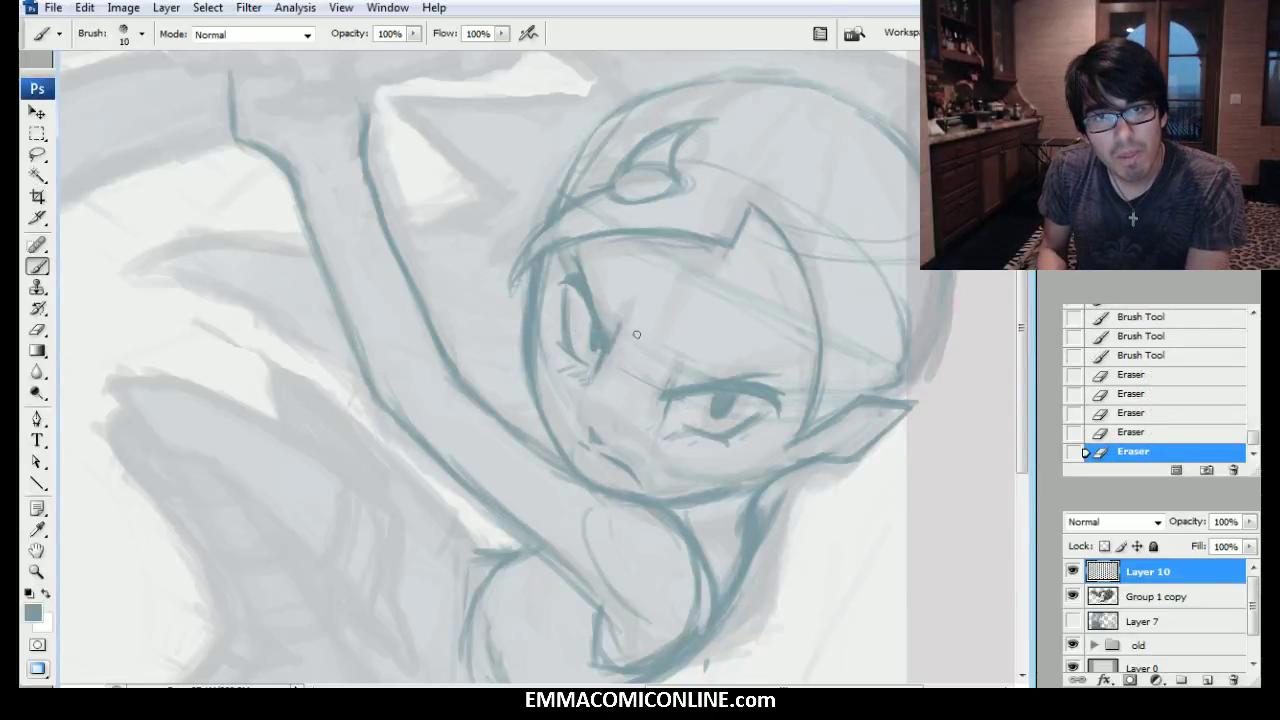
drag(690, 431, 727, 455)
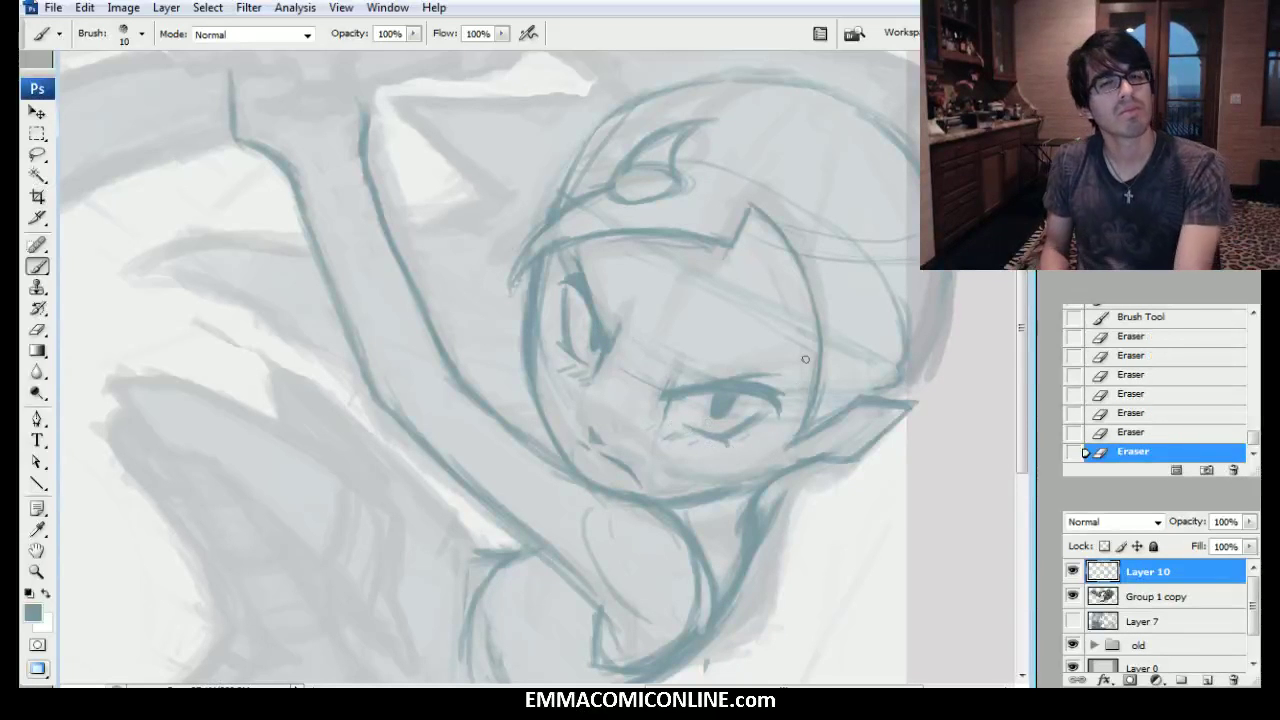
drag(574, 340, 582, 356)
drag(736, 410, 731, 437)
drag(736, 434, 746, 428)
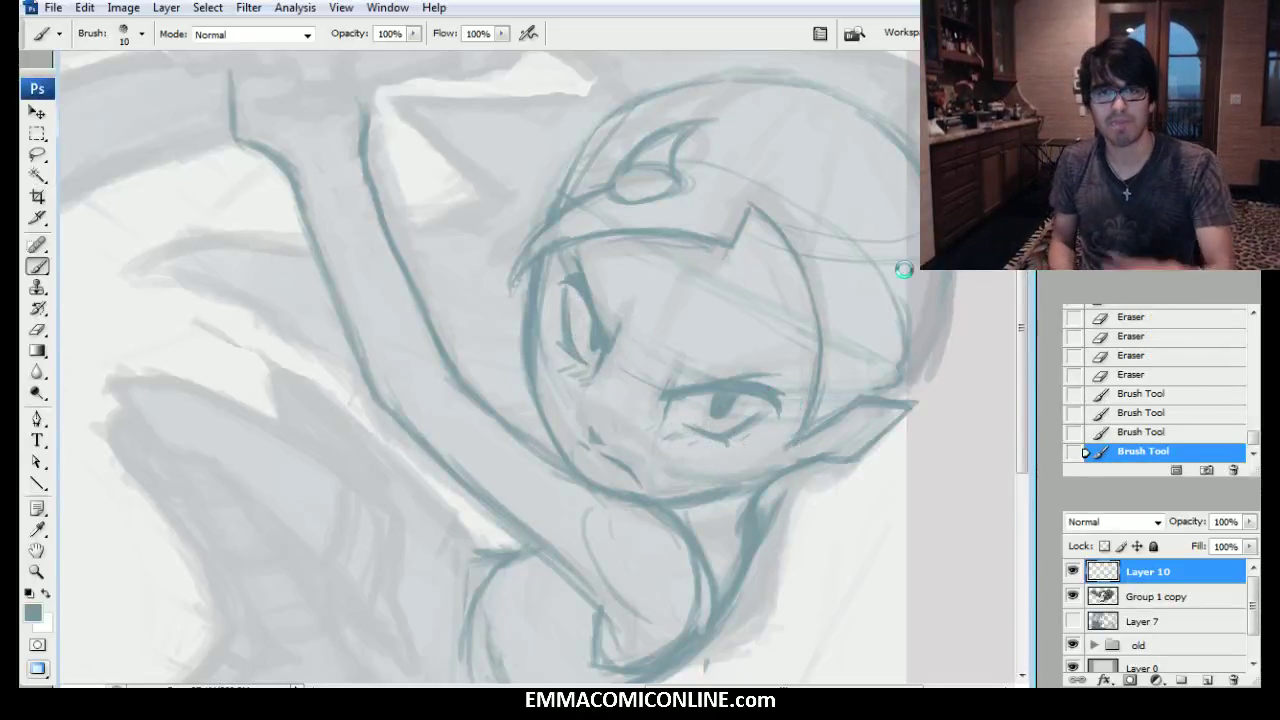
Flip the canvas horizontally and thicken the inner end of the near eye's upper lid with a size 15 brush.
key(ctrl+shift+h)
drag(300, 400, 814, 360)
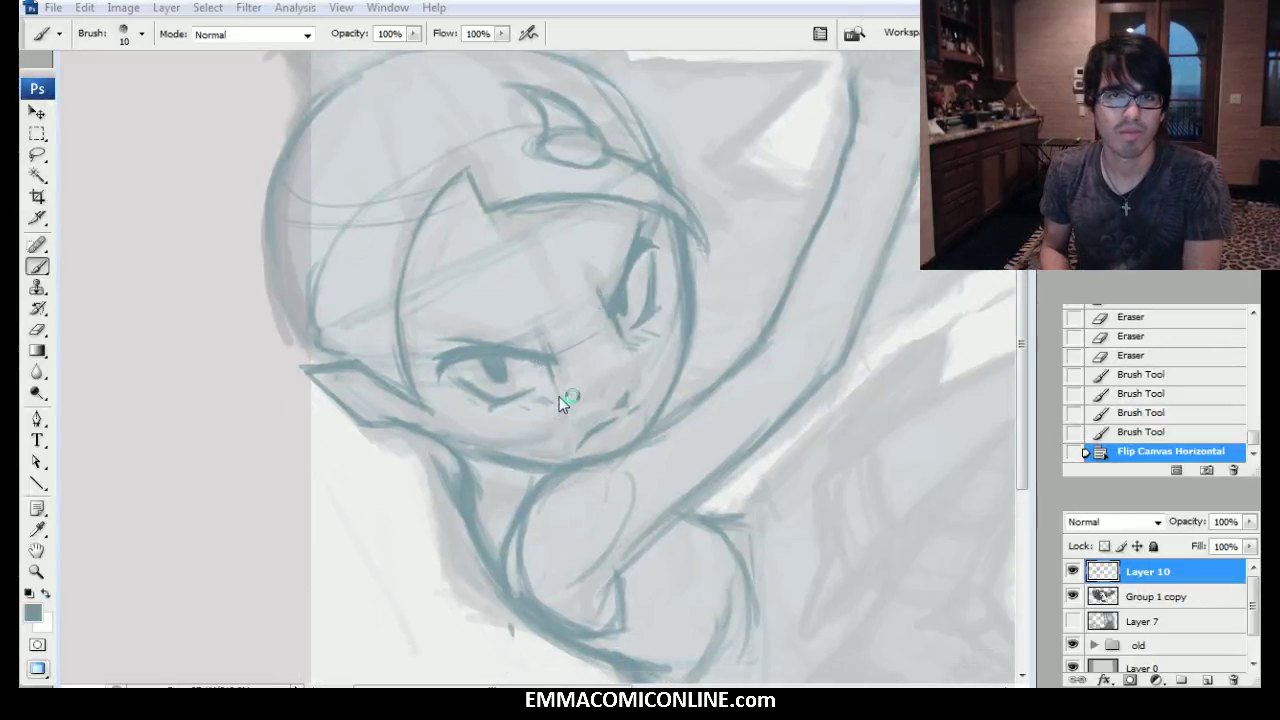
drag(503, 348, 549, 353)
drag(505, 349, 549, 353)
drag(505, 349, 549, 353)
drag(505, 349, 556, 350)
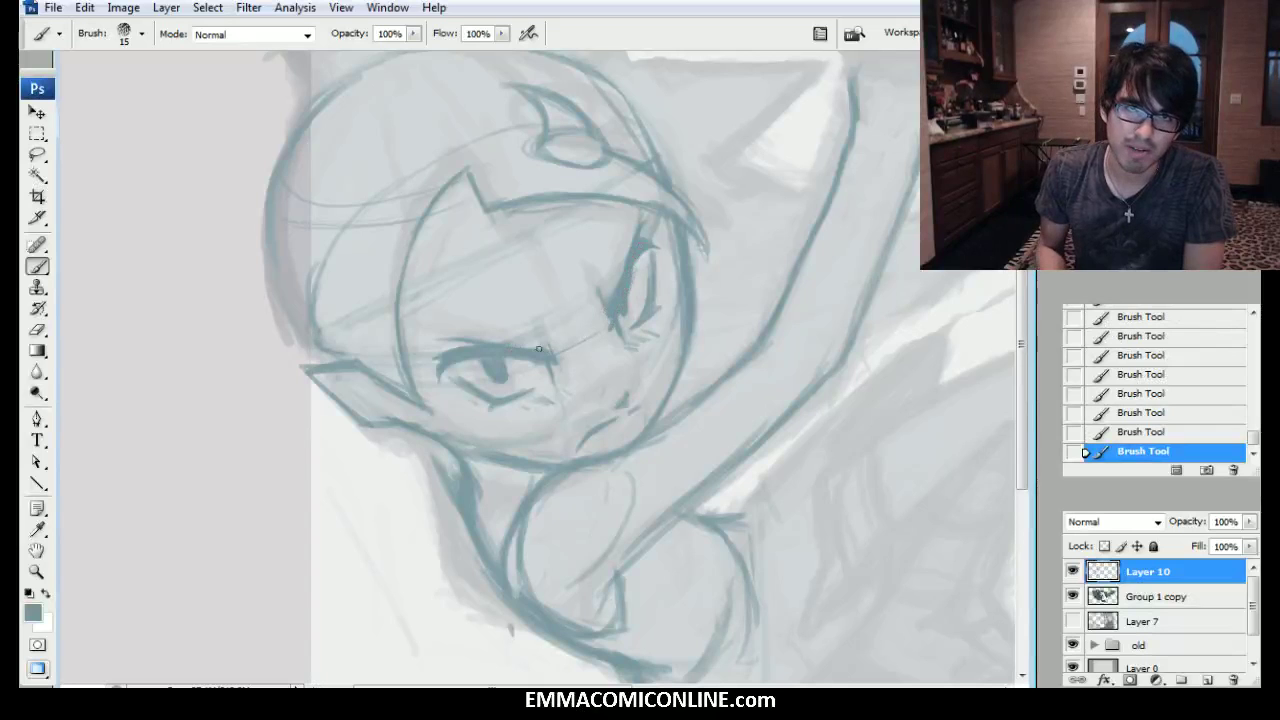
Erase the excess above the far eye's inner lid and redraw the inner corners of both eyes with a size 10 brush.
drag(616, 272, 628, 241)
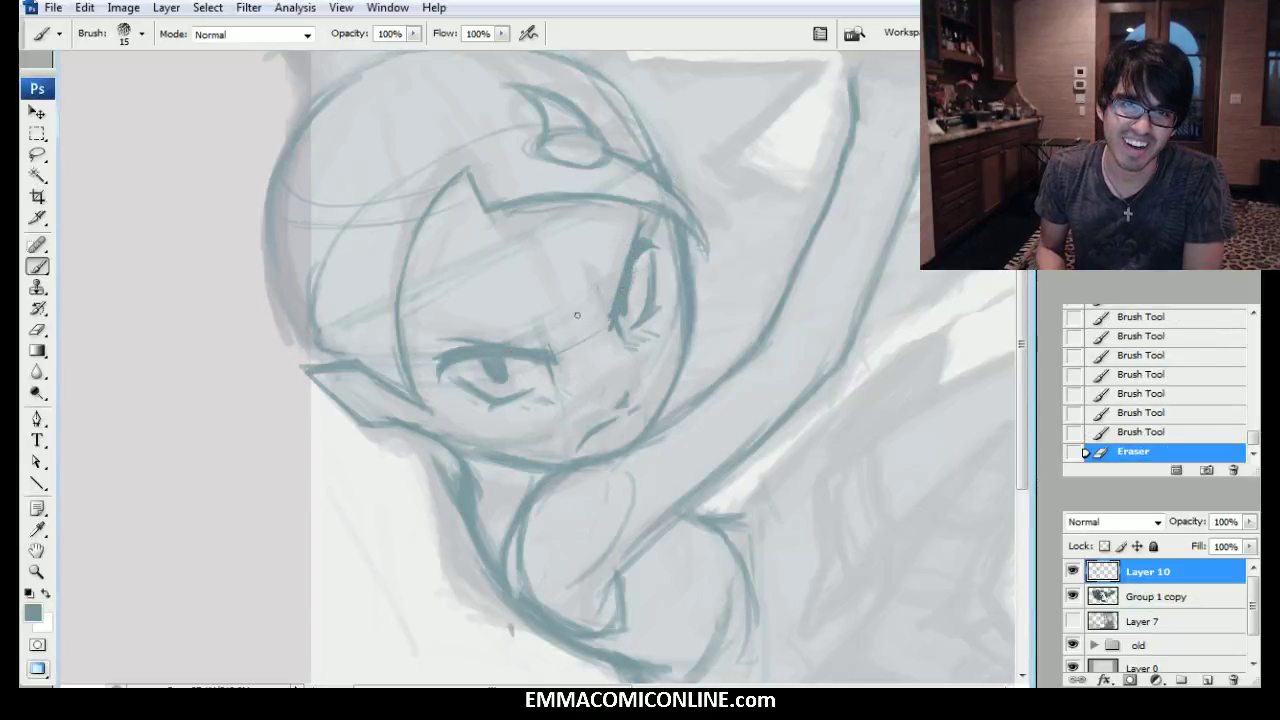
mouse_move(613, 323)
mouse_down()
mouse_move(604, 308)
mouse_move(613, 326)
mouse_up()
drag(606, 310, 614, 327)
mouse_move(553, 360)
mouse_down()
mouse_move(558, 376)
mouse_move(552, 358)
mouse_up()
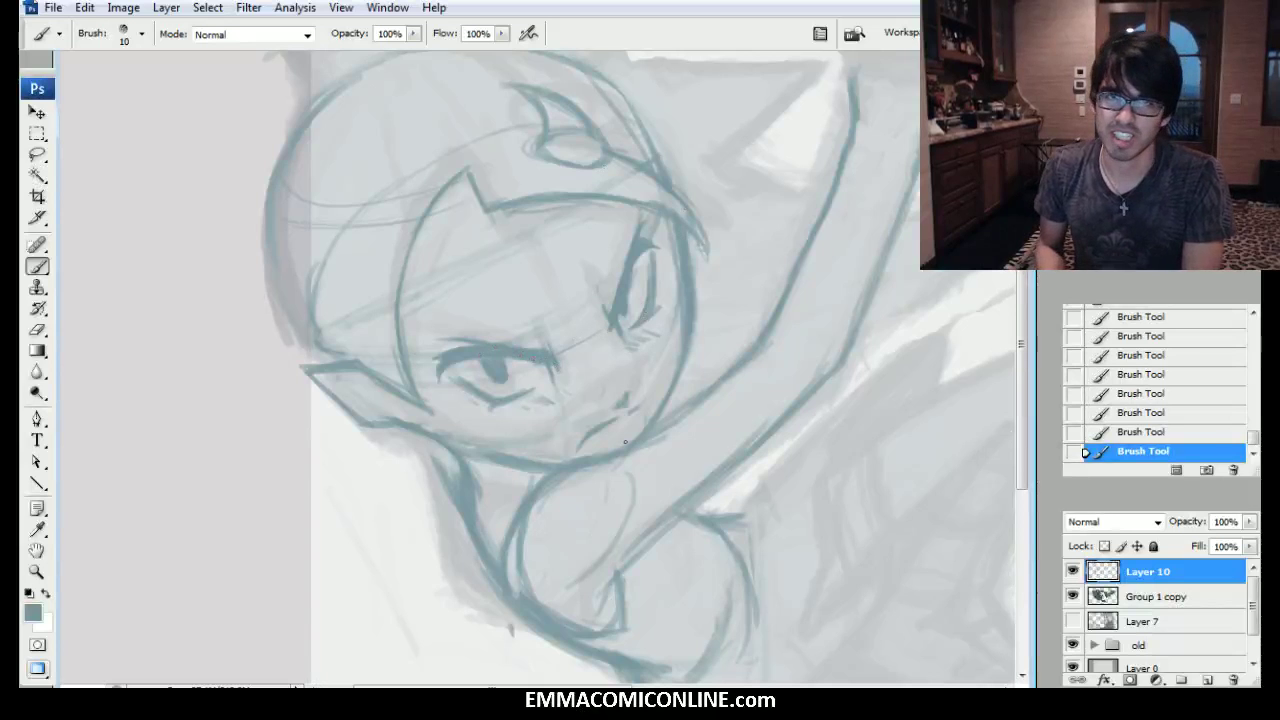
Erase the outer edge of the far cheek contour and redraw it as a cleaner curve with a size 10 brush.
drag(698, 284, 696, 300)
mouse_move(698, 286)
mouse_down()
mouse_move(693, 345)
mouse_move(682, 254)
mouse_up()
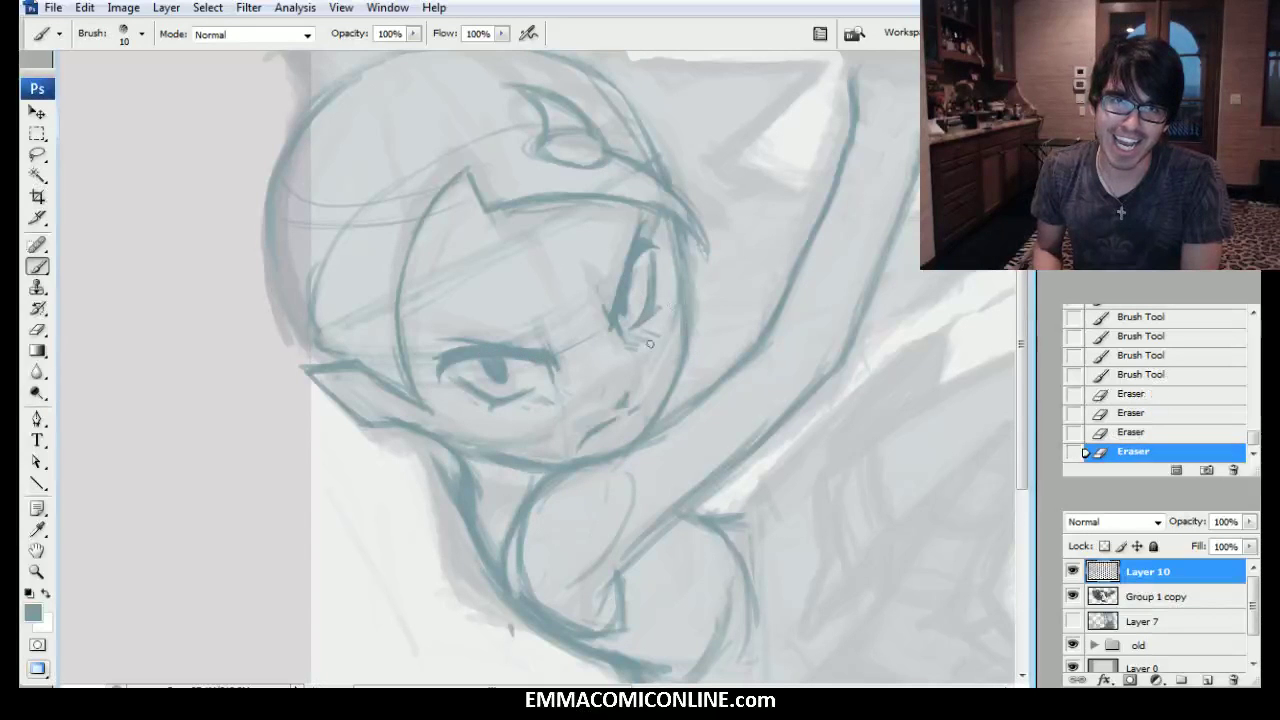
drag(678, 356, 686, 312)
drag(684, 346, 680, 280)
drag(684, 346, 678, 266)
mouse_move(684, 340)
mouse_down()
mouse_move(671, 228)
mouse_move(684, 357)
mouse_up()
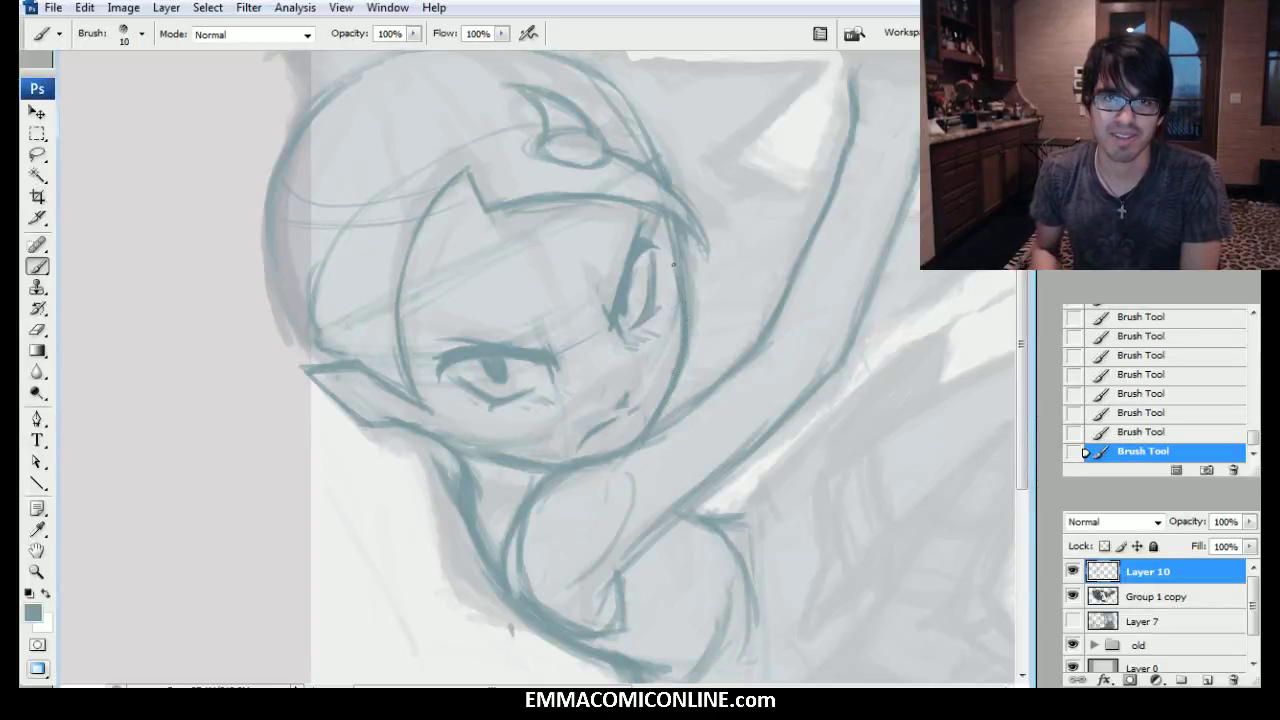
Thin the jaw line under the chin with the eraser.
mouse_move(560, 455)
mouse_down()
mouse_move(525, 455)
mouse_move(522, 470)
mouse_up()
mouse_move(540, 470)
mouse_down()
mouse_move(474, 434)
mouse_move(500, 448)
mouse_move(478, 450)
mouse_up()
mouse_move(478, 450)
mouse_down()
mouse_move(519, 467)
mouse_move(497, 465)
mouse_move(503, 479)
mouse_move(474, 450)
mouse_up()
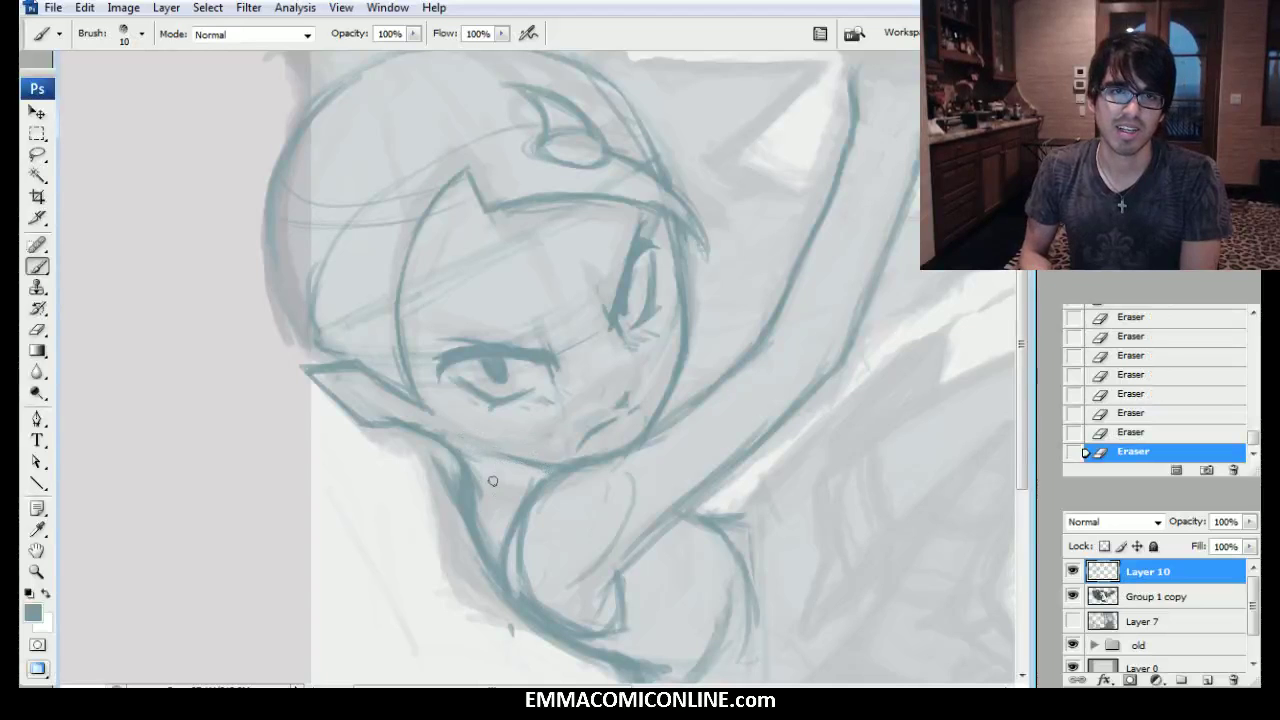
Strengthen the neck and lower ear lines with a size 20 brush, and sharpen the hairline's pointed tip beside the far temple.
key(])
mouse_move(478, 518)
mouse_down()
mouse_move(466, 462)
mouse_move(480, 510)
mouse_up()
drag(430, 434, 398, 425)
mouse_move(633, 203)
mouse_down()
mouse_move(701, 239)
mouse_move(686, 218)
mouse_up()
drag(660, 208, 696, 228)
mouse_move(672, 212)
mouse_down()
mouse_move(651, 176)
mouse_move(695, 235)
mouse_move(644, 261)
mouse_move(671, 159)
mouse_move(702, 254)
mouse_move(689, 237)
mouse_move(700, 228)
mouse_up()
drag(706, 230, 710, 198)
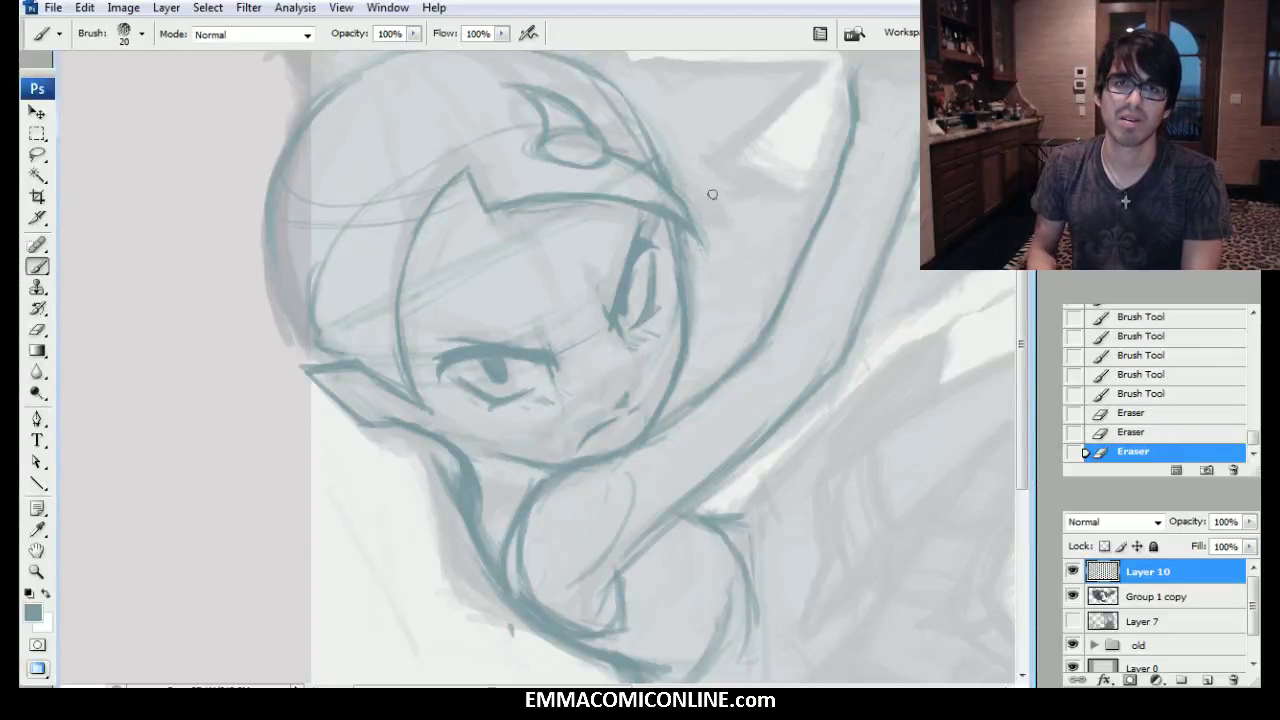
Sketch the hair strands behind the neck, from the ear's underside down to the shoulder, with a size 20 brush.
drag(569, 75, 591, 155)
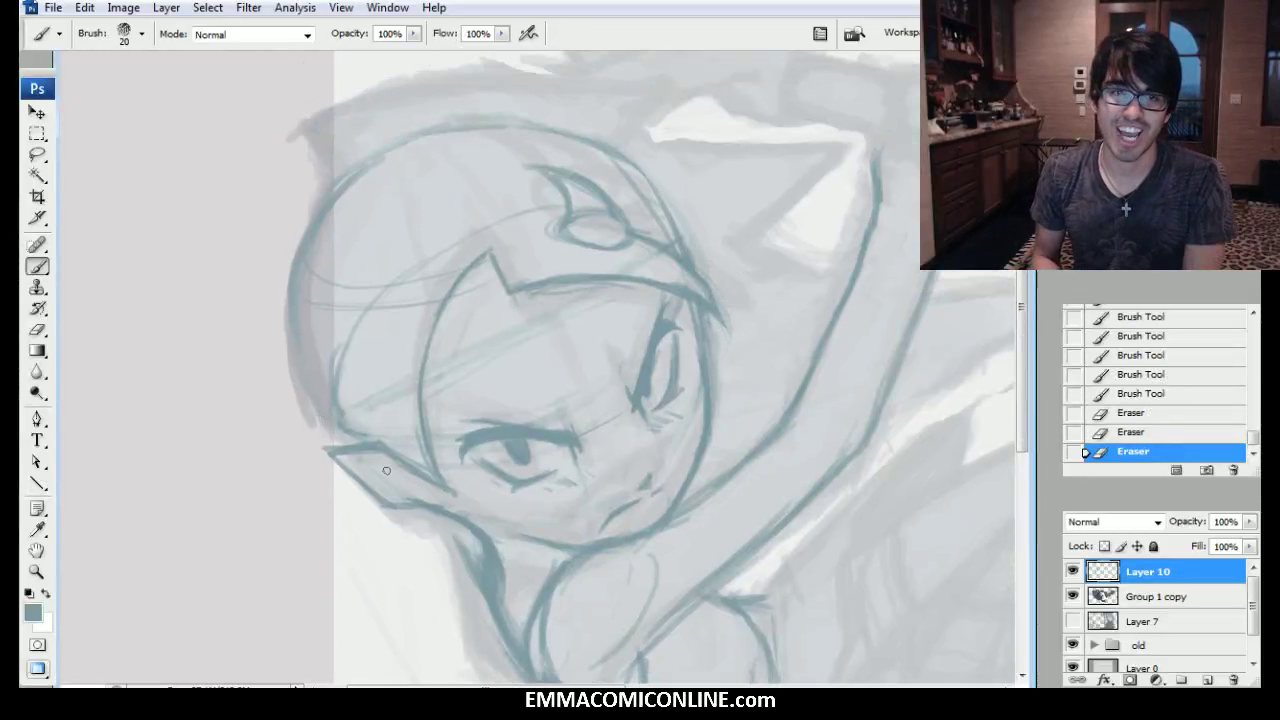
drag(470, 450, 493, 316)
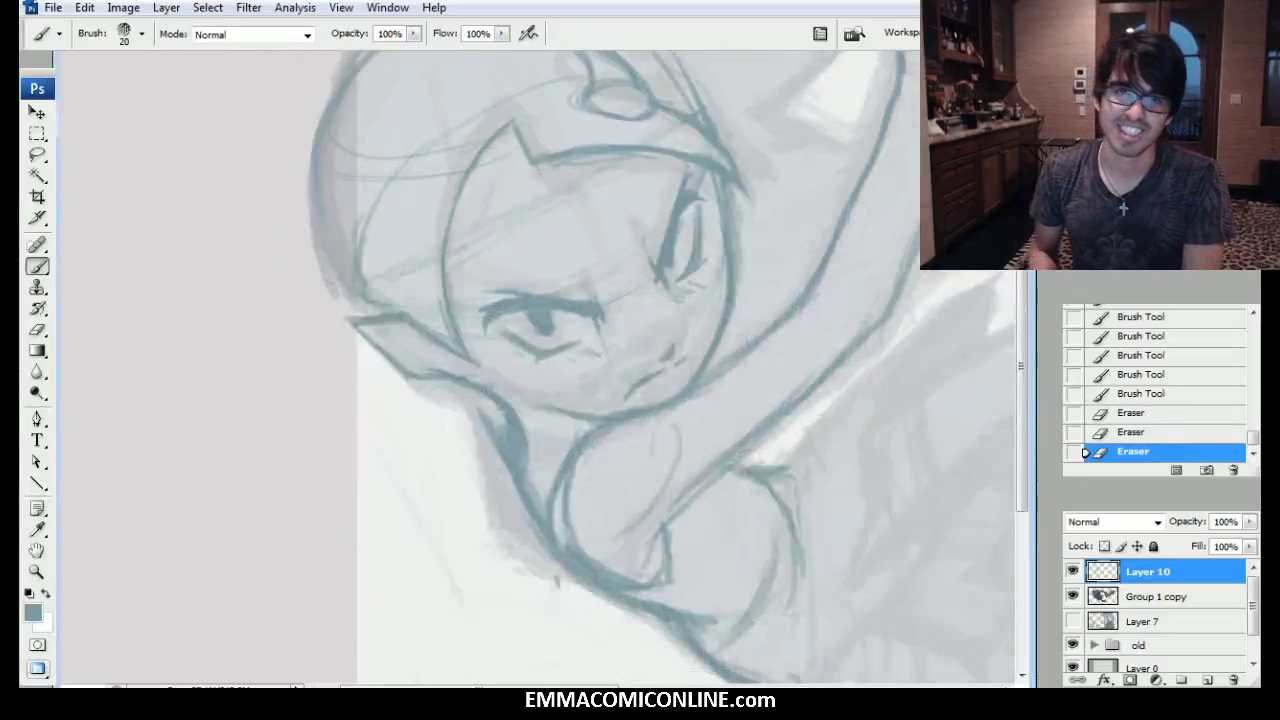
drag(526, 428, 524, 468)
drag(514, 440, 524, 505)
drag(469, 411, 450, 396)
drag(525, 511, 470, 429)
mouse_move(492, 478)
mouse_down()
mouse_move(436, 392)
mouse_move(420, 391)
mouse_up()
drag(468, 428, 383, 380)
mouse_move(448, 420)
mouse_down()
mouse_move(370, 364)
mouse_move(438, 416)
mouse_up()
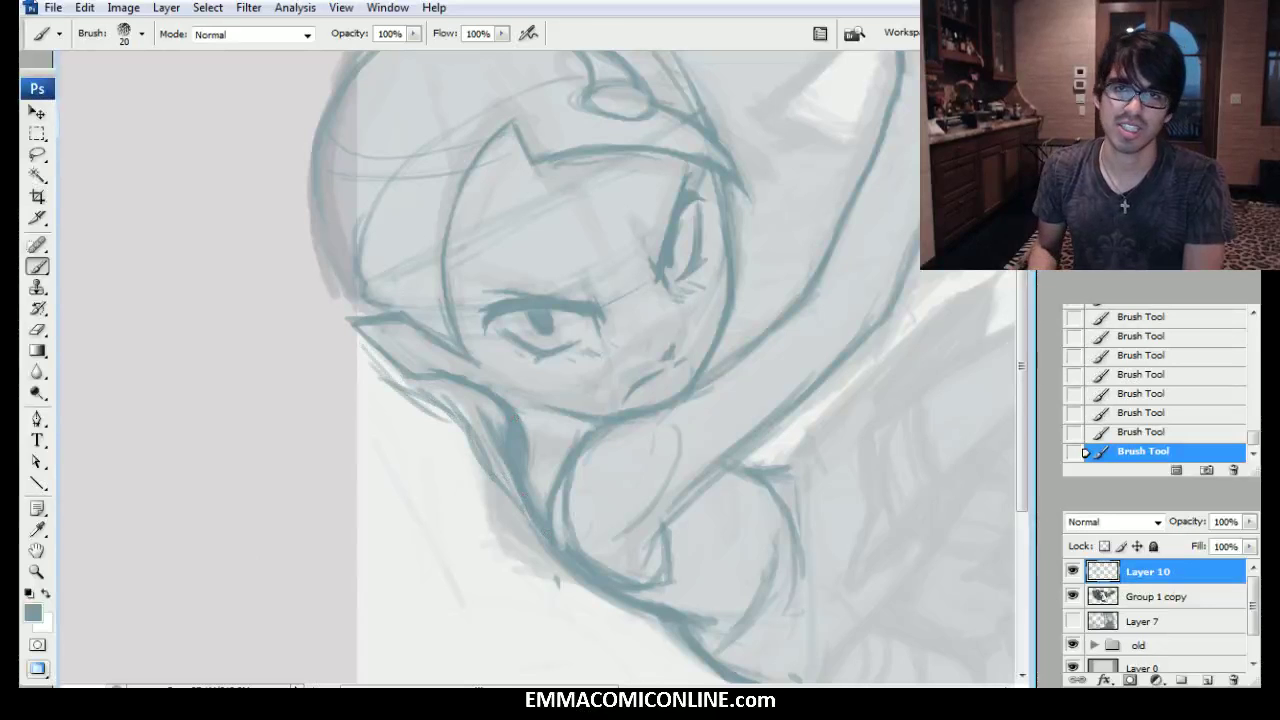
scroll(640, 368, right, 1)
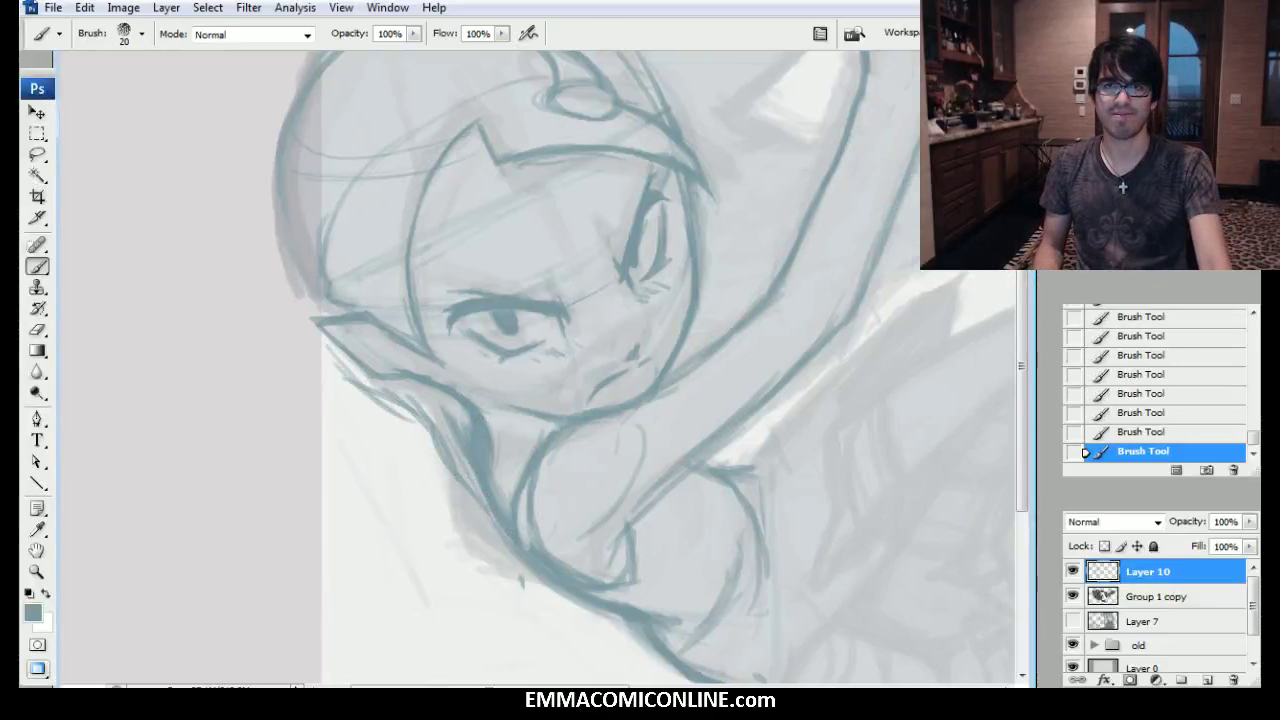
Flip the canvas back horizontally and draw the hair's outer outline from the nape around the back to the crown.
key(ctrl+shift+h)
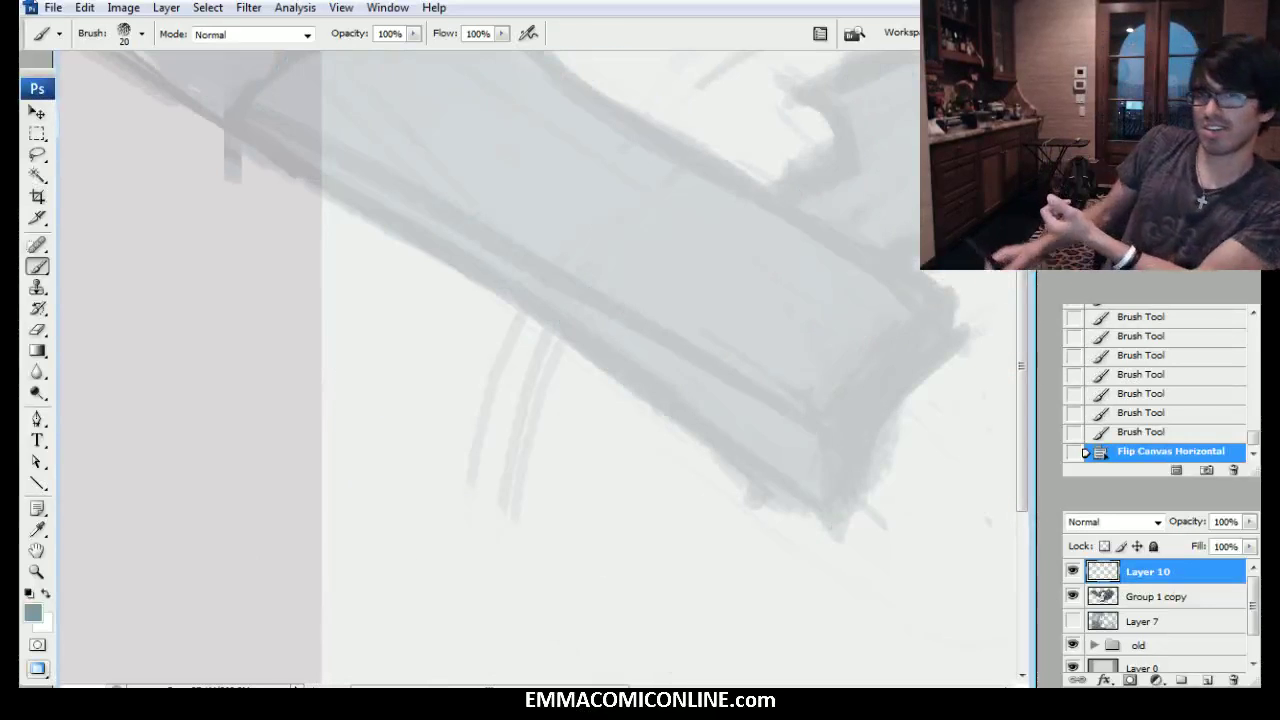
drag(640, 368, 345, 413)
drag(900, 400, 100, 490)
drag(787, 489, 853, 432)
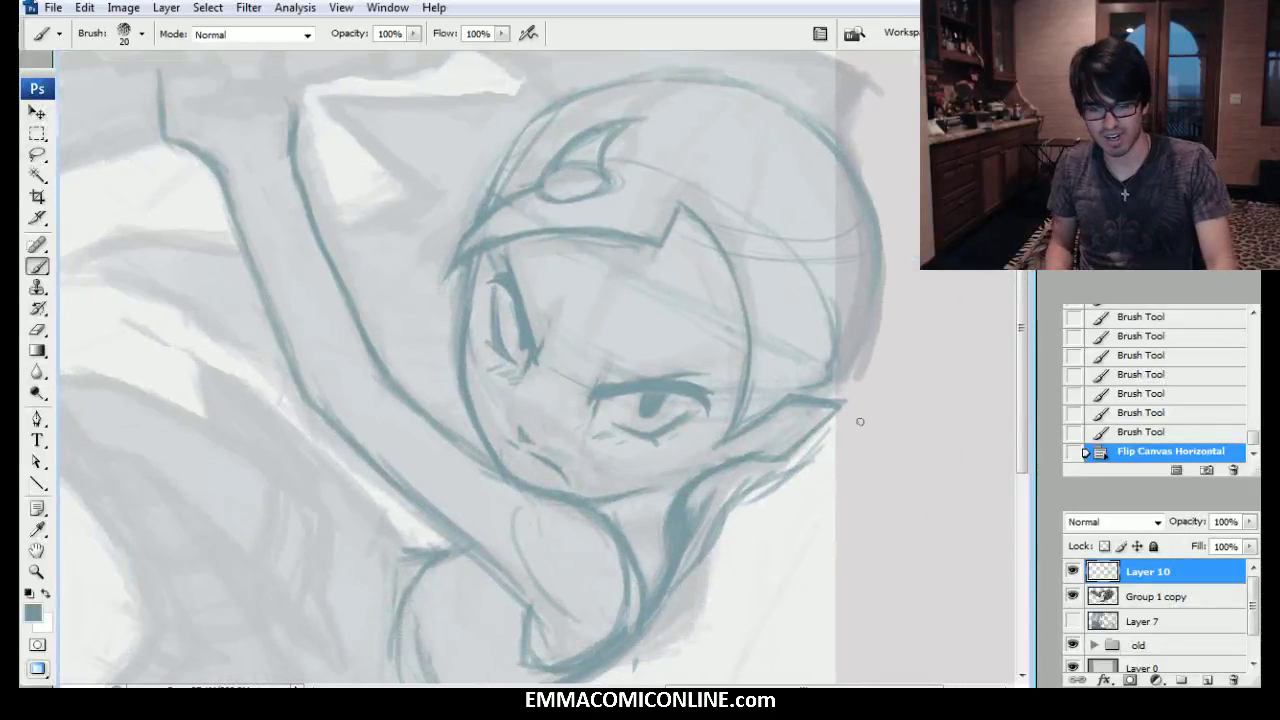
drag(744, 502, 790, 472)
drag(775, 475, 826, 430)
mouse_move(775, 470)
mouse_down()
mouse_move(826, 428)
mouse_move(888, 305)
mouse_up()
drag(862, 372, 890, 240)
drag(888, 310, 870, 175)
mouse_move(880, 235)
mouse_down()
mouse_move(849, 136)
mouse_move(889, 202)
mouse_move(910, 178)
mouse_move(880, 152)
mouse_move(898, 177)
mouse_move(762, 106)
mouse_move(839, 133)
mouse_move(702, 105)
mouse_up()
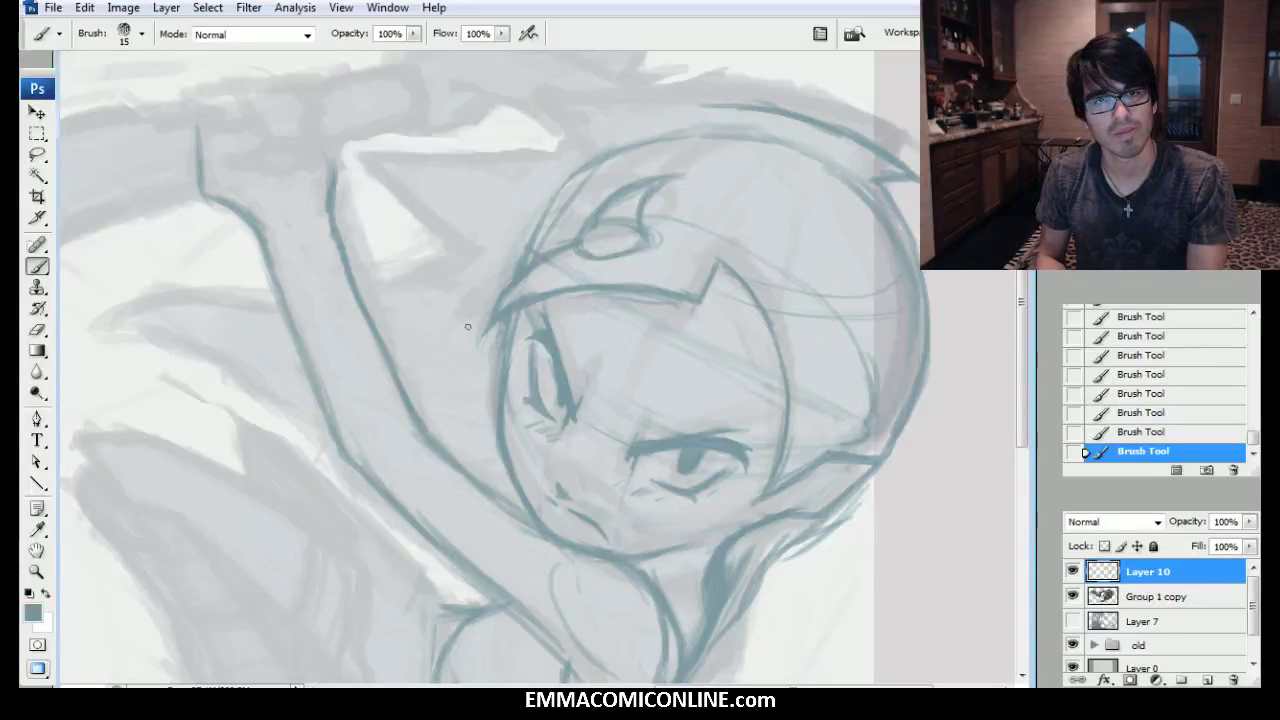
Draw the spiky front locks and the top outline of the hair with a size 15 brush.
mouse_move(470, 328)
mouse_down()
mouse_move(418, 272)
mouse_move(458, 268)
mouse_move(410, 260)
mouse_move(432, 234)
mouse_move(408, 199)
mouse_up()
mouse_move(464, 256)
mouse_down()
mouse_move(372, 162)
mouse_move(540, 155)
mouse_move(555, 141)
mouse_move(572, 153)
mouse_move(552, 108)
mouse_up()
drag(540, 100, 700, 116)
mouse_move(618, 122)
mouse_down()
mouse_move(756, 116)
mouse_move(806, 128)
mouse_up()
drag(725, 117, 860, 148)
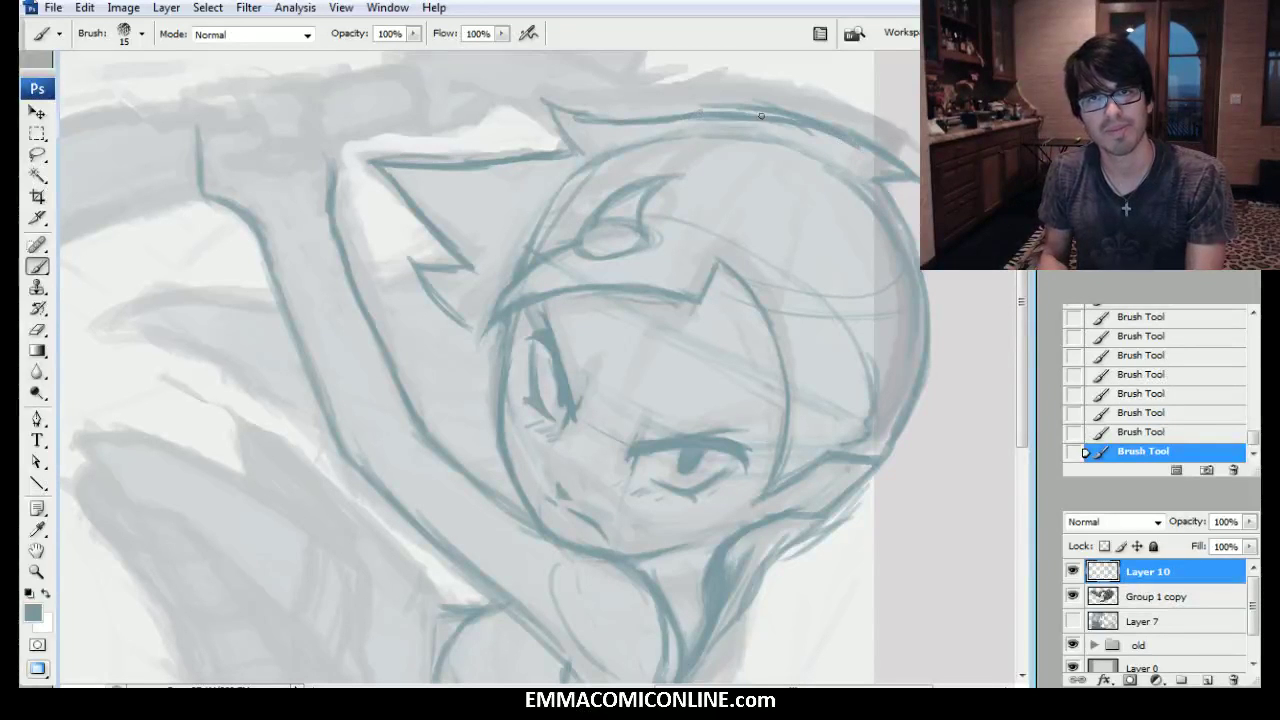
drag(698, 106, 790, 108)
drag(750, 112, 880, 146)
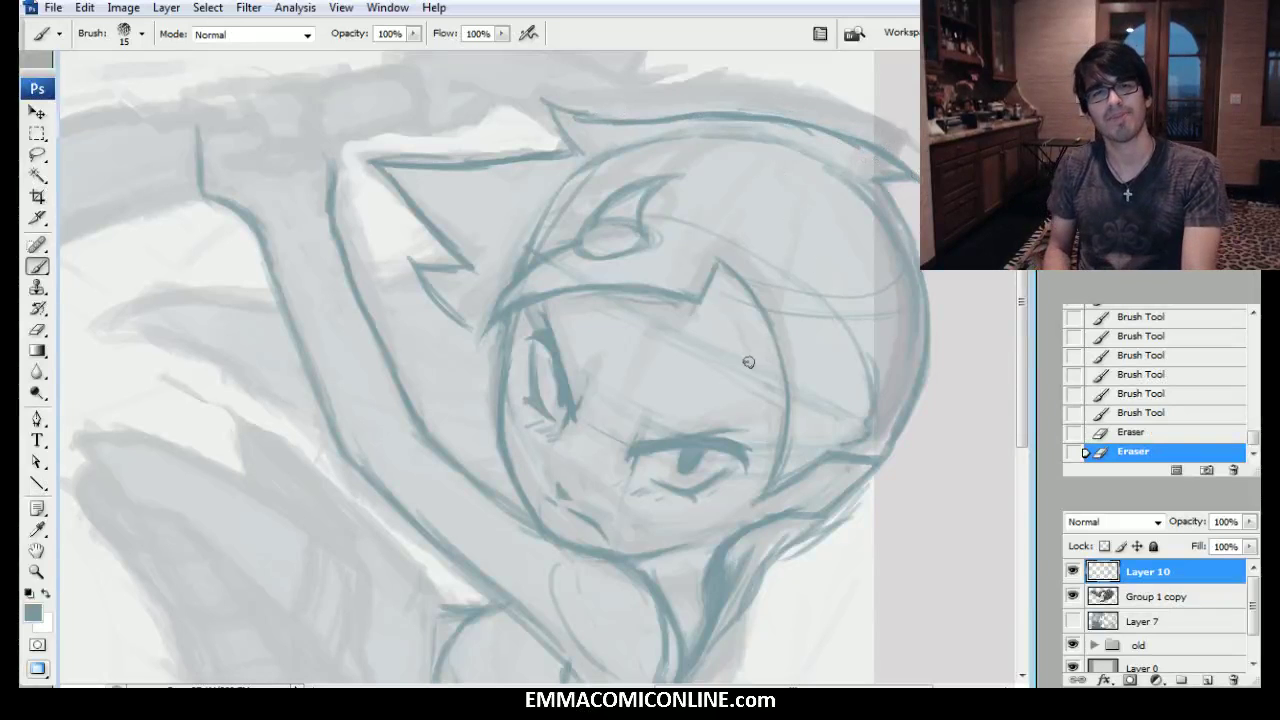
Erase the old skull outline and construction lines inside the hair with a larger eraser.
key(bracketright)
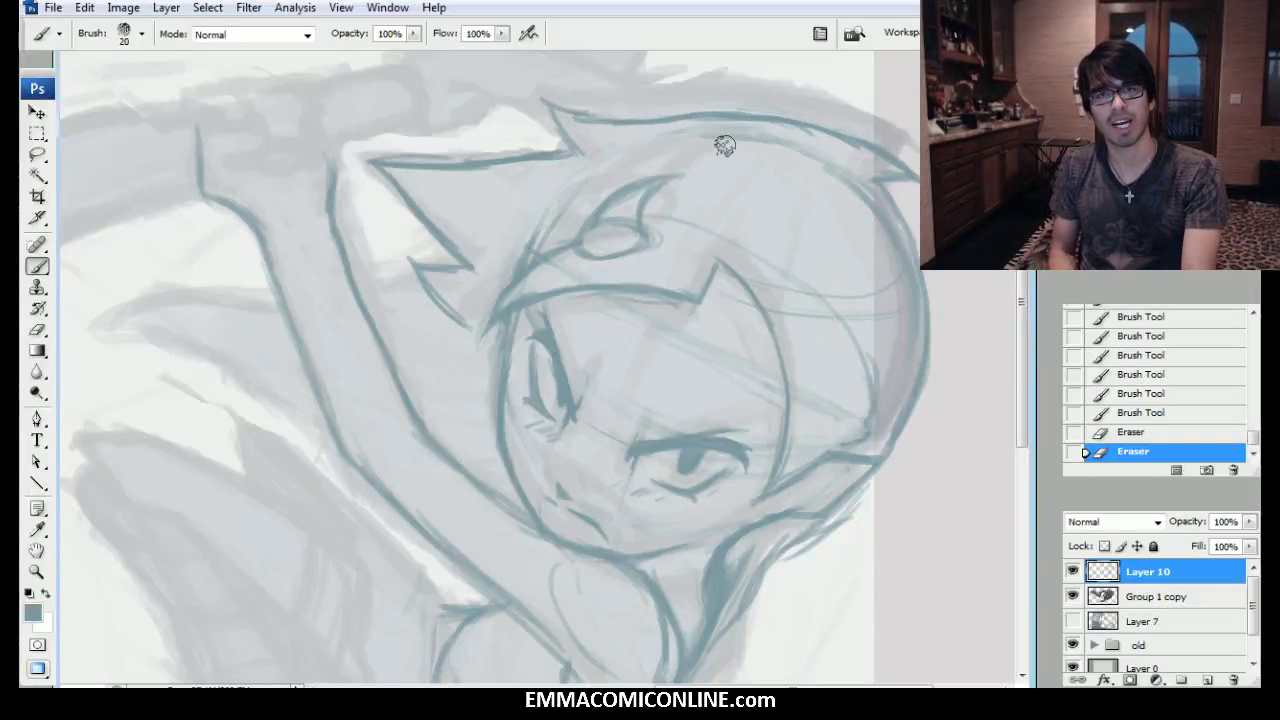
drag(840, 175, 886, 226)
drag(870, 354, 862, 428)
mouse_move(846, 324)
mouse_down()
mouse_move(814, 283)
mouse_move(821, 266)
mouse_move(742, 235)
mouse_up()
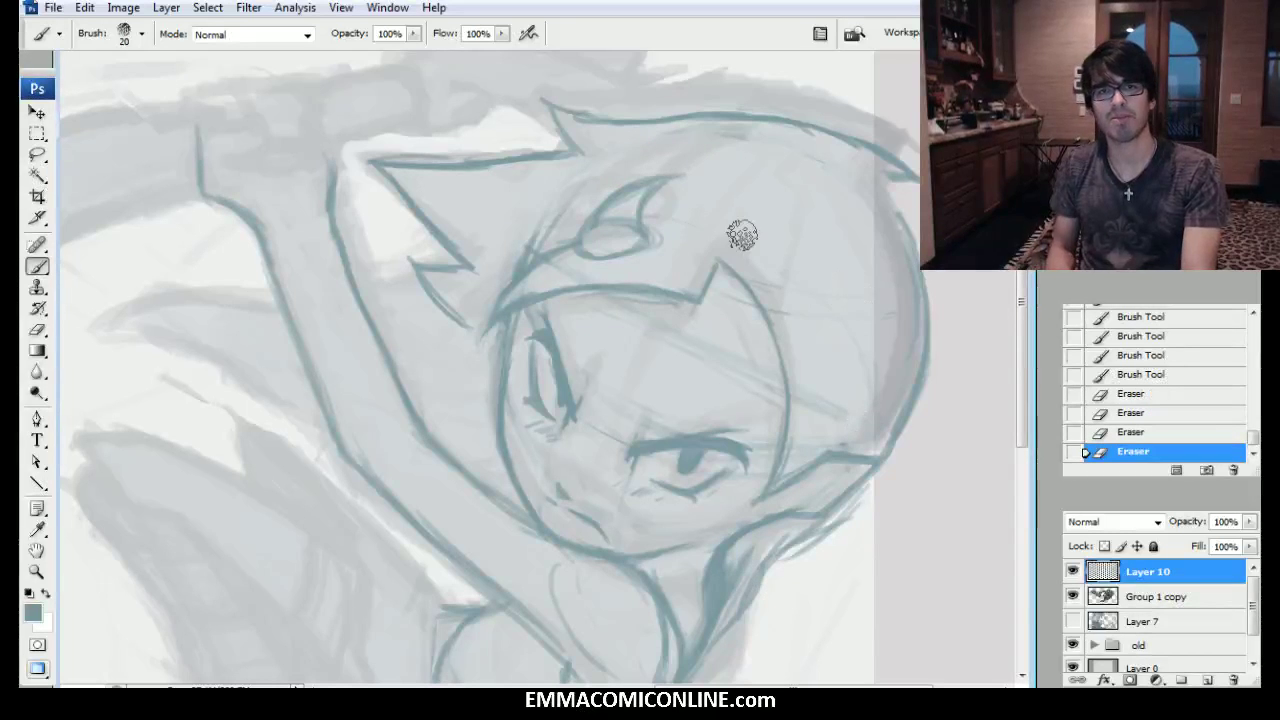
Redraw the horn and its round base with a size 20 brush, and touch up the hair outline behind the head.
mouse_move(627, 203)
mouse_down()
mouse_move(640, 234)
mouse_move(601, 251)
mouse_move(628, 222)
mouse_up()
mouse_move(636, 232)
mouse_down()
mouse_move(600, 254)
mouse_move(655, 178)
mouse_up()
drag(655, 180, 592, 222)
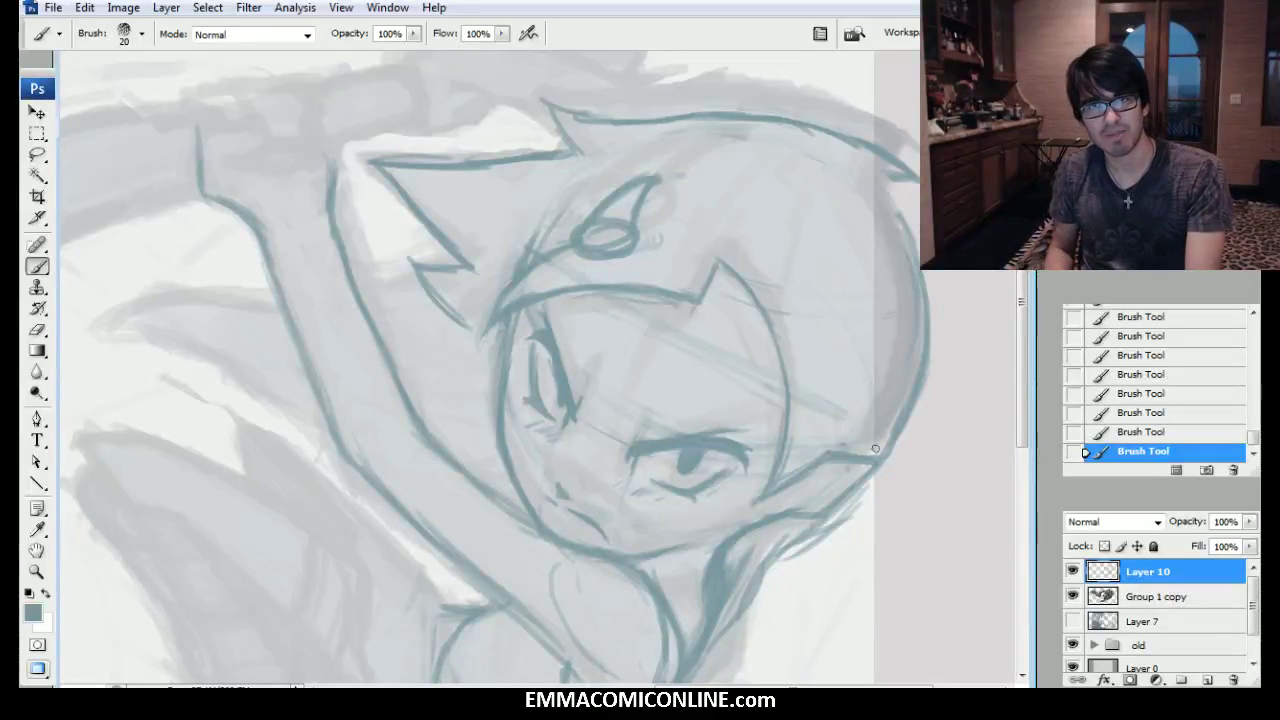
drag(907, 253, 893, 178)
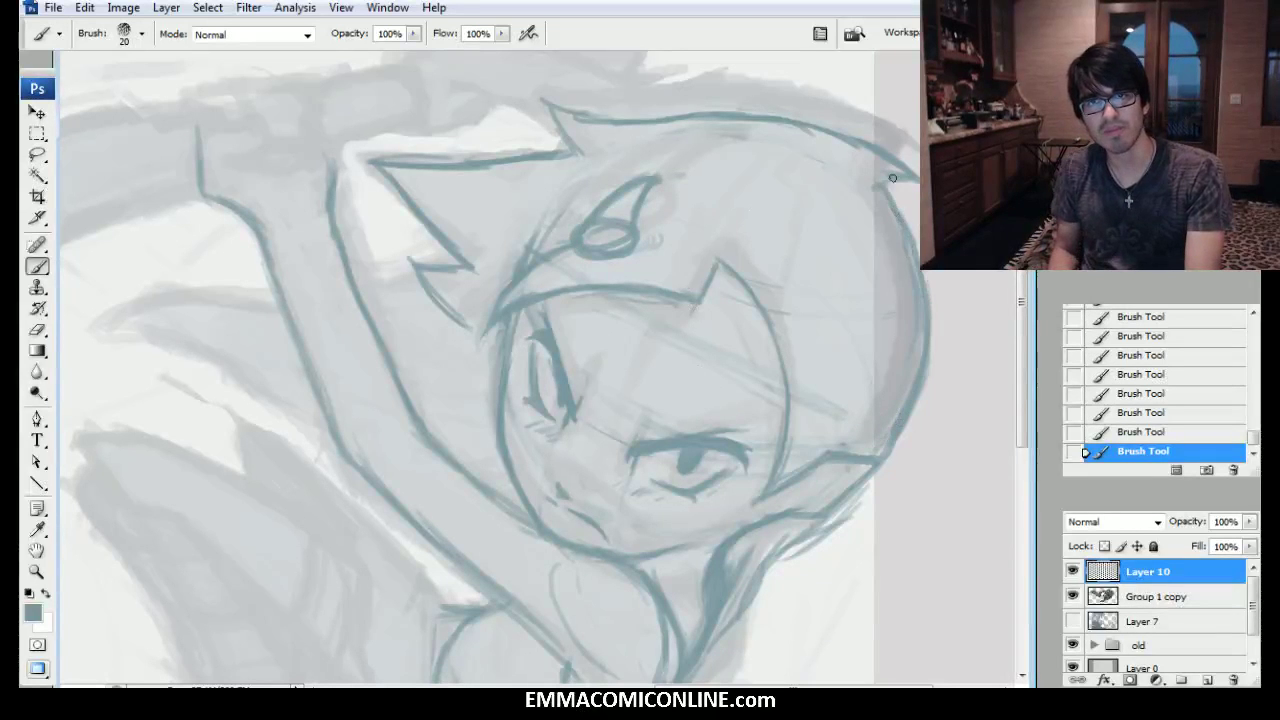
Lasso the hair and horn lines, scale them to 97.9%, shift them slightly left and down, and deselect.
key(ctrl+minus)
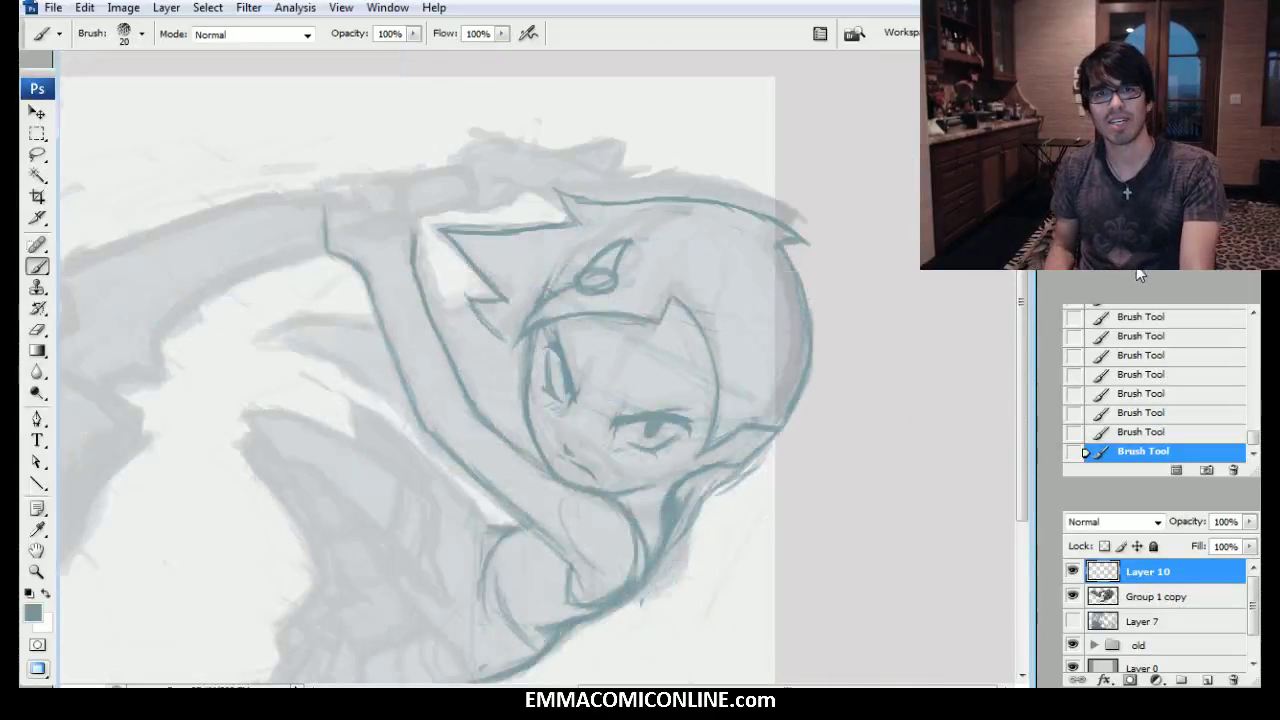
mouse_move(540, 398)
mouse_down()
mouse_move(550, 270)
mouse_move(632, 258)
mouse_move(712, 358)
mouse_move(768, 372)
mouse_move(815, 358)
mouse_move(575, 82)
mouse_move(428, 192)
mouse_move(516, 302)
mouse_up()
key(l)
mouse_move(432, 162)
mouse_down()
mouse_move(434, 226)
mouse_move(426, 172)
mouse_up()
key(ctrl+t)
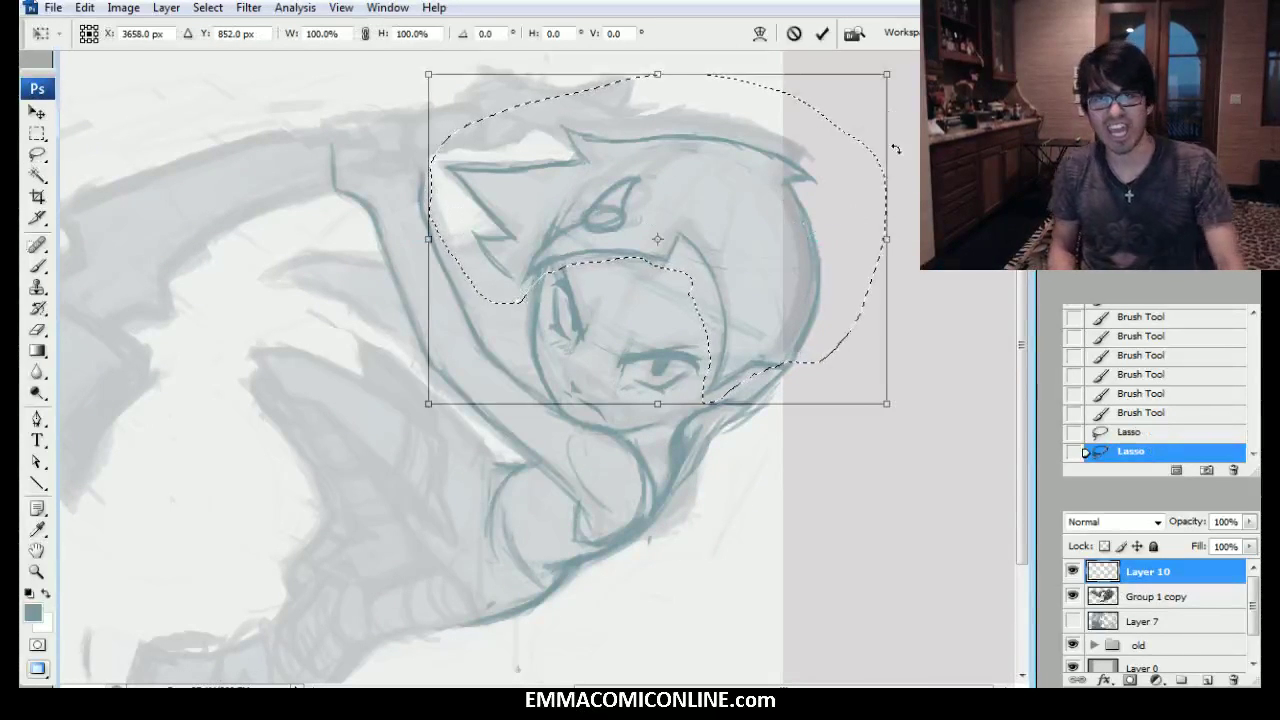
drag(885, 78, 852, 155)
key(Left)
key(Left)
key(Left)
key(Left)
key(Down)
key(Down)
key(Down)
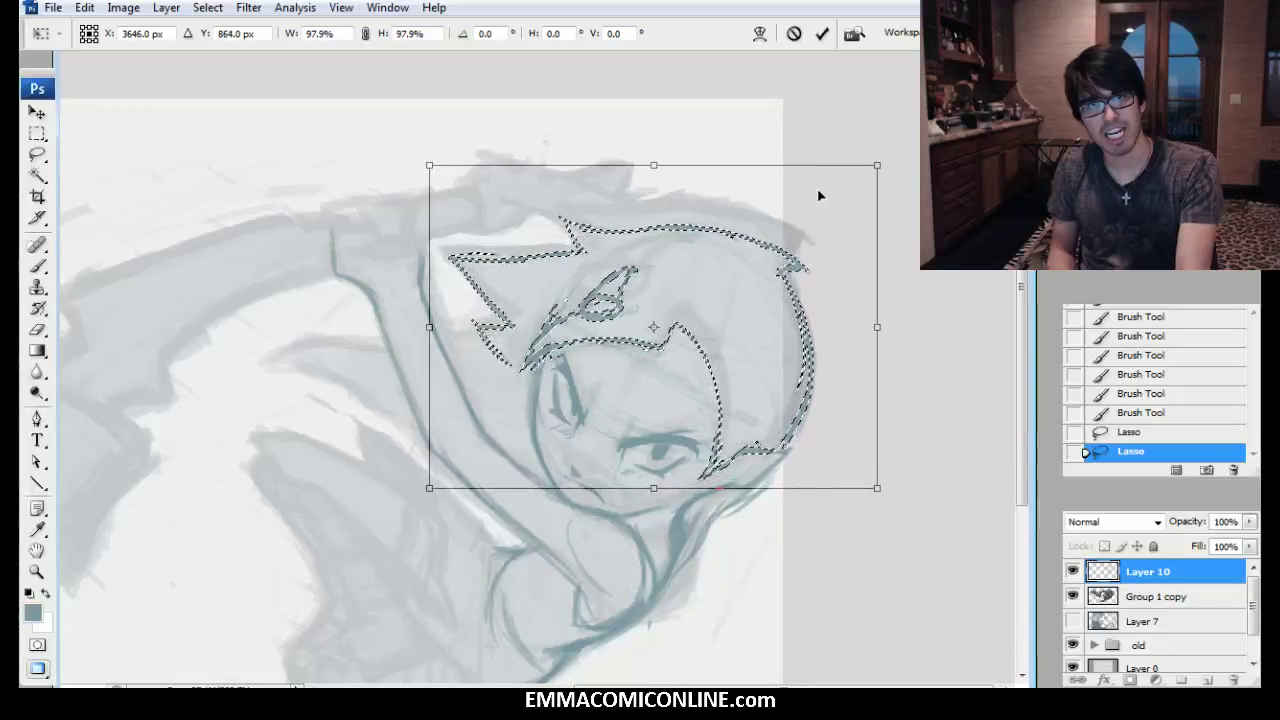
key(Return)
key(Up)
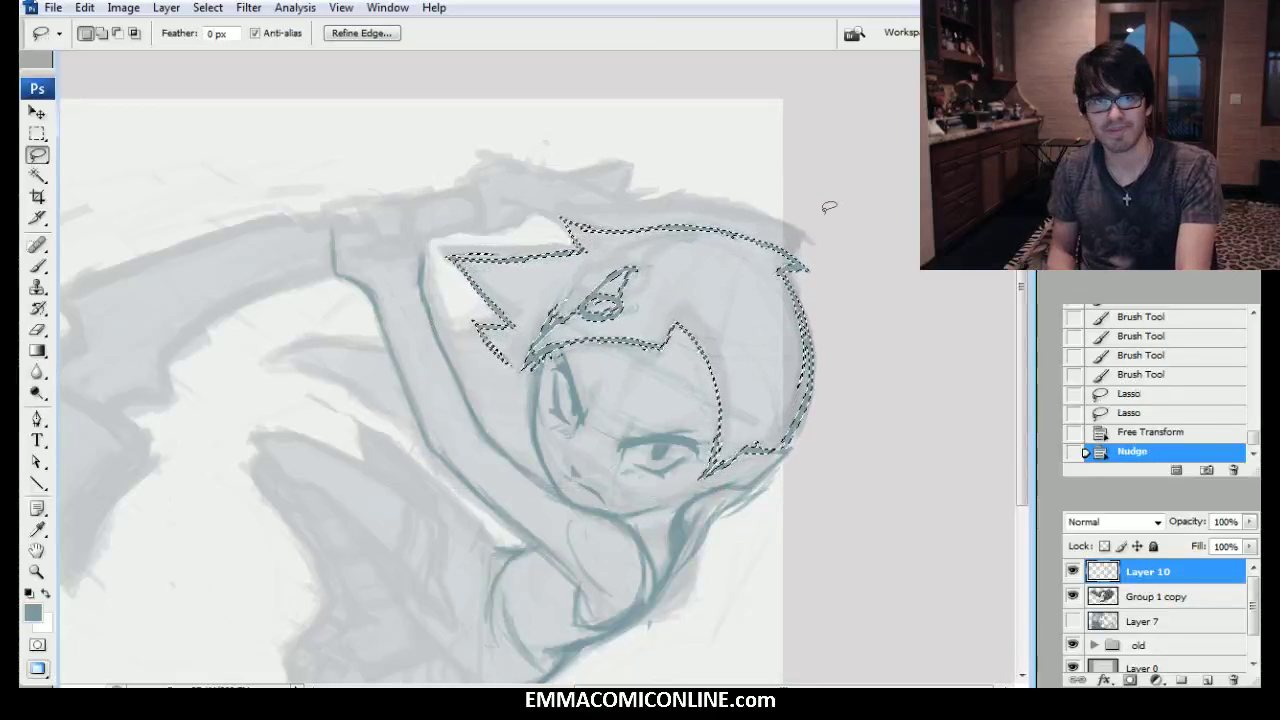
key(ctrl+d)
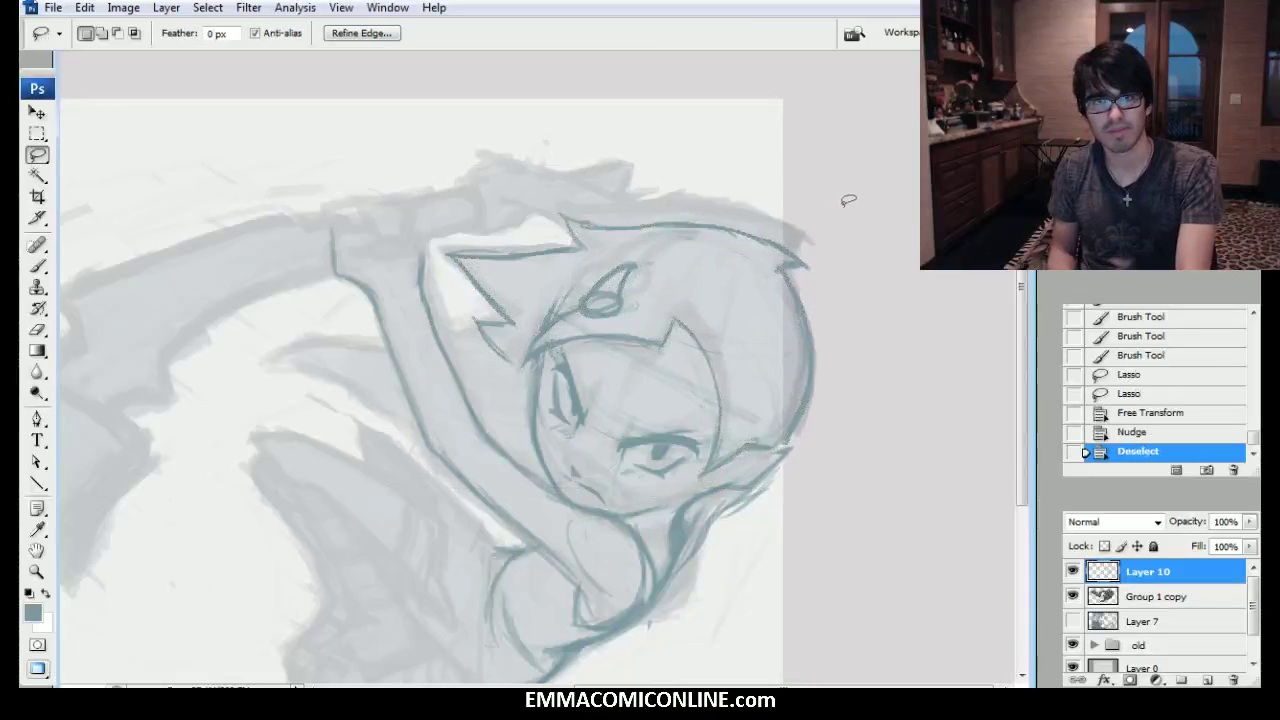
Redraw the hairline notch and the curve down beside the near eye with a size 15 brush.
key(b)
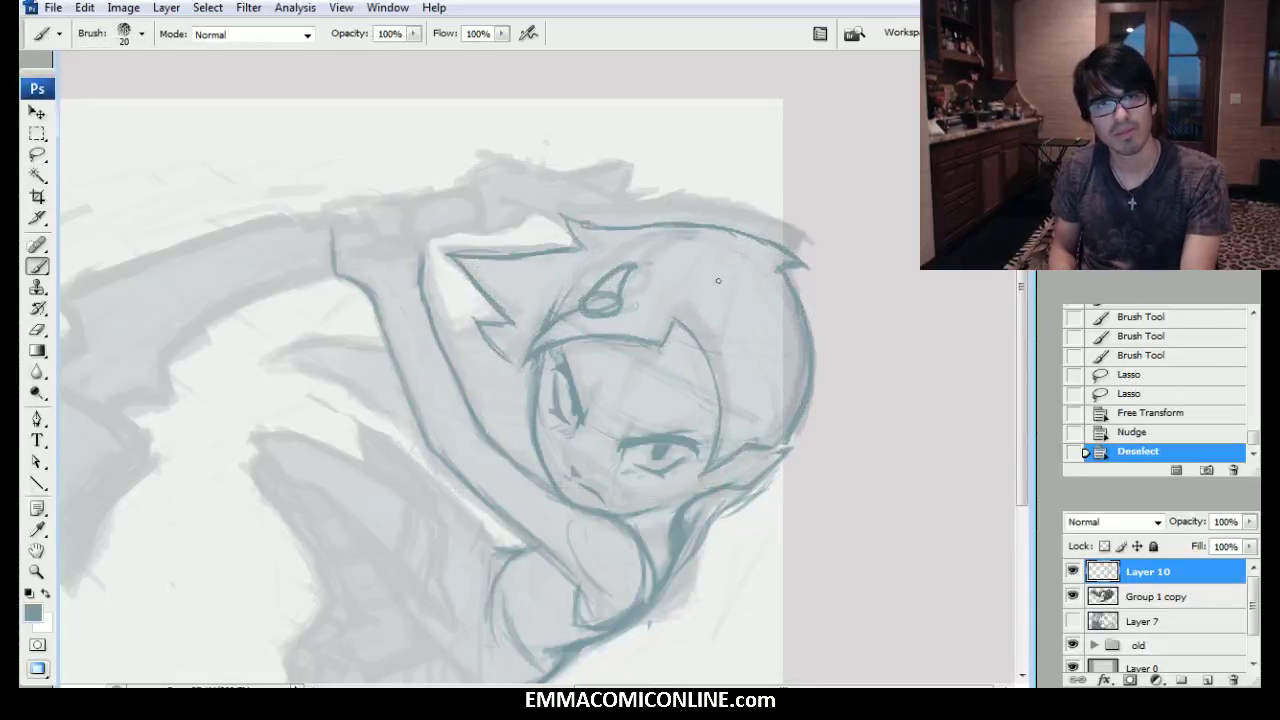
drag(660, 340, 722, 408)
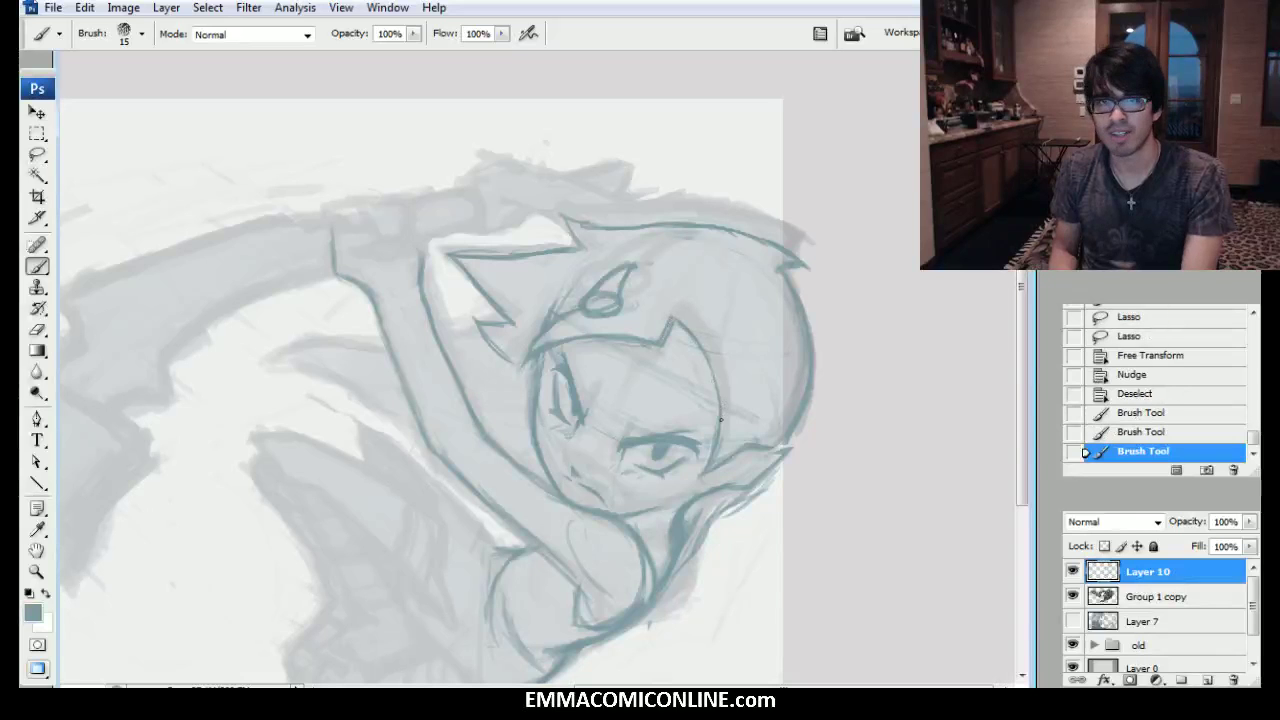
drag(709, 361, 711, 373)
drag(711, 373, 718, 400)
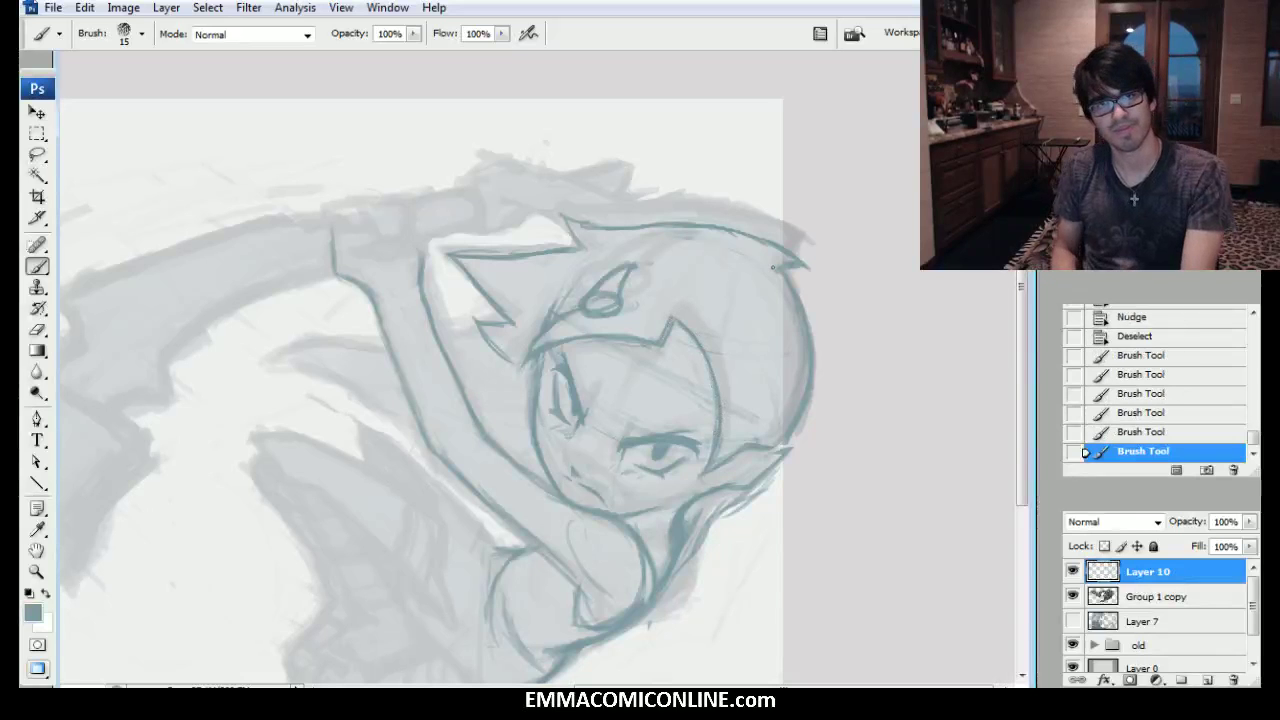
Redraw the back-of-head outline past the ear tip and down toward the nape with a size 20 brush.
mouse_move(799, 414)
mouse_down()
mouse_move(776, 449)
mouse_move(787, 455)
mouse_up()
drag(780, 463, 742, 502)
key(])
drag(786, 440, 774, 463)
drag(772, 466, 731, 510)
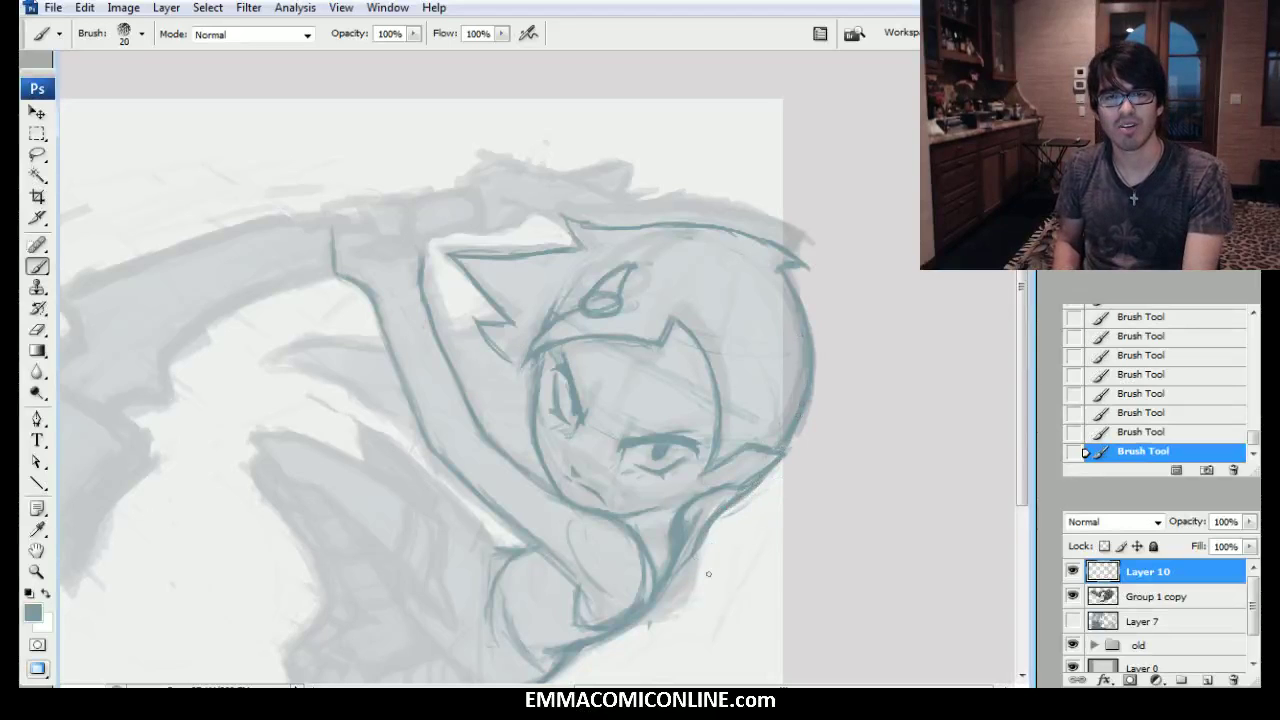
mouse_move(708, 525)
mouse_down()
mouse_move(686, 562)
mouse_move(734, 461)
mouse_up()
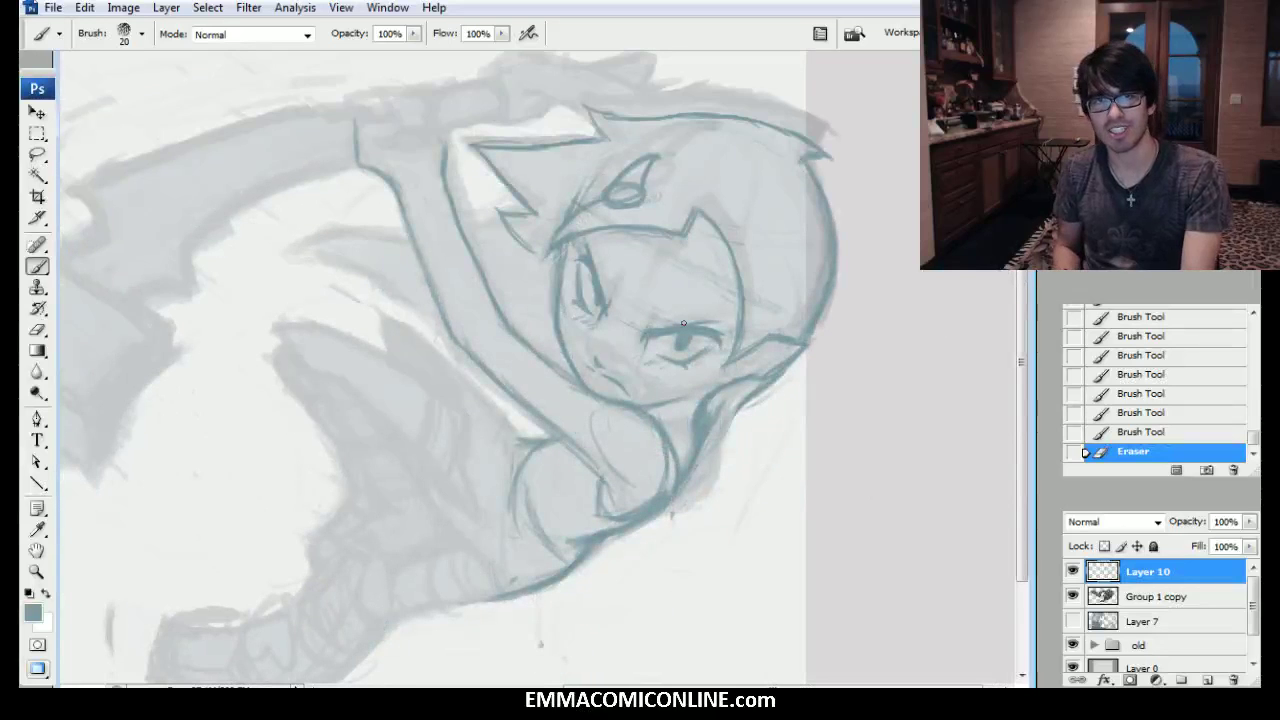
Draw the hair edge behind the neck, running from below the ear down to the shoulder.
drag(735, 404, 720, 462)
drag(738, 412, 696, 494)
mouse_move(720, 442)
mouse_down()
mouse_move(659, 508)
mouse_move(704, 470)
mouse_up()
mouse_move(742, 404)
mouse_down()
mouse_move(723, 435)
mouse_move(771, 373)
mouse_move(708, 430)
mouse_up()
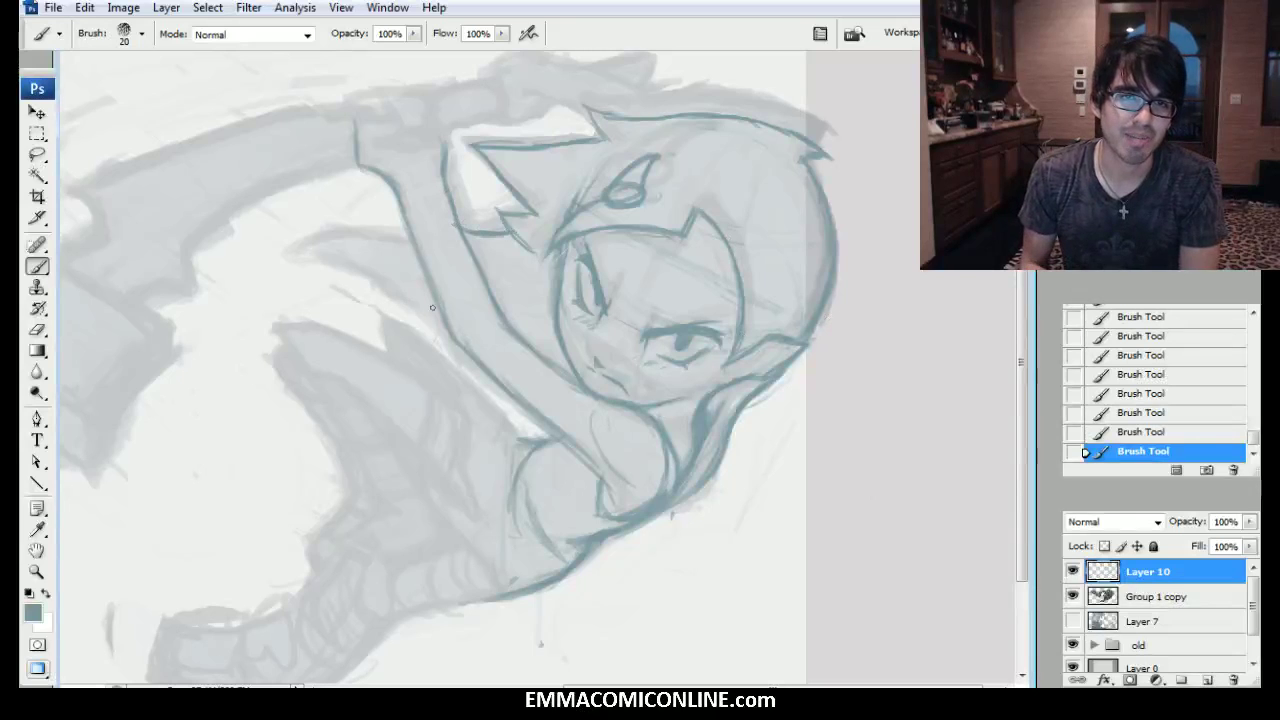
Erase the stray line between the raised arm and the front hair, and darken the hair behind the neck.
mouse_move(432, 308)
mouse_down()
mouse_move(336, 248)
mouse_move(404, 239)
mouse_move(430, 315)
mouse_move(390, 228)
mouse_move(404, 248)
mouse_move(394, 281)
mouse_move(374, 266)
mouse_move(377, 244)
mouse_move(417, 277)
mouse_up()
key(e)
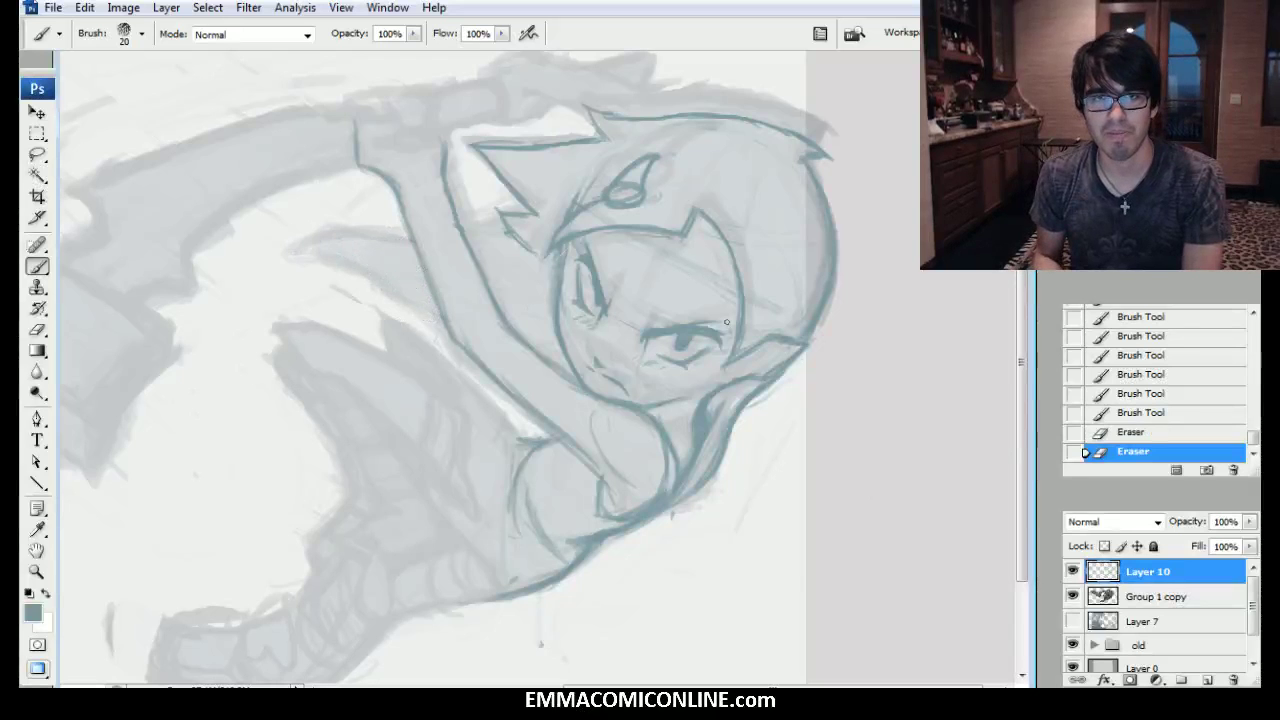
mouse_move(677, 490)
mouse_down()
mouse_move(724, 446)
mouse_move(696, 482)
mouse_move(708, 479)
mouse_move(716, 437)
mouse_move(707, 495)
mouse_move(731, 469)
mouse_move(684, 553)
mouse_move(728, 398)
mouse_up()
mouse_move(710, 448)
mouse_down()
mouse_move(739, 390)
mouse_move(715, 432)
mouse_move(715, 395)
mouse_move(703, 447)
mouse_move(712, 420)
mouse_move(670, 481)
mouse_move(729, 405)
mouse_up()
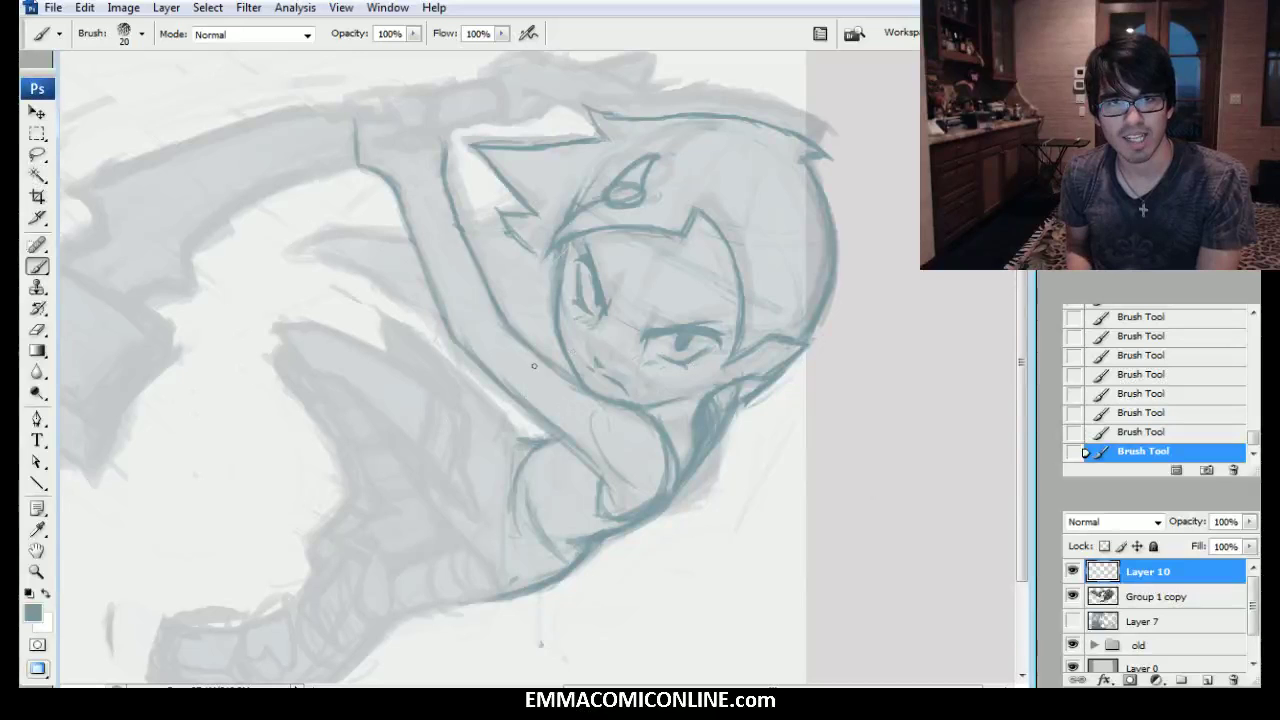
Try long strokes from the face across the arm, and erase most of them along with the old front hair spikes.
drag(516, 409, 385, 500)
mouse_move(385, 500)
mouse_down()
mouse_move(484, 476)
mouse_move(408, 508)
mouse_up()
mouse_move(408, 457)
mouse_down()
mouse_move(370, 508)
mouse_move(496, 462)
mouse_move(437, 471)
mouse_move(511, 411)
mouse_move(536, 368)
mouse_up()
drag(540, 355, 555, 327)
drag(560, 262, 569, 233)
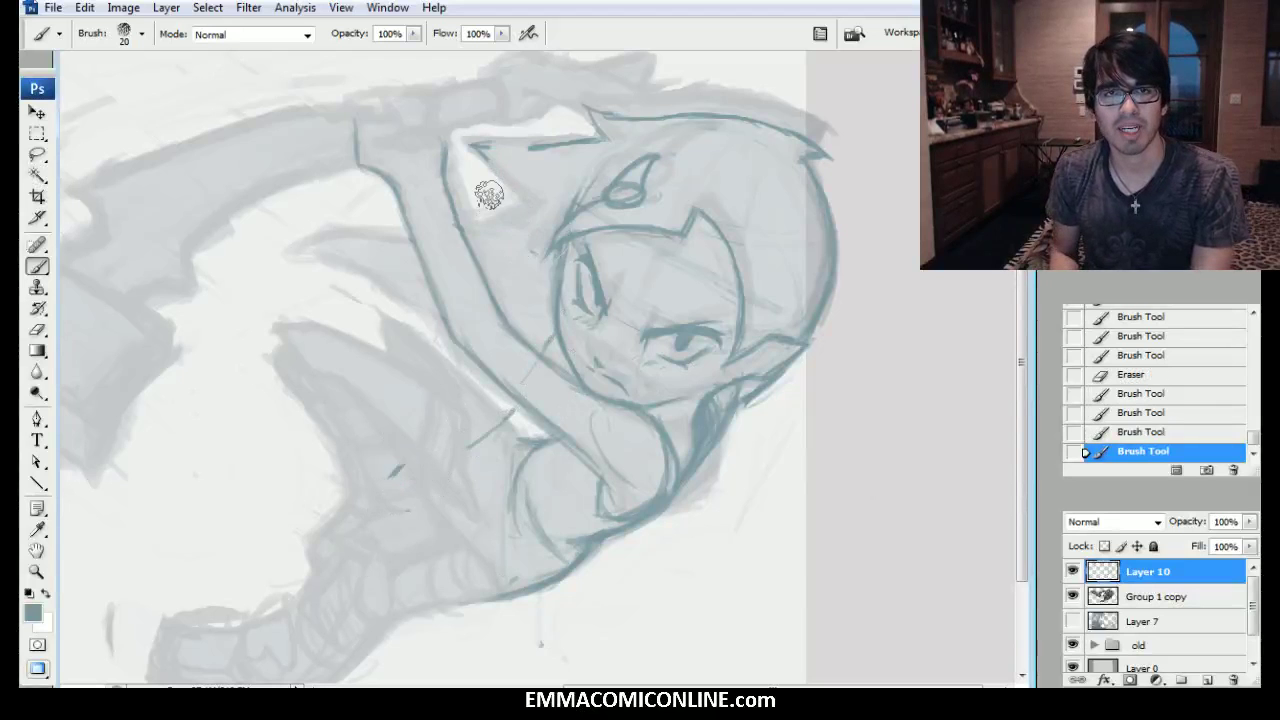
Redraw the front hair as a spike curving down toward the raised arm, joined to the tuft above the forehead.
drag(615, 116, 560, 143)
drag(676, 114, 606, 129)
drag(645, 121, 602, 129)
drag(630, 124, 557, 125)
mouse_move(565, 127)
mouse_down()
mouse_move(603, 144)
mouse_move(481, 238)
mouse_up()
mouse_move(530, 188)
mouse_down()
mouse_move(497, 216)
mouse_move(531, 233)
mouse_move(503, 233)
mouse_move(544, 238)
mouse_move(538, 255)
mouse_move(547, 240)
mouse_move(518, 326)
mouse_up()
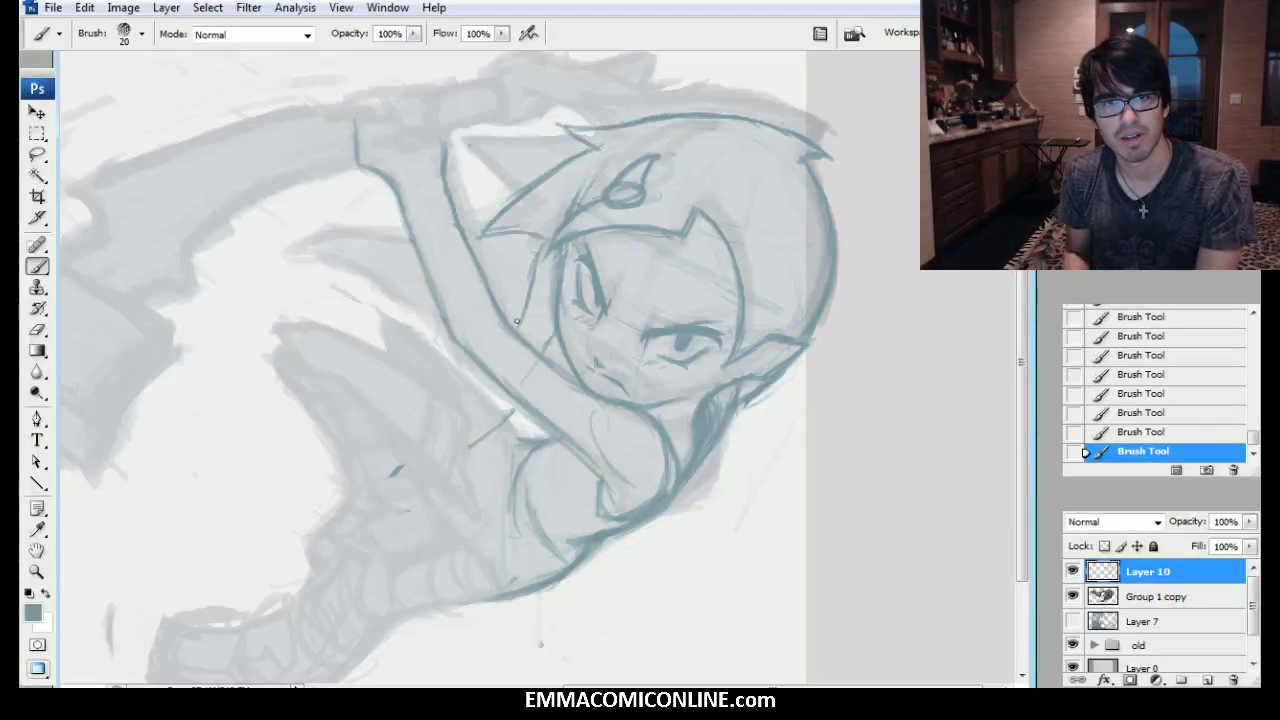
Draw the pointed hair lock hanging beside the face down to the raised arm.
mouse_move(550, 240)
mouse_down()
mouse_move(558, 295)
mouse_move(528, 311)
mouse_move(553, 289)
mouse_move(541, 352)
mouse_up()
mouse_move(546, 304)
mouse_down()
mouse_move(556, 374)
mouse_move(546, 340)
mouse_up()
drag(542, 250, 538, 270)
drag(526, 318, 524, 332)
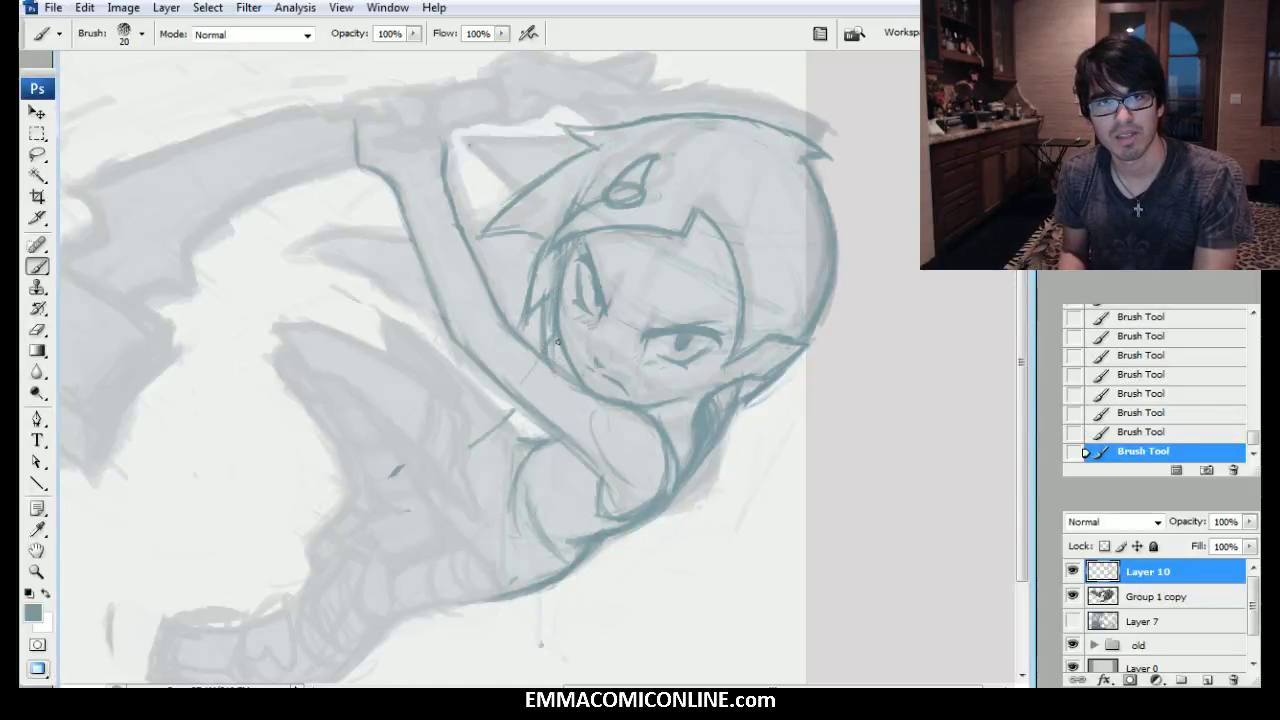
mouse_move(546, 306)
mouse_down()
mouse_move(549, 326)
mouse_move(555, 308)
mouse_up()
mouse_move(558, 298)
mouse_down()
mouse_move(567, 247)
mouse_move(552, 339)
mouse_up()
mouse_move(559, 256)
mouse_down()
mouse_move(549, 348)
mouse_move(528, 358)
mouse_up()
scroll(490, 366, left, 2)
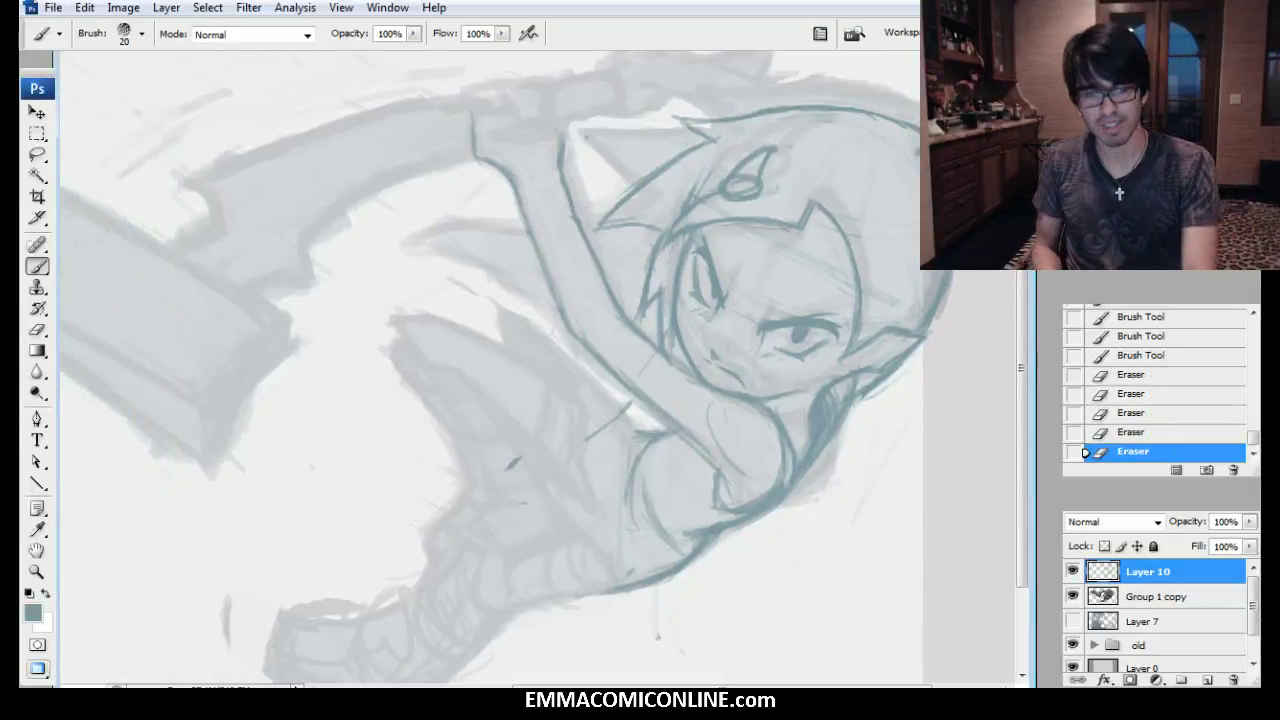
key(bracketleft)
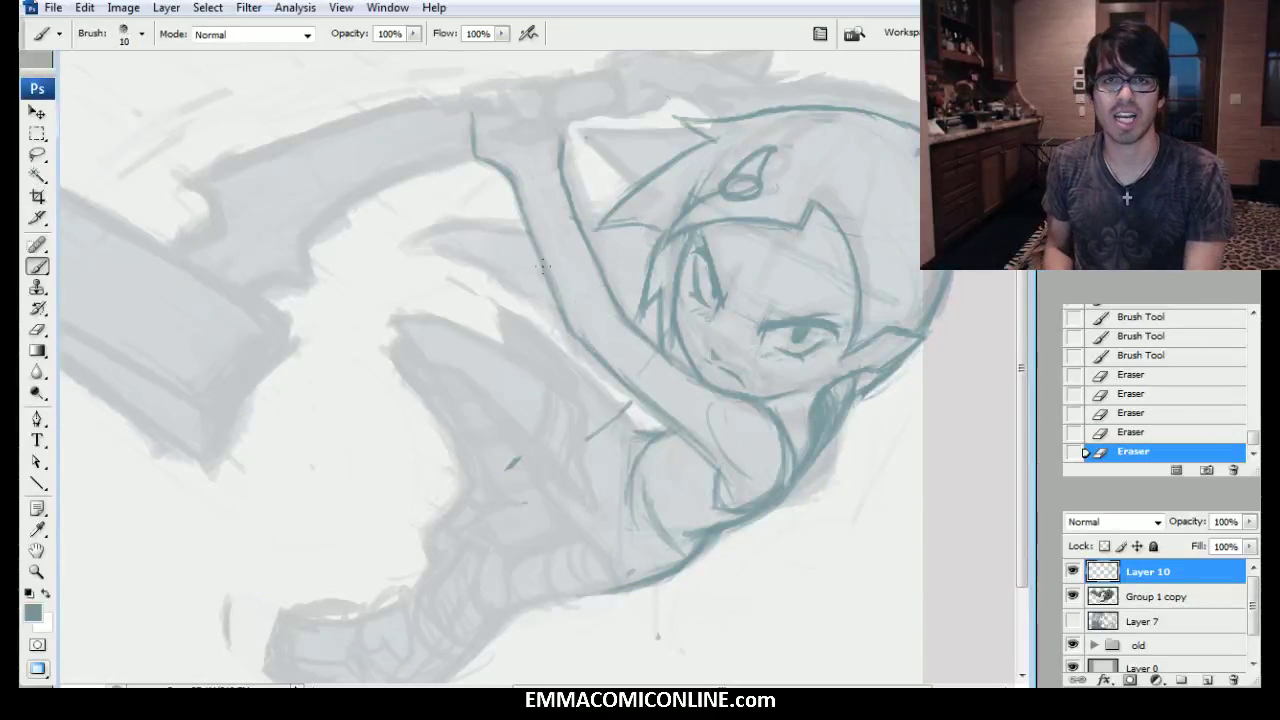
drag(693, 86, 558, 378)
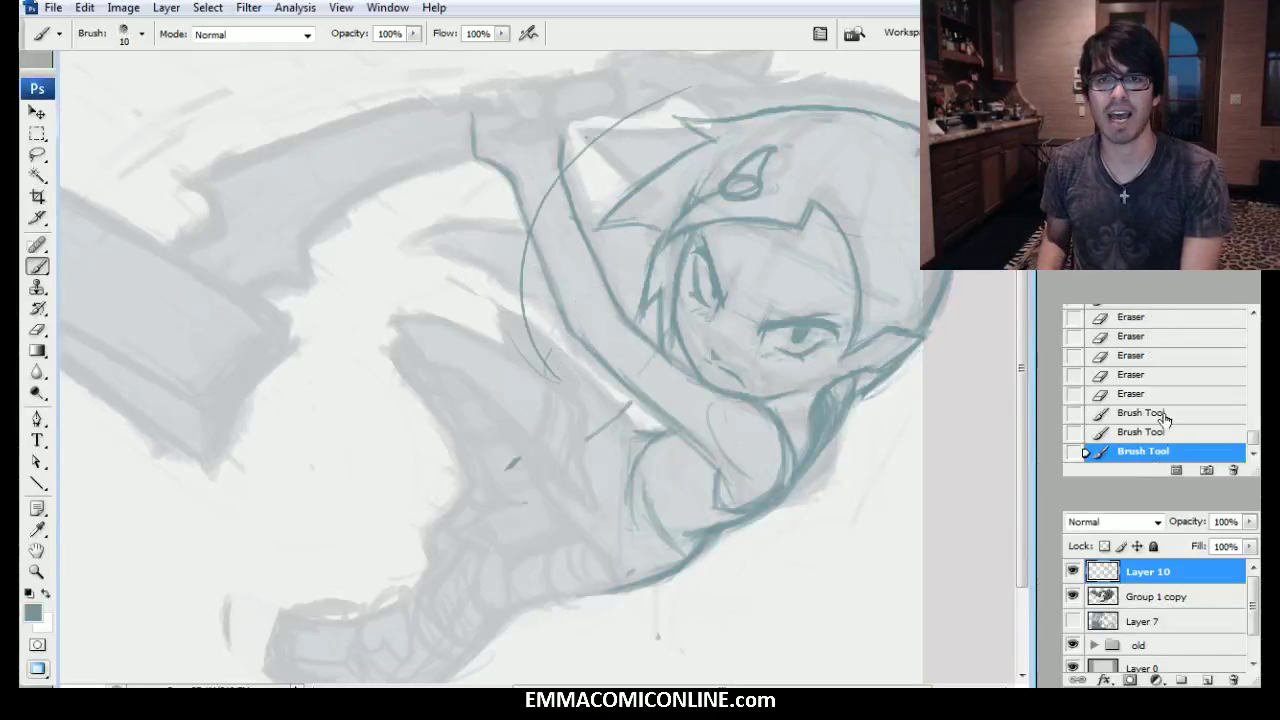
click(1157, 412)
click(1147, 376)
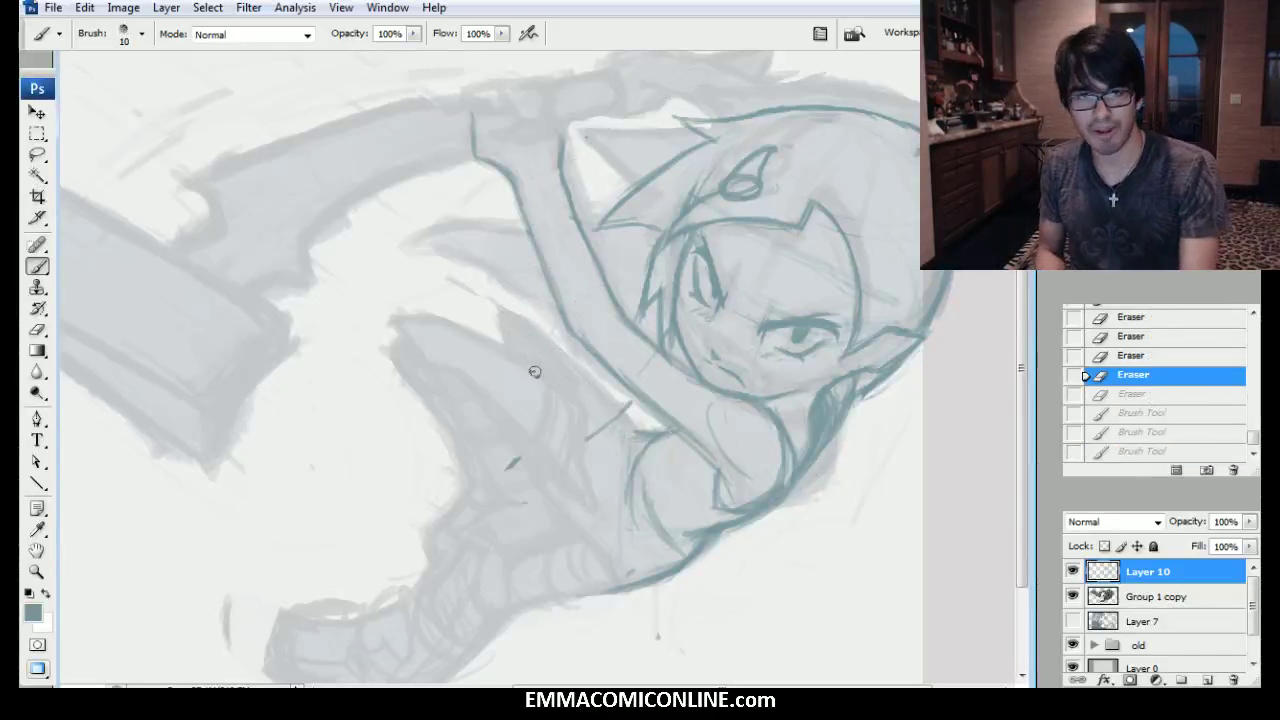
Erase the leftover guide line across the arm, and draw loose hair strands below the nape with a size 25 brush.
mouse_move(652, 355)
mouse_down()
mouse_move(591, 449)
mouse_move(586, 440)
mouse_up()
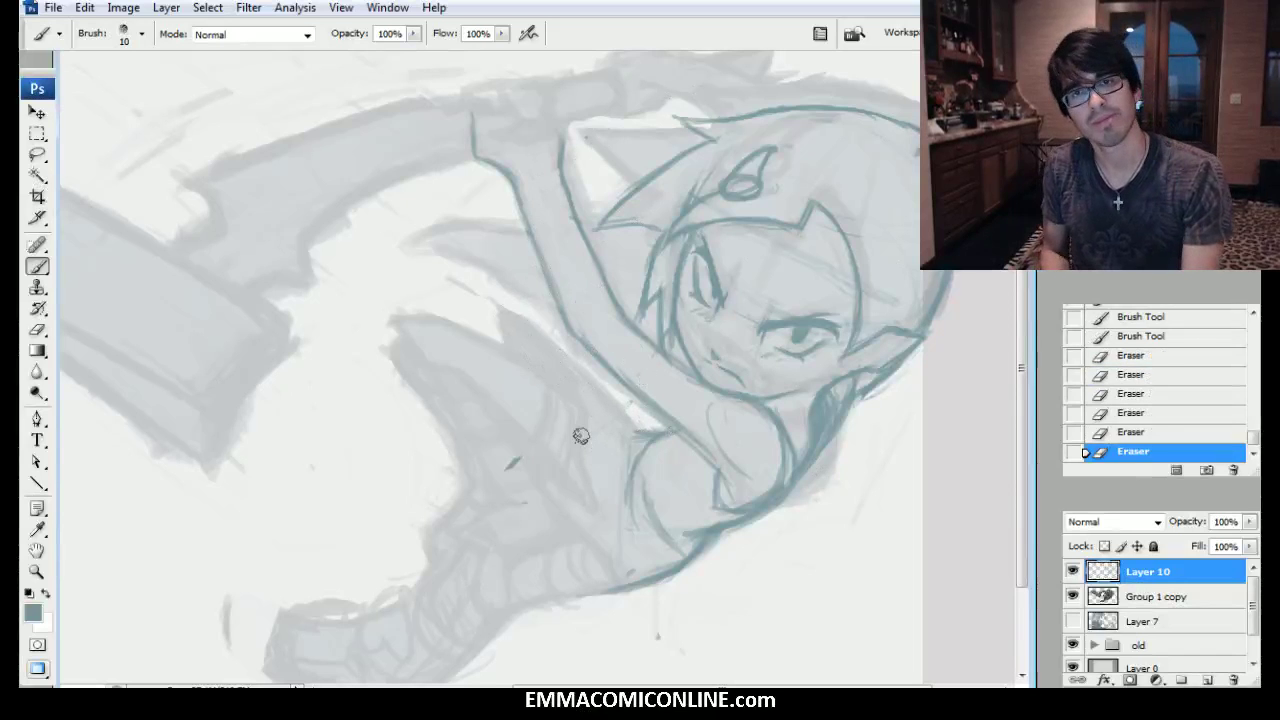
key(bracketright)
drag(860, 396, 843, 433)
drag(806, 484, 796, 498)
mouse_move(802, 490)
mouse_down()
mouse_move(812, 506)
mouse_move(800, 534)
mouse_up()
mouse_move(784, 522)
mouse_down()
mouse_move(816, 521)
mouse_move(763, 540)
mouse_move(750, 518)
mouse_move(825, 526)
mouse_move(812, 480)
mouse_up()
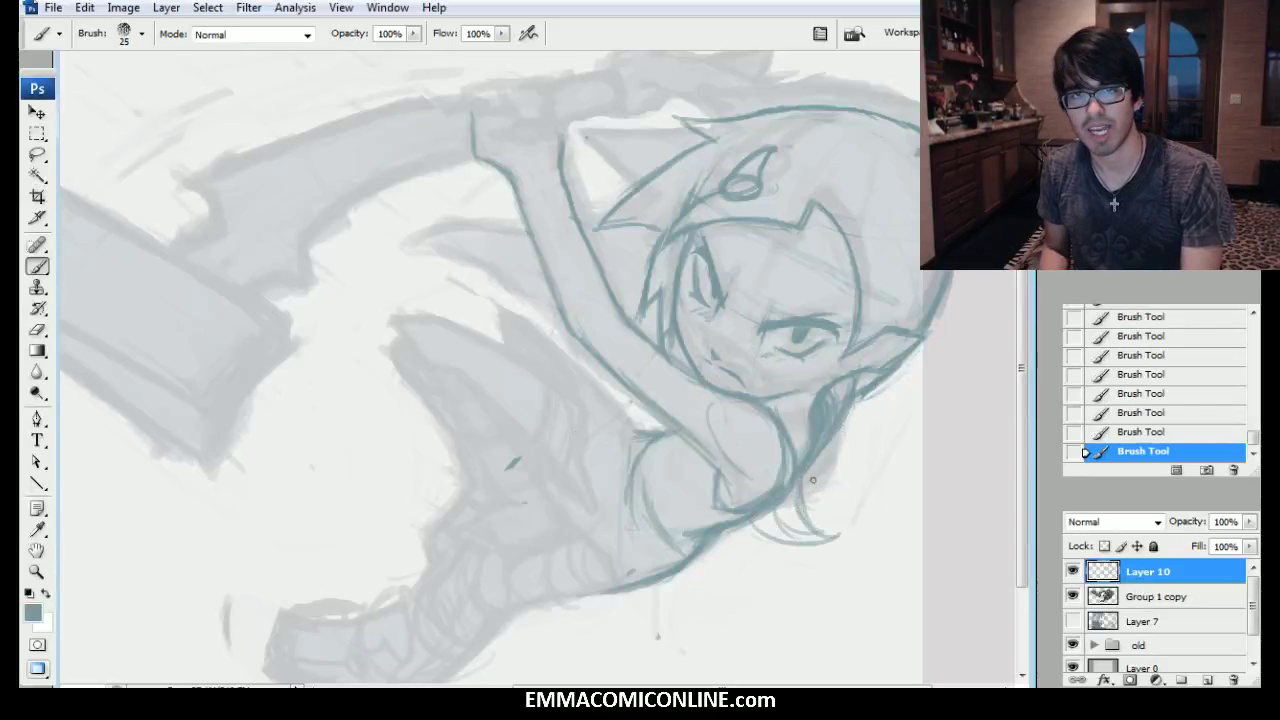
Thicken the back-of-head outline from the nape up past the ear tip, and clean up its inner edge.
mouse_move(840, 428)
mouse_down()
mouse_move(896, 380)
mouse_move(928, 326)
mouse_up()
drag(884, 380, 944, 302)
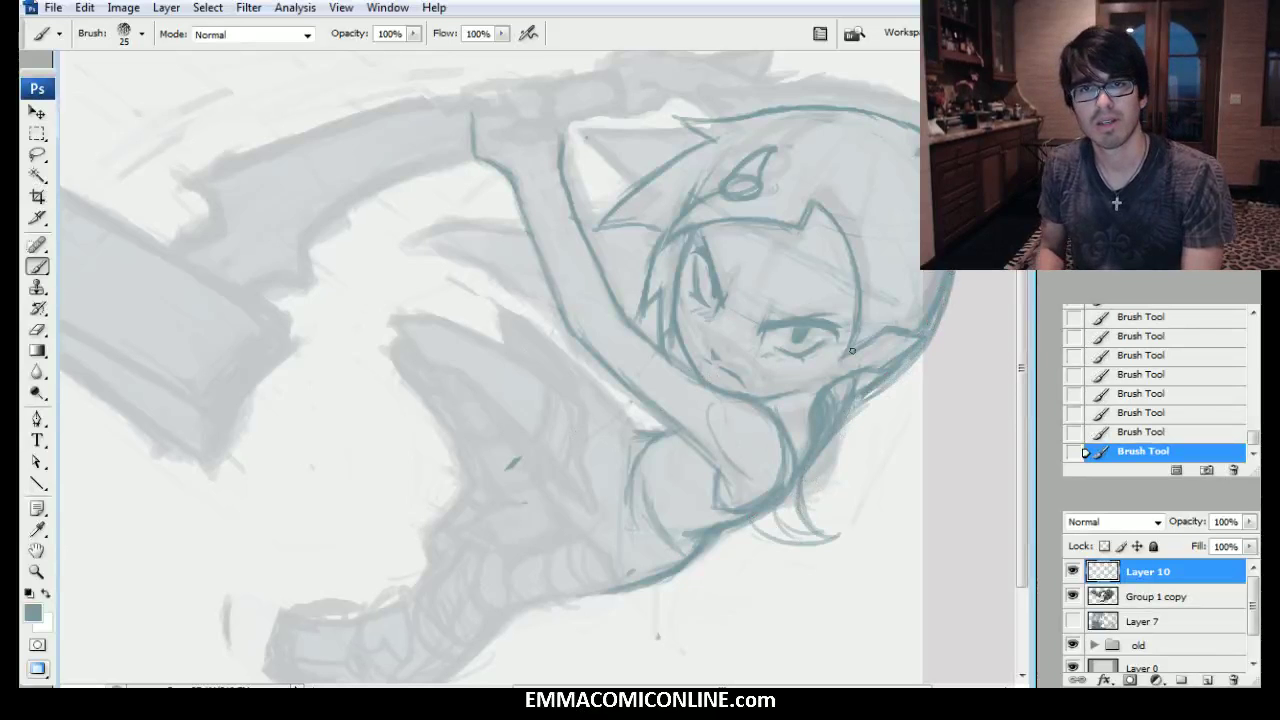
drag(923, 308, 920, 314)
click(920, 311)
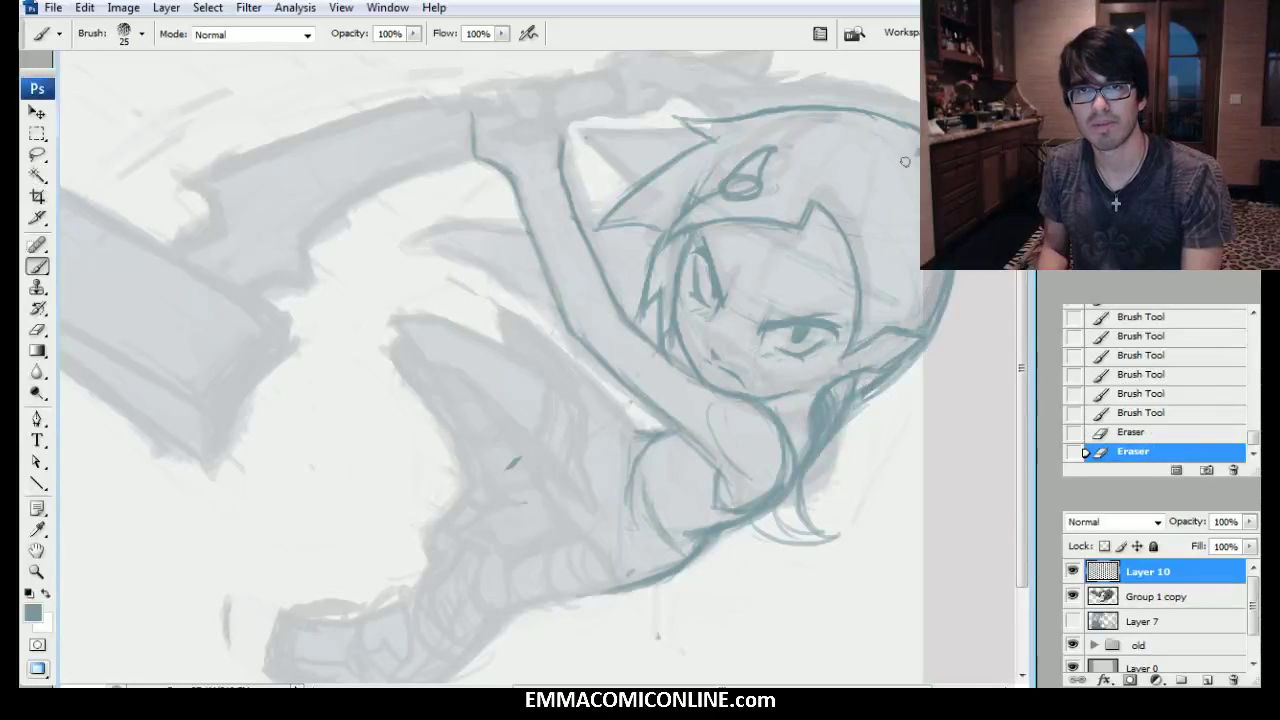
Clean up the hair outline around the back of the crown and the lock beside the face with the eraser.
click(904, 161)
click(904, 161)
drag(904, 150, 918, 160)
drag(906, 152, 918, 162)
drag(908, 154, 918, 160)
mouse_move(858, 108)
mouse_down()
mouse_move(917, 133)
mouse_move(880, 118)
mouse_move(914, 160)
mouse_move(899, 176)
mouse_up()
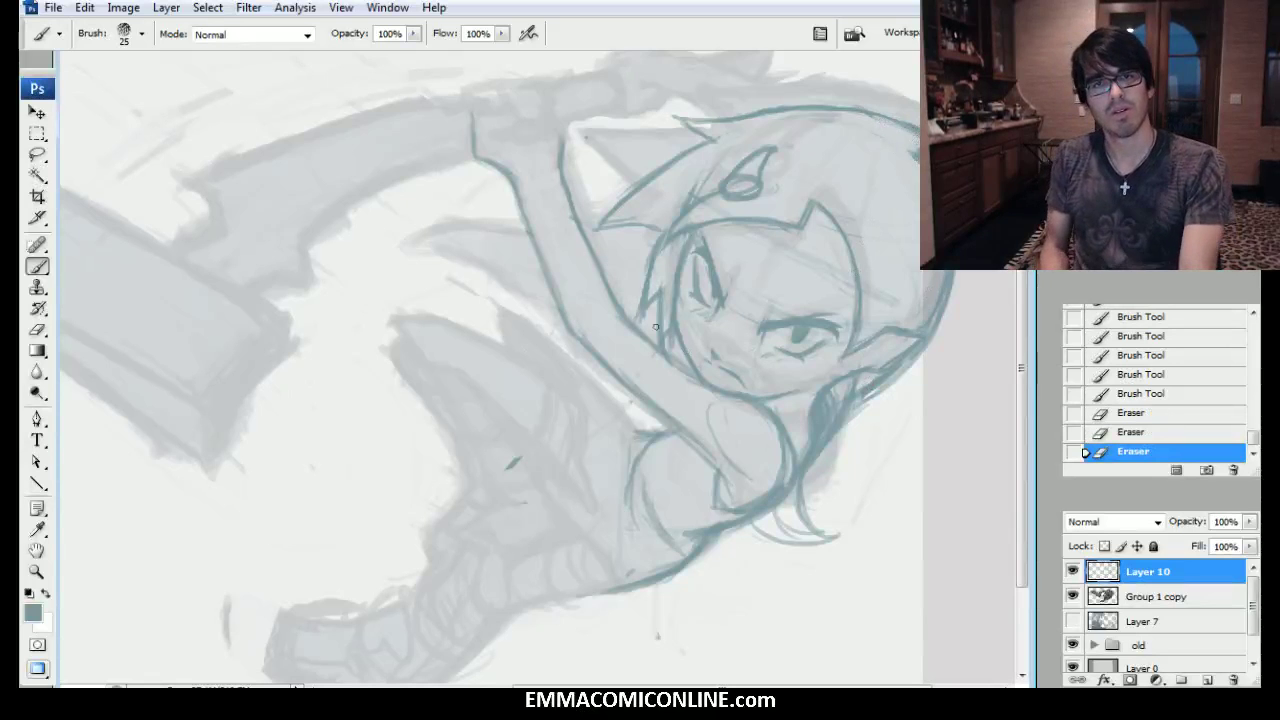
drag(648, 317, 652, 322)
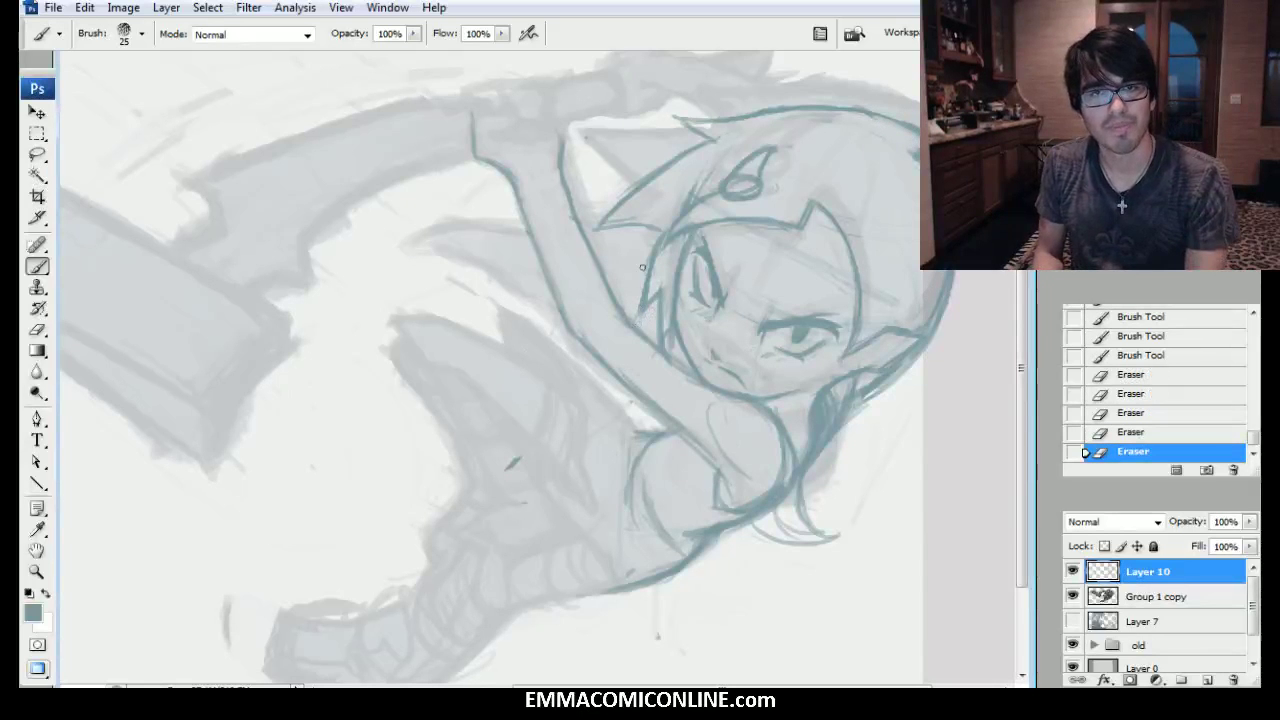
Strengthen the chin and shoulder lines and the lower edge of the raised arm.
drag(774, 427, 744, 396)
drag(748, 398, 710, 384)
mouse_move(714, 386)
mouse_down()
mouse_move(658, 354)
mouse_move(711, 420)
mouse_up()
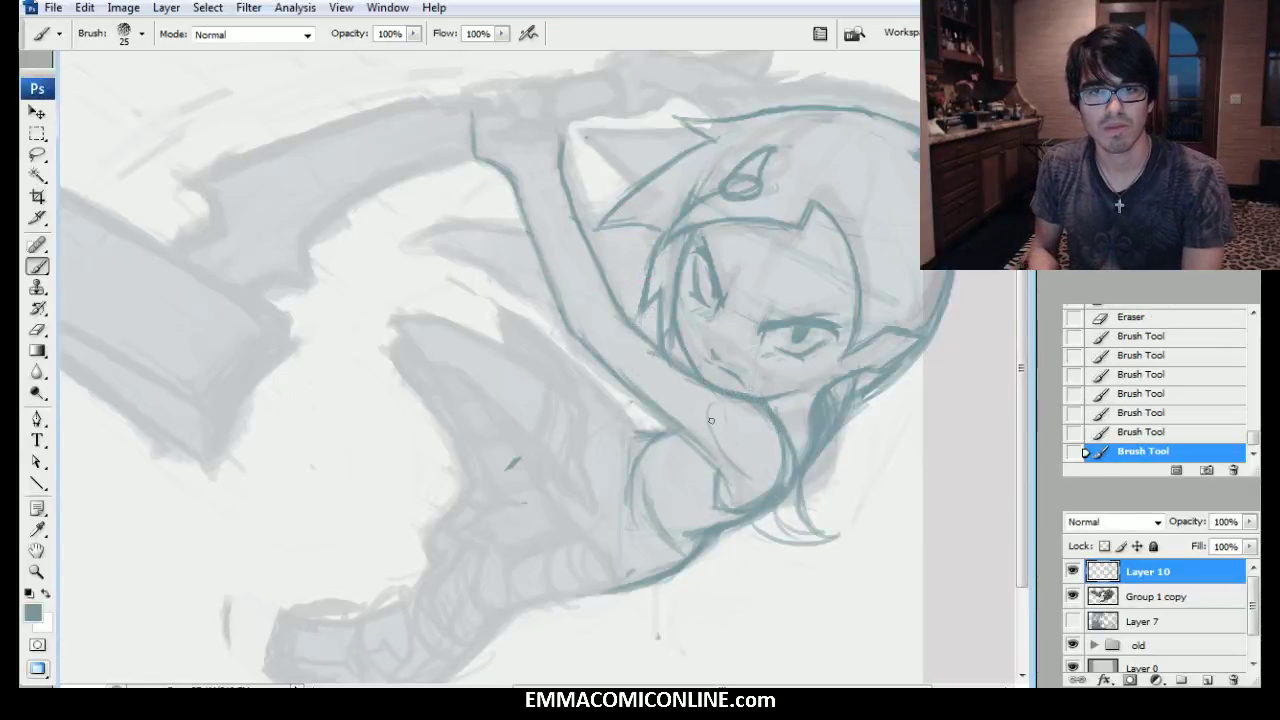
drag(723, 477, 609, 369)
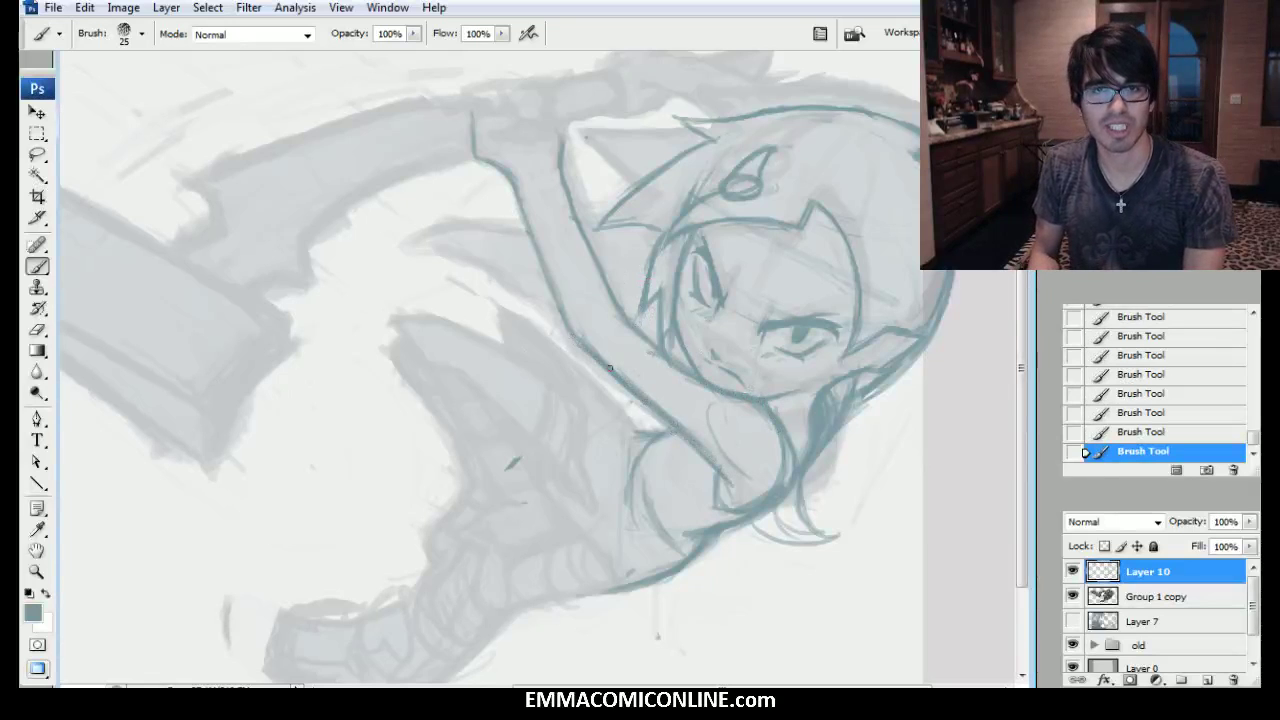
Tidy the hair behind the neck and erase the loose strands below the nape.
mouse_move(513, 463)
mouse_down()
mouse_move(623, 474)
mouse_move(529, 447)
mouse_up()
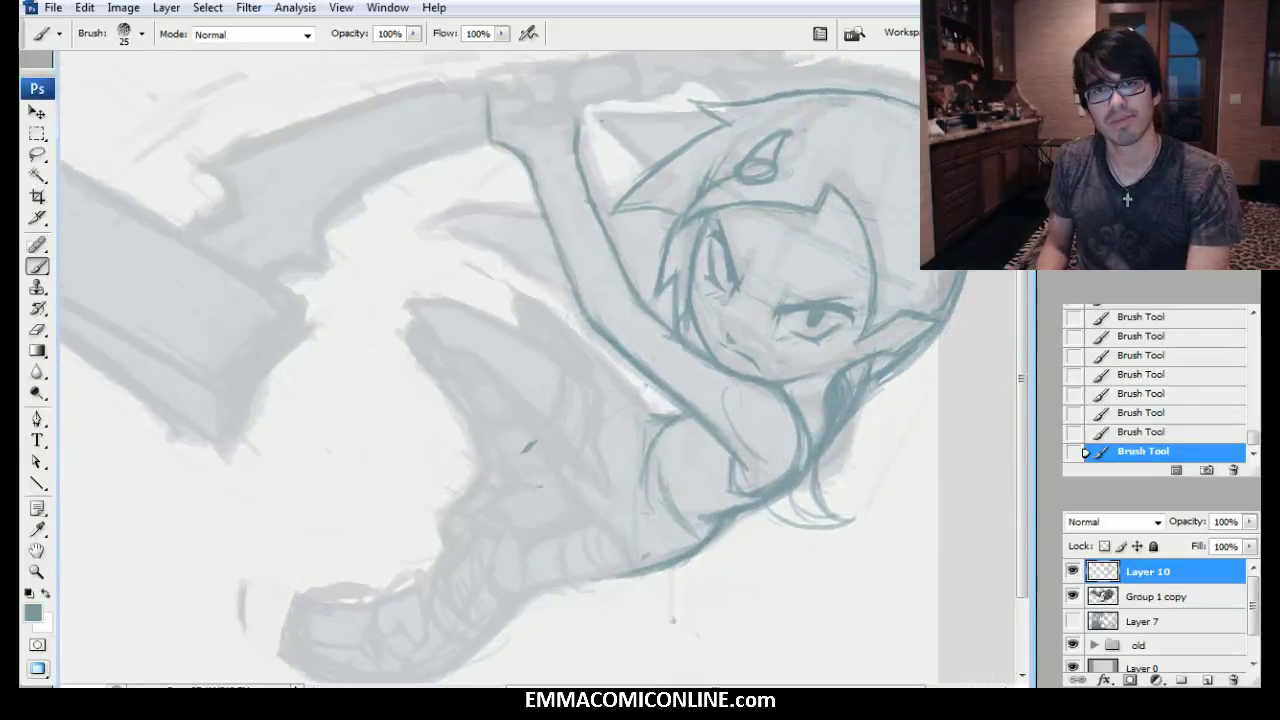
mouse_move(843, 411)
mouse_down()
mouse_move(842, 384)
mouse_move(844, 404)
mouse_up()
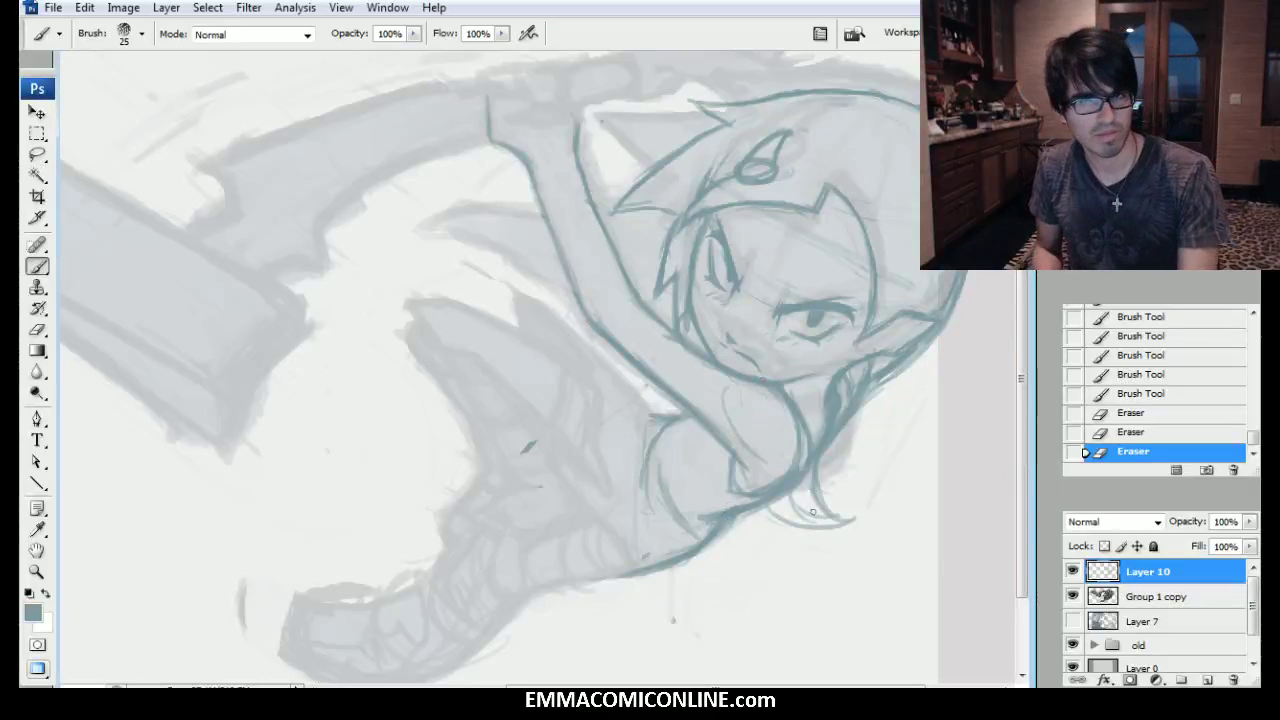
mouse_move(797, 532)
mouse_down()
mouse_move(880, 508)
mouse_move(834, 515)
mouse_move(848, 497)
mouse_up()
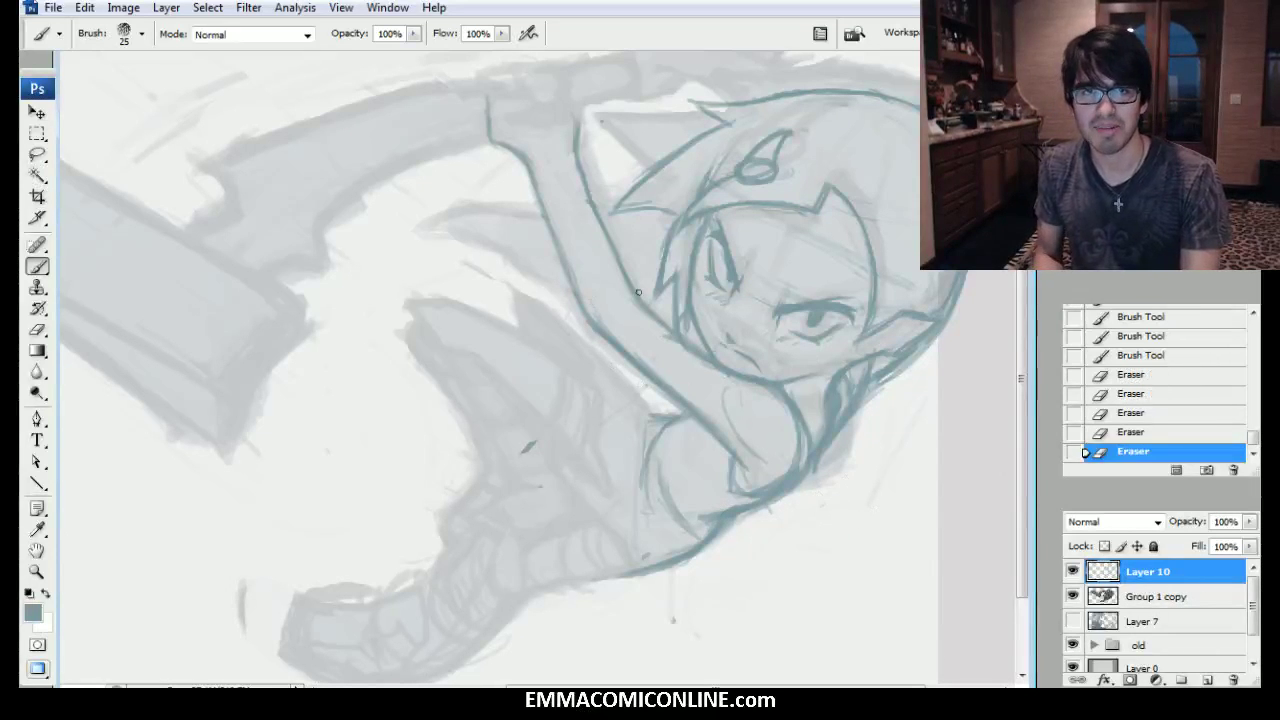
mouse_move(674, 288)
mouse_down()
mouse_move(622, 282)
mouse_move(610, 240)
mouse_up()
drag(630, 285, 585, 280)
mouse_move(610, 348)
mouse_down()
mouse_move(558, 292)
mouse_move(548, 260)
mouse_move(584, 290)
mouse_up()
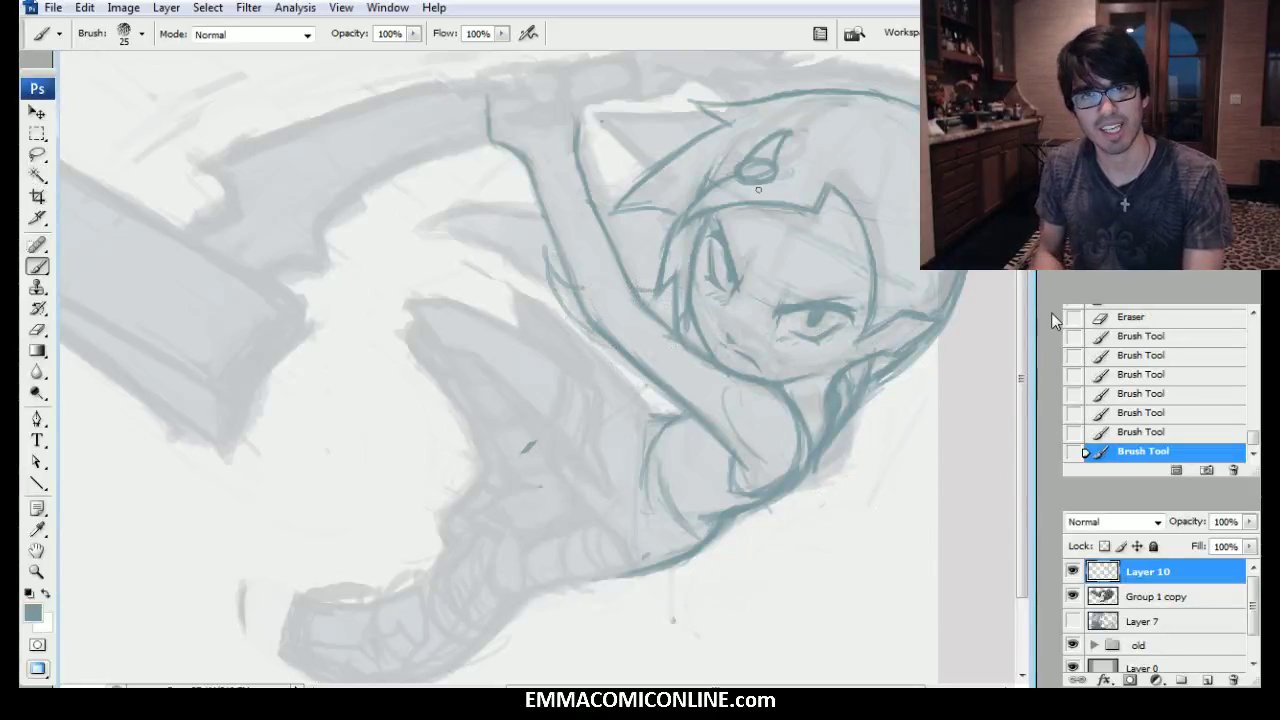
click(1148, 376)
click(1158, 357)
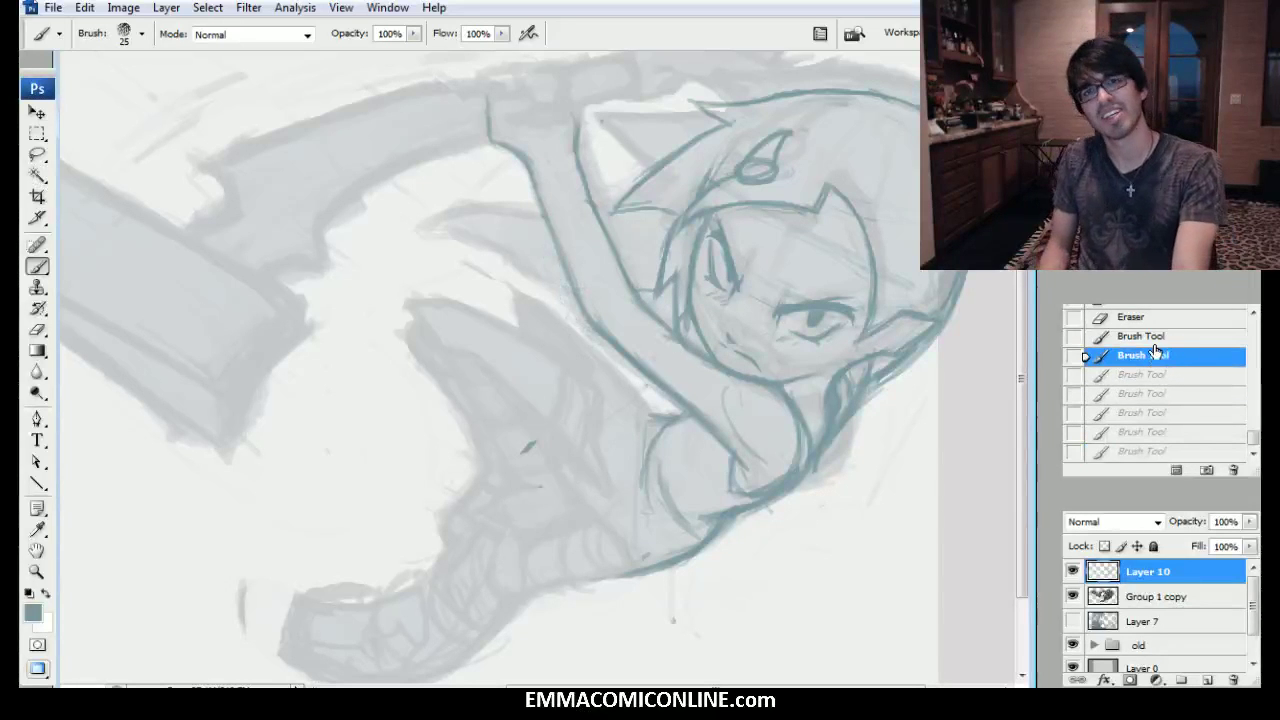
Redraw the hair lock beside the face so that its tips meet the raised arm.
mouse_move(592, 232)
mouse_down()
mouse_move(645, 312)
mouse_move(686, 328)
mouse_up()
mouse_move(682, 280)
mouse_down()
mouse_move(676, 318)
mouse_move(680, 300)
mouse_up()
drag(700, 215, 675, 250)
drag(725, 154, 780, 208)
Redraw the spike at the back of the crown and the top hair outline, and erase the excess lines.
mouse_move(584, 501)
mouse_down()
mouse_move(630, 516)
mouse_move(606, 413)
mouse_move(528, 431)
mouse_move(528, 415)
mouse_move(483, 491)
mouse_move(496, 415)
mouse_up()
drag(876, 106, 876, 154)
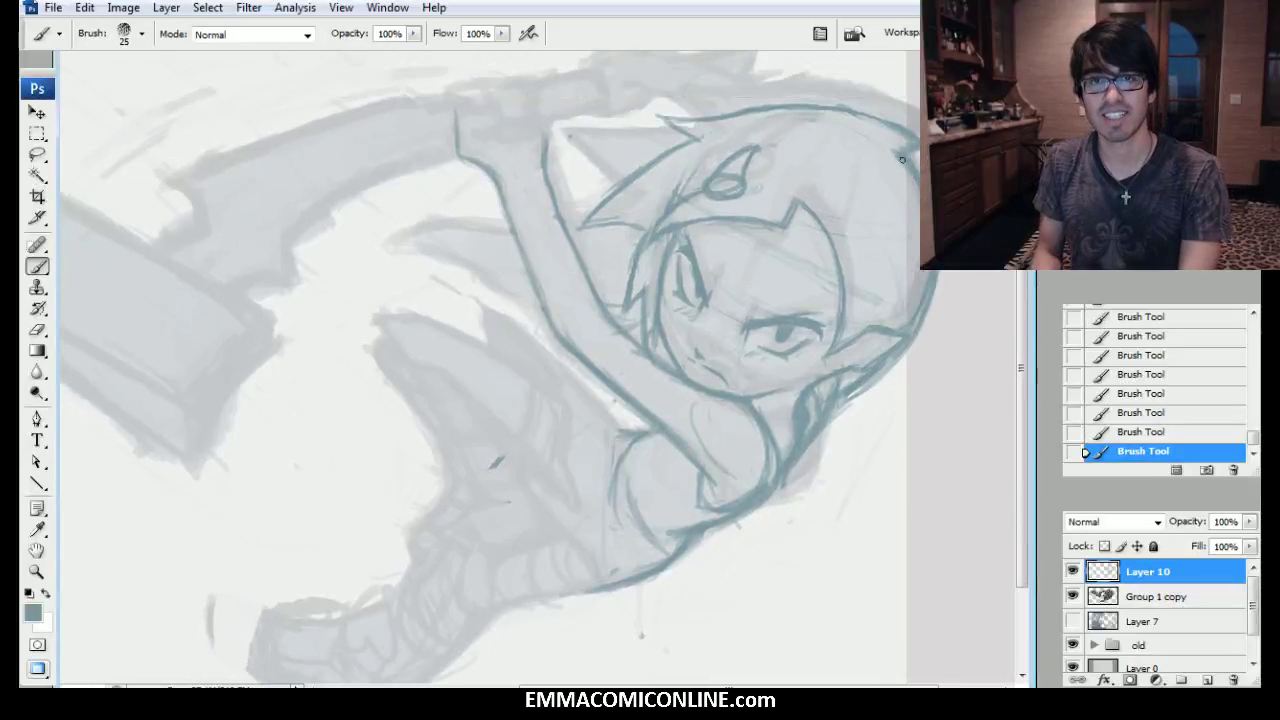
drag(898, 134, 814, 109)
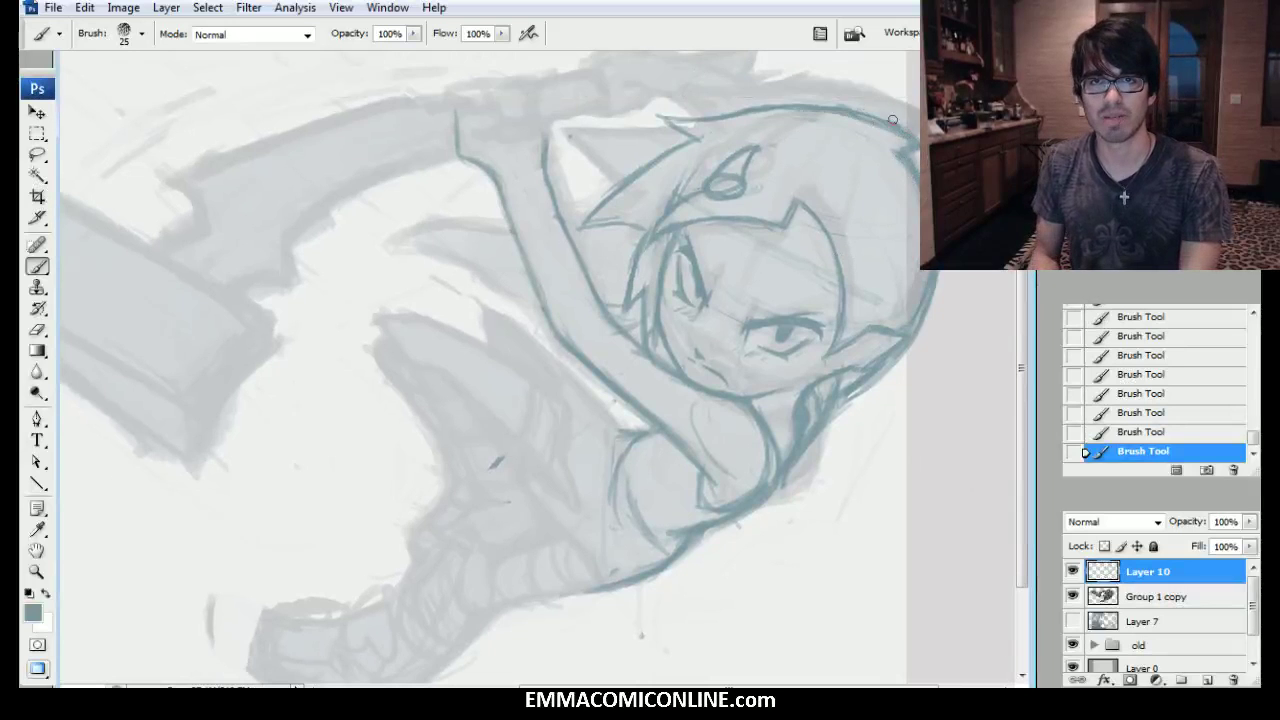
drag(870, 128, 811, 122)
drag(780, 162, 865, 125)
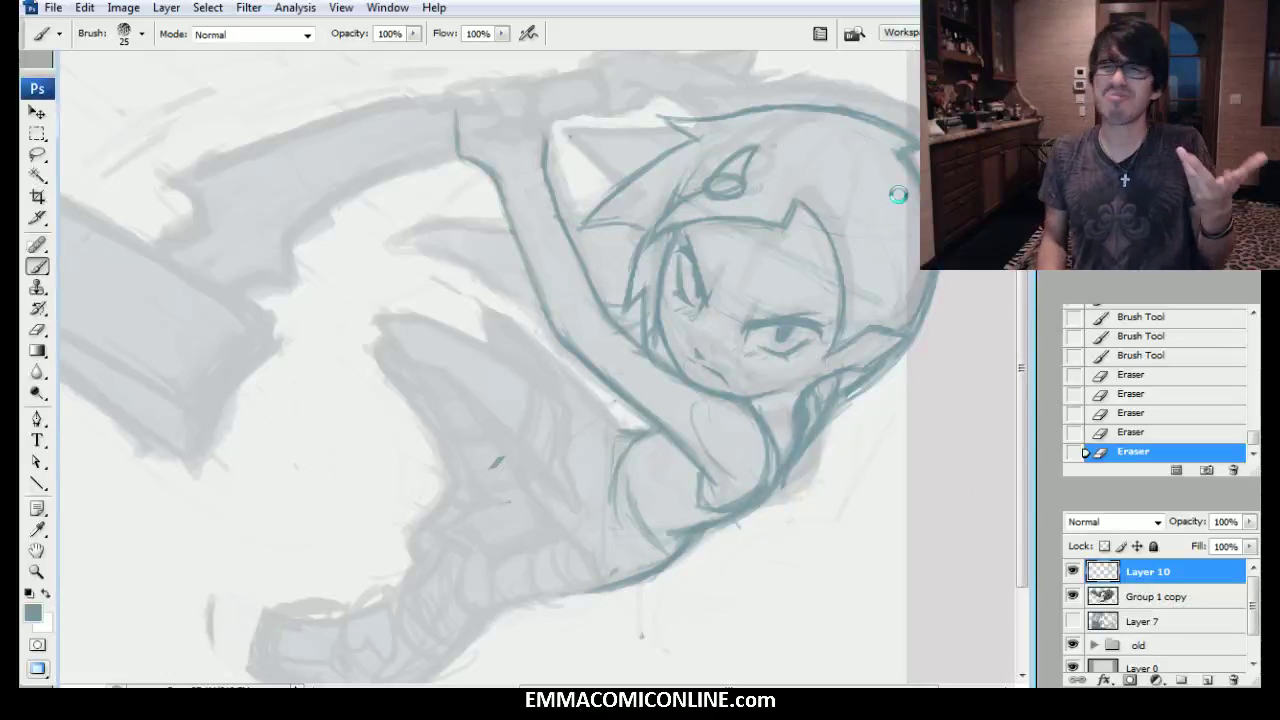
Erase the overlapping construction lines around the armpit and the underside of the chest.
mouse_move(688, 472)
mouse_down()
mouse_move(710, 409)
mouse_move(708, 340)
mouse_move(742, 384)
mouse_up()
key(ctrl+plus)
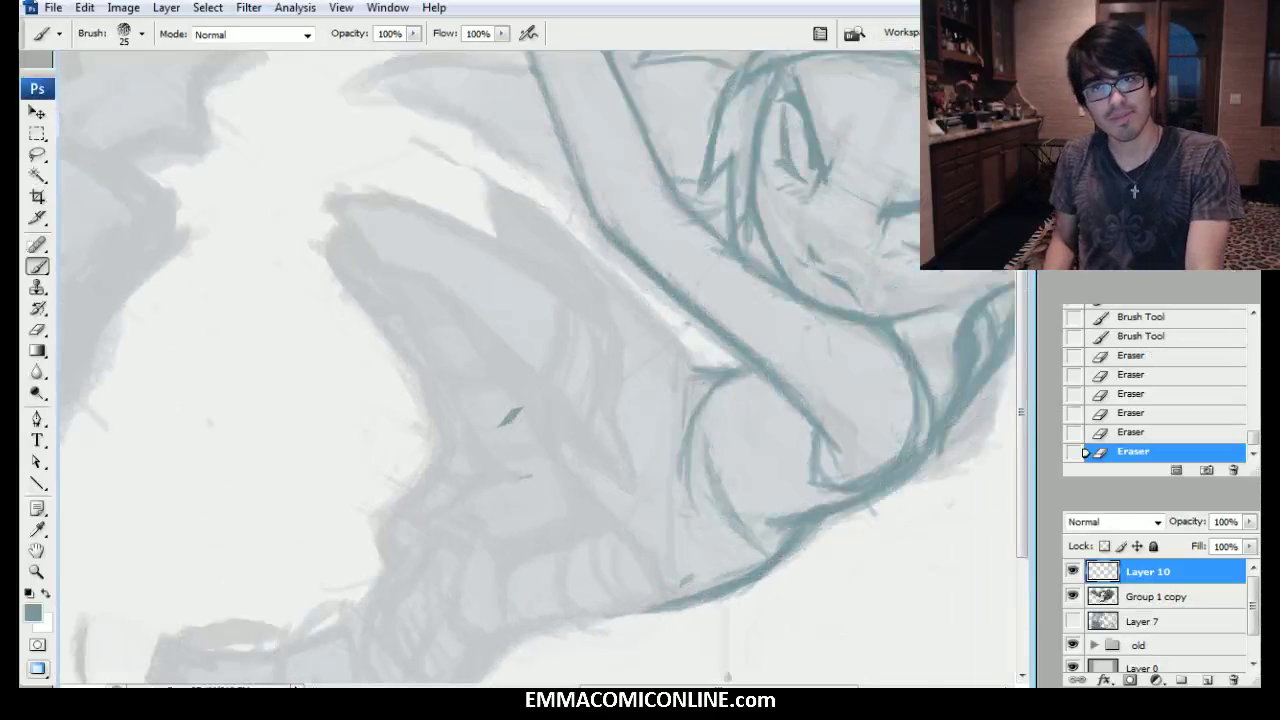
drag(958, 479, 936, 419)
mouse_move(723, 417)
mouse_down()
mouse_move(754, 440)
mouse_move(745, 459)
mouse_move(786, 449)
mouse_up()
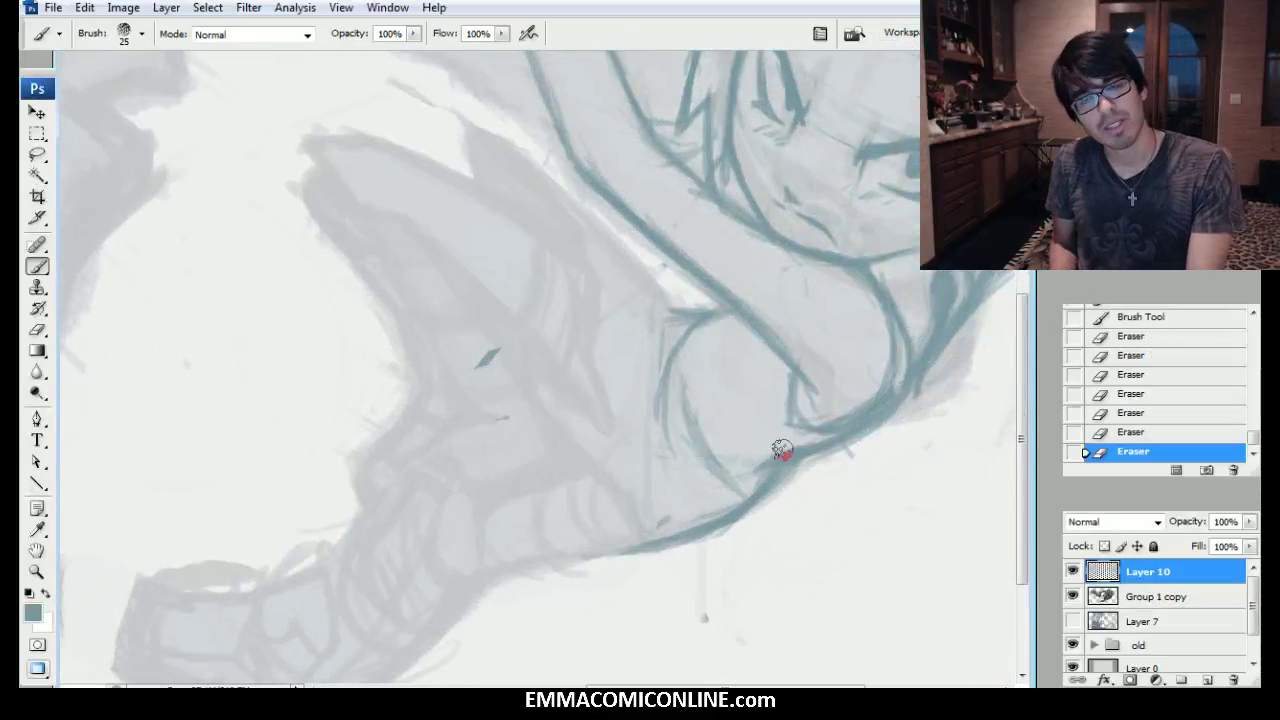
key(ctrl+minus)
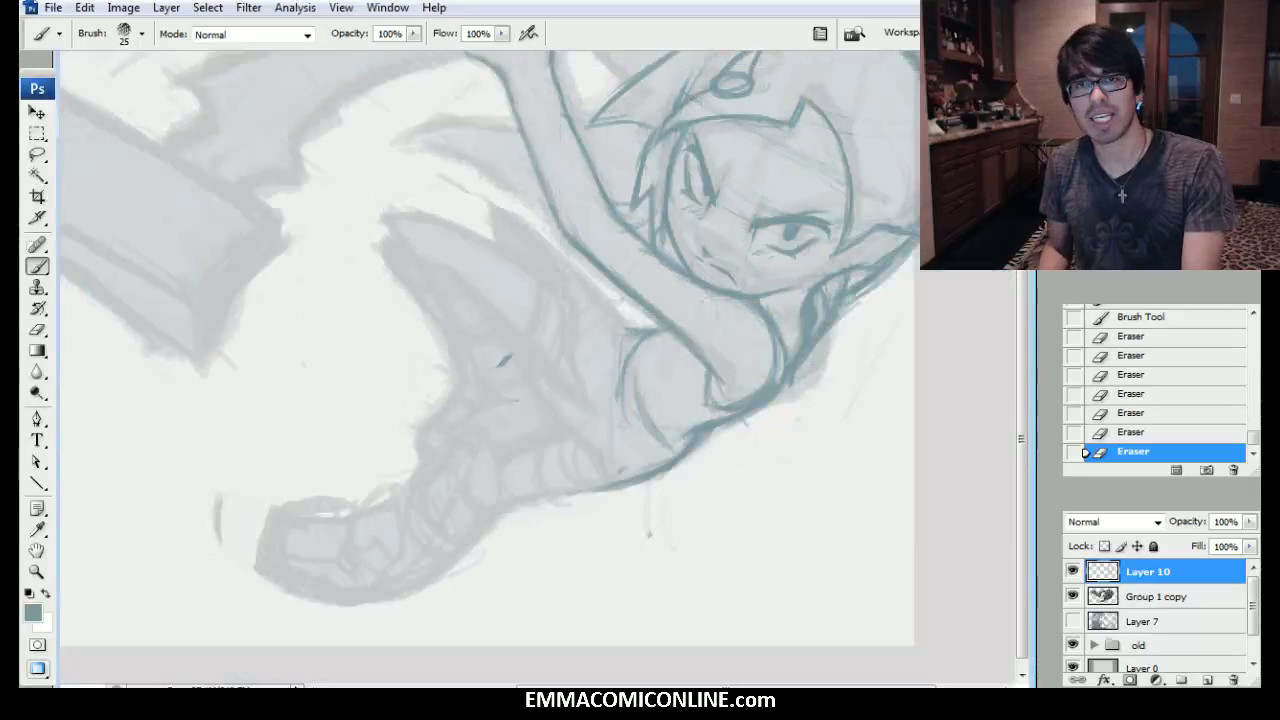
Thicken the underside of the torso from the chest up to the neck with a size 35 brush.
drag(600, 330, 567, 401)
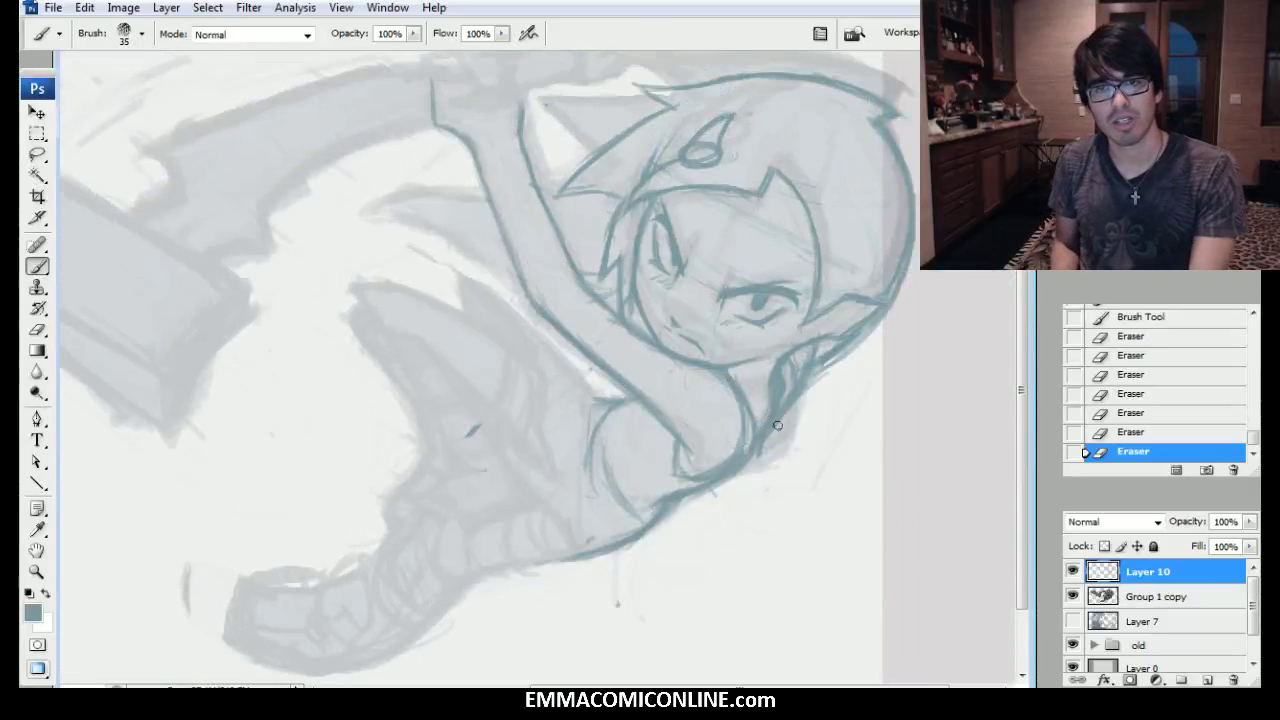
drag(721, 471, 690, 486)
drag(700, 482, 676, 496)
drag(686, 490, 645, 528)
drag(660, 512, 765, 433)
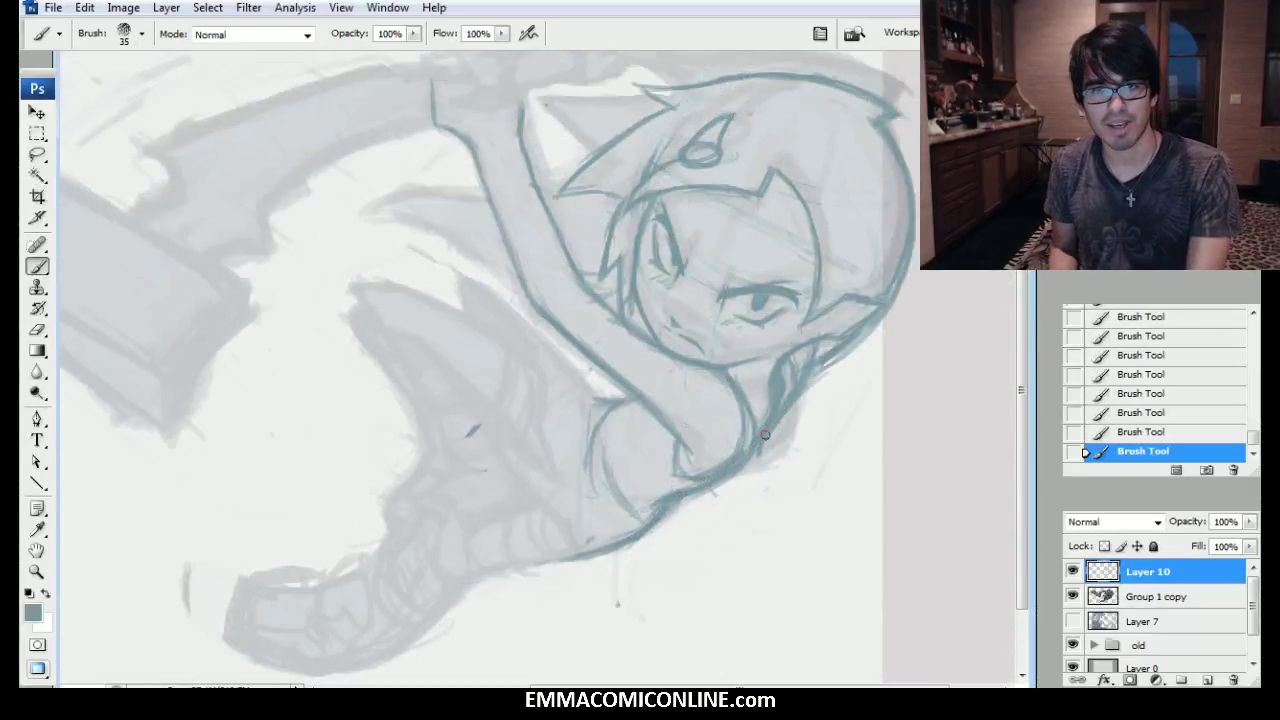
Start a small side sketch below the character with an oval and crossing strokes beside it, reducing the brush to size 30.
mouse_move(825, 560)
mouse_down()
mouse_move(835, 493)
mouse_move(852, 535)
mouse_move(856, 496)
mouse_move(824, 490)
mouse_move(800, 555)
mouse_move(831, 520)
mouse_move(800, 567)
mouse_up()
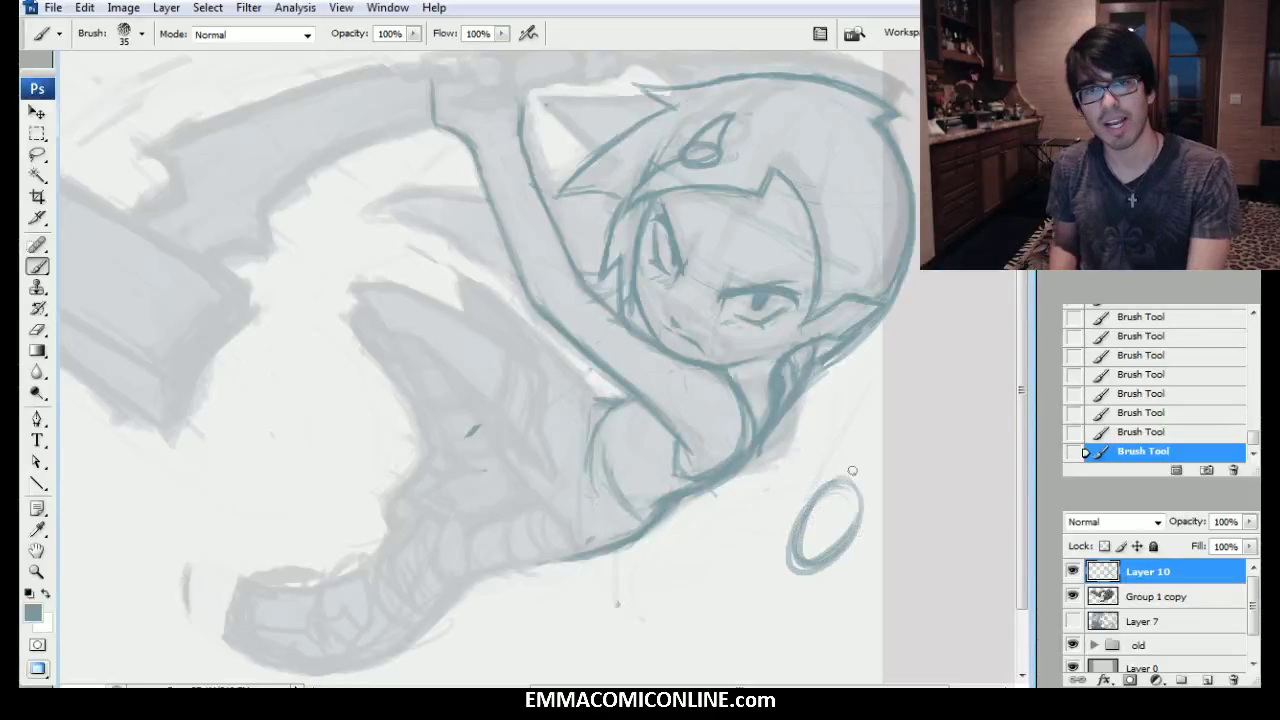
mouse_move(751, 523)
mouse_down()
mouse_move(783, 513)
mouse_move(733, 507)
mouse_up()
key(bracketleft)
drag(785, 523, 742, 554)
mouse_move(740, 506)
mouse_down()
mouse_move(726, 539)
mouse_move(743, 584)
mouse_move(762, 592)
mouse_move(741, 607)
mouse_move(817, 568)
mouse_move(860, 501)
mouse_move(851, 532)
mouse_move(832, 504)
mouse_move(798, 558)
mouse_move(811, 537)
mouse_move(794, 535)
mouse_move(794, 520)
mouse_move(824, 550)
mouse_up()
mouse_move(776, 472)
mouse_down()
mouse_move(813, 555)
mouse_move(826, 525)
mouse_up()
Draw the lower tapering shape of the side sketch with long strokes converging to a point.
drag(772, 588, 714, 625)
drag(750, 608, 708, 612)
drag(790, 594, 658, 613)
drag(745, 565, 660, 610)
drag(744, 611, 632, 606)
mouse_move(727, 575)
mouse_down()
mouse_move(640, 600)
mouse_move(601, 641)
mouse_up()
drag(650, 612, 602, 630)
Add the upper tapering shape to the side sketch and round off the large oval in its middle.
mouse_move(726, 540)
mouse_down()
mouse_move(719, 527)
mouse_move(628, 574)
mouse_up()
mouse_move(640, 572)
mouse_down()
mouse_move(720, 556)
mouse_move(632, 576)
mouse_up()
mouse_move(640, 580)
mouse_down()
mouse_move(720, 560)
mouse_move(716, 597)
mouse_up()
mouse_move(734, 510)
mouse_down()
mouse_move(712, 554)
mouse_move(778, 506)
mouse_up()
drag(720, 546, 760, 600)
drag(746, 604, 782, 562)
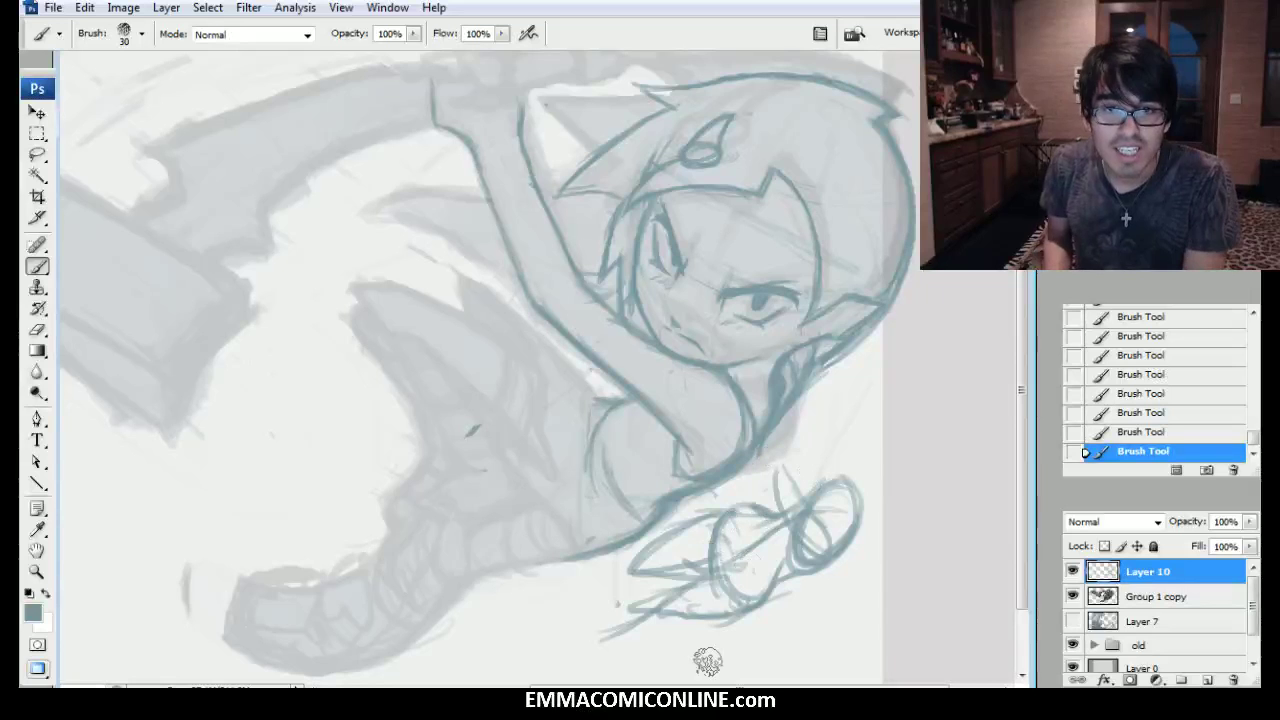
Lasso the small side sketch, move it down and away from the torso onto the canvas edge, and deselect it.
mouse_move(695, 533)
mouse_down()
mouse_move(648, 612)
mouse_move(716, 581)
mouse_move(792, 508)
mouse_move(850, 480)
mouse_up()
click(1145, 412)
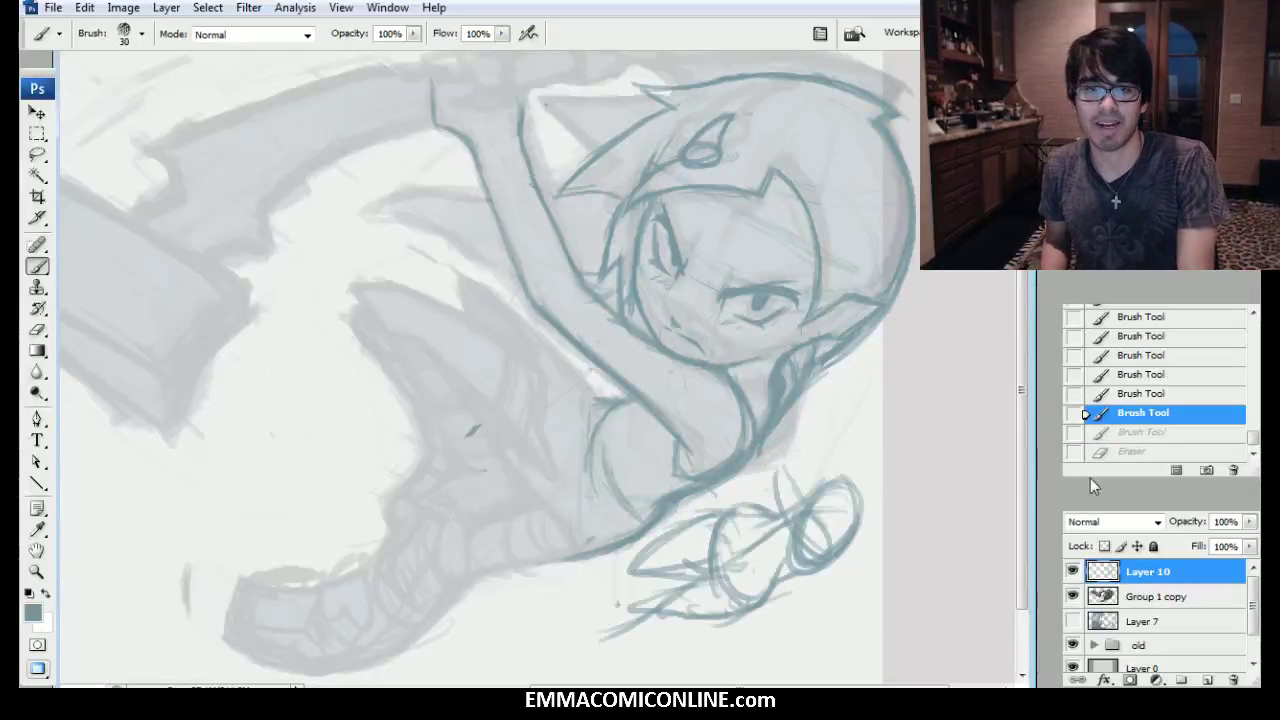
key(l)
mouse_move(752, 482)
mouse_down()
mouse_move(862, 440)
mouse_move(872, 557)
mouse_move(738, 643)
mouse_move(583, 625)
mouse_move(650, 535)
mouse_up()
key(v)
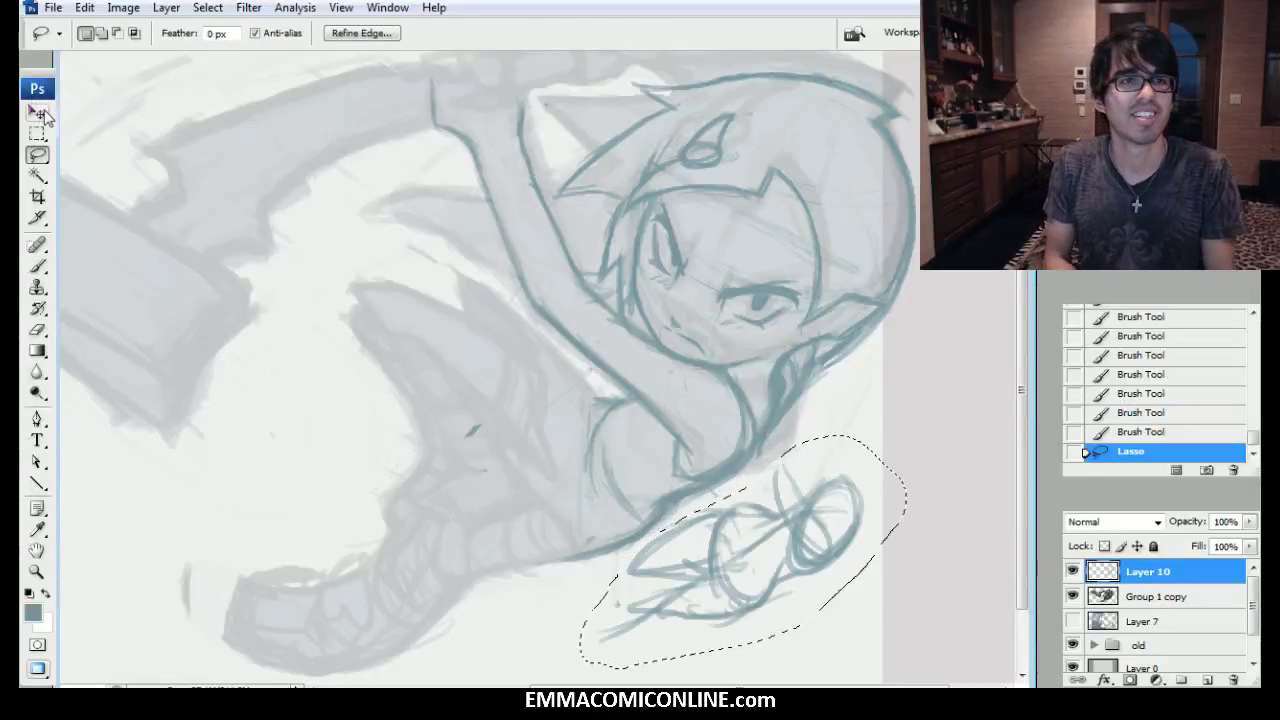
mouse_move(676, 628)
mouse_down()
mouse_move(814, 651)
mouse_move(801, 648)
mouse_up()
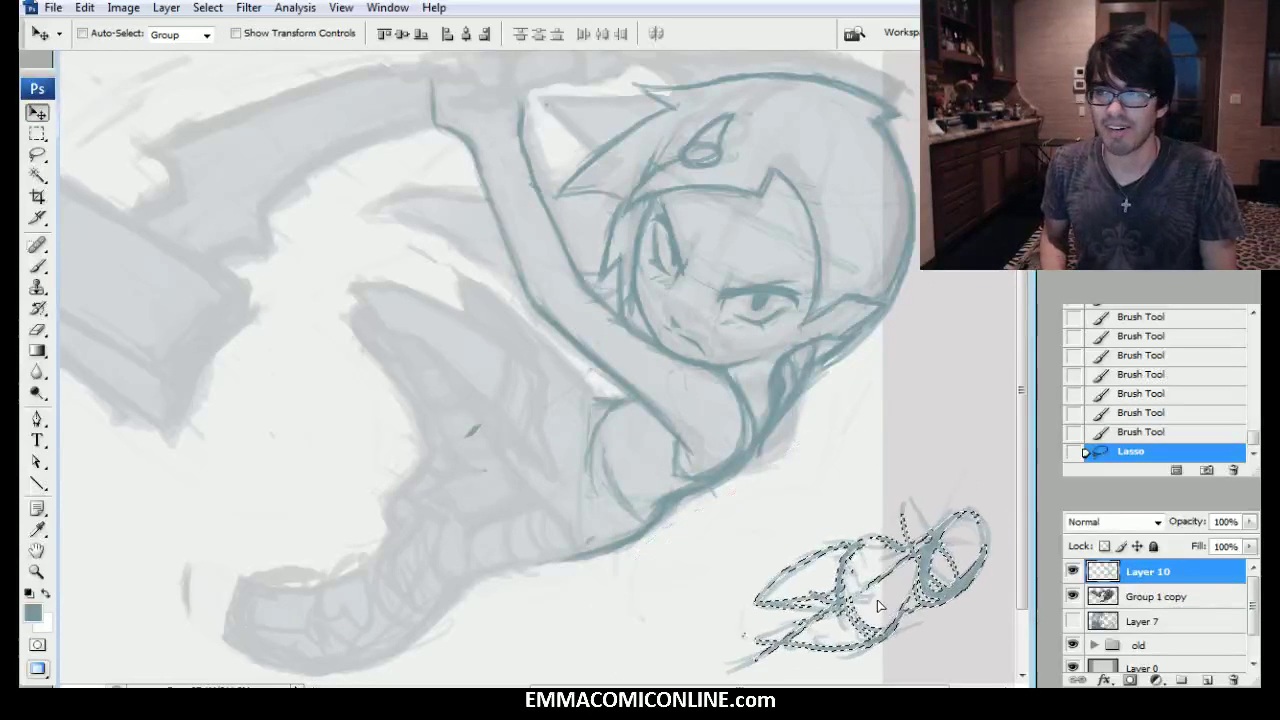
key(l)
key(ctrl+d)
key(b)
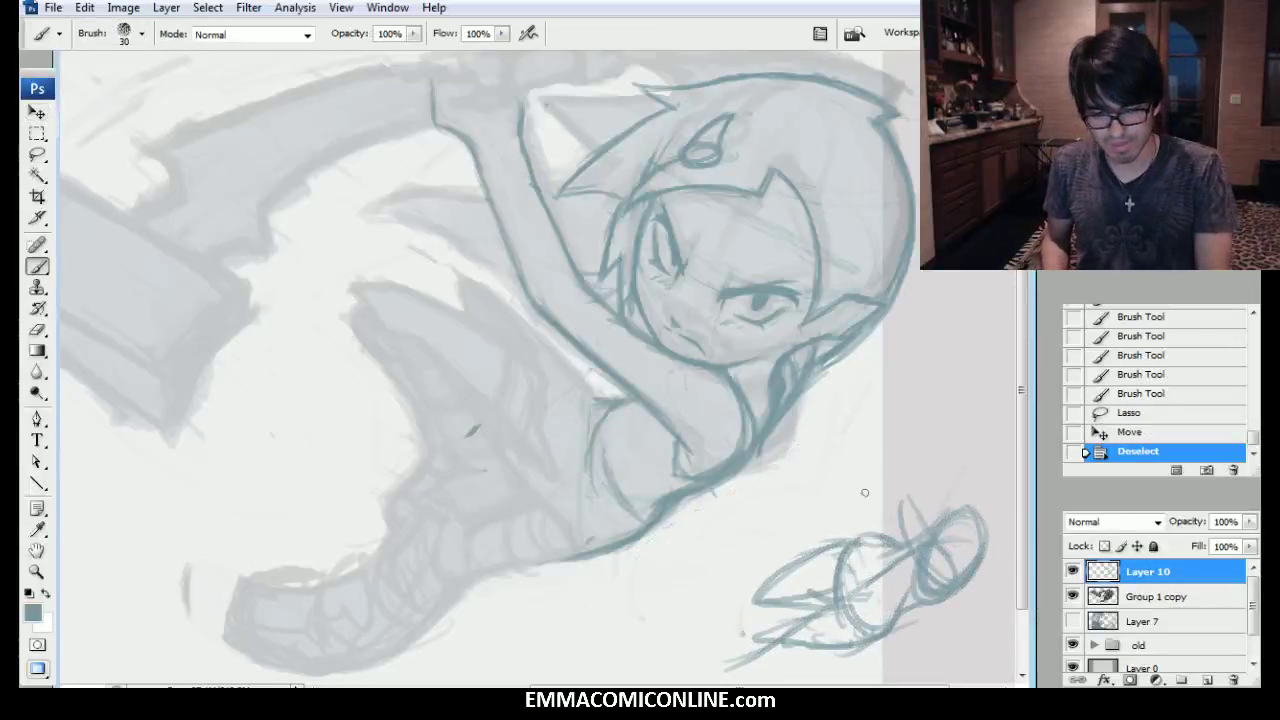
Erase the inner torso lines and redraw the waist and hip end as a fuller rounded shape with a size 35 brush.
key(e)
mouse_move(623, 491)
mouse_down()
mouse_move(609, 421)
mouse_move(624, 497)
mouse_move(654, 525)
mouse_move(597, 606)
mouse_move(675, 497)
mouse_move(651, 521)
mouse_move(698, 484)
mouse_move(648, 524)
mouse_move(690, 490)
mouse_up()
key(b)
drag(650, 522, 686, 492)
drag(645, 527, 682, 494)
mouse_move(640, 532)
mouse_down()
mouse_move(689, 488)
mouse_move(631, 541)
mouse_move(565, 550)
mouse_move(608, 531)
mouse_move(561, 520)
mouse_move(575, 545)
mouse_move(552, 472)
mouse_up()
mouse_move(568, 538)
mouse_down()
mouse_move(585, 405)
mouse_move(563, 466)
mouse_move(595, 409)
mouse_move(630, 402)
mouse_move(608, 390)
mouse_move(555, 451)
mouse_up()
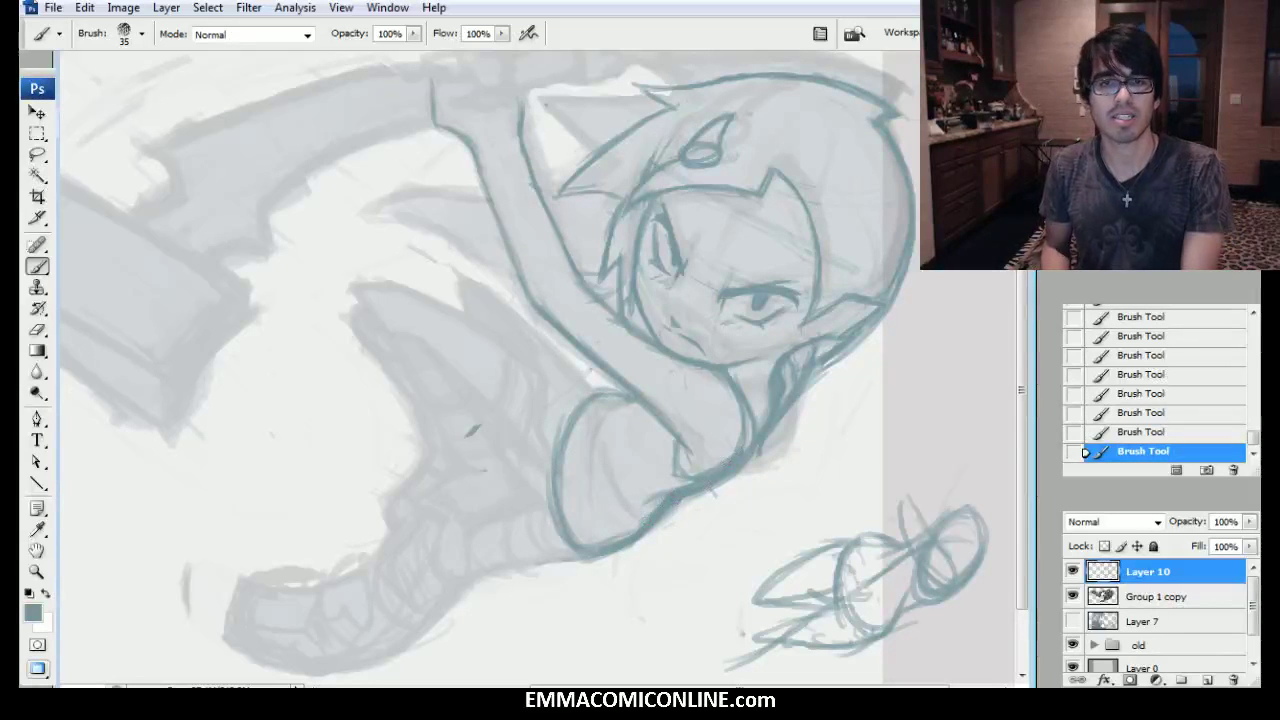
drag(598, 558, 640, 528)
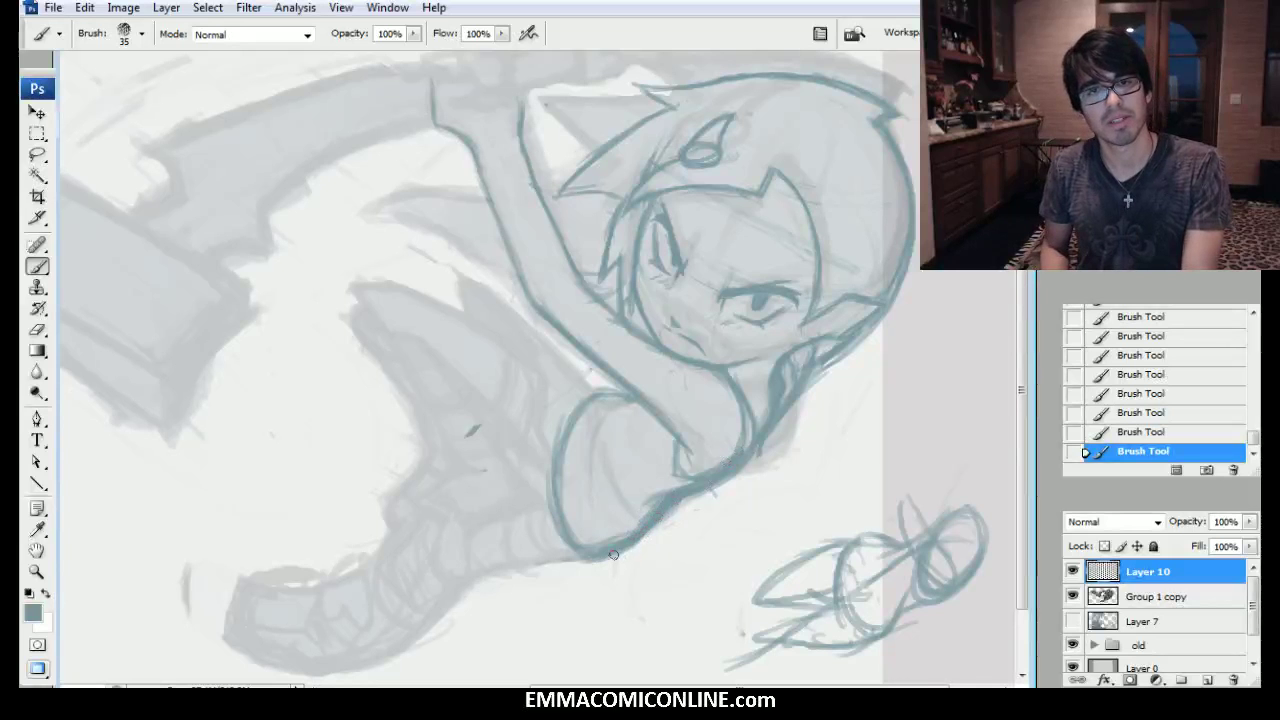
Sketch long direction lines with arrowheads for both legs using a size 30 brush, and erase them again.
drag(473, 431, 496, 377)
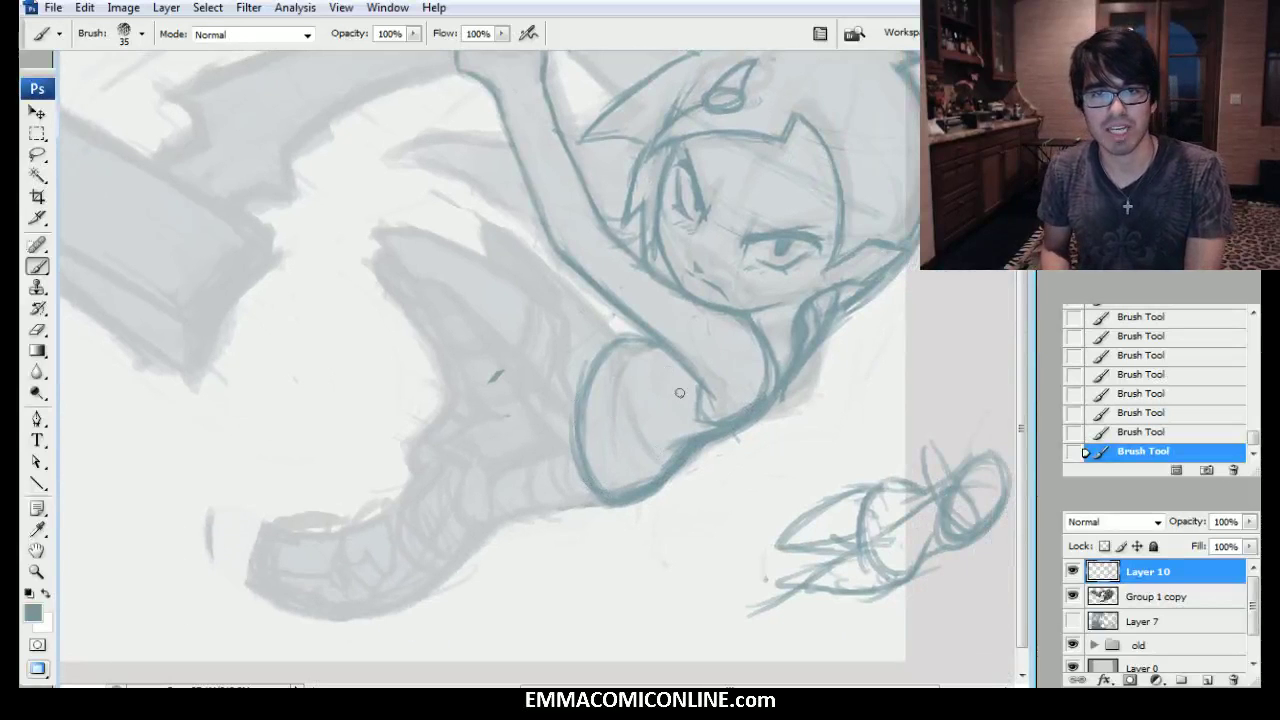
drag(621, 340, 490, 378)
drag(560, 322, 274, 472)
drag(314, 452, 371, 441)
drag(298, 481, 318, 472)
drag(336, 457, 390, 402)
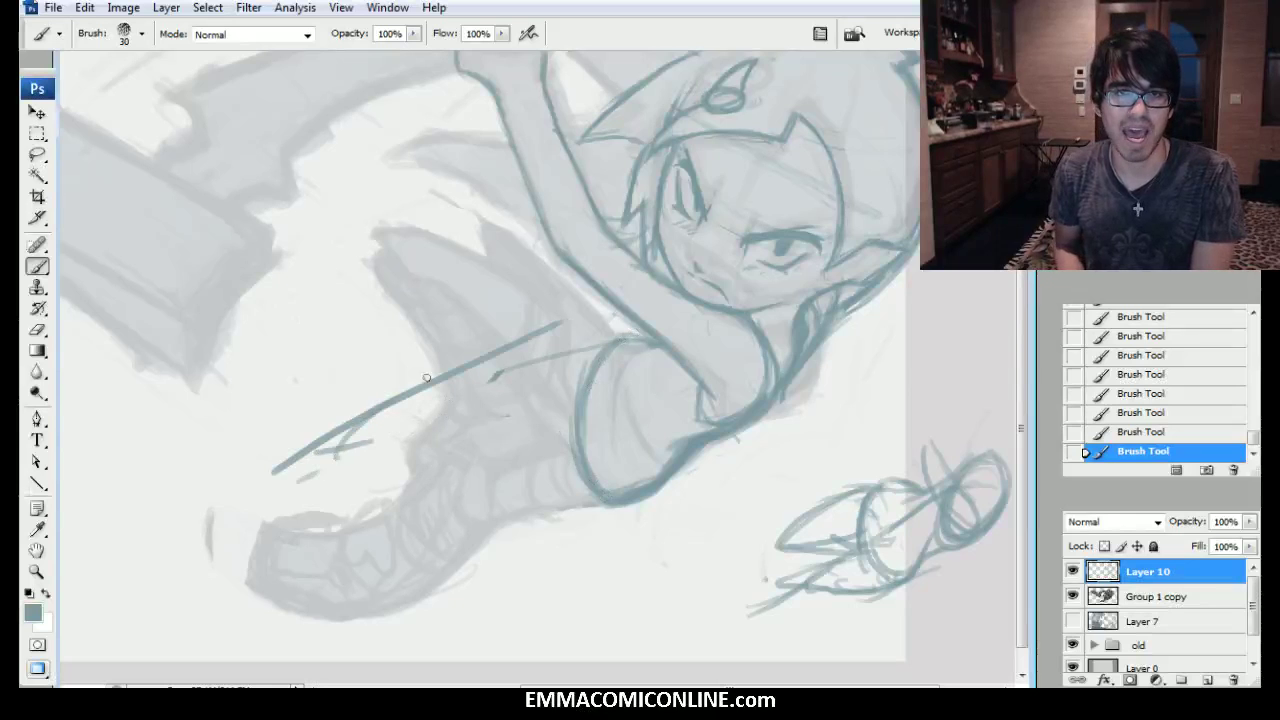
drag(312, 450, 353, 399)
drag(658, 538, 332, 580)
drag(334, 580, 395, 598)
drag(405, 547, 336, 580)
key(e)
mouse_move(658, 538)
mouse_down()
mouse_move(629, 523)
mouse_move(329, 591)
mouse_move(314, 457)
mouse_move(394, 438)
mouse_up()
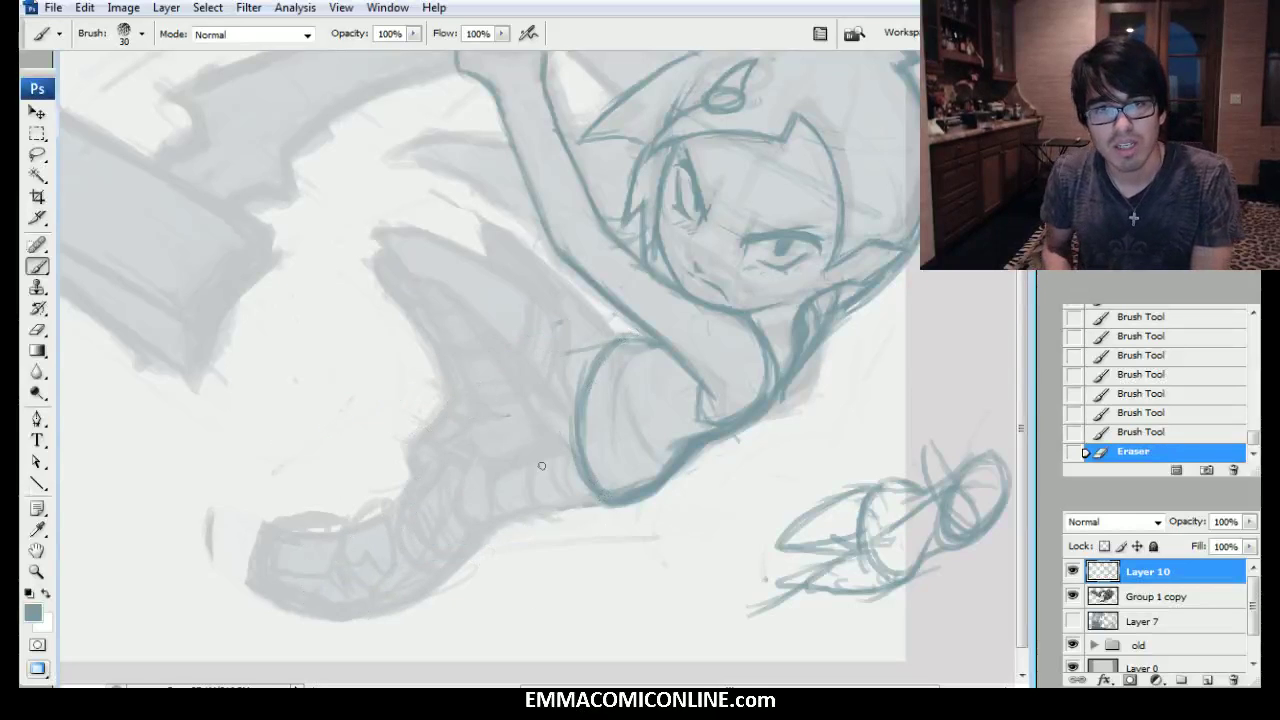
Draw the lower thigh extending from the hip, with upper and lower outlines, contour curves and a rounded knee end.
drag(592, 492, 620, 500)
drag(634, 490, 596, 502)
drag(636, 489, 598, 502)
drag(606, 501, 530, 508)
mouse_move(598, 438)
mouse_down()
mouse_move(500, 470)
mouse_move(518, 484)
mouse_up()
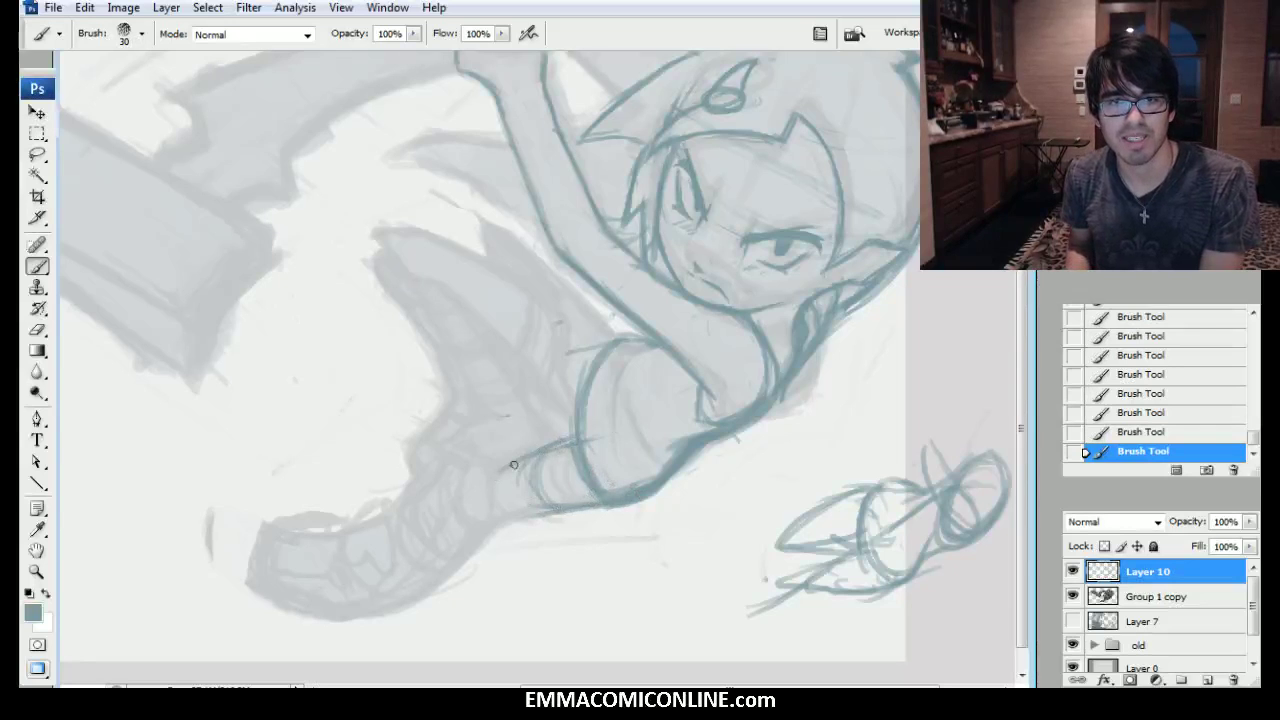
mouse_move(491, 468)
mouse_down()
mouse_move(485, 509)
mouse_move(572, 508)
mouse_move(468, 492)
mouse_move(567, 441)
mouse_up()
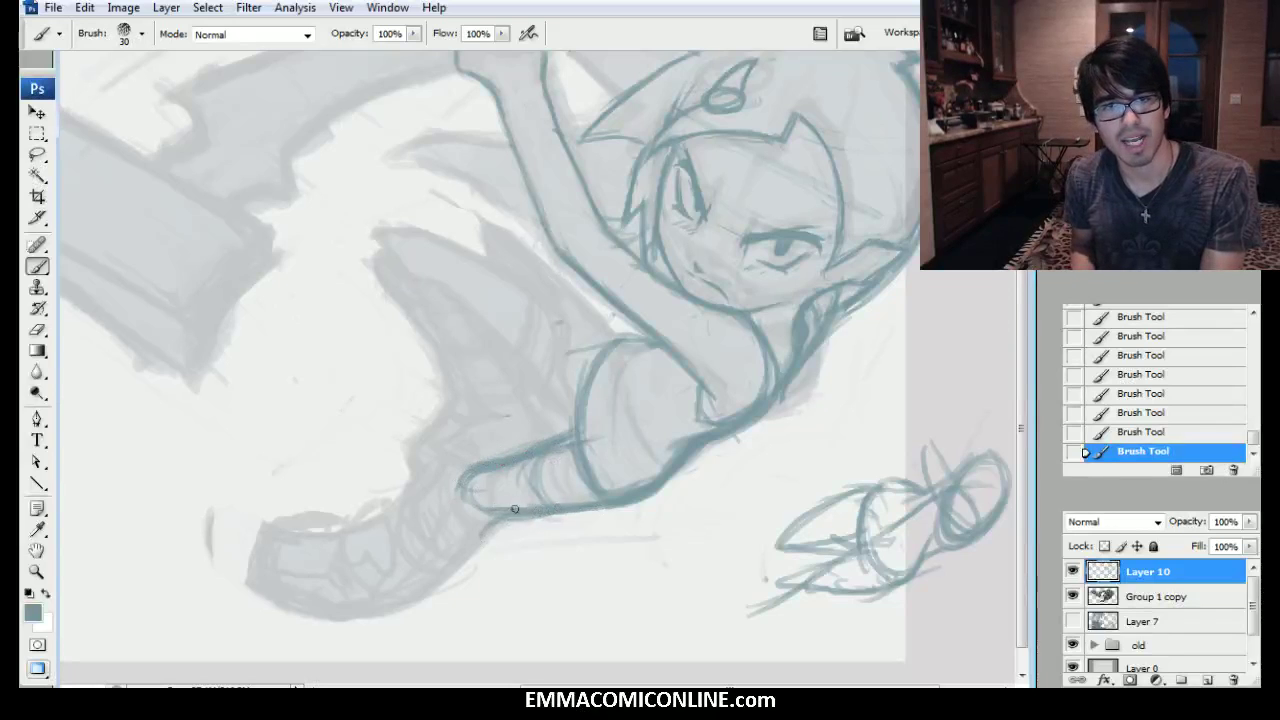
Trim and round off the knee end of the lower thigh, and draw a curved downward arrow beside the raised leg.
mouse_move(482, 470)
mouse_down()
mouse_move(496, 507)
mouse_move(474, 460)
mouse_move(474, 514)
mouse_up()
drag(476, 514, 531, 520)
mouse_move(485, 481)
mouse_down()
mouse_move(486, 457)
mouse_move(460, 484)
mouse_move(474, 538)
mouse_up()
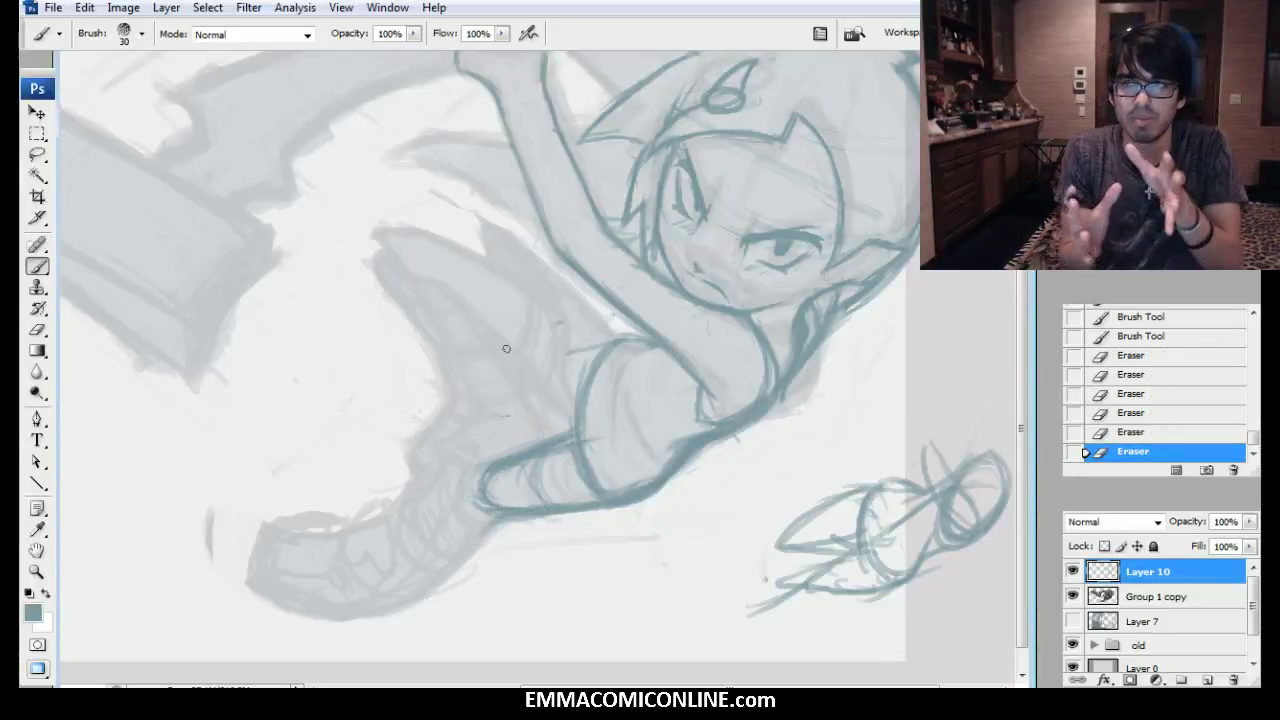
mouse_move(432, 240)
mouse_down()
mouse_move(356, 358)
mouse_move(332, 313)
mouse_up()
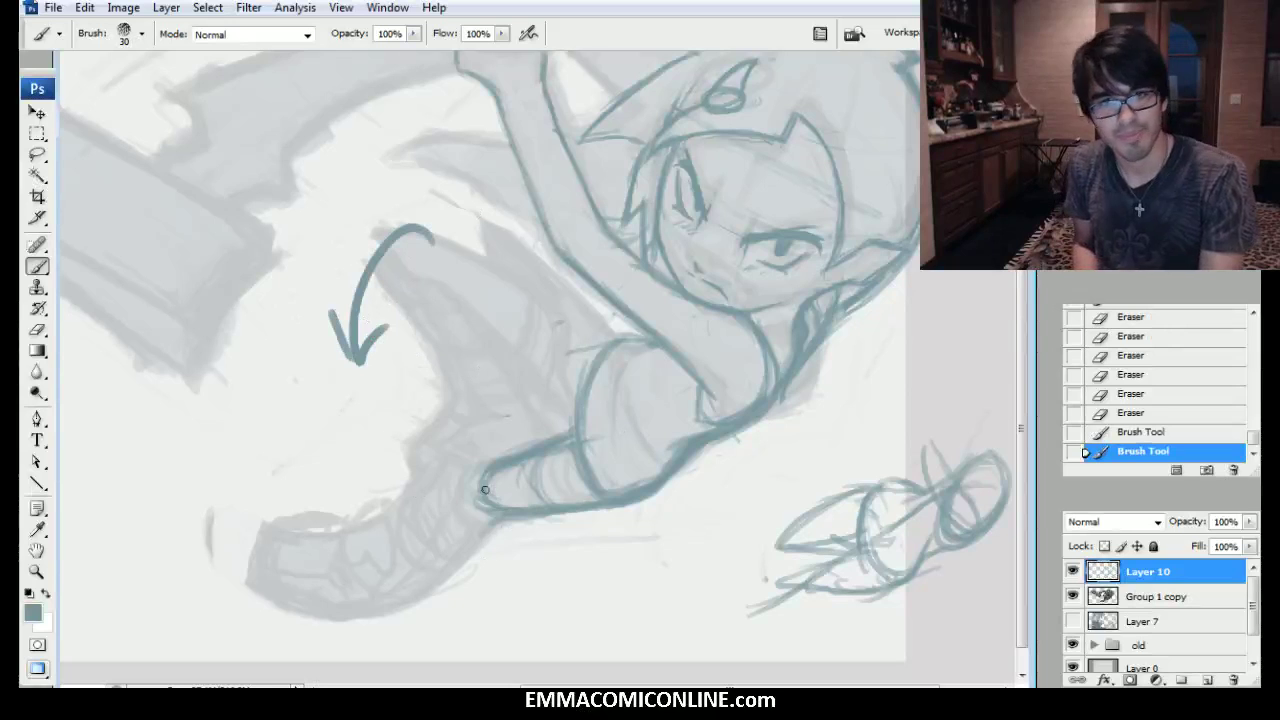
Draw the extended lower leg from the knee as a tapering shape ending over the rough sketch's foot.
drag(486, 470, 448, 496)
drag(484, 473, 446, 499)
mouse_move(483, 475)
mouse_down()
mouse_move(446, 494)
mouse_move(404, 548)
mouse_move(382, 544)
mouse_up()
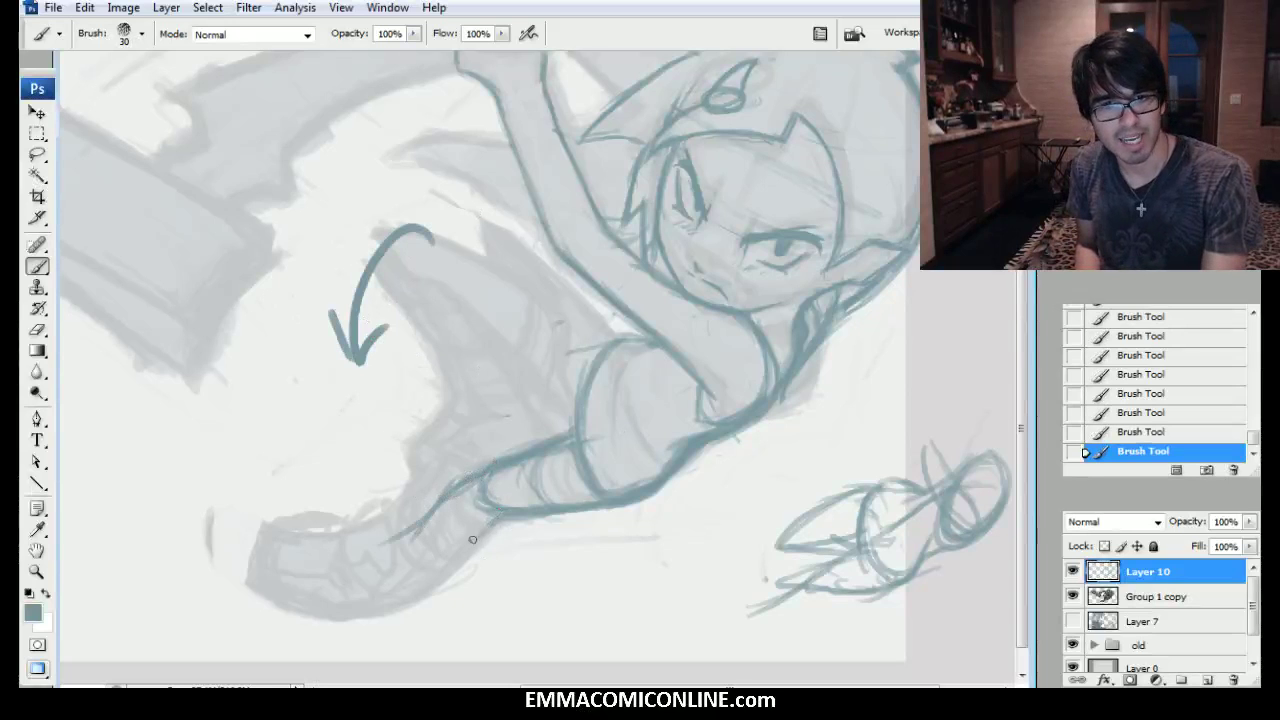
drag(500, 520, 424, 556)
mouse_move(490, 468)
mouse_down()
mouse_move(441, 512)
mouse_move(376, 527)
mouse_up()
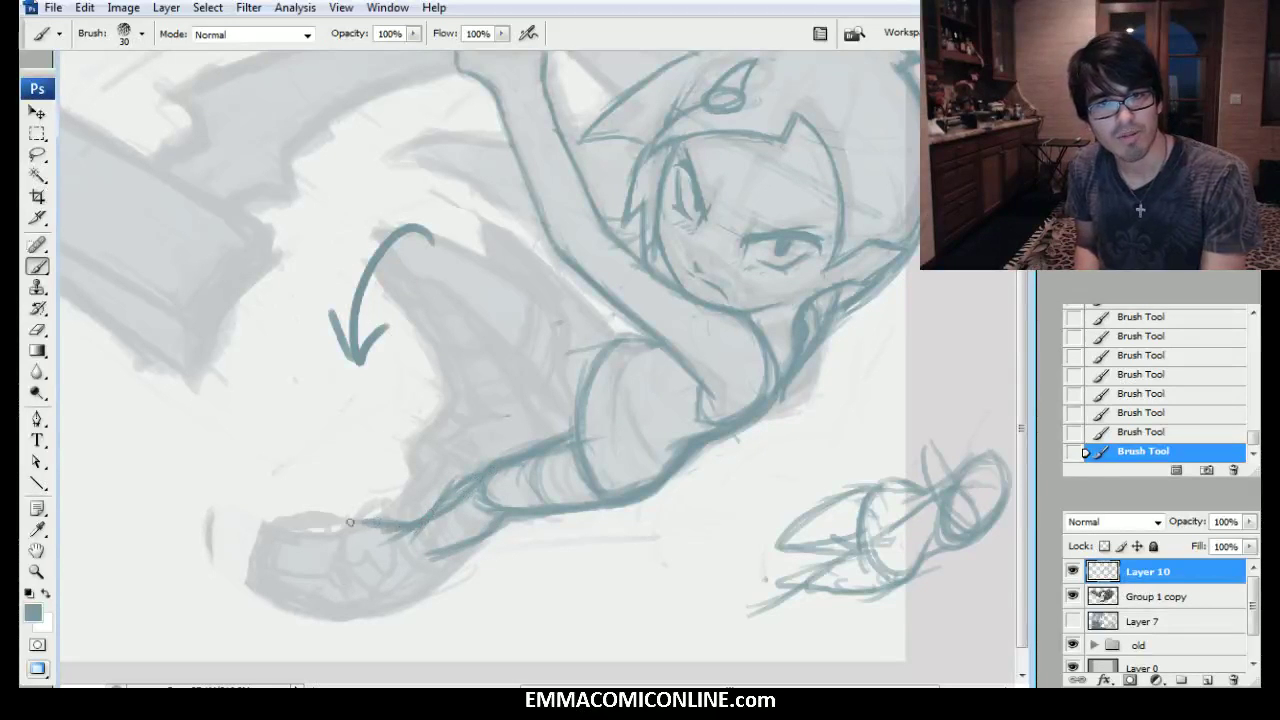
mouse_move(450, 548)
mouse_down()
mouse_move(345, 566)
mouse_move(372, 566)
mouse_up()
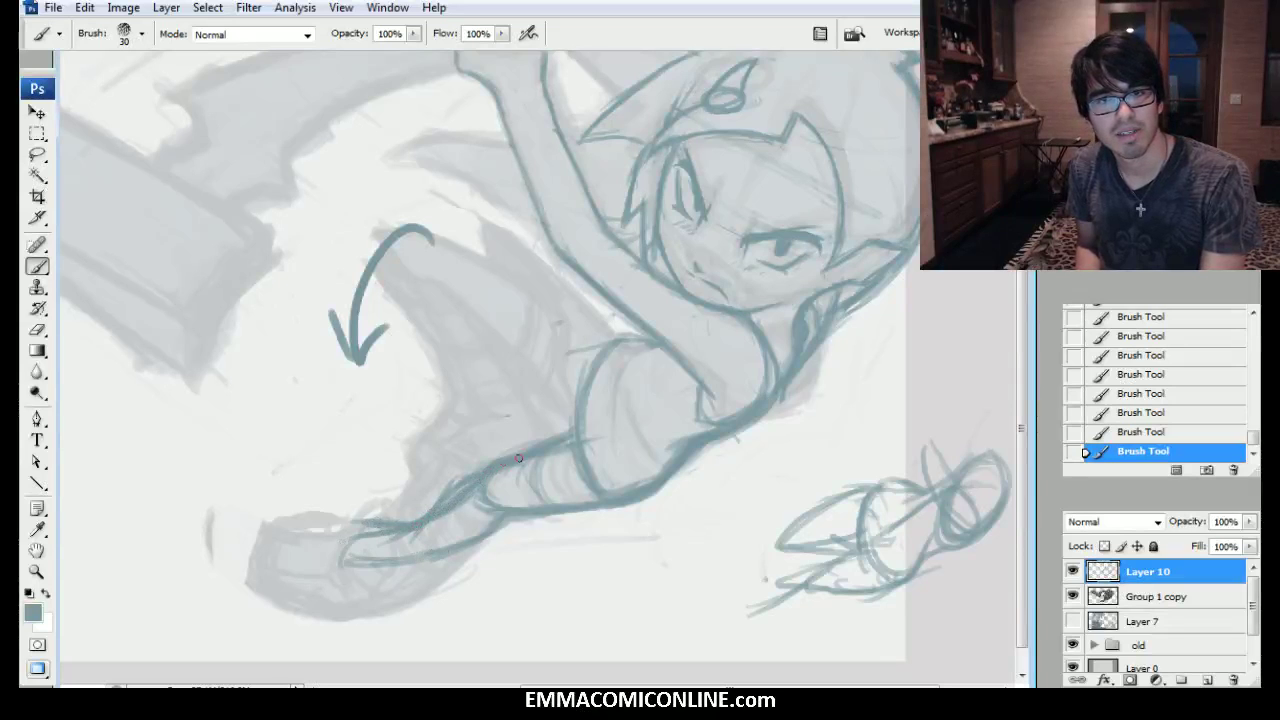
Flip the canvas horizontally to check the pose mirrored.
mouse_move(563, 441)
mouse_down()
mouse_move(543, 584)
mouse_move(531, 480)
mouse_up()
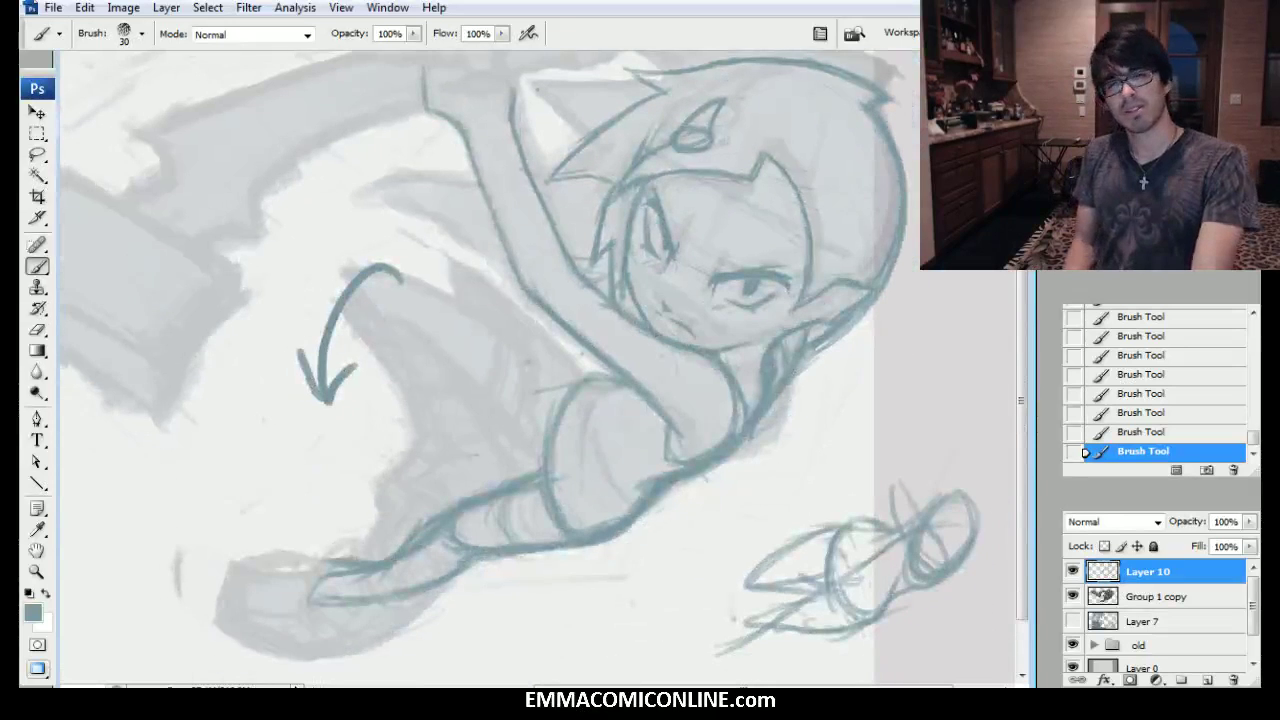
key(ctrl+shift+h)
mouse_move(343, 272)
mouse_down()
mouse_move(649, 329)
mouse_move(653, 281)
mouse_up()
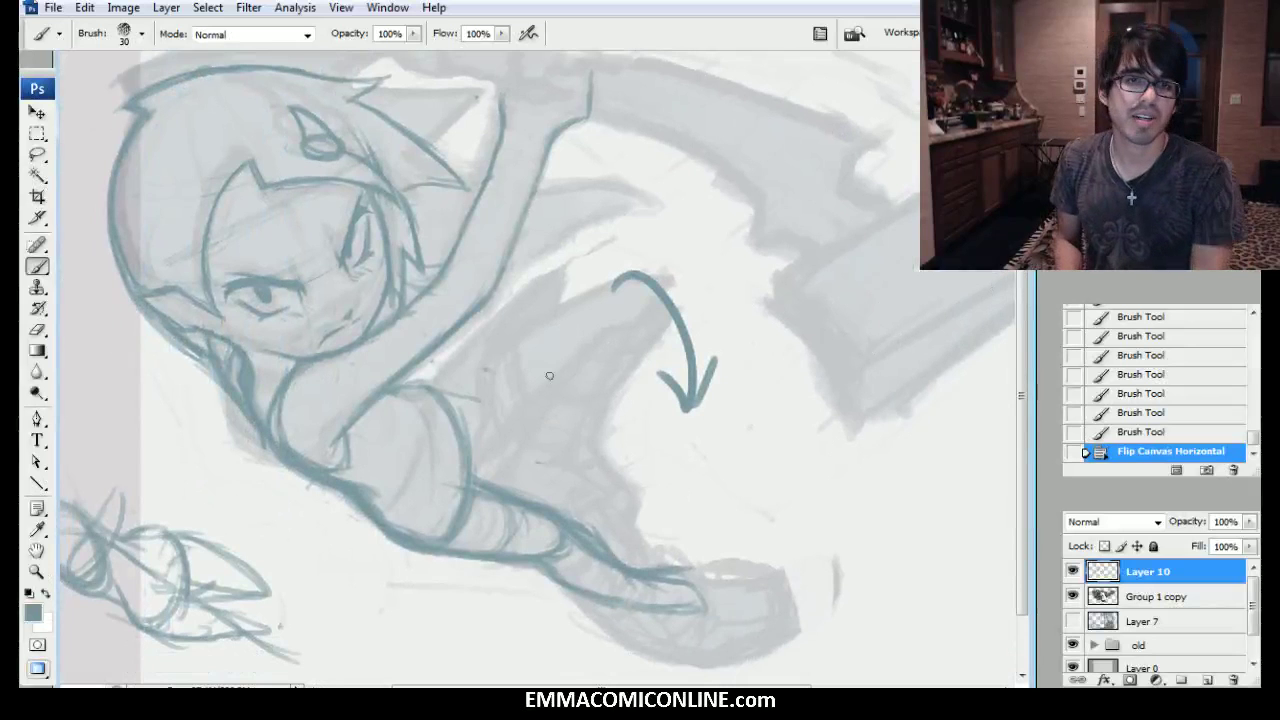
Draw the raised thigh from the hip to the knee with contour curves around it, and clean up stray line ends.
mouse_move(458, 411)
mouse_down()
mouse_move(436, 391)
mouse_move(596, 312)
mouse_move(611, 368)
mouse_move(550, 418)
mouse_move(581, 378)
mouse_up()
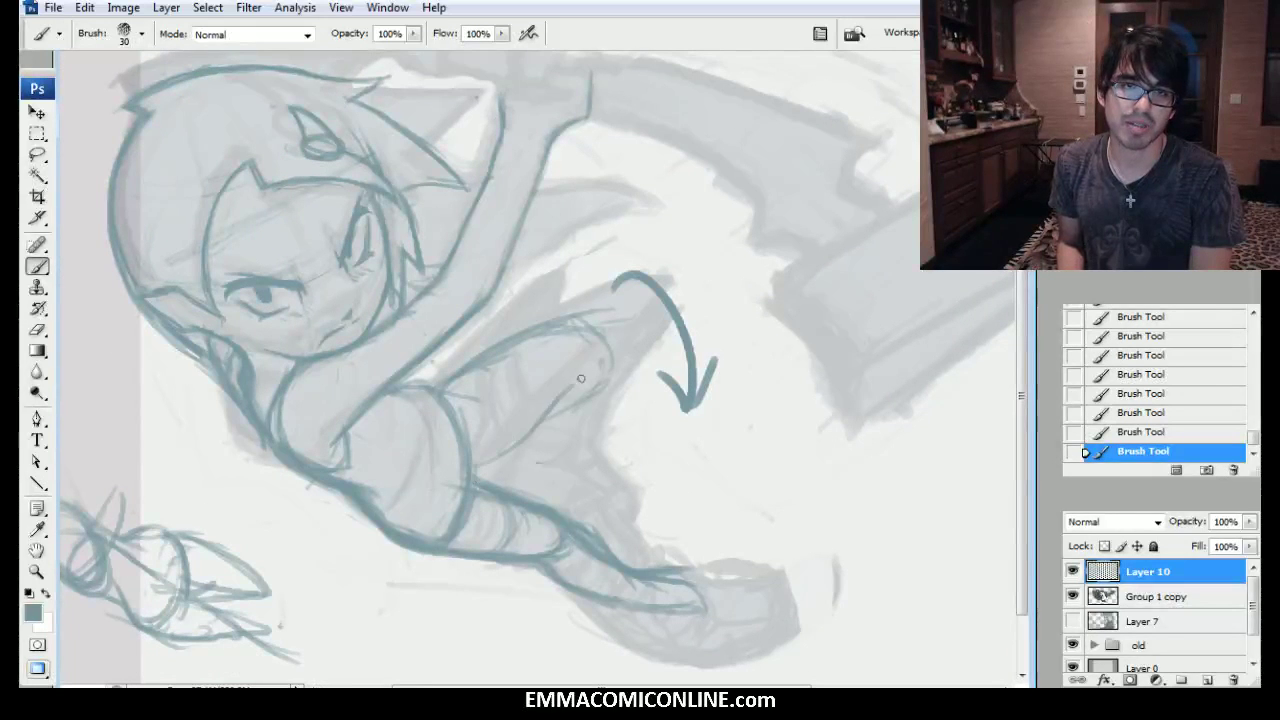
drag(479, 461, 538, 424)
mouse_move(446, 386)
mouse_down()
mouse_move(486, 363)
mouse_move(511, 441)
mouse_up()
drag(483, 362, 497, 442)
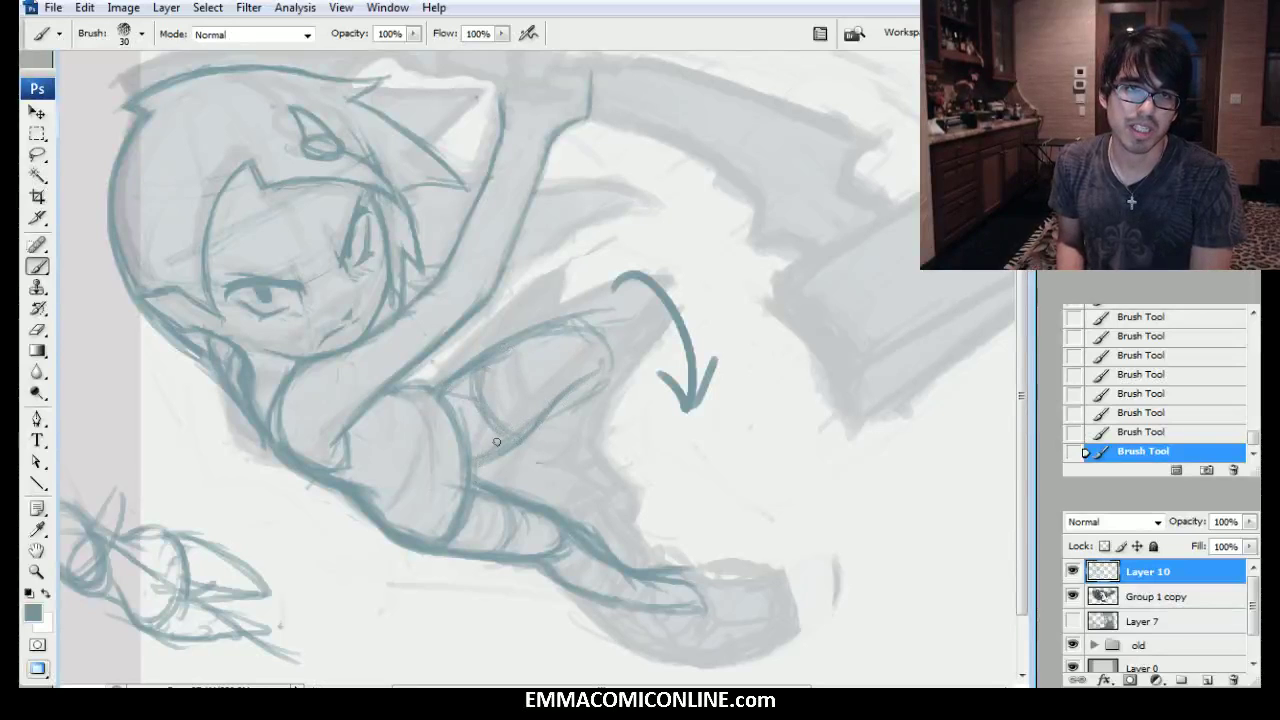
drag(607, 357, 597, 390)
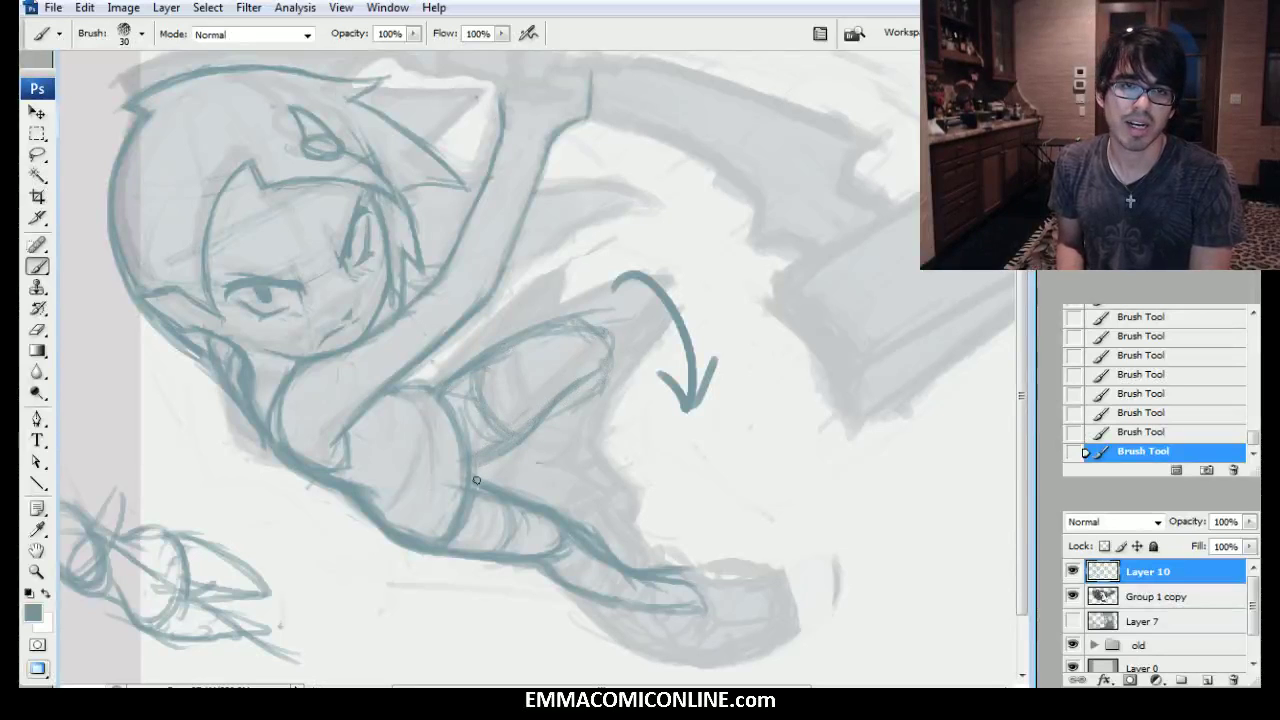
mouse_move(486, 488)
mouse_down()
mouse_move(497, 503)
mouse_move(486, 504)
mouse_up()
drag(514, 441, 518, 443)
drag(520, 440, 529, 434)
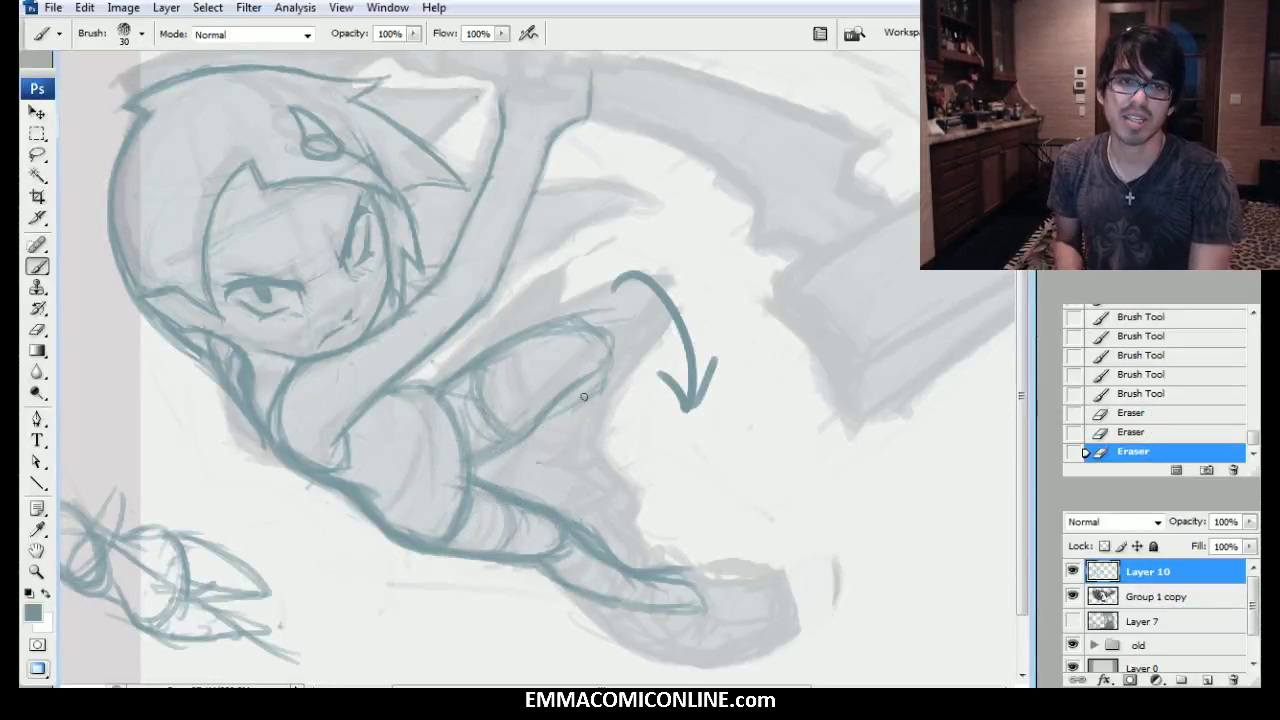
Add contour lines where the raised thigh joins the hip, using a size 25 brush.
key([)
mouse_move(486, 414)
mouse_down()
mouse_move(511, 440)
mouse_move(476, 392)
mouse_up()
mouse_move(474, 386)
mouse_down()
mouse_move(471, 373)
mouse_move(450, 424)
mouse_move(470, 440)
mouse_up()
drag(480, 405, 456, 447)
mouse_move(436, 396)
mouse_down()
mouse_move(432, 424)
mouse_move(458, 418)
mouse_up()
drag(455, 408, 468, 428)
mouse_move(465, 418)
mouse_down()
mouse_move(490, 440)
mouse_move(436, 442)
mouse_up()
drag(446, 385, 470, 456)
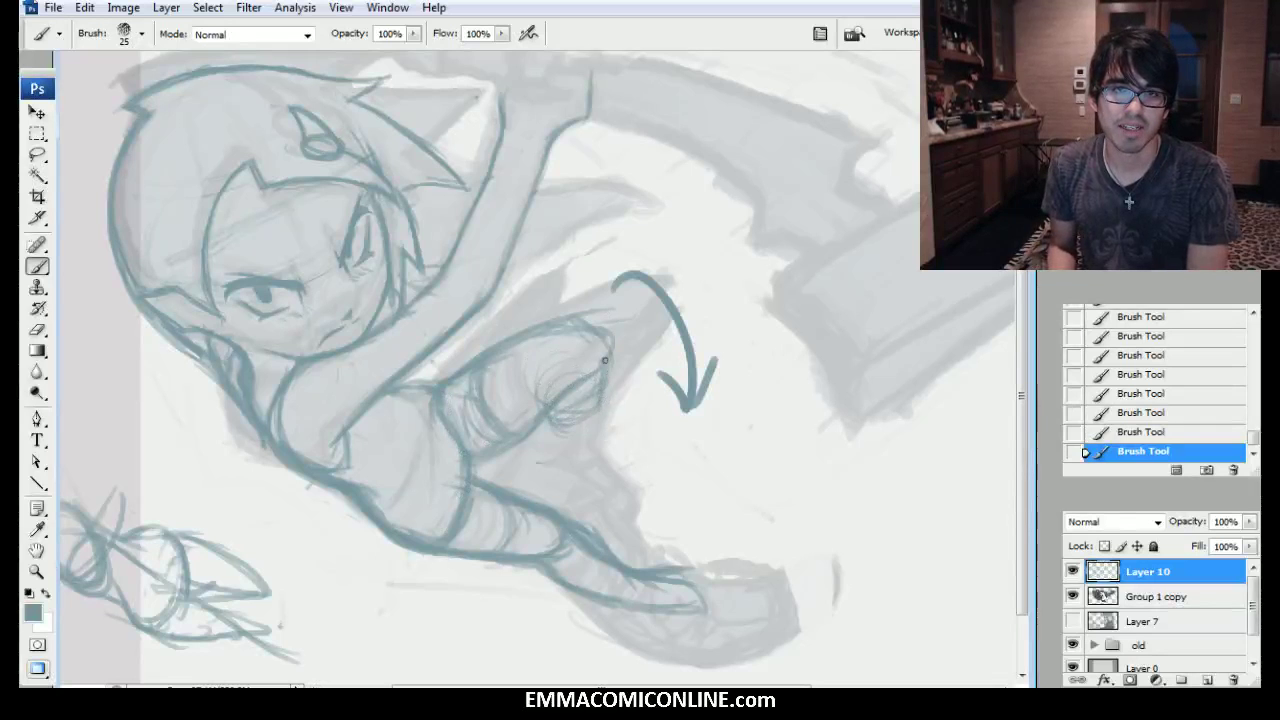
Draw the bent lower leg and pointed foot below the raised knee, and reinforce the thigh's upper outline.
mouse_move(611, 364)
mouse_down()
mouse_move(612, 420)
mouse_move(597, 434)
mouse_up()
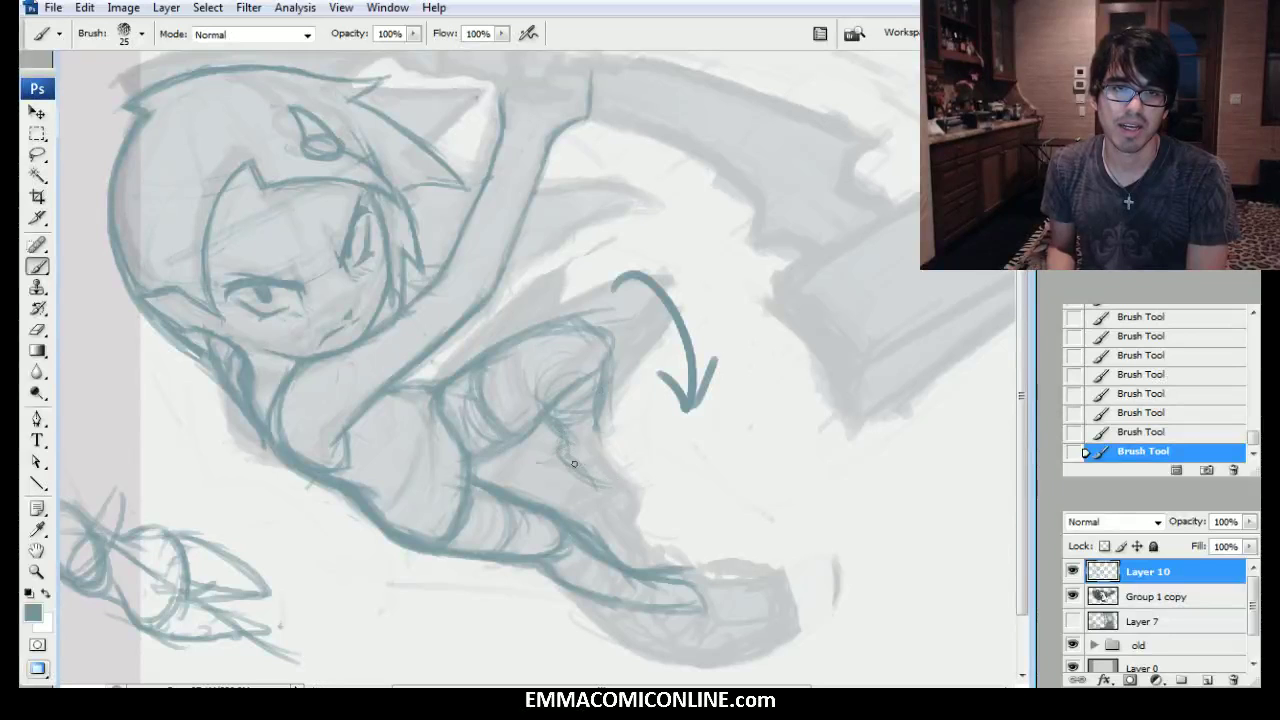
drag(600, 430, 634, 470)
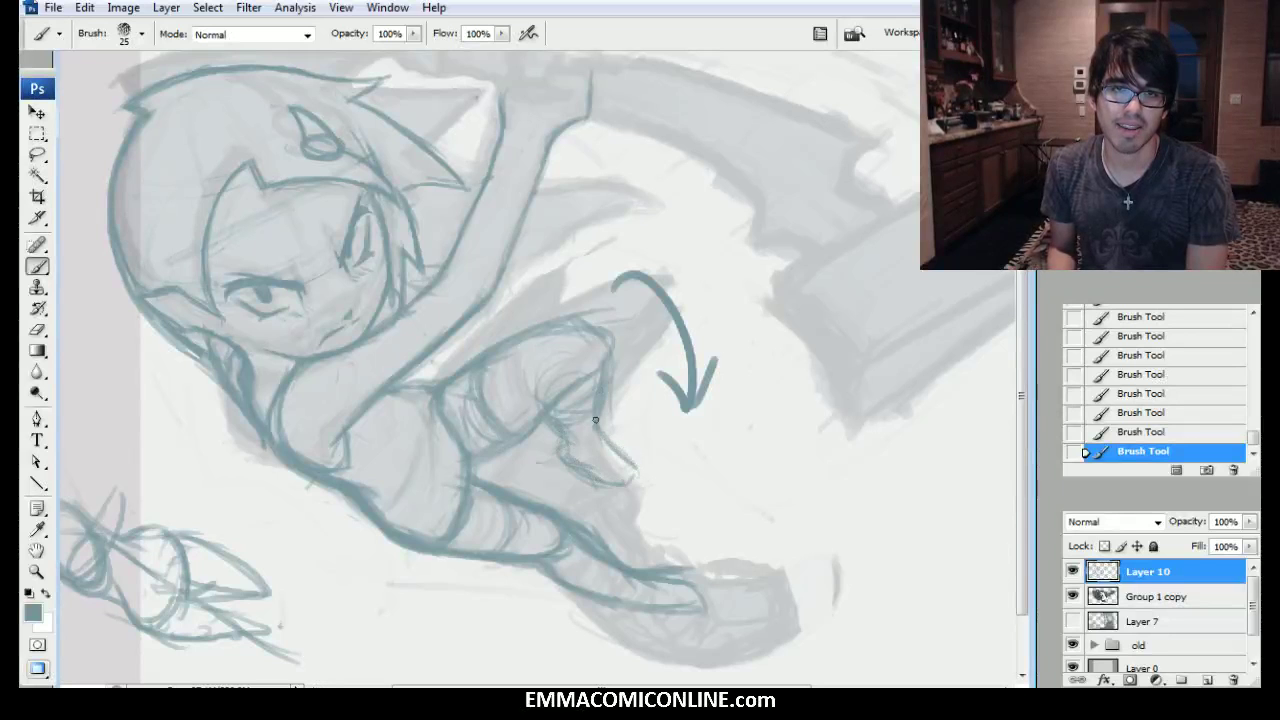
drag(605, 410, 600, 429)
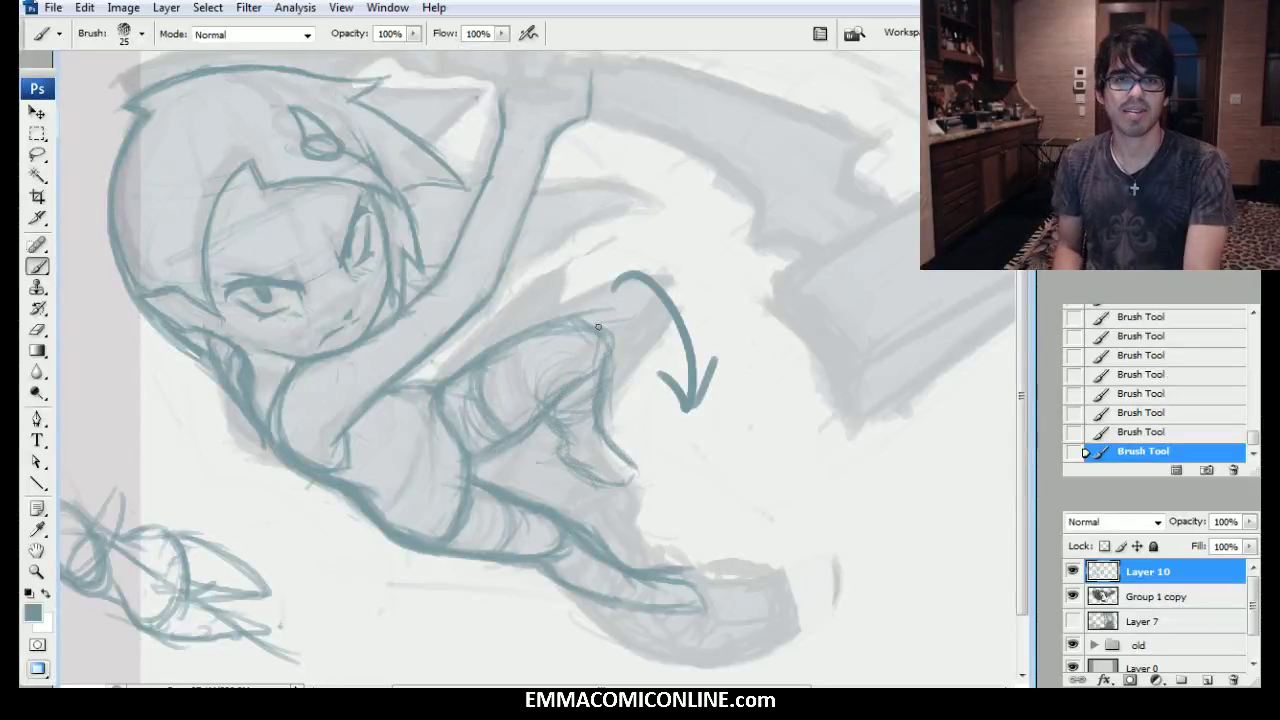
mouse_move(600, 322)
mouse_down()
mouse_move(550, 333)
mouse_move(450, 391)
mouse_up()
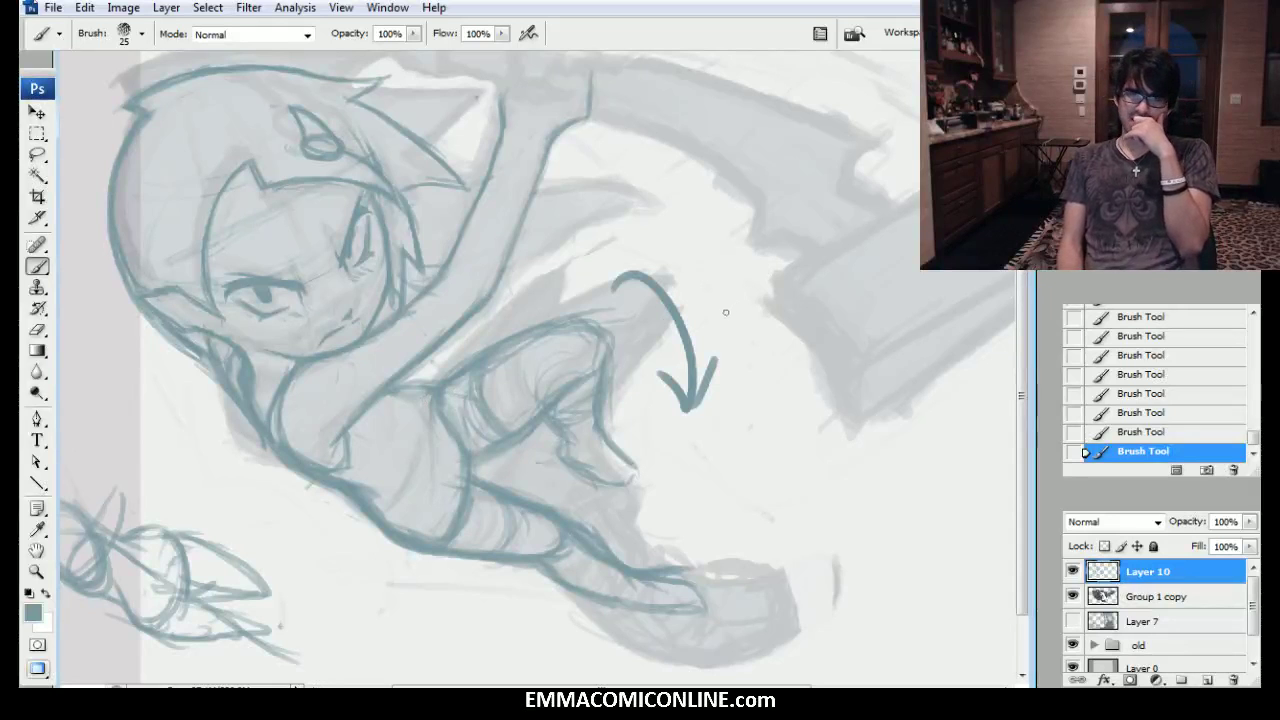
Lasso the legs and lower torso, scale the selection to 99.5%, and deselect it.
key(l)
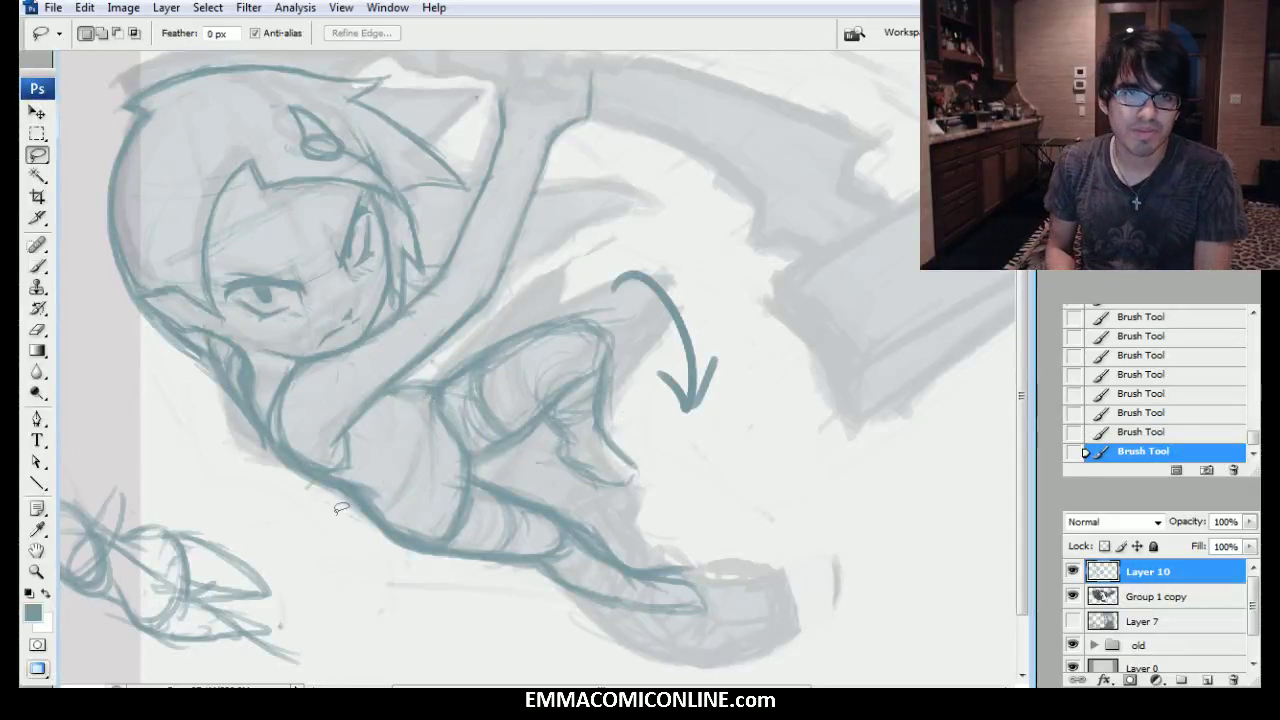
mouse_move(418, 381)
mouse_down()
mouse_move(635, 290)
mouse_move(648, 370)
mouse_move(595, 662)
mouse_move(322, 508)
mouse_up()
key(ctrl+t)
mouse_move(748, 668)
mouse_down()
mouse_move(757, 674)
mouse_move(723, 606)
mouse_up()
drag(639, 519, 643, 522)
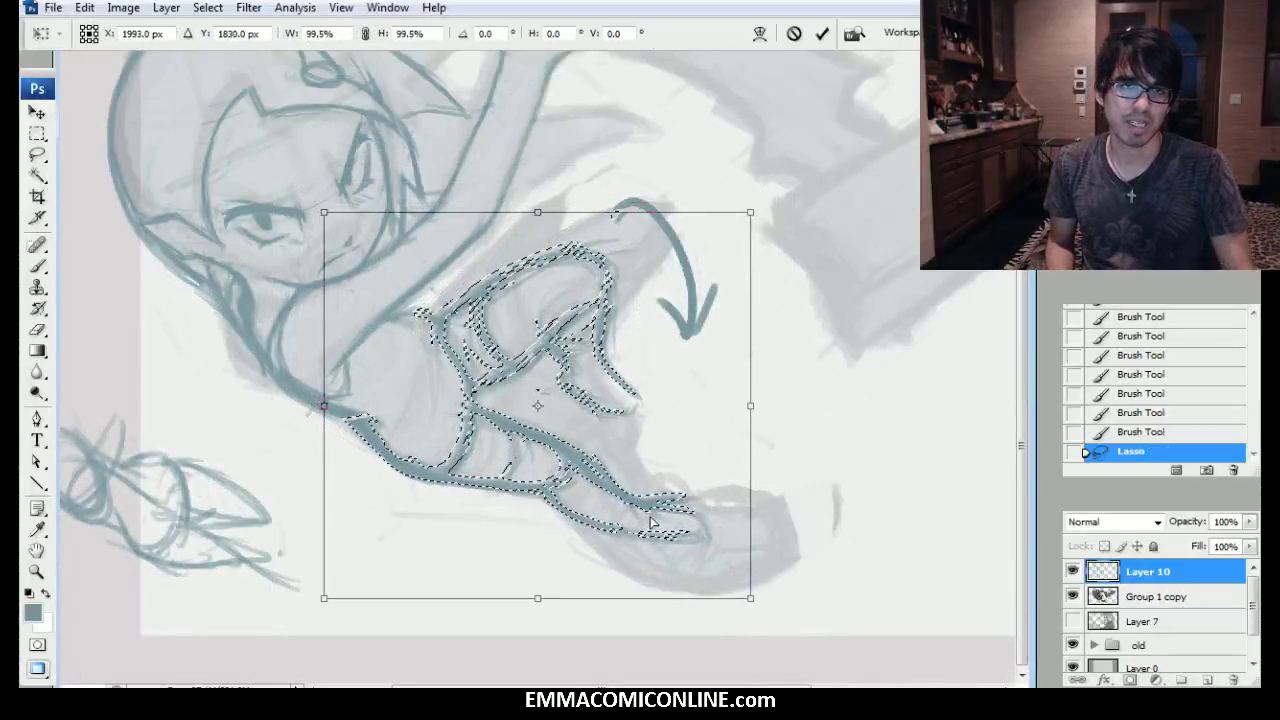
key(Return)
key(Return)
key(ctrl+d)
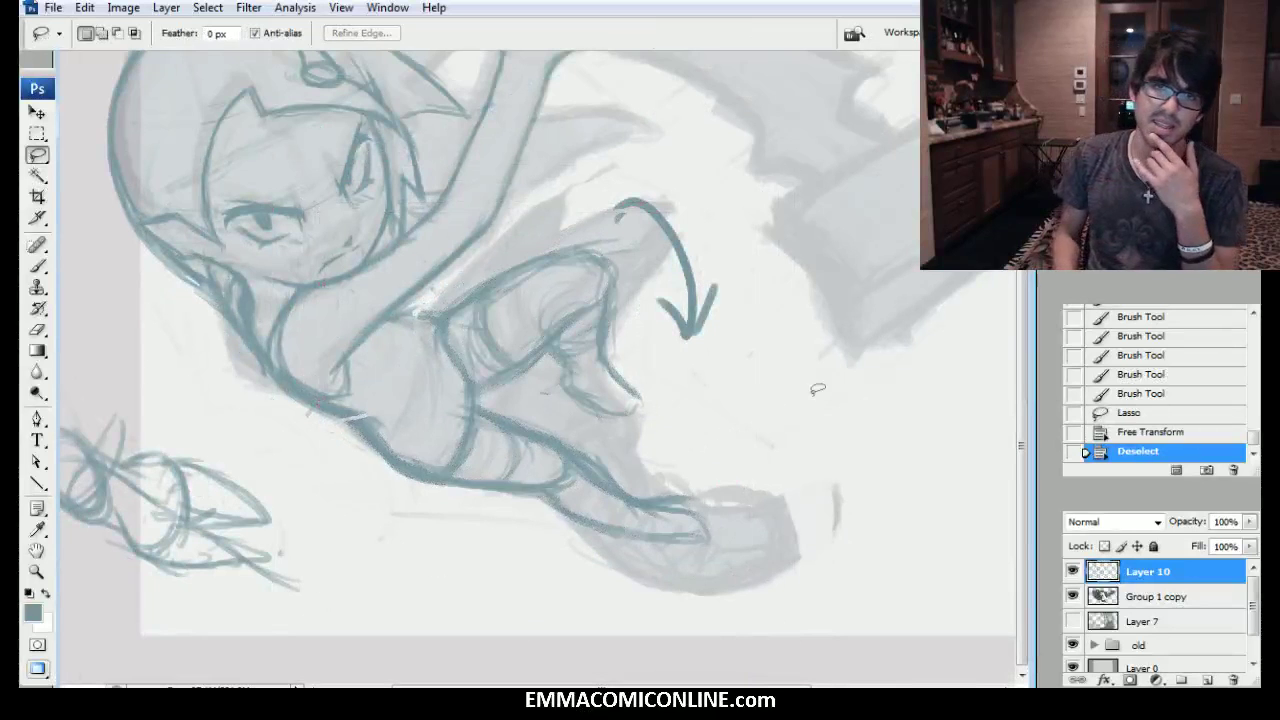
Flip the canvas horizontally, and revert the drawing to a brush stroke made before the legs were selected and scaled.
scroll(814, 380, left, 1)
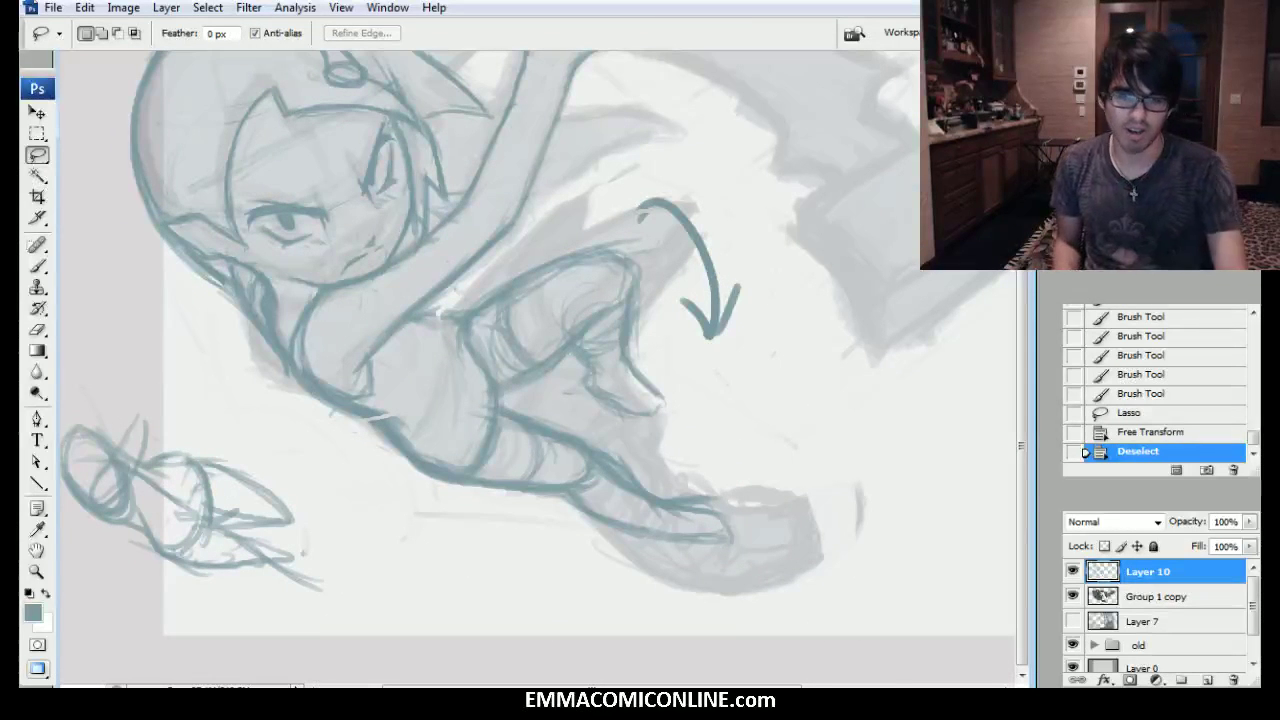
key(ctrl+shift+h)
drag(700, 360, 392, 407)
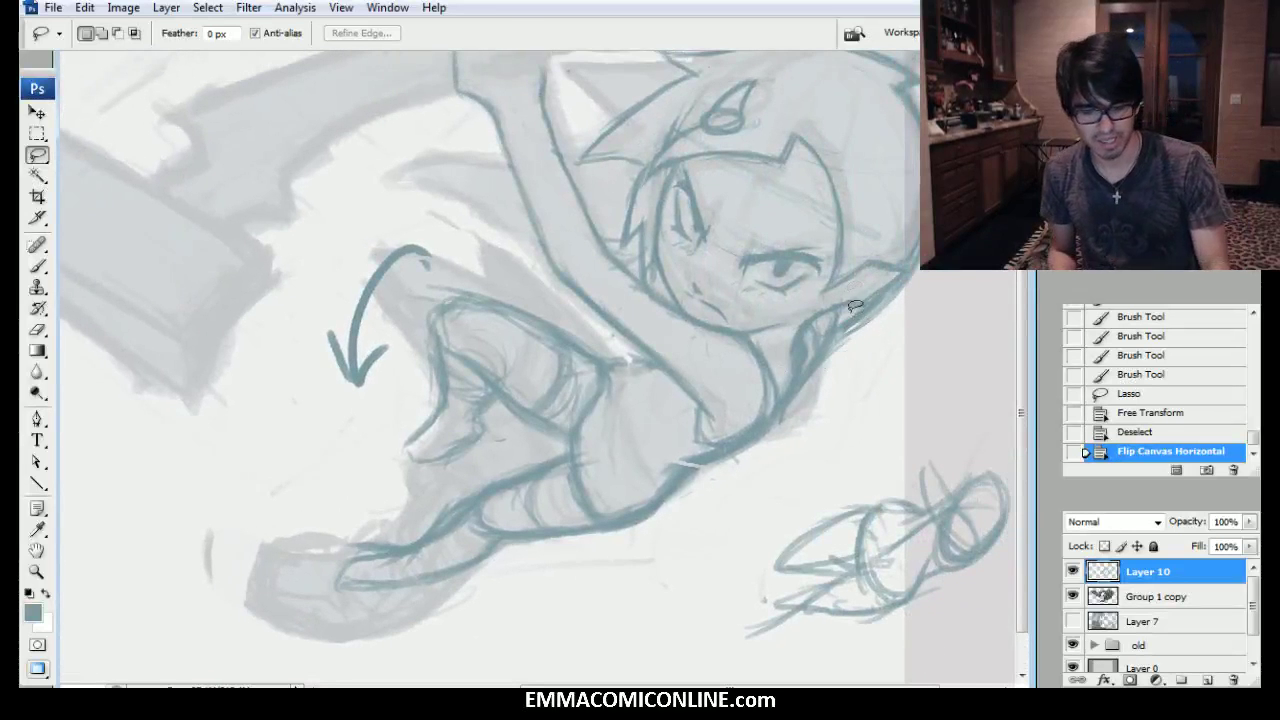
key(b)
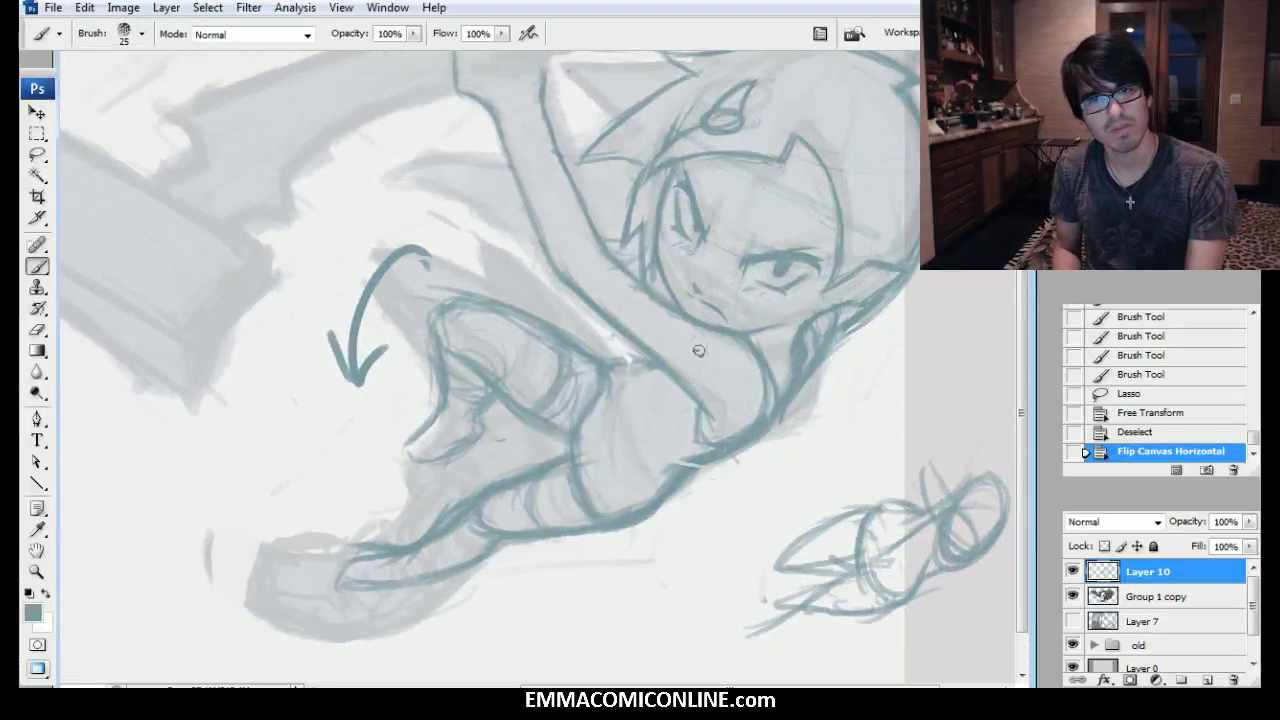
click(1140, 376)
click(1142, 357)
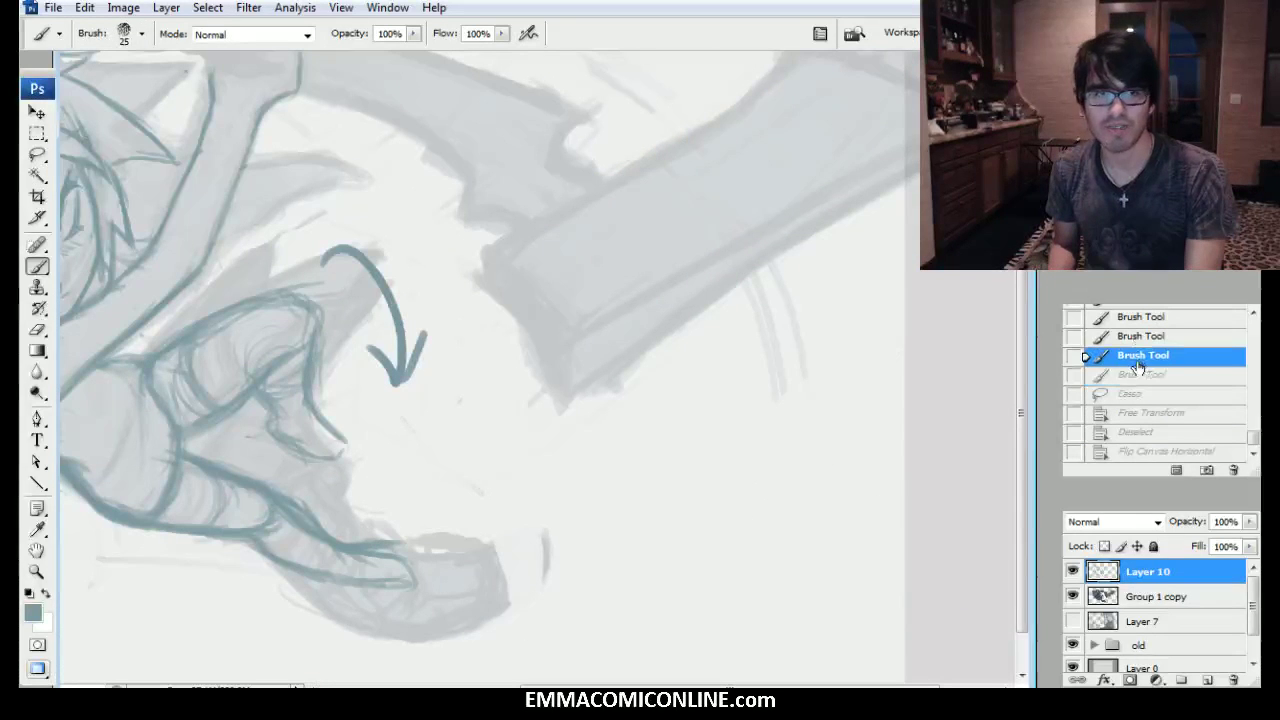
Draw the waist line between the arm and raised thigh, and add curved contour lines down the torso.
drag(435, 355, 686, 363)
mouse_move(562, 318)
mouse_down()
mouse_move(520, 306)
mouse_move(488, 318)
mouse_up()
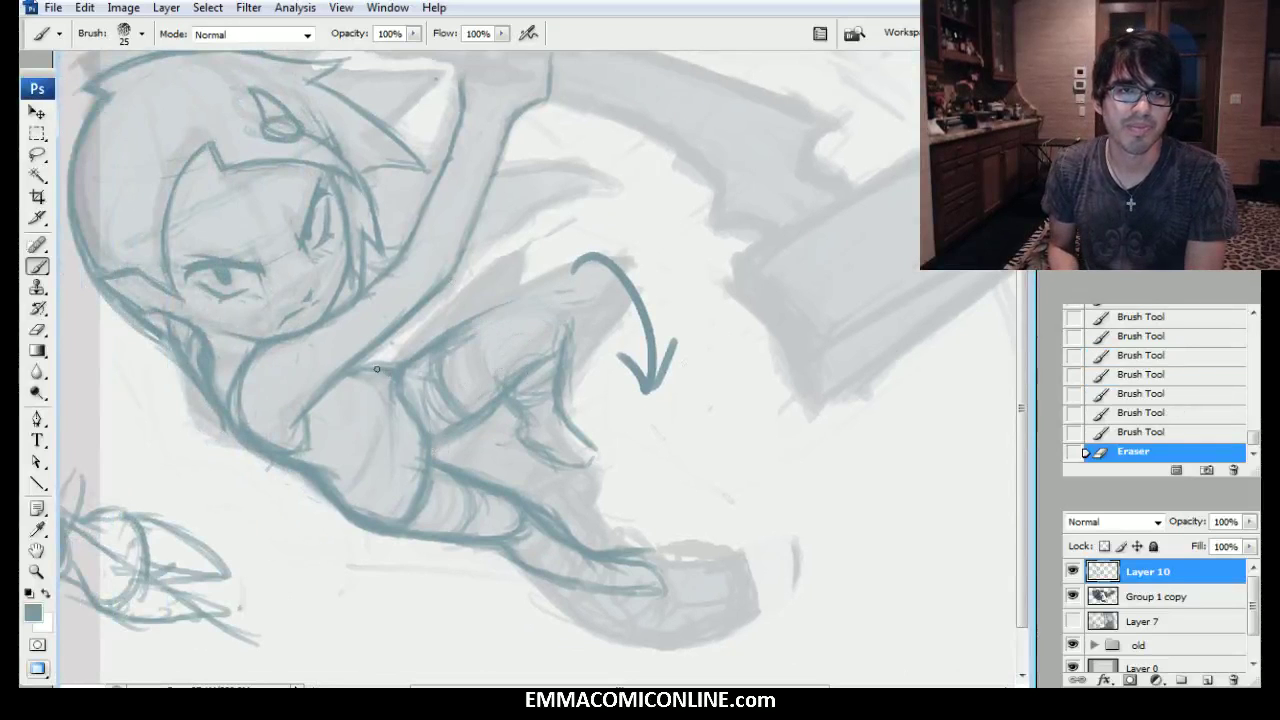
drag(365, 367, 398, 370)
drag(356, 369, 396, 372)
mouse_move(372, 368)
mouse_down()
mouse_move(404, 374)
mouse_move(376, 470)
mouse_up()
drag(368, 392, 364, 470)
drag(398, 374, 410, 391)
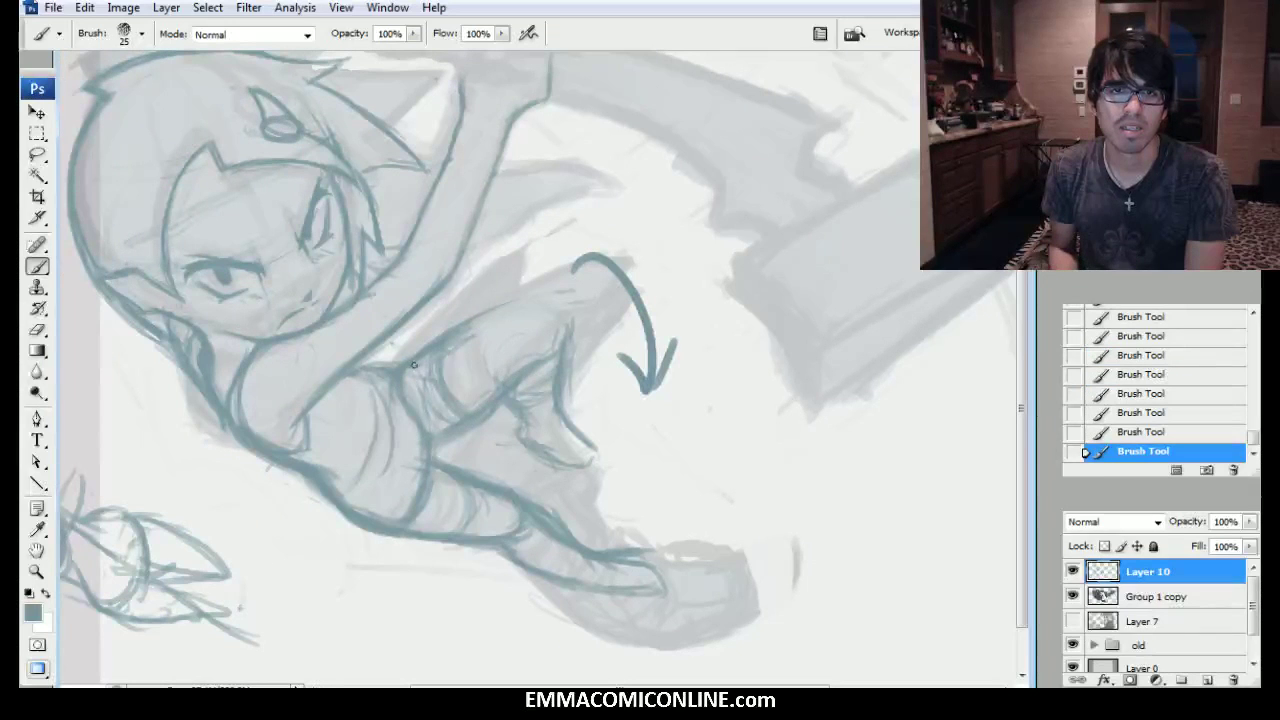
Extend the raised thigh to a sharper, farther knee, erasing the old lower leg and foot.
mouse_move(450, 336)
mouse_down()
mouse_move(568, 277)
mouse_move(600, 277)
mouse_up()
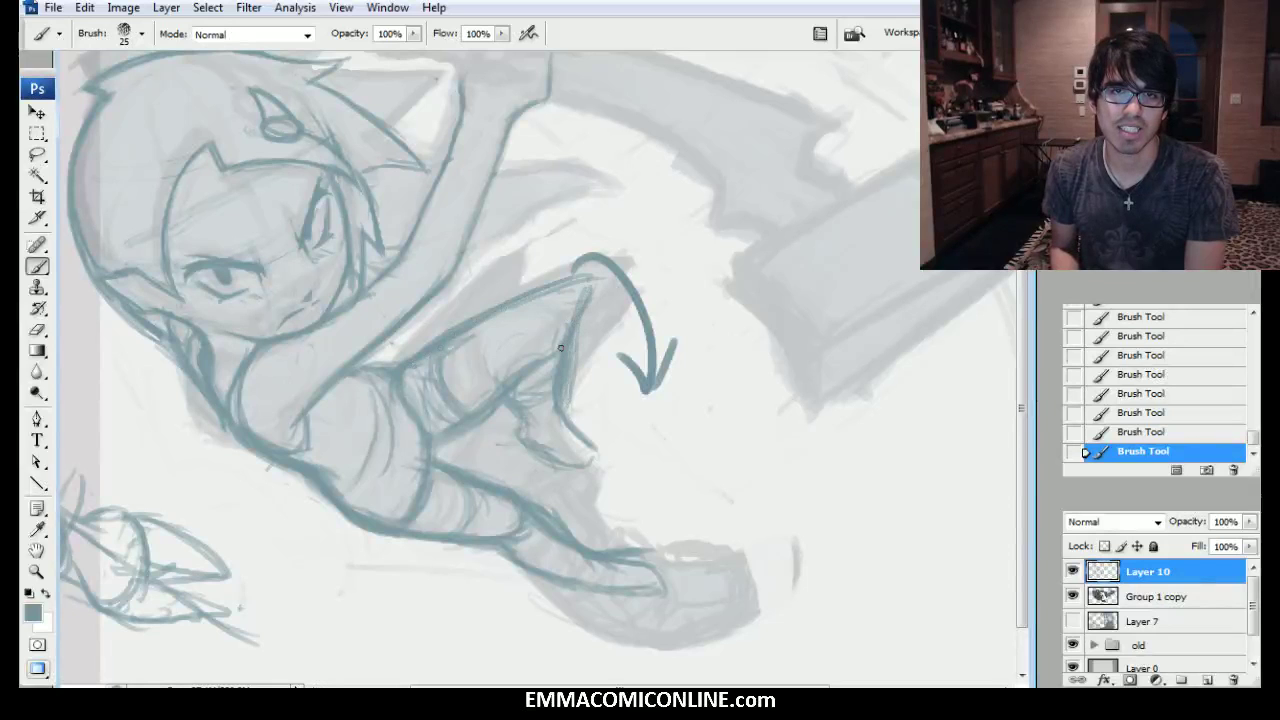
mouse_move(554, 388)
mouse_down()
mouse_move(572, 314)
mouse_move(568, 389)
mouse_move(589, 458)
mouse_move(613, 439)
mouse_up()
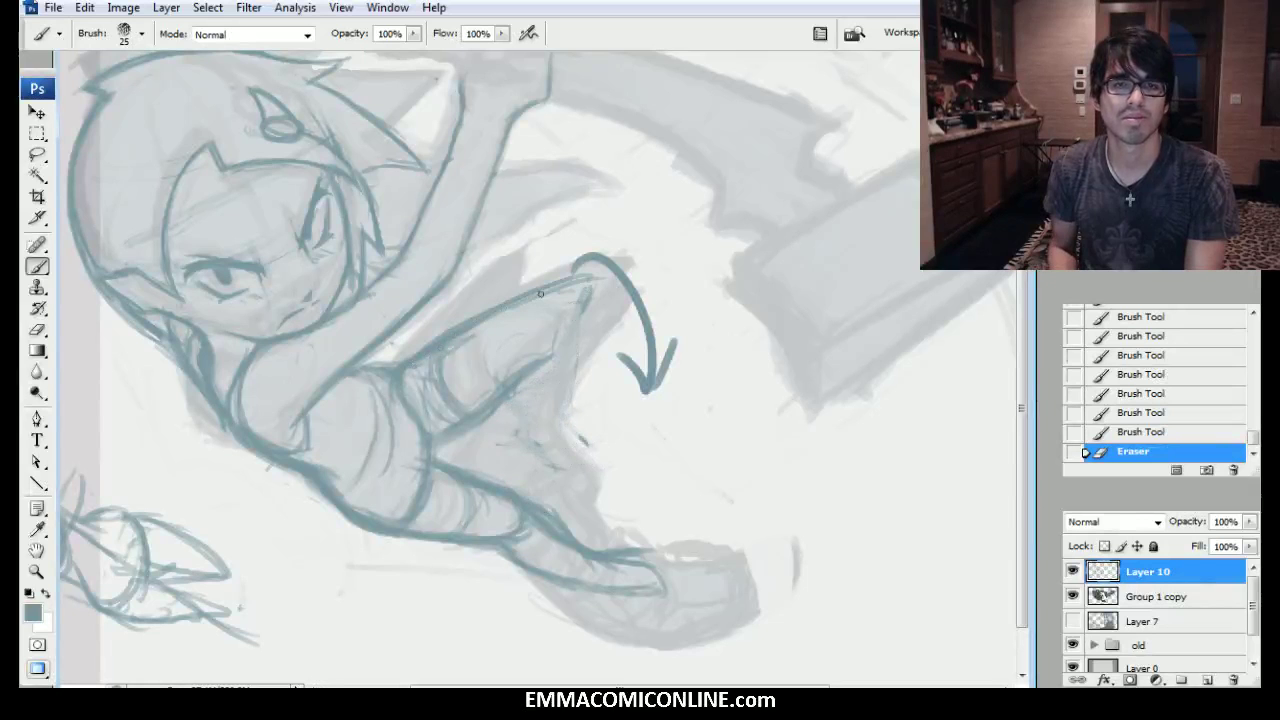
mouse_move(589, 291)
mouse_down()
mouse_move(581, 342)
mouse_move(591, 298)
mouse_move(567, 347)
mouse_move(528, 372)
mouse_move(593, 323)
mouse_move(595, 284)
mouse_move(578, 358)
mouse_move(591, 342)
mouse_move(558, 359)
mouse_up()
drag(577, 344, 553, 364)
Sketch a construction circle inside the raised knee and draw a new lower leg and pointed foot beneath it.
mouse_move(575, 347)
mouse_down()
mouse_move(560, 332)
mouse_move(583, 366)
mouse_move(522, 363)
mouse_move(561, 312)
mouse_up()
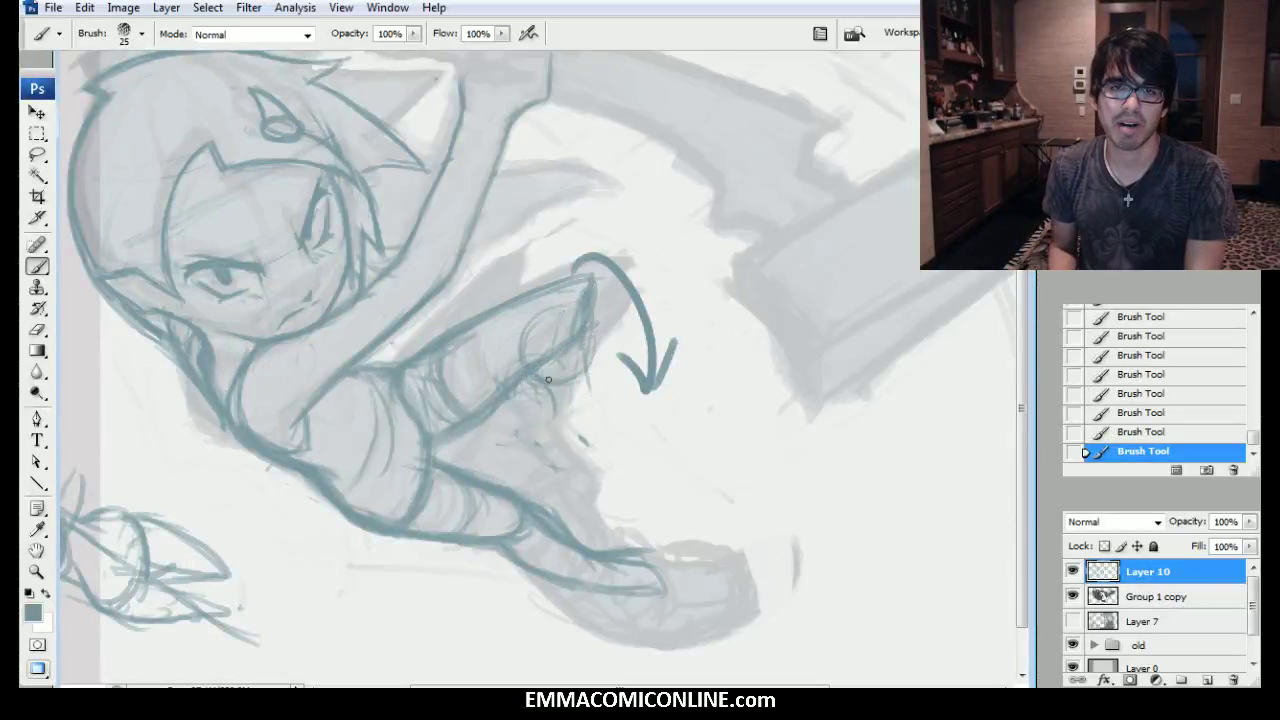
drag(549, 430, 543, 405)
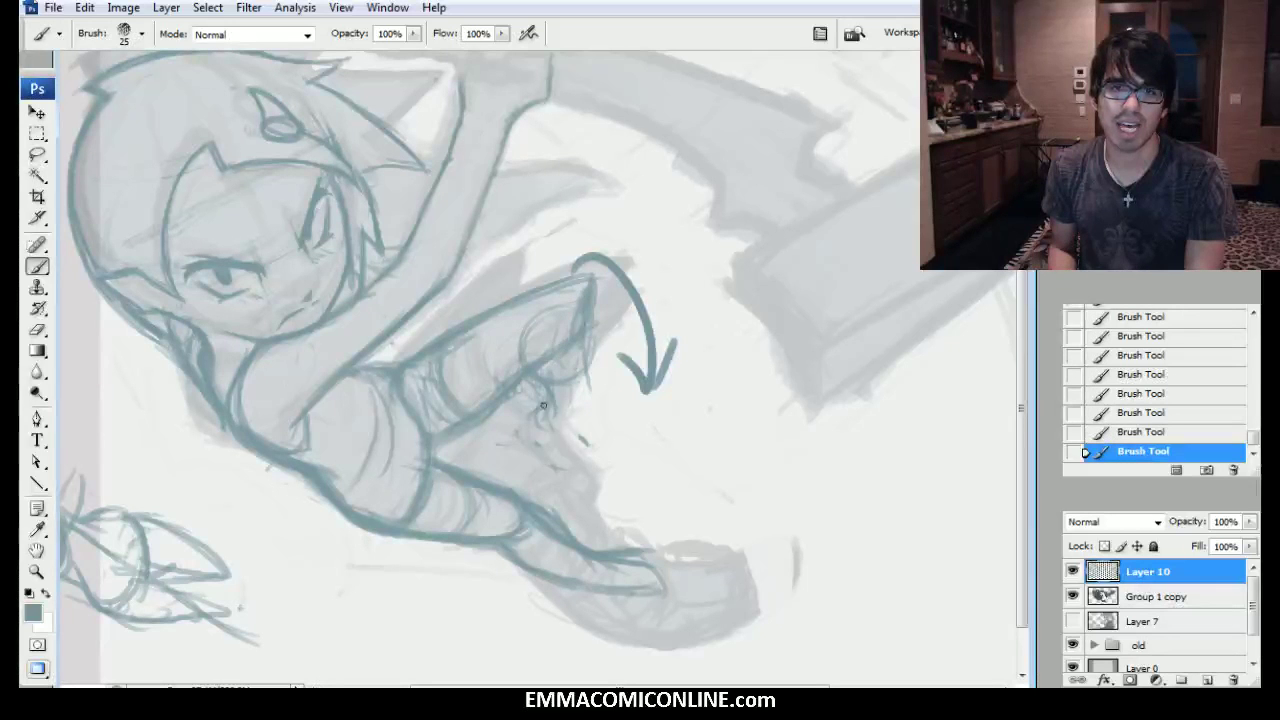
mouse_move(611, 437)
mouse_down()
mouse_move(623, 426)
mouse_move(582, 376)
mouse_up()
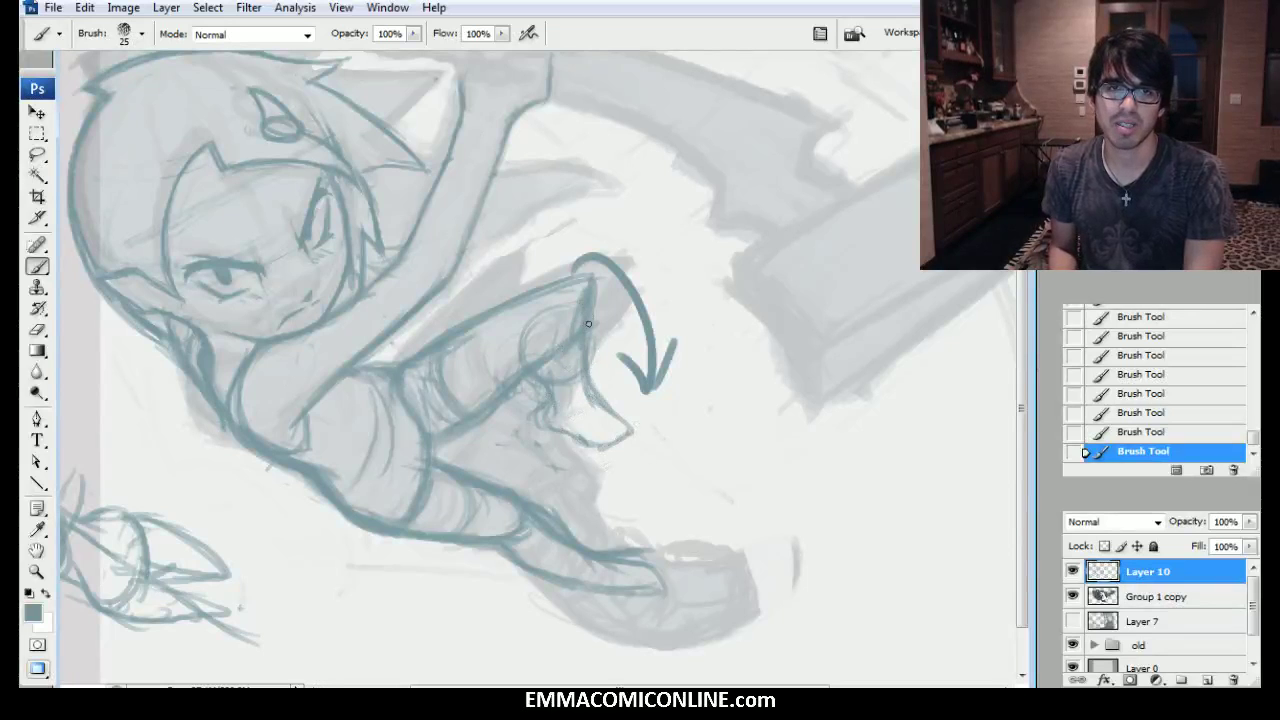
drag(583, 381, 606, 406)
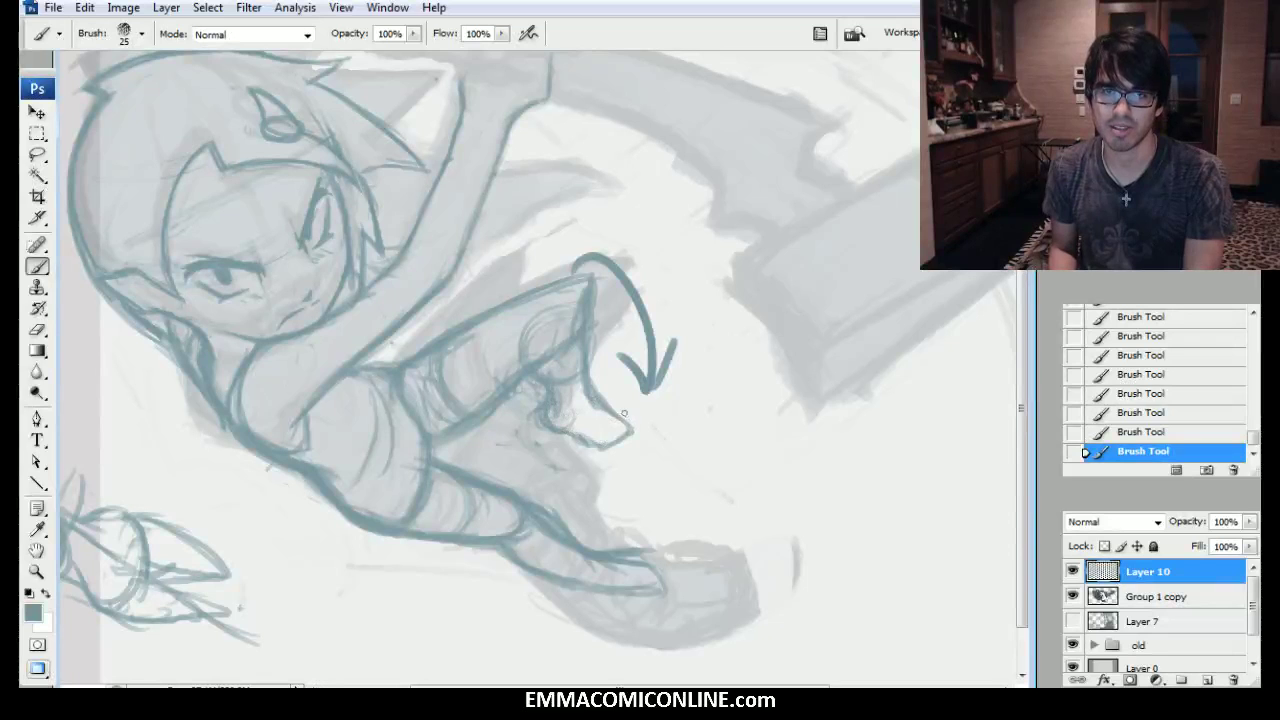
Erase the knee's construction circle and lighten the rough contour lines on the raised thigh.
mouse_move(557, 334)
mouse_down()
mouse_move(568, 304)
mouse_move(571, 333)
mouse_move(556, 333)
mouse_move(574, 309)
mouse_move(560, 342)
mouse_up()
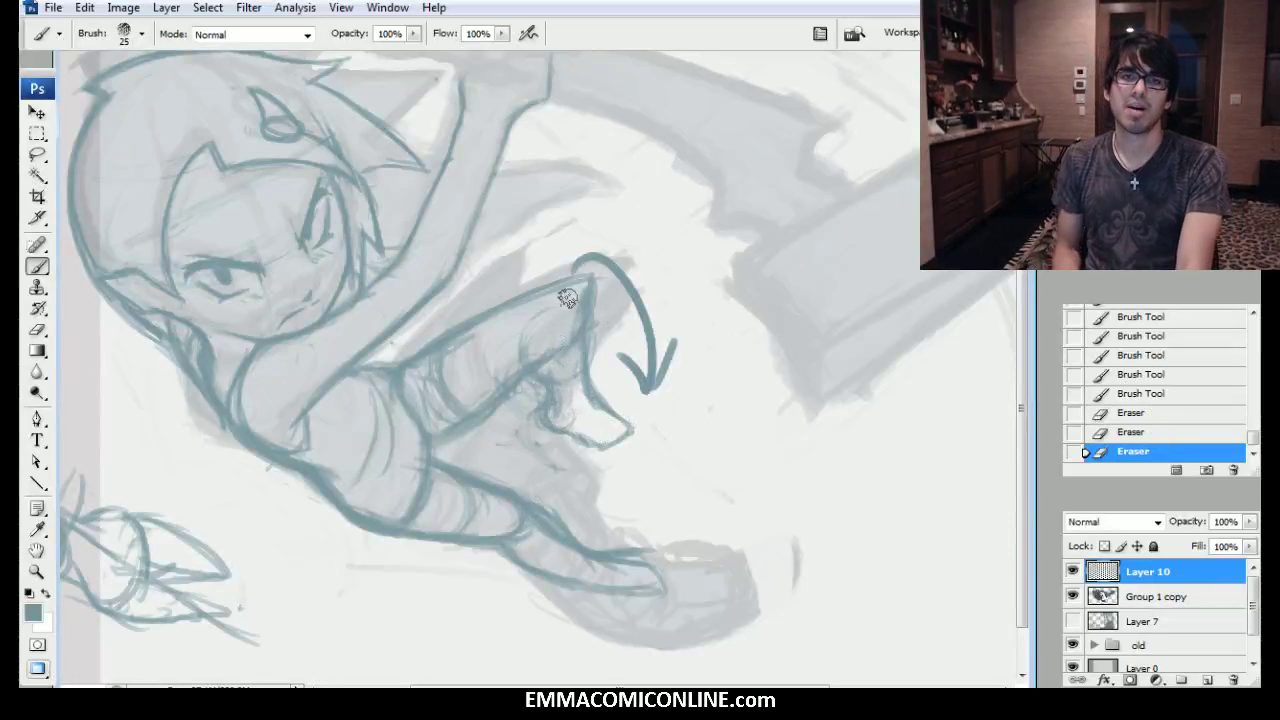
drag(568, 298, 607, 311)
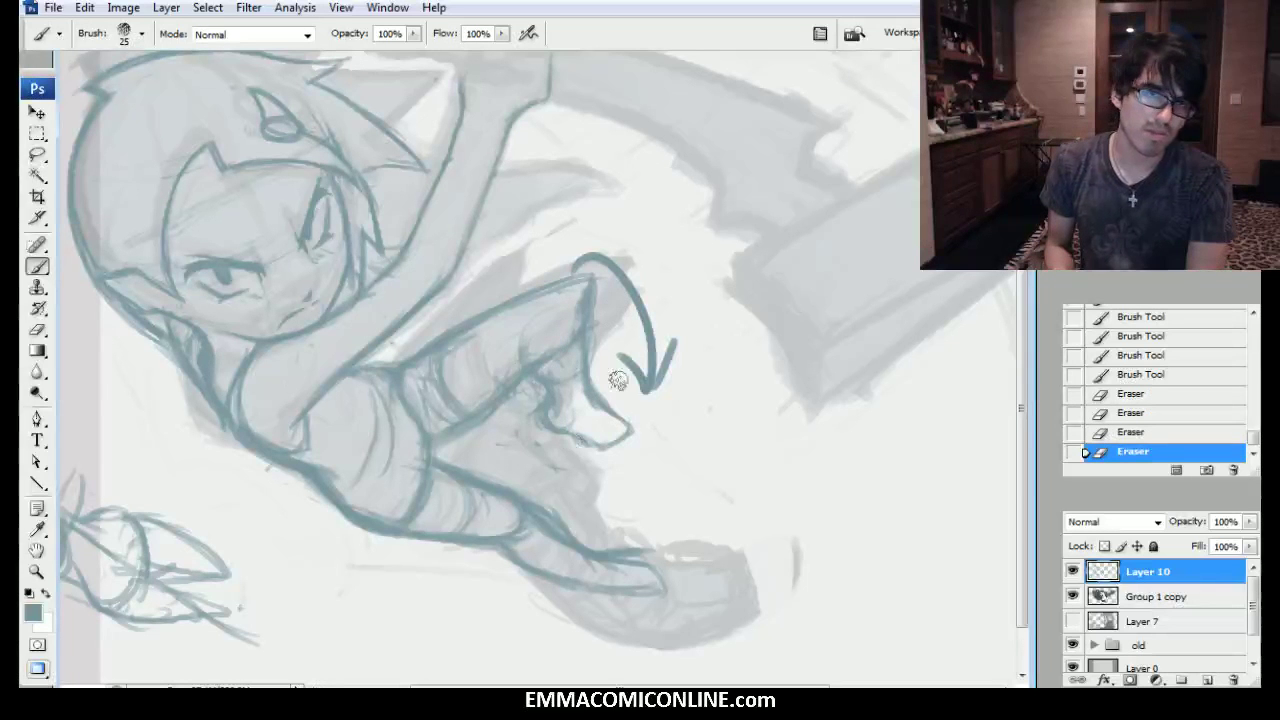
mouse_move(720, 294)
mouse_down()
mouse_move(752, 418)
mouse_move(770, 310)
mouse_move(704, 250)
mouse_up()
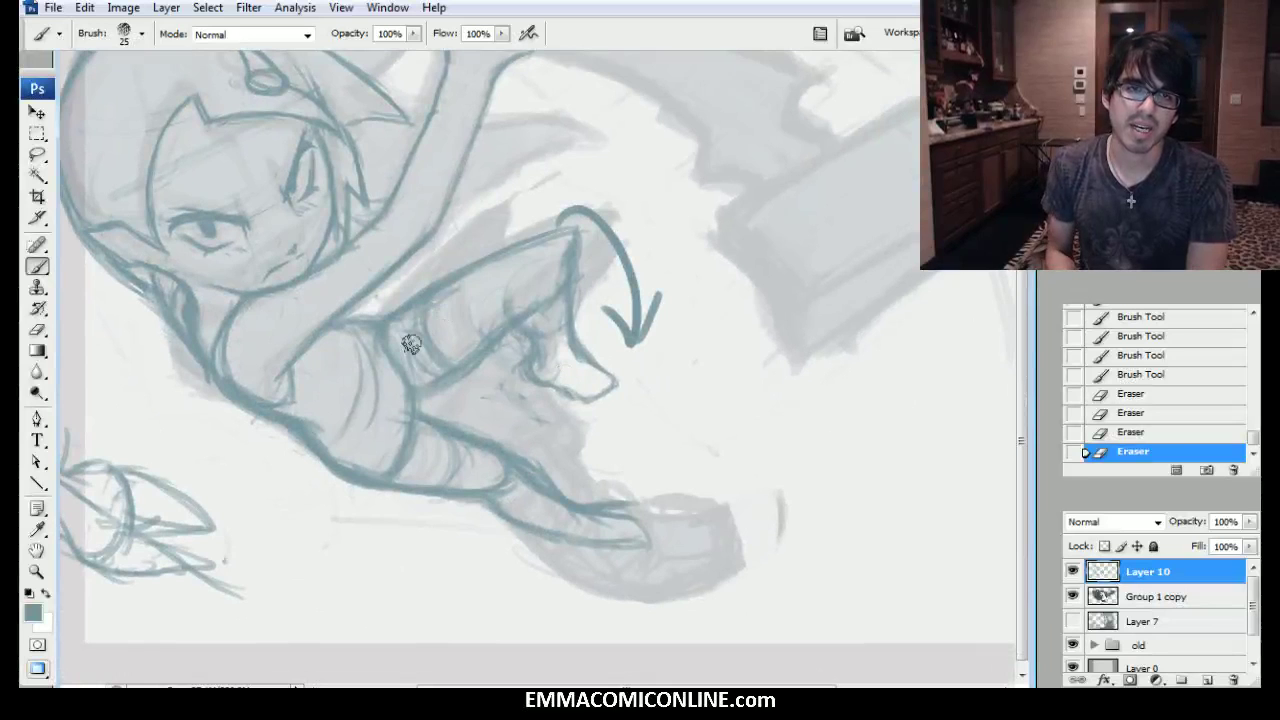
click(507, 304)
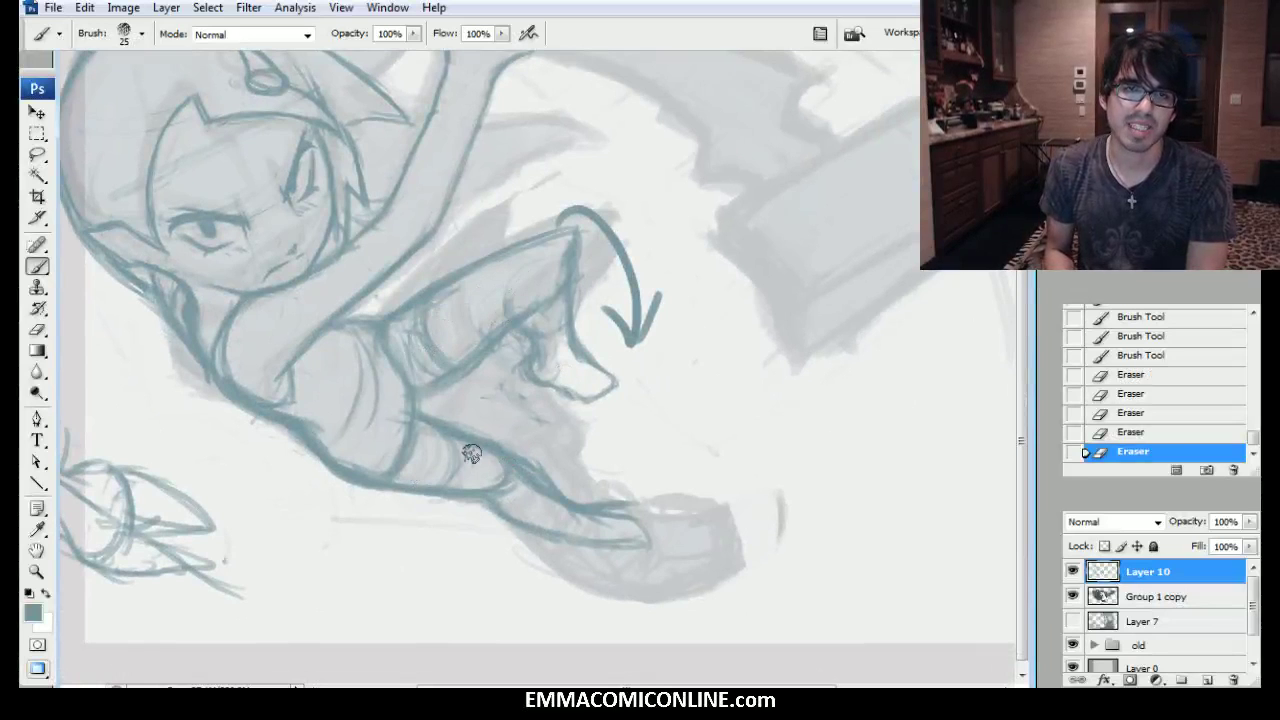
Erase the extended leg's old lines and redraw its thigh as a longer shape tapering toward the knee.
mouse_move(582, 512)
mouse_down()
mouse_move(543, 496)
mouse_move(541, 525)
mouse_move(603, 527)
mouse_move(510, 461)
mouse_move(443, 466)
mouse_up()
drag(422, 418, 442, 432)
drag(424, 420, 470, 458)
drag(442, 436, 478, 466)
drag(420, 416, 450, 440)
mouse_move(418, 420)
mouse_down()
mouse_move(480, 482)
mouse_move(360, 462)
mouse_move(496, 516)
mouse_move(404, 488)
mouse_move(489, 511)
mouse_move(527, 502)
mouse_move(414, 410)
mouse_up()
drag(478, 464, 532, 500)
drag(420, 490, 532, 518)
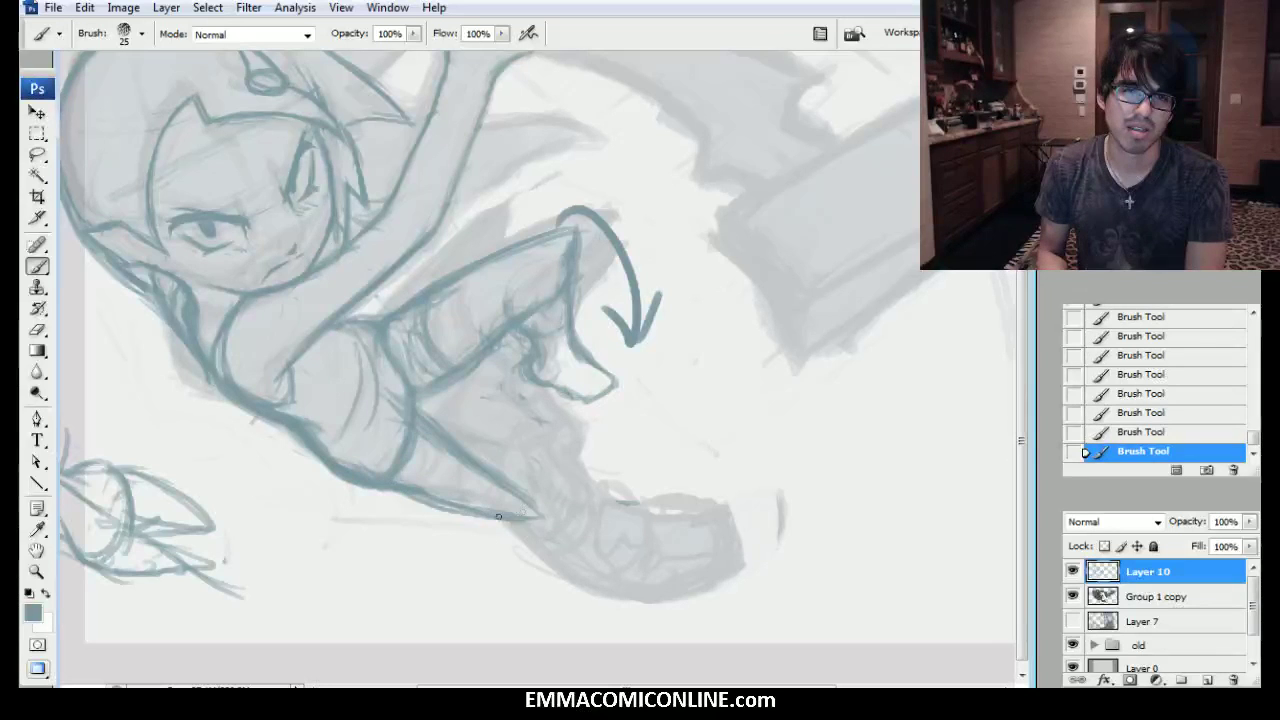
Draw the extended leg's lower half as a straight taper to a pointed foot, with curved contours around the knee.
mouse_move(418, 502)
mouse_down()
mouse_move(527, 516)
mouse_move(510, 485)
mouse_move(489, 527)
mouse_move(560, 572)
mouse_up()
drag(498, 528, 608, 586)
drag(534, 510, 654, 577)
drag(560, 530, 660, 582)
mouse_move(536, 566)
mouse_down()
mouse_move(616, 589)
mouse_move(564, 554)
mouse_up()
mouse_move(502, 522)
mouse_down()
mouse_move(568, 548)
mouse_move(575, 567)
mouse_move(662, 585)
mouse_up()
drag(612, 566, 652, 583)
drag(537, 500, 570, 532)
drag(492, 371, 555, 426)
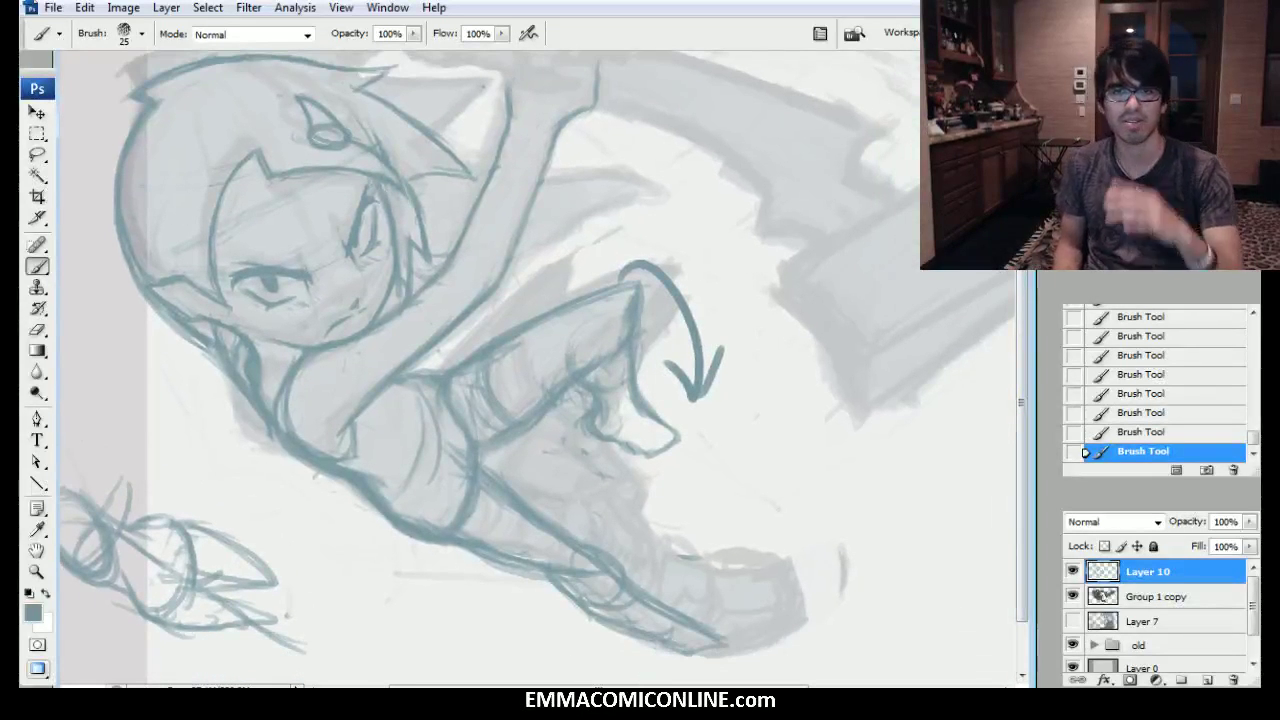
Flip the canvas horizontally.
key(ctrl+shift+h)
drag(640, 400, 402, 383)
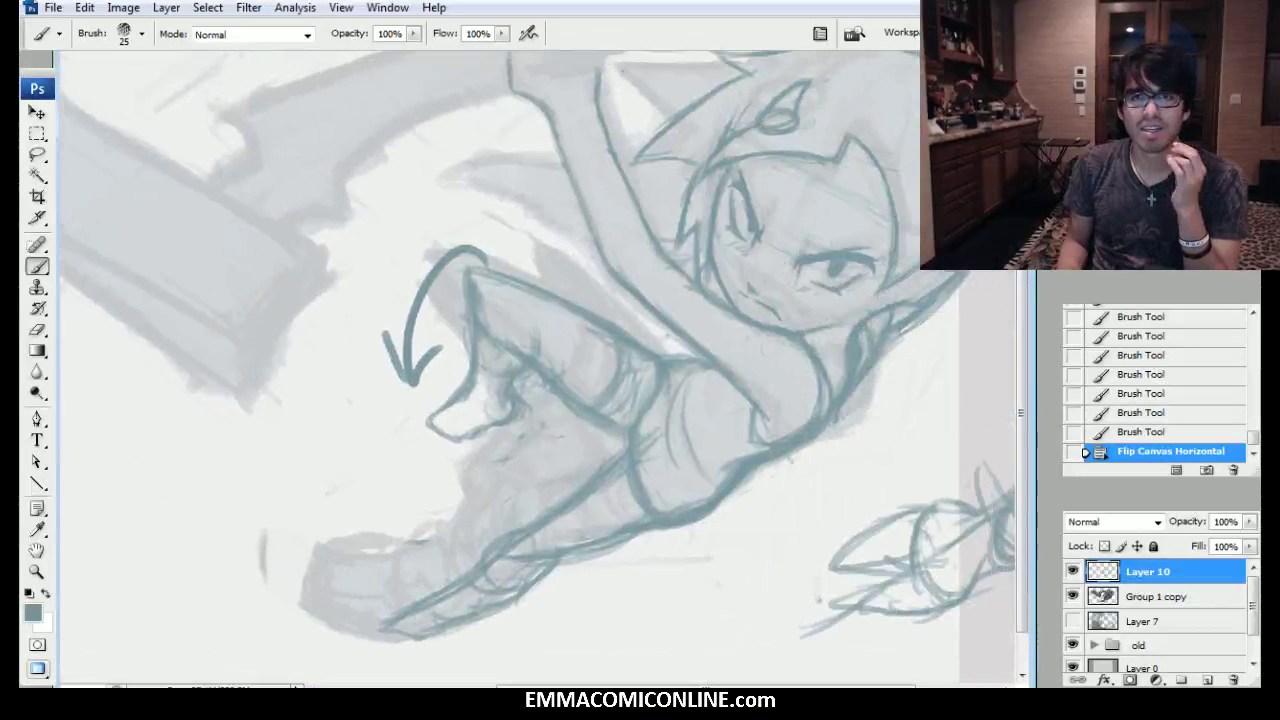
mouse_move(946, 376)
mouse_down()
mouse_move(487, 661)
mouse_move(590, 615)
mouse_up()
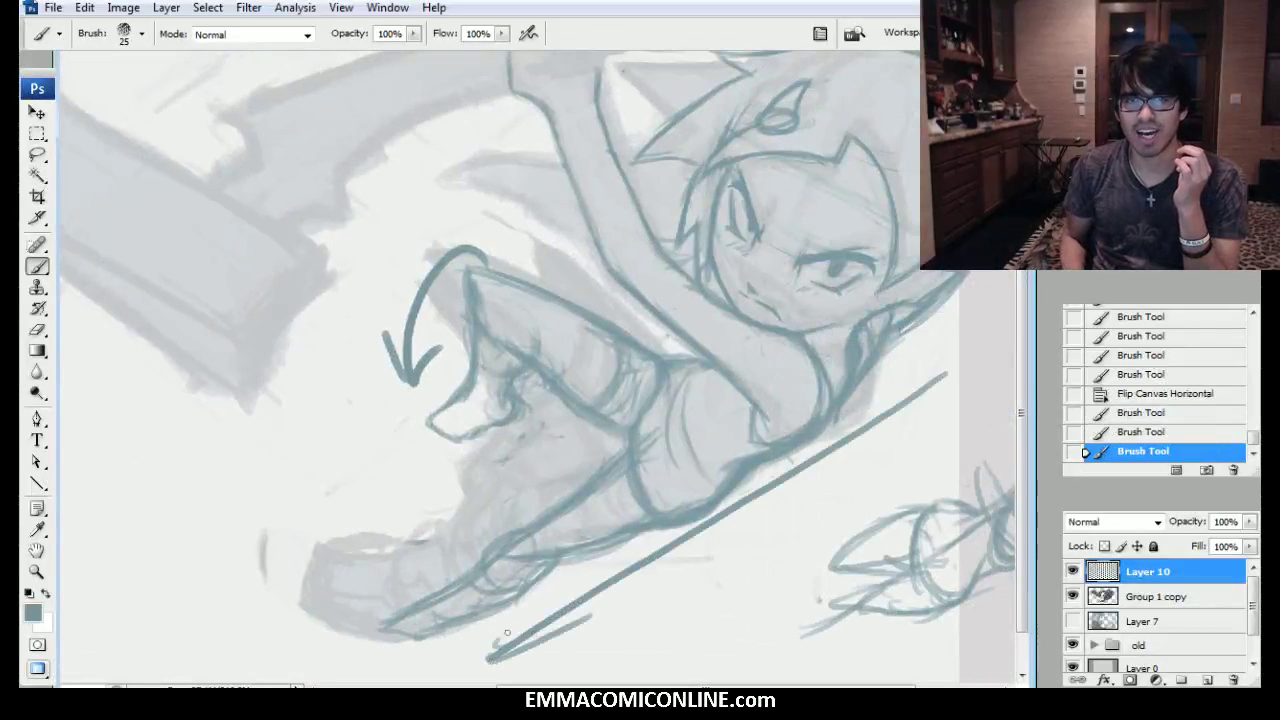
drag(1160, 288, 1122, 319)
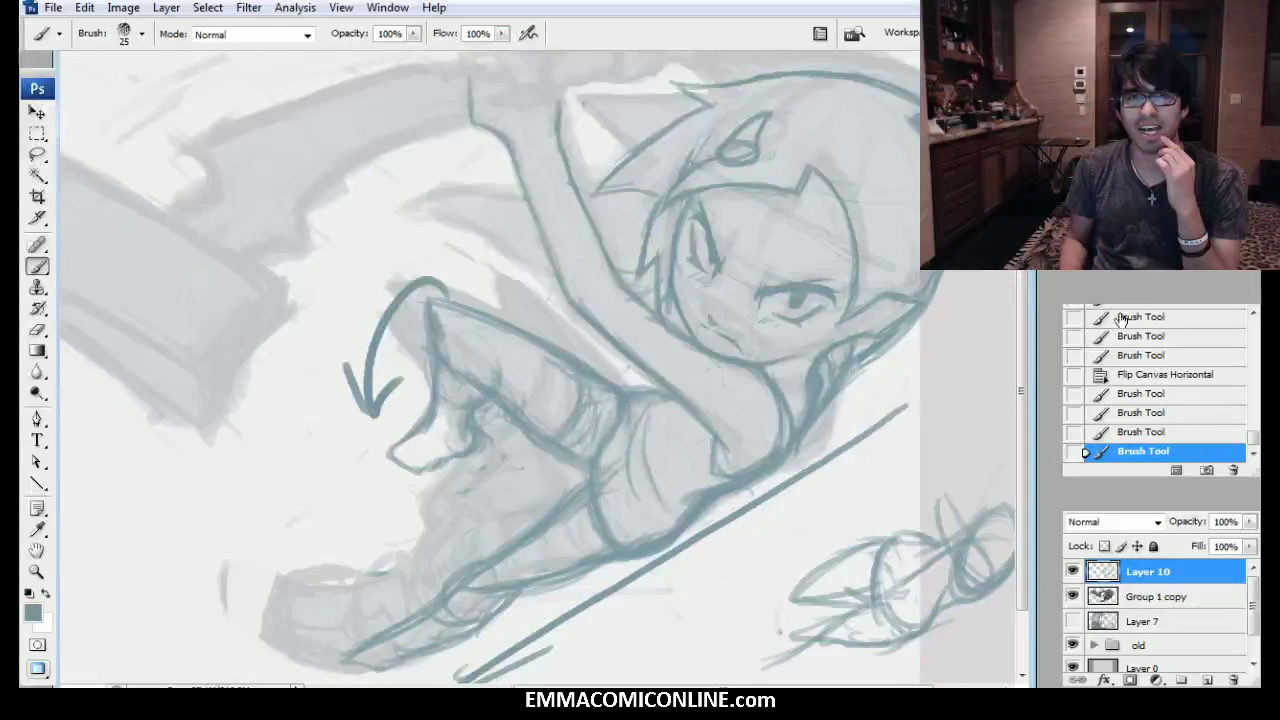
click(1115, 428)
click(1127, 395)
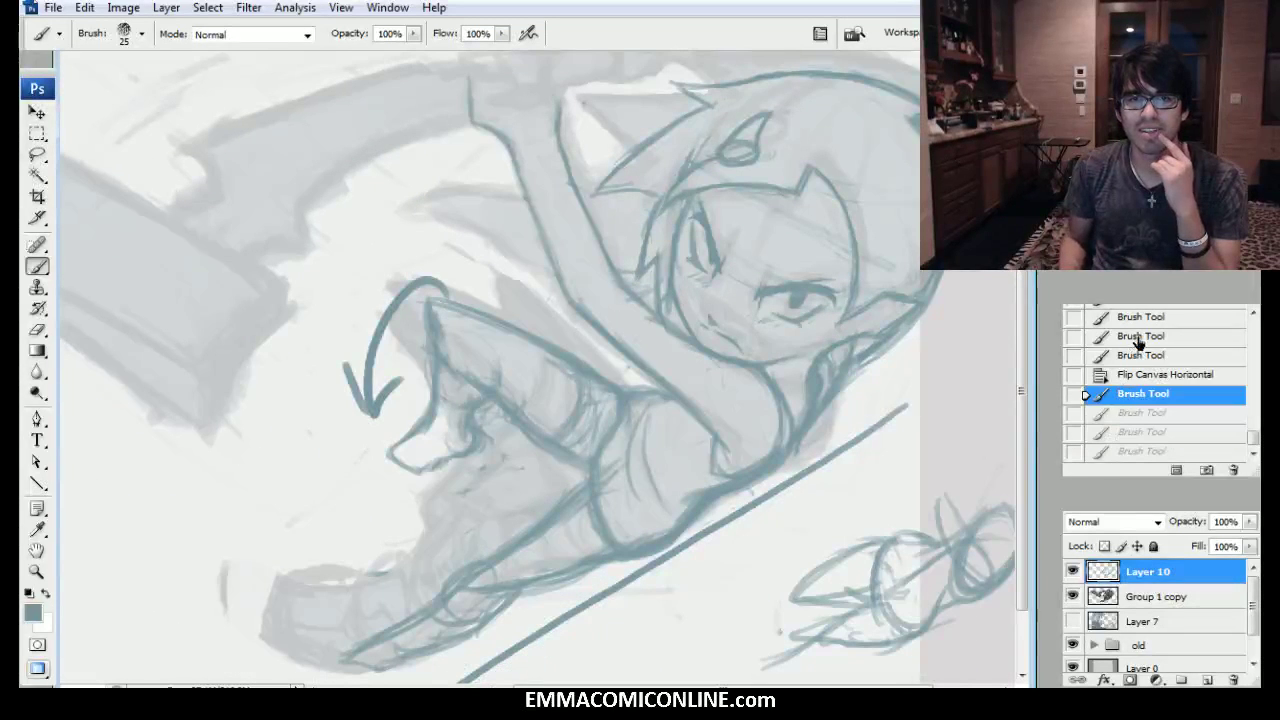
click(1132, 340)
click(1131, 362)
click(1127, 374)
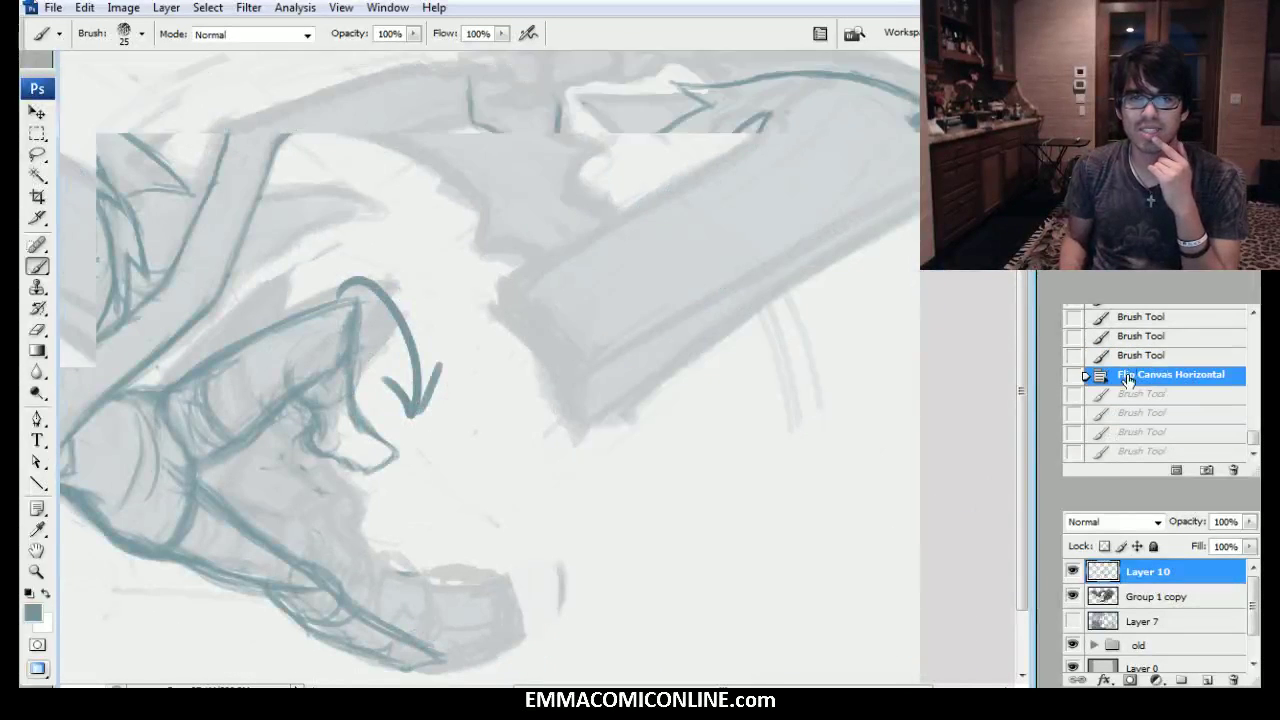
Lasso the extended leg, warp it so the lower leg and foot bend upward and outward, and deselect it.
key(l)
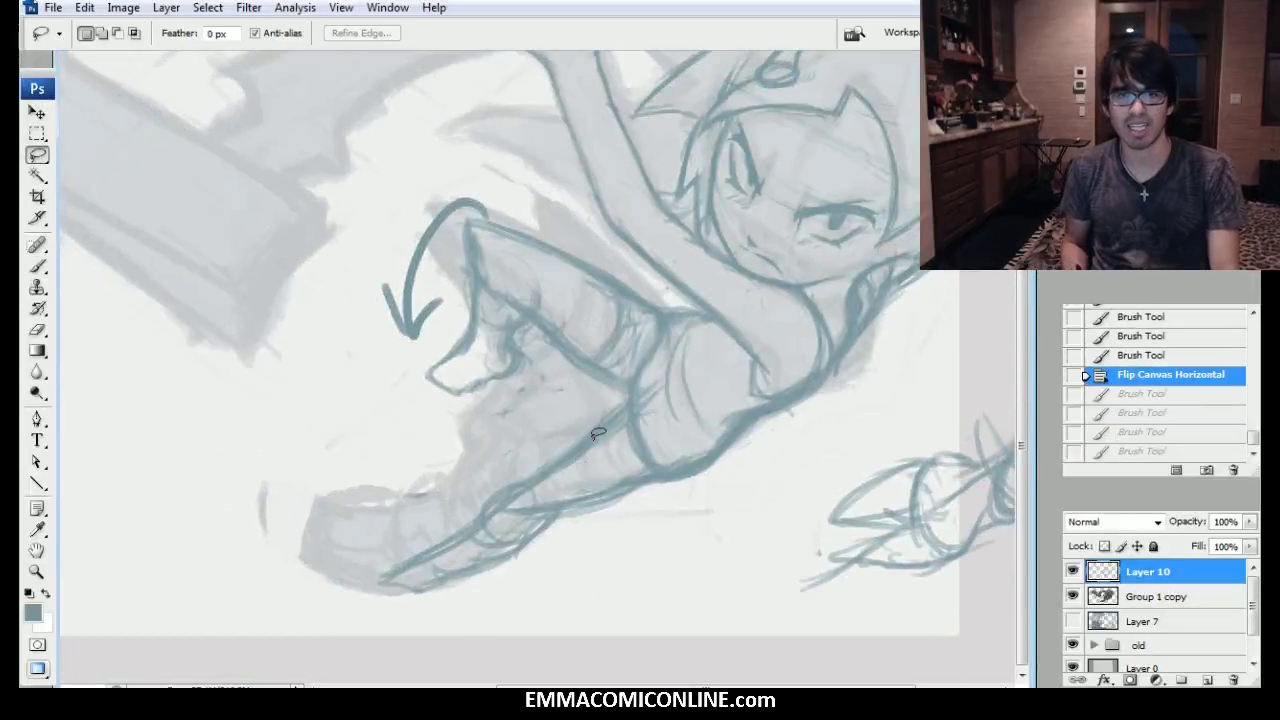
drag(697, 455, 560, 440)
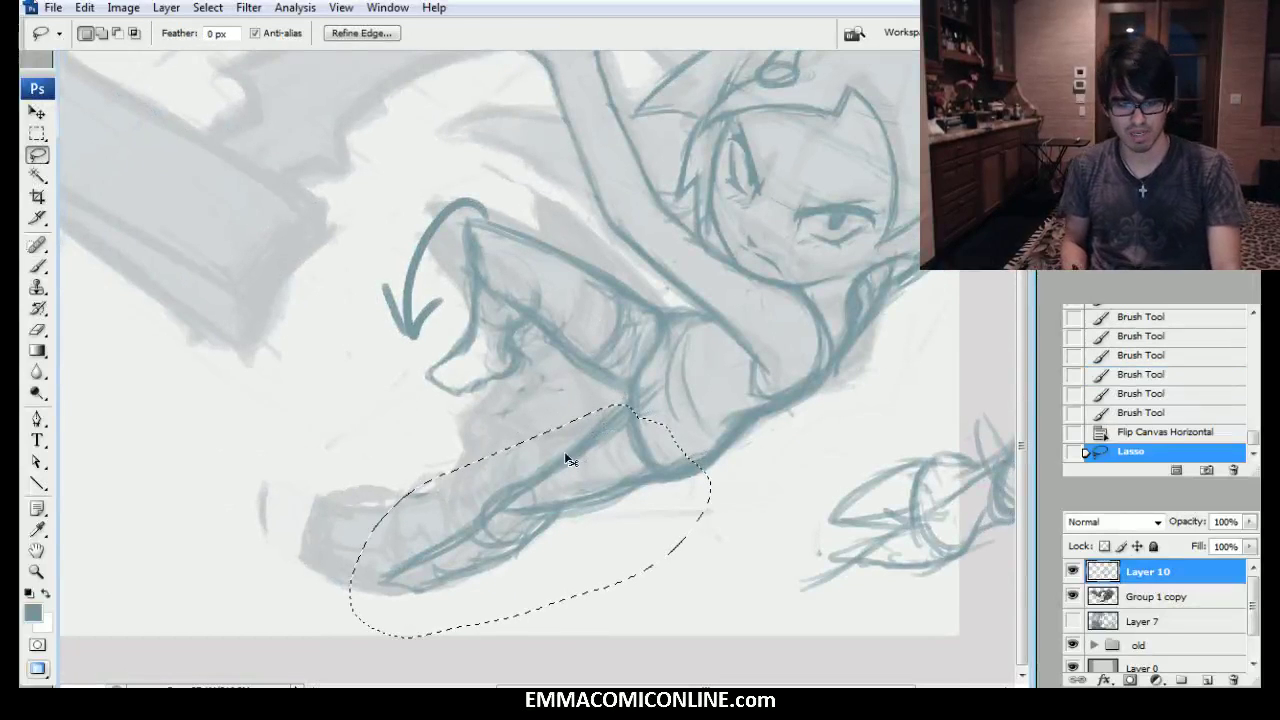
key(ctrl+t)
right_click(563, 495)
click(609, 360)
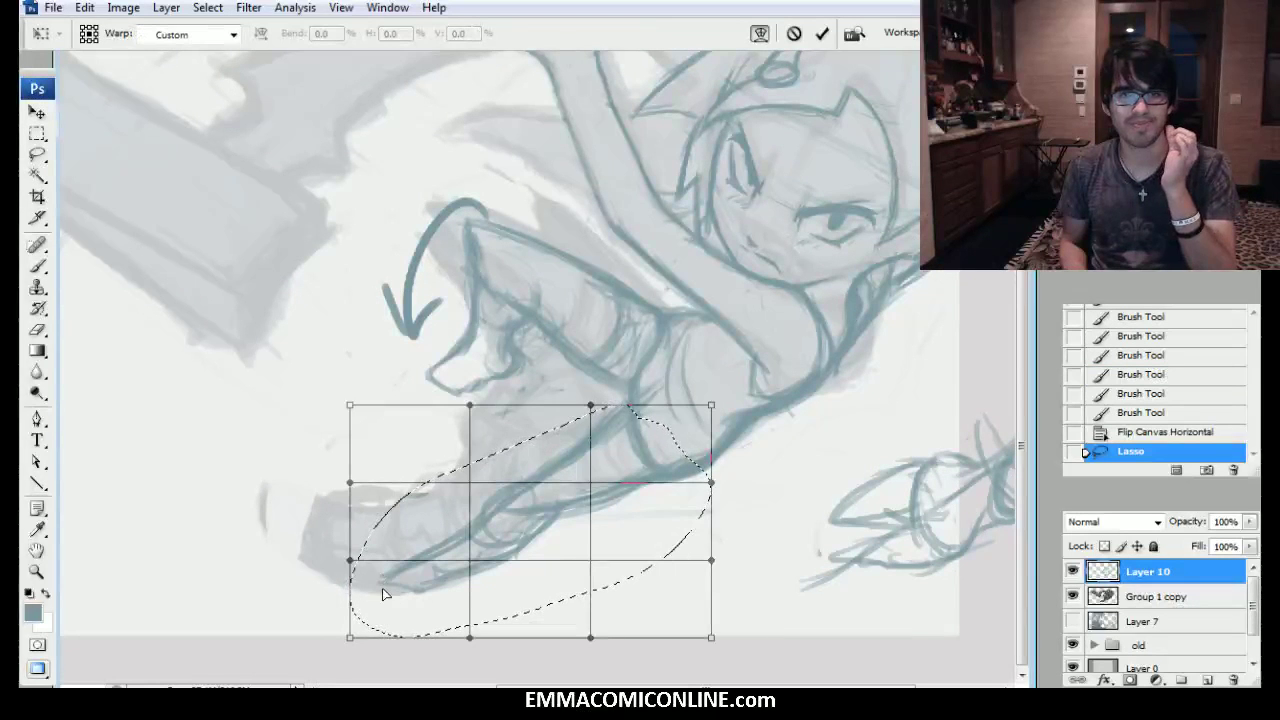
drag(343, 575, 342, 544)
key(Return)
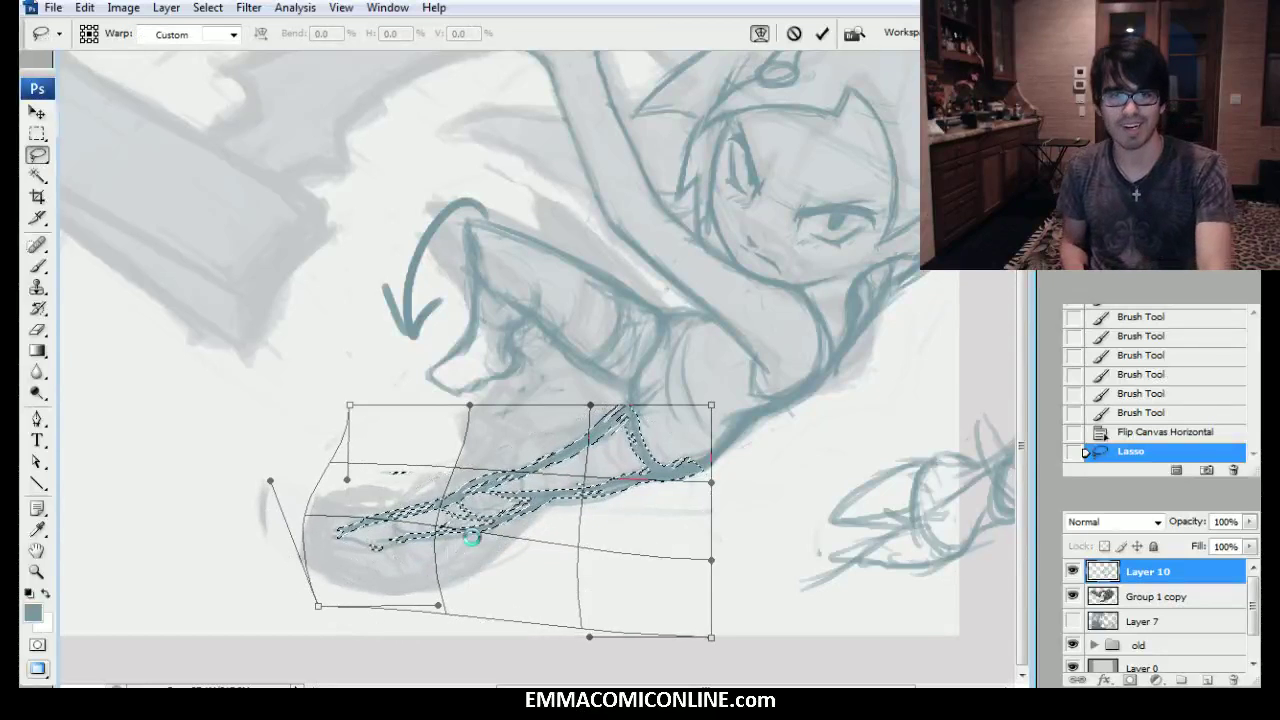
key(Return)
key(ctrl+d)
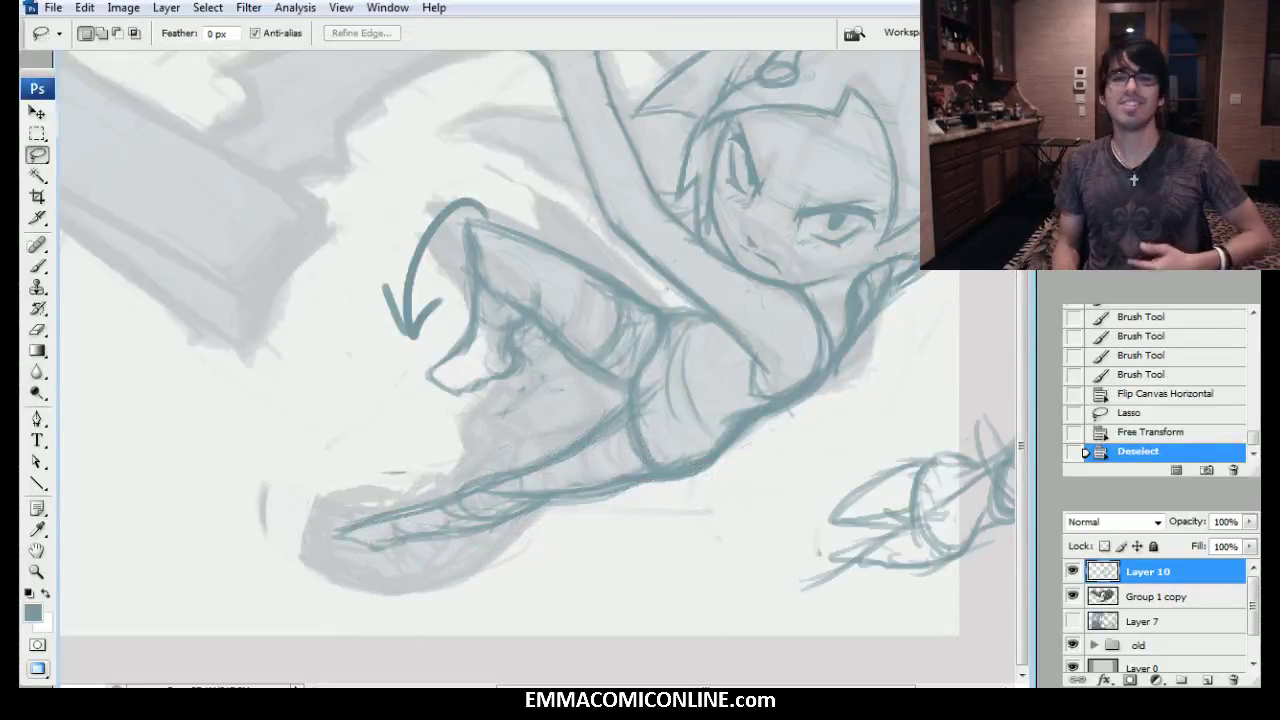
Rework the extended thigh's underside and erase rough lines where it joins the hip, using a size 30 brush.
drag(808, 75, 768, 123)
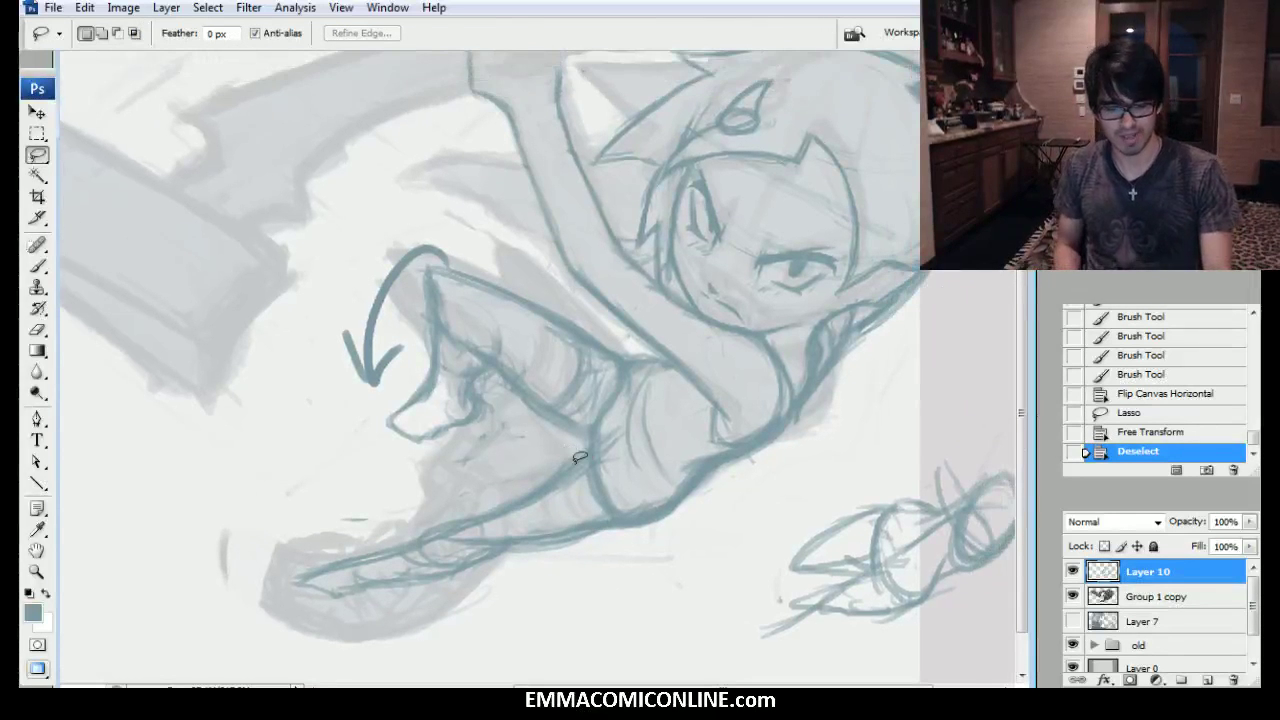
key(b)
key(bracketright)
drag(540, 546, 551, 539)
drag(546, 541, 590, 514)
drag(590, 514, 661, 496)
drag(607, 490, 603, 470)
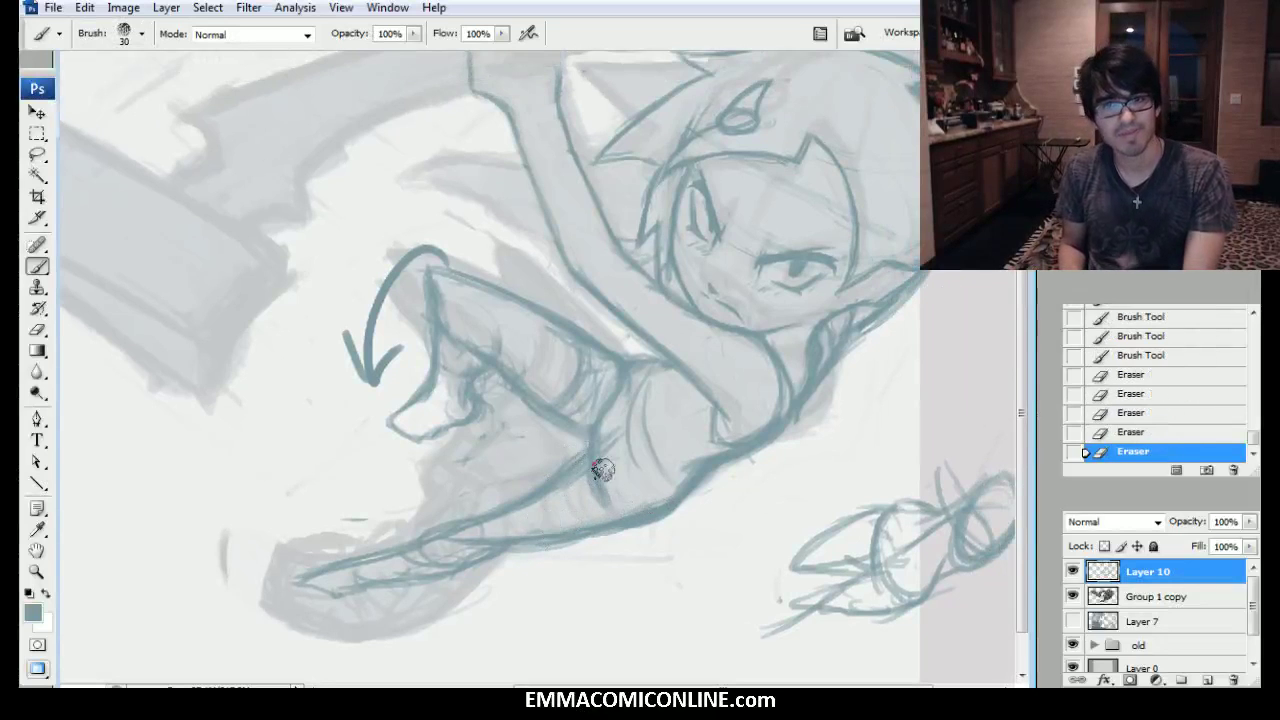
click(470, 494)
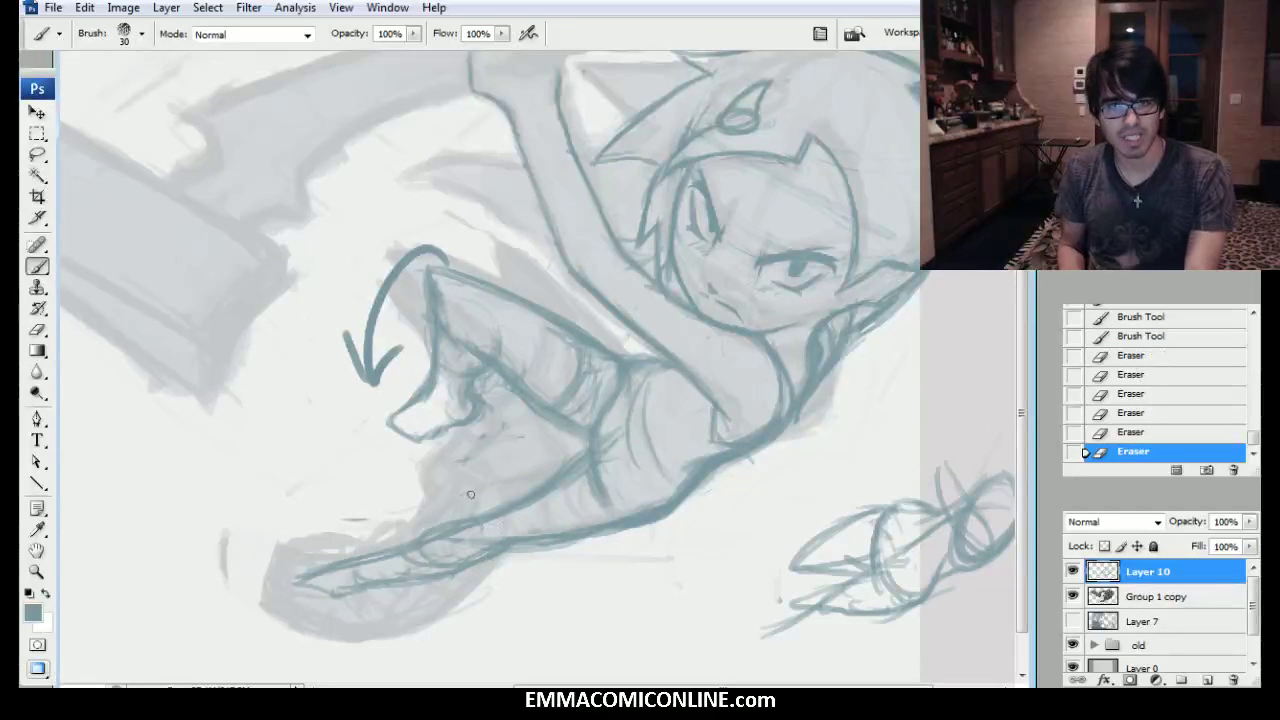
Add curved bands around the extended leg's knee and draw a rounded boot outline around its lower leg and foot.
drag(485, 523, 478, 532)
drag(480, 531, 468, 540)
drag(480, 538, 494, 555)
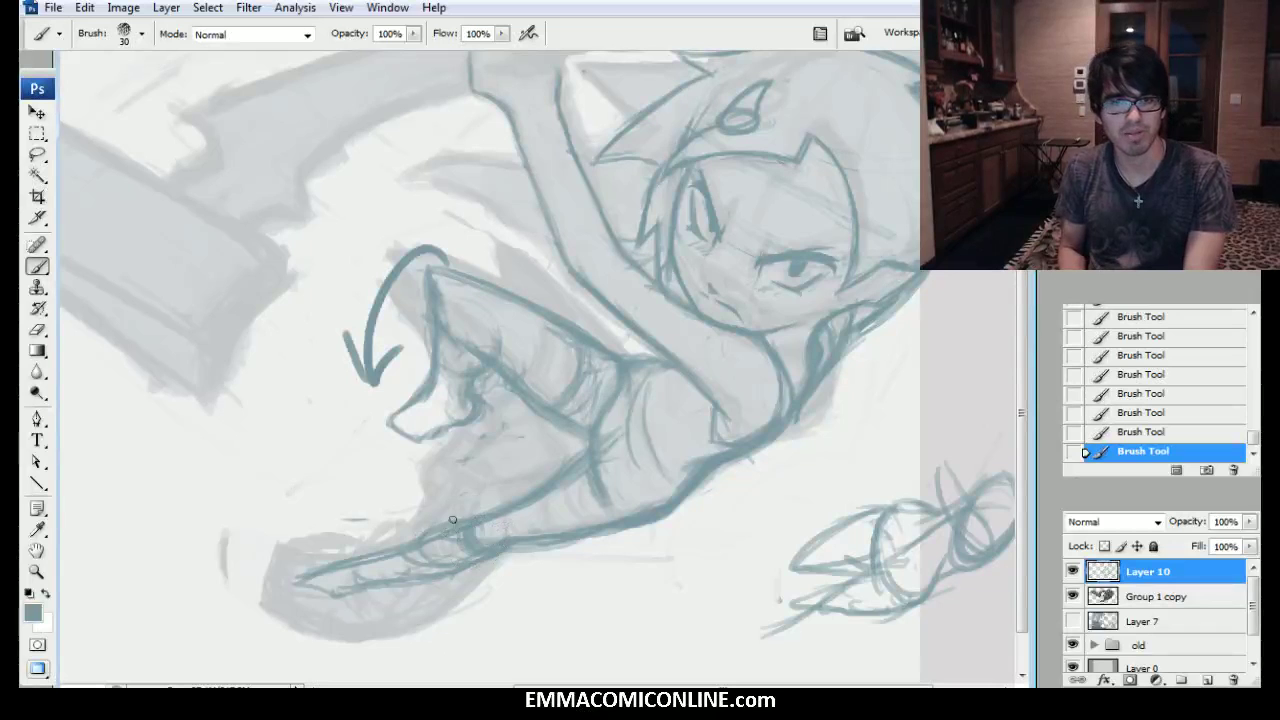
mouse_move(432, 545)
mouse_down()
mouse_move(443, 562)
mouse_move(426, 598)
mouse_up()
mouse_move(349, 615)
mouse_down()
mouse_move(282, 600)
mouse_move(274, 558)
mouse_move(300, 540)
mouse_move(359, 546)
mouse_move(410, 528)
mouse_up()
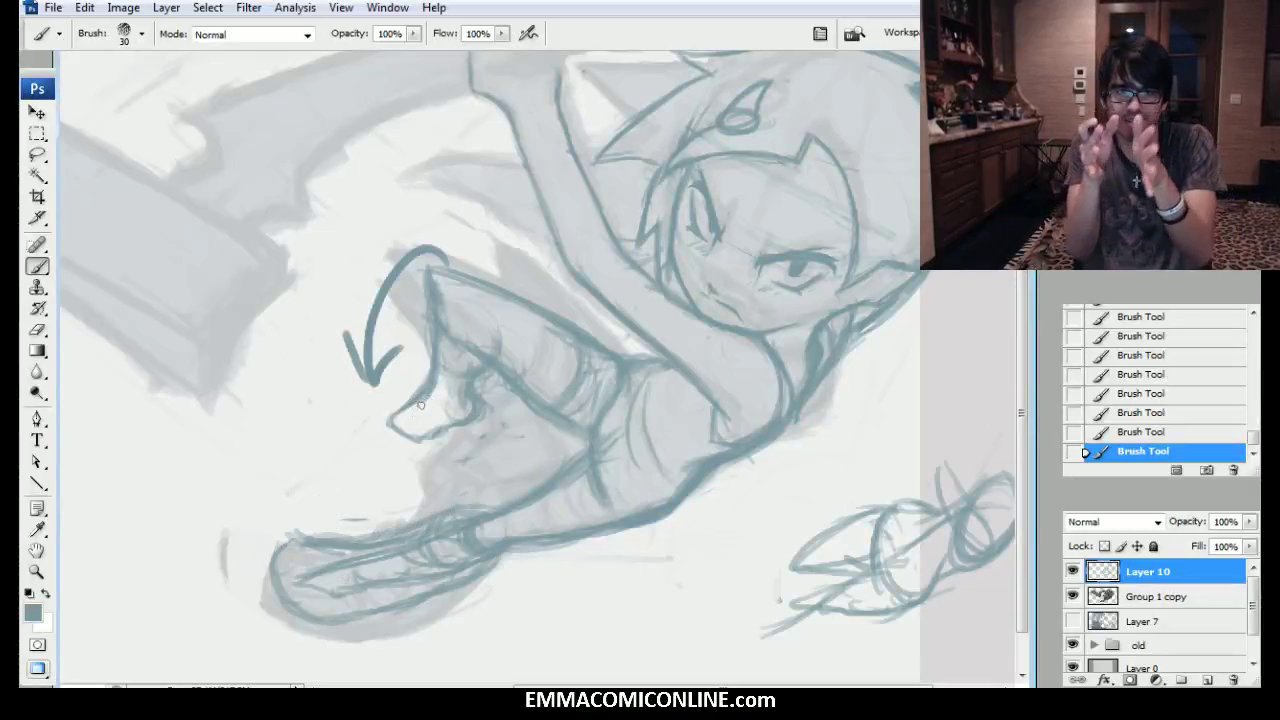
Refine the boot with inner contour strokes and a lower top edge, and erase the stray line above the toe.
drag(434, 534, 418, 548)
drag(414, 550, 338, 560)
mouse_move(342, 560)
mouse_down()
mouse_move(359, 563)
mouse_move(342, 572)
mouse_up()
drag(340, 574, 330, 594)
drag(330, 596, 338, 603)
drag(338, 605, 346, 610)
drag(346, 612, 355, 616)
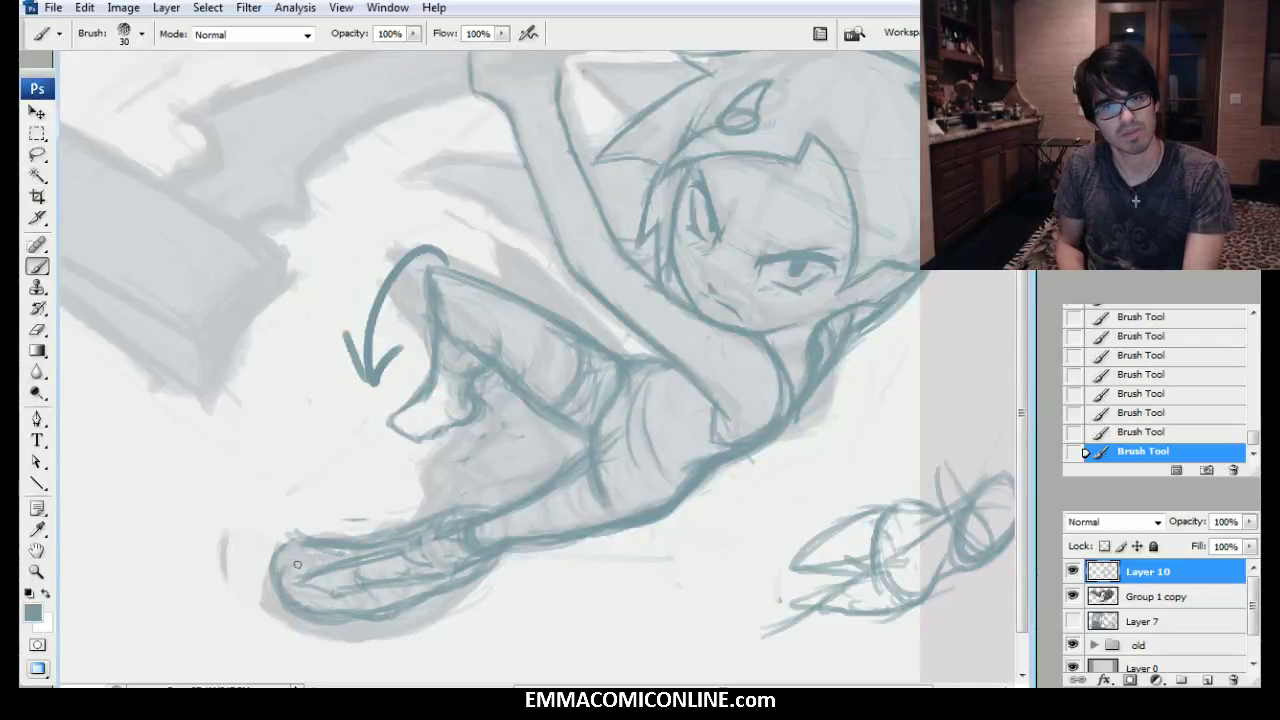
drag(285, 566, 418, 529)
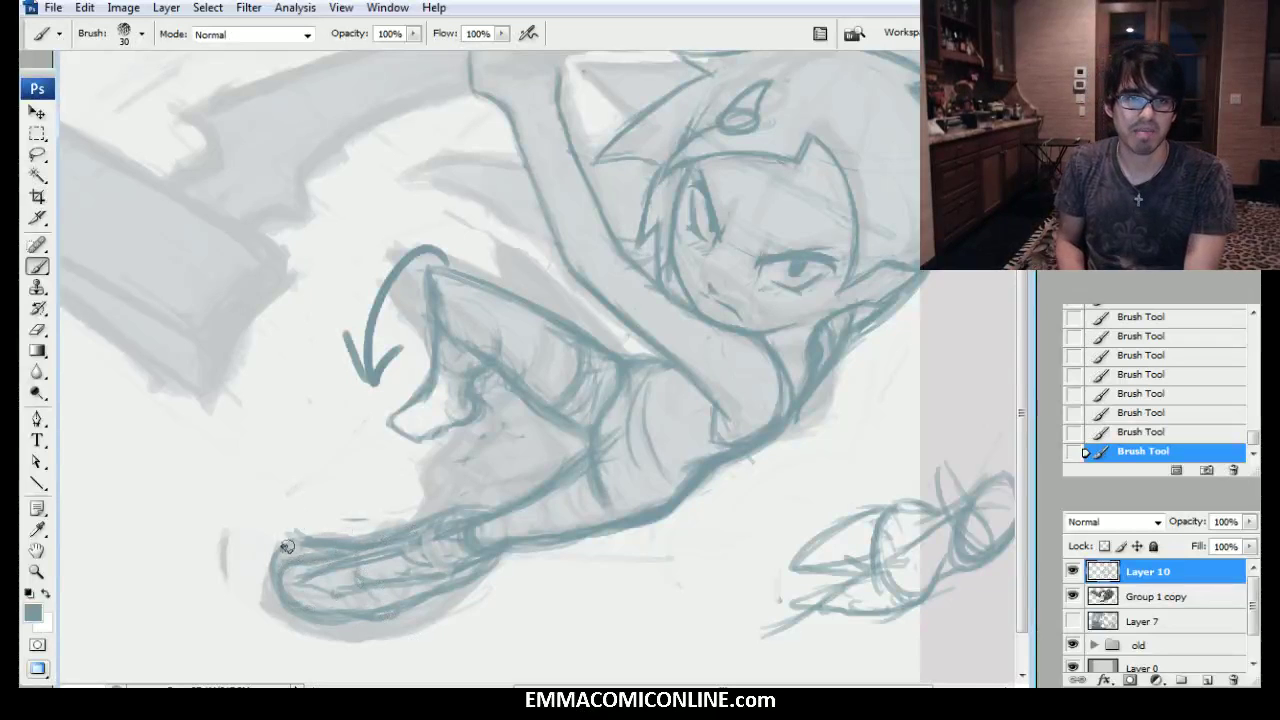
drag(276, 549, 380, 532)
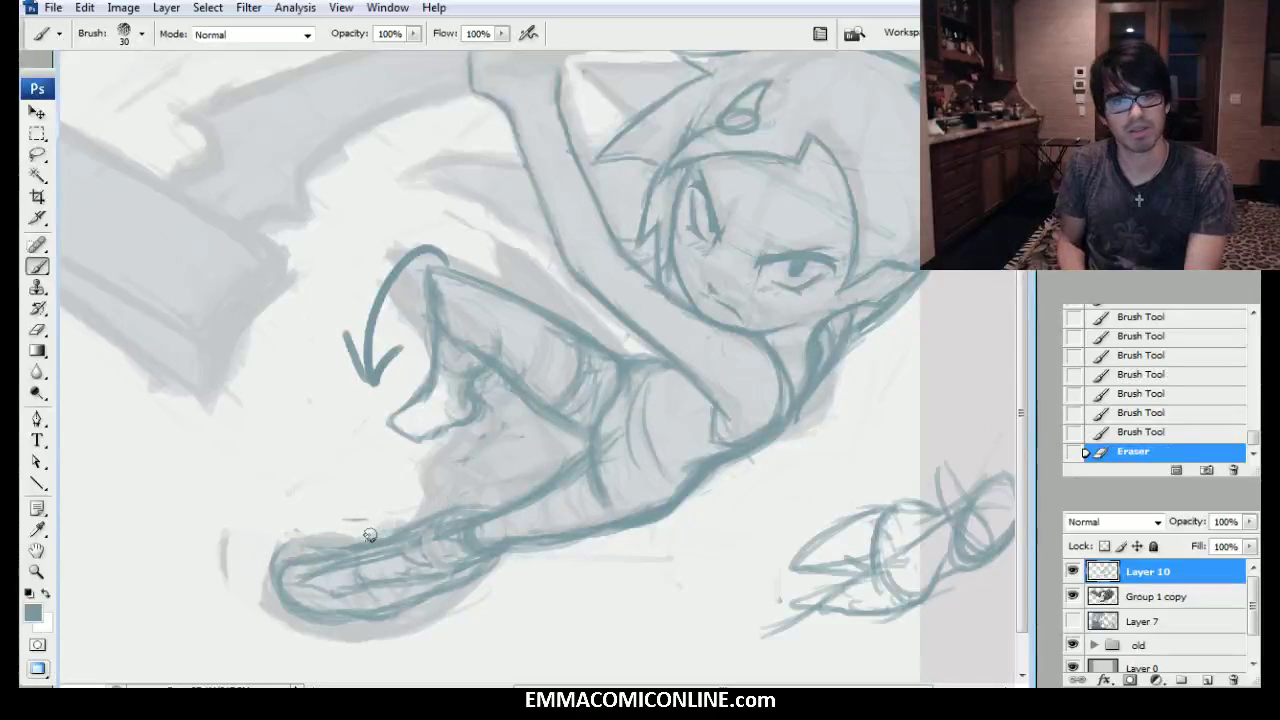
click(272, 539)
Reinforce the extended thigh's lower outline and add light contour lines between its knee and hip.
drag(500, 538, 522, 538)
mouse_move(548, 535)
mouse_down()
mouse_move(566, 532)
mouse_move(590, 464)
mouse_up()
mouse_move(497, 547)
mouse_down()
mouse_move(560, 533)
mouse_move(550, 541)
mouse_up()
drag(508, 546, 562, 537)
drag(520, 544, 590, 530)
drag(548, 535, 639, 512)
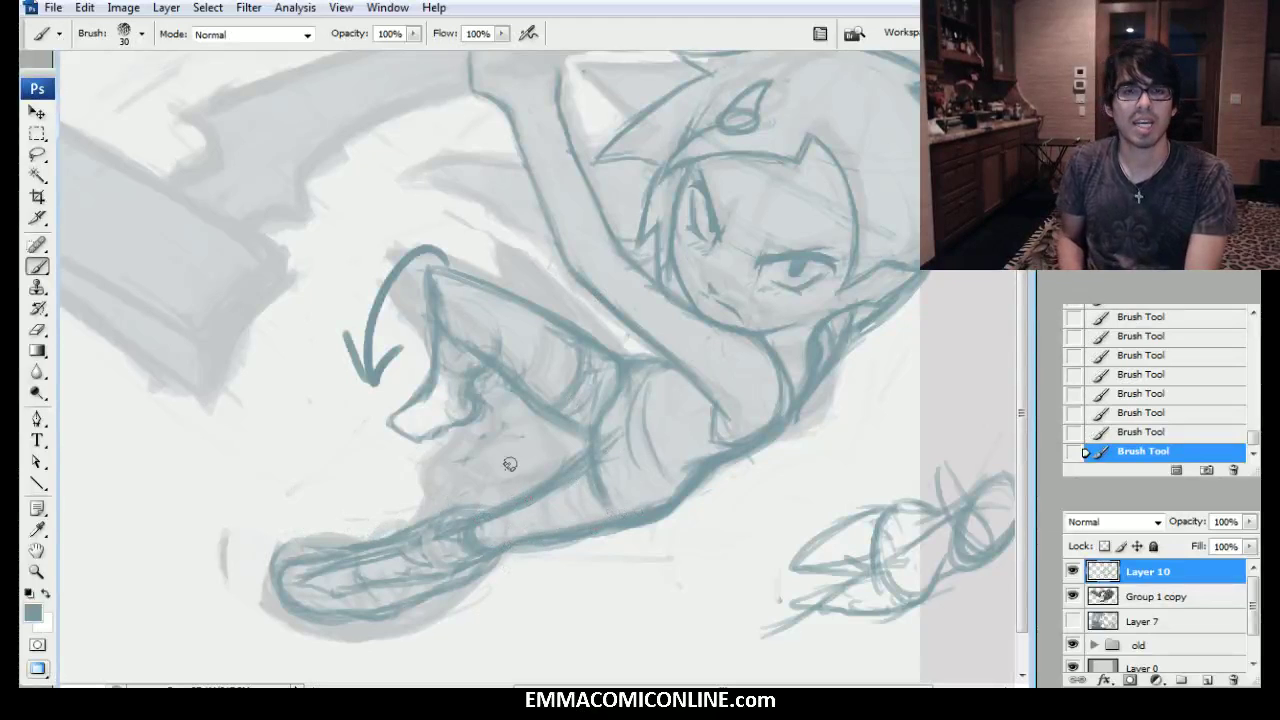
mouse_move(500, 516)
mouse_down()
mouse_move(569, 484)
mouse_move(600, 452)
mouse_move(565, 510)
mouse_up()
mouse_move(600, 482)
mouse_down()
mouse_move(616, 502)
mouse_move(540, 497)
mouse_up()
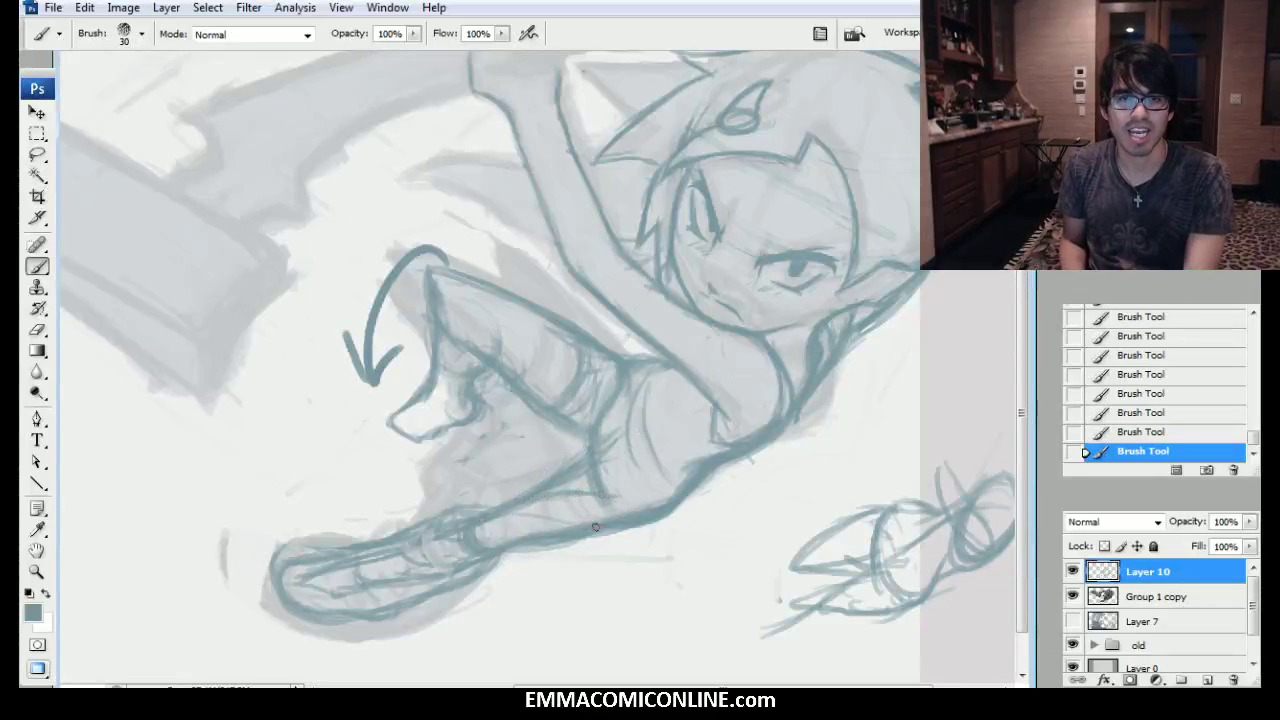
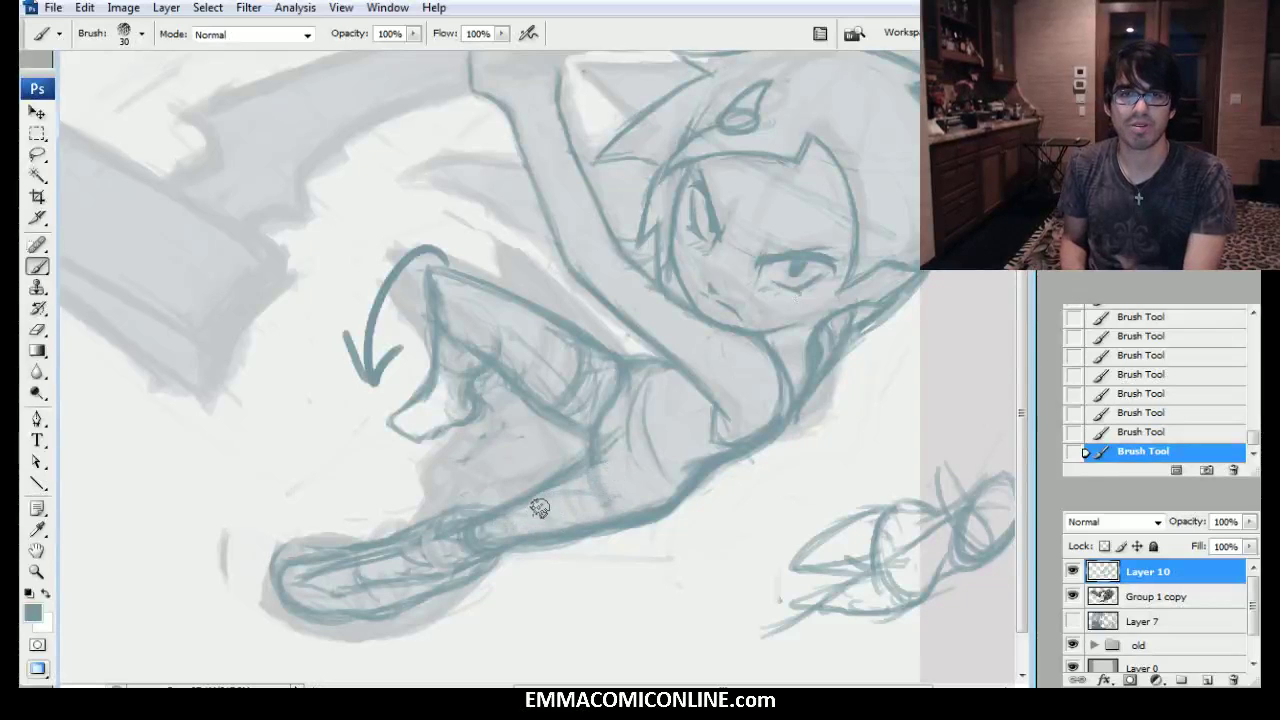
Erase the rough construction lines on the extended thigh and redraw the curved line where it joins the hip.
mouse_move(615, 483)
mouse_down()
mouse_move(619, 432)
mouse_move(647, 495)
mouse_move(595, 508)
mouse_move(644, 502)
mouse_move(652, 482)
mouse_move(605, 496)
mouse_move(603, 445)
mouse_move(600, 494)
mouse_move(612, 470)
mouse_move(537, 559)
mouse_up()
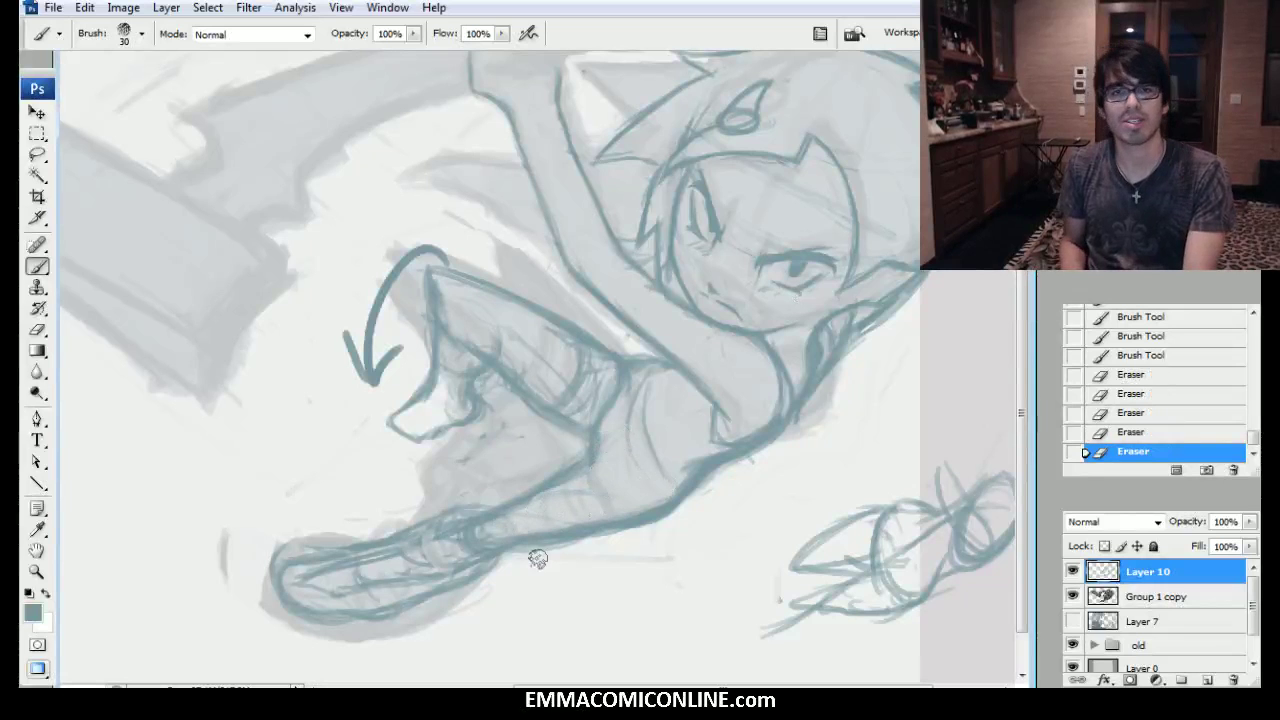
mouse_move(571, 462)
mouse_down()
mouse_move(632, 527)
mouse_move(635, 477)
mouse_move(658, 504)
mouse_move(632, 494)
mouse_move(626, 509)
mouse_move(668, 502)
mouse_move(627, 385)
mouse_up()
drag(595, 492, 578, 512)
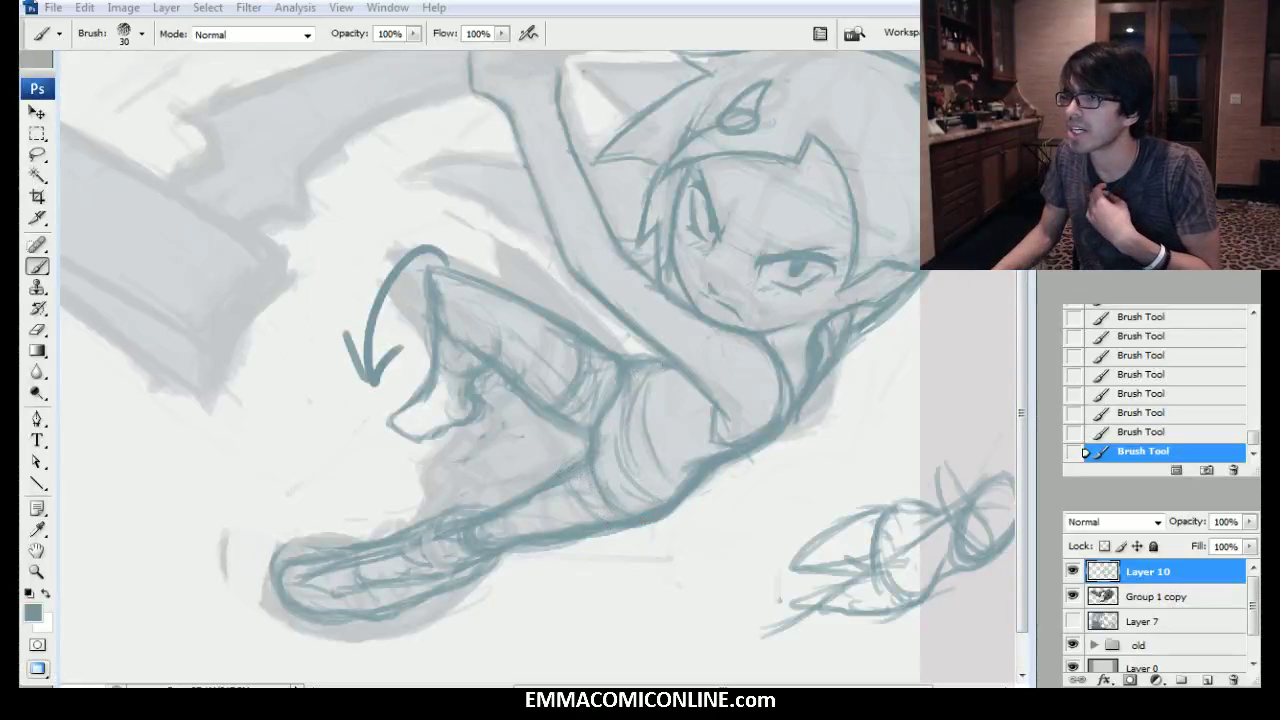
drag(1279, 4, 935, 5)
click(1238, 3)
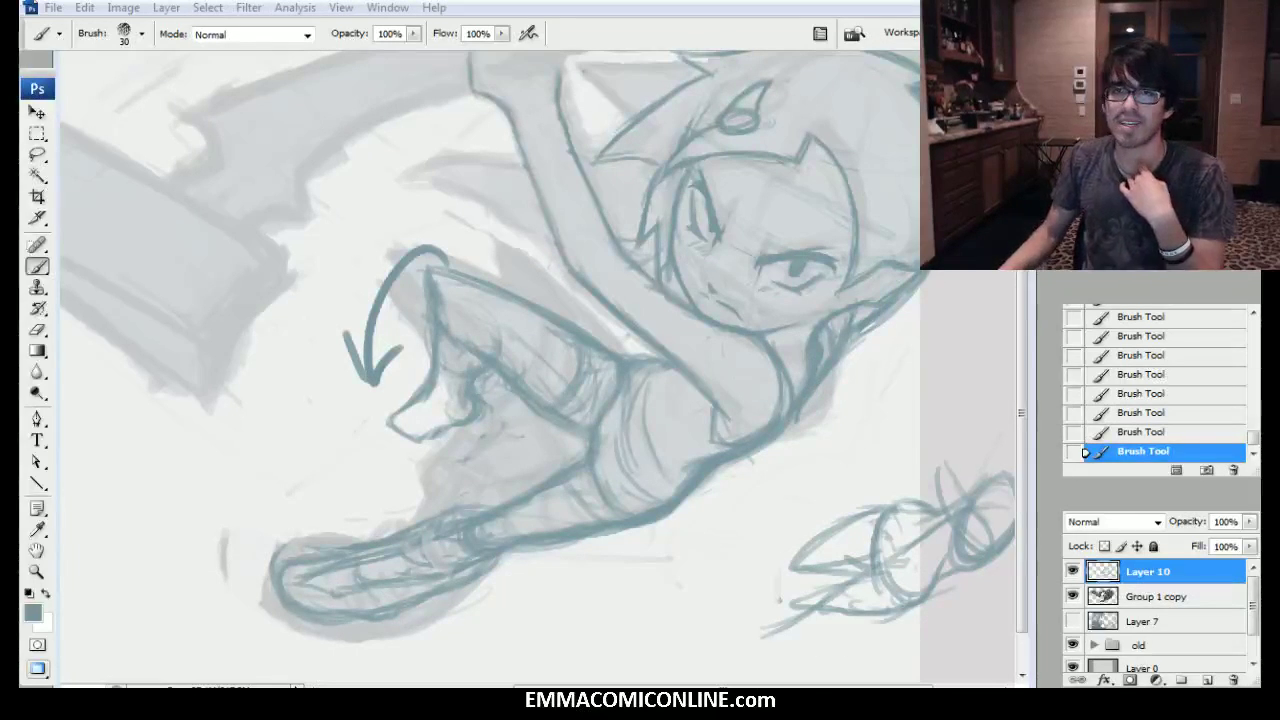
Lasso the extended lower leg and boot, shift them slightly toward the hip to shorten the leg, and deselect.
key(l)
mouse_move(568, 570)
mouse_down()
mouse_move(430, 494)
mouse_move(258, 590)
mouse_move(562, 578)
mouse_up()
key(v)
drag(420, 575, 445, 578)
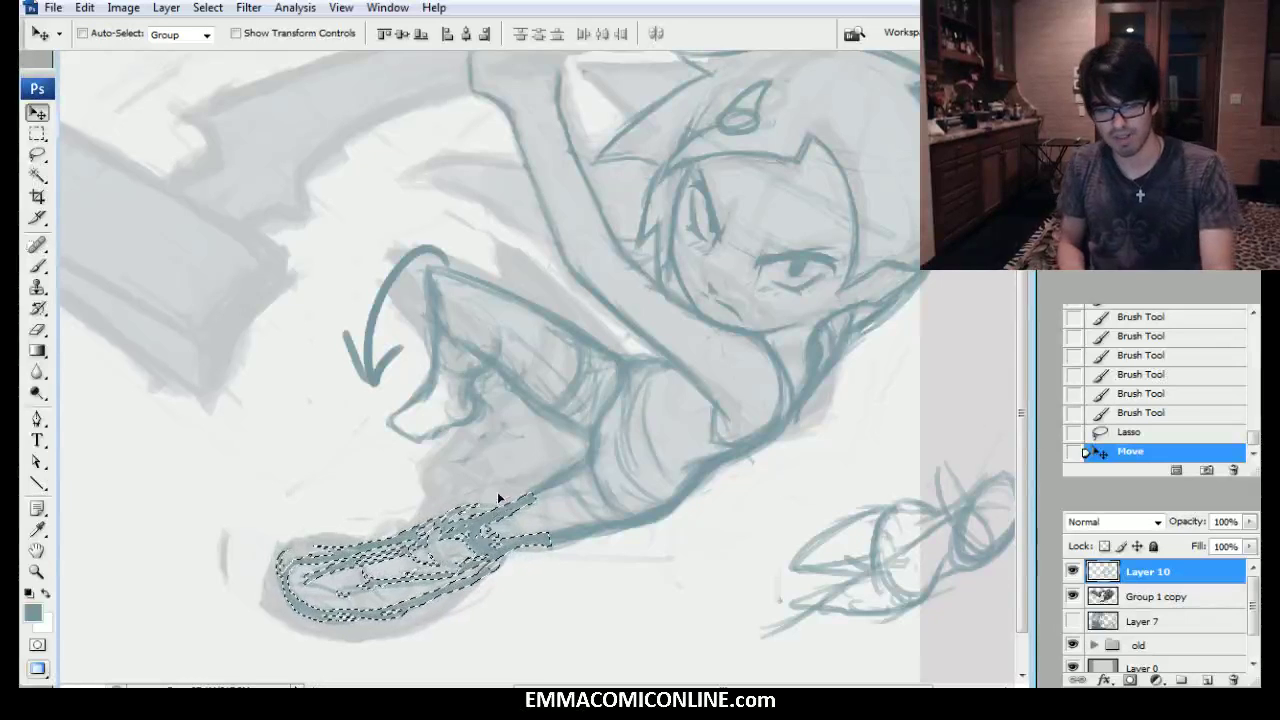
key(l)
key(ctrl+d)
Sketch light circular construction strokes around the extended leg's knee with a size 20 brush.
key(b)
key(bracketleft)
mouse_move(498, 516)
mouse_down()
mouse_move(492, 563)
mouse_move(482, 530)
mouse_up()
drag(455, 268, 440, 335)
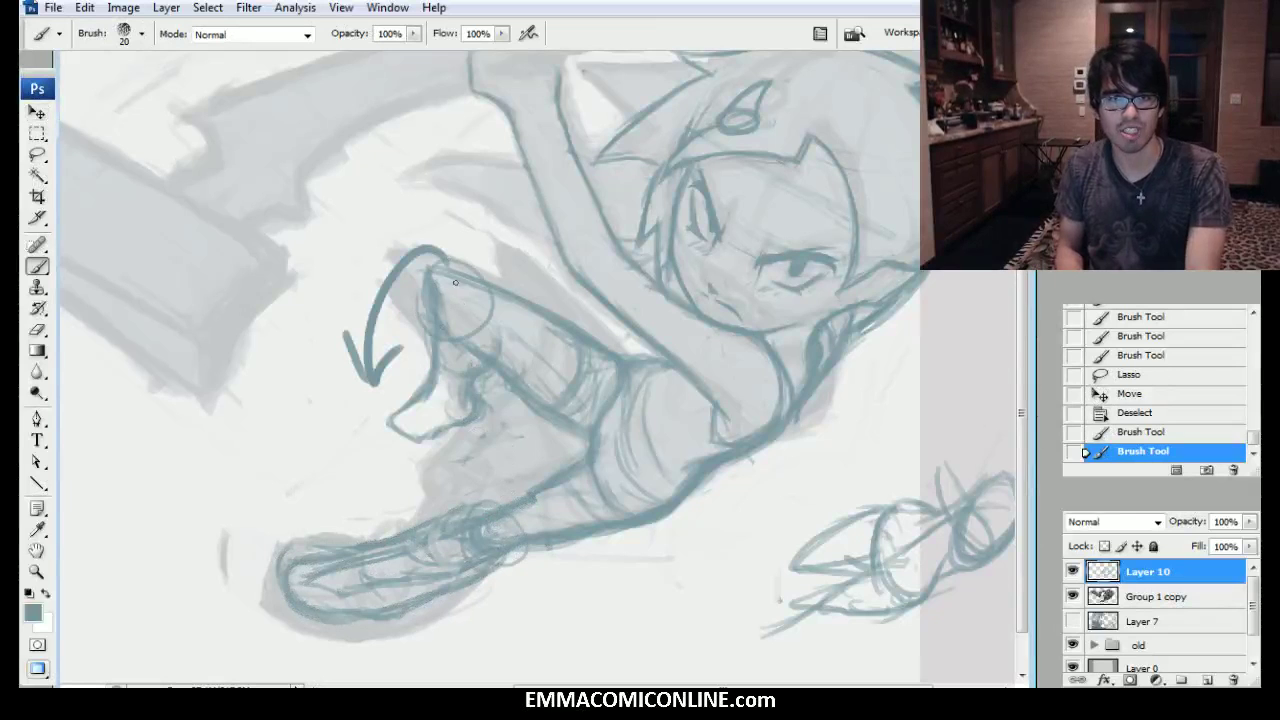
mouse_move(443, 398)
mouse_down()
mouse_move(457, 469)
mouse_move(420, 475)
mouse_move(480, 456)
mouse_up()
click(1137, 376)
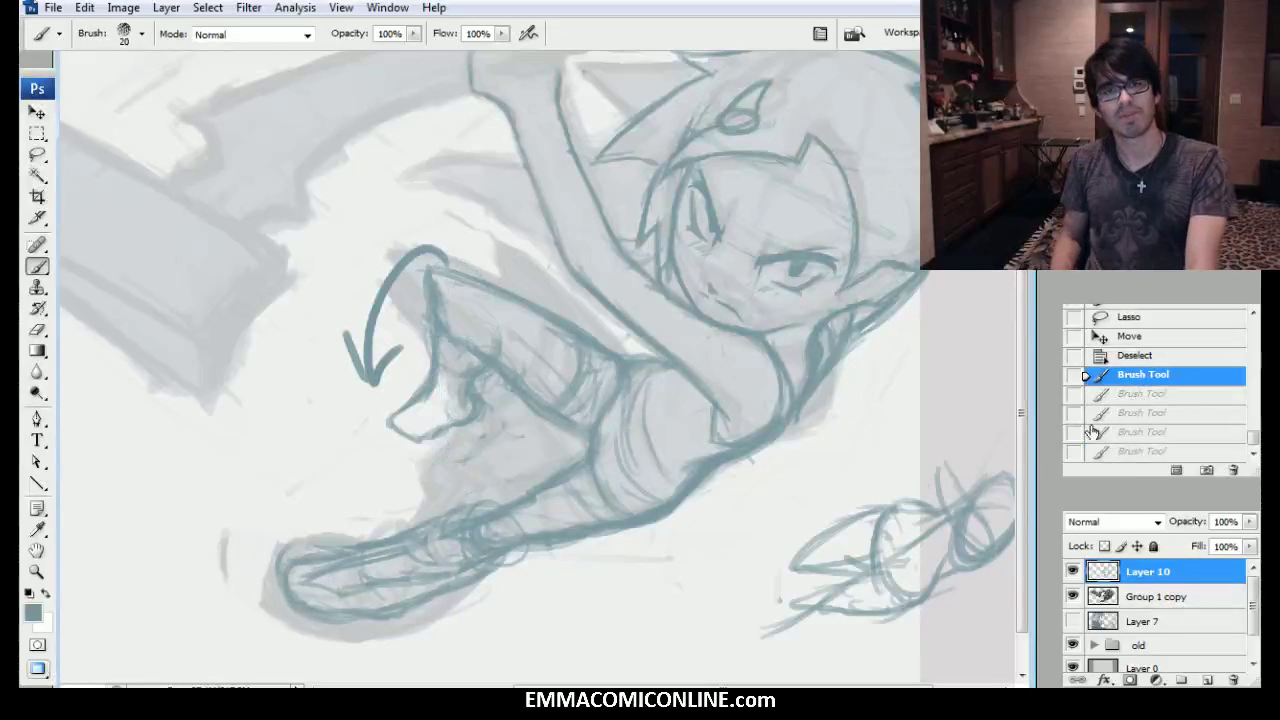
Erase stray lines above the extended knee and redraw the thigh's upper edge from the knee toward the hip.
drag(533, 514, 505, 515)
drag(530, 508, 583, 478)
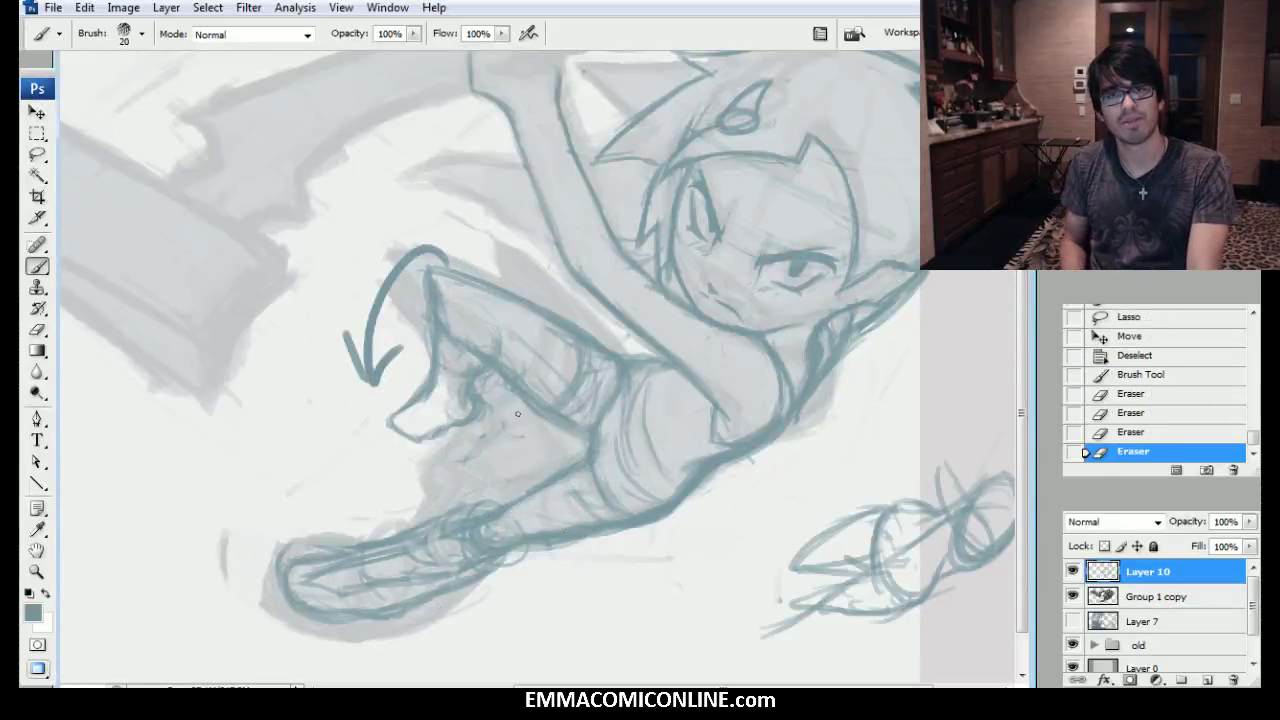
drag(504, 517, 530, 500)
drag(508, 510, 540, 490)
Draw a curved, flared shorts hem across the extended thigh and up past its upper edge with a size 25 brush.
mouse_move(510, 508)
mouse_down()
mouse_move(545, 488)
mouse_move(598, 528)
mouse_up()
drag(570, 520, 596, 528)
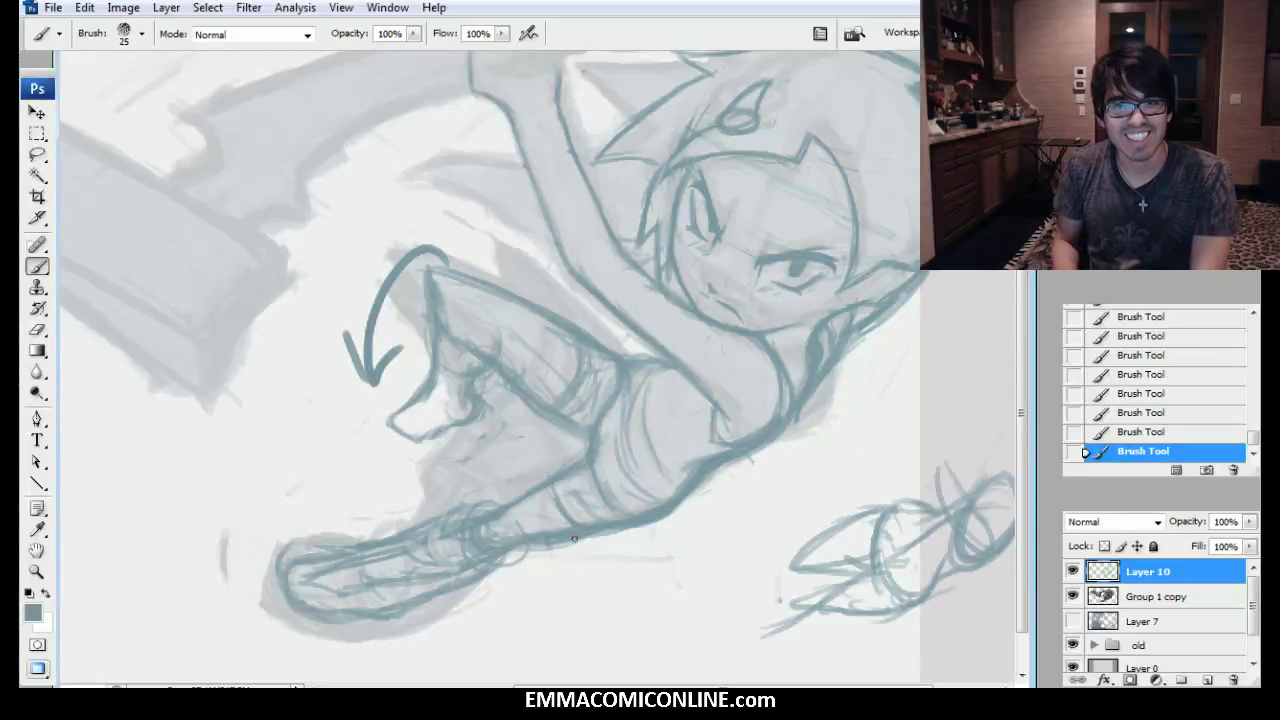
mouse_move(564, 522)
mouse_down()
mouse_move(499, 430)
mouse_move(532, 424)
mouse_move(558, 446)
mouse_move(555, 434)
mouse_up()
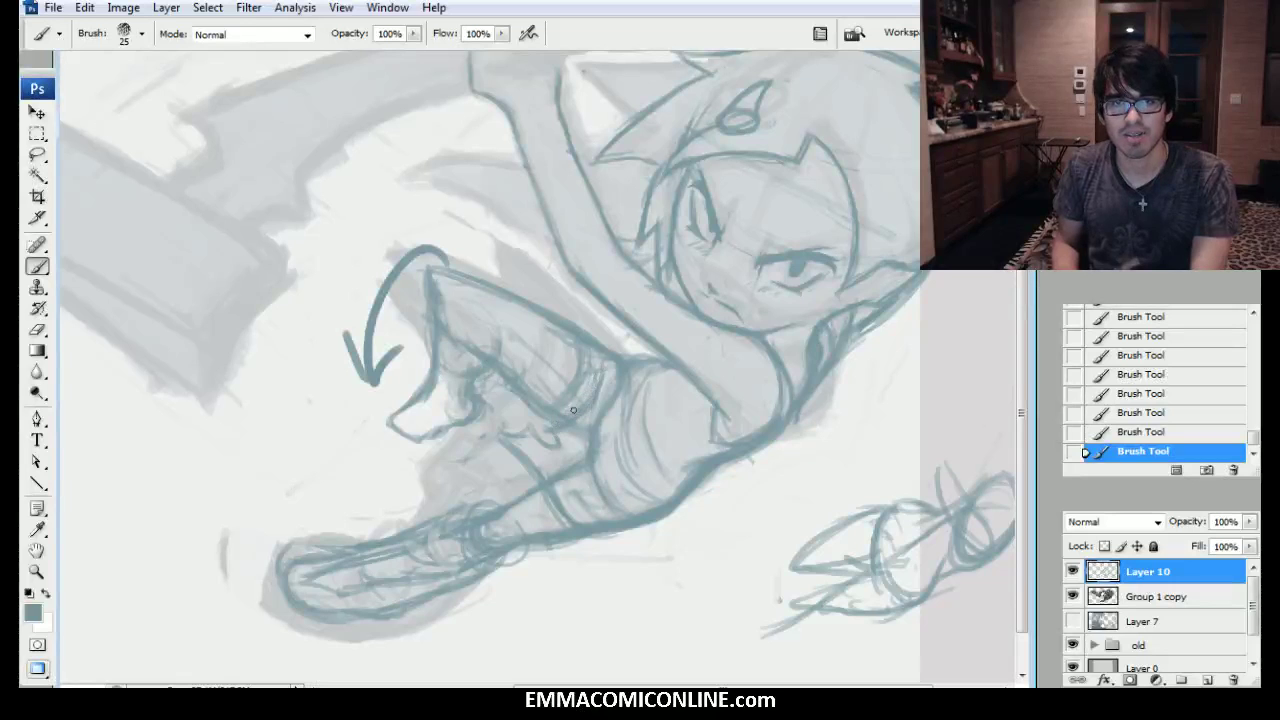
Reinforce the curved hem around the bent thigh and erase the old hip lines between the two thighs.
mouse_move(606, 346)
mouse_down()
mouse_move(618, 416)
mouse_move(600, 400)
mouse_move(580, 448)
mouse_up()
mouse_move(611, 397)
mouse_down()
mouse_move(605, 424)
mouse_move(634, 374)
mouse_move(586, 491)
mouse_up()
mouse_move(598, 425)
mouse_down()
mouse_move(552, 462)
mouse_move(575, 457)
mouse_move(583, 475)
mouse_move(620, 437)
mouse_up()
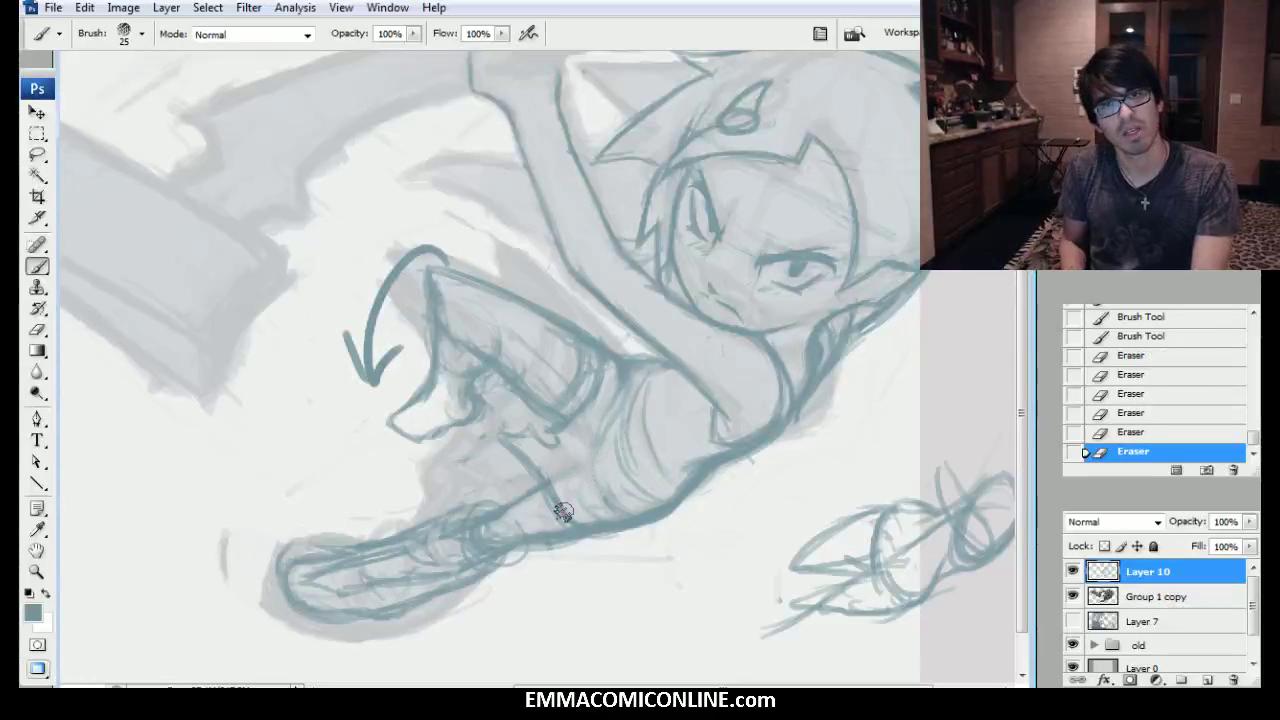
Redraw the bent thigh's curved hip line with repeated strokes sweeping down to the gap between the thighs.
drag(619, 389, 600, 420)
mouse_move(622, 378)
mouse_down()
mouse_move(581, 434)
mouse_move(600, 420)
mouse_up()
drag(618, 396, 574, 434)
drag(615, 398, 572, 438)
drag(615, 408, 583, 442)
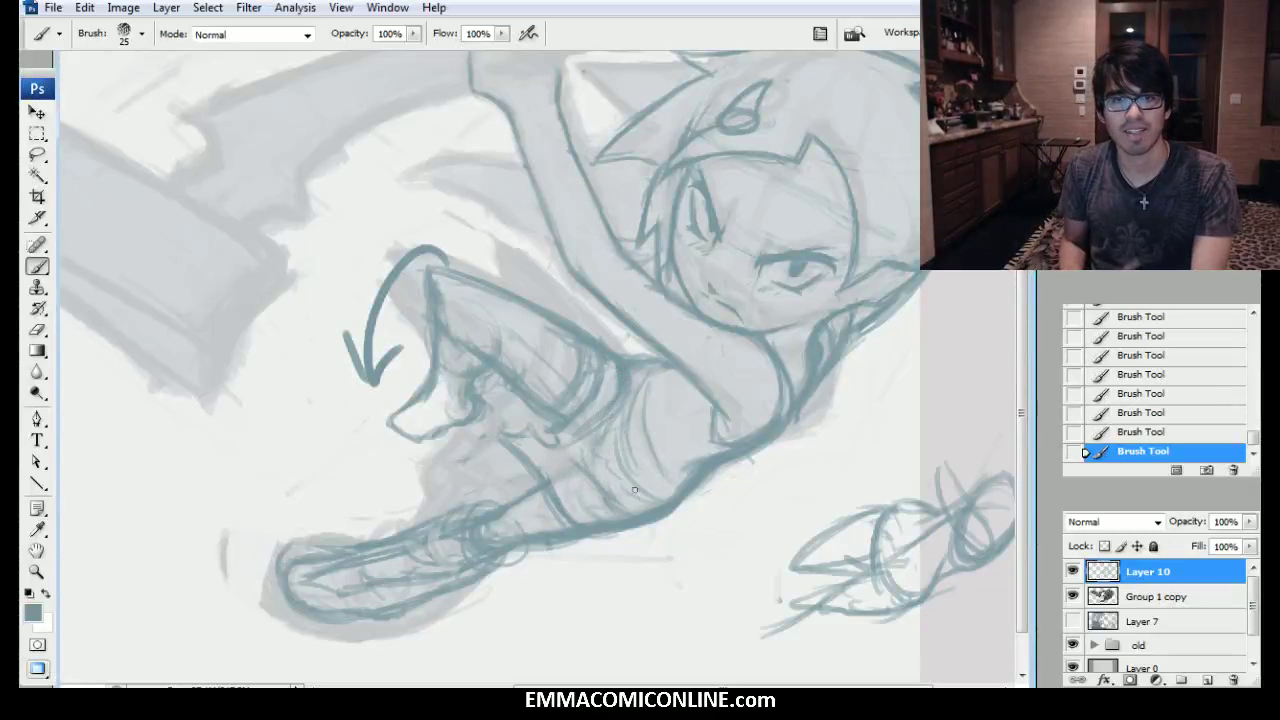
Sketch a fold along the torso, clean up the waist crease, and redraw the curved cuff lines across the raised thigh.
drag(632, 502, 620, 412)
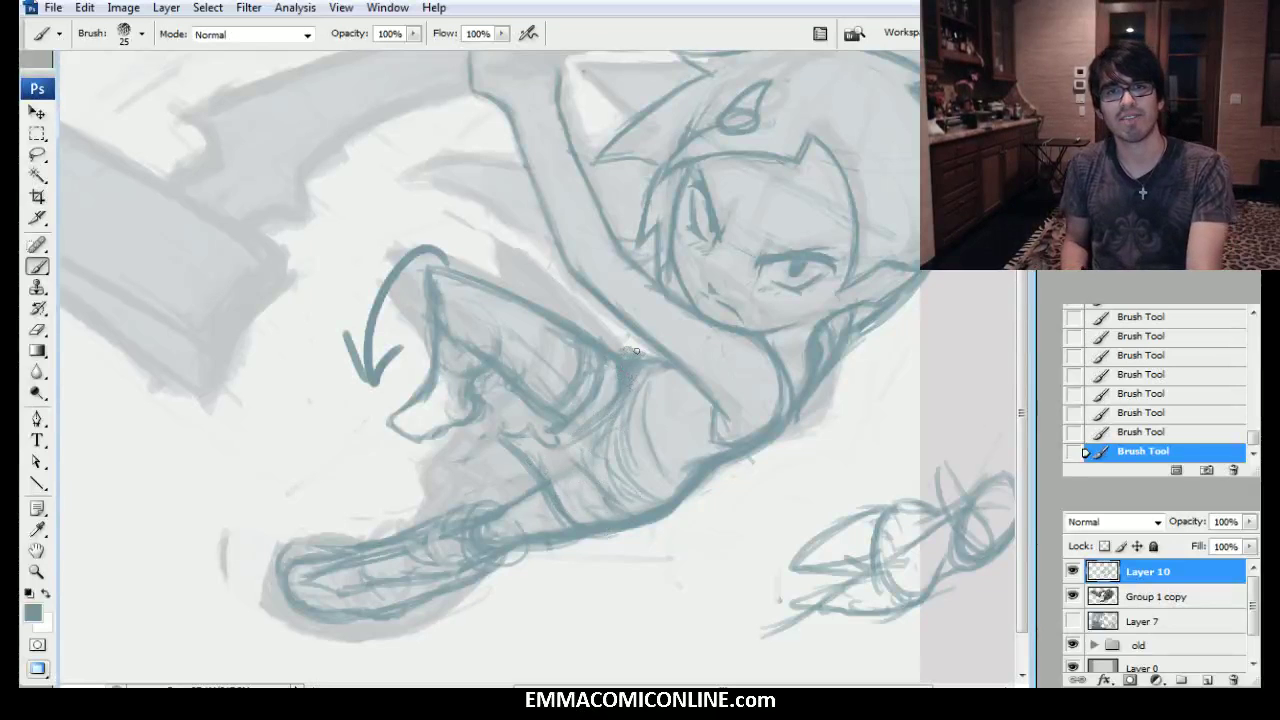
mouse_move(623, 360)
mouse_down()
mouse_move(580, 434)
mouse_move(591, 308)
mouse_move(636, 359)
mouse_move(596, 336)
mouse_up()
drag(600, 340, 628, 352)
mouse_move(560, 412)
mouse_down()
mouse_move(568, 420)
mouse_move(512, 387)
mouse_move(540, 380)
mouse_move(560, 338)
mouse_up()
drag(536, 386, 560, 340)
mouse_move(550, 370)
mouse_down()
mouse_move(560, 346)
mouse_move(556, 384)
mouse_up()
mouse_move(568, 338)
mouse_down()
mouse_move(555, 400)
mouse_move(556, 352)
mouse_move(578, 326)
mouse_up()
drag(604, 342, 556, 310)
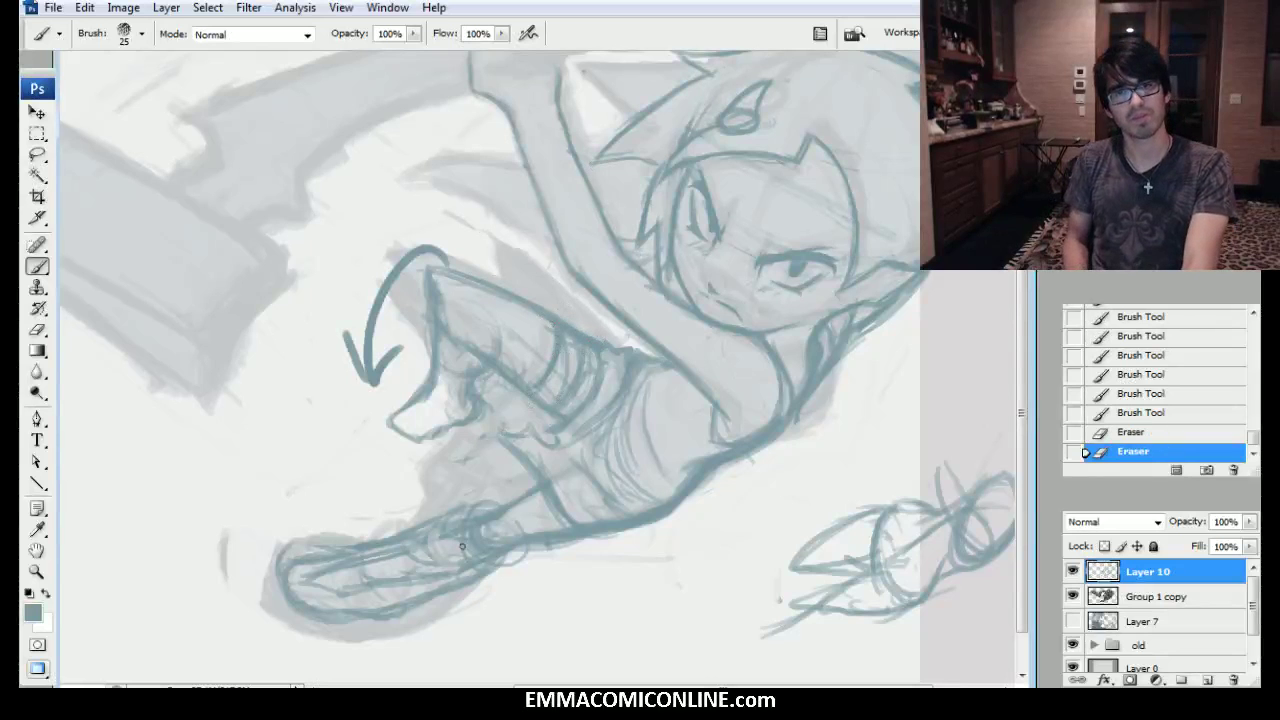
Redraw the underside of the raised leg's shorts and extend its hem curve up toward the waist.
drag(520, 454, 506, 436)
drag(508, 436, 530, 440)
drag(530, 440, 545, 436)
drag(540, 438, 592, 380)
drag(590, 385, 598, 357)
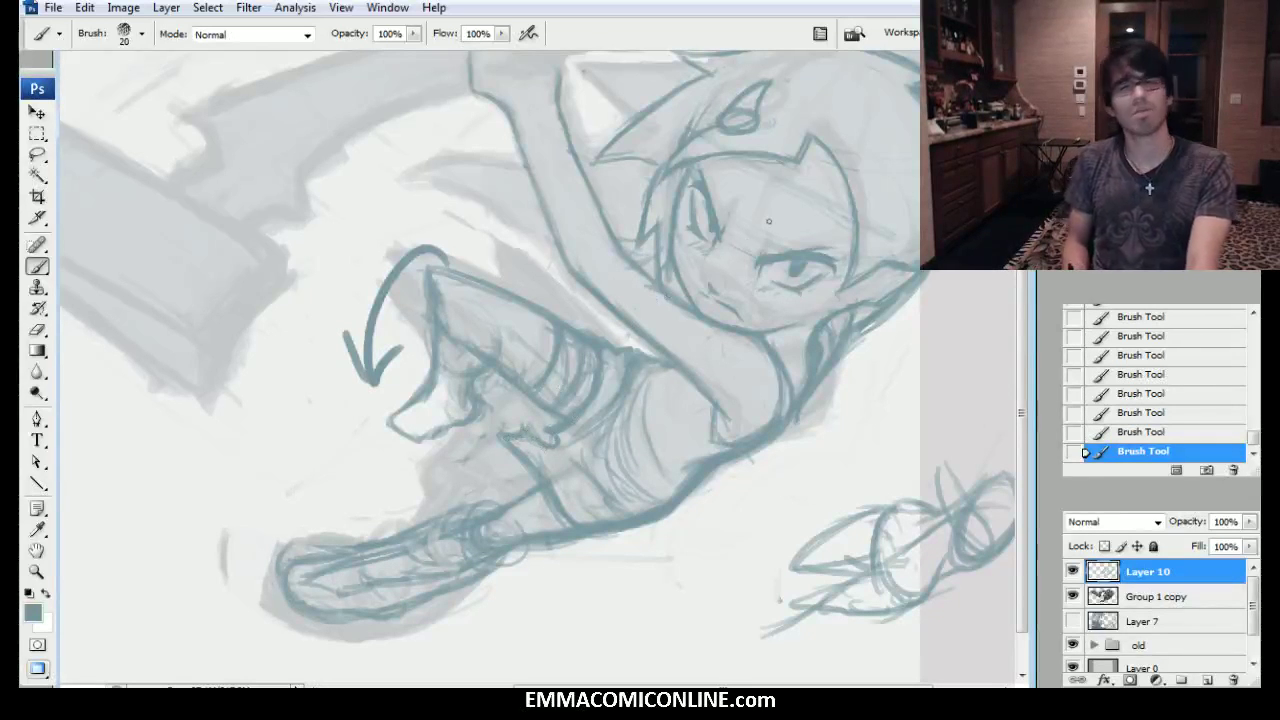
Define the shorts' hem and folds on the extended leg, and erase excess lines around the hip and lower back.
mouse_move(514, 452)
mouse_down()
mouse_move(511, 426)
mouse_move(521, 467)
mouse_move(530, 454)
mouse_move(540, 474)
mouse_up()
mouse_move(520, 436)
mouse_down()
mouse_move(534, 464)
mouse_move(537, 435)
mouse_move(541, 506)
mouse_move(546, 462)
mouse_up()
drag(546, 460, 572, 500)
drag(560, 480, 600, 494)
mouse_move(590, 482)
mouse_down()
mouse_move(650, 506)
mouse_move(625, 468)
mouse_move(662, 484)
mouse_move(638, 472)
mouse_up()
drag(669, 414, 603, 525)
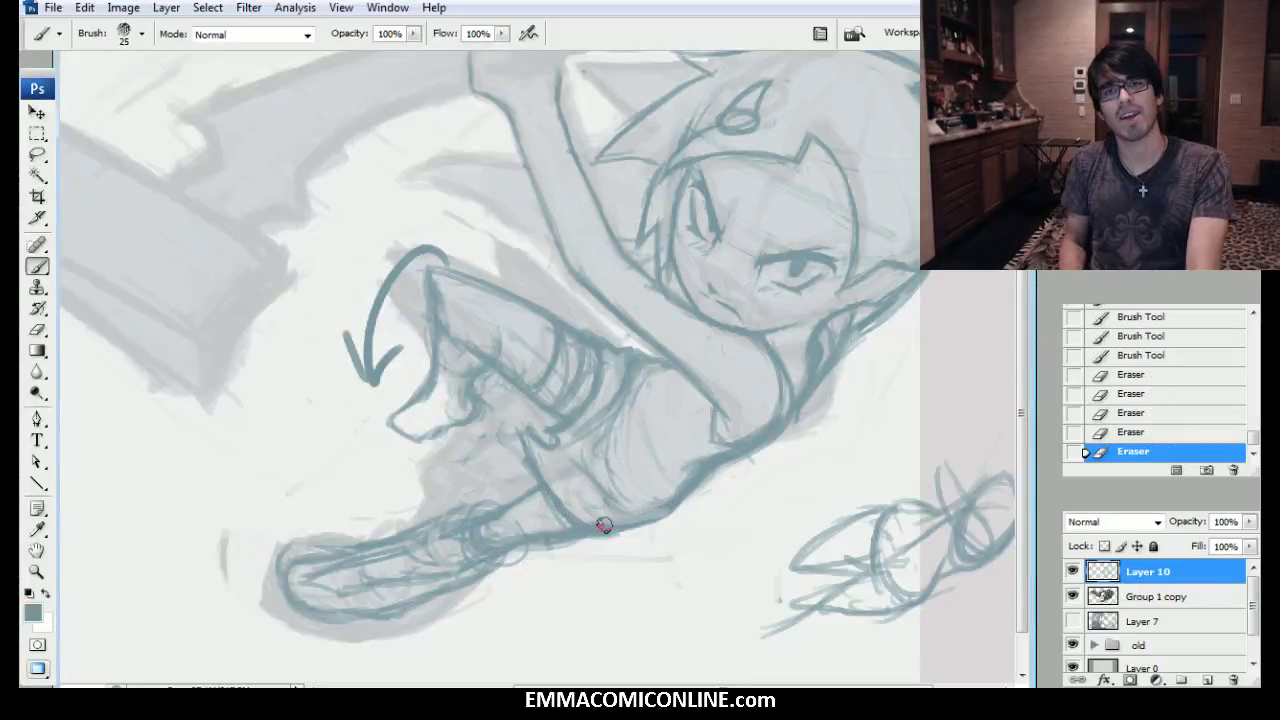
Draw curved fabric folds across the torso, running down from beneath the raised arm.
drag(676, 368, 630, 424)
mouse_move(672, 370)
mouse_down()
mouse_move(620, 464)
mouse_move(632, 420)
mouse_up()
mouse_move(672, 370)
mouse_down()
mouse_move(640, 408)
mouse_move(723, 362)
mouse_up()
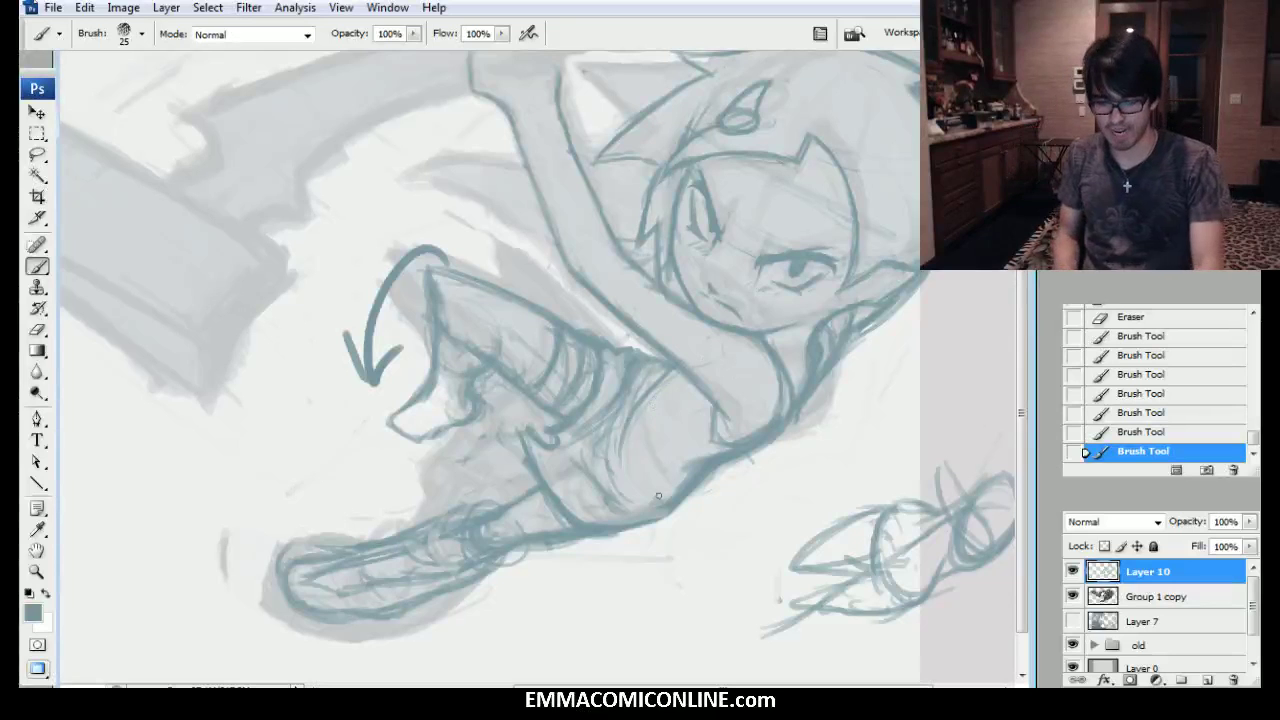
drag(657, 421, 678, 390)
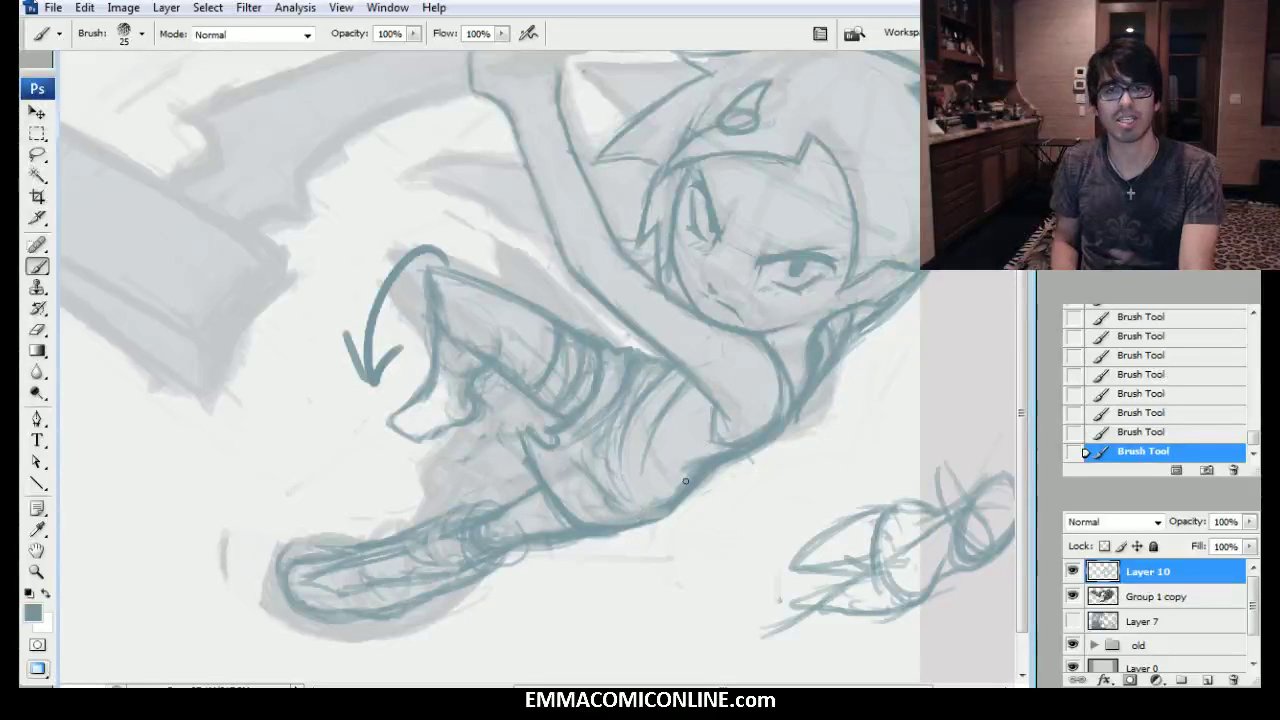
Reinforce the back contour with strokes running from the hip up to the shoulder.
mouse_move(634, 509)
mouse_down()
mouse_move(752, 450)
mouse_move(634, 531)
mouse_move(660, 502)
mouse_up()
drag(612, 522, 662, 500)
drag(630, 512, 672, 482)
mouse_move(632, 510)
mouse_down()
mouse_move(678, 474)
mouse_move(660, 498)
mouse_up()
mouse_move(606, 524)
mouse_down()
mouse_move(768, 448)
mouse_move(793, 420)
mouse_up()
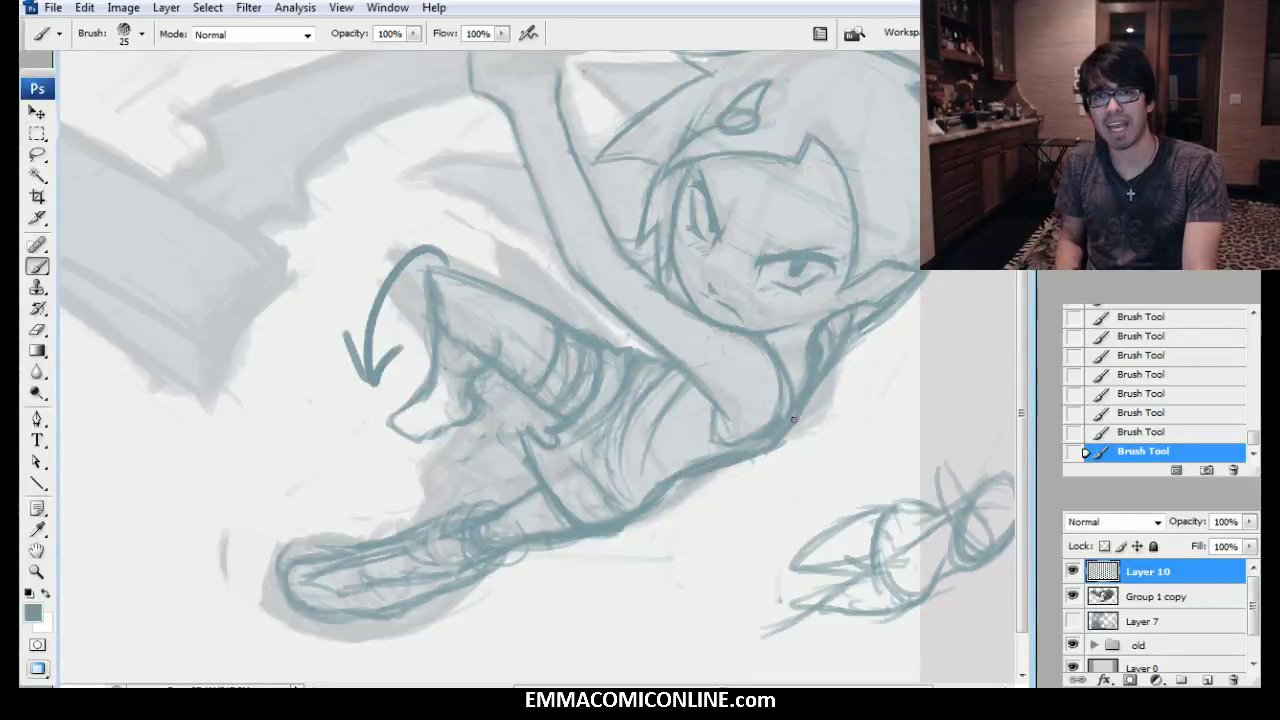
drag(648, 500, 712, 463)
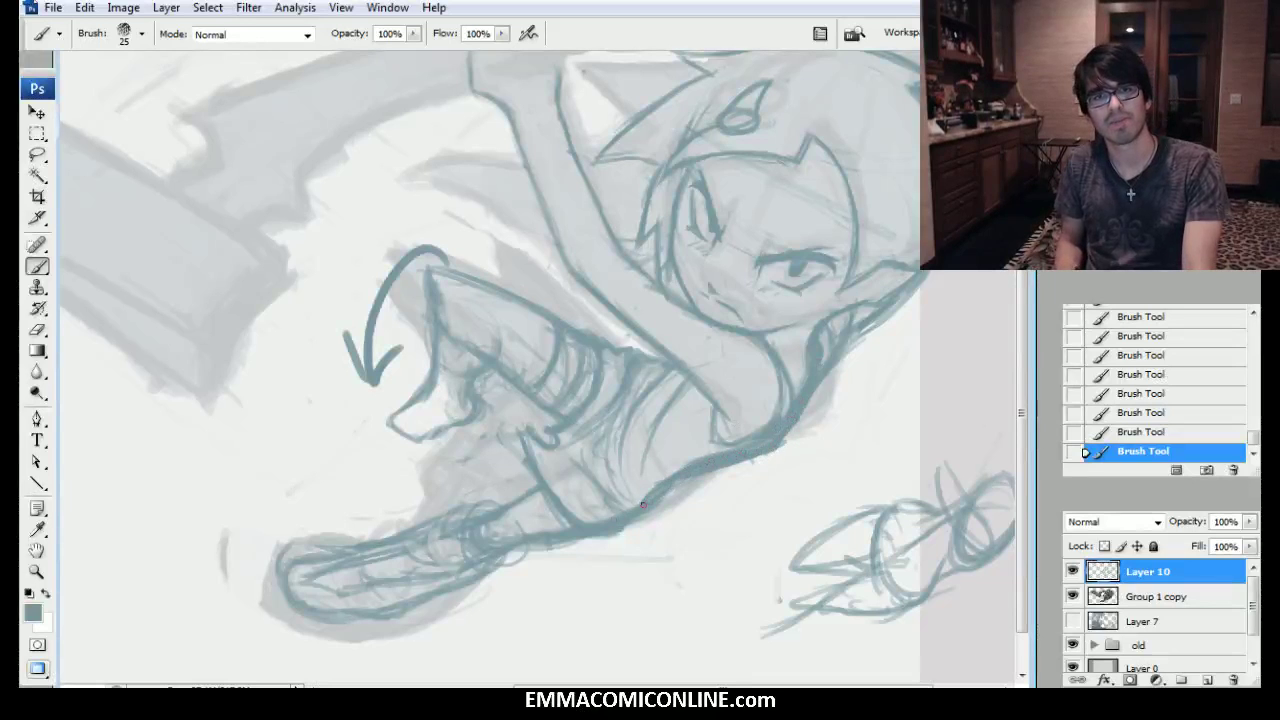
Lasso the lower body and both legs, rotate the selection 1.2 degrees, and move it closer to the upper torso.
key(l)
drag(656, 532, 672, 487)
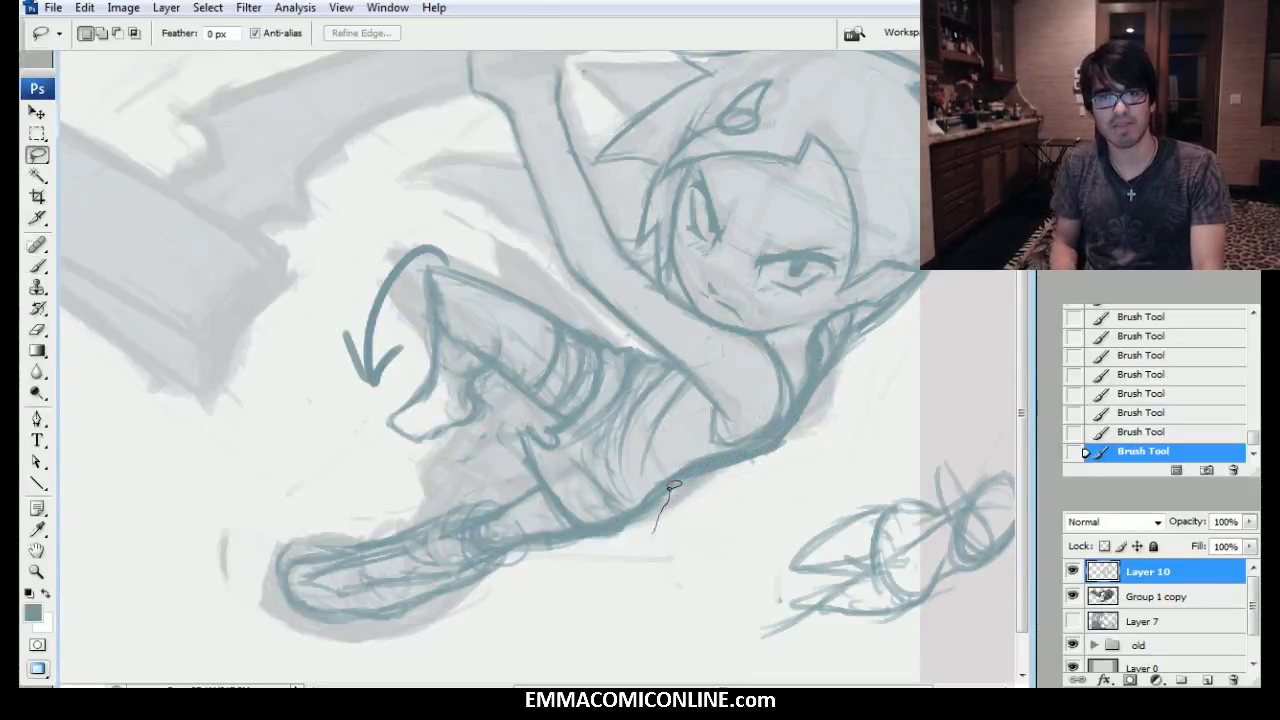
mouse_move(655, 345)
mouse_down()
mouse_move(300, 251)
mouse_move(480, 665)
mouse_move(668, 588)
mouse_up()
click(37, 113)
key(ctrl+t)
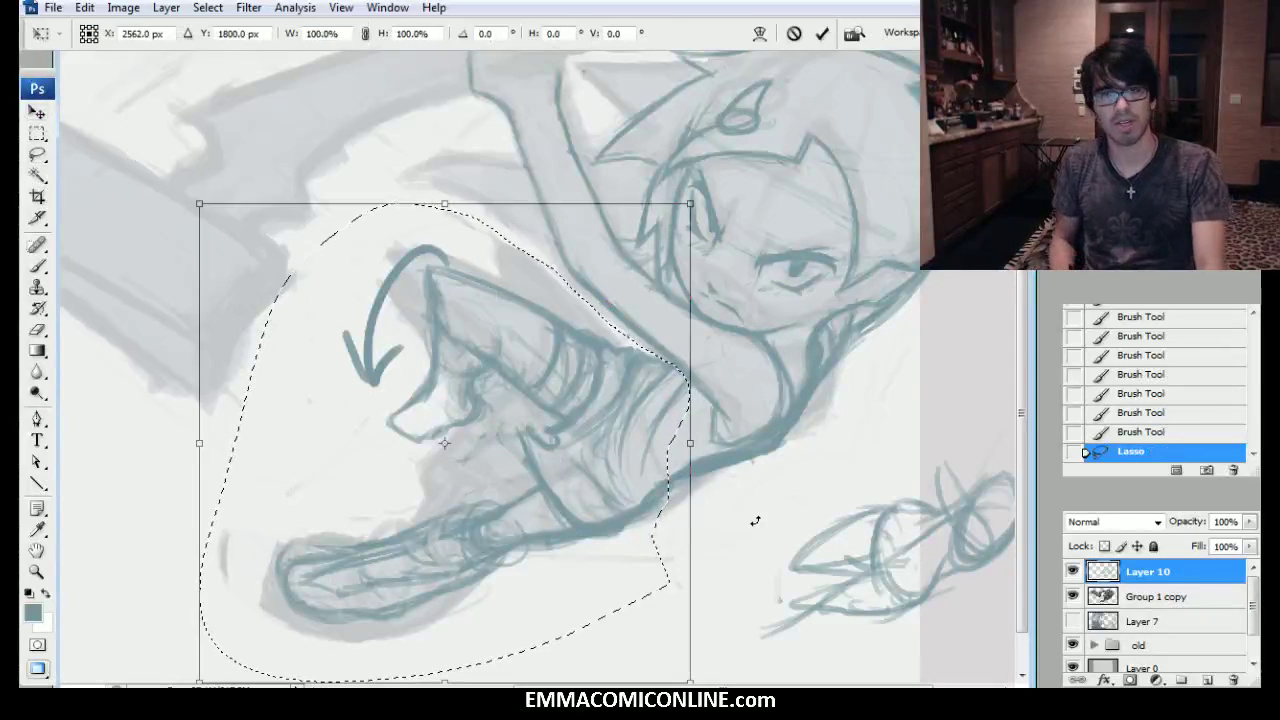
drag(537, 560, 543, 547)
key(Return)
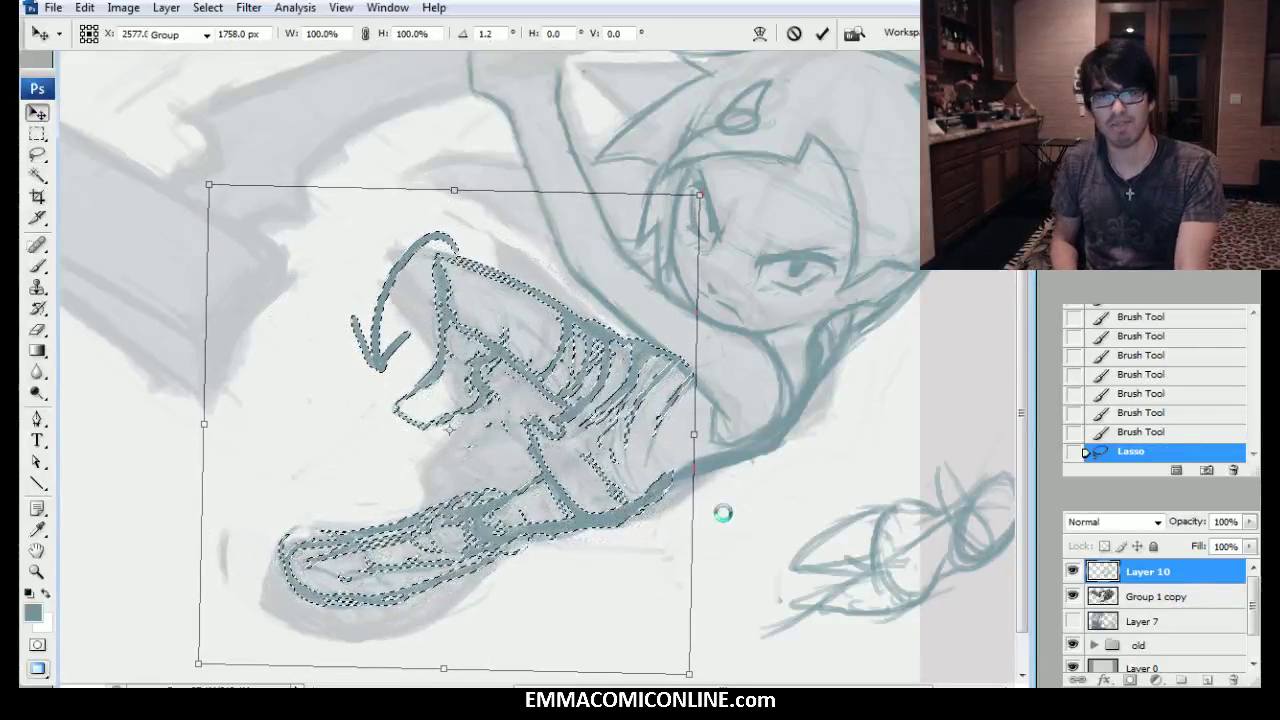
drag(728, 516, 737, 519)
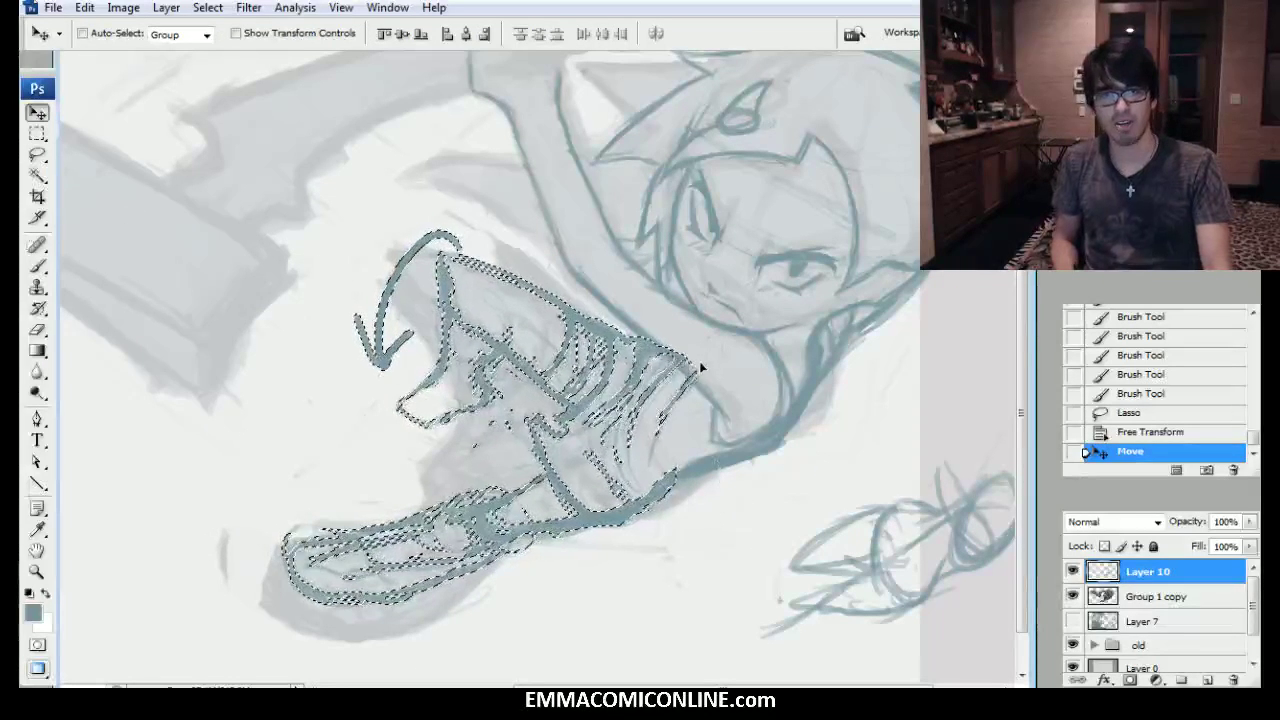
Deselect the lower body and erase the overlapping lines where the waist meets the raised arm.
key(l)
key(ctrl+d)
key(b)
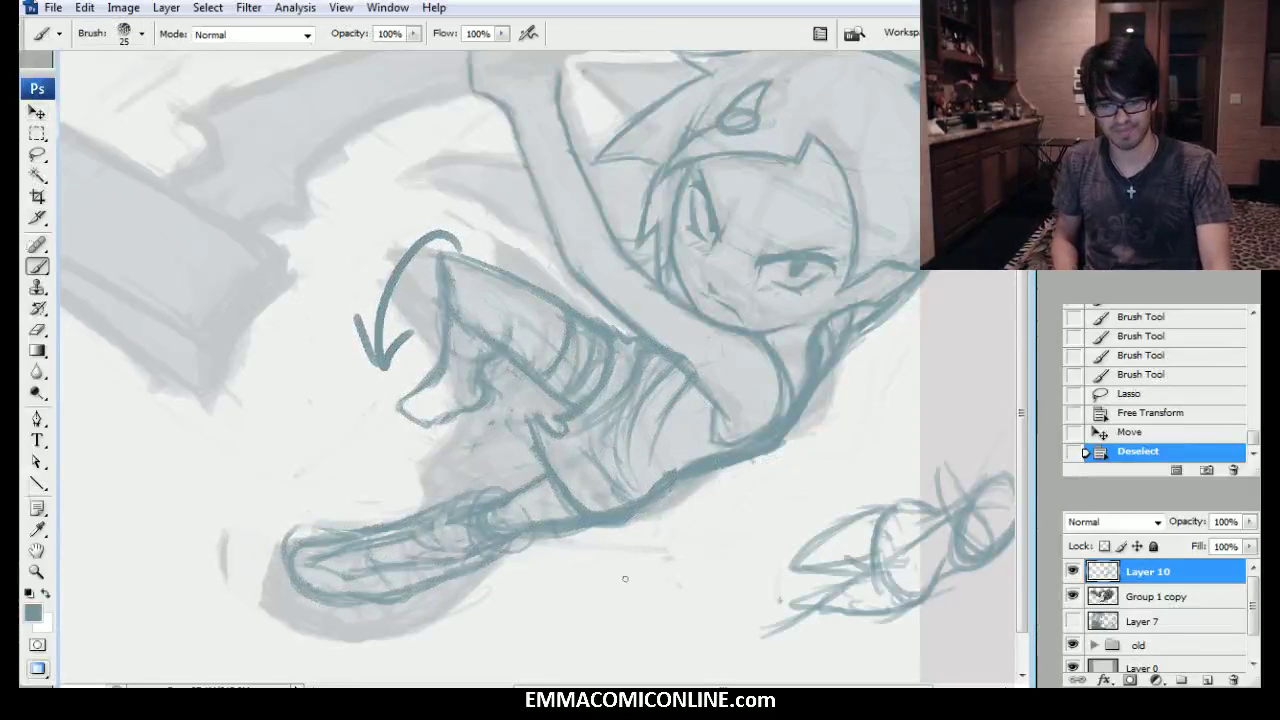
drag(670, 342, 688, 368)
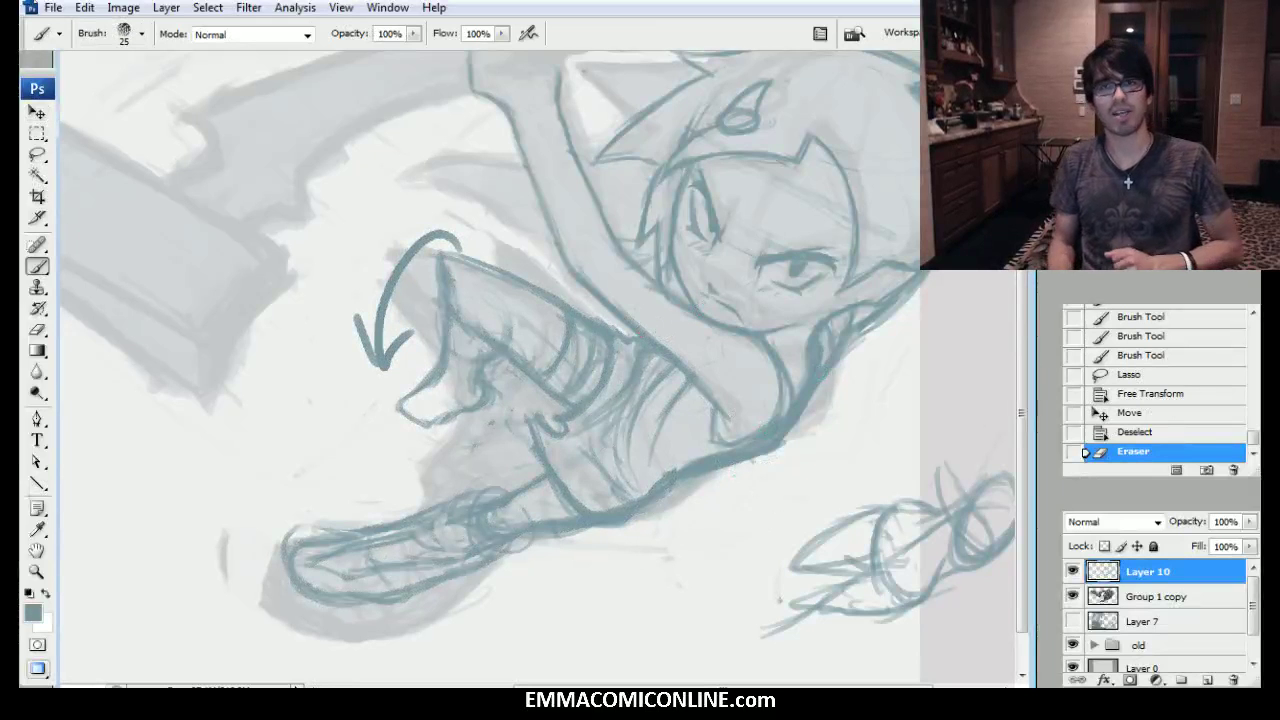
Flip the canvas horizontally and add curved waistband strokes beside the raised thigh.
key(ctrl+shift+h)
mouse_move(500, 370)
mouse_down()
mouse_move(500, 393)
mouse_move(705, 419)
mouse_move(680, 410)
mouse_move(735, 387)
mouse_up()
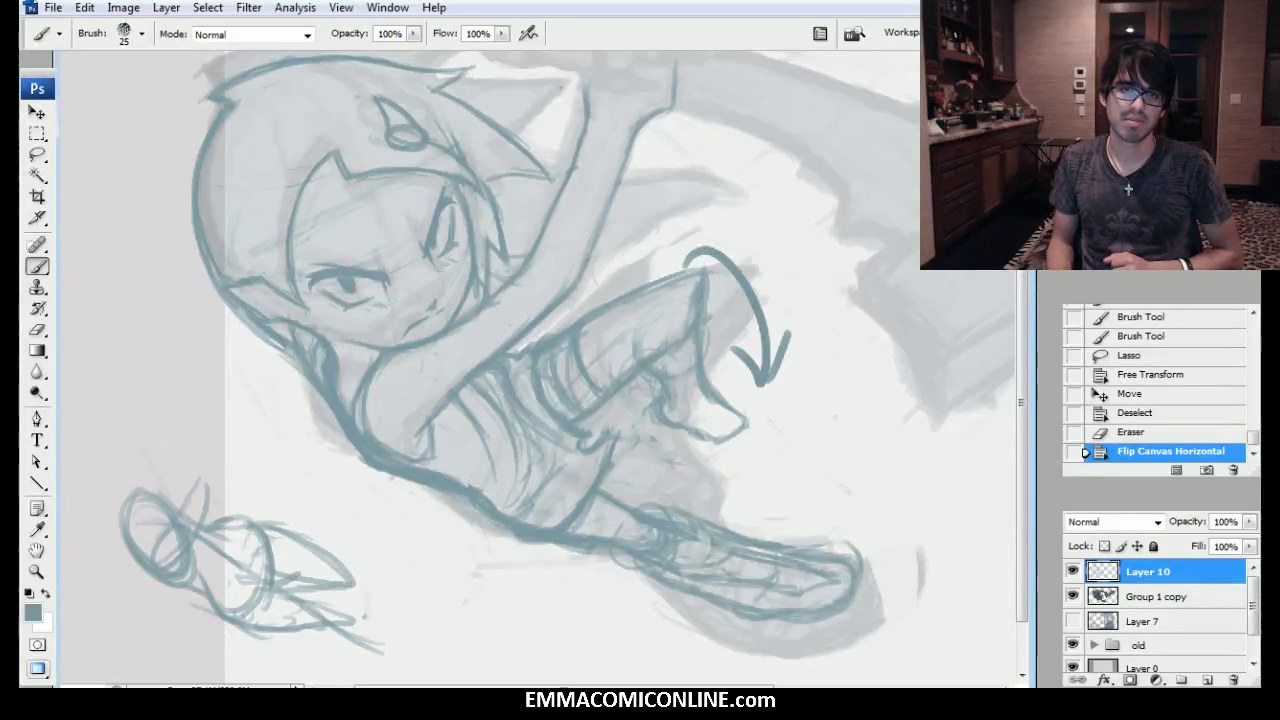
drag(540, 356, 566, 408)
drag(546, 372, 588, 435)
drag(555, 398, 575, 430)
Step back to before the waistband erasures and draw another curve along the waist.
mouse_move(543, 378)
mouse_down()
mouse_move(563, 423)
mouse_move(532, 450)
mouse_up()
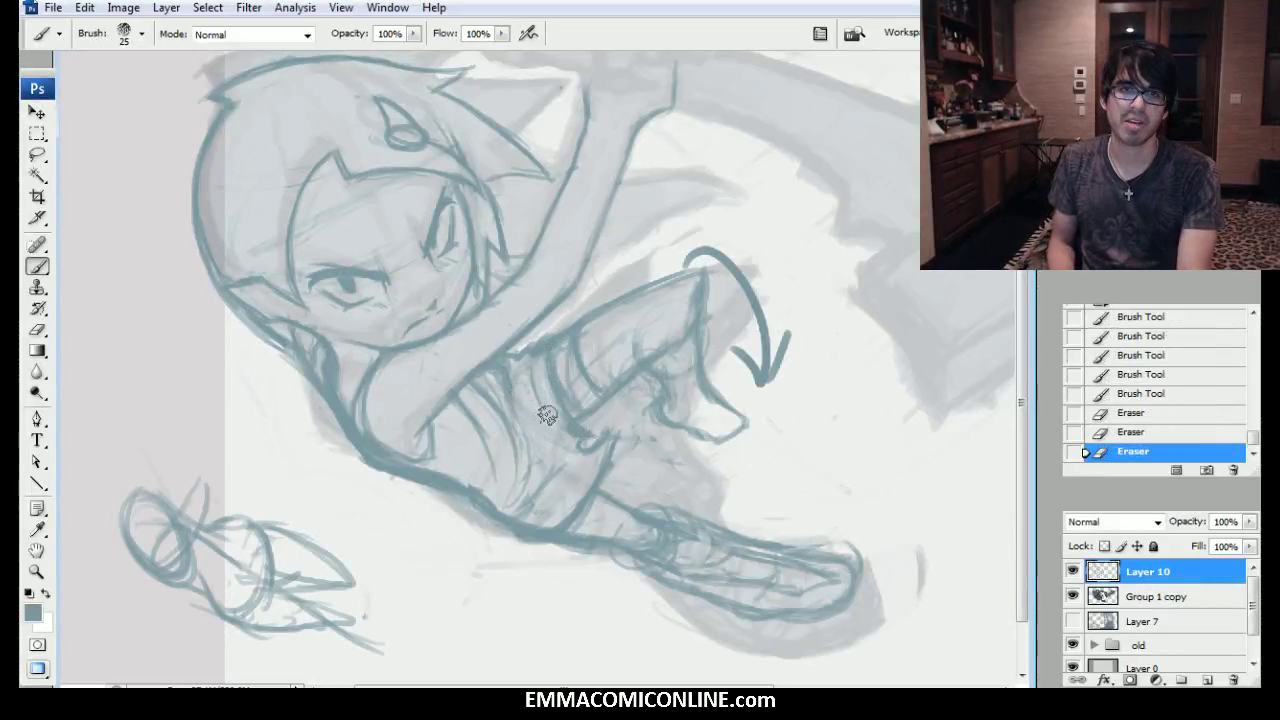
click(1145, 394)
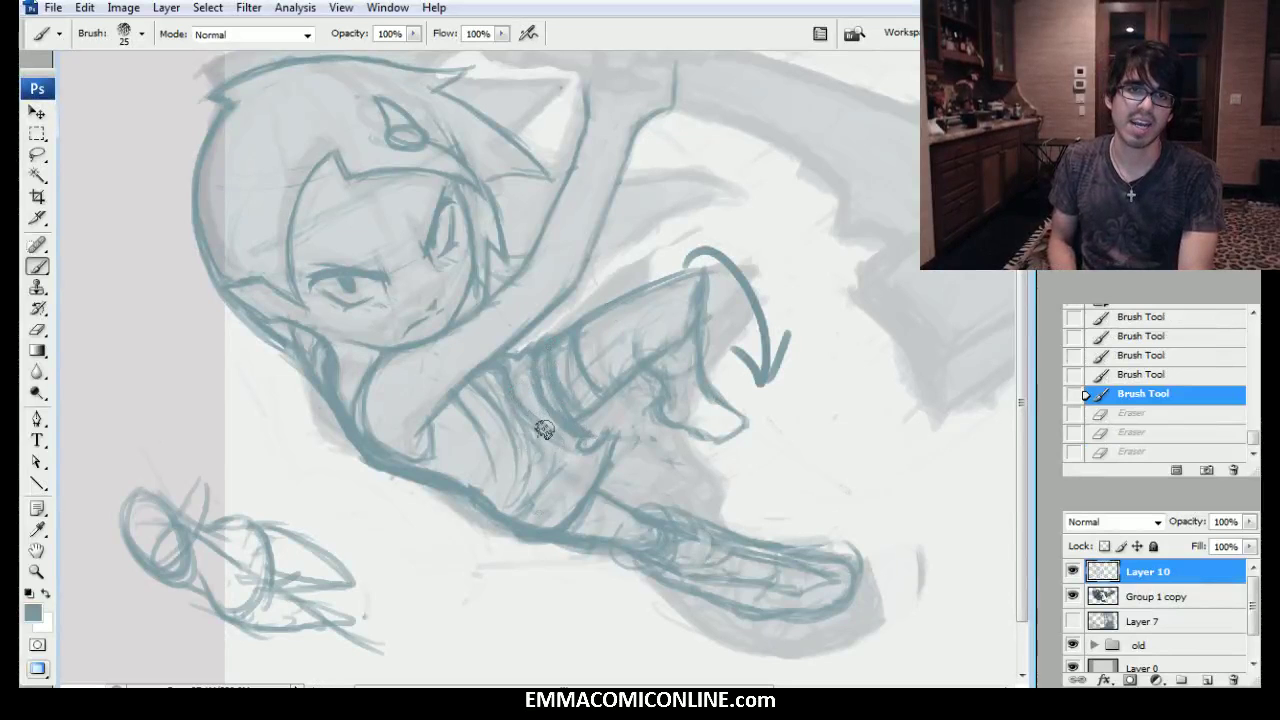
click(509, 372)
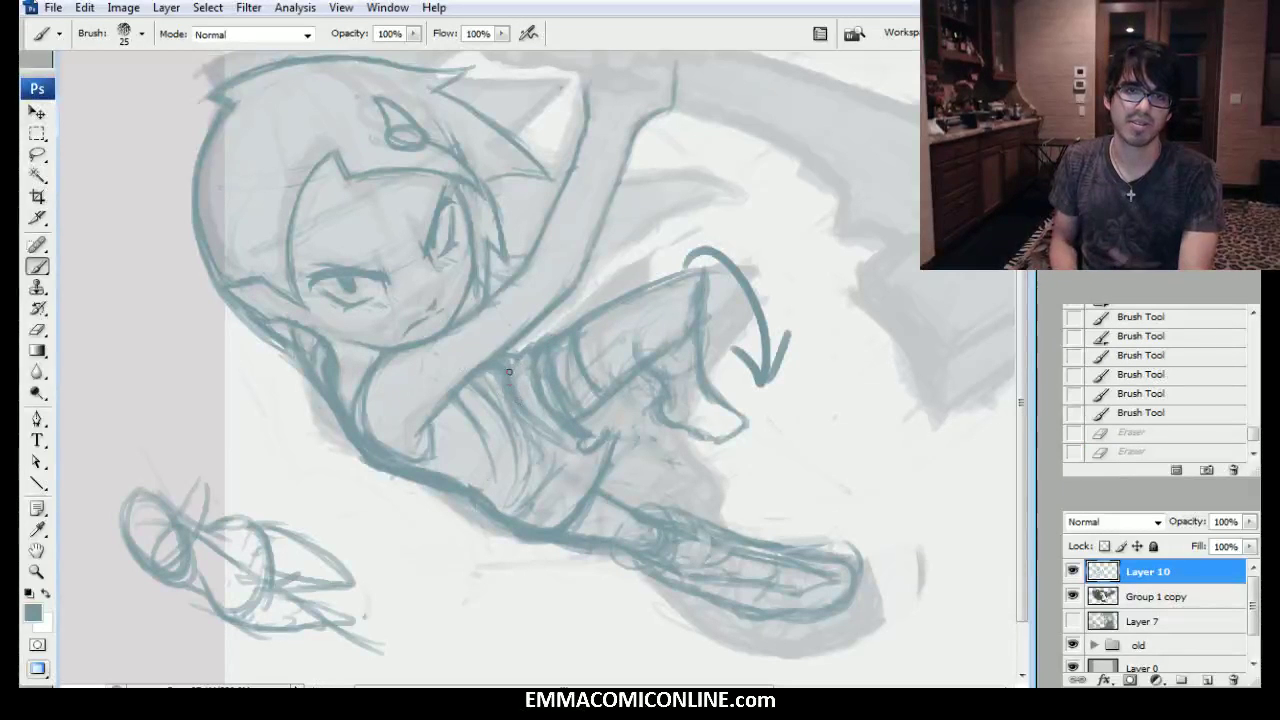
drag(512, 374, 546, 432)
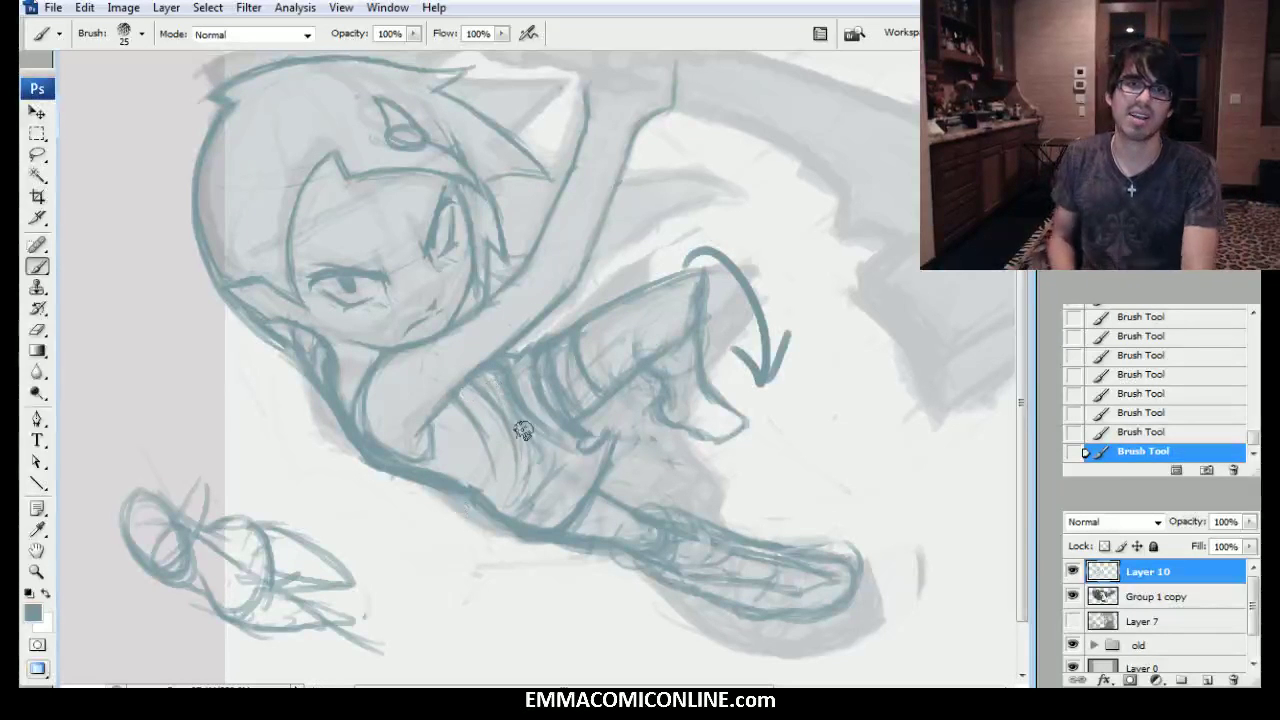
Erase the torso folds and waistband lines, and thin the heavy outline along the back.
mouse_move(517, 423)
mouse_down()
mouse_move(505, 456)
mouse_move(514, 387)
mouse_up()
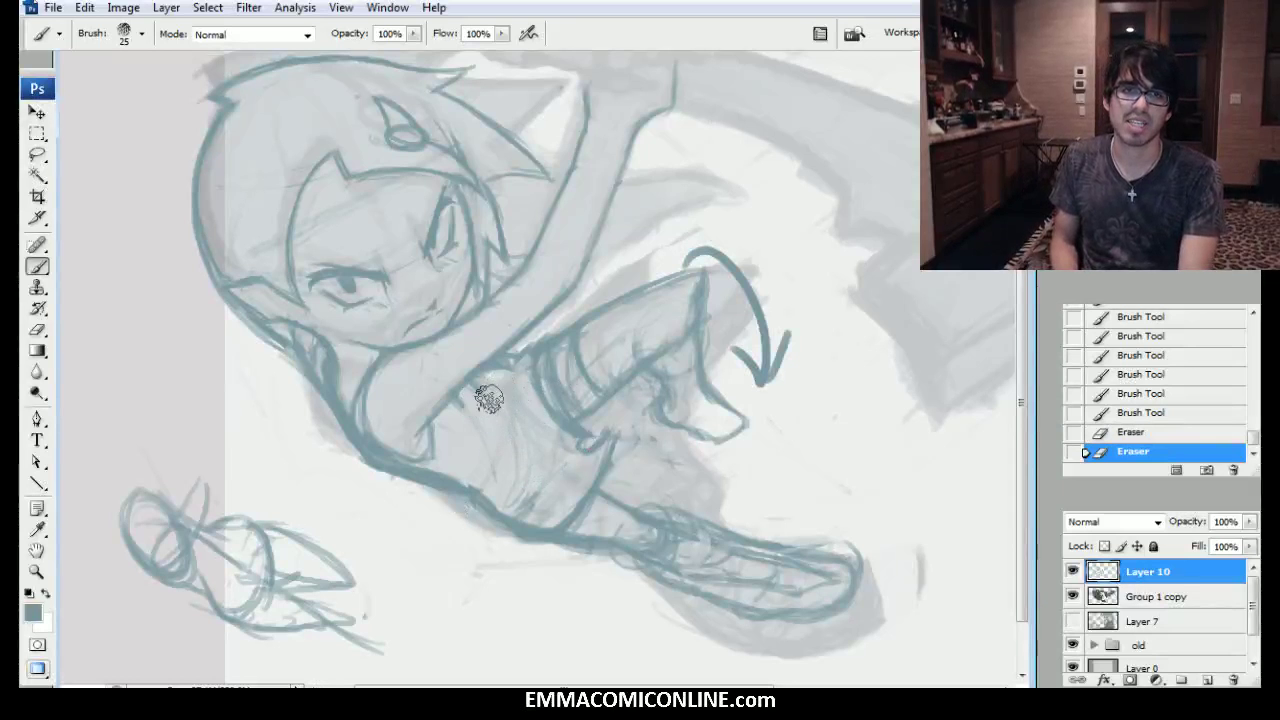
mouse_move(554, 451)
mouse_down()
mouse_move(549, 392)
mouse_move(562, 422)
mouse_move(560, 405)
mouse_move(540, 364)
mouse_move(542, 401)
mouse_move(529, 381)
mouse_move(511, 424)
mouse_move(502, 380)
mouse_up()
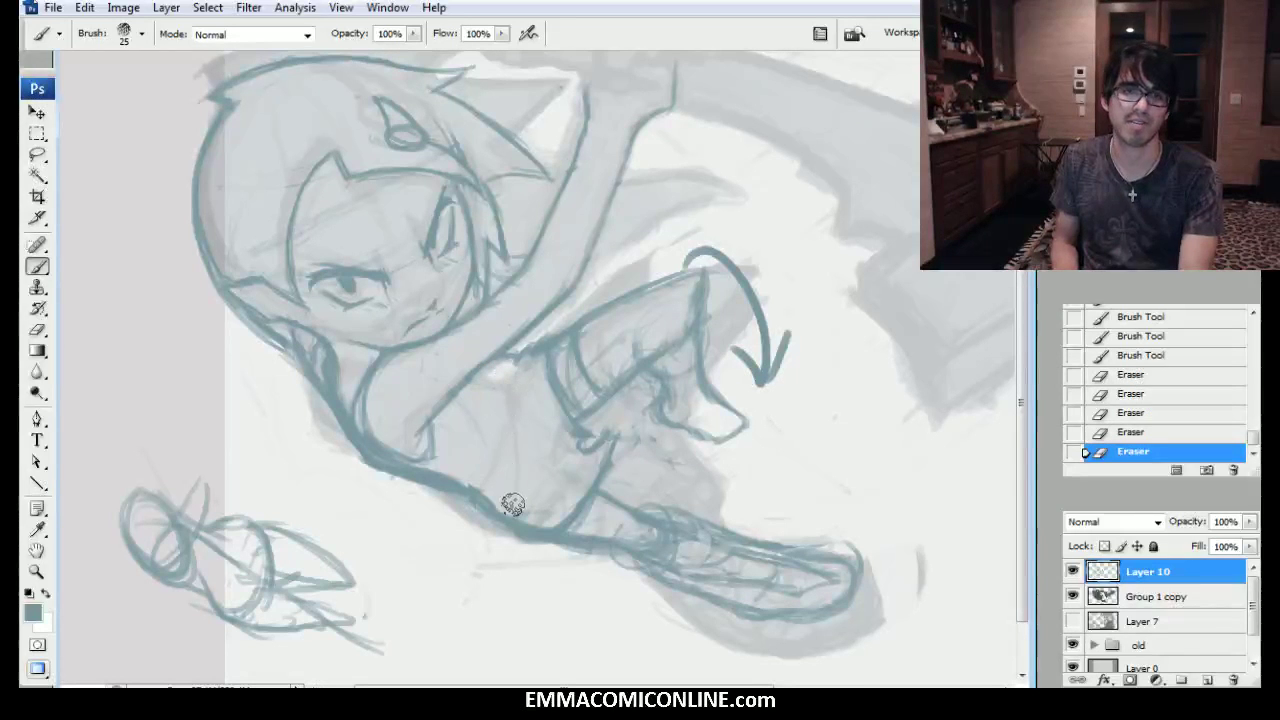
drag(463, 520, 485, 518)
drag(485, 518, 372, 460)
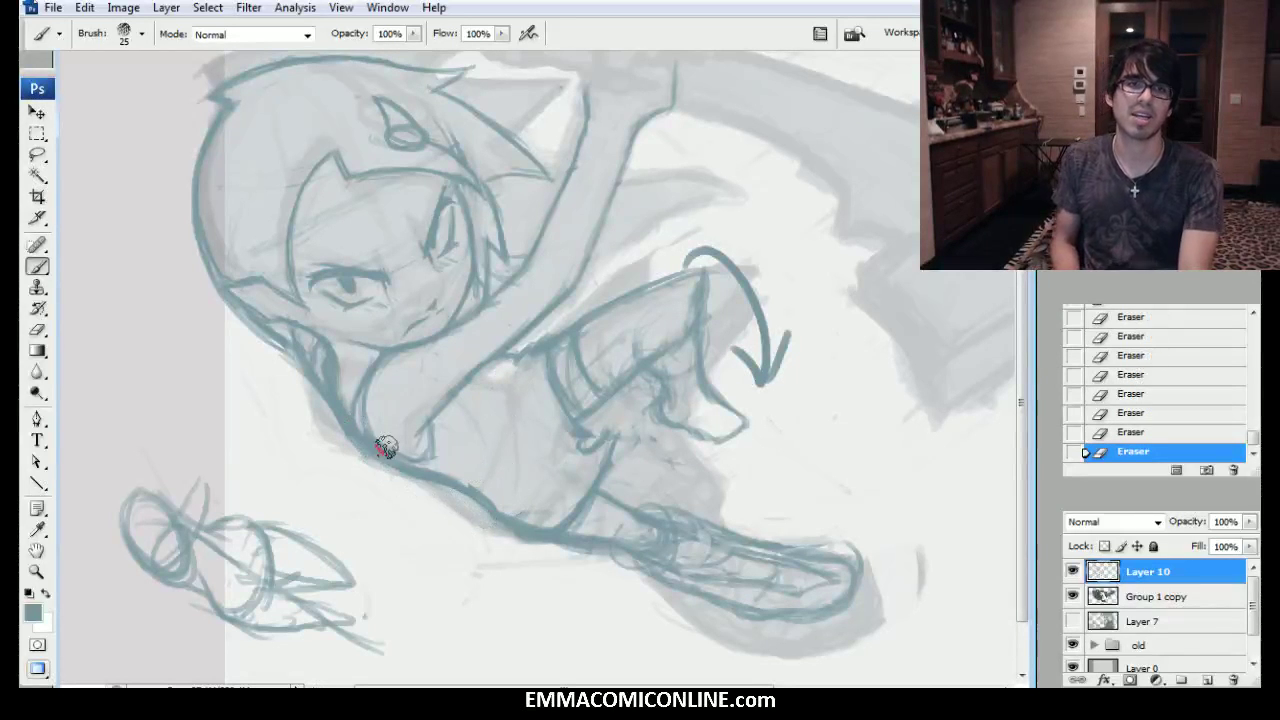
Enlarge the brush to 35 and sketch a rounded ribcage form beneath the arm and shoulder.
key(bracketright)
drag(474, 478, 430, 462)
mouse_move(440, 472)
mouse_down()
mouse_move(506, 464)
mouse_move(480, 458)
mouse_up()
drag(470, 472, 510, 456)
drag(510, 400, 490, 474)
mouse_move(480, 476)
mouse_down()
mouse_move(469, 476)
mouse_move(510, 410)
mouse_move(512, 444)
mouse_up()
mouse_move(482, 362)
mouse_down()
mouse_move(507, 409)
mouse_move(483, 378)
mouse_move(415, 343)
mouse_move(497, 394)
mouse_move(471, 364)
mouse_move(510, 414)
mouse_up()
drag(466, 340, 500, 390)
drag(432, 348, 502, 416)
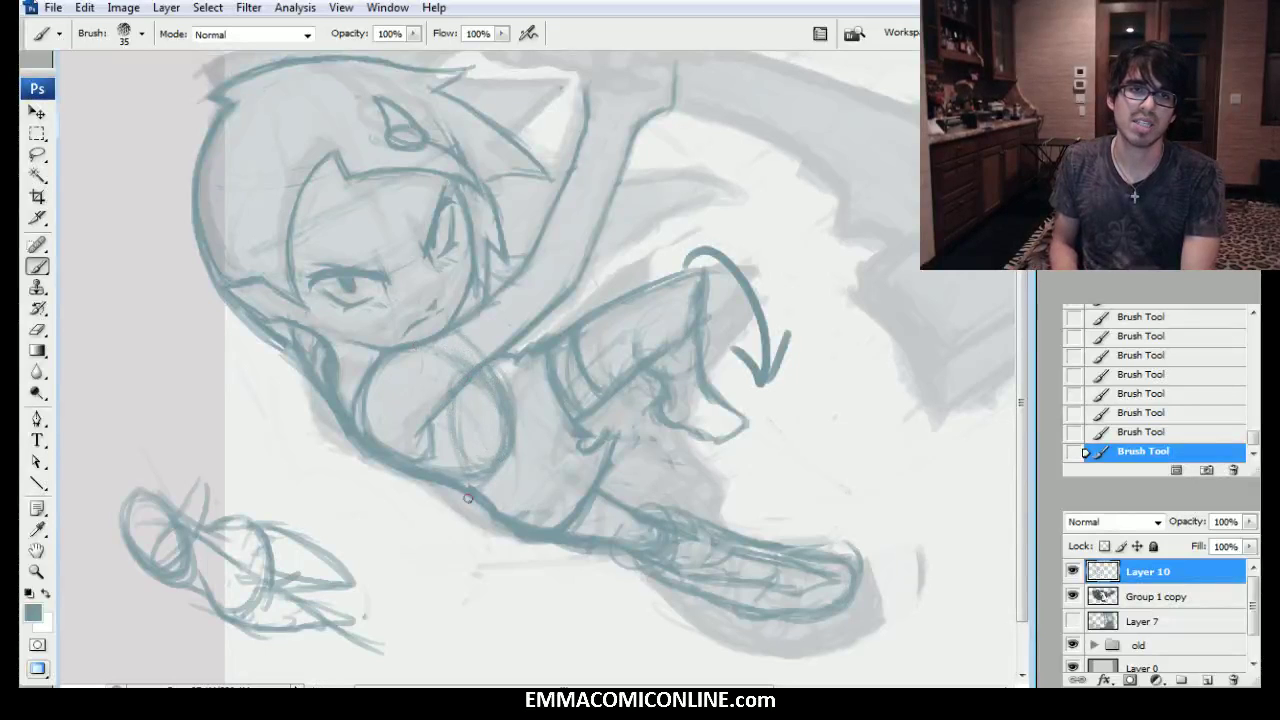
Strengthen the contour from the ribcage down the lower back, and add a short belly line toward the raised thigh.
drag(450, 463, 520, 535)
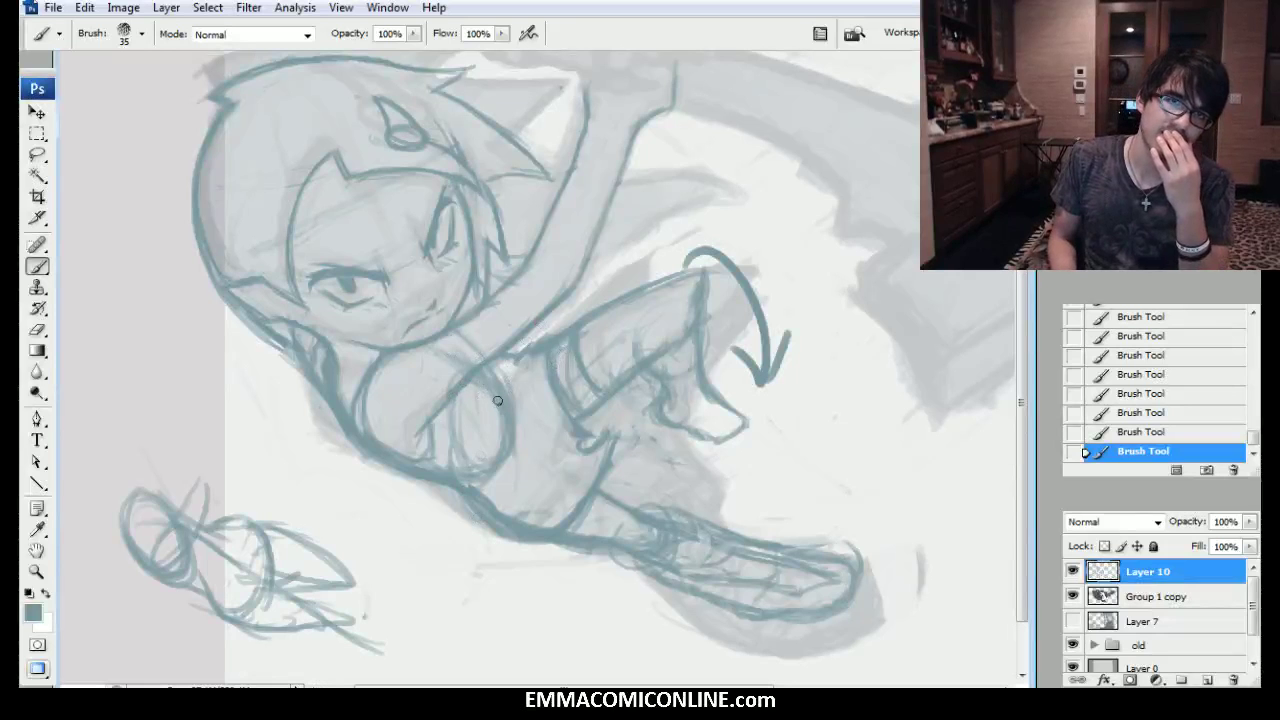
drag(450, 341, 497, 399)
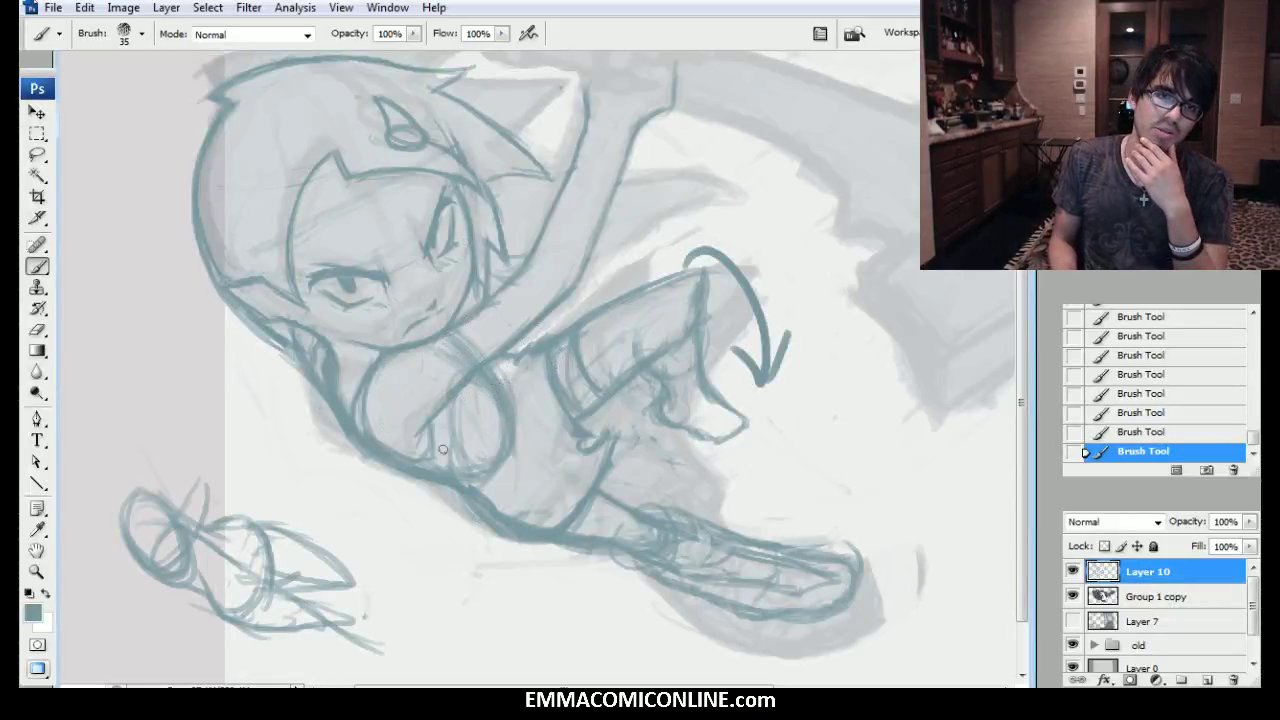
drag(464, 484, 491, 507)
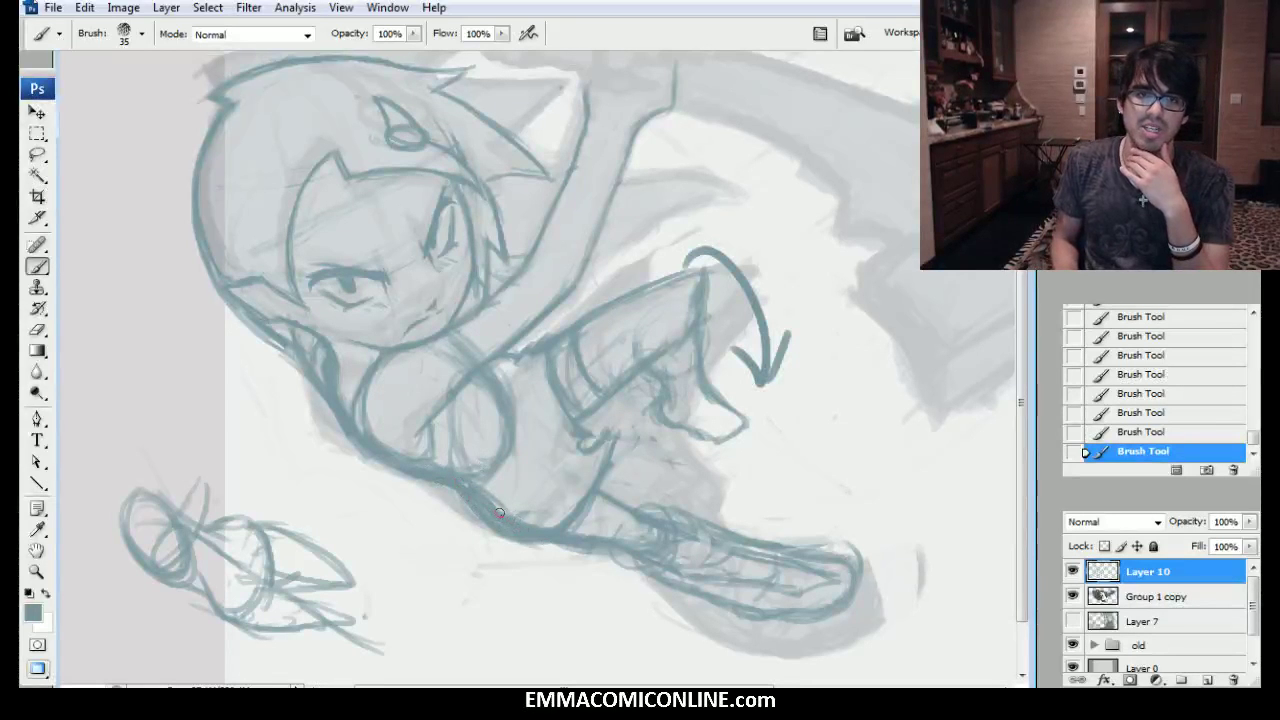
mouse_move(564, 434)
mouse_down()
mouse_move(532, 426)
mouse_move(548, 424)
mouse_up()
drag(486, 482, 514, 510)
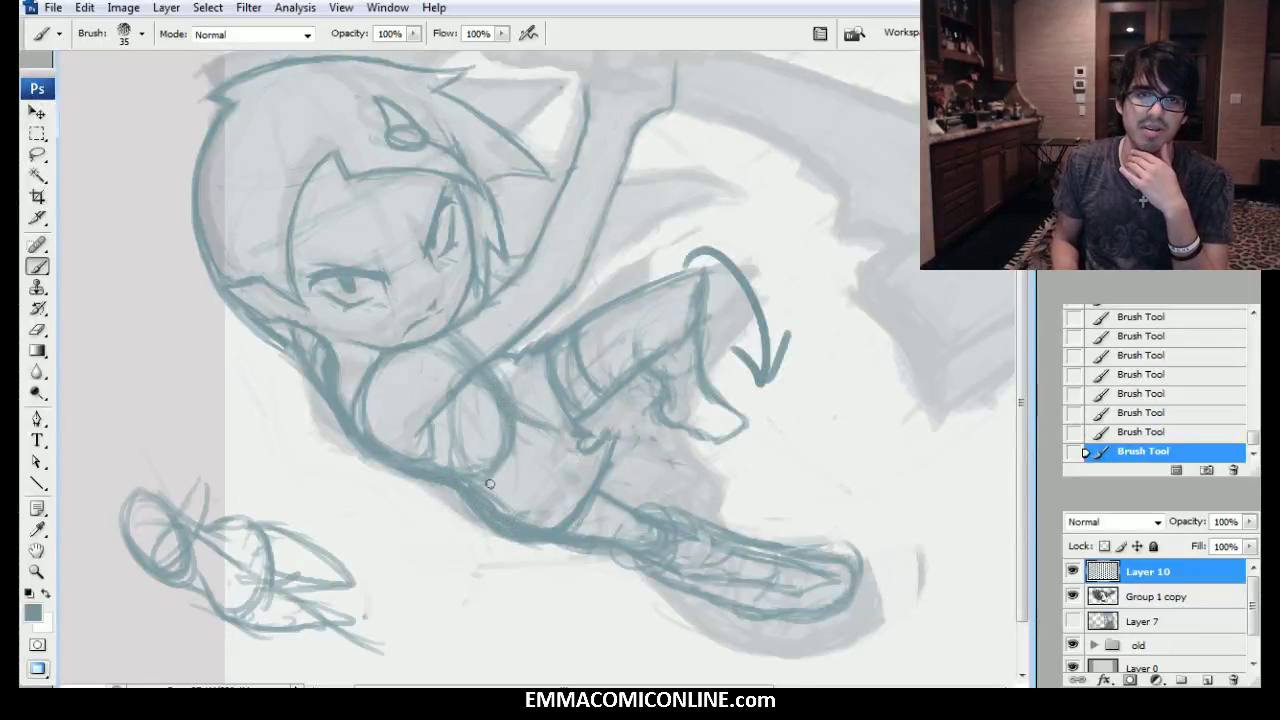
Sketch the pelvis curve, darken the front waist line under the arm, and erase excess marks around the belly.
mouse_move(588, 471)
mouse_down()
mouse_move(586, 530)
mouse_move(578, 409)
mouse_up()
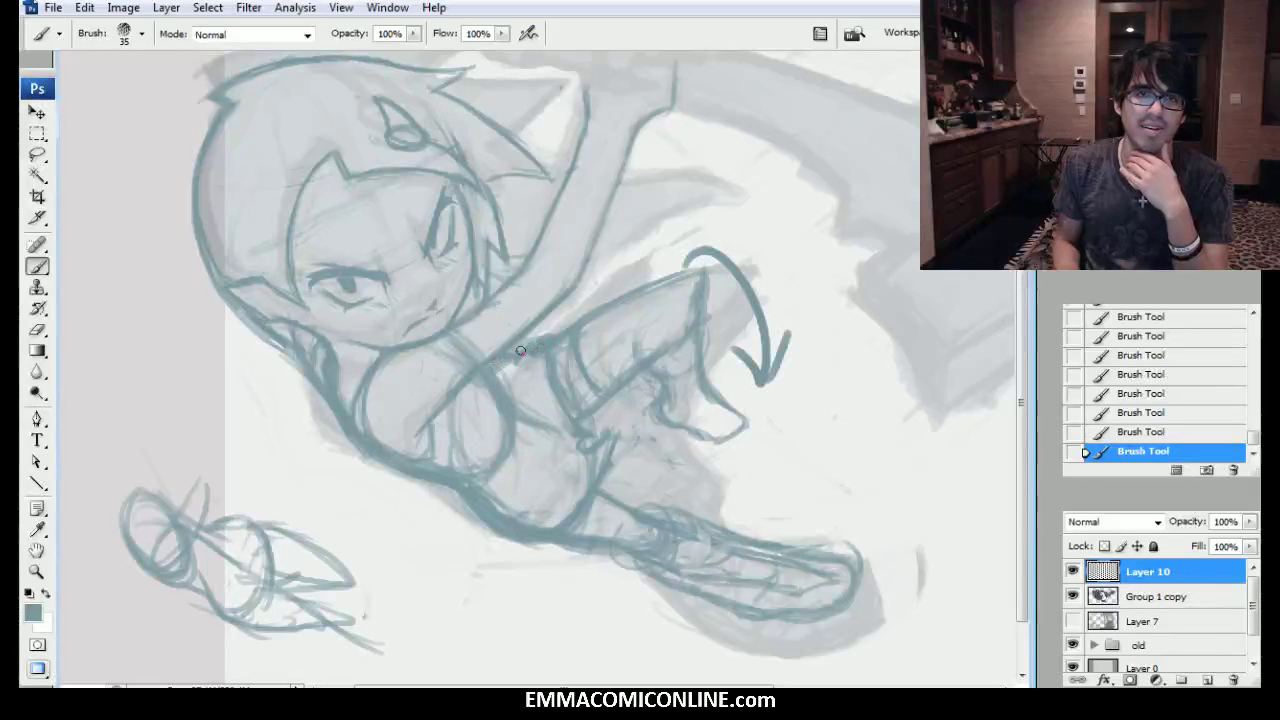
drag(517, 356, 546, 344)
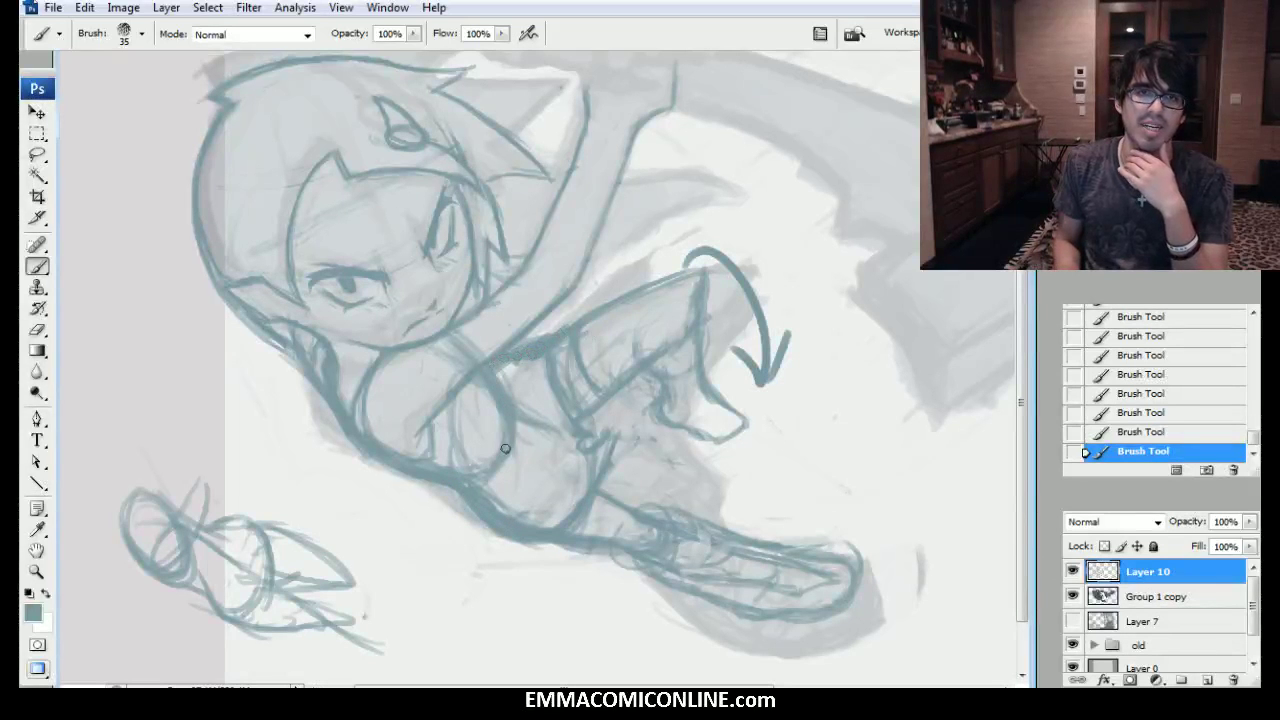
mouse_move(525, 398)
mouse_down()
mouse_move(530, 448)
mouse_move(497, 413)
mouse_move(504, 440)
mouse_move(510, 395)
mouse_up()
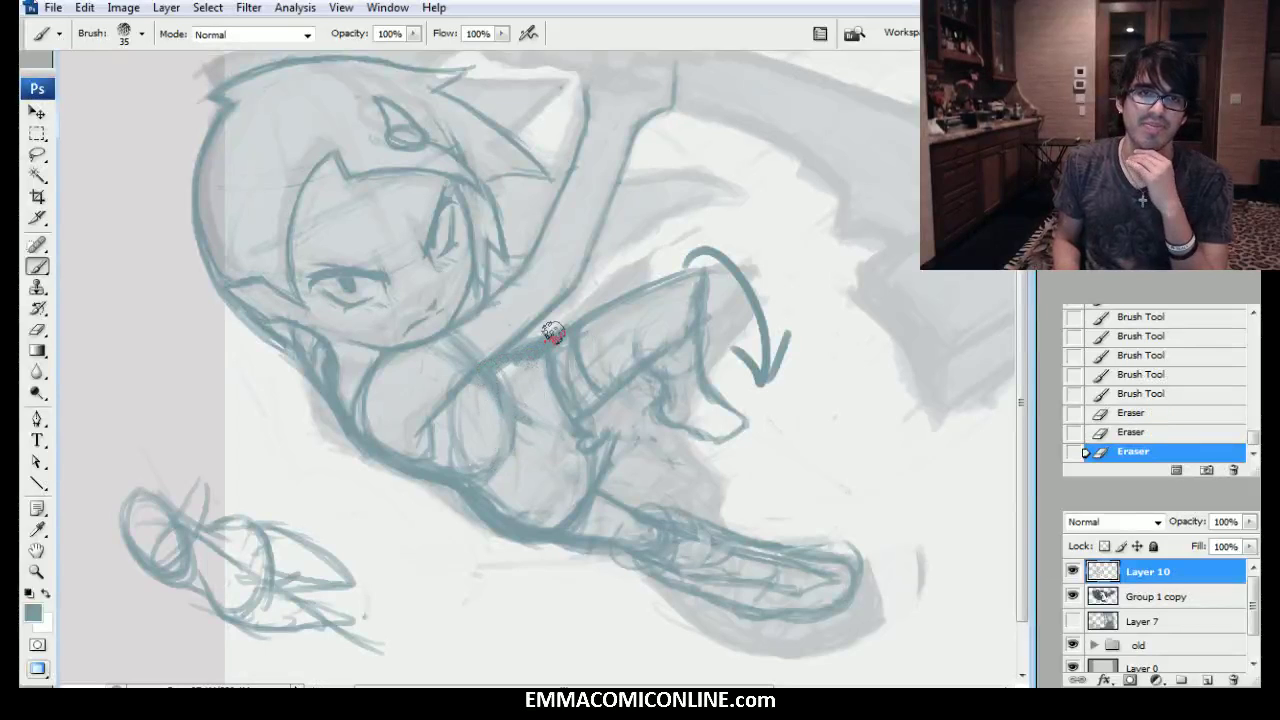
key(n)
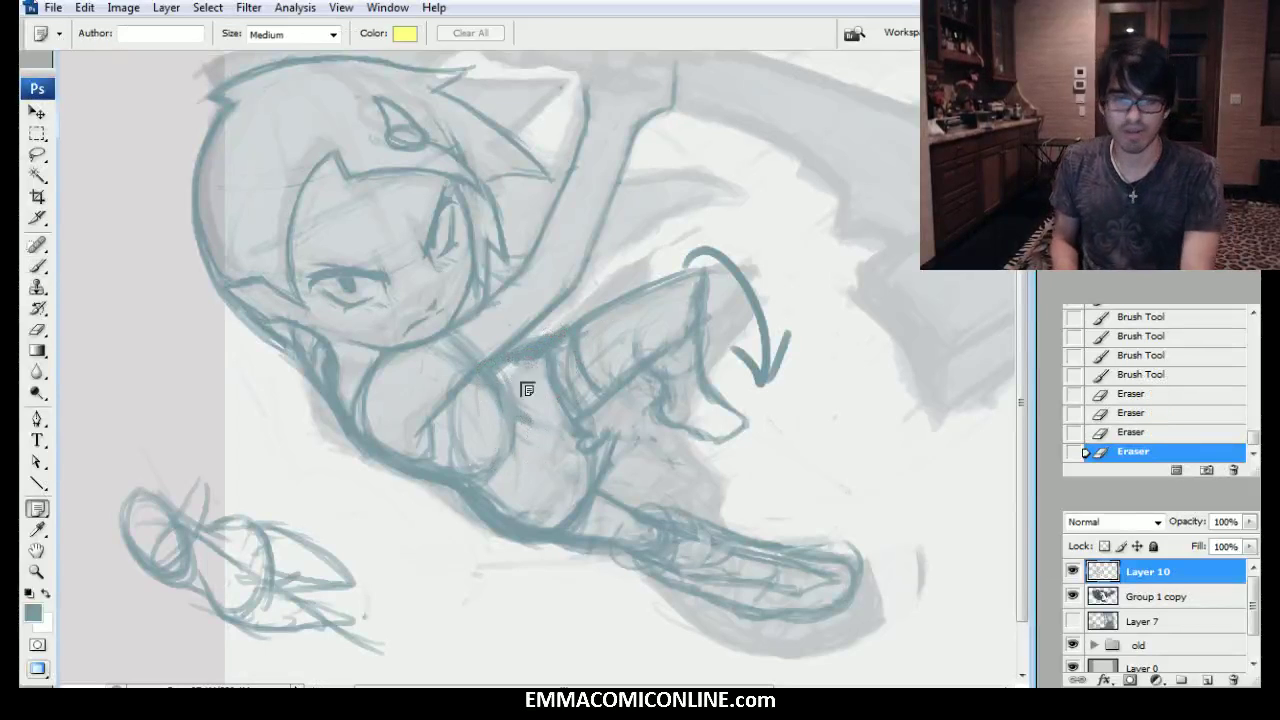
Draw shirt folds around the ribcage and waistband curves beside the raised thigh with a size 25 brush.
key(b)
click(505, 403)
drag(505, 403, 516, 452)
drag(490, 372, 516, 455)
drag(520, 412, 520, 478)
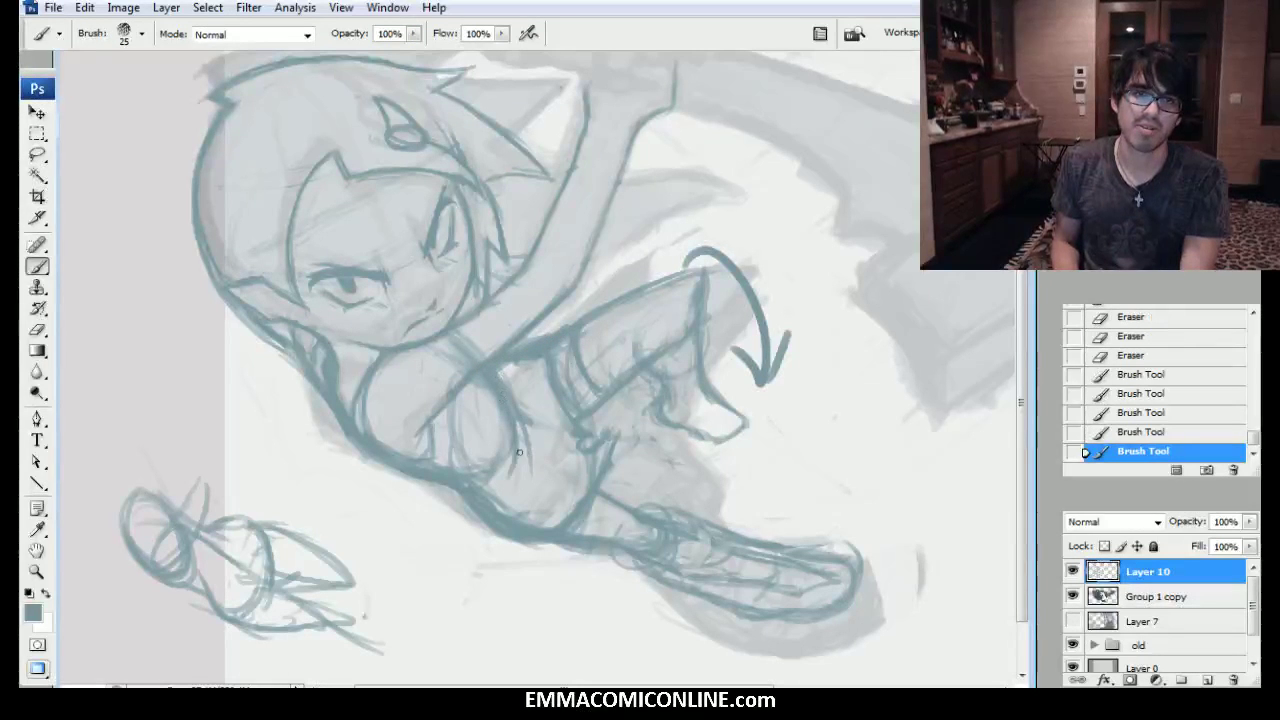
mouse_move(515, 398)
mouse_down()
mouse_move(531, 353)
mouse_move(509, 364)
mouse_move(511, 351)
mouse_move(536, 354)
mouse_move(545, 410)
mouse_up()
drag(529, 364, 546, 424)
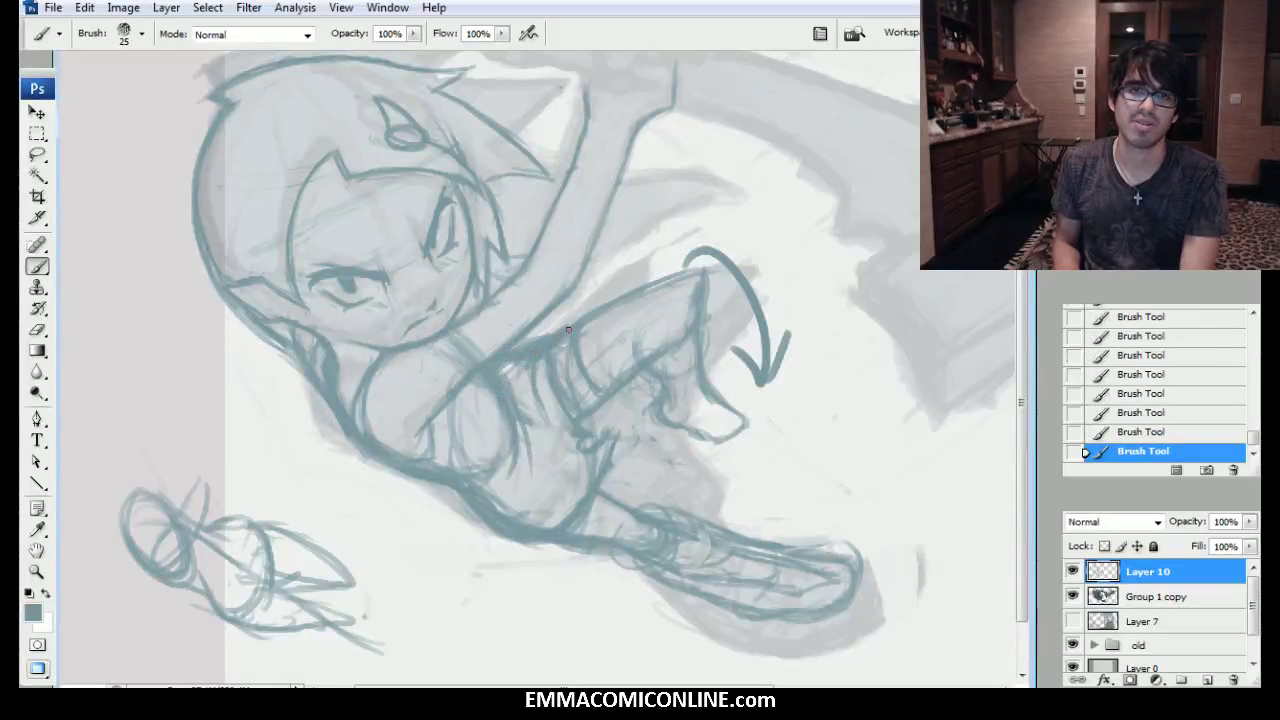
Erase rough lines around the waist and hip, and redraw the curve of the lower back and buttocks.
drag(542, 330, 530, 348)
mouse_move(545, 338)
mouse_down()
mouse_move(519, 383)
mouse_move(506, 380)
mouse_move(507, 431)
mouse_move(489, 381)
mouse_move(502, 484)
mouse_move(466, 452)
mouse_move(525, 512)
mouse_move(477, 512)
mouse_move(528, 517)
mouse_up()
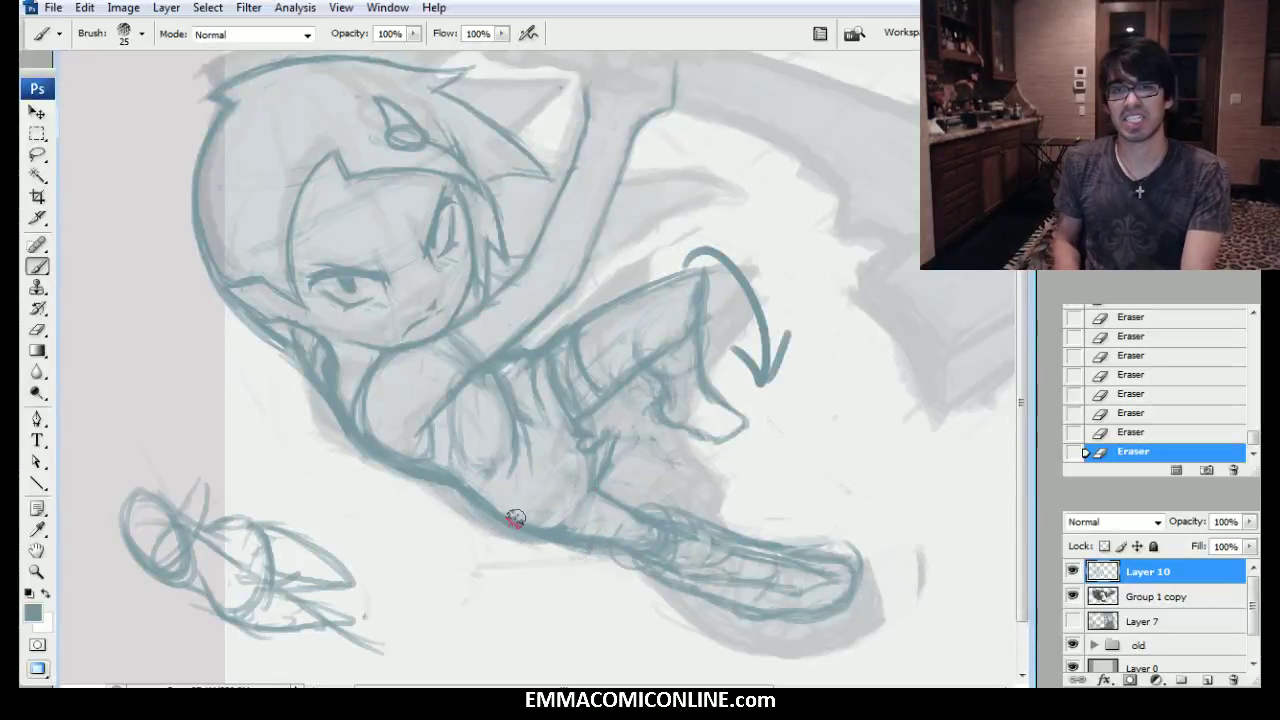
mouse_move(510, 460)
mouse_down()
mouse_move(532, 505)
mouse_move(566, 528)
mouse_up()
drag(580, 492, 550, 527)
Refine the crotch and cuff lines on the raised thigh, erasing the excess strokes.
mouse_move(598, 432)
mouse_down()
mouse_move(575, 480)
mouse_move(598, 428)
mouse_up()
drag(556, 370, 574, 410)
mouse_move(560, 346)
mouse_down()
mouse_move(579, 408)
mouse_move(557, 350)
mouse_up()
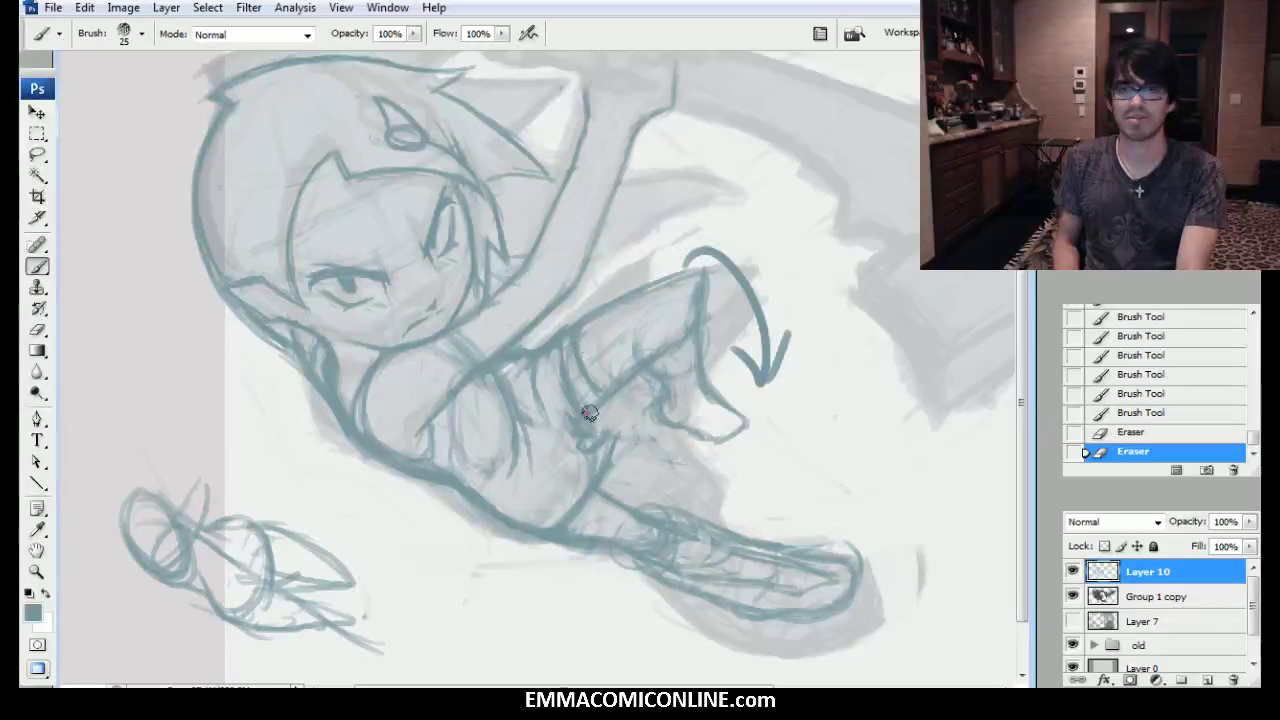
Draw curved fold bands around the raised thigh and erase excess lines where the thigh meets the waist and arm.
right_click(521, 308)
click(612, 291)
drag(614, 360, 613, 372)
mouse_move(599, 313)
mouse_down()
mouse_move(625, 372)
mouse_move(596, 340)
mouse_up()
drag(612, 290, 604, 330)
drag(690, 300, 678, 340)
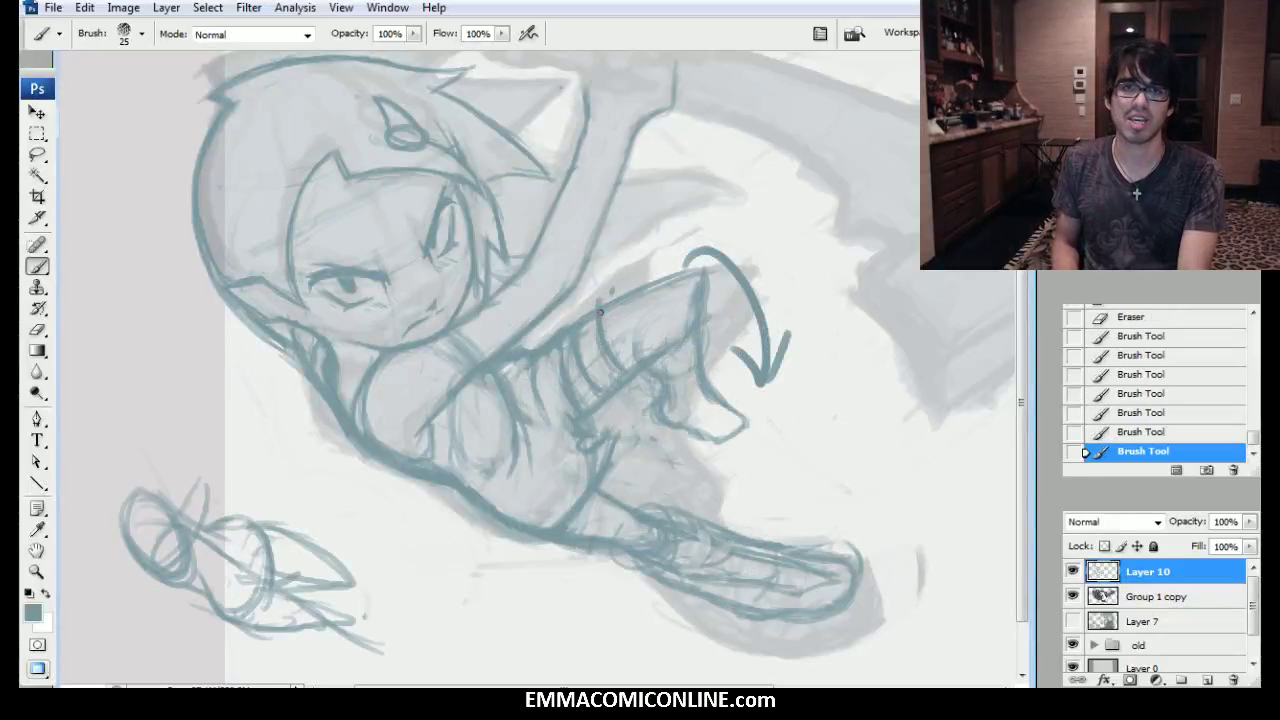
mouse_move(565, 335)
mouse_down()
mouse_move(572, 382)
mouse_move(553, 358)
mouse_up()
mouse_move(556, 350)
mouse_down()
mouse_move(561, 331)
mouse_move(532, 362)
mouse_up()
drag(562, 348, 578, 314)
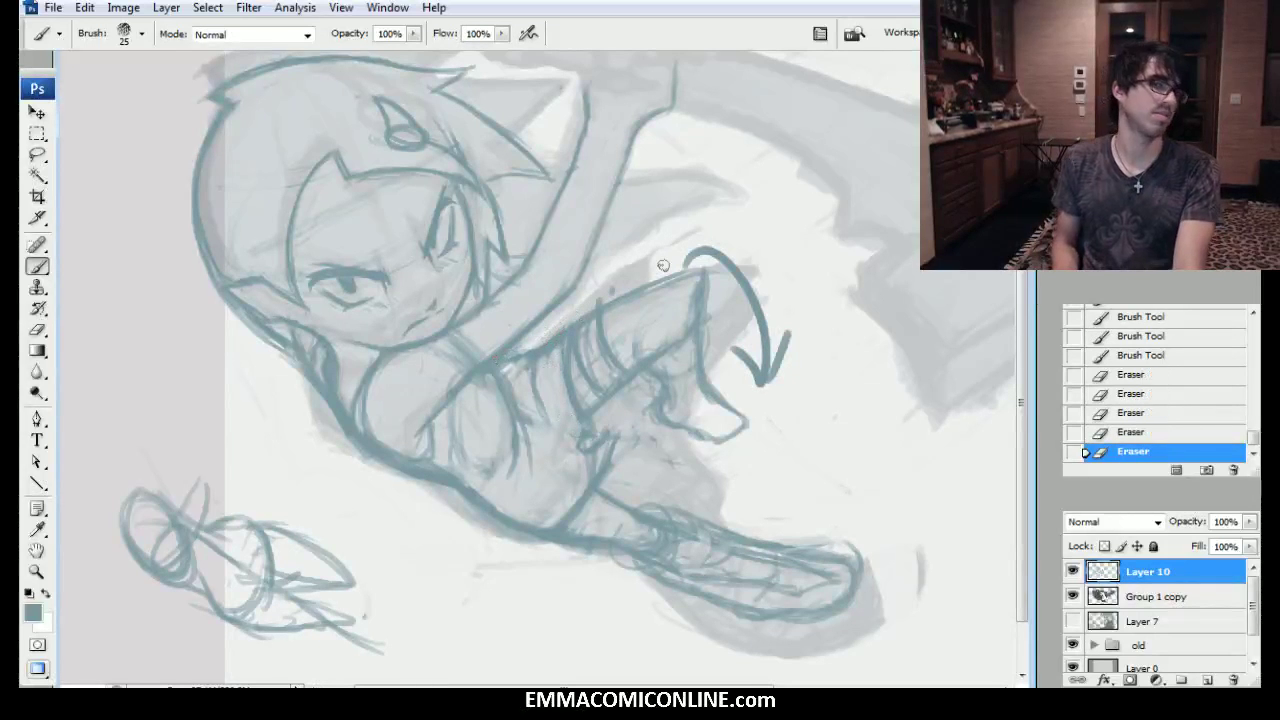
Shade the shirt beneath the raised arm with a size 80 brush and clean up the rough lines inside the torso.
key(bracketright)
key(bracketright)
key(bracketright)
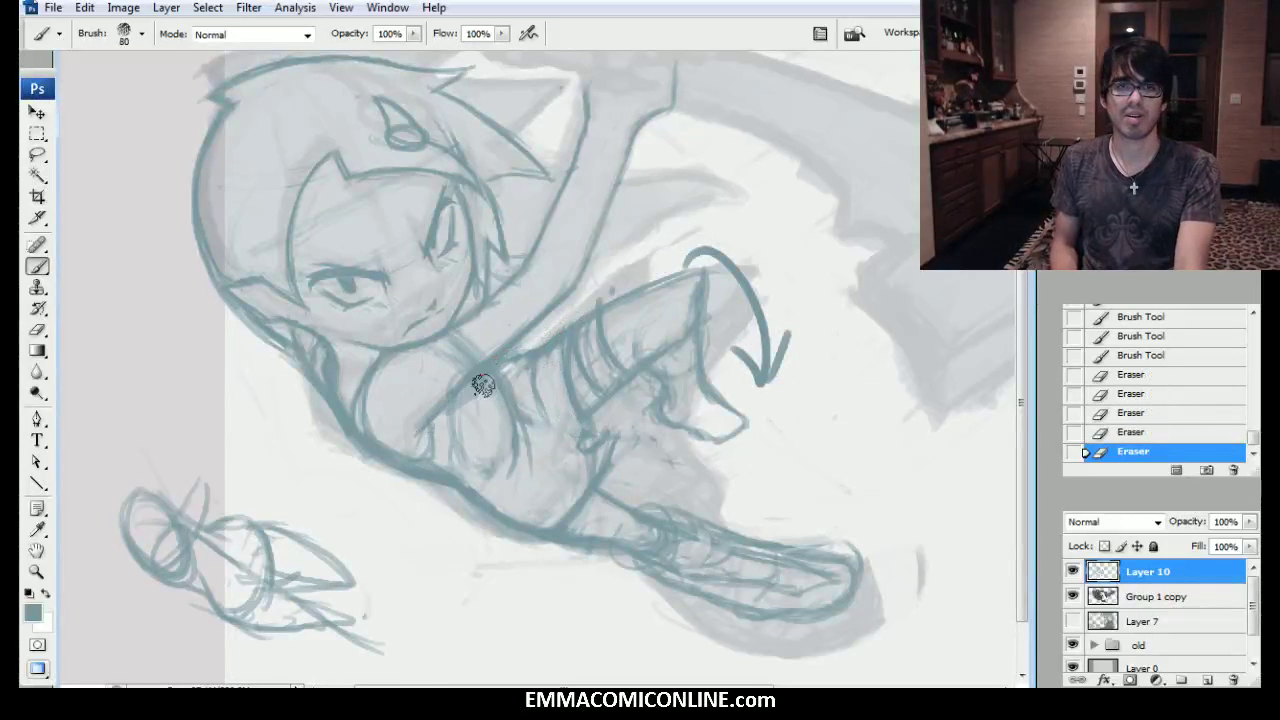
mouse_move(512, 385)
mouse_down()
mouse_move(569, 343)
mouse_move(578, 316)
mouse_up()
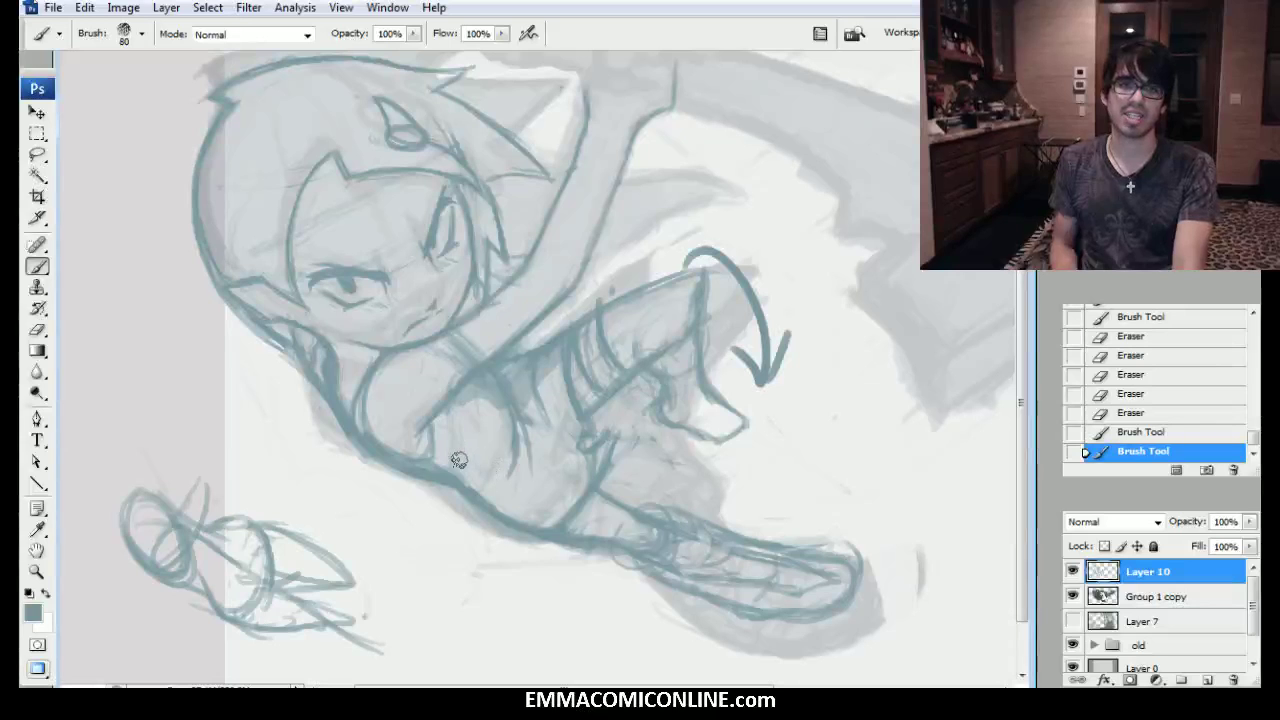
mouse_move(440, 430)
mouse_down()
mouse_move(508, 422)
mouse_move(499, 440)
mouse_up()
drag(500, 443, 509, 470)
drag(509, 470, 517, 505)
Shade the folds along the side of the waist and hip with a size 50 brush.
key(bracketleft)
key(bracketleft)
key(bracketleft)
drag(530, 378, 555, 445)
mouse_move(550, 430)
mouse_down()
mouse_move(558, 480)
mouse_move(564, 470)
mouse_up()
drag(562, 450, 566, 478)
drag(568, 460, 548, 508)
drag(568, 478, 563, 494)
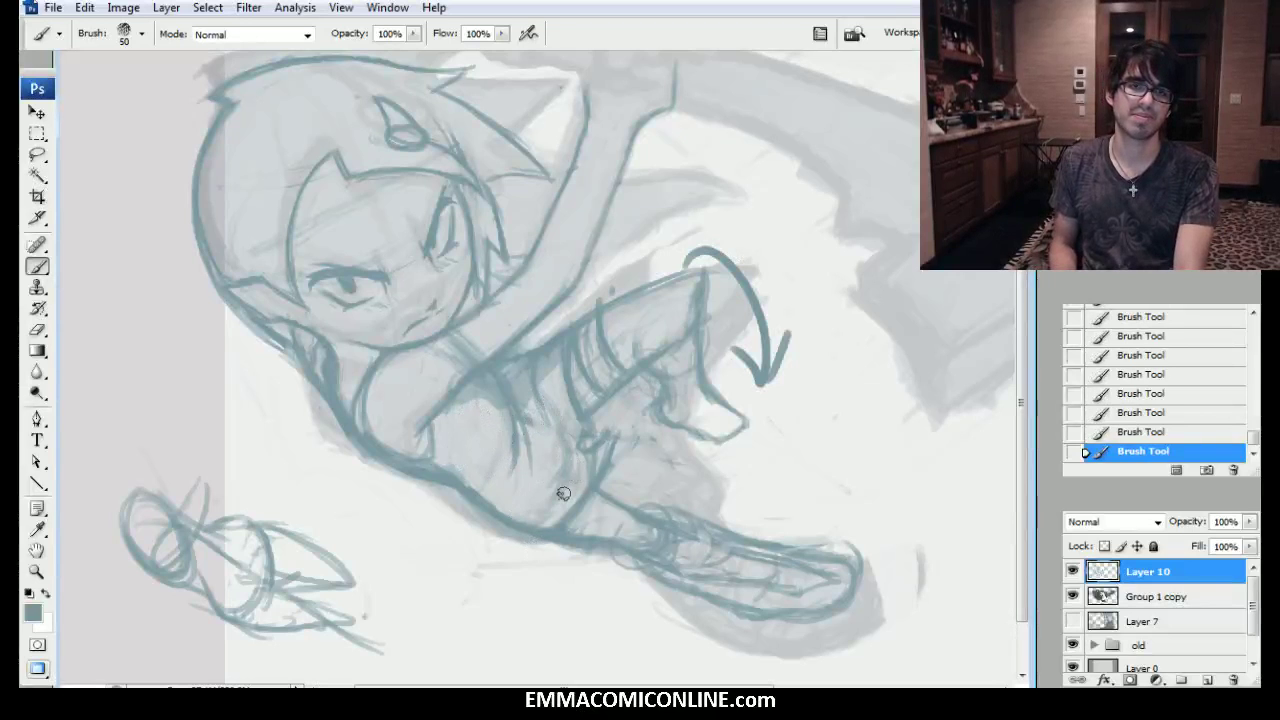
drag(536, 386, 565, 469)
mouse_move(519, 404)
mouse_down()
mouse_move(550, 428)
mouse_move(572, 424)
mouse_up()
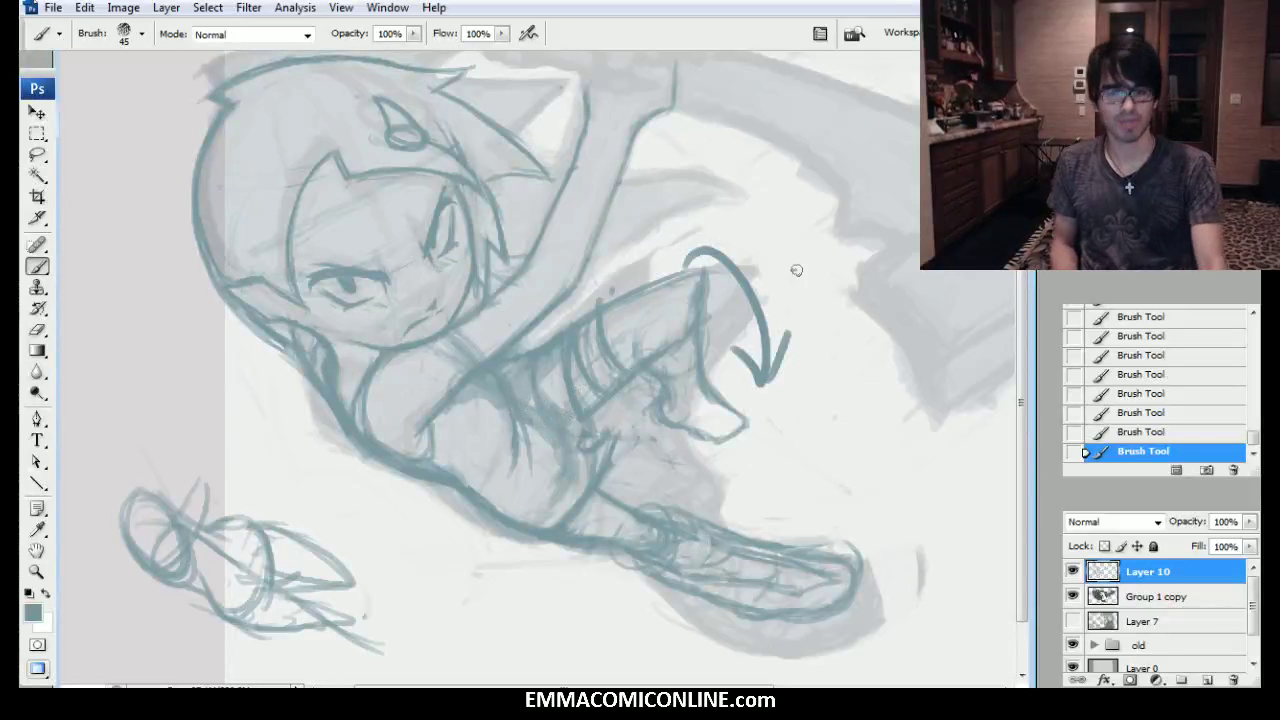
Flip the canvas horizontally and erase stray lines around the upper arm and along the lower back.
key(ctrl+shift+h)
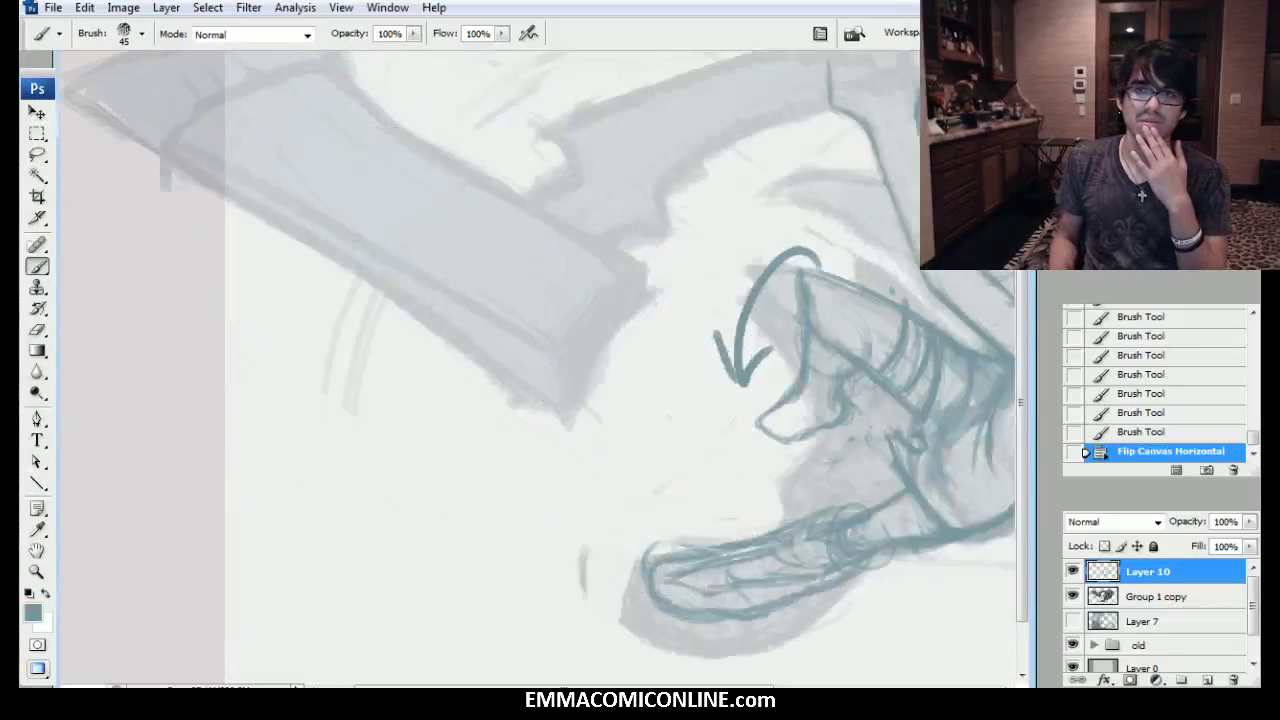
drag(525, 505, 524, 440)
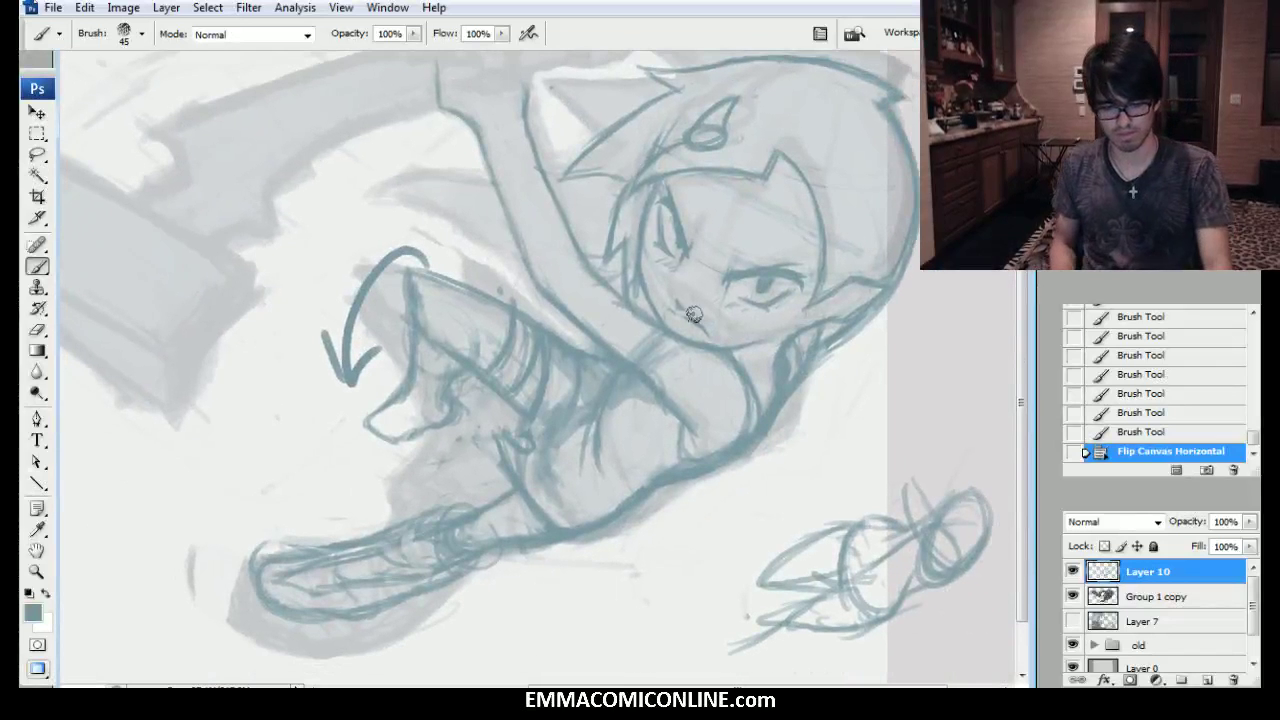
mouse_move(651, 371)
mouse_down()
mouse_move(630, 350)
mouse_move(663, 366)
mouse_up()
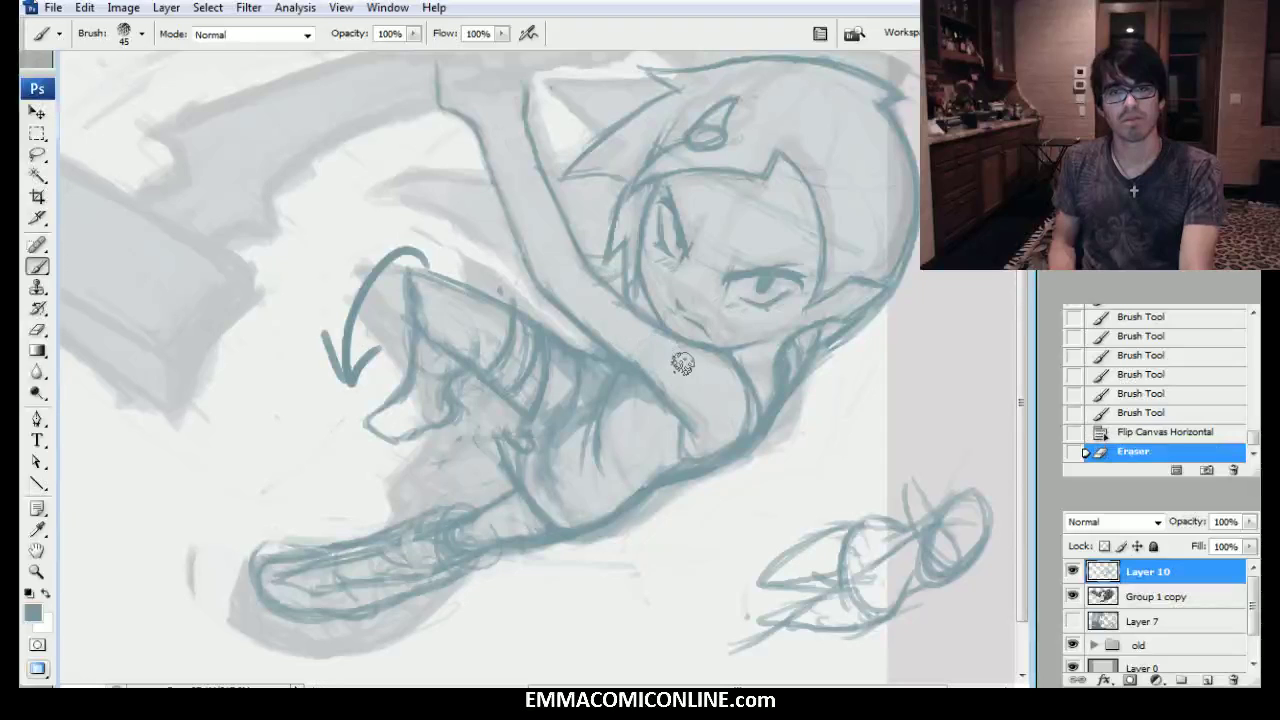
drag(739, 472, 655, 519)
mouse_move(745, 464)
mouse_down()
mouse_move(669, 509)
mouse_move(709, 477)
mouse_up()
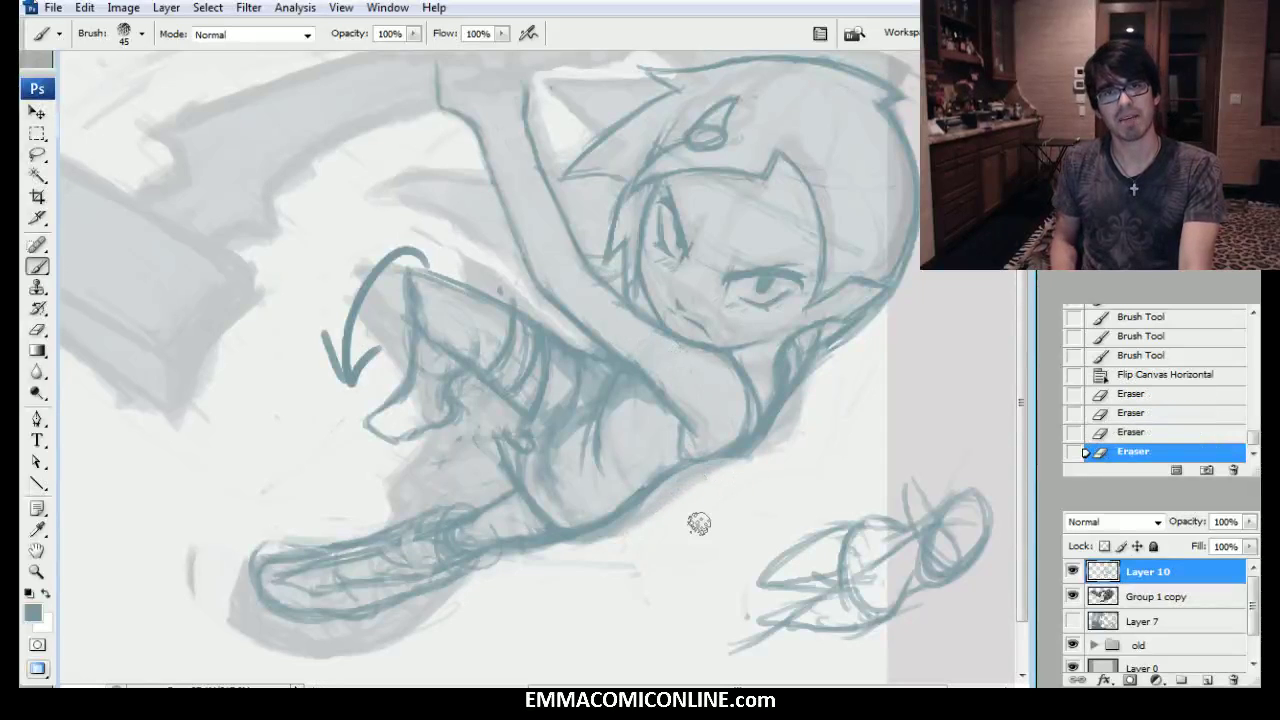
Strengthen the shadow under the arm and redraw the back contour with a size 35 brush.
drag(604, 412, 620, 382)
drag(600, 420, 614, 392)
mouse_move(604, 410)
mouse_down()
mouse_move(626, 384)
mouse_move(648, 402)
mouse_up()
drag(676, 468, 650, 488)
mouse_move(668, 476)
mouse_down()
mouse_move(647, 492)
mouse_move(743, 454)
mouse_up()
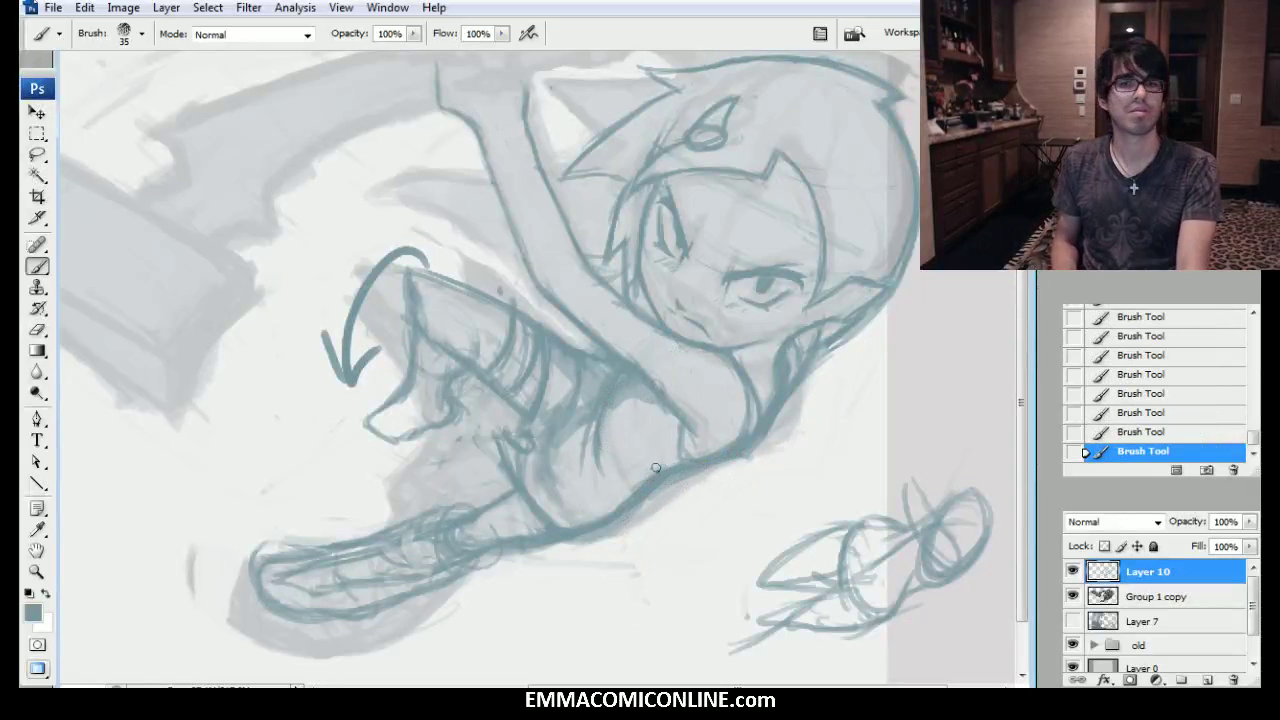
Draw a thick shoe outline around the raised foot, finishing with a size 30 brush.
key(bracketright)
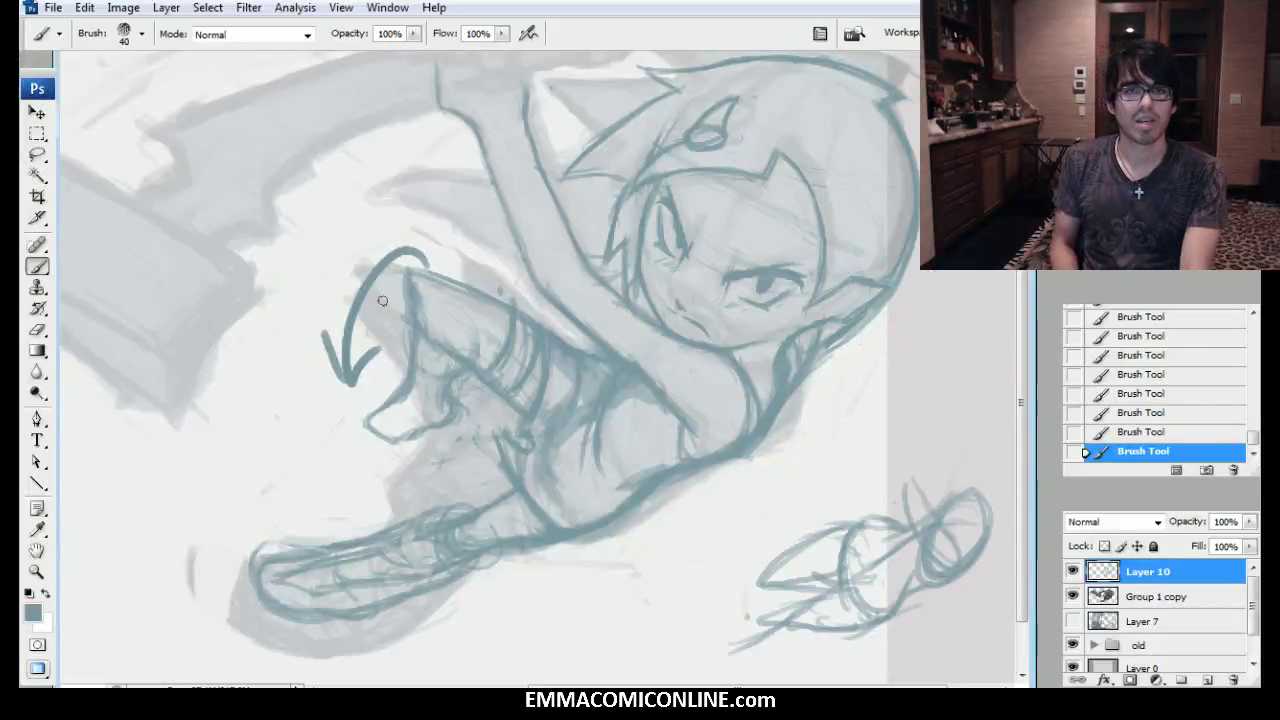
key(bracketleft)
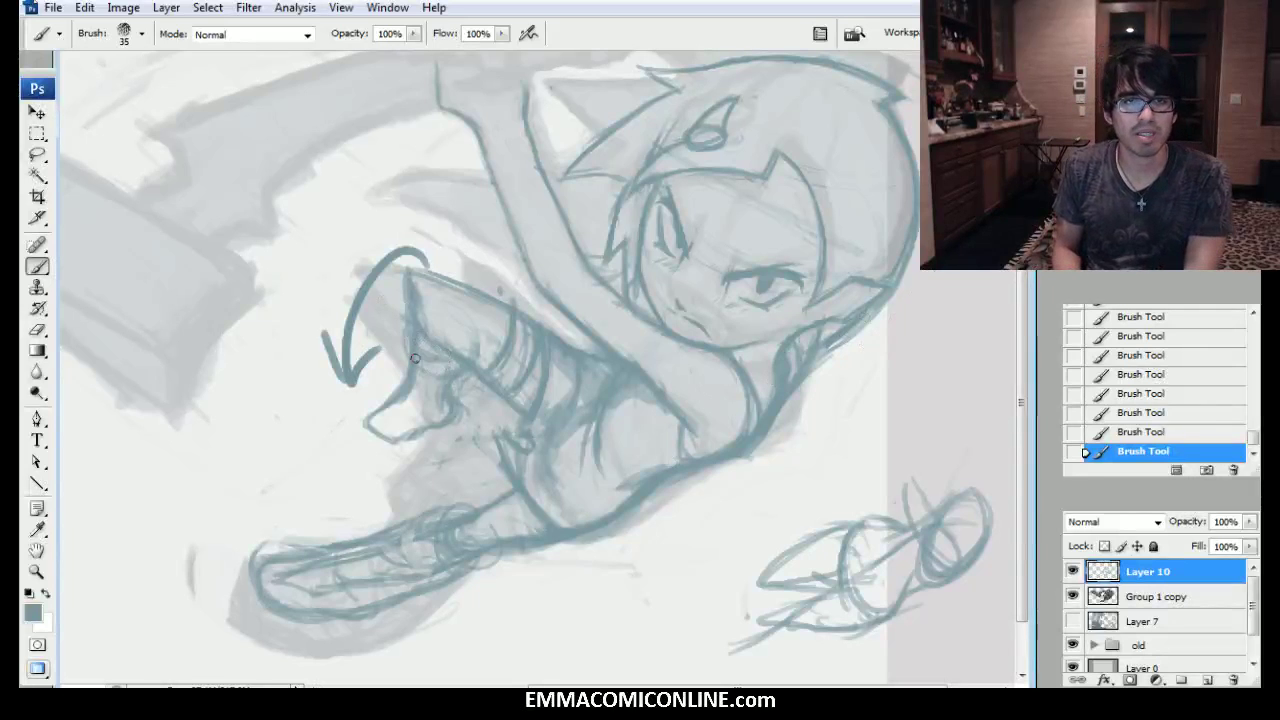
mouse_move(395, 378)
mouse_down()
mouse_move(366, 398)
mouse_move(357, 420)
mouse_move(370, 435)
mouse_move(400, 444)
mouse_move(446, 430)
mouse_move(460, 412)
mouse_move(368, 406)
mouse_move(376, 424)
mouse_move(408, 414)
mouse_move(440, 346)
mouse_up()
key([)
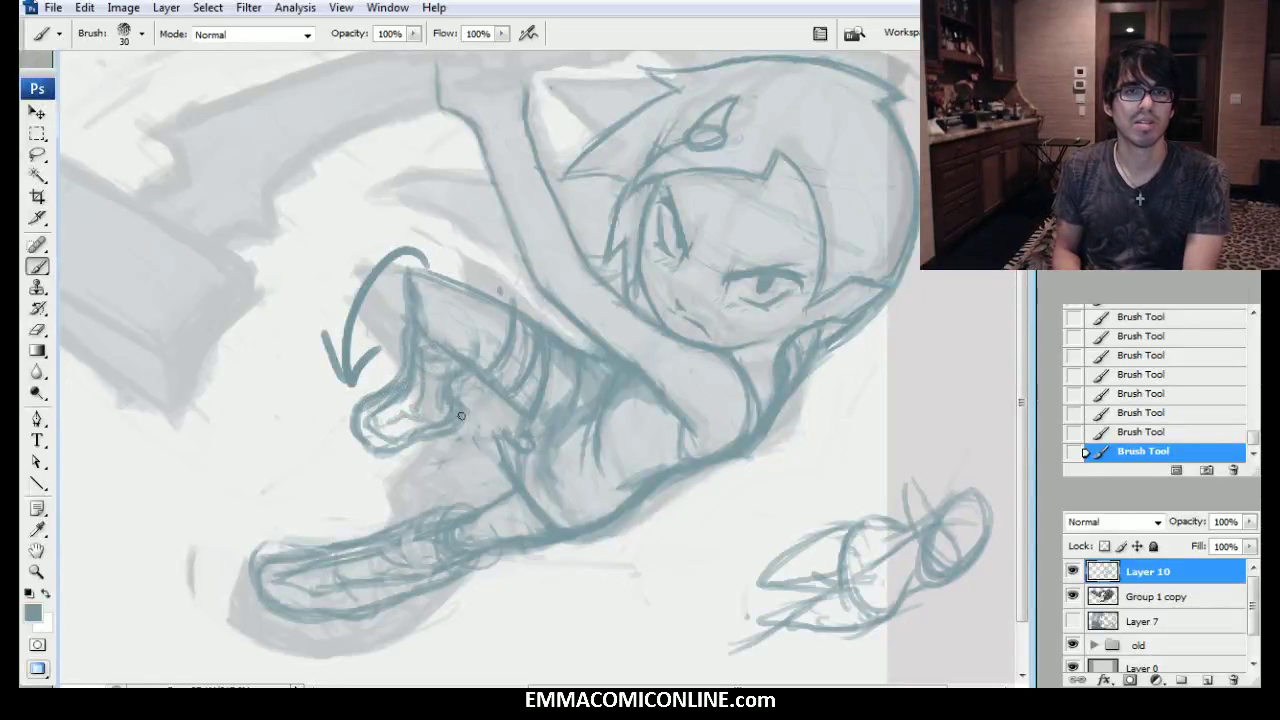
drag(432, 435, 368, 447)
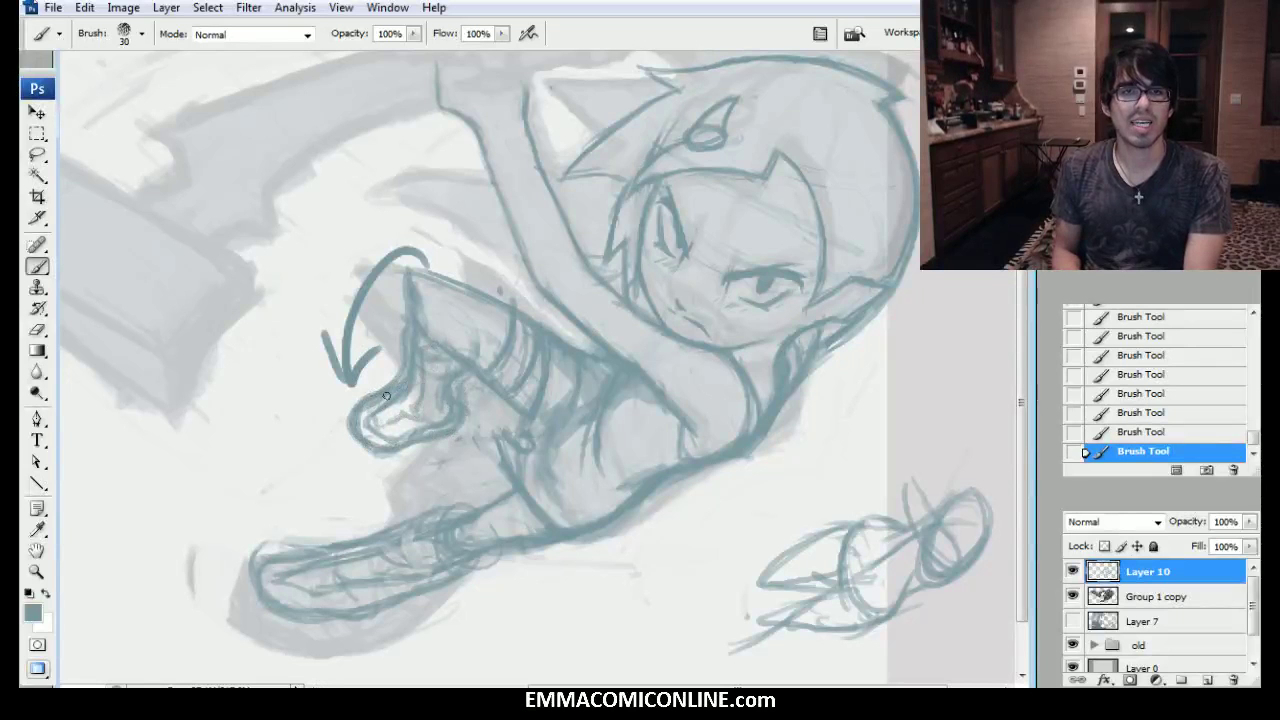
Erase excess lines on the raised foot and redraw the heel and sole of its shoe.
key(e)
mouse_move(387, 390)
mouse_down()
mouse_move(370, 430)
mouse_move(405, 435)
mouse_move(449, 376)
mouse_move(464, 382)
mouse_up()
drag(460, 391, 466, 380)
drag(462, 390, 466, 379)
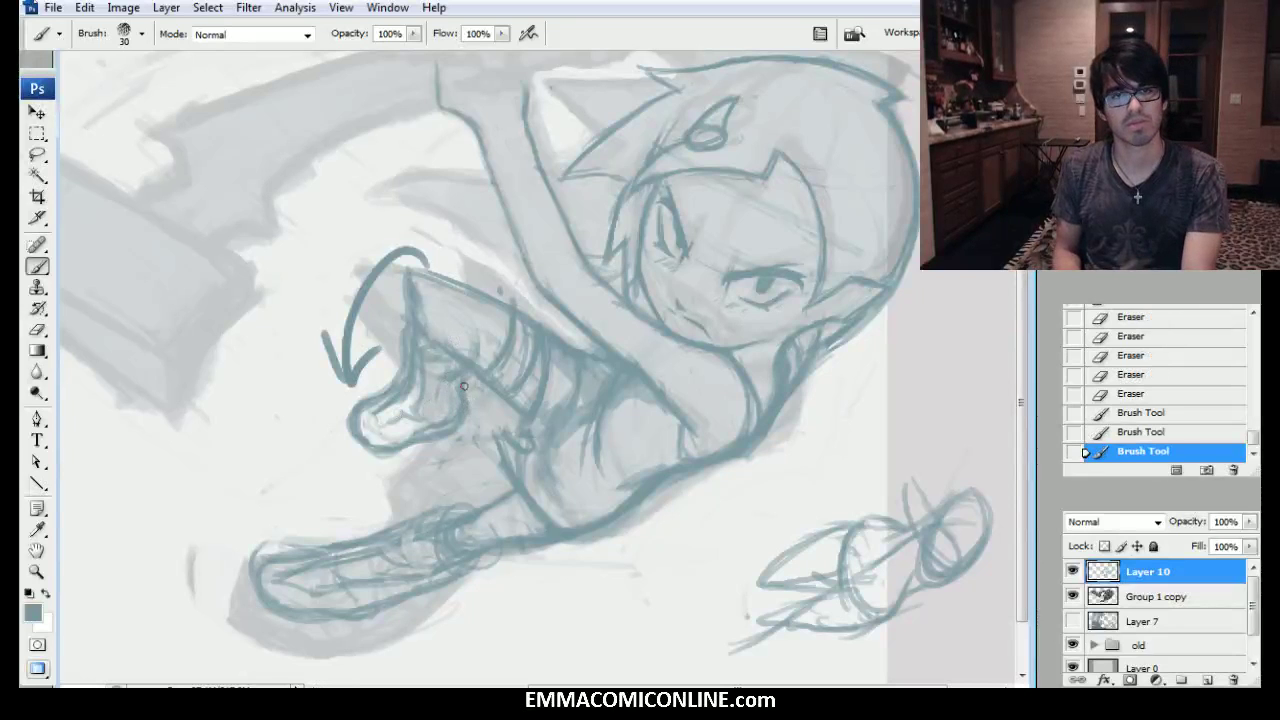
drag(450, 426, 430, 440)
drag(388, 391, 442, 443)
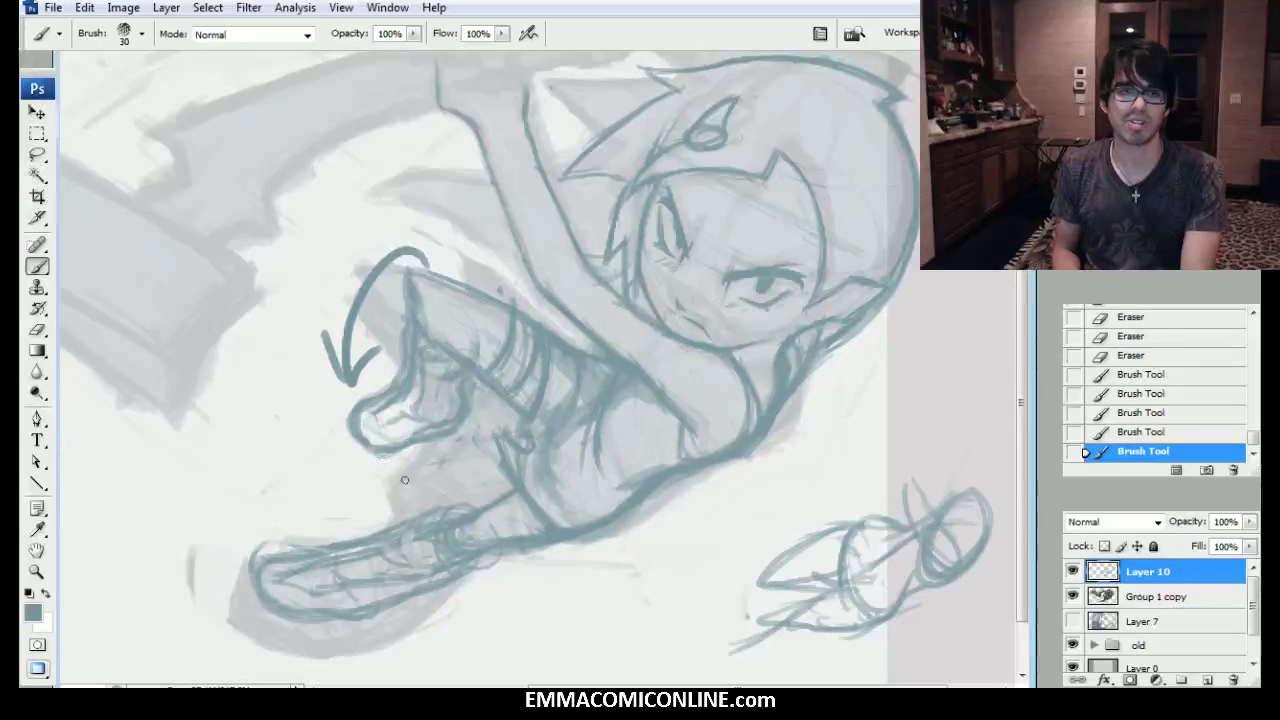
Lasso the raised foot, enlarge it to about 112.7% with Free Transform, and deselect it.
key(l)
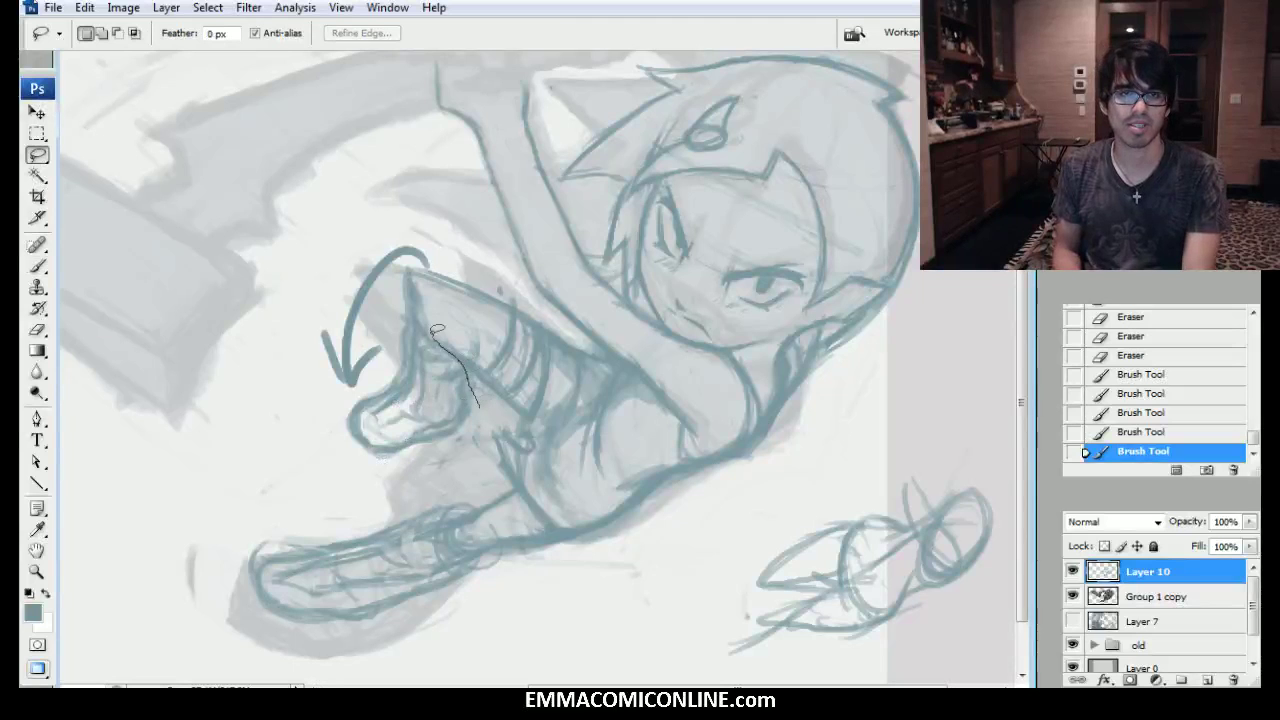
mouse_move(368, 377)
mouse_down()
mouse_move(440, 465)
mouse_move(482, 440)
mouse_move(489, 478)
mouse_up()
key(ctrl+t)
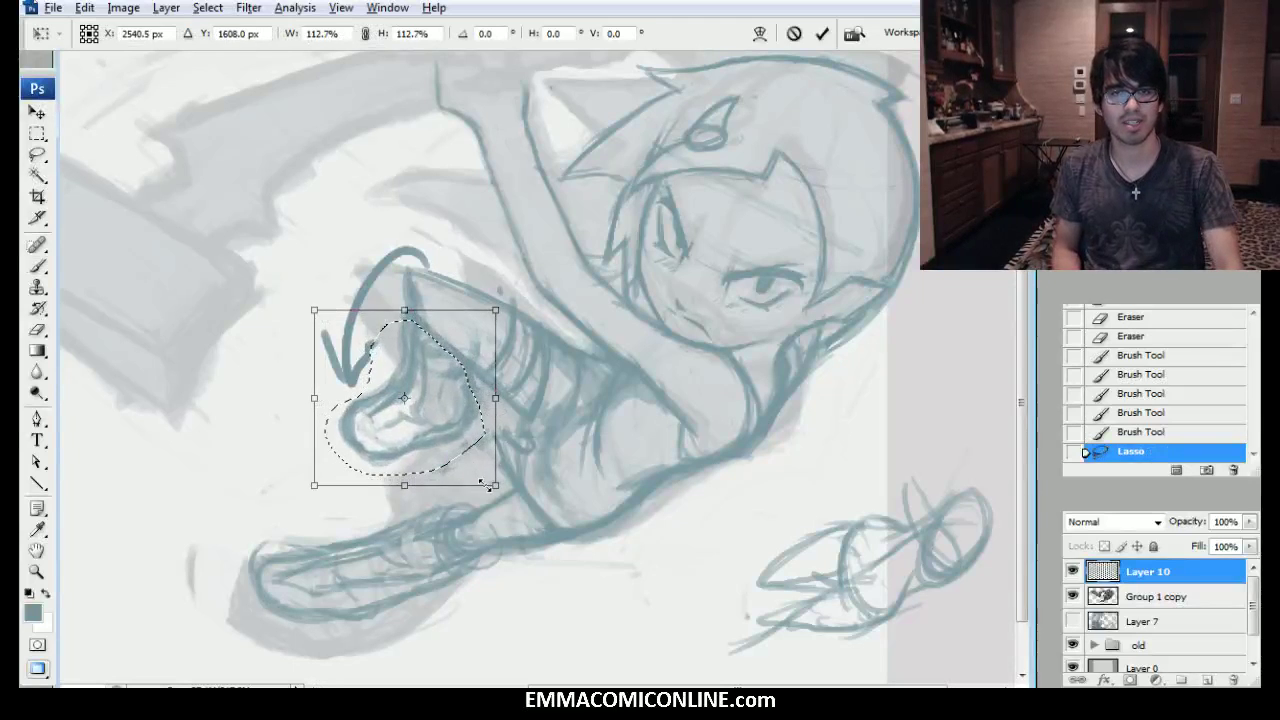
key(Return)
key(ctrl+d)
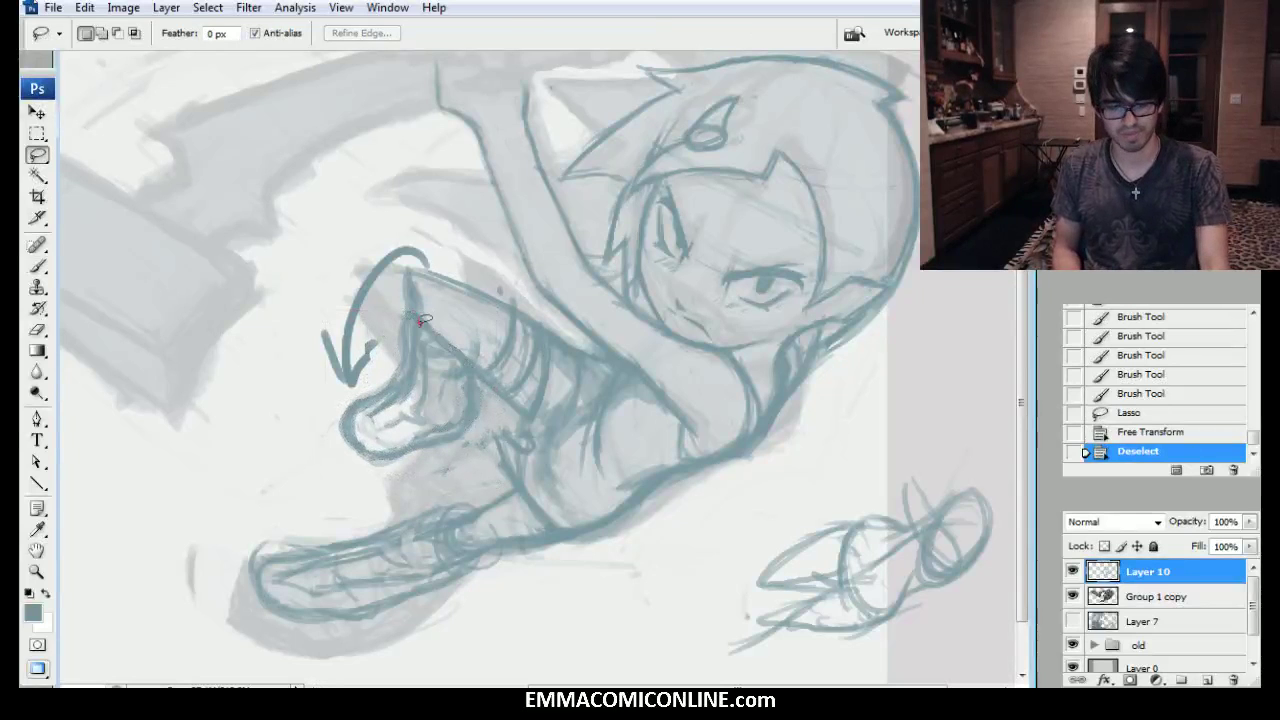
Refine the raised leg's cuff, ankle and shoe lines with a size 15 brush, and erase stray marks along the thigh.
key(b)
key([)
drag(412, 316, 436, 336)
mouse_move(428, 330)
mouse_down()
mouse_move(456, 352)
mouse_move(398, 388)
mouse_up()
mouse_move(380, 444)
mouse_down()
mouse_move(414, 437)
mouse_move(424, 366)
mouse_up()
drag(420, 350, 426, 380)
drag(424, 340, 433, 348)
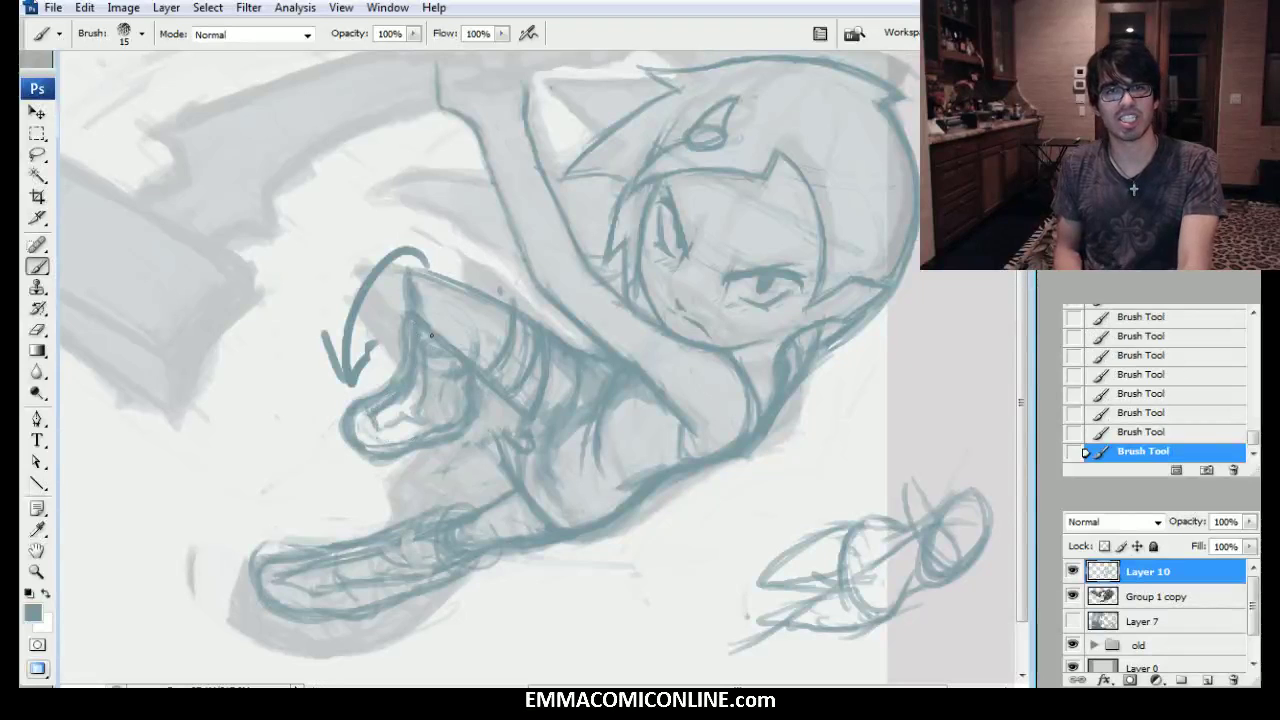
drag(427, 294, 421, 290)
drag(503, 284, 528, 306)
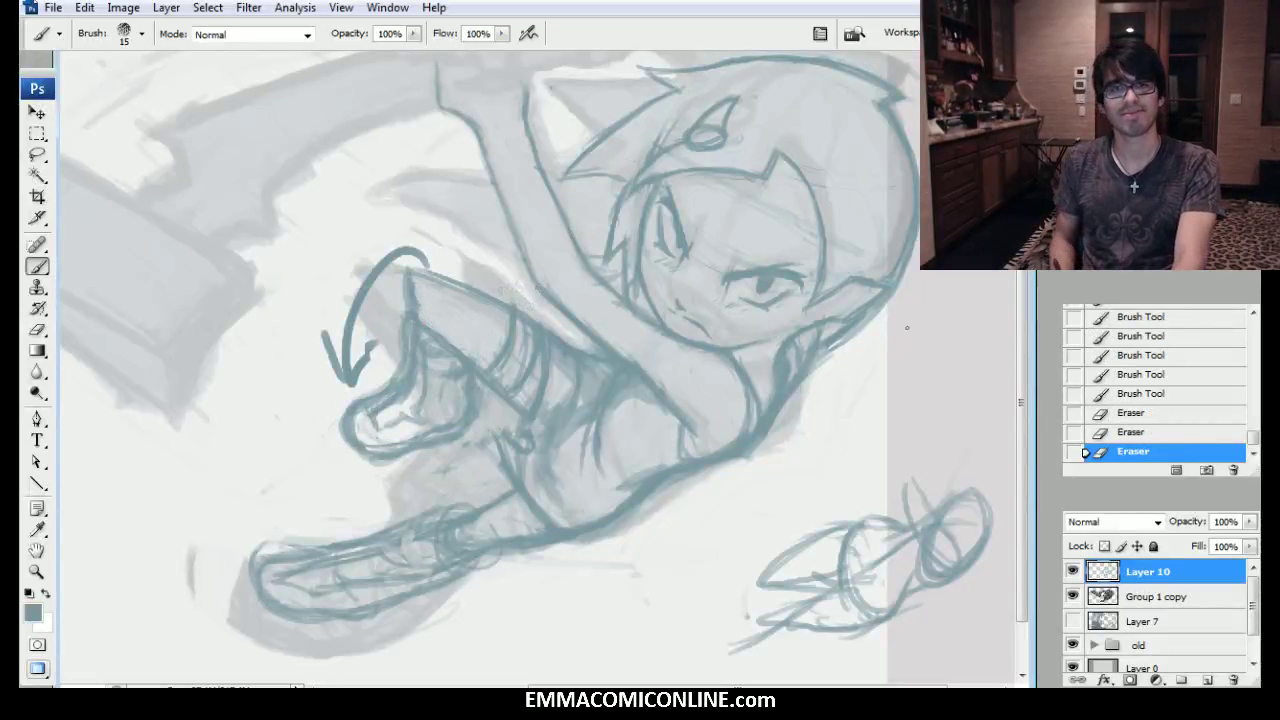
Darken the shadow between the waist and the raised arm with a size 35 brush.
mouse_move(616, 408)
mouse_down()
mouse_move(662, 450)
mouse_move(604, 535)
mouse_move(584, 434)
mouse_move(533, 455)
mouse_move(620, 392)
mouse_up()
drag(556, 432, 638, 374)
drag(597, 423, 640, 380)
drag(620, 400, 672, 350)
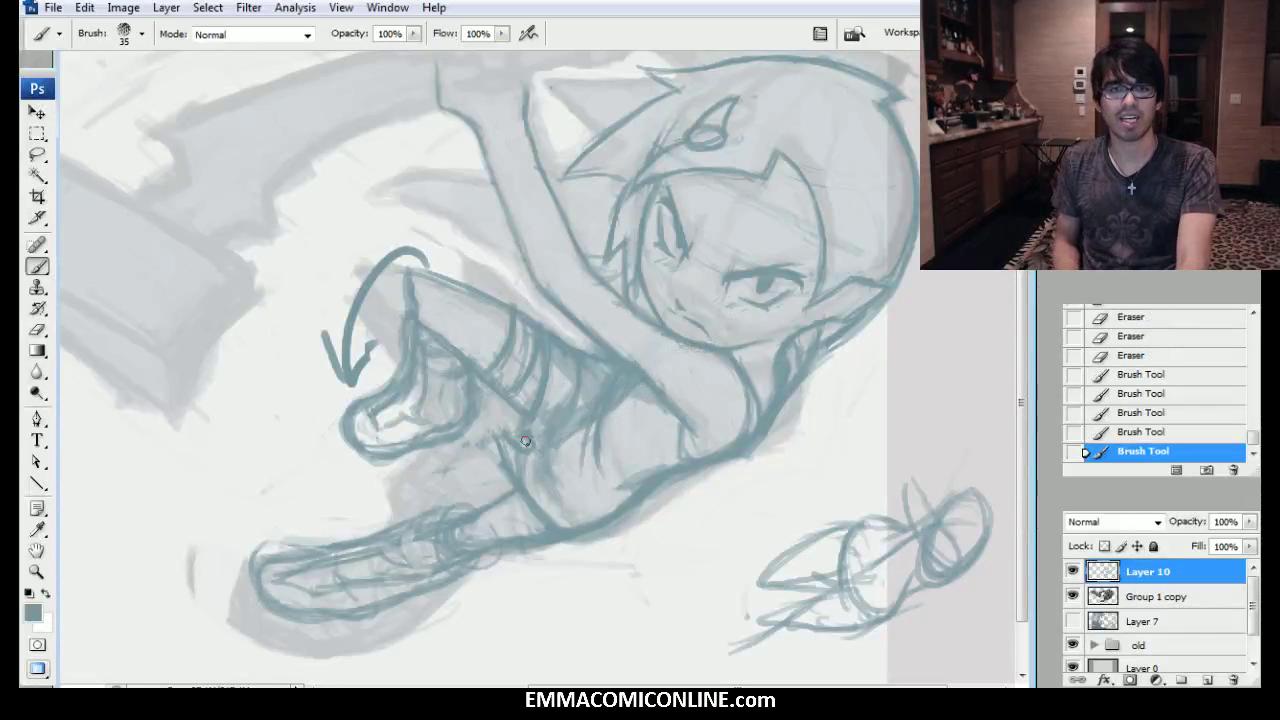
Try extra strokes along the torso, back and shoulder, and revert them.
mouse_move(540, 442)
mouse_down()
mouse_move(618, 411)
mouse_move(688, 348)
mouse_up()
drag(610, 417, 650, 370)
drag(604, 422, 680, 348)
click(1143, 356)
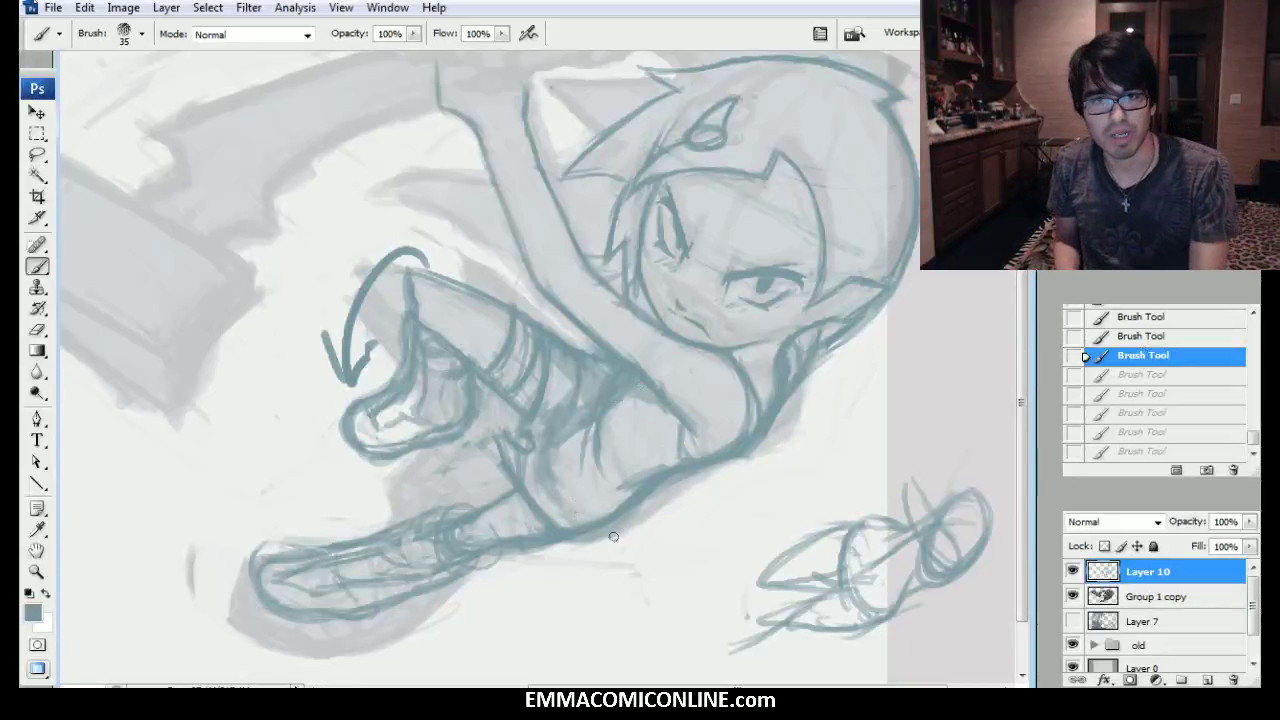
drag(683, 438, 554, 538)
drag(660, 468, 768, 410)
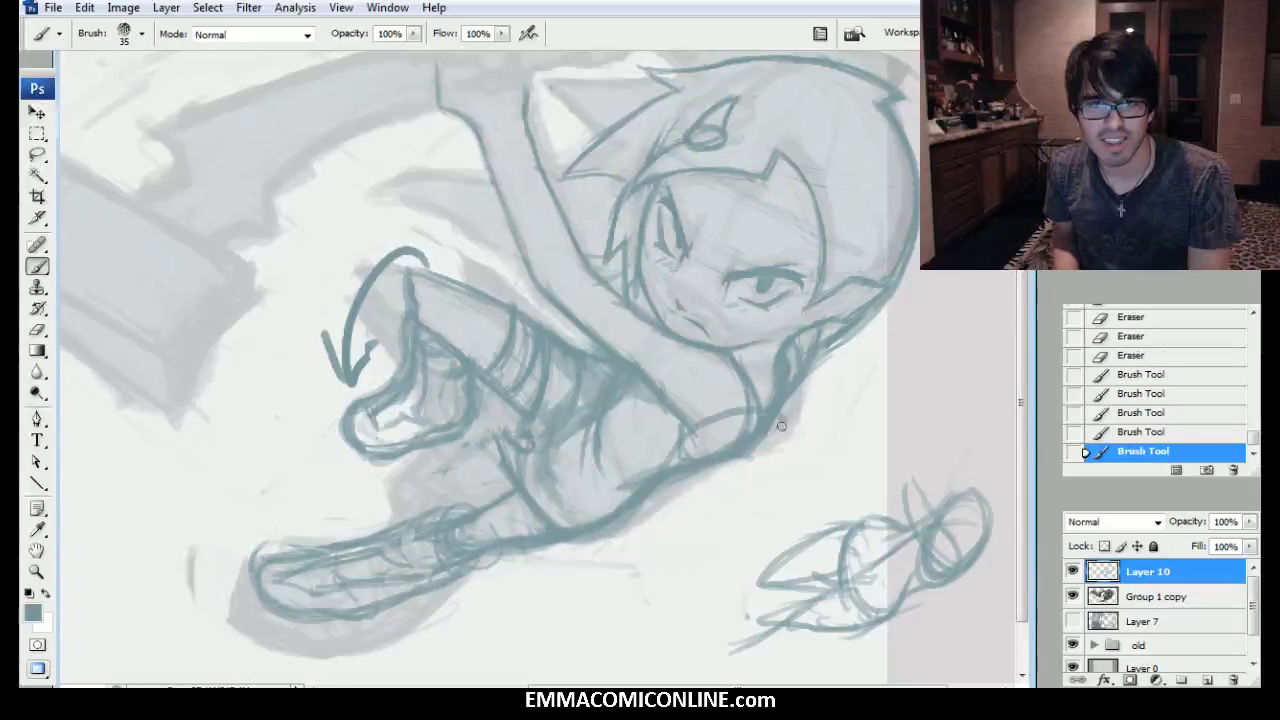
click(1145, 393)
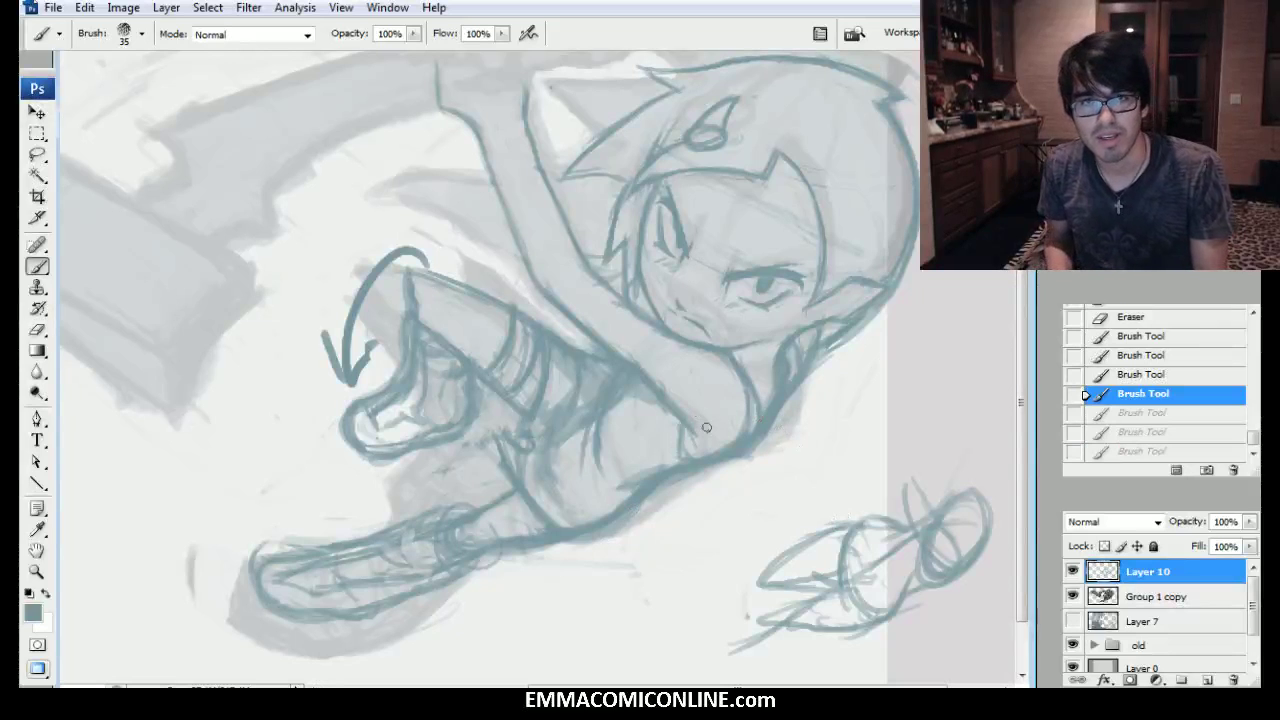
key(l)
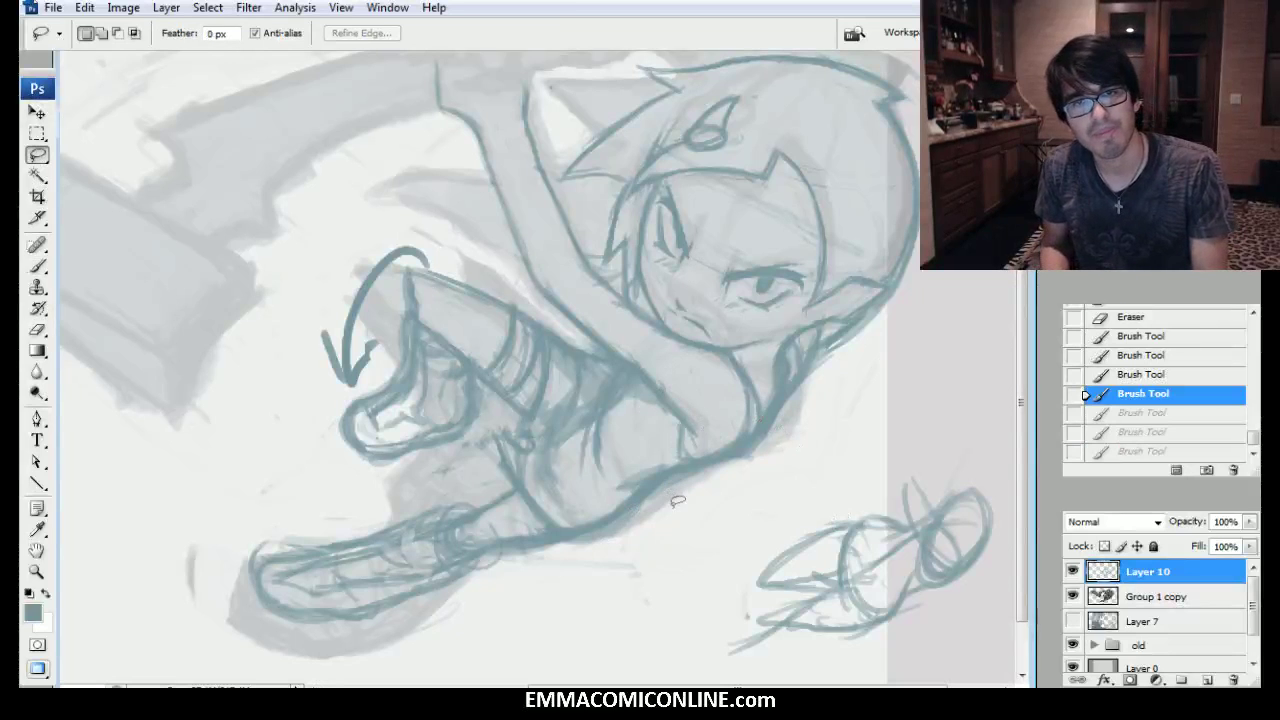
drag(676, 503, 648, 458)
key(ctrl+d)
Try scaling the lassoed head to 97.5% and shifting it slightly with Free Transform, and revert the change.
key(ctrl+minus)
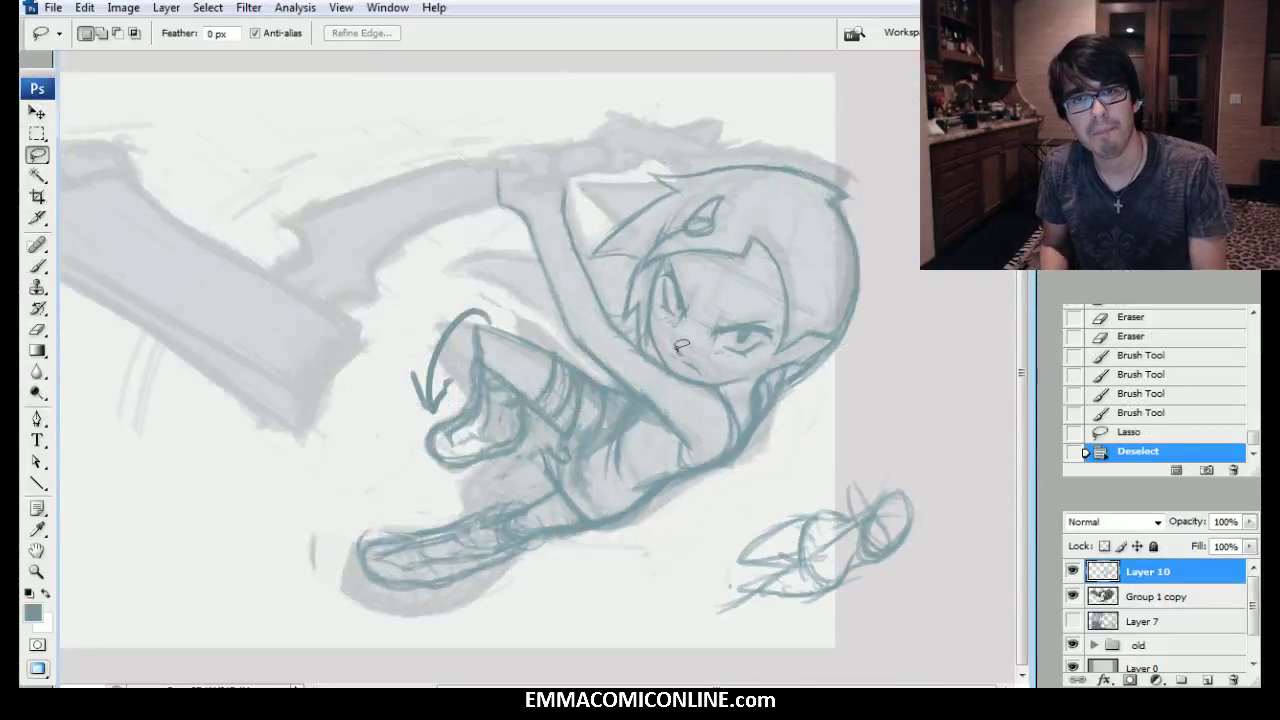
mouse_move(745, 388)
mouse_down()
mouse_move(843, 385)
mouse_move(653, 150)
mouse_up()
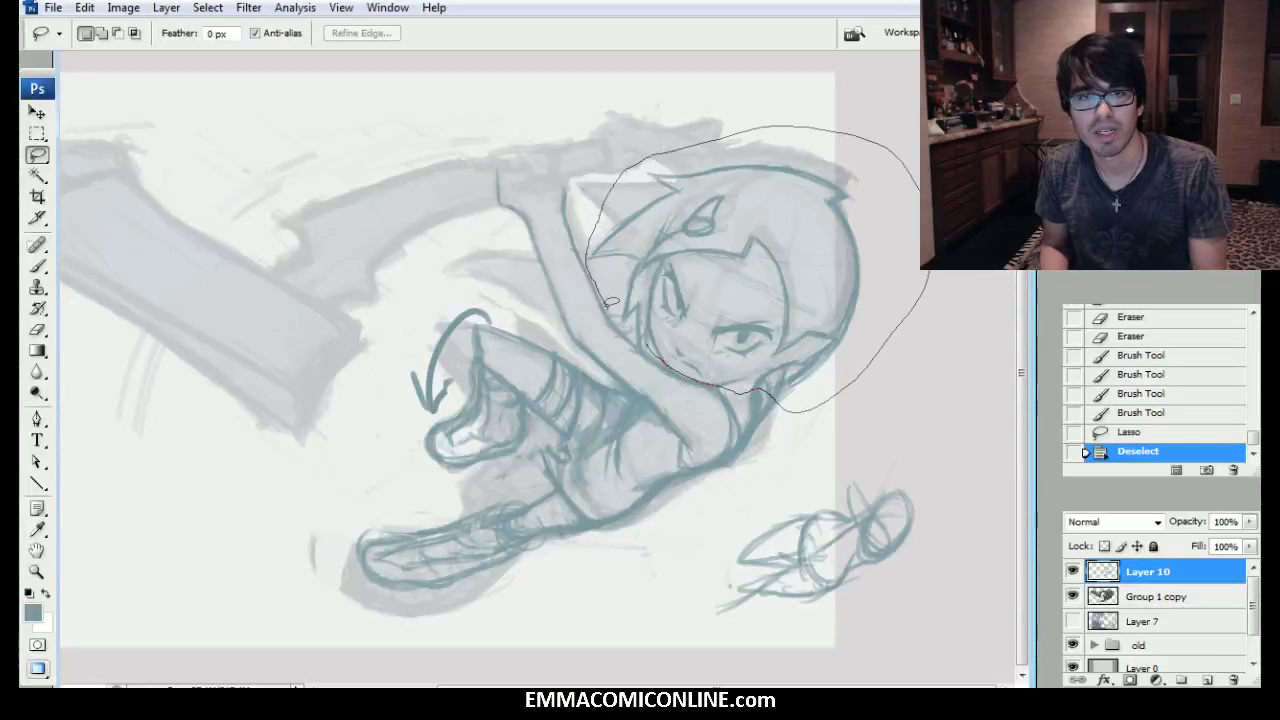
drag(610, 301, 612, 304)
key(ctrl+t)
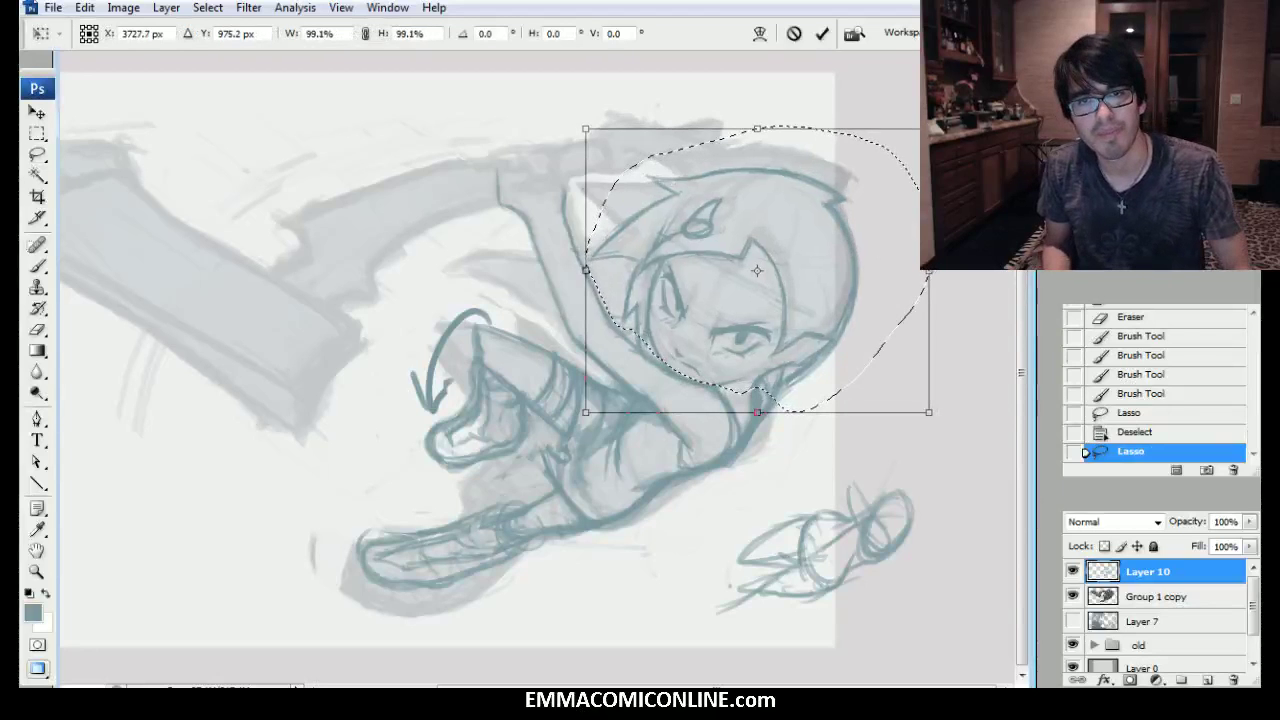
drag(757, 412, 759, 405)
drag(923, 137, 928, 131)
drag(810, 274, 816, 281)
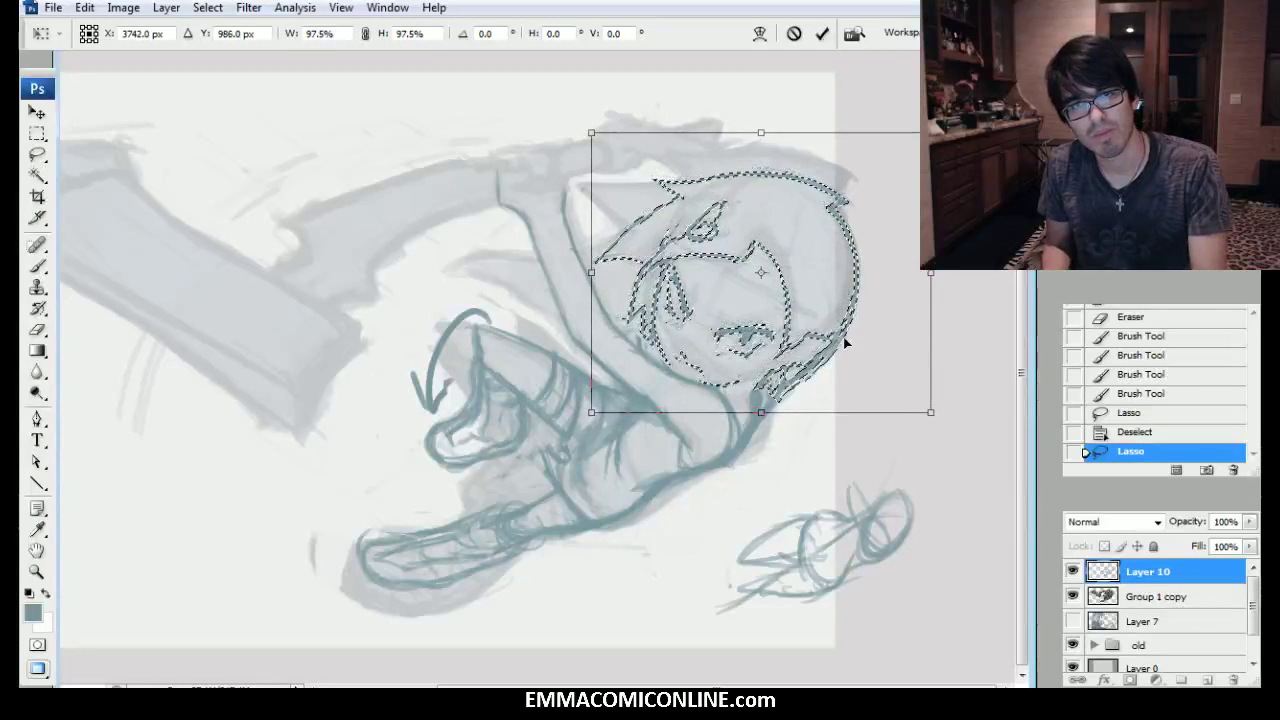
key(Return)
key(ctrl+d)
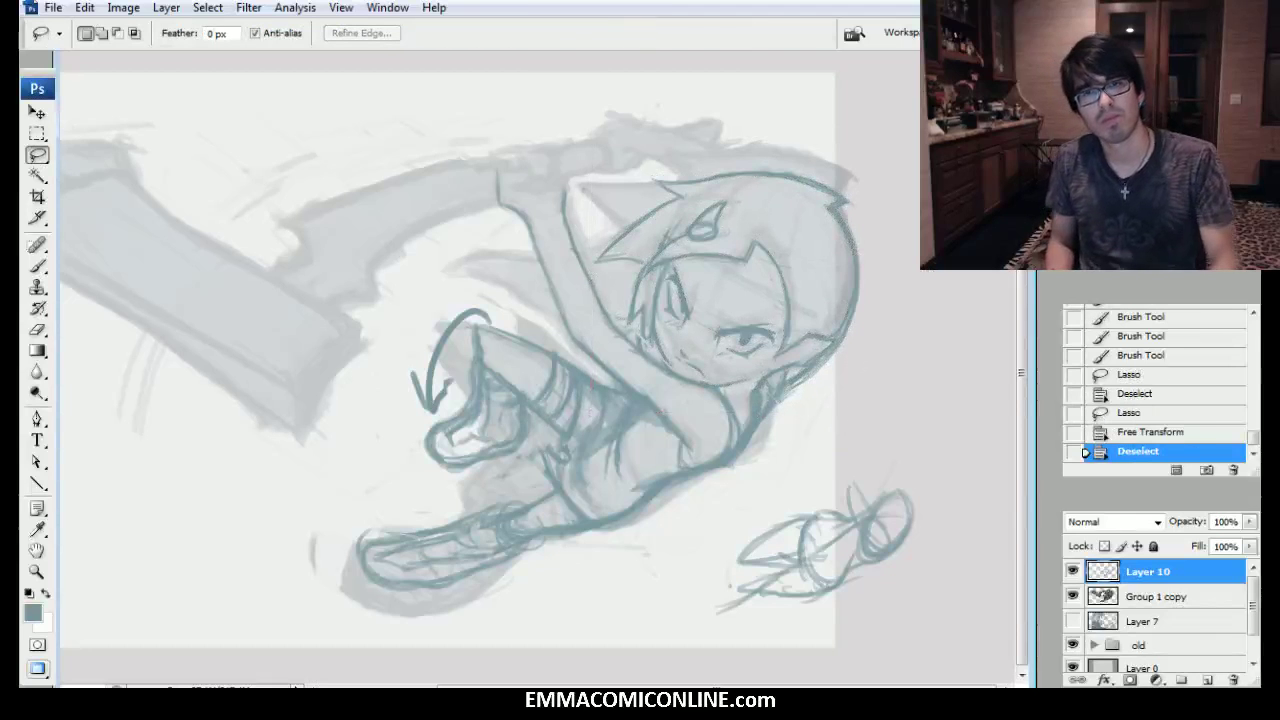
click(1139, 399)
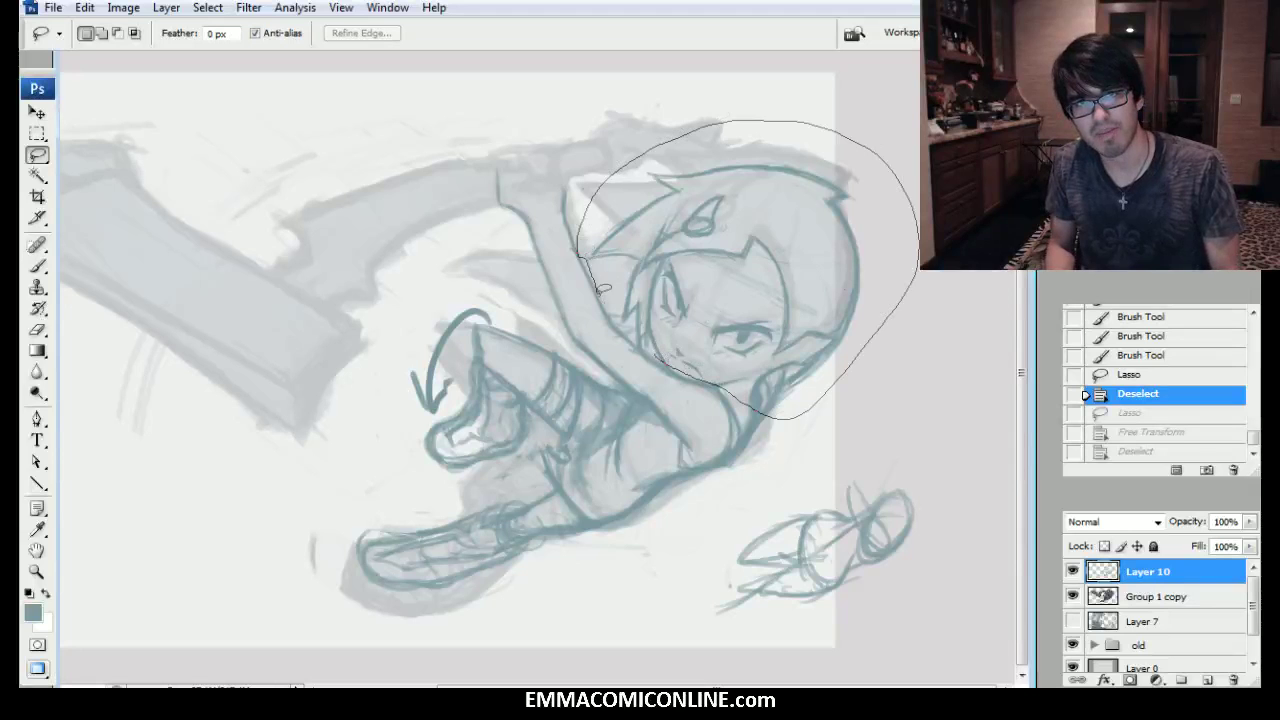
Lasso the head, scale it to 98.3% with Free Transform, and deselect it.
drag(604, 288, 600, 292)
key(ctrl+t)
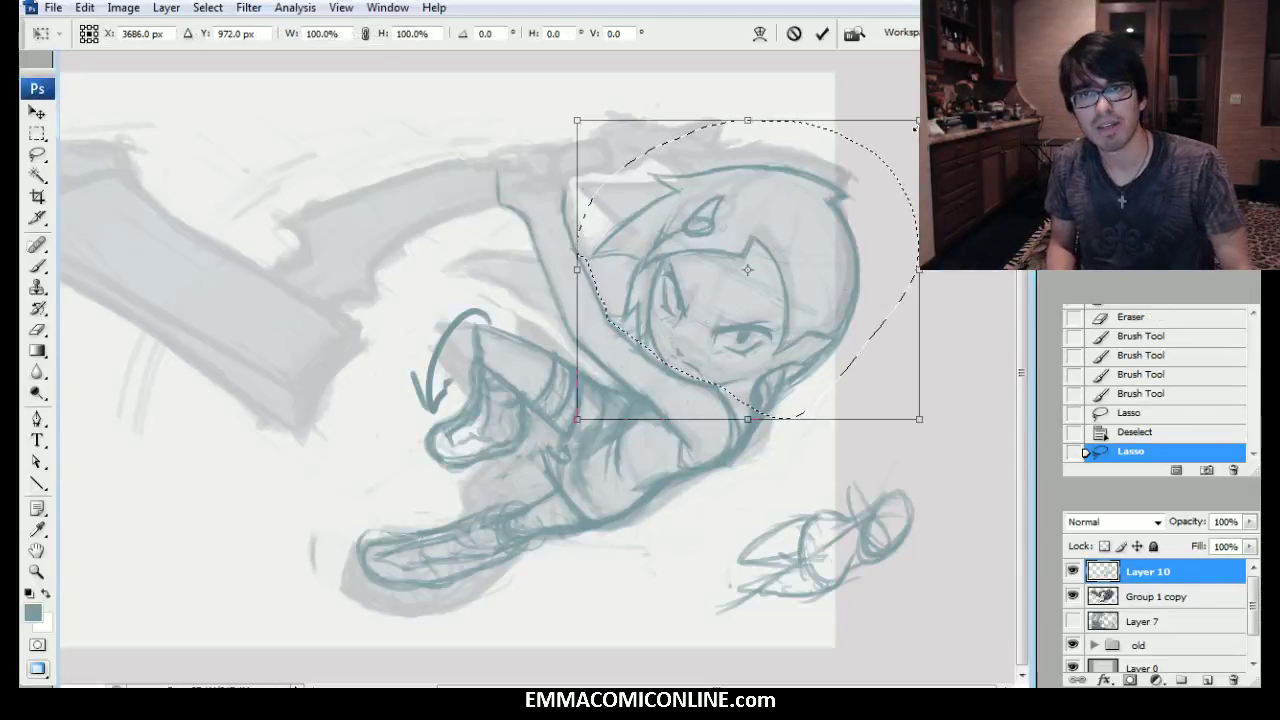
drag(916, 122, 913, 124)
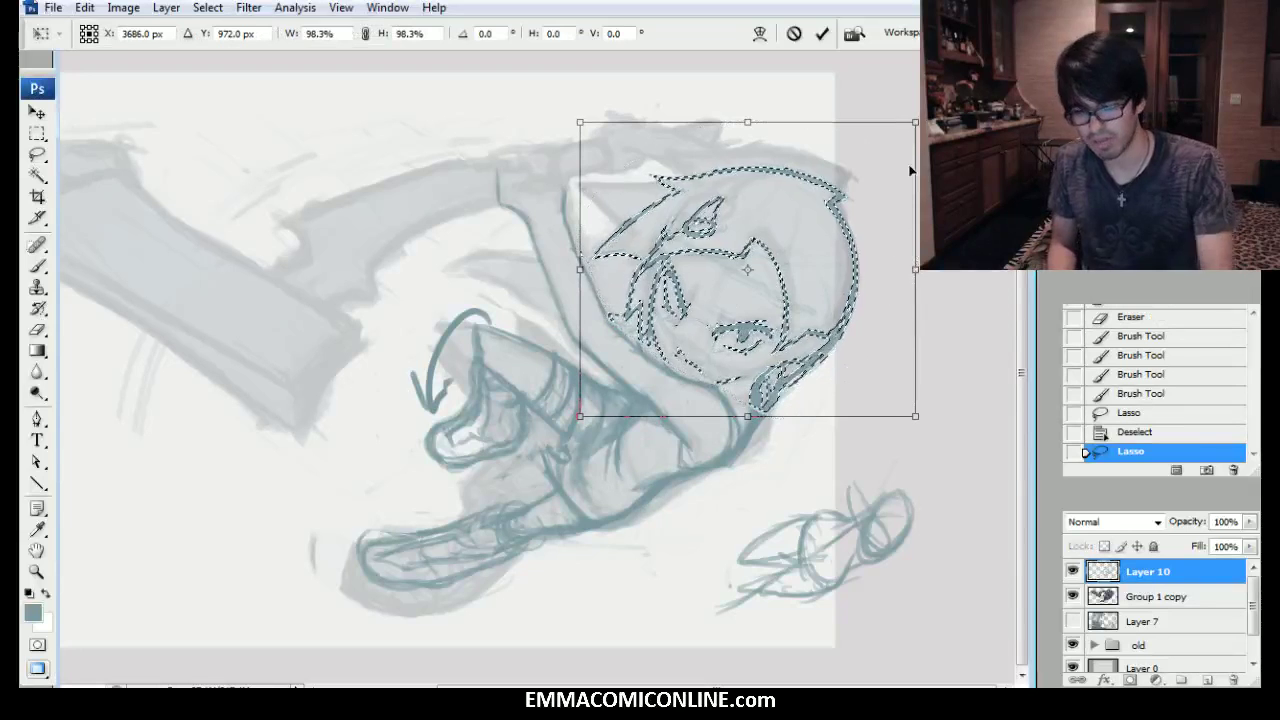
key(Return)
key(ctrl+d)
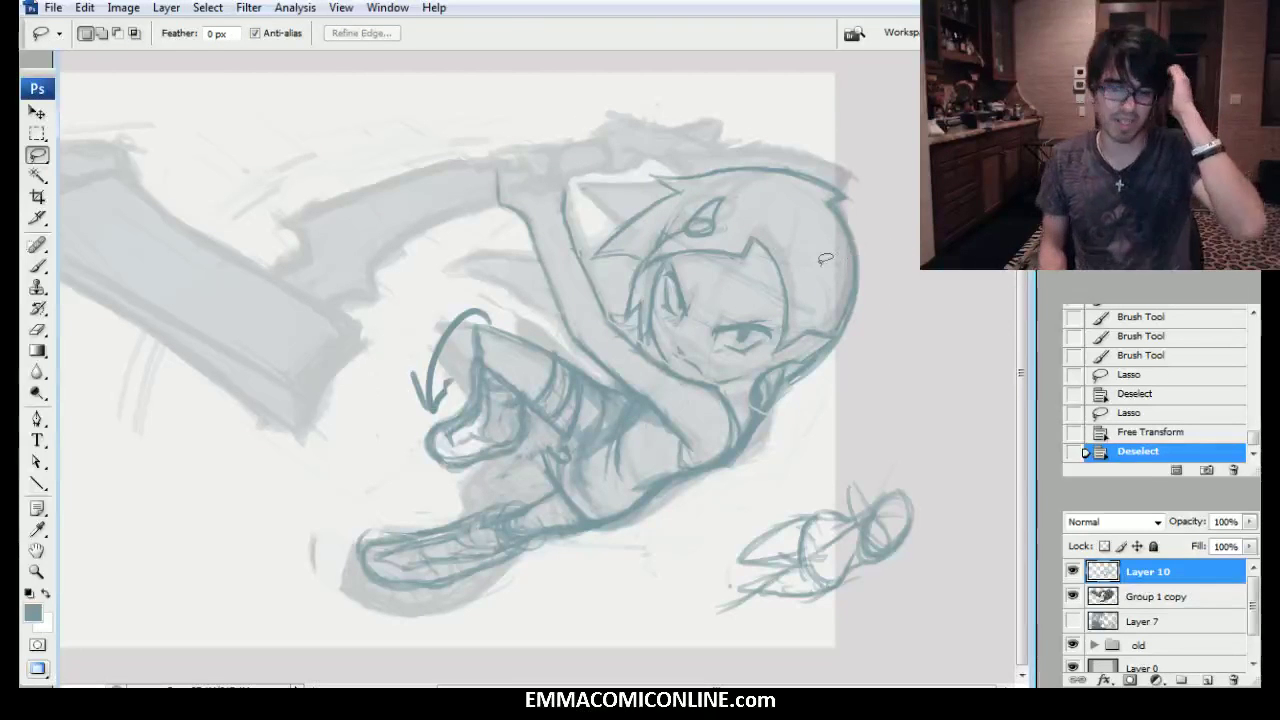
Reinforce the contours of the raised arm, shoulder and back with brush strokes, ending at brush size 40.
key(b)
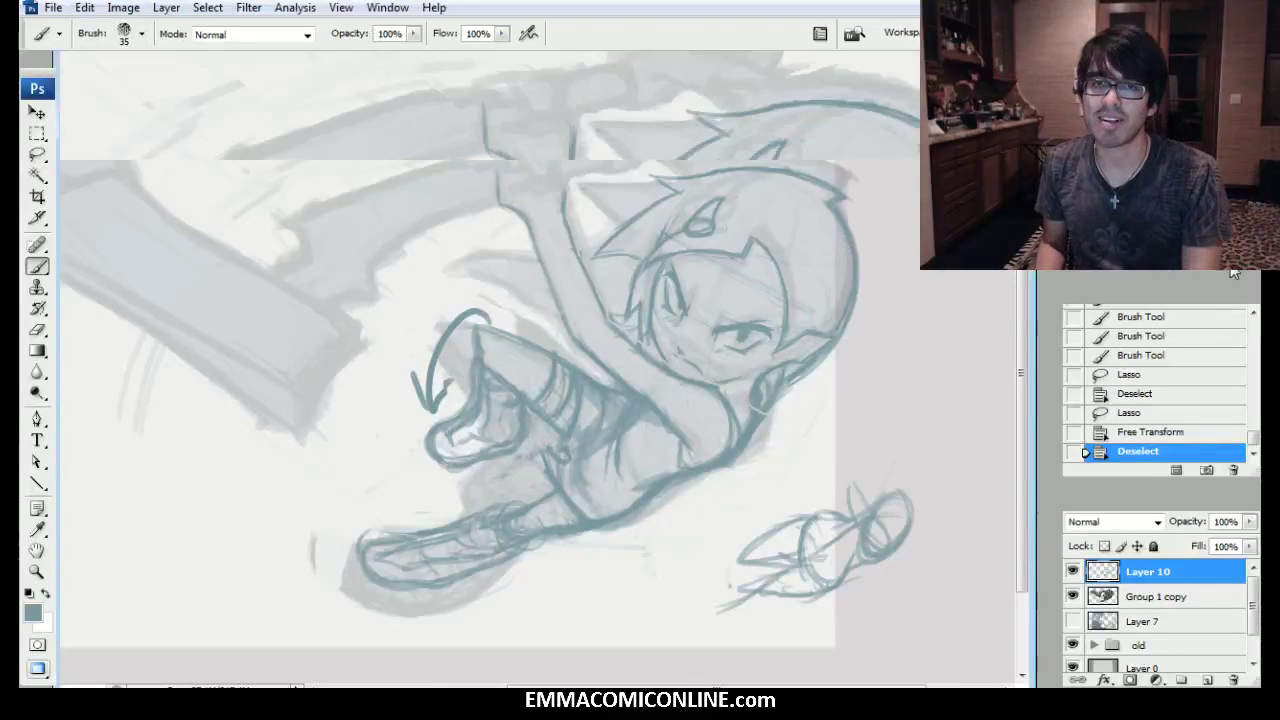
key(ctrl+plus)
key(bracketleft)
key(bracketleft)
mouse_move(794, 368)
mouse_down()
mouse_move(783, 340)
mouse_move(796, 361)
mouse_move(780, 331)
mouse_move(737, 333)
mouse_move(676, 260)
mouse_up()
mouse_move(949, 476)
mouse_down()
mouse_move(702, 451)
mouse_move(737, 414)
mouse_up()
key(bracketright)
key(bracketright)
mouse_move(668, 514)
mouse_down()
mouse_move(674, 426)
mouse_move(682, 489)
mouse_move(704, 477)
mouse_up()
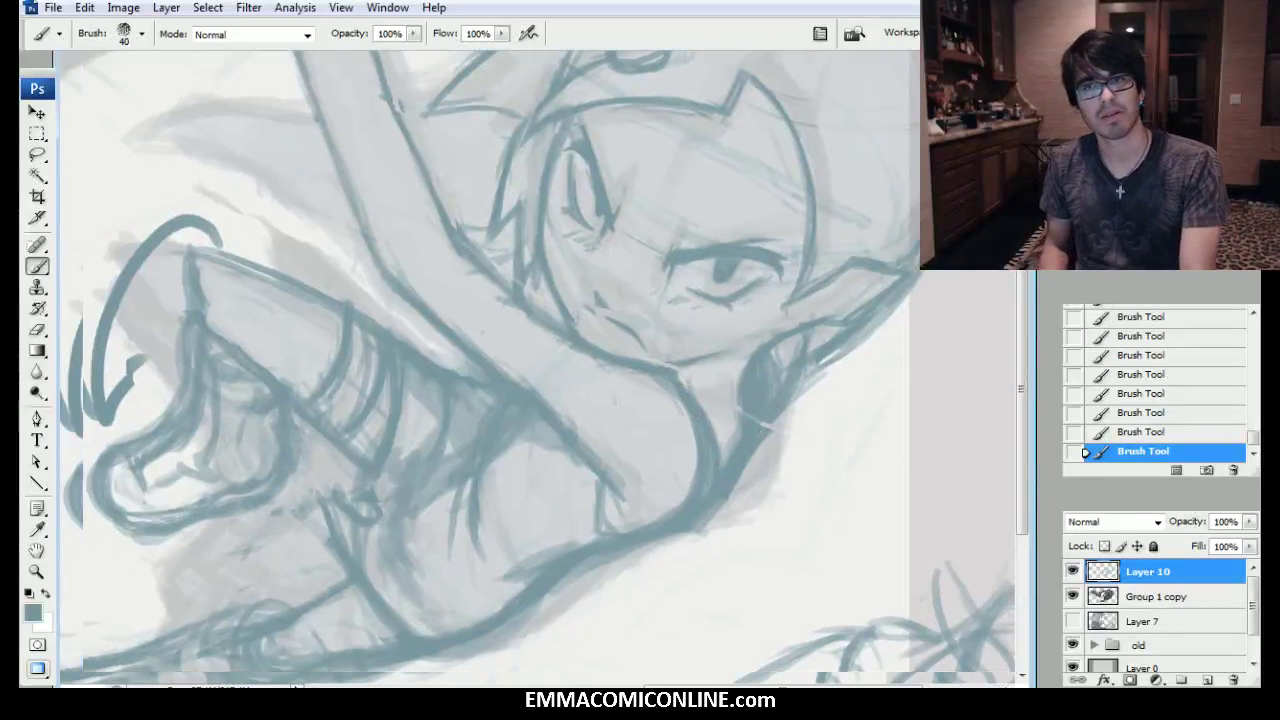
click(1129, 266)
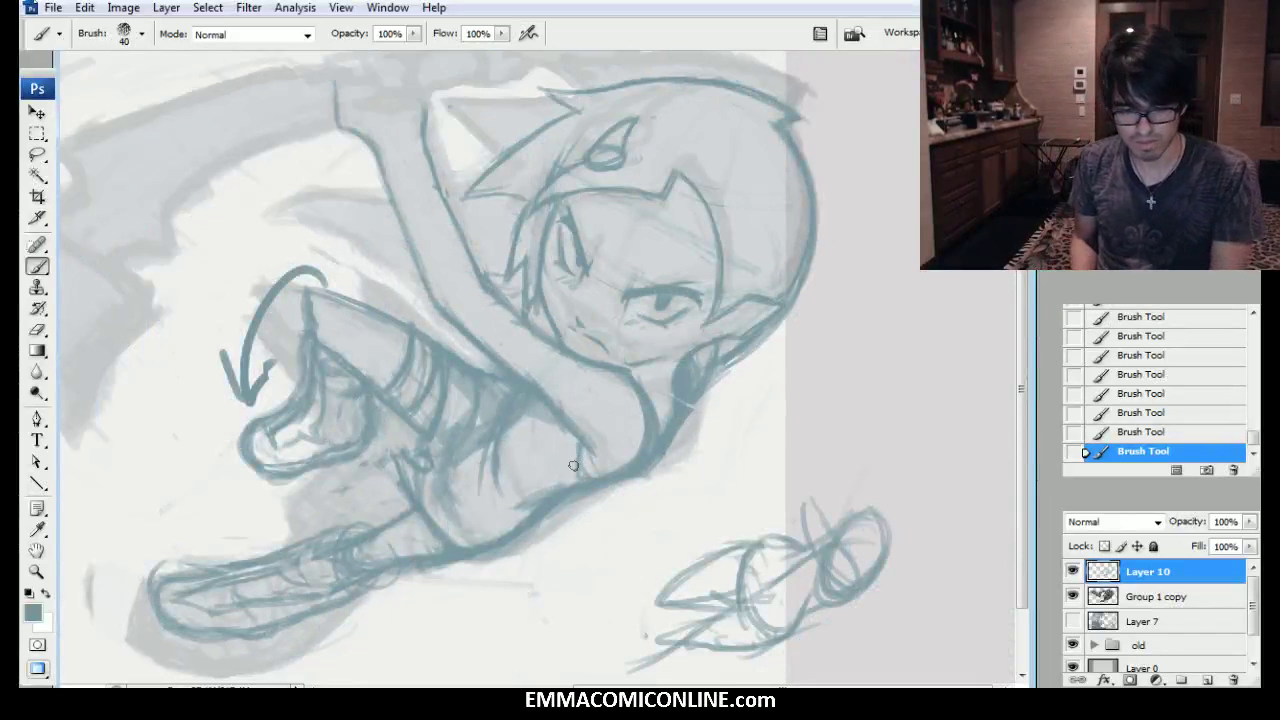
Erase the overlapping sketch lines around the ankle and underside of the extended lower leg.
key(l)
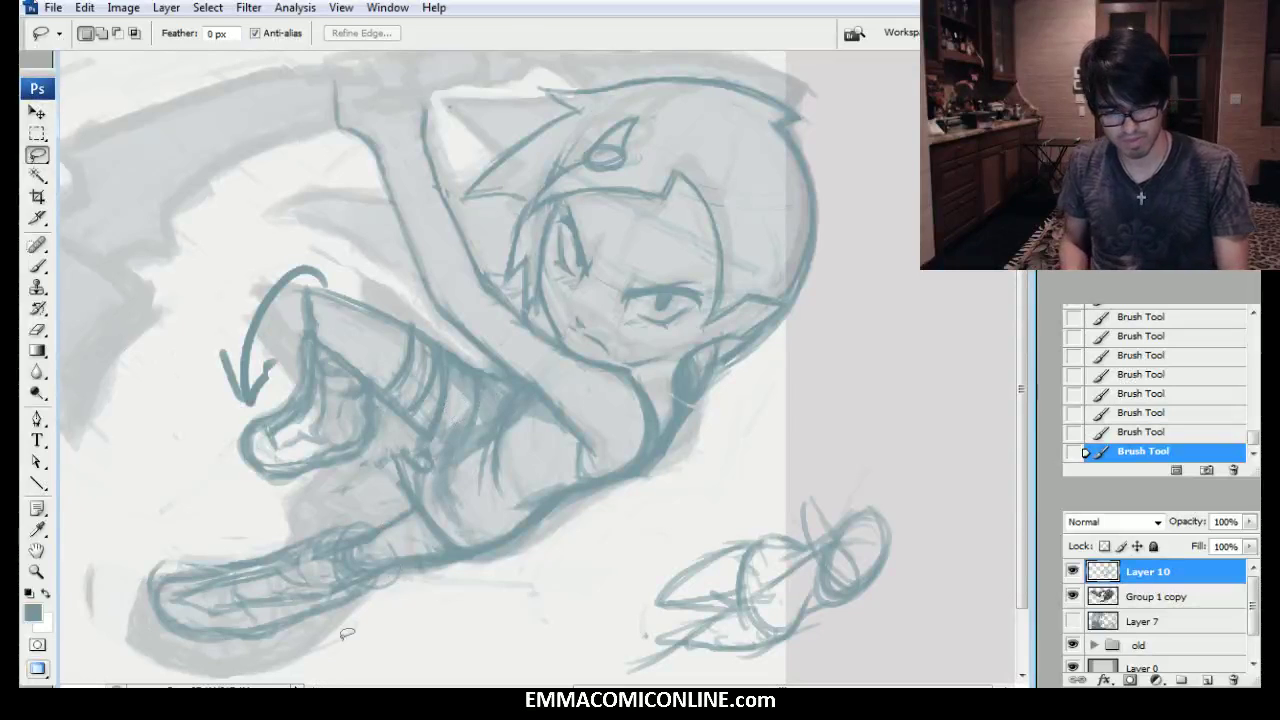
key(b)
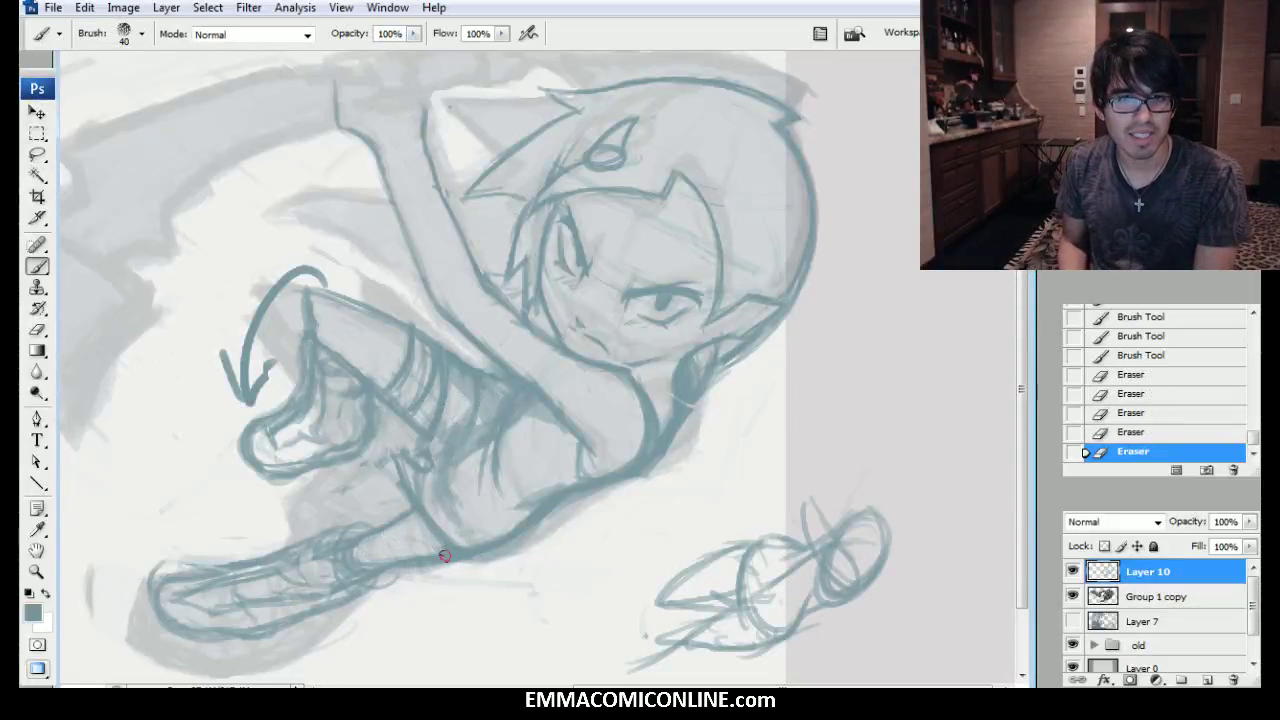
drag(376, 550, 419, 535)
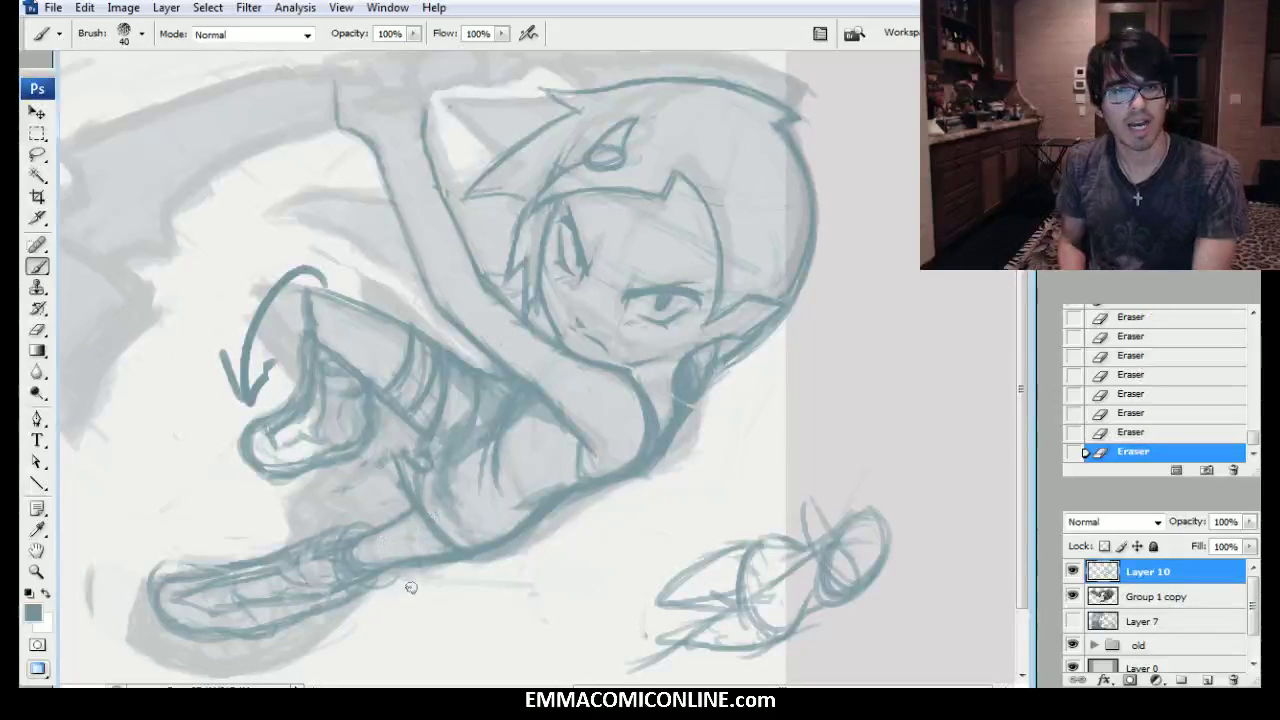
Lasso the front of the extended leg's shoe, move it up toward the ankle to shorten the foot, and deselect it.
key(l)
drag(348, 622, 160, 522)
key(v)
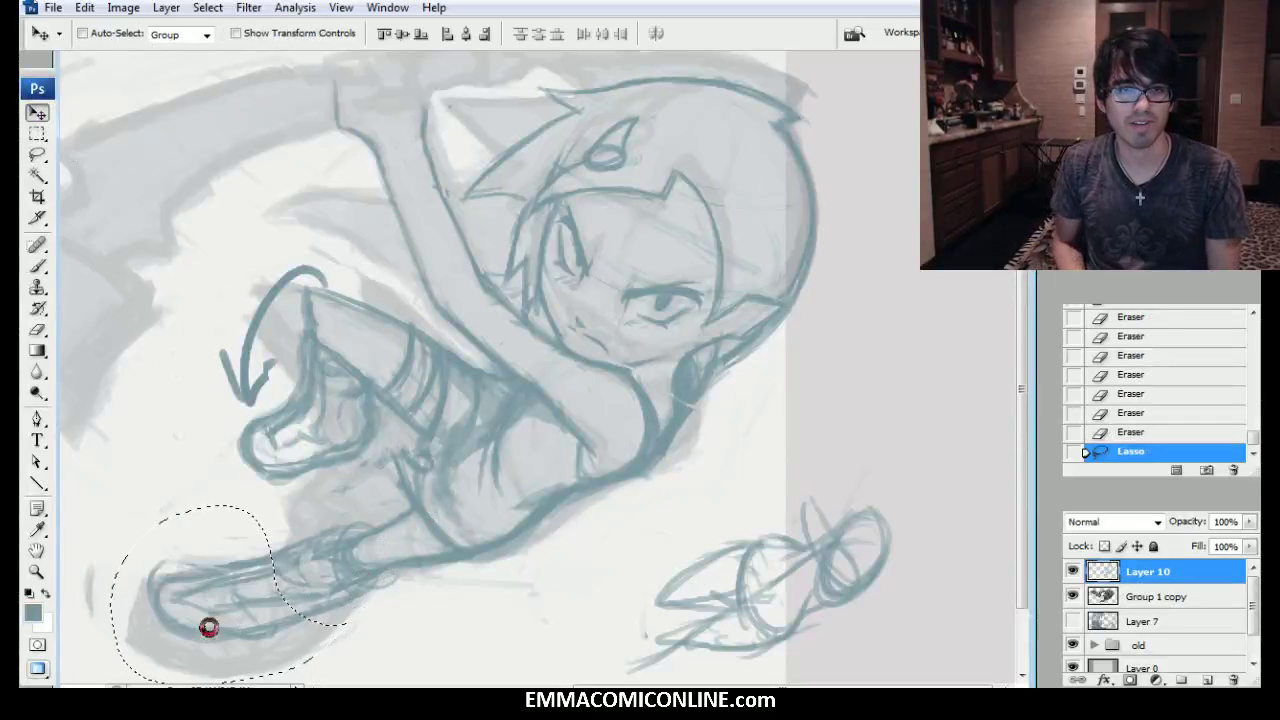
drag(208, 627, 246, 605)
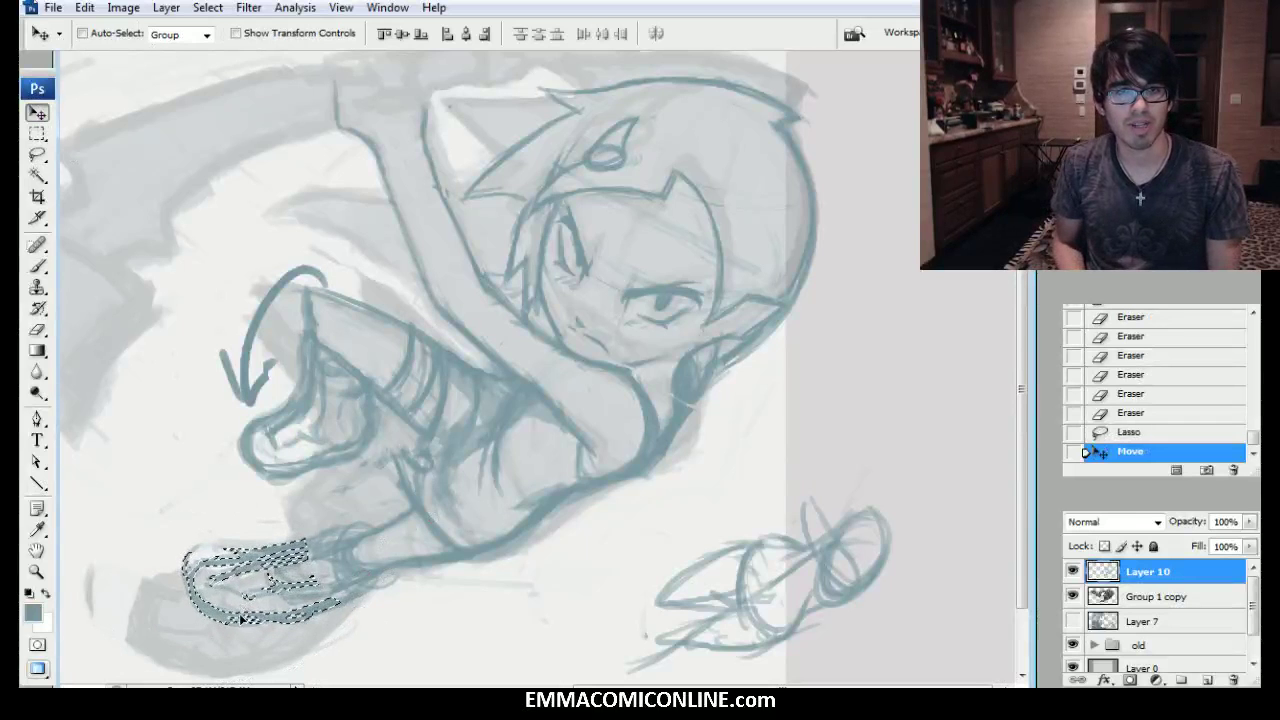
key(l)
key(ctrl+d)
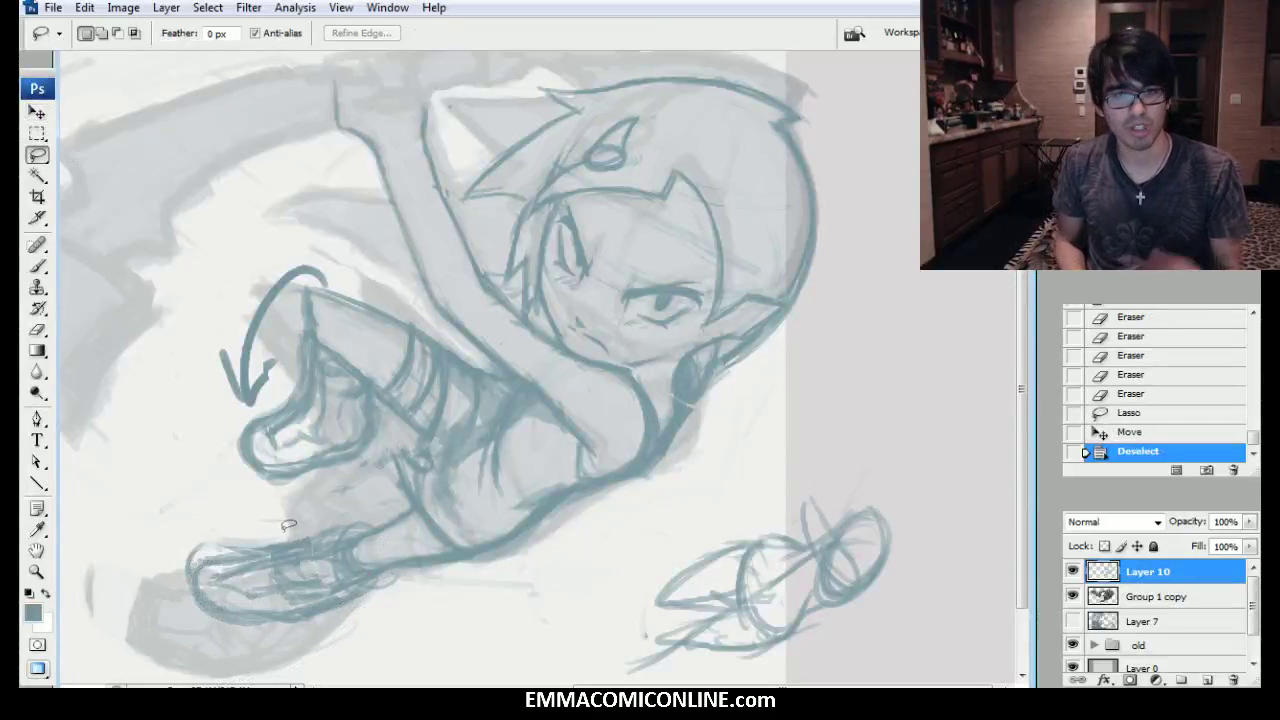
Redraw the shortened shoe's upper edge and darken its ankle opening, reducing the brush to size 25.
key(b)
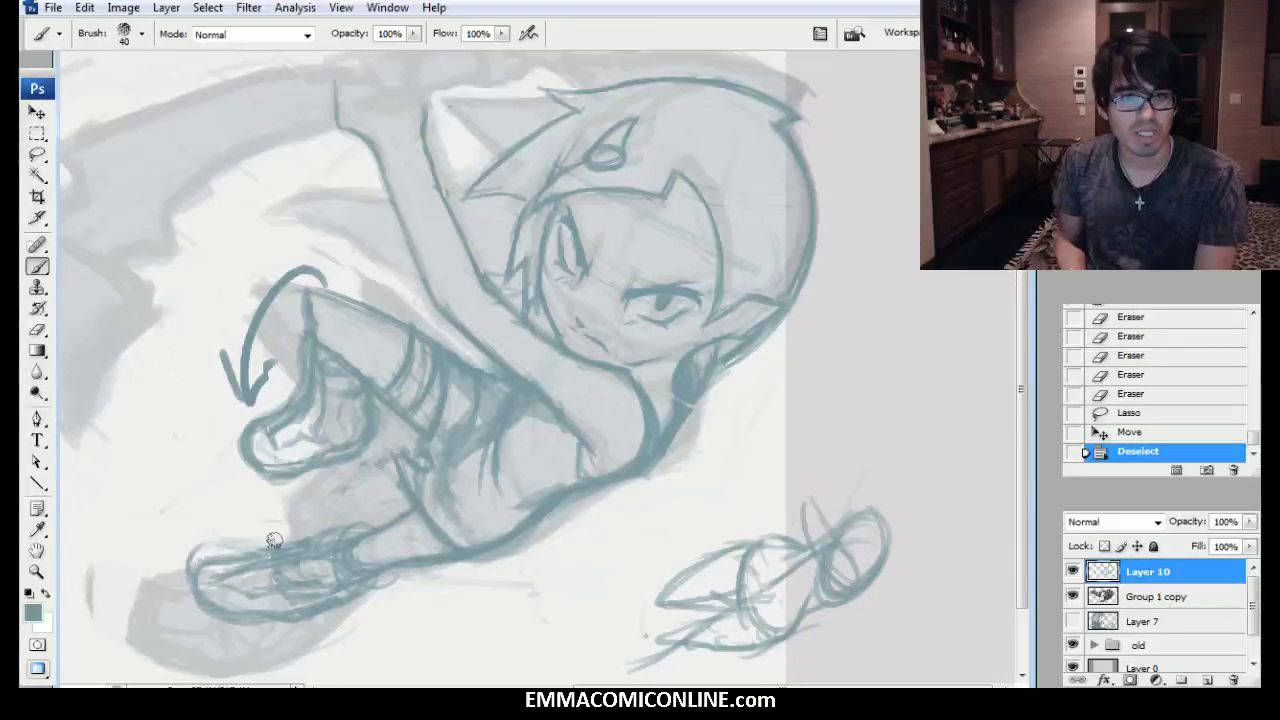
mouse_move(240, 543)
mouse_down()
mouse_move(192, 554)
mouse_move(352, 528)
mouse_up()
key(bracketleft)
mouse_move(340, 572)
mouse_down()
mouse_move(358, 562)
mouse_move(312, 541)
mouse_move(258, 552)
mouse_up()
Try tracing a loose outline around the extended shoe and along the underside of the body to the head, and revert it.
mouse_move(324, 542)
mouse_down()
mouse_move(292, 573)
mouse_move(189, 563)
mouse_move(221, 553)
mouse_move(211, 544)
mouse_move(304, 535)
mouse_move(324, 488)
mouse_move(288, 544)
mouse_move(316, 522)
mouse_move(184, 546)
mouse_move(158, 598)
mouse_move(300, 635)
mouse_up()
mouse_move(398, 603)
mouse_down()
mouse_move(445, 605)
mouse_move(646, 520)
mouse_up()
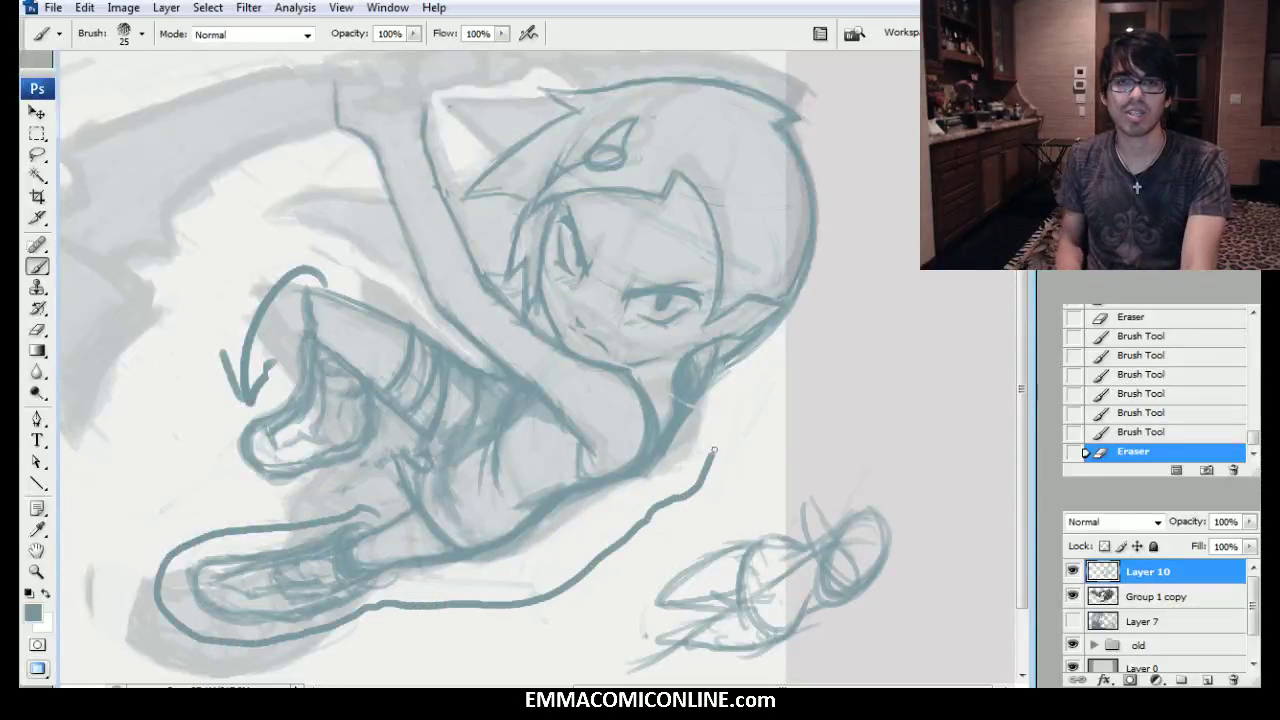
drag(713, 452, 842, 310)
click(1158, 397)
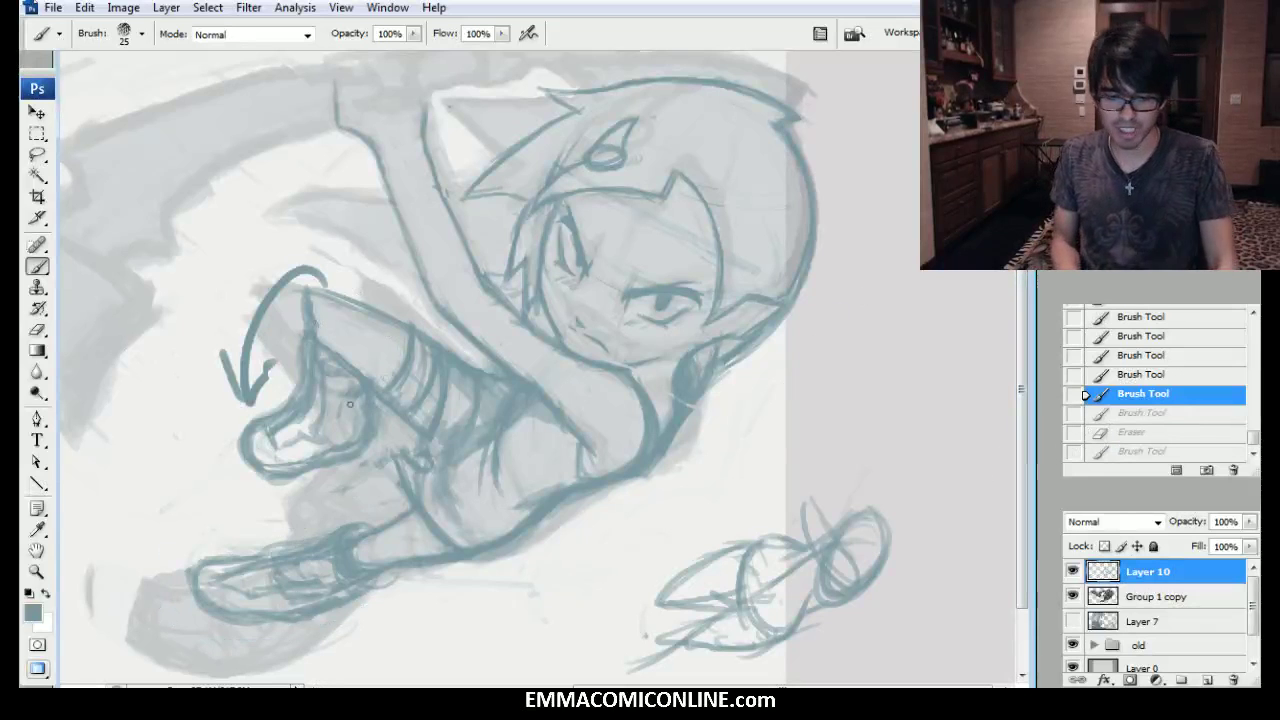
Clean up the raised shoe's ankle, and reshape the shadow and clothing folds between the waist and the raised arm.
mouse_move(375, 440)
mouse_down()
mouse_move(356, 402)
mouse_move(378, 398)
mouse_up()
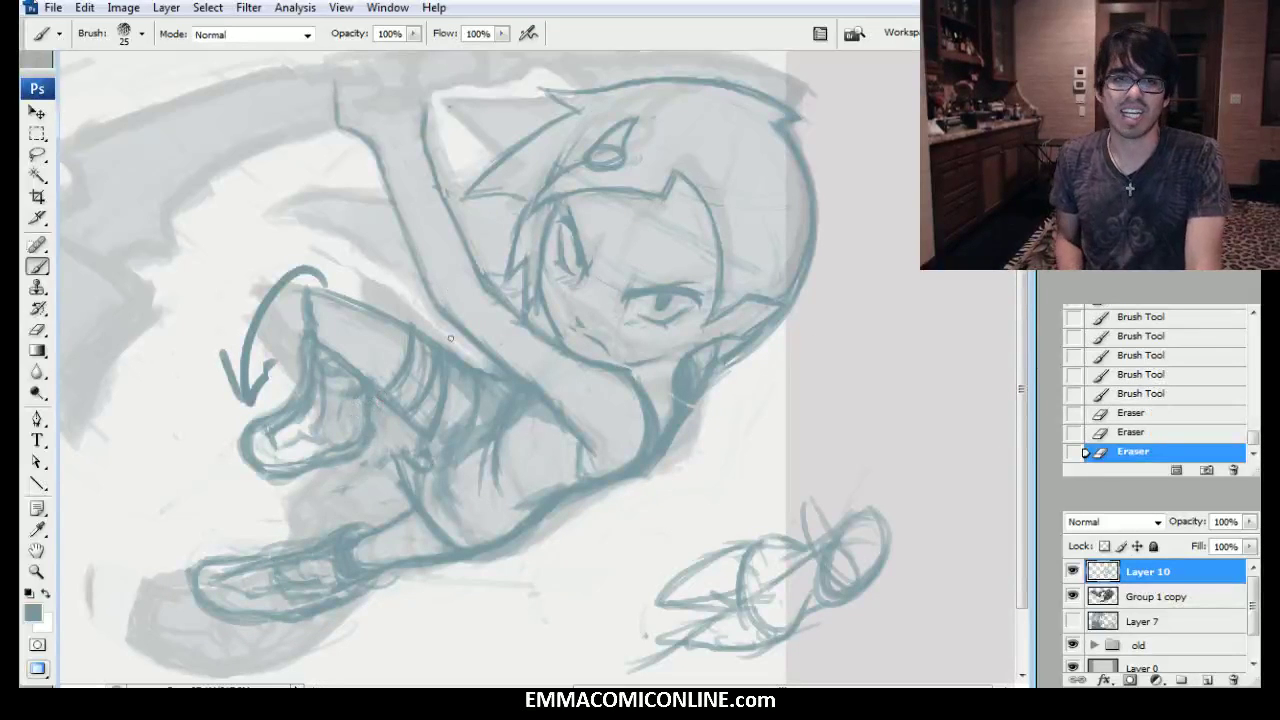
drag(525, 405, 524, 408)
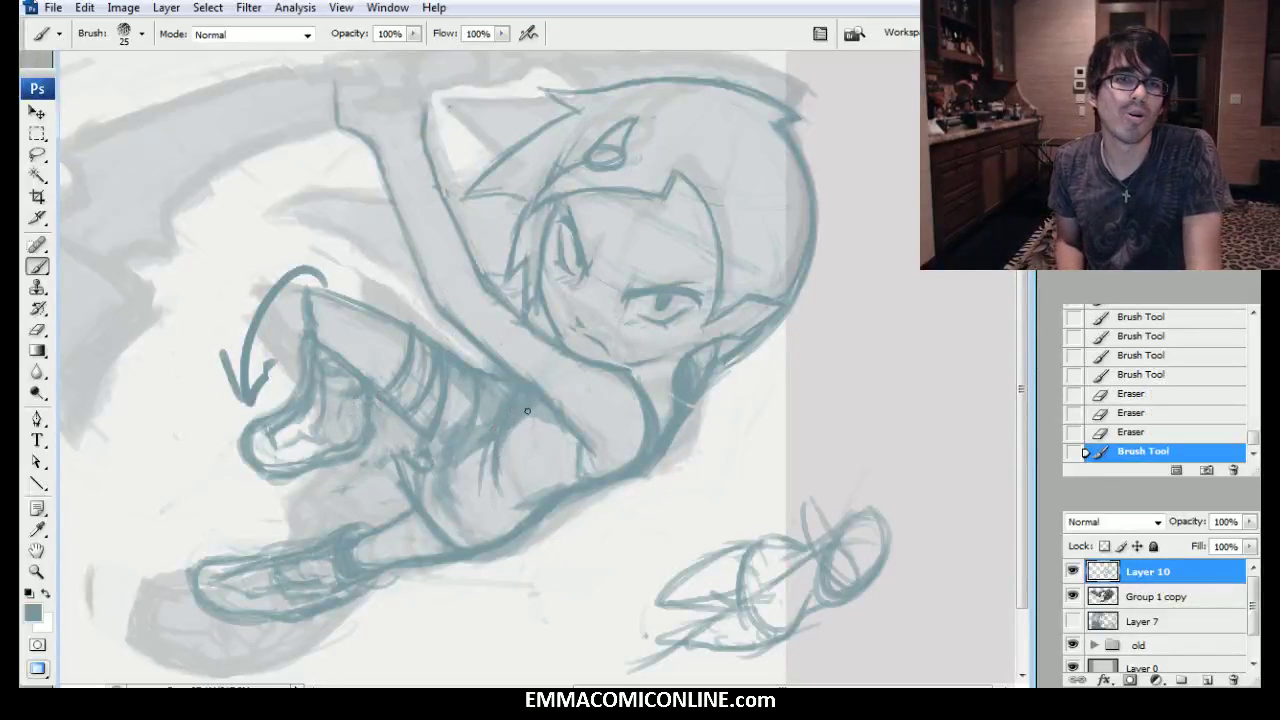
mouse_move(470, 420)
mouse_down()
mouse_move(498, 401)
mouse_move(472, 428)
mouse_move(497, 414)
mouse_move(501, 430)
mouse_move(418, 559)
mouse_move(477, 424)
mouse_move(491, 420)
mouse_move(490, 418)
mouse_up()
mouse_move(515, 392)
mouse_down()
mouse_move(482, 430)
mouse_move(531, 399)
mouse_move(436, 521)
mouse_move(449, 431)
mouse_move(474, 458)
mouse_move(493, 410)
mouse_move(469, 480)
mouse_move(520, 416)
mouse_up()
drag(520, 416, 489, 459)
drag(528, 377, 470, 465)
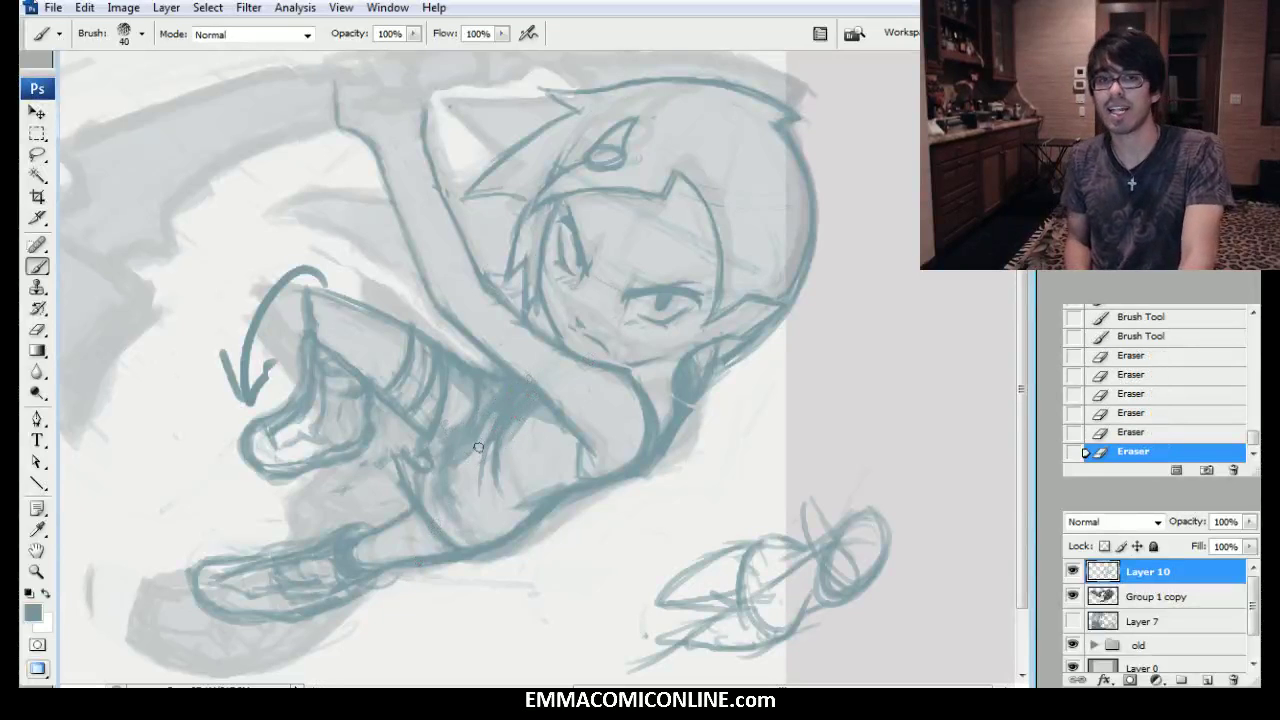
drag(486, 432, 458, 466)
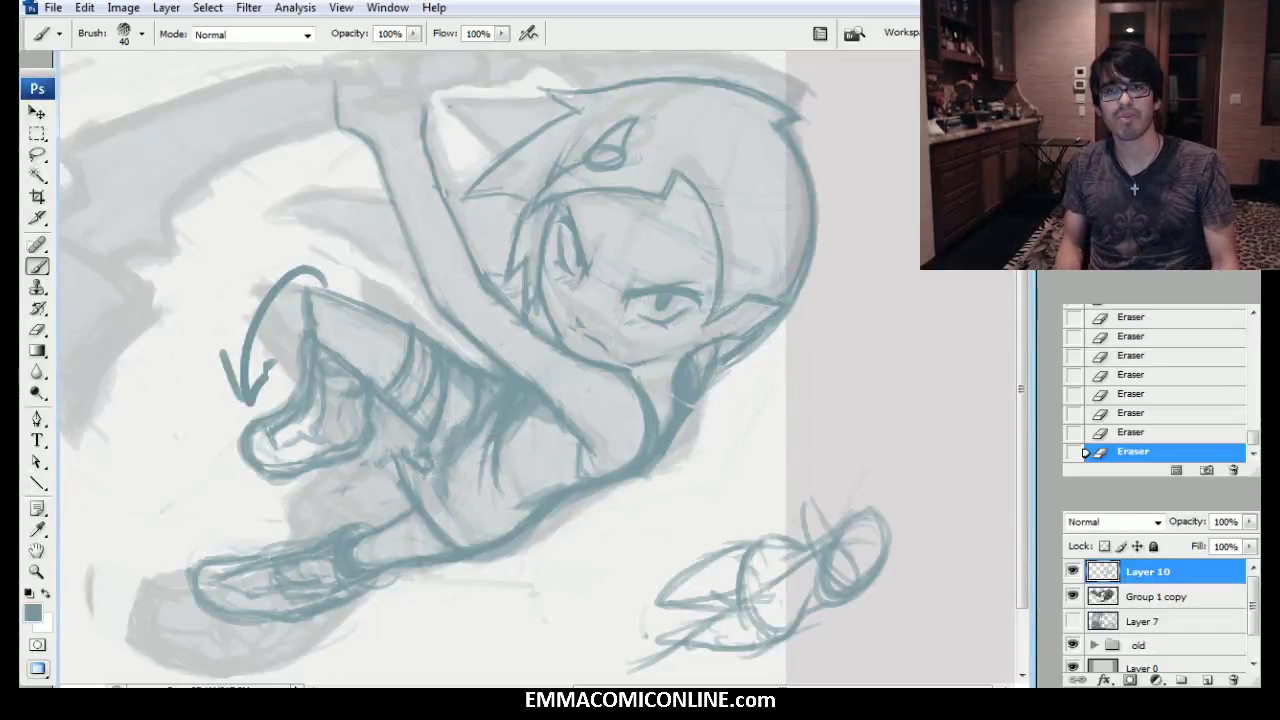
Duplicate Layer 10 and keep the original hidden so that only the copy shows.
key(ctrl+minus)
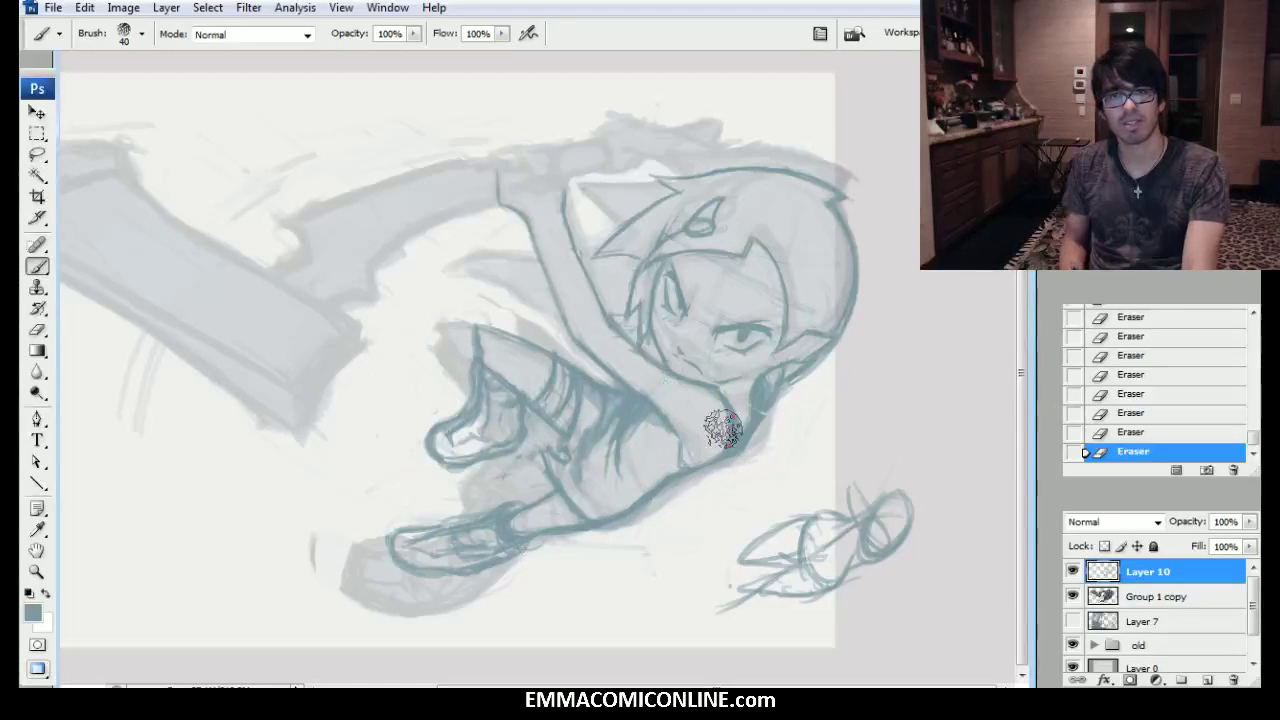
click(1073, 570)
click(1074, 572)
key(ctrl+j)
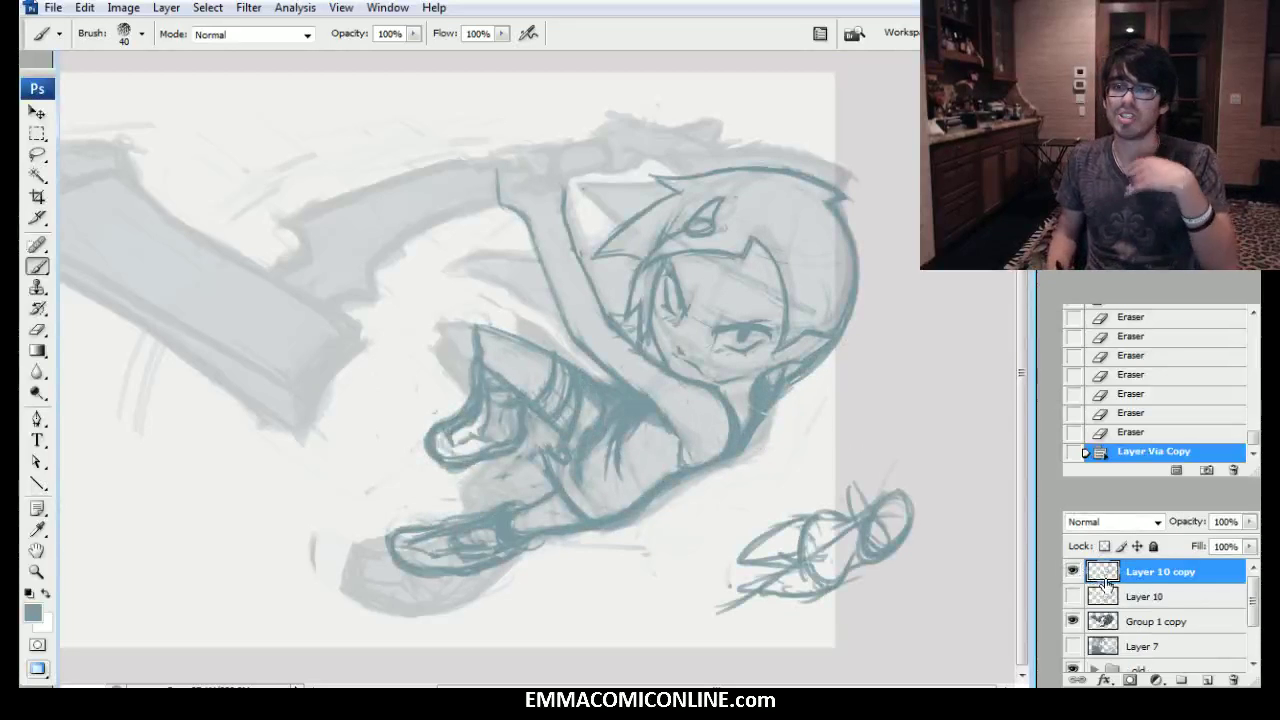
click(1073, 596)
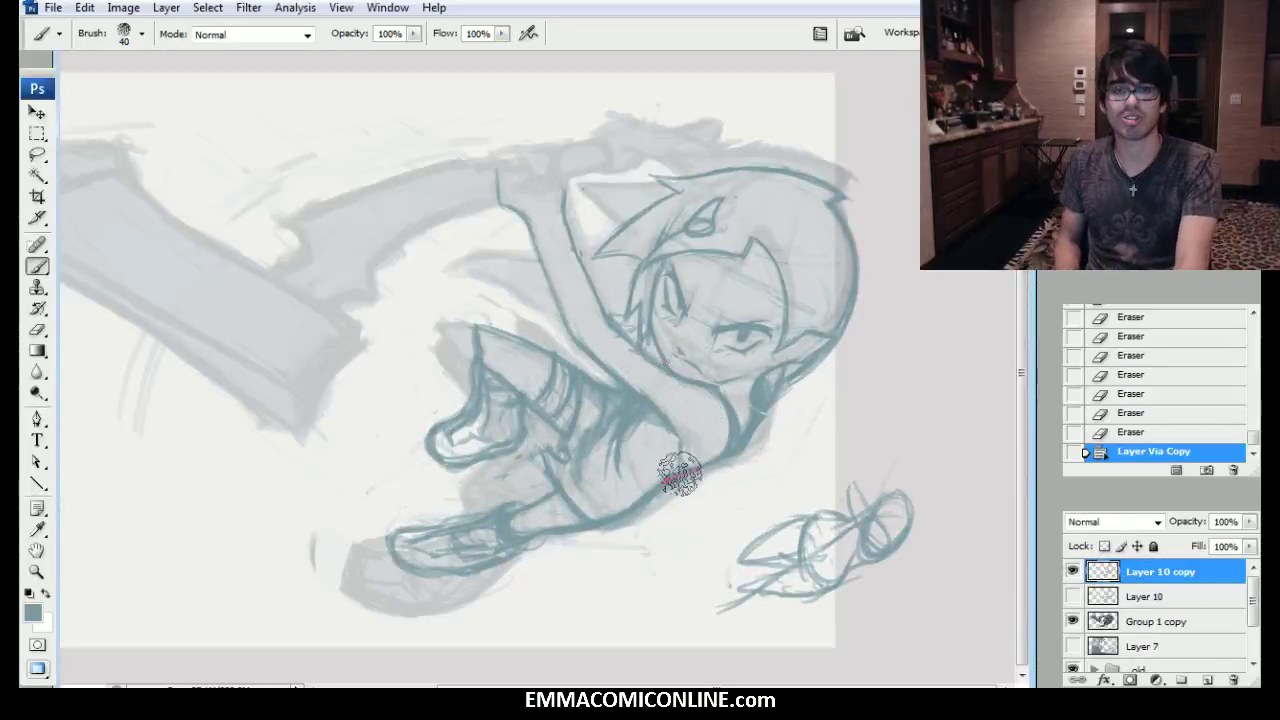
Try erasing the shoulder and upper back contour on the duplicated layer, and revert it.
drag(710, 465, 728, 486)
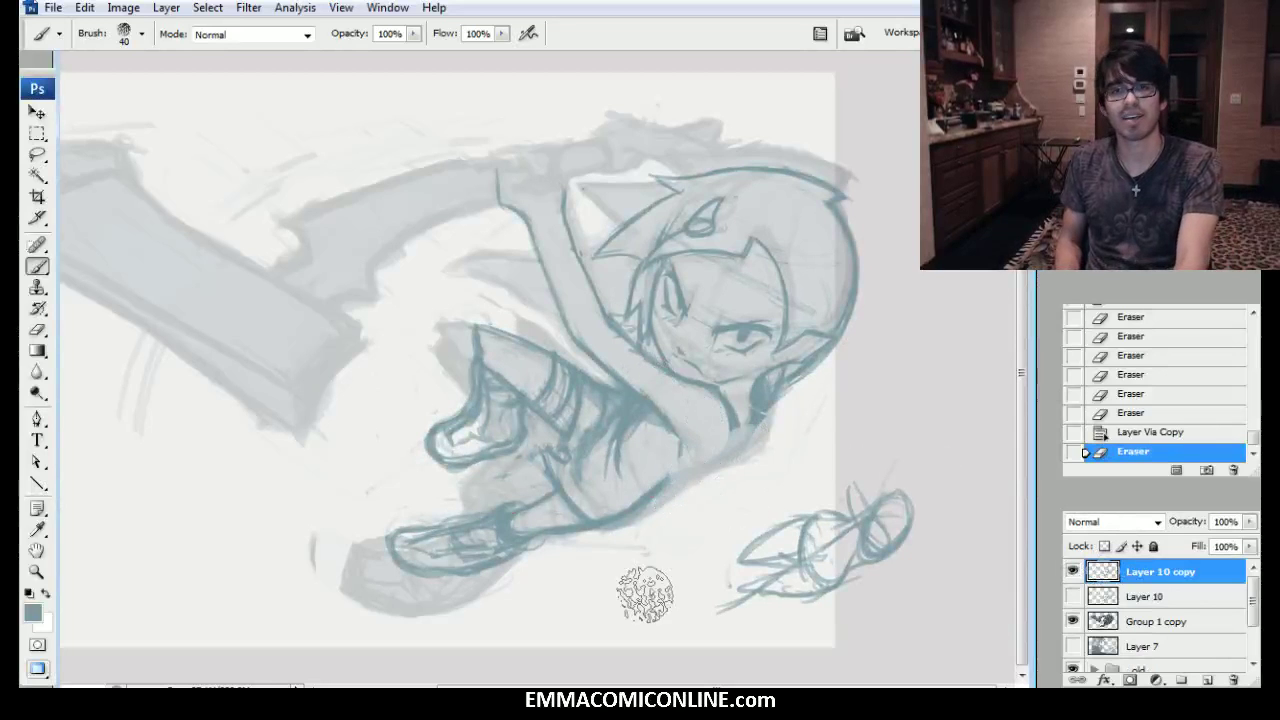
click(1157, 431)
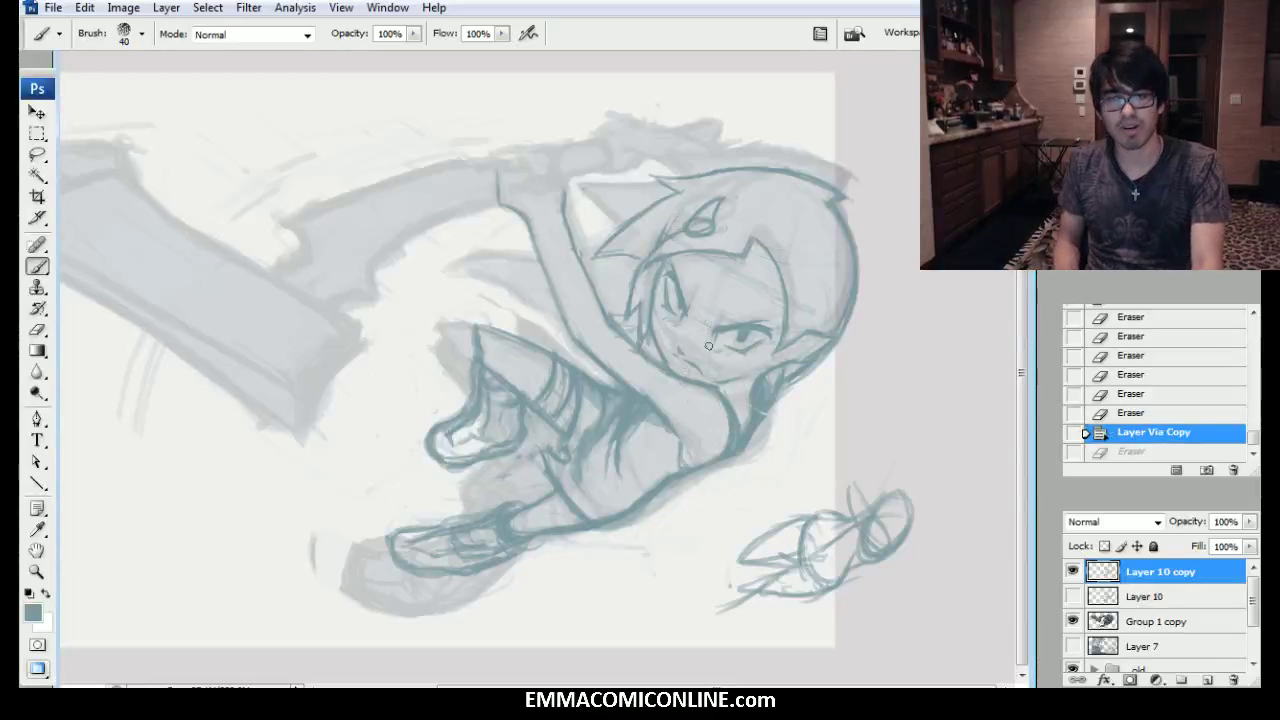
Lasso the head on the duplicated layer, move it slightly up and away from the shoulder, and deselect it.
key(l)
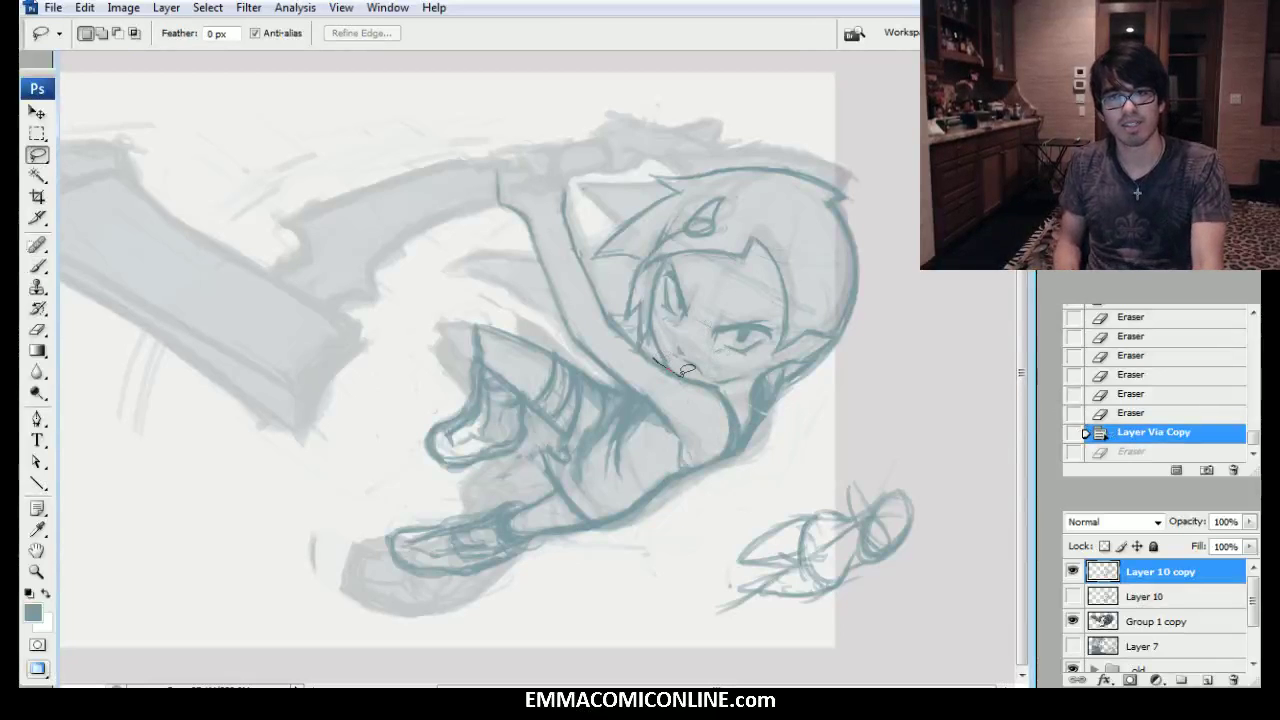
mouse_move(797, 405)
mouse_down()
mouse_move(859, 338)
mouse_move(781, 111)
mouse_up()
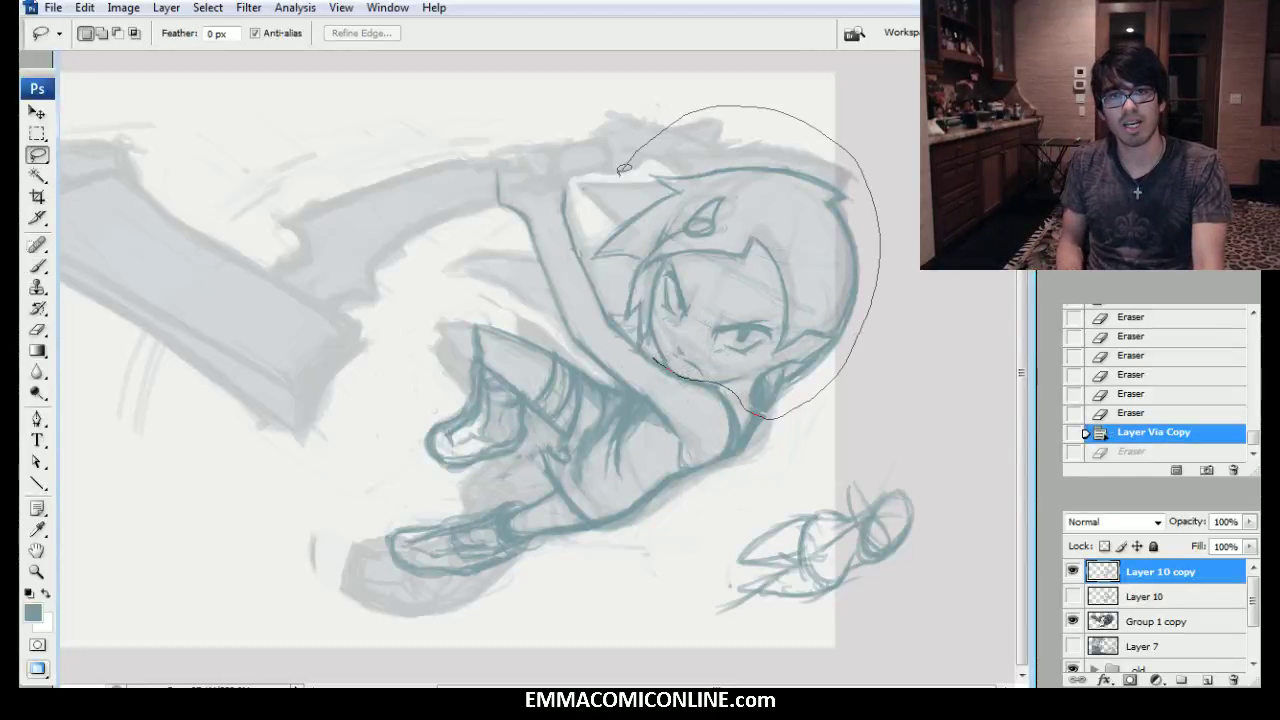
drag(652, 343, 675, 370)
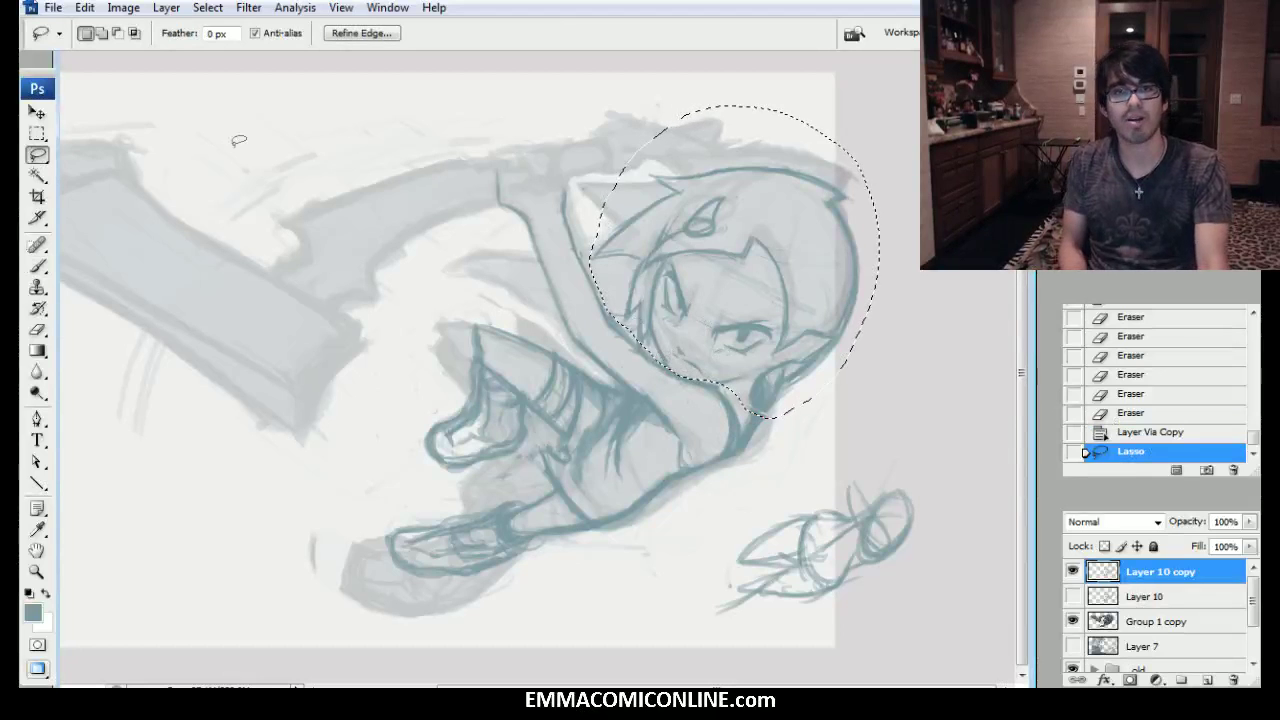
key(v)
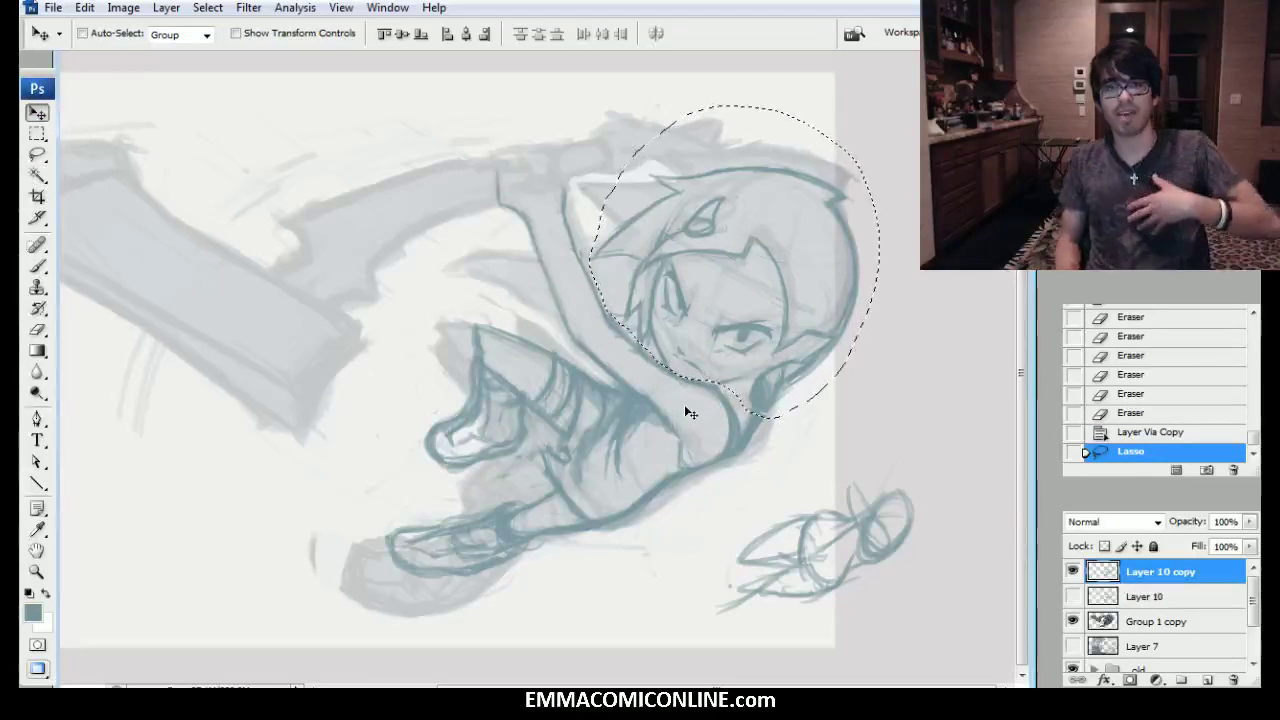
drag(766, 334, 753, 324)
key(l)
key(ctrl+d)
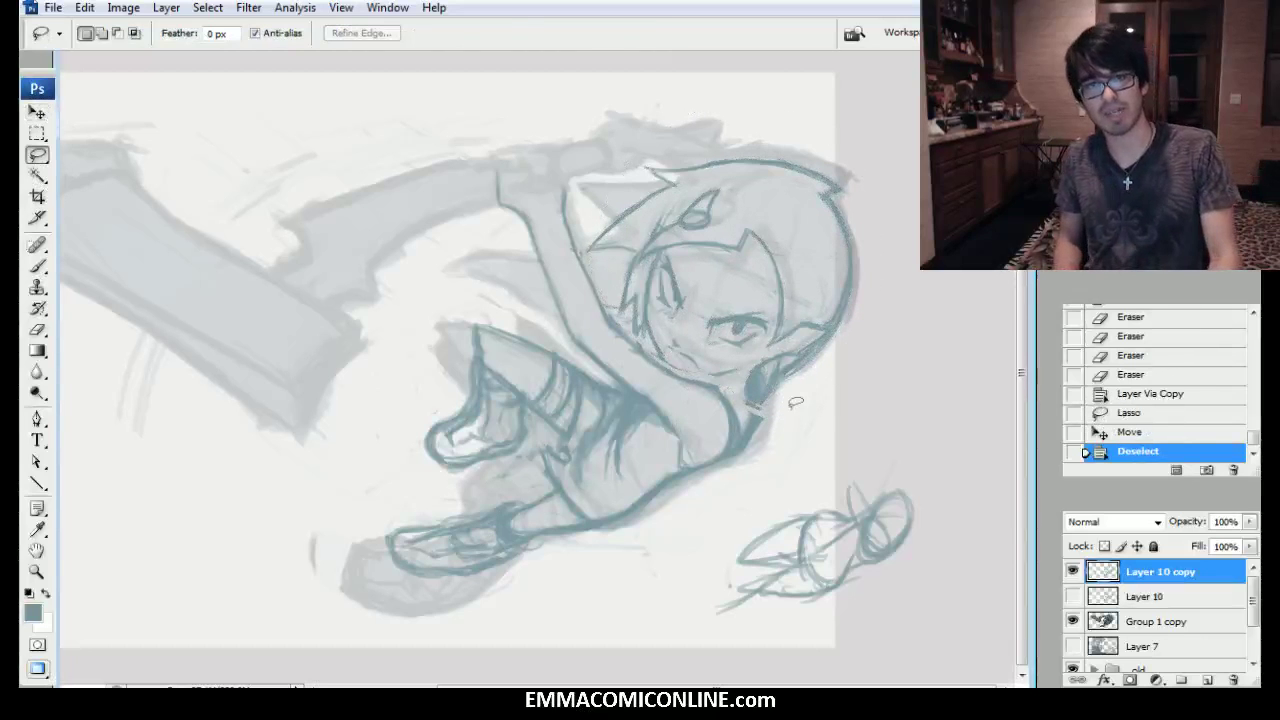
Redraw the upper arm and shoulder lines beneath the moved face and chin with a size 30 brush.
key(b)
mouse_move(706, 424)
mouse_down()
mouse_move(708, 406)
mouse_move(655, 372)
mouse_up()
mouse_move(650, 380)
mouse_down()
mouse_move(638, 388)
mouse_move(640, 350)
mouse_move(700, 388)
mouse_up()
drag(640, 356, 700, 380)
drag(690, 370, 709, 384)
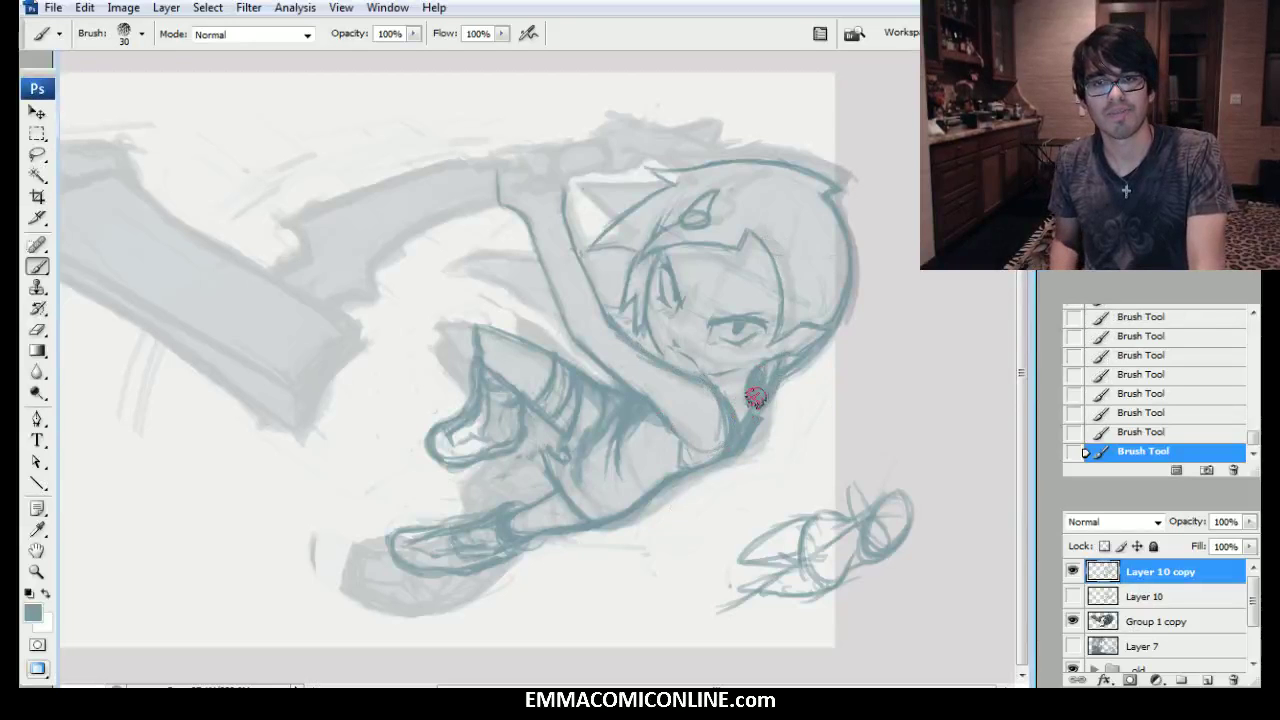
Erase the excess dark lines at the neck and back of the shoulder, and redraw them to join the moved head.
drag(747, 413, 748, 449)
mouse_move(763, 420)
mouse_down()
mouse_move(766, 388)
mouse_move(731, 457)
mouse_move(764, 383)
mouse_up()
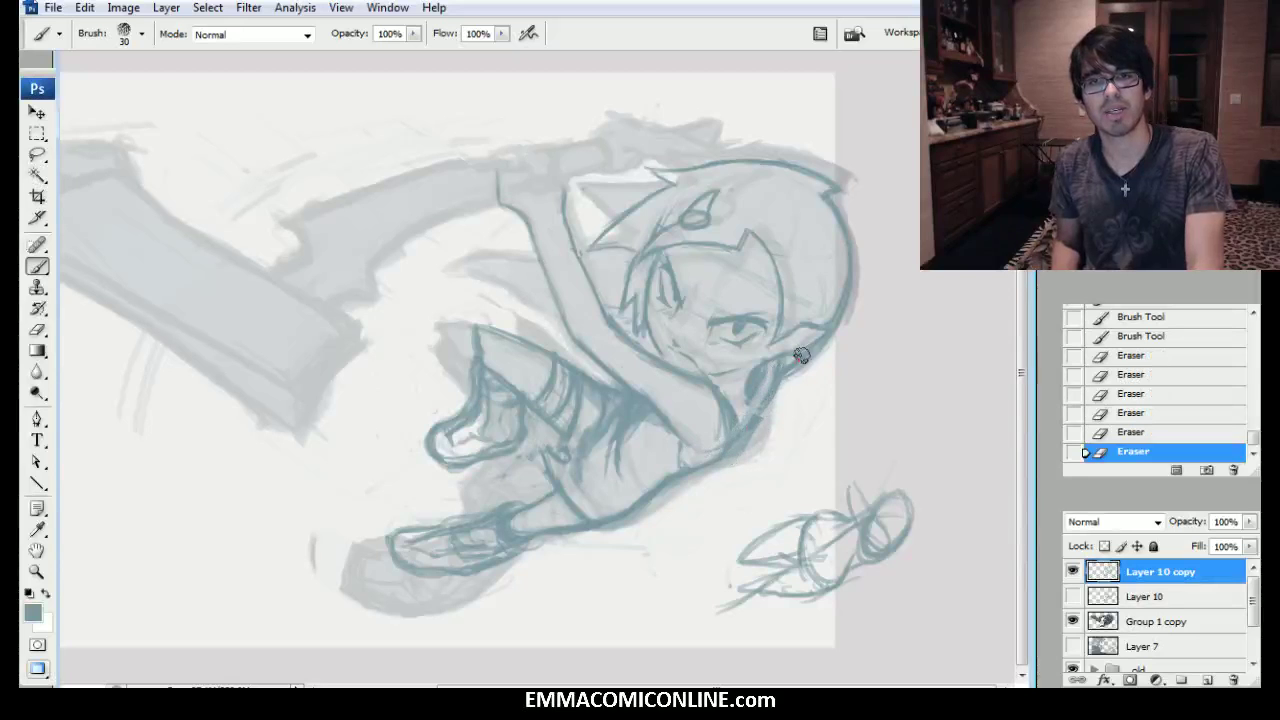
drag(720, 458, 752, 420)
mouse_move(738, 438)
mouse_down()
mouse_move(768, 387)
mouse_move(724, 453)
mouse_up()
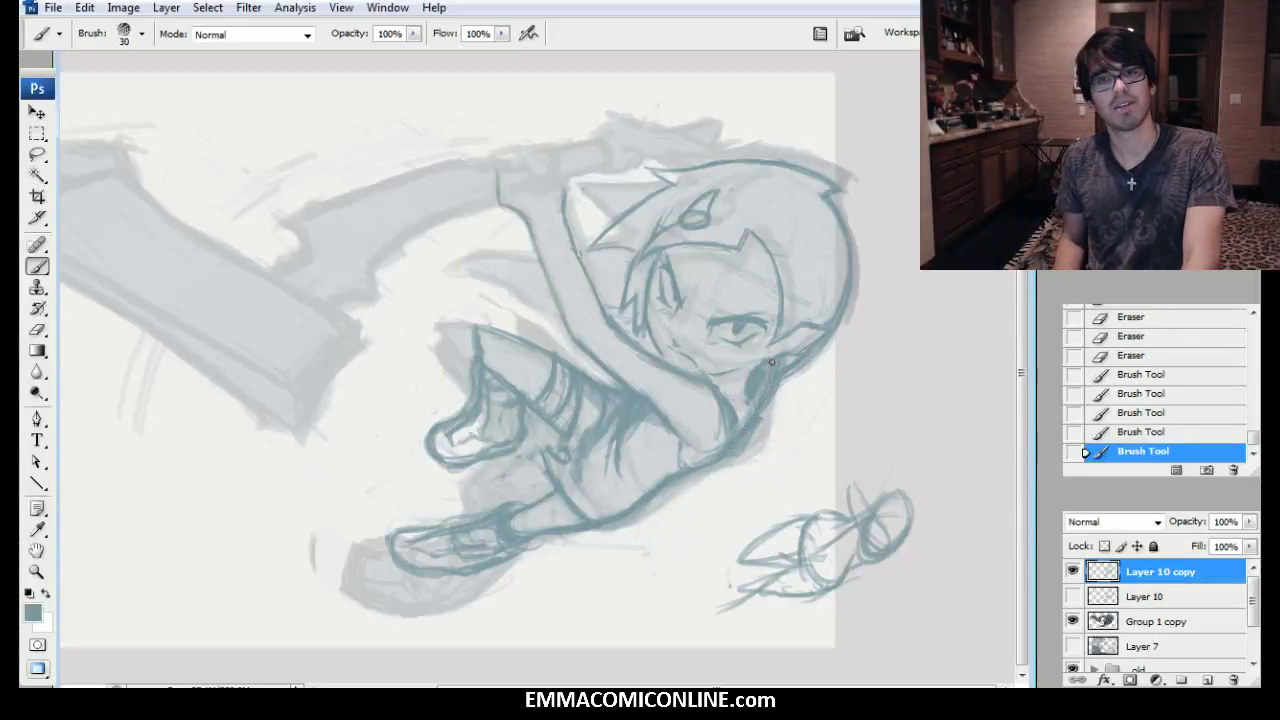
drag(771, 362, 762, 378)
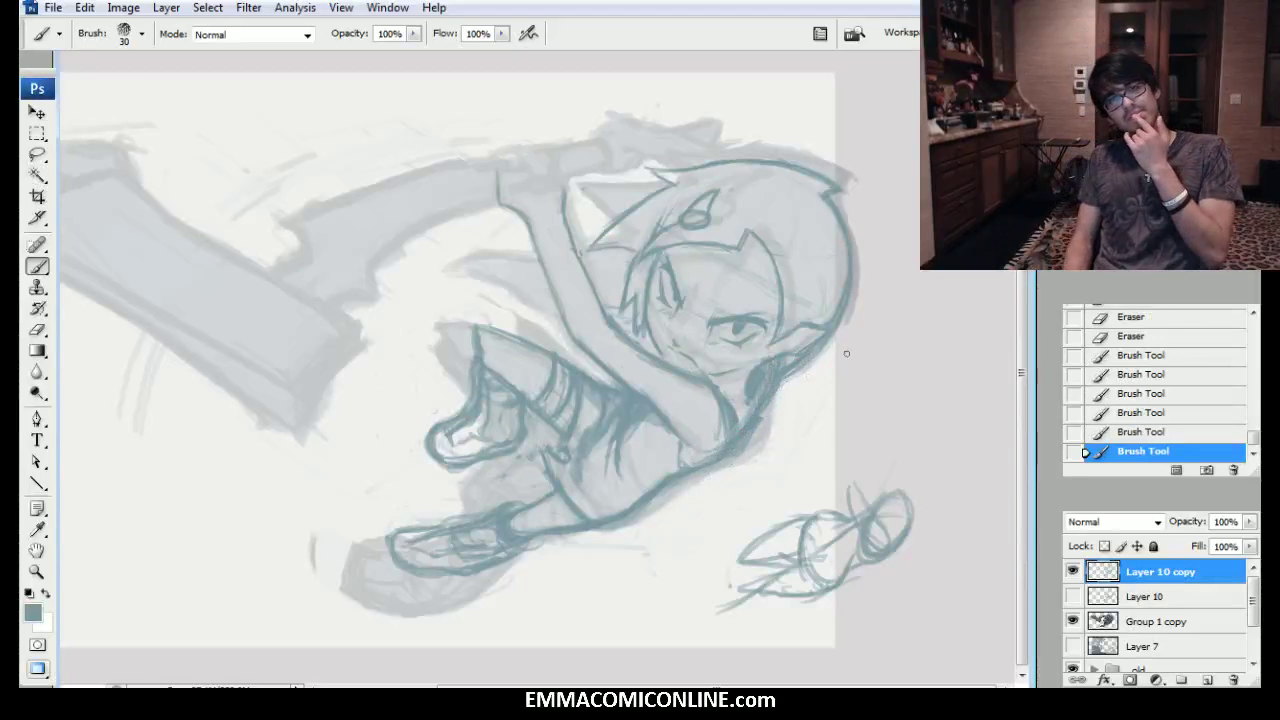
Add strokes at the armpit, upper back and behind the neck, and revert the last three brush strokes.
drag(677, 443, 690, 464)
drag(700, 462, 753, 424)
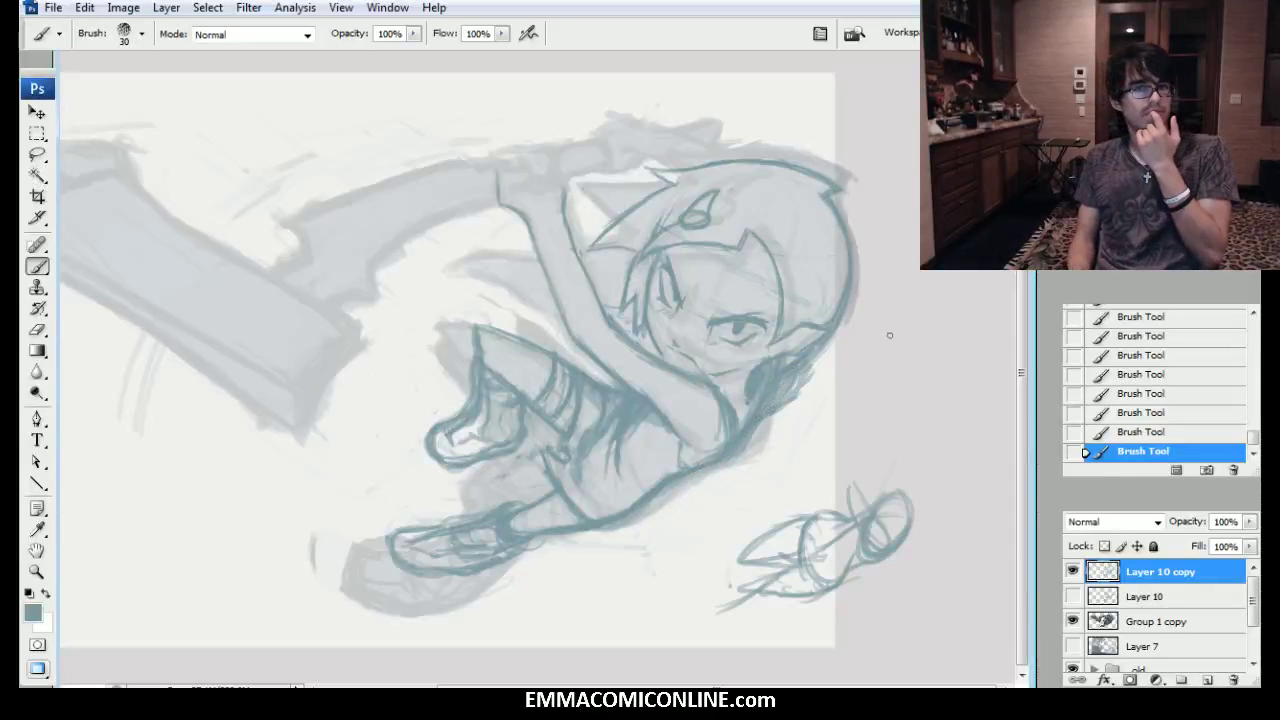
click(1150, 394)
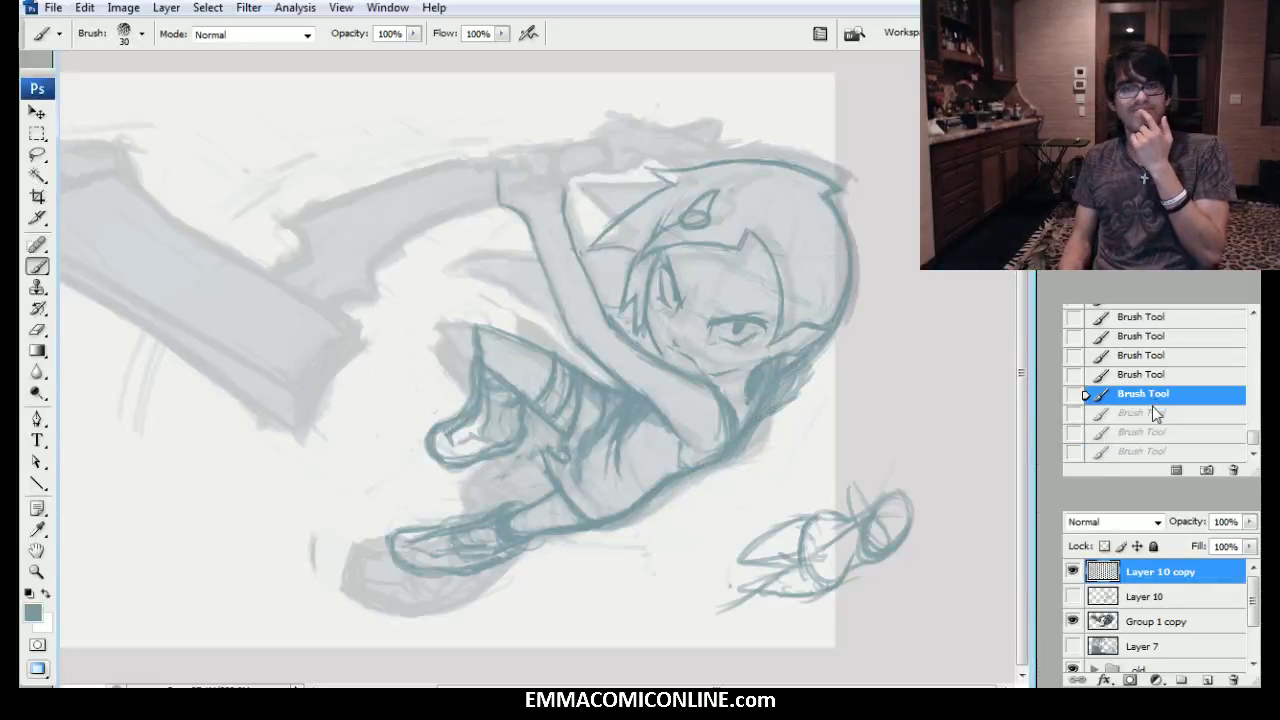
Discard Layer 10 copy, show the original Layer 10, and make a fresh duplicate of it.
click(1072, 571)
click(1072, 596)
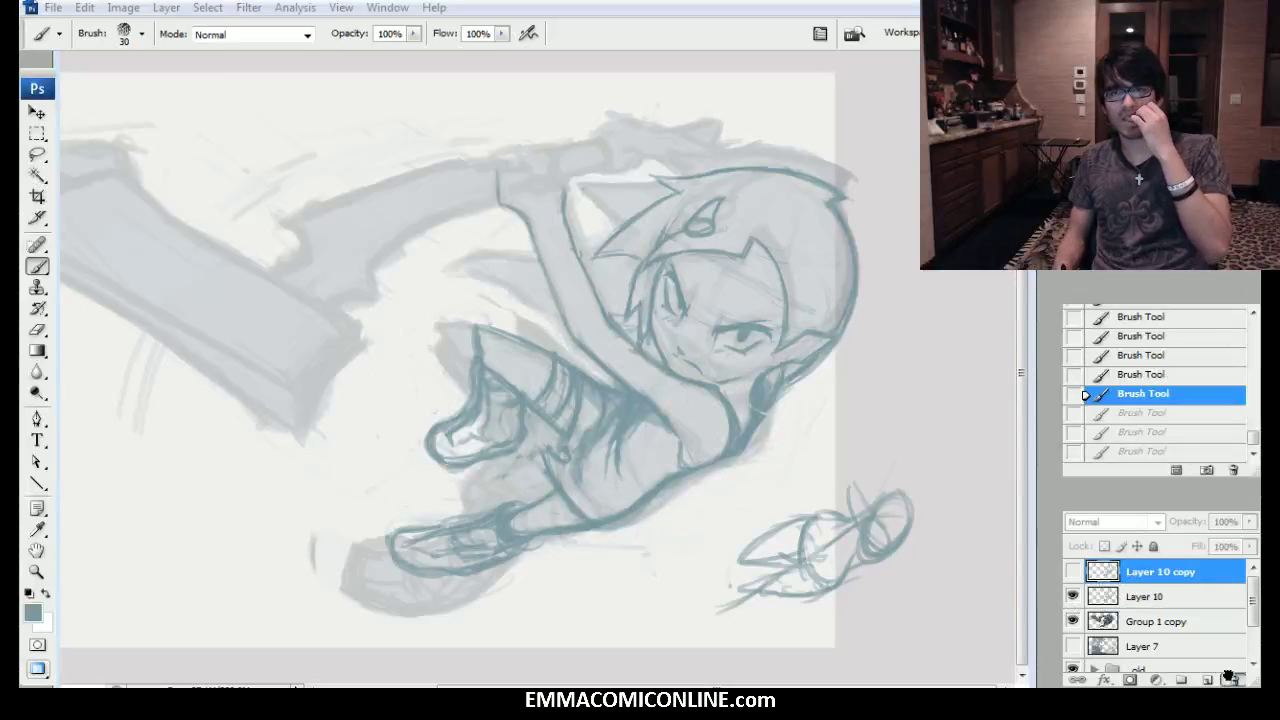
key(Delete)
key(ctrl+j)
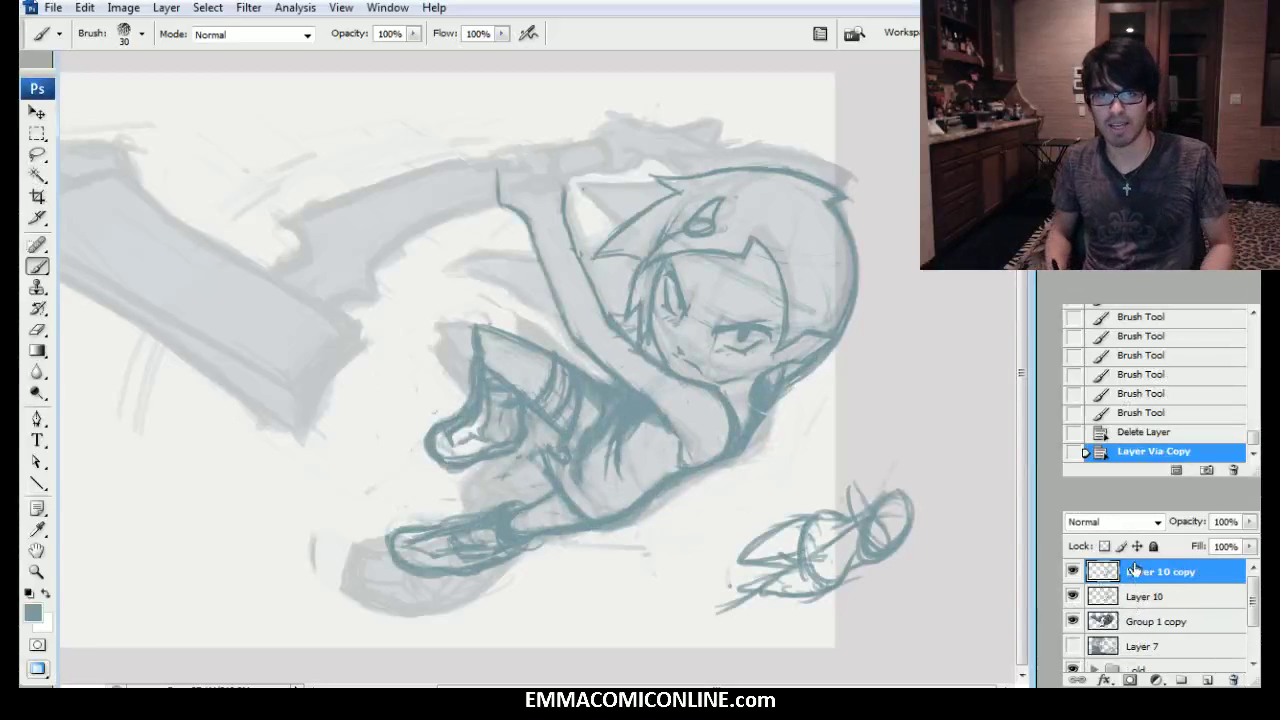
Lasso the head, raised arm and shoulder on the duplicate layer, shift them slightly away from the hips, and deselect.
key(l)
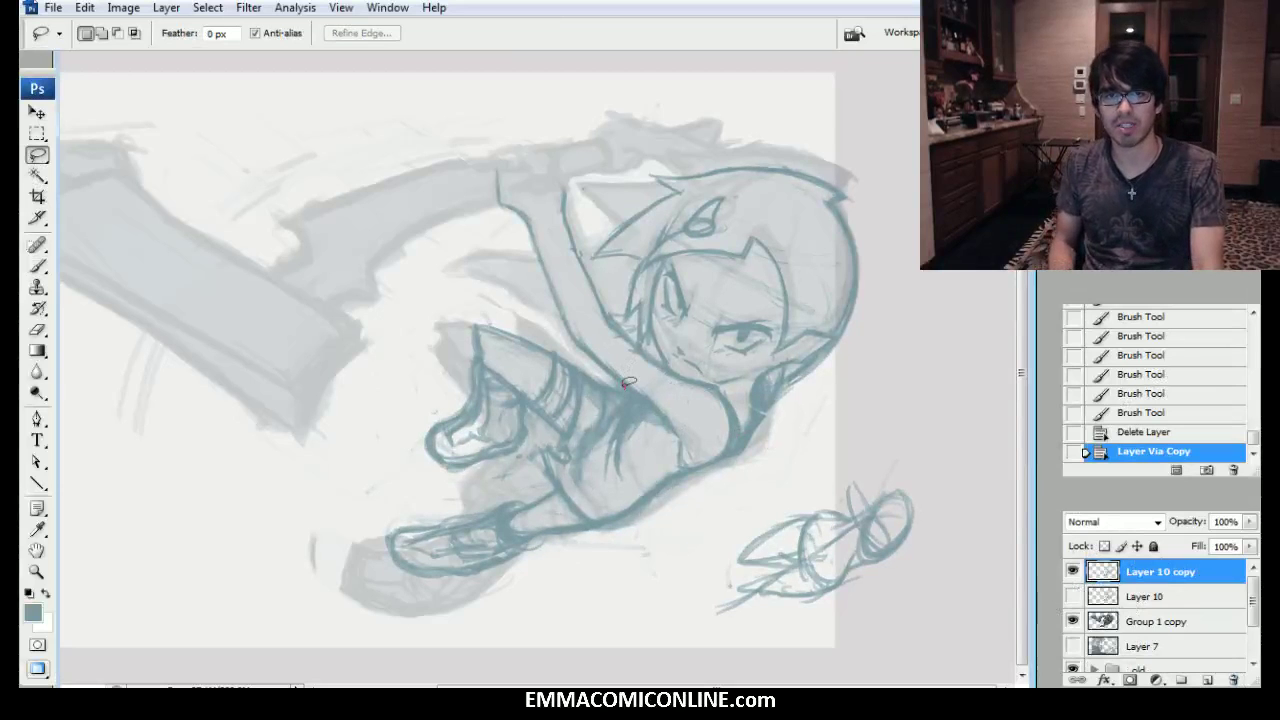
mouse_move(757, 460)
mouse_down()
mouse_move(900, 281)
mouse_move(815, 128)
mouse_move(600, 83)
mouse_move(465, 117)
mouse_up()
drag(522, 298, 605, 382)
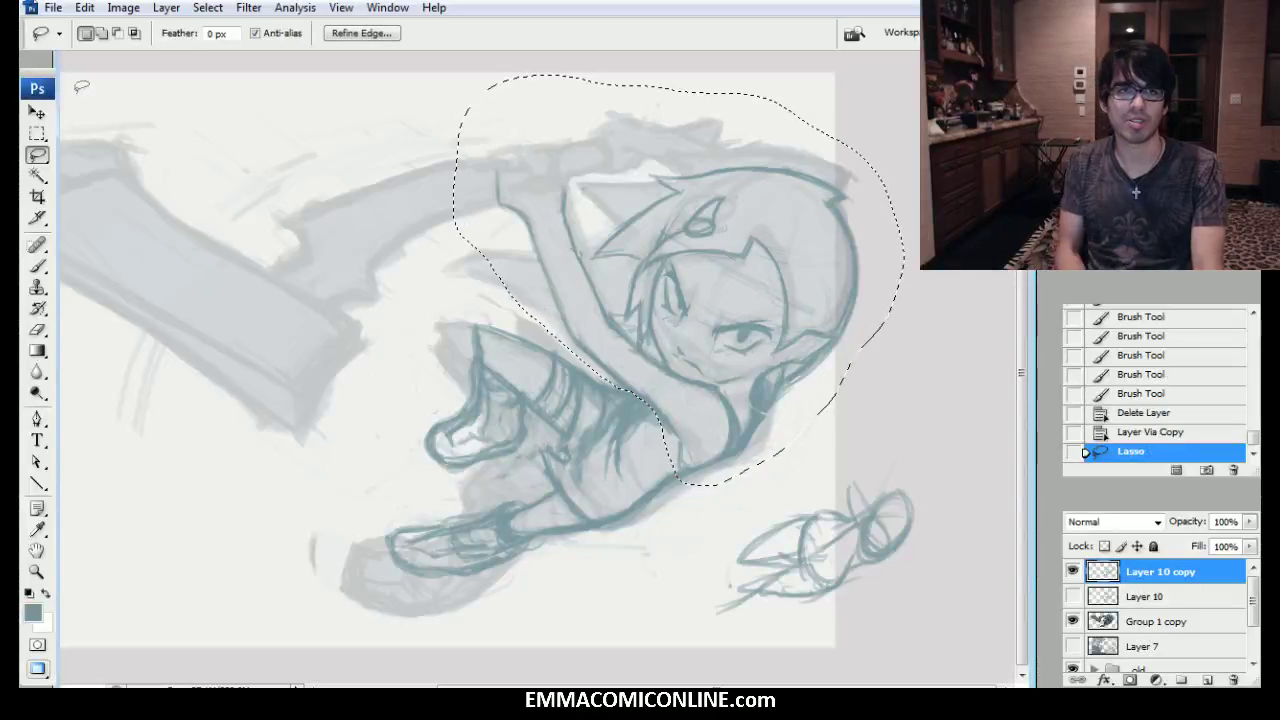
click(38, 114)
drag(790, 343, 806, 353)
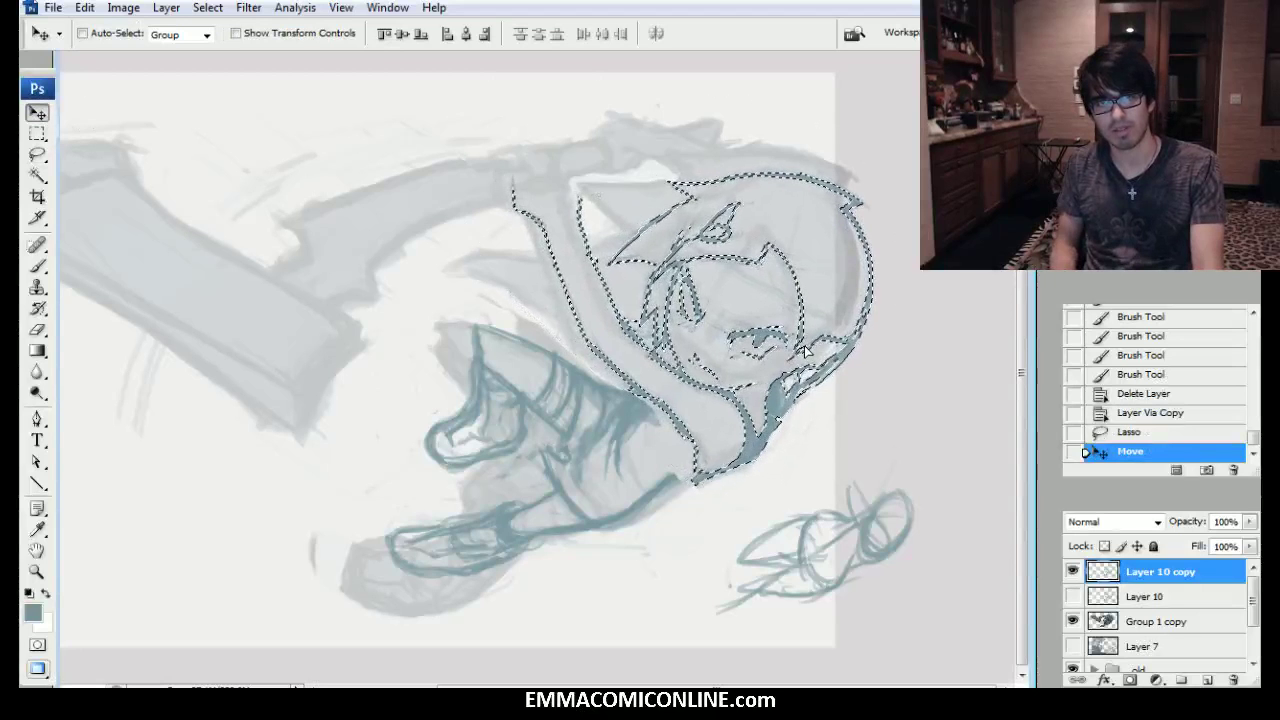
key(l)
key(ctrl+d)
Bridge the gap in the back outline between the moved shoulder and the waist with a size 35 brush.
key(b)
key(bracketright)
drag(744, 465, 724, 473)
drag(736, 468, 708, 479)
drag(728, 470, 700, 482)
mouse_move(705, 470)
mouse_down()
mouse_move(682, 486)
mouse_move(637, 485)
mouse_up()
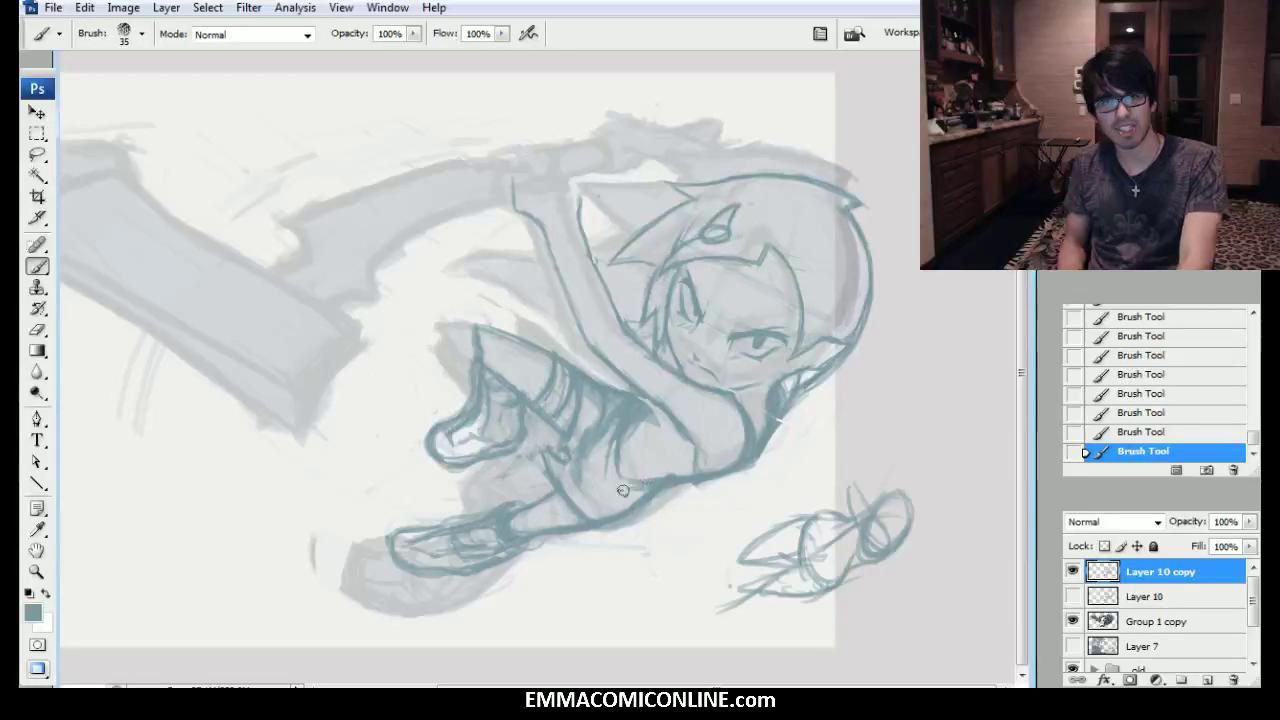
drag(633, 487, 656, 478)
mouse_move(640, 484)
mouse_down()
mouse_move(713, 445)
mouse_move(680, 479)
mouse_up()
drag(668, 481, 692, 478)
mouse_move(680, 480)
mouse_down()
mouse_move(741, 458)
mouse_move(704, 476)
mouse_up()
drag(692, 478, 710, 474)
Clean up the lower back and torso lines at brush size 45, and flip the canvas horizontally.
key(bracketright)
key(bracketright)
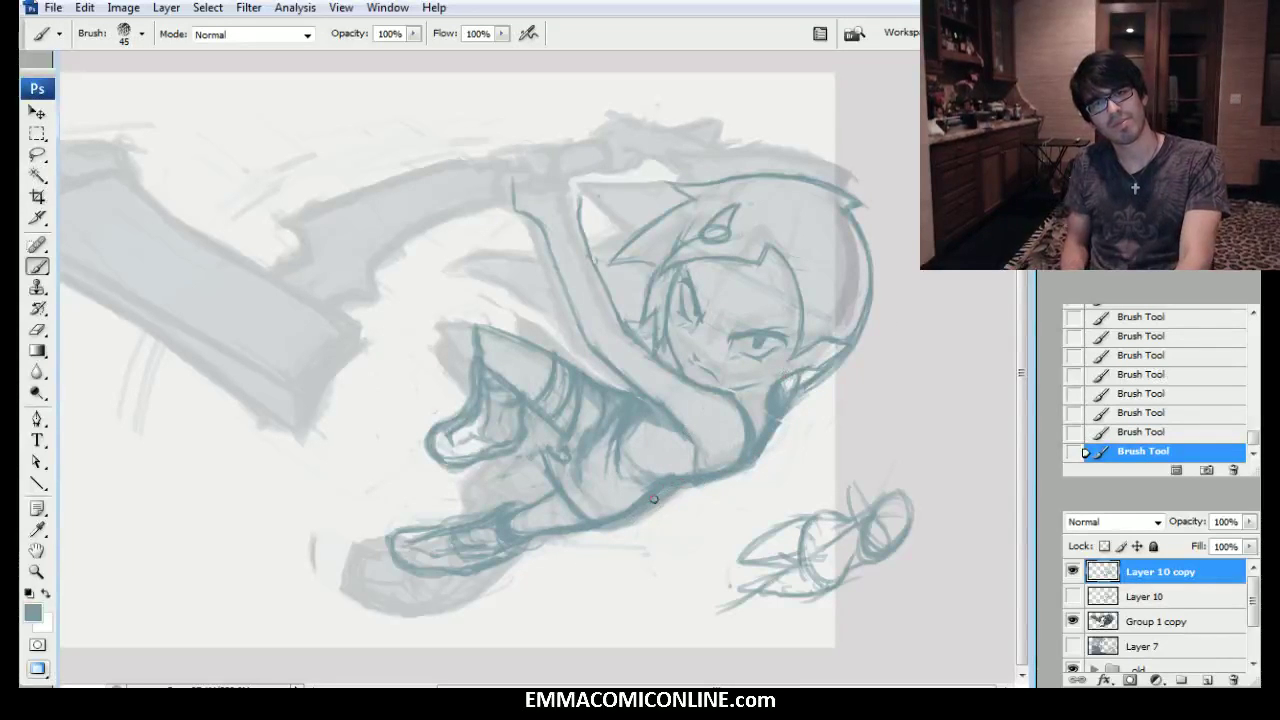
drag(628, 488, 655, 502)
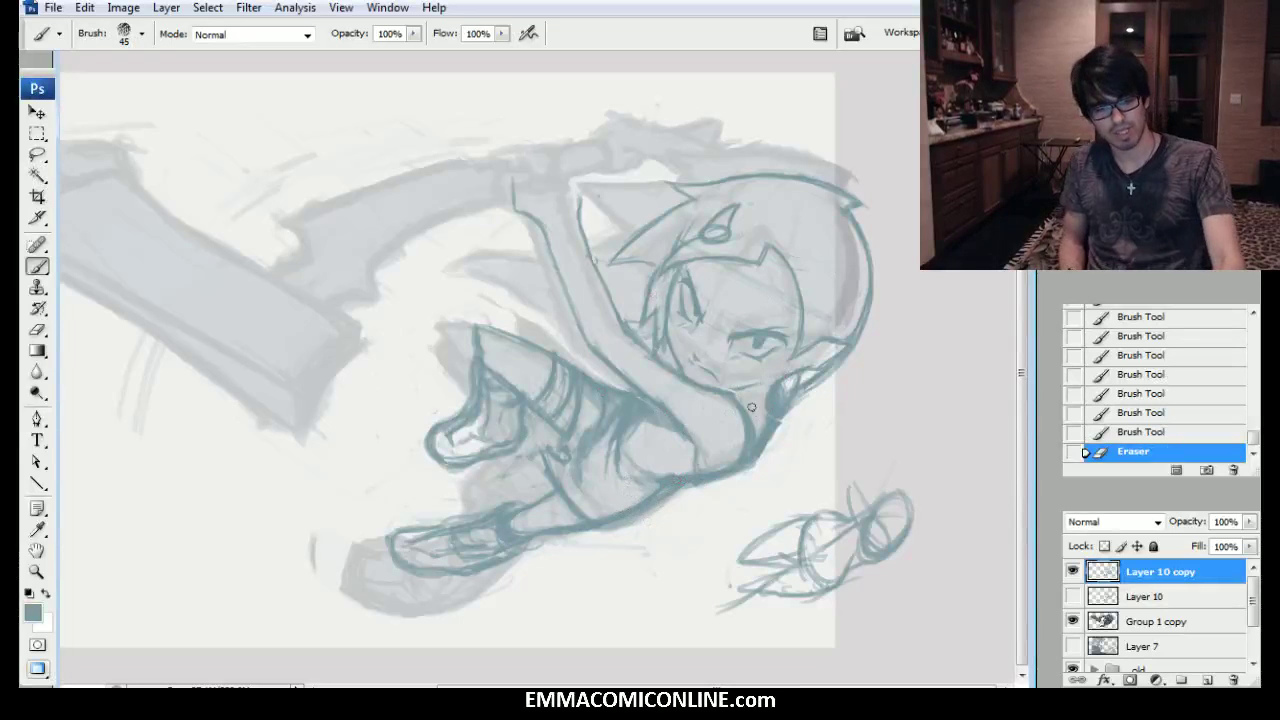
mouse_move(598, 448)
mouse_down()
mouse_move(656, 408)
mouse_move(682, 421)
mouse_move(593, 540)
mouse_up()
drag(642, 400, 663, 395)
key(ctrl+shift+h)
drag(450, 380, 654, 386)
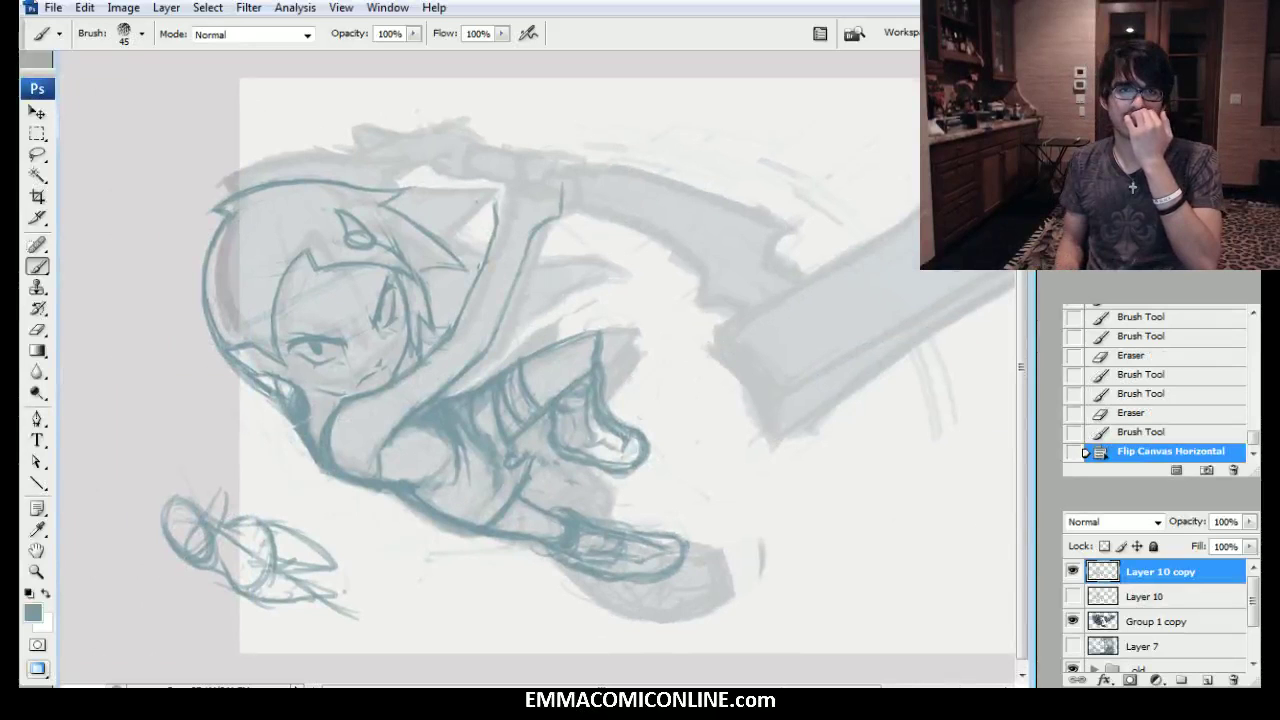
Lasso the legs and hips, move them slightly closer to the upper body, and deselect.
key(l)
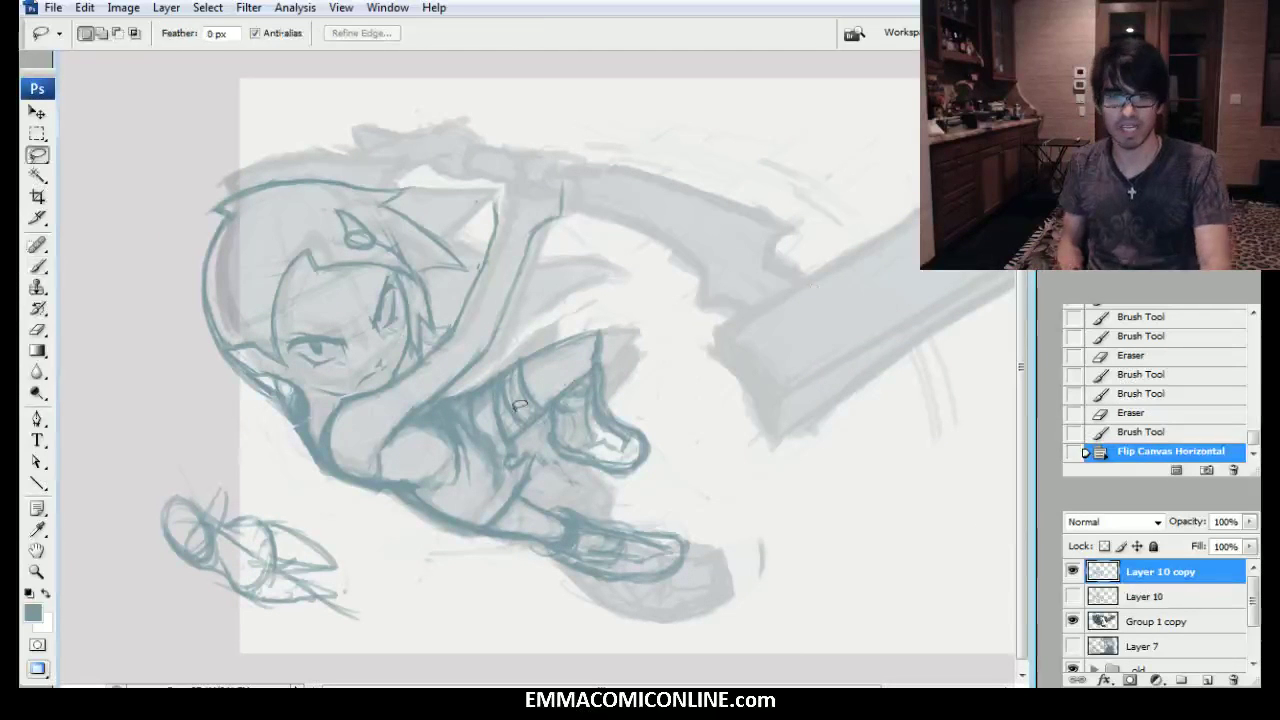
mouse_move(665, 323)
mouse_down()
mouse_move(655, 628)
mouse_move(462, 558)
mouse_move(537, 551)
mouse_move(541, 568)
mouse_up()
key(v)
key(l)
key(ctrl+d)
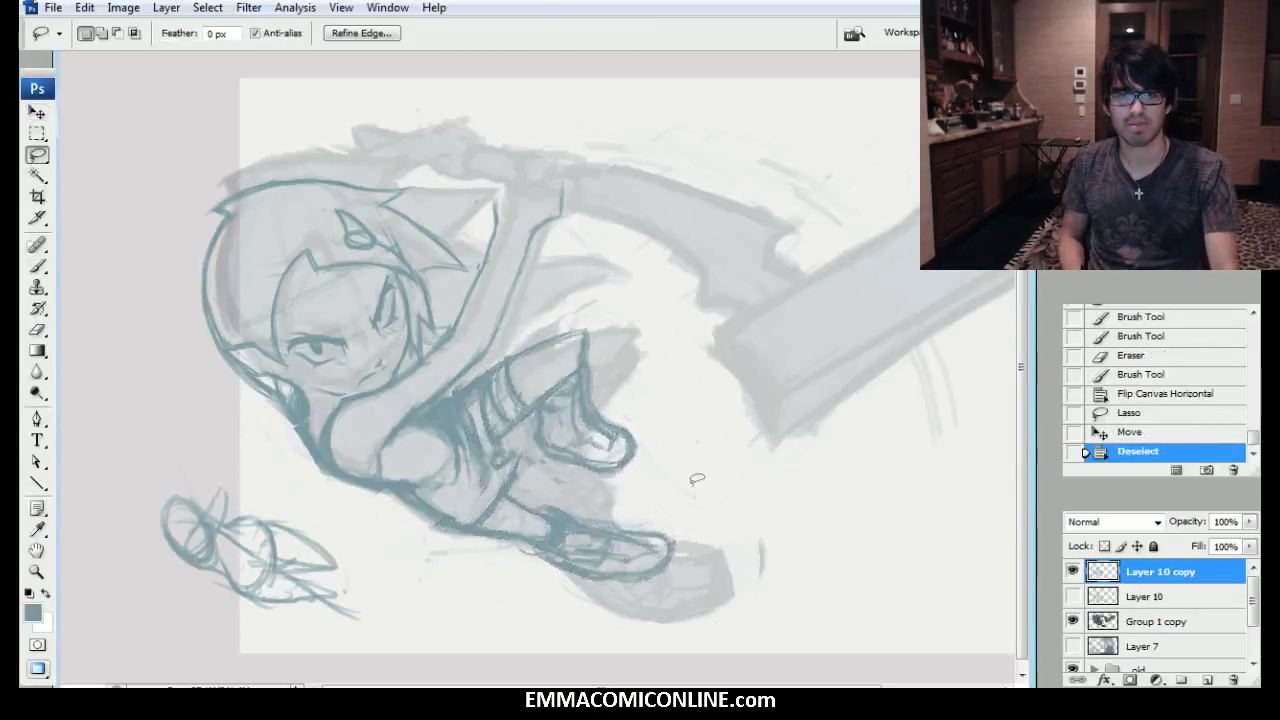
Touch up the dark shading beneath the arm and the wrist lines near the weapon handle with a size 40 brush.
key(b)
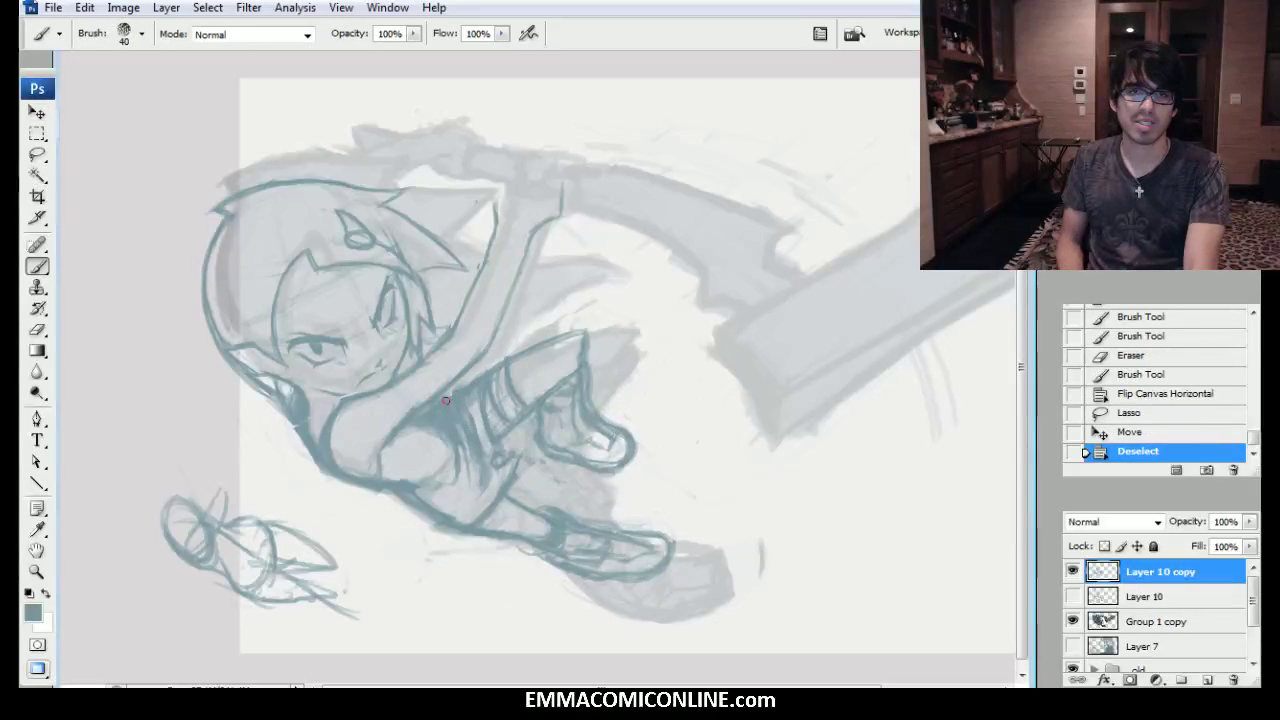
drag(433, 405, 446, 398)
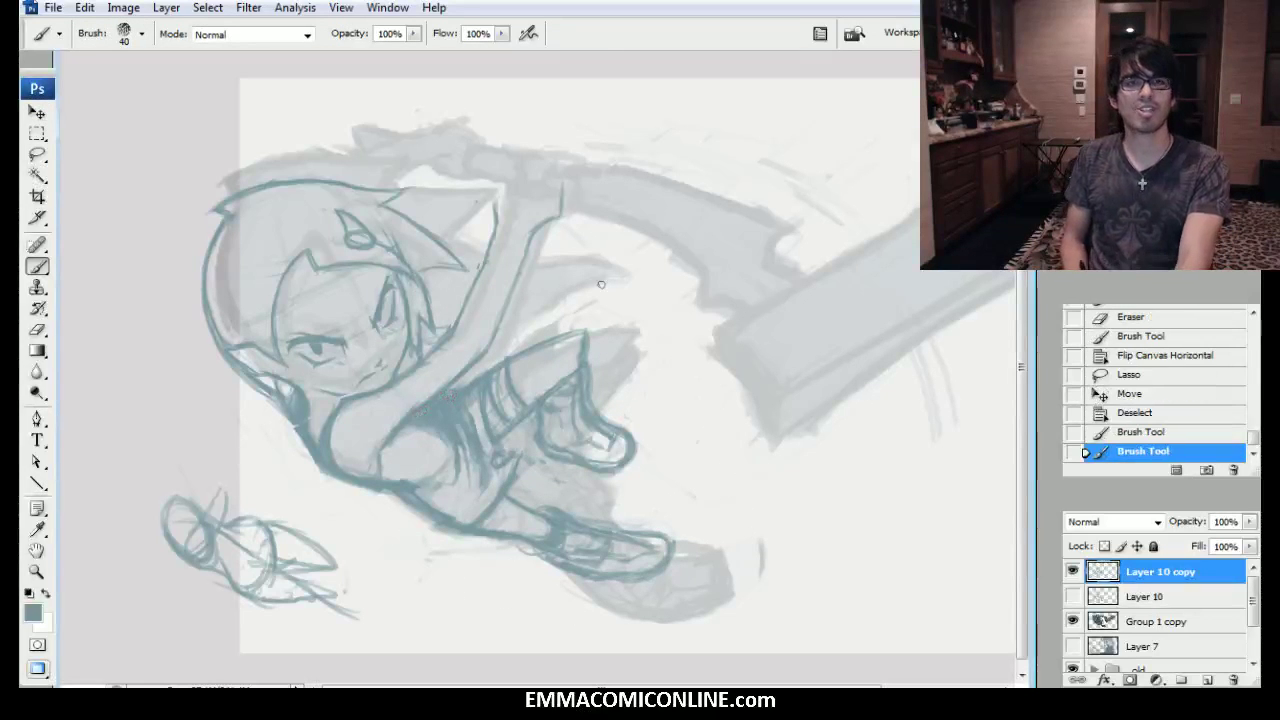
mouse_move(499, 188)
mouse_down()
mouse_move(498, 223)
mouse_move(499, 193)
mouse_move(561, 188)
mouse_up()
drag(497, 208, 499, 192)
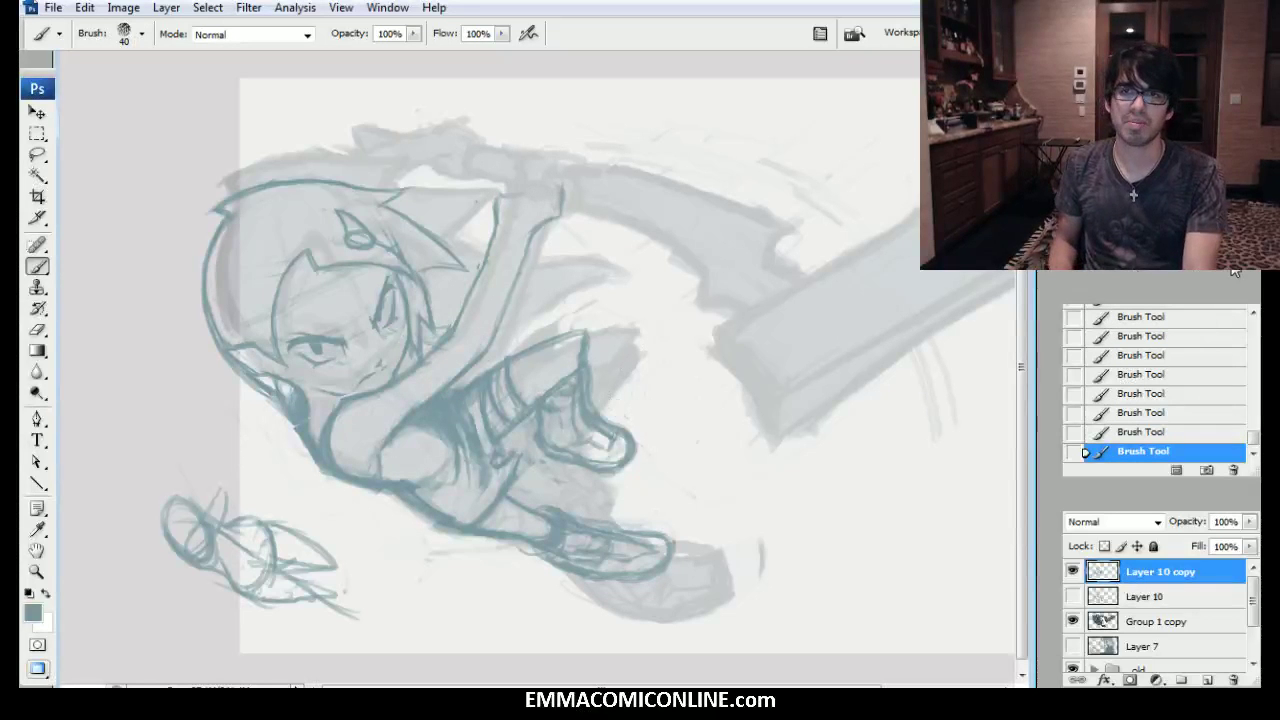
Erase the stray sketch lines around the eyes, across the forehead and beside the hair ornament.
key(ctrl+plus)
drag(667, 260, 987, 286)
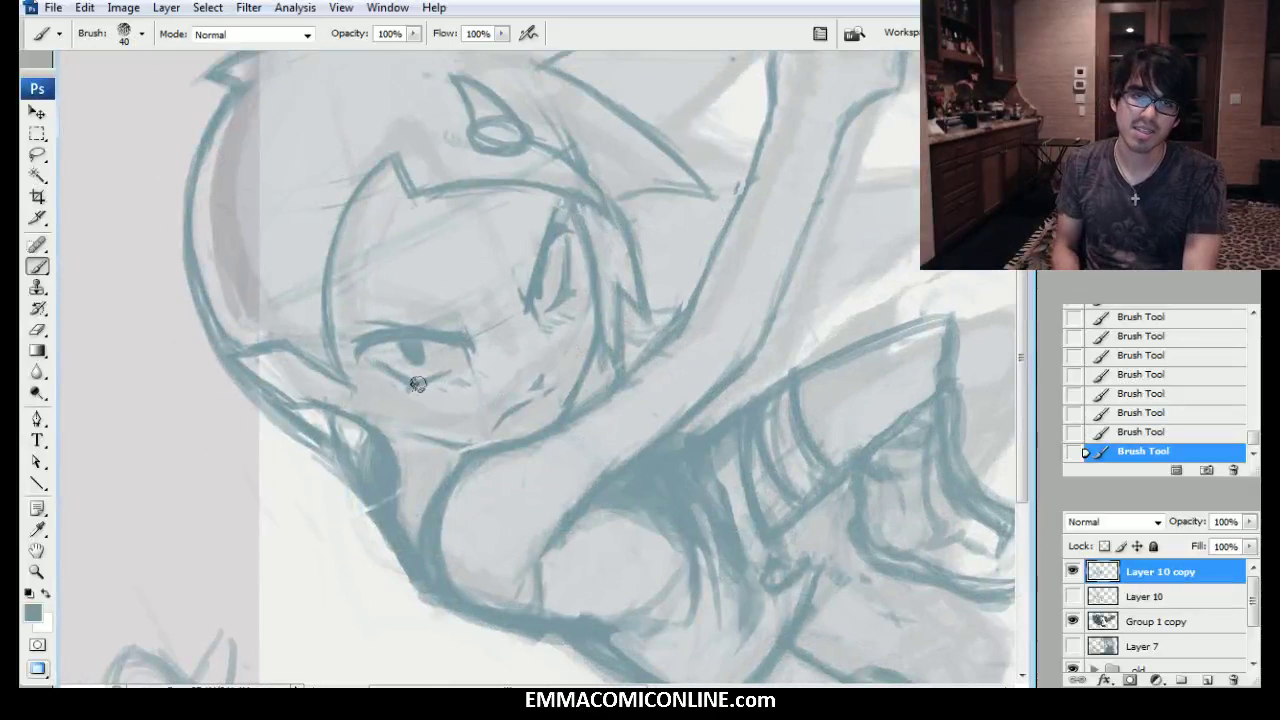
mouse_move(458, 370)
mouse_down()
mouse_move(478, 366)
mouse_move(486, 400)
mouse_move(462, 394)
mouse_move(467, 364)
mouse_up()
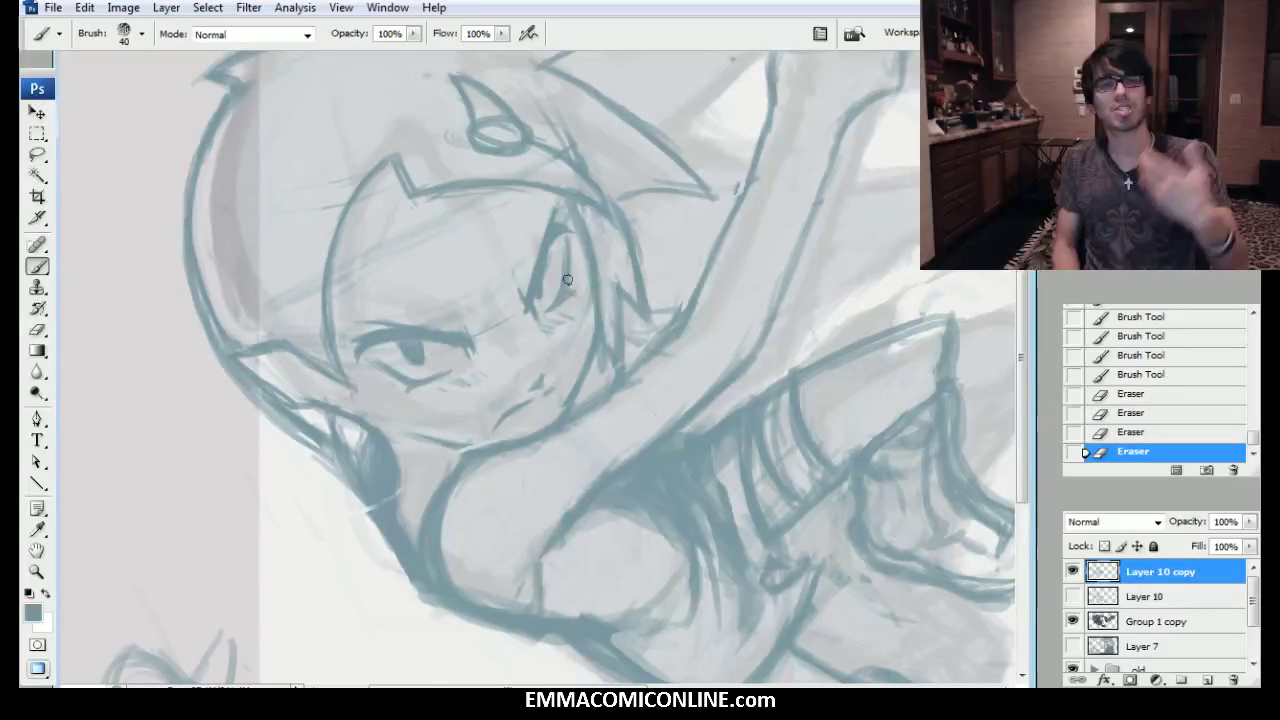
mouse_move(516, 270)
mouse_down()
mouse_move(436, 303)
mouse_move(477, 309)
mouse_up()
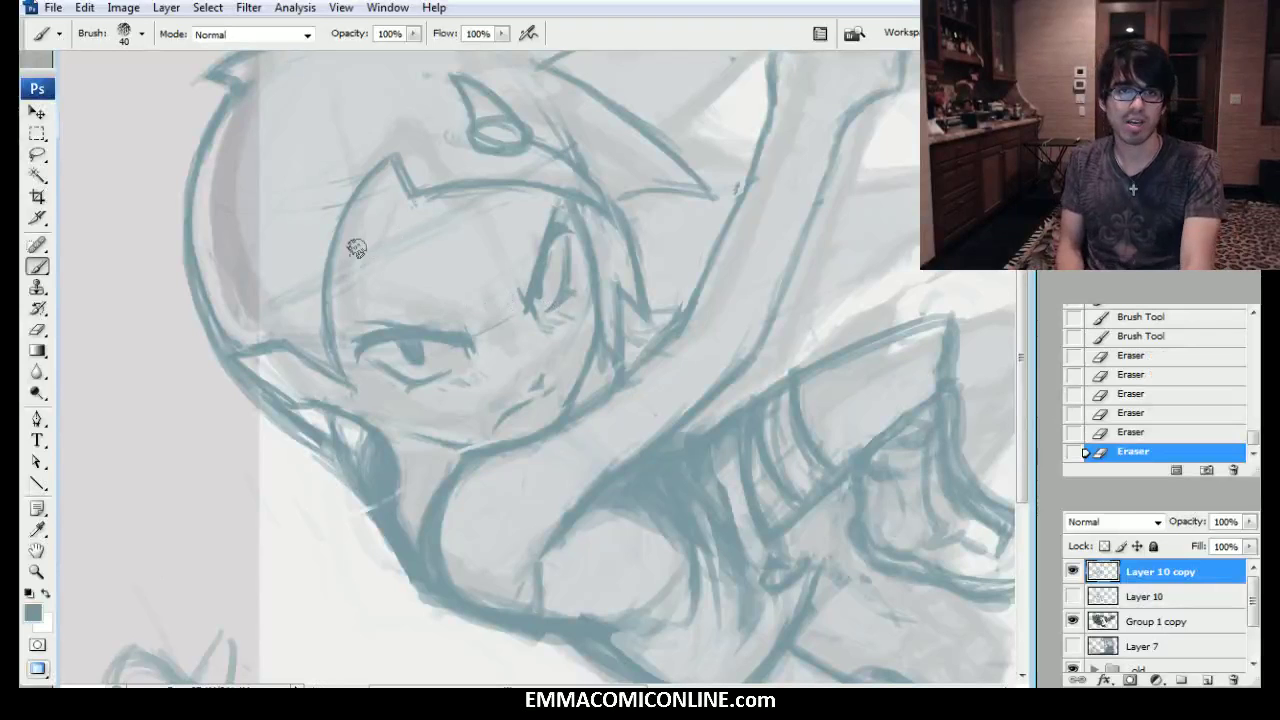
mouse_move(545, 155)
mouse_down()
mouse_move(521, 159)
mouse_move(558, 150)
mouse_up()
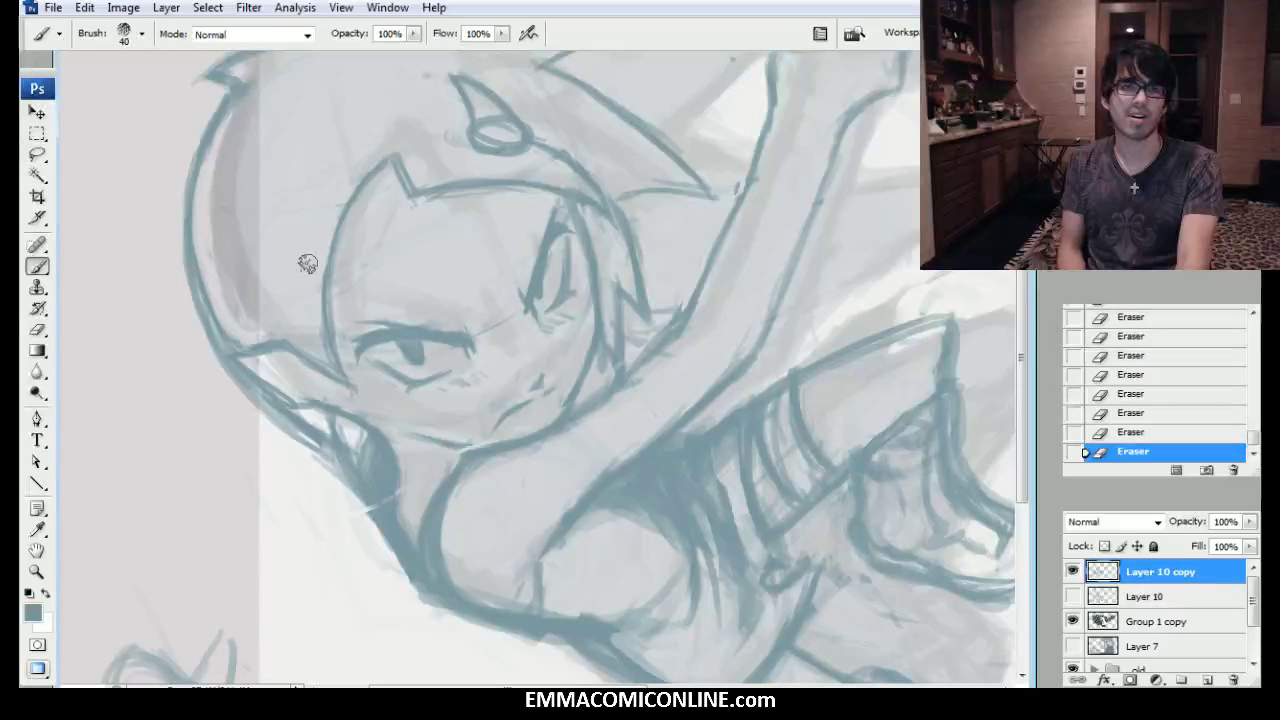
Strengthen the hairline framing the face at brush size 25 and the chin line at size 20.
drag(334, 366, 349, 386)
mouse_move(336, 368)
mouse_down()
mouse_move(325, 297)
mouse_move(345, 349)
mouse_move(329, 306)
mouse_move(392, 157)
mouse_up()
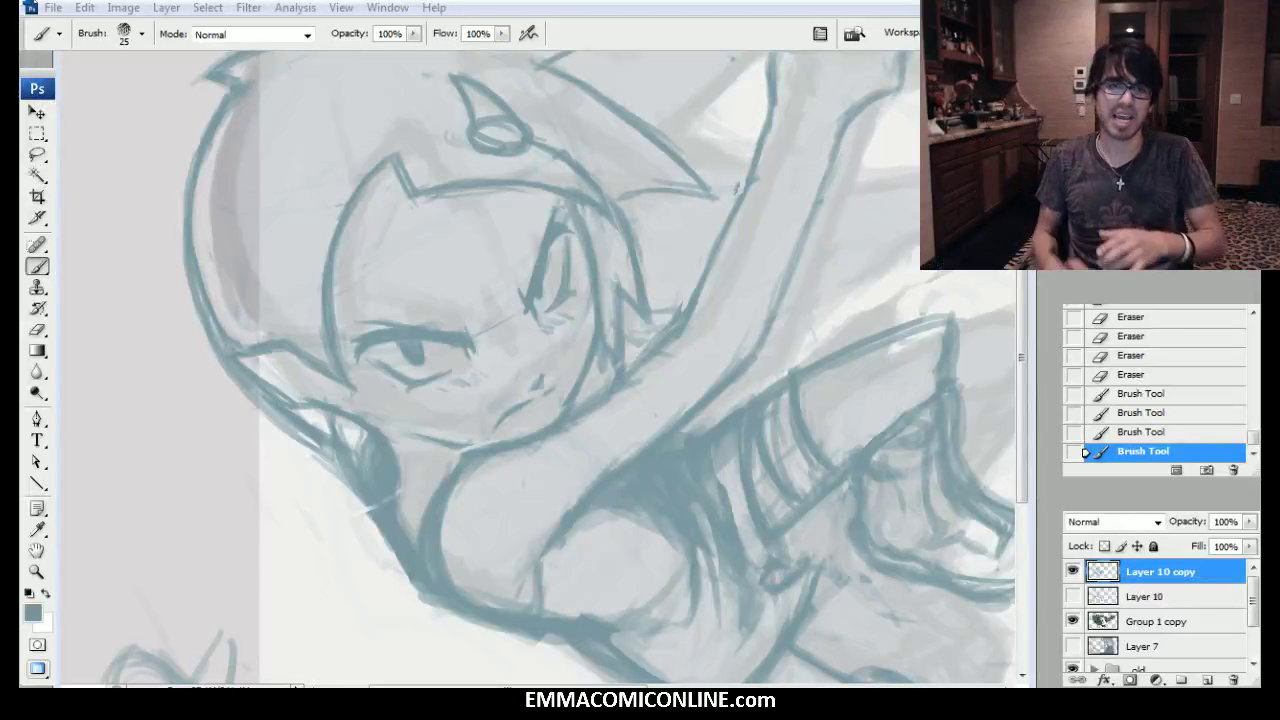
drag(462, 446, 490, 452)
drag(466, 447, 491, 453)
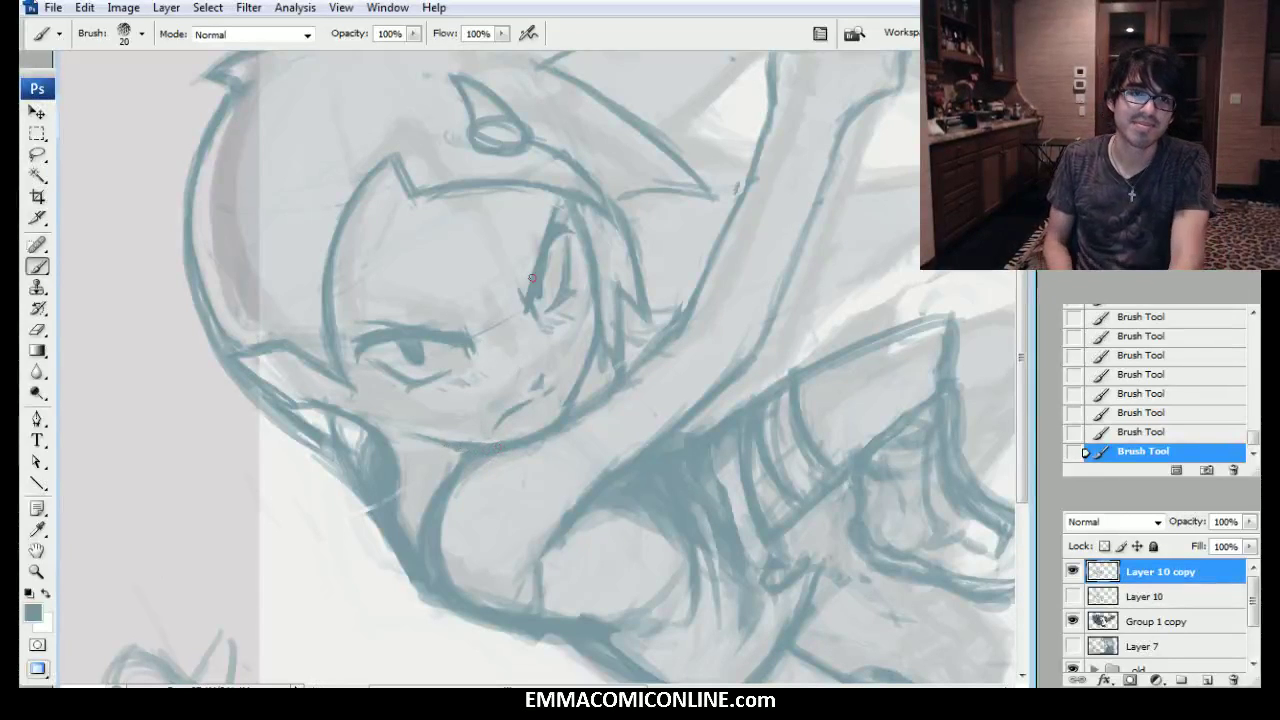
Erase the rough edges of the dark outline along the shoulder and back down to the waist.
drag(416, 600, 394, 531)
drag(440, 622, 371, 517)
drag(422, 593, 362, 514)
click(406, 585)
mouse_move(479, 481)
mouse_down()
mouse_move(359, 253)
mouse_move(443, 388)
mouse_up()
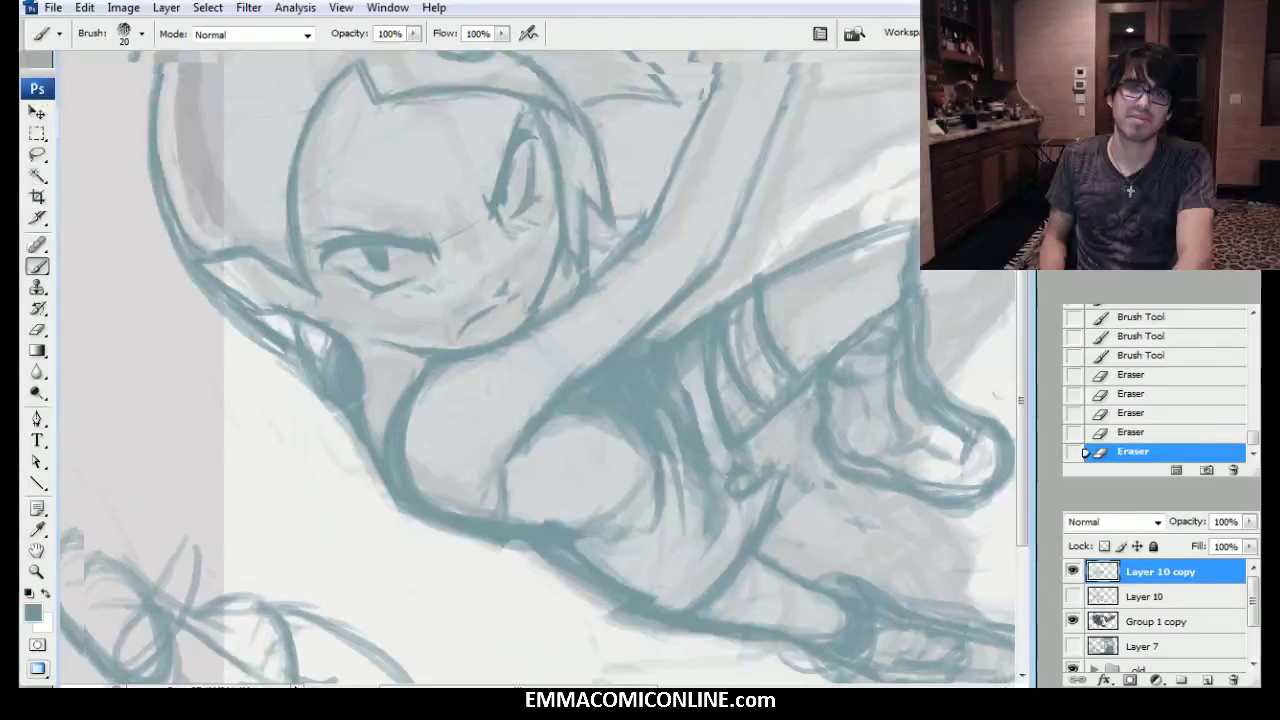
mouse_move(507, 516)
mouse_down()
mouse_move(597, 520)
mouse_move(600, 531)
mouse_move(631, 520)
mouse_move(616, 535)
mouse_up()
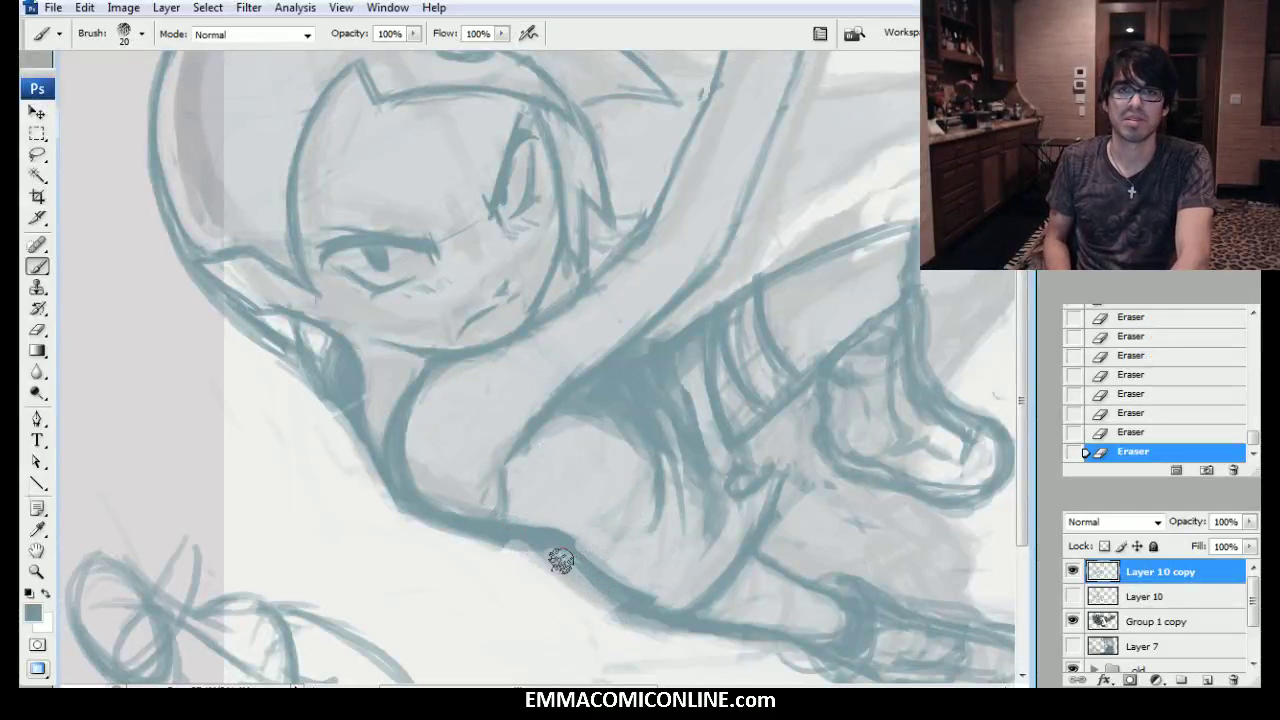
Redraw the lower back outline and add a curved line under the chest with a size 15 to 20 brush.
drag(468, 511, 540, 526)
drag(500, 520, 570, 530)
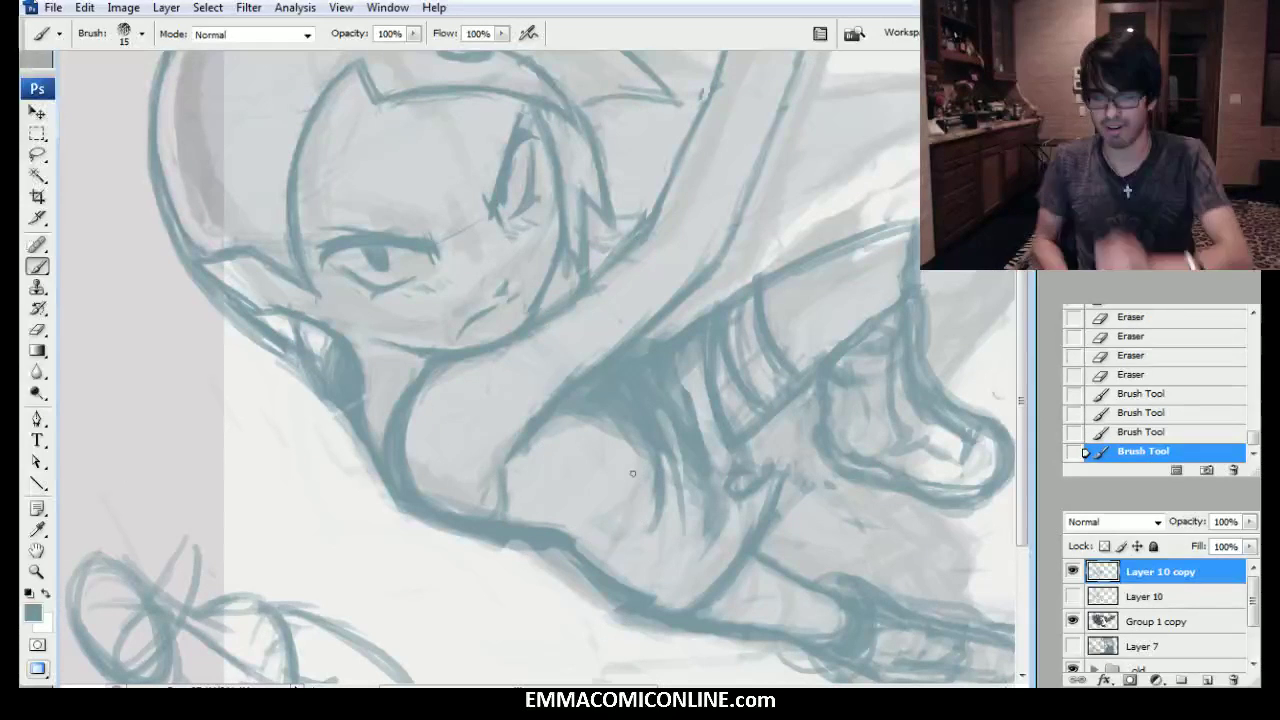
drag(524, 522, 616, 498)
mouse_move(554, 525)
mouse_down()
mouse_move(629, 488)
mouse_move(533, 542)
mouse_move(603, 504)
mouse_move(599, 516)
mouse_move(559, 517)
mouse_move(600, 516)
mouse_move(540, 525)
mouse_move(600, 519)
mouse_up()
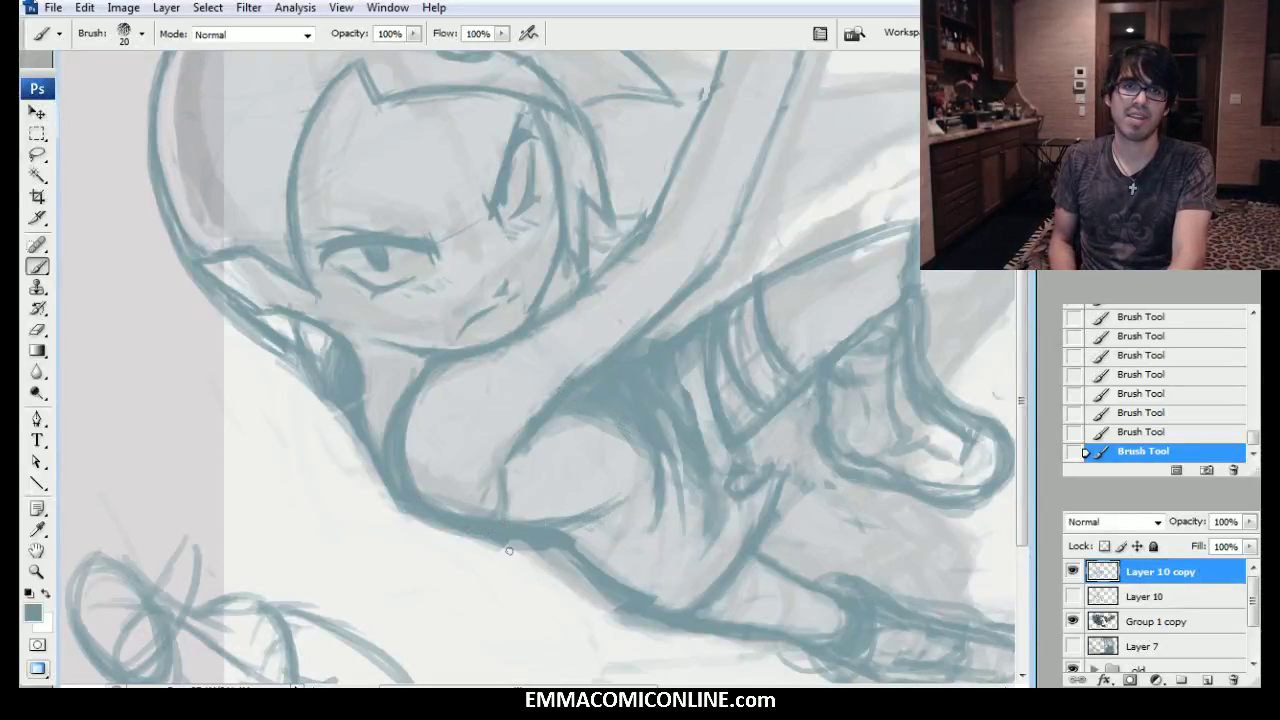
Rework the chest contour and the shirt folds beneath the raised arm with short size 20 brush strokes.
mouse_move(623, 449)
mouse_down()
mouse_move(551, 434)
mouse_move(655, 402)
mouse_move(632, 410)
mouse_up()
drag(600, 385, 640, 400)
drag(610, 375, 645, 392)
drag(530, 342, 568, 372)
drag(506, 373, 548, 394)
drag(640, 395, 662, 440)
drag(655, 415, 681, 470)
drag(590, 404, 632, 427)
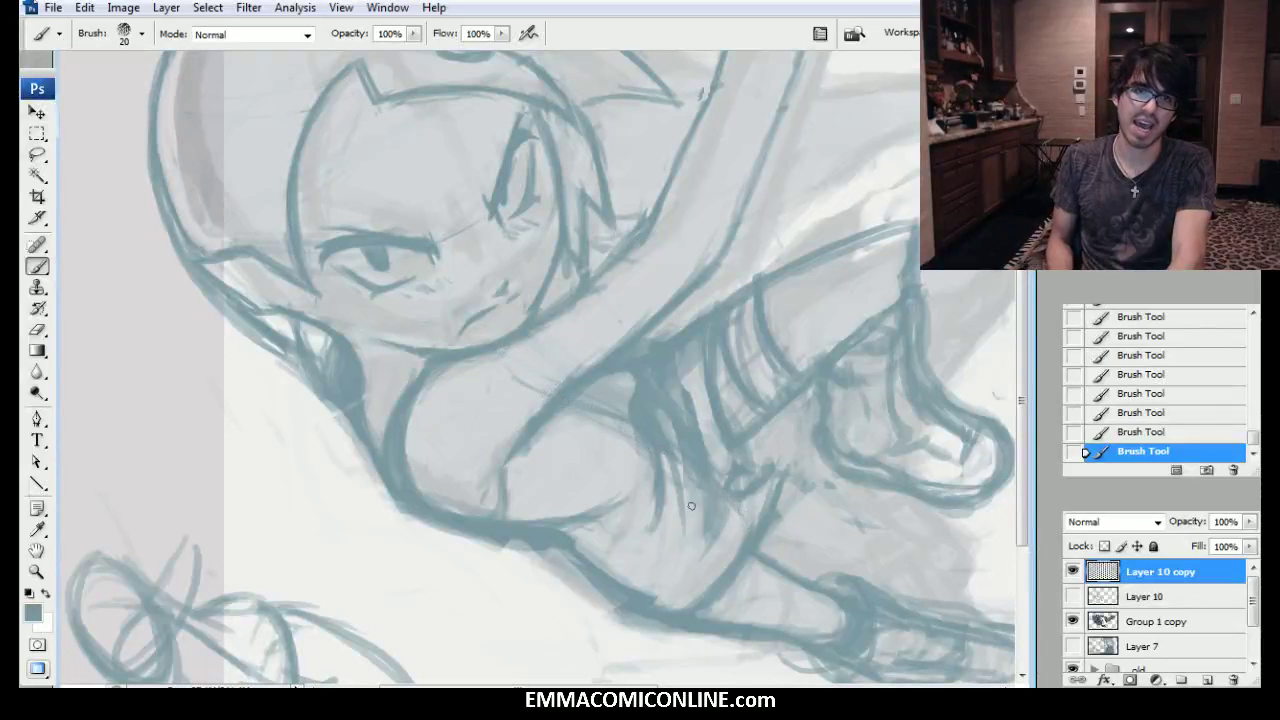
Try to reshape the waist and lower back outline by erasing its excess and redrawing the torso lines.
drag(598, 561, 668, 592)
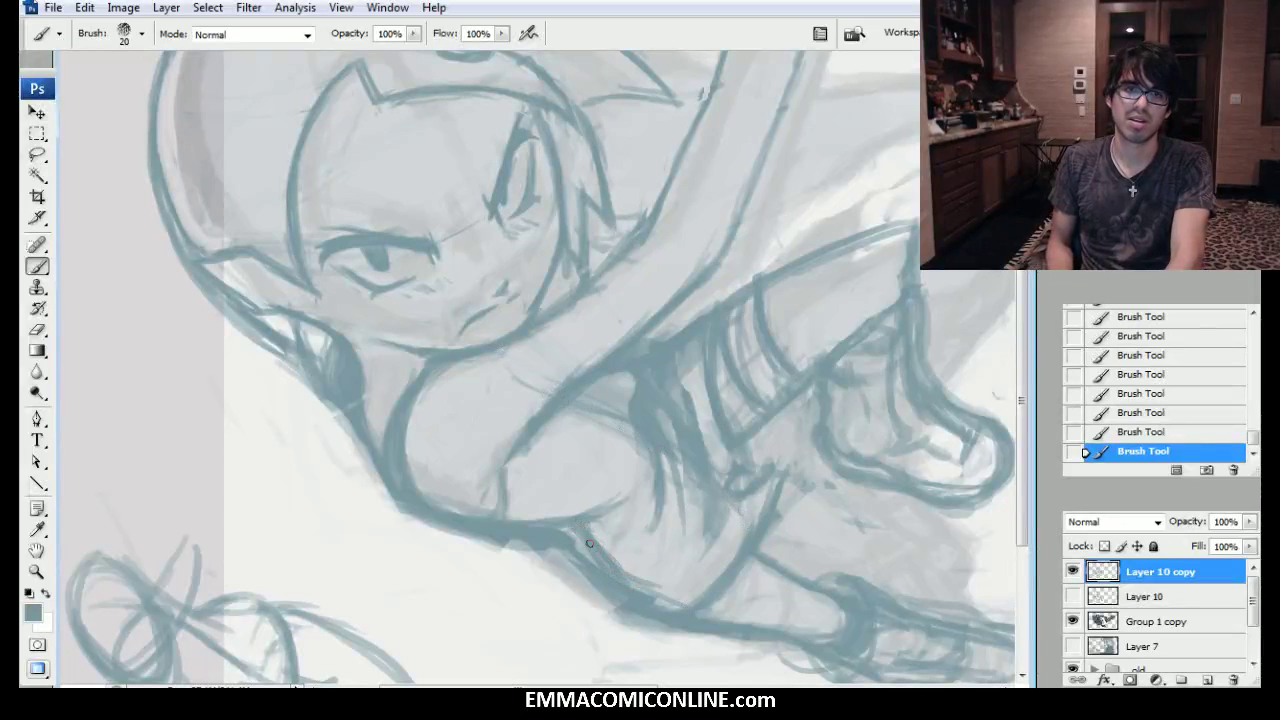
mouse_move(610, 600)
mouse_down()
mouse_move(534, 549)
mouse_move(560, 543)
mouse_move(512, 560)
mouse_up()
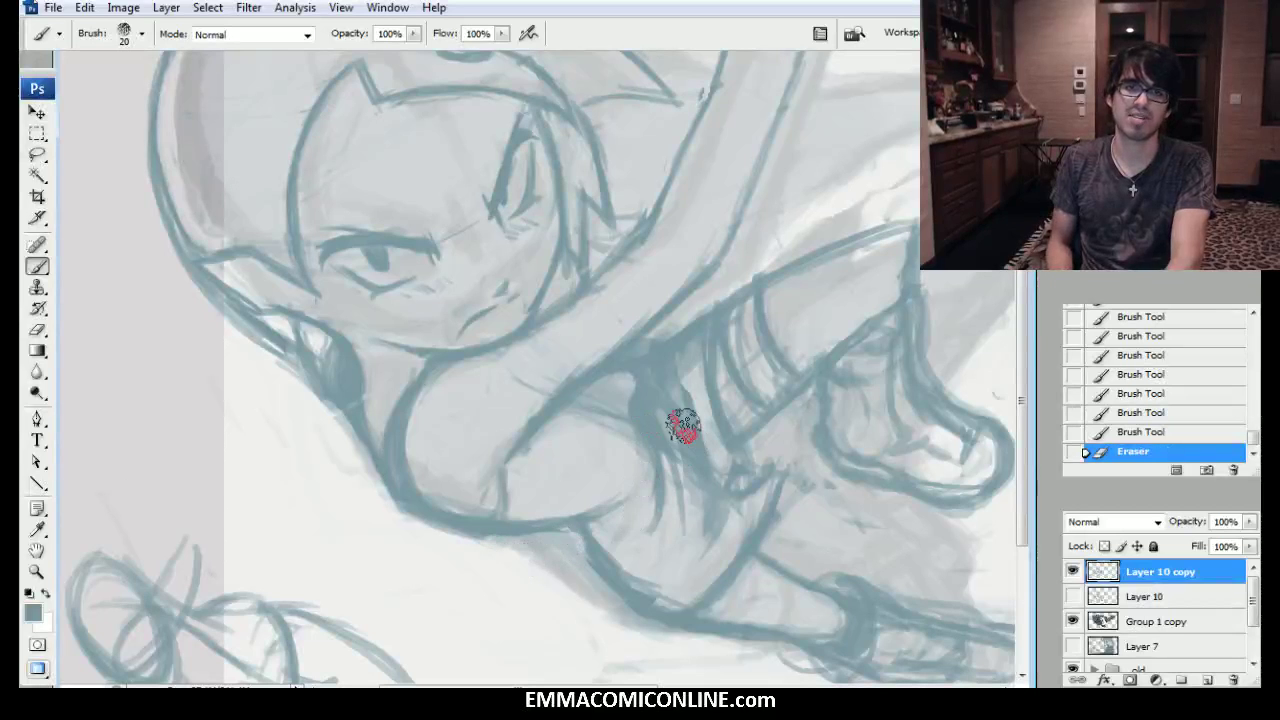
drag(637, 433, 637, 395)
drag(606, 566, 633, 556)
drag(566, 532, 586, 556)
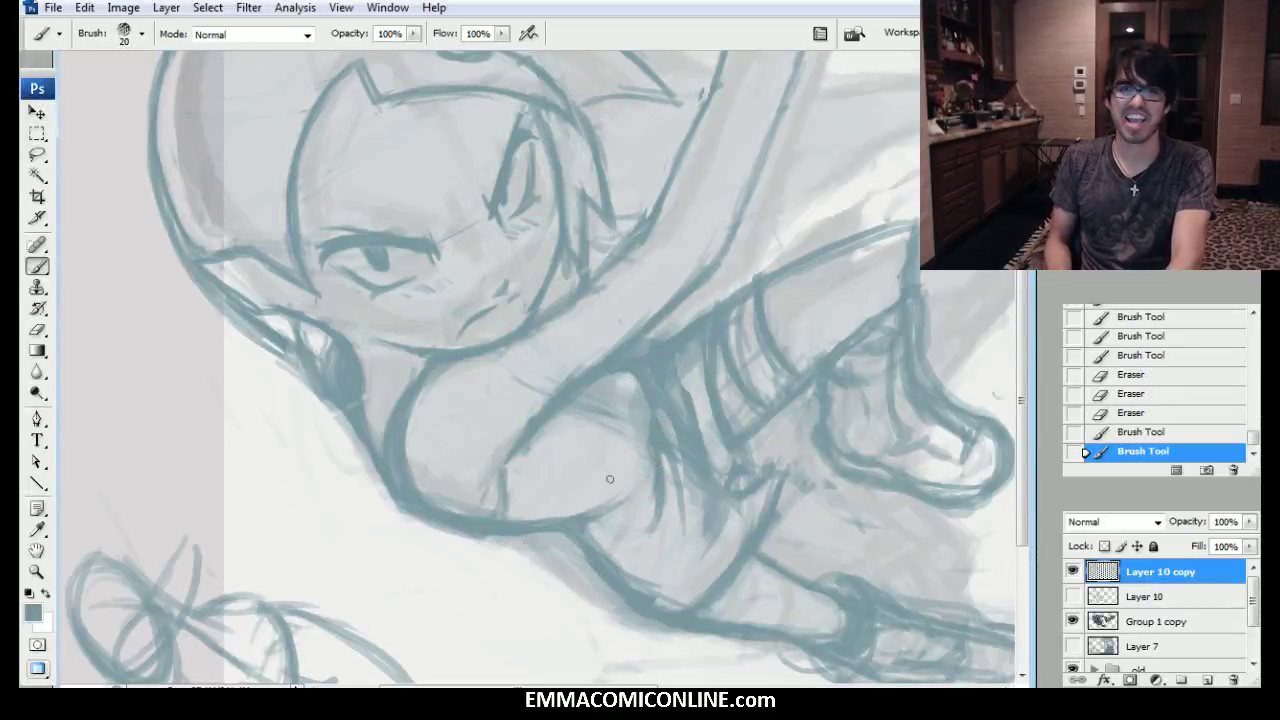
Revert the latest torso and waist strokes to an earlier brush state in the history.
key(ctrl+minus)
key(ctrl+minus)
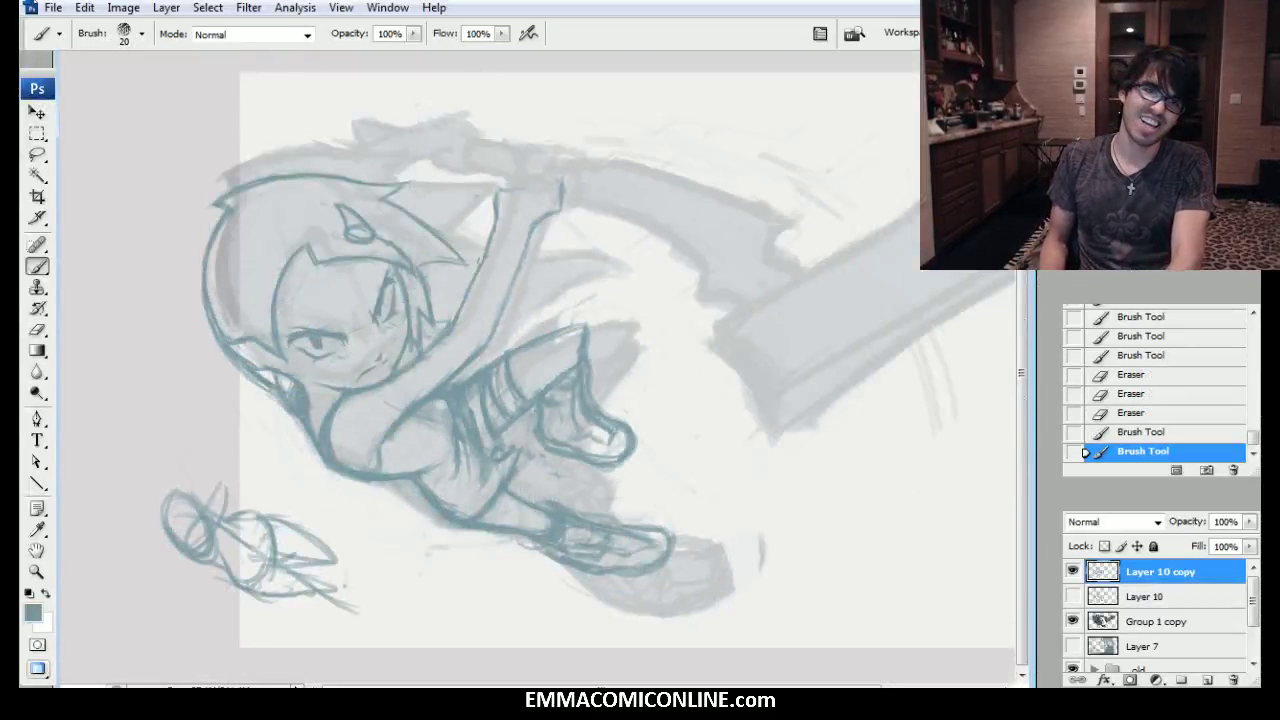
key(ctrl+plus)
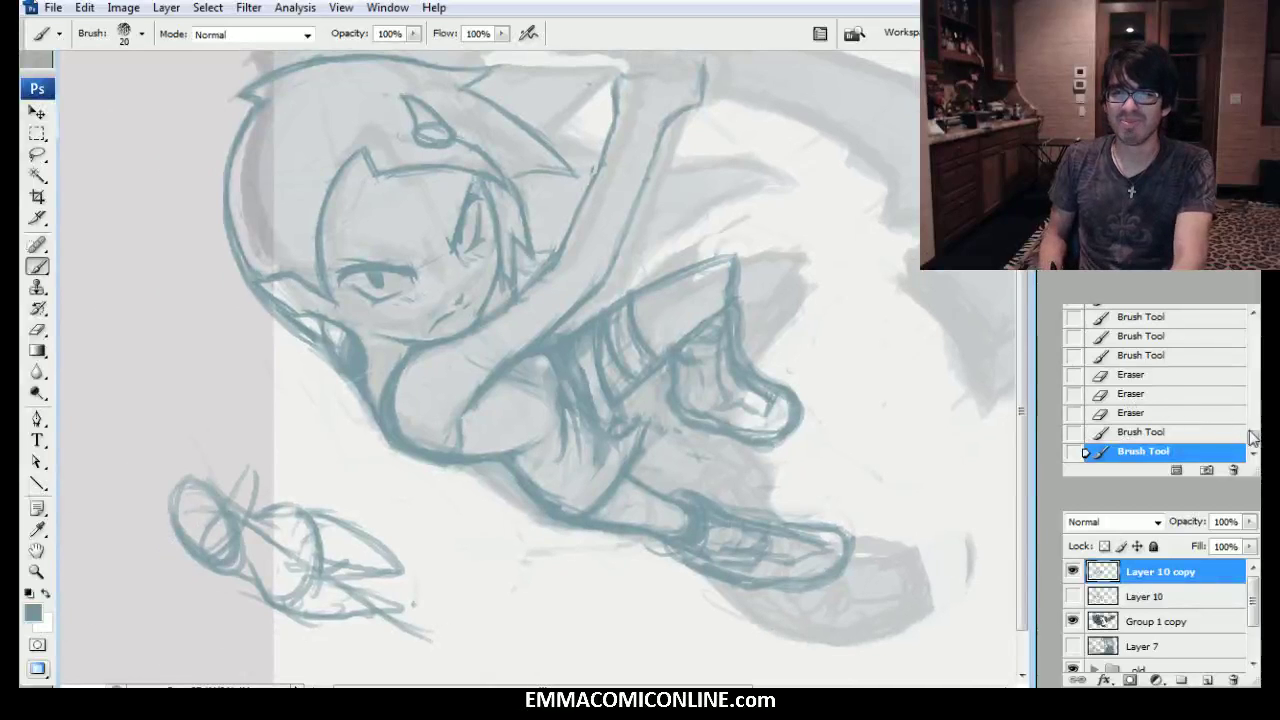
scroll(1227, 371, up, 3)
click(1196, 361)
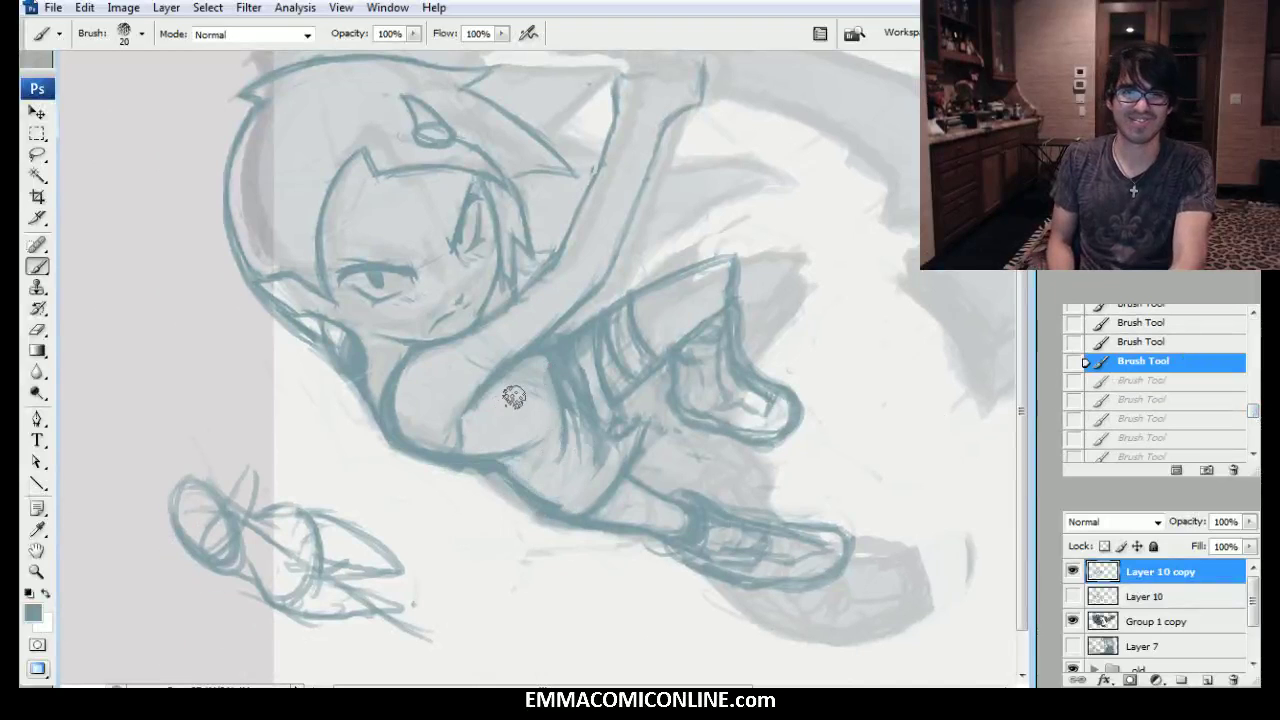
key(ctrl+z)
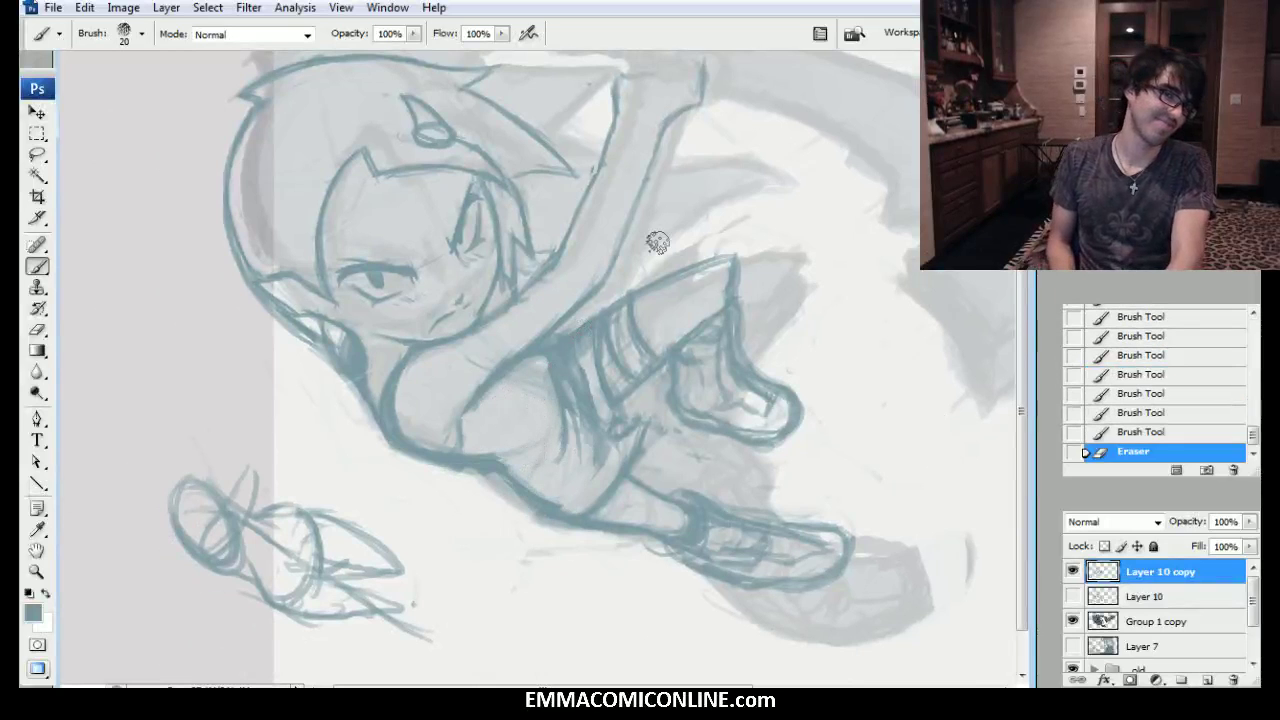
Erase the excess lines around the waist and under the chest, and redraw the upper chest contour with a size 30 brush.
mouse_move(510, 480)
mouse_down()
mouse_move(467, 461)
mouse_move(505, 483)
mouse_move(492, 543)
mouse_move(434, 425)
mouse_move(505, 465)
mouse_up()
drag(496, 462, 548, 432)
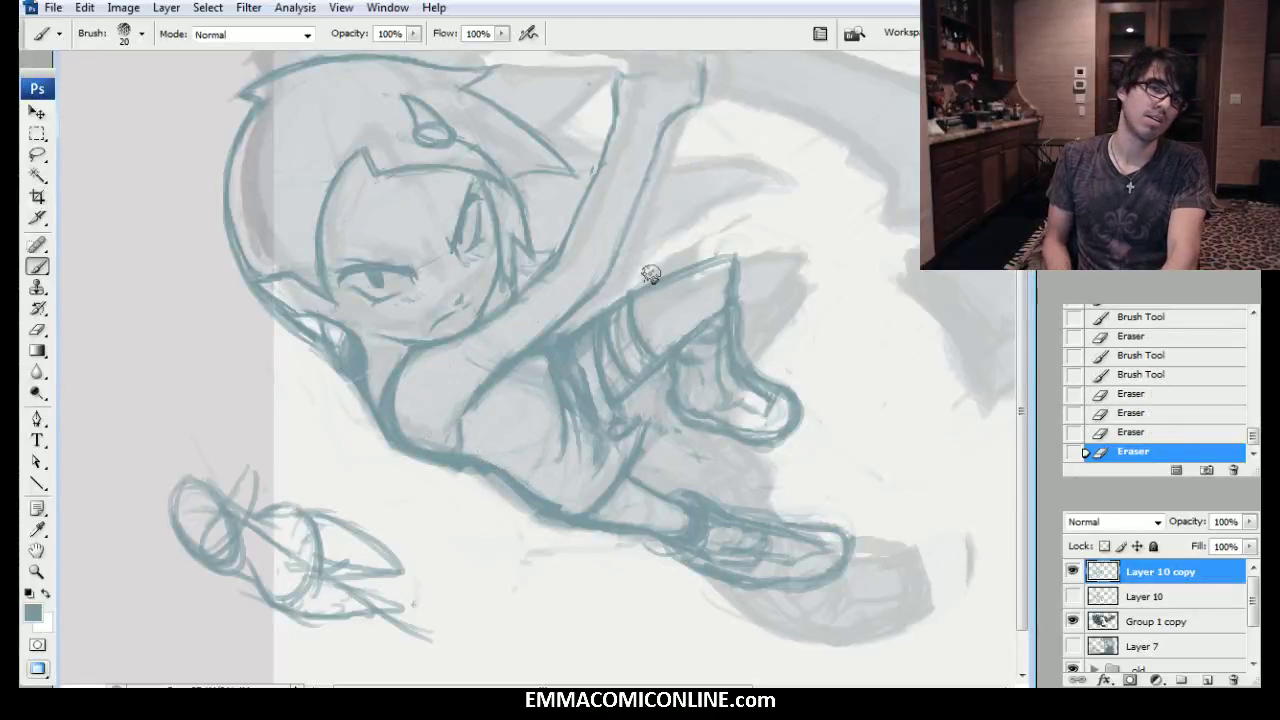
key(])
drag(540, 363, 557, 374)
drag(530, 360, 550, 370)
drag(520, 357, 548, 369)
mouse_move(516, 357)
mouse_down()
mouse_move(545, 367)
mouse_move(563, 403)
mouse_move(566, 505)
mouse_up()
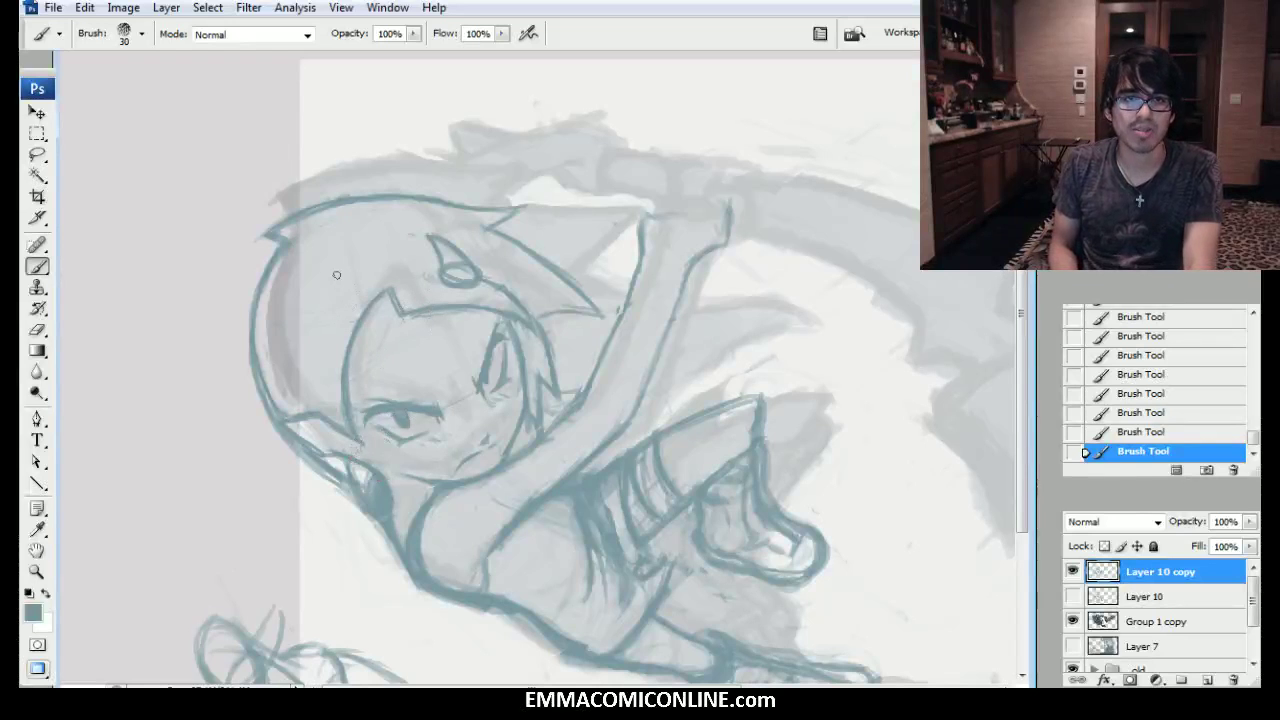
Sketch a guide line for the second arm from the hair up toward the weapon handle.
drag(434, 198, 505, 157)
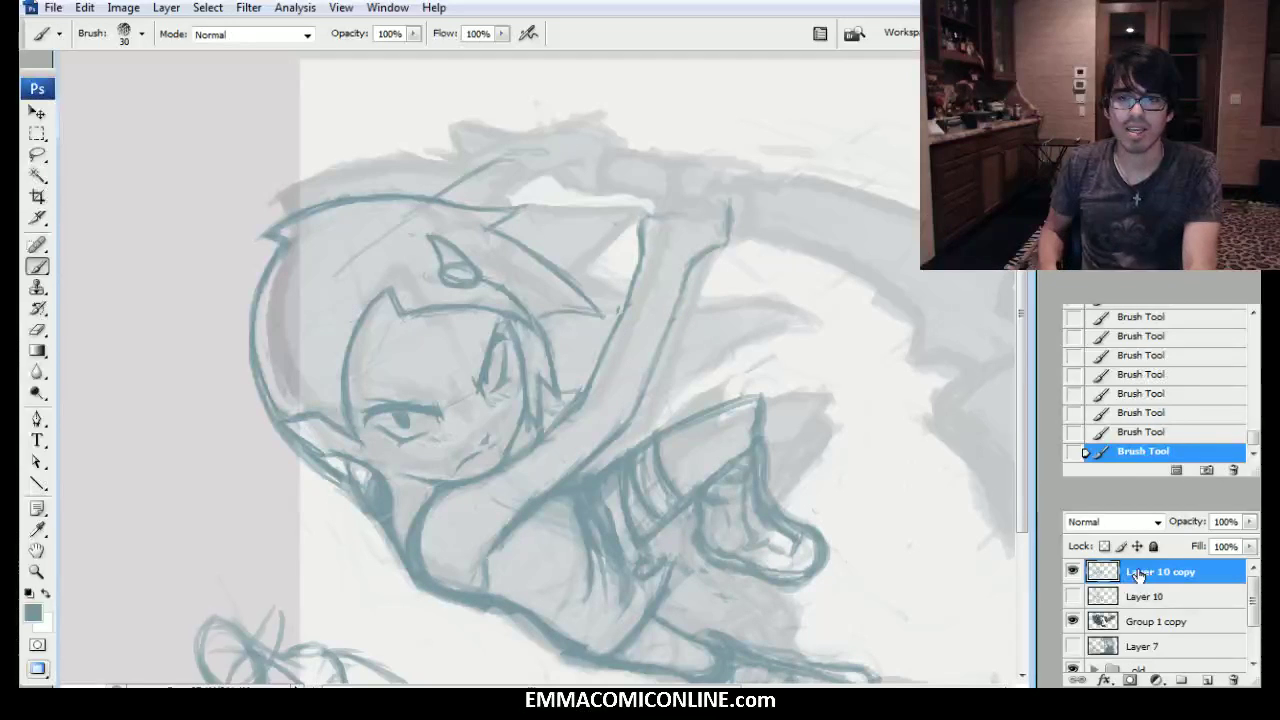
On the Group 1 copy layer, lasso the large weapon and its handle, shift it slightly down and left, and deselect.
click(1137, 621)
click(1131, 268)
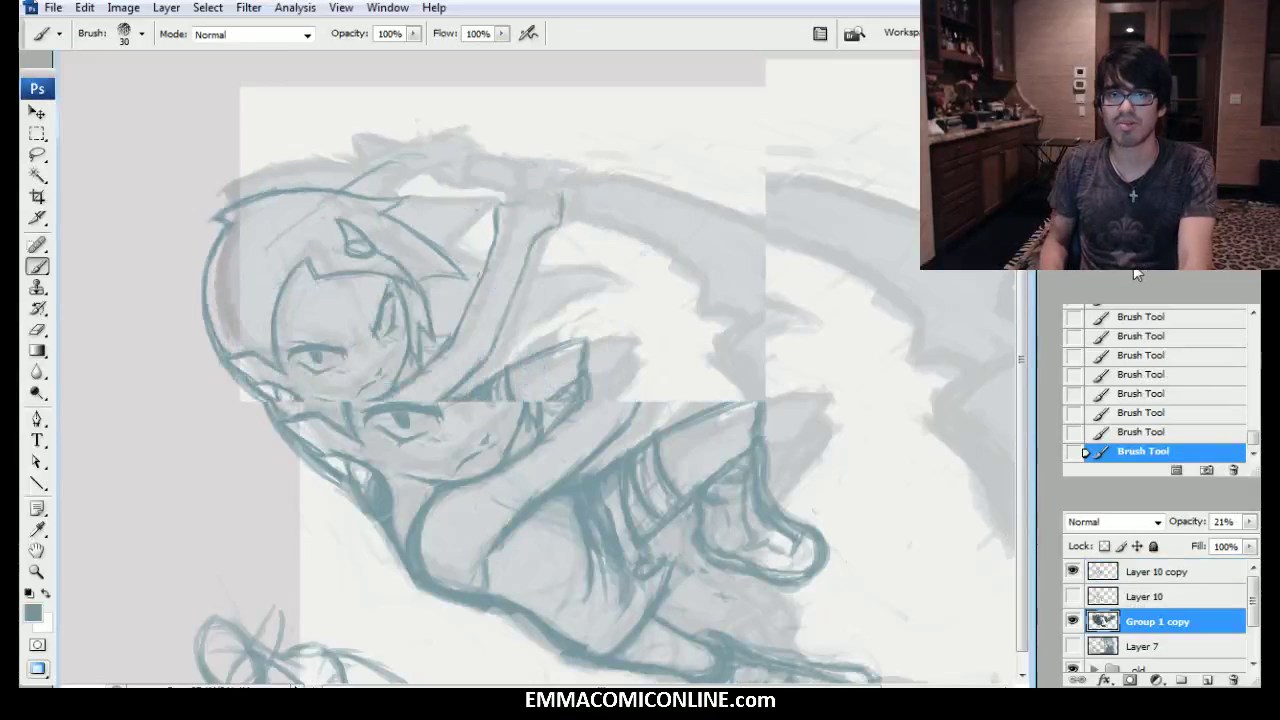
drag(1130, 200, 1138, 203)
key(l)
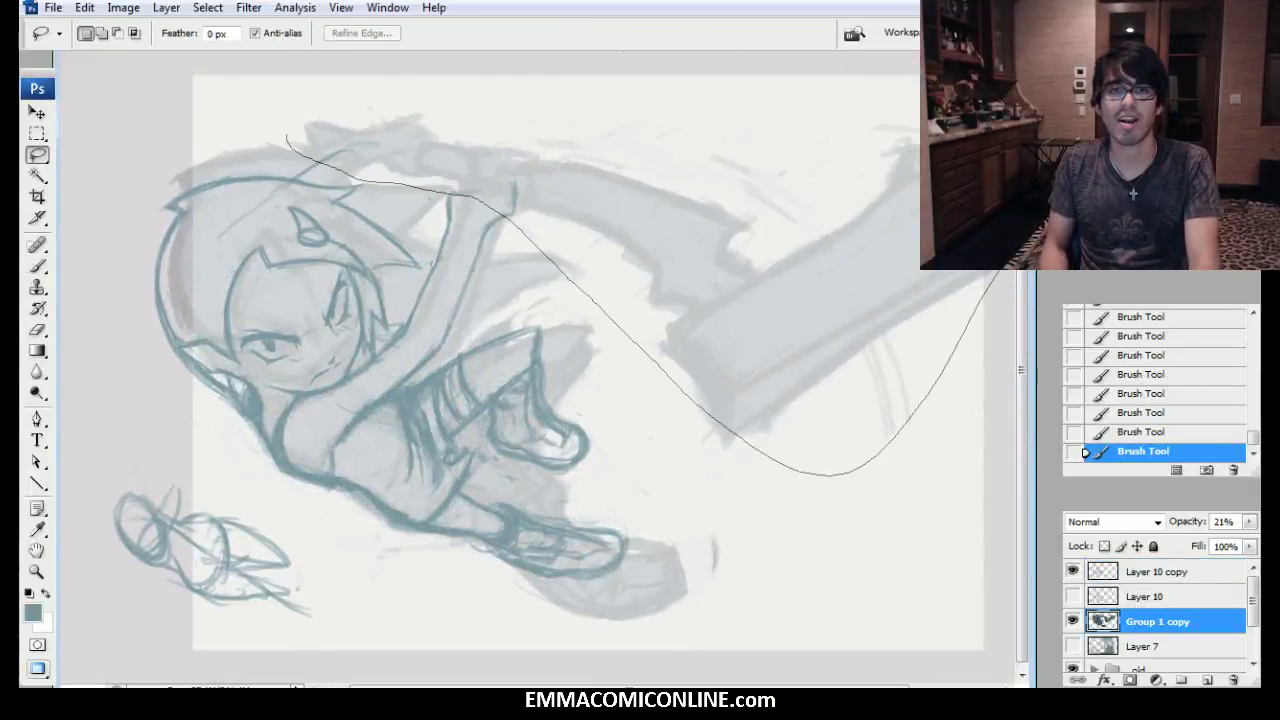
drag(990, 105, 287, 132)
mouse_move(950, 303)
mouse_down()
mouse_move(801, 300)
mouse_move(777, 162)
mouse_up()
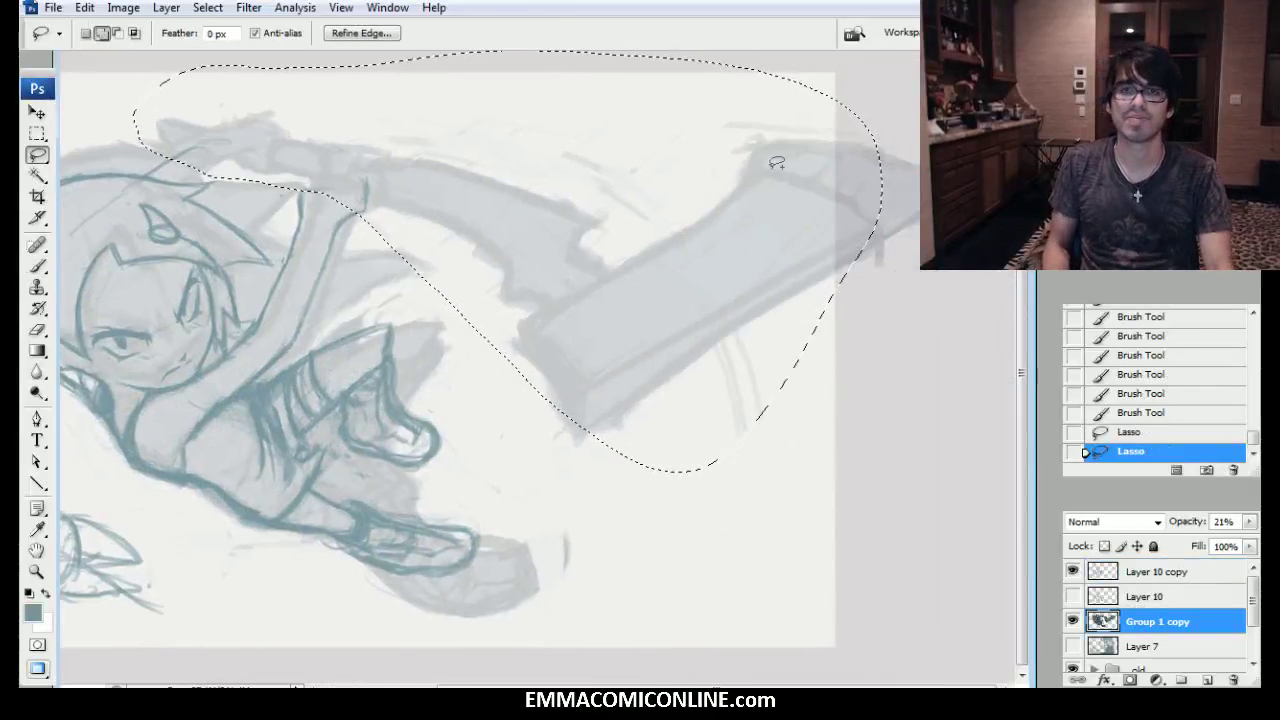
drag(660, 186, 856, 200)
drag(706, 366, 808, 462)
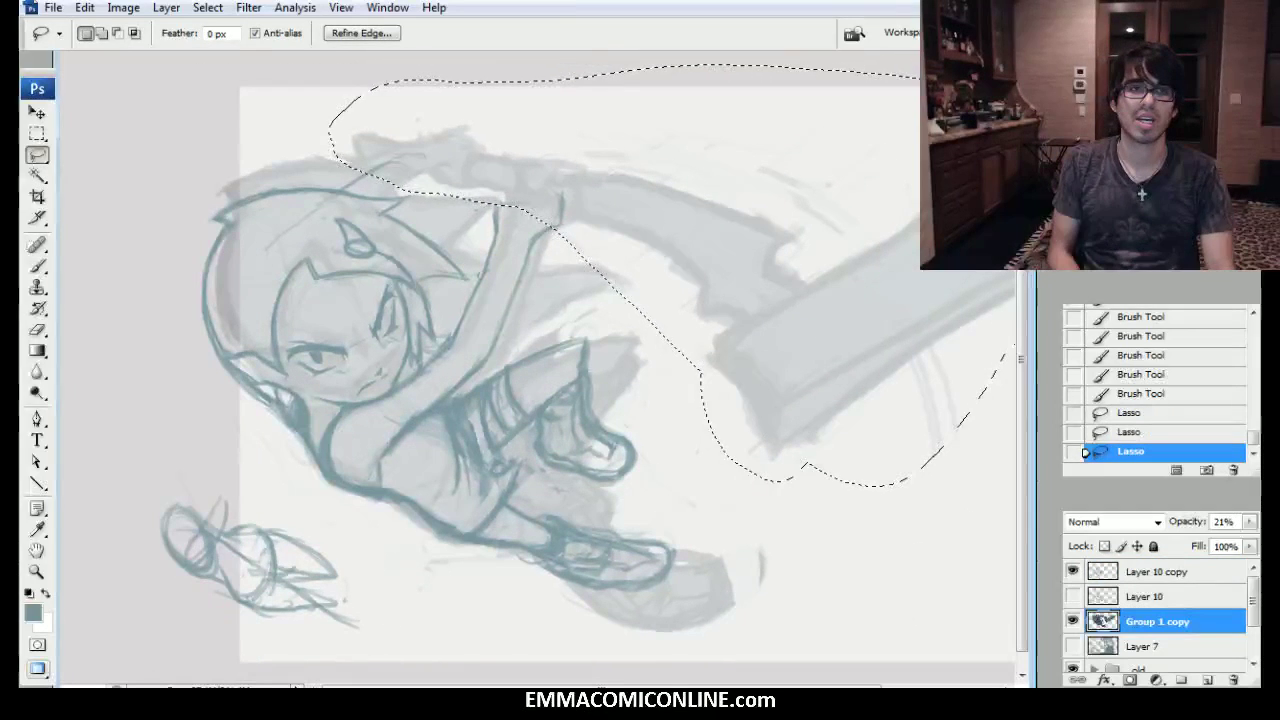
key(v)
mouse_move(703, 214)
mouse_down()
mouse_move(672, 200)
mouse_move(683, 225)
mouse_up()
key(l)
key(ctrl+d)
Touch up the hand and handle on the Group 1 copy layer with short brush strokes, stepping back the last one.
key(b)
drag(549, 185, 557, 198)
drag(557, 198, 508, 222)
key(])
drag(527, 199, 538, 194)
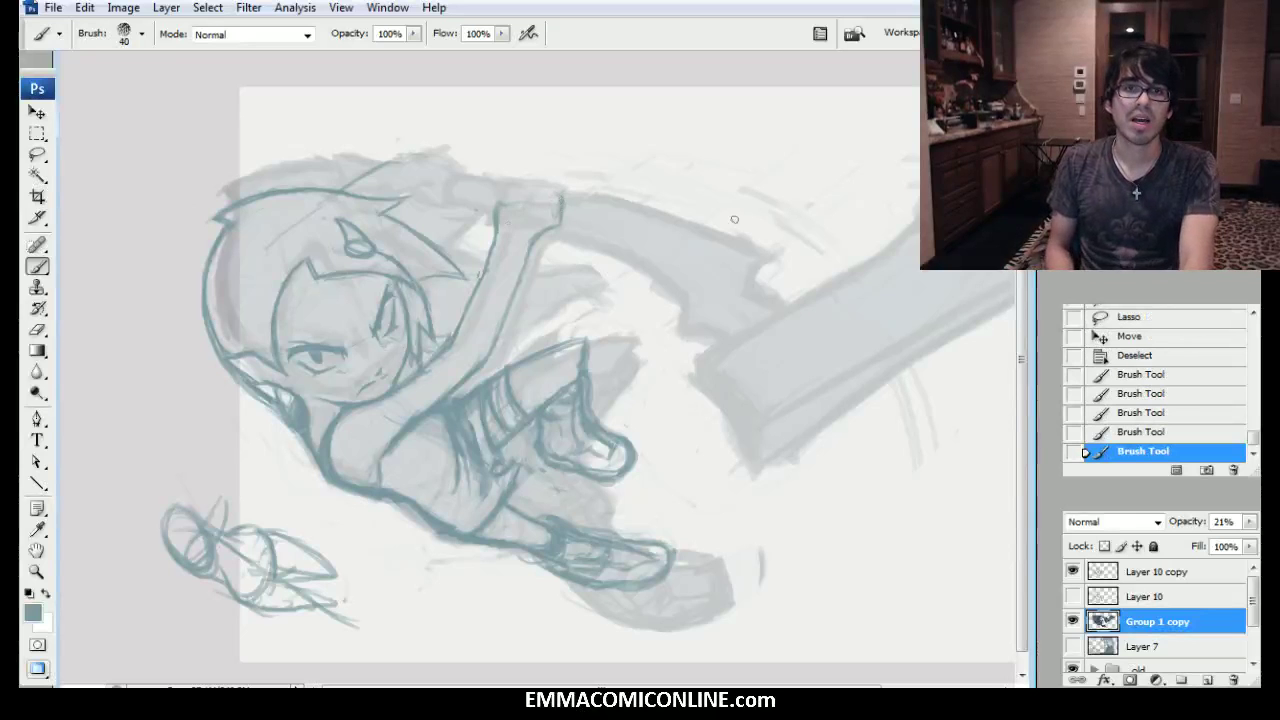
click(1110, 432)
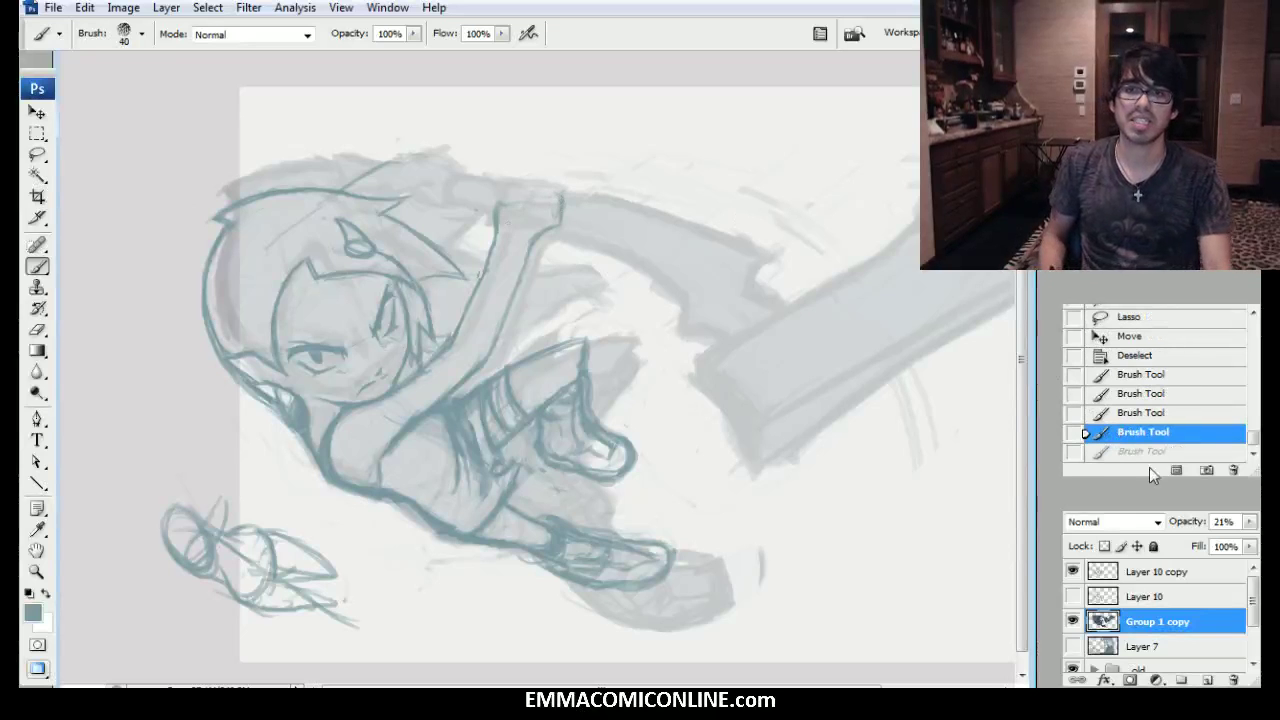
On Layer 10 copy, reinforce the wrist outline of the raised arm with a size 35 brush.
click(1140, 568)
click(1227, 264)
drag(1150, 180, 1146, 171)
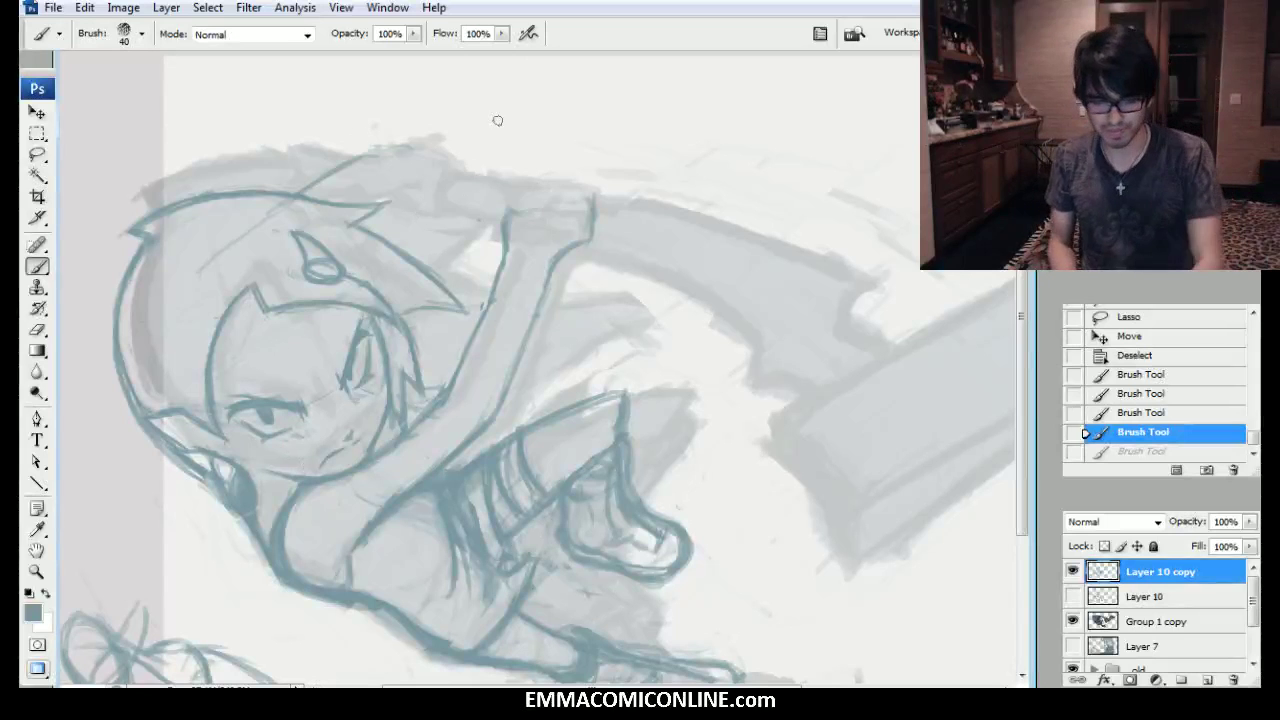
drag(560, 250, 590, 228)
mouse_move(592, 226)
mouse_down()
mouse_move(588, 206)
mouse_move(580, 243)
mouse_up()
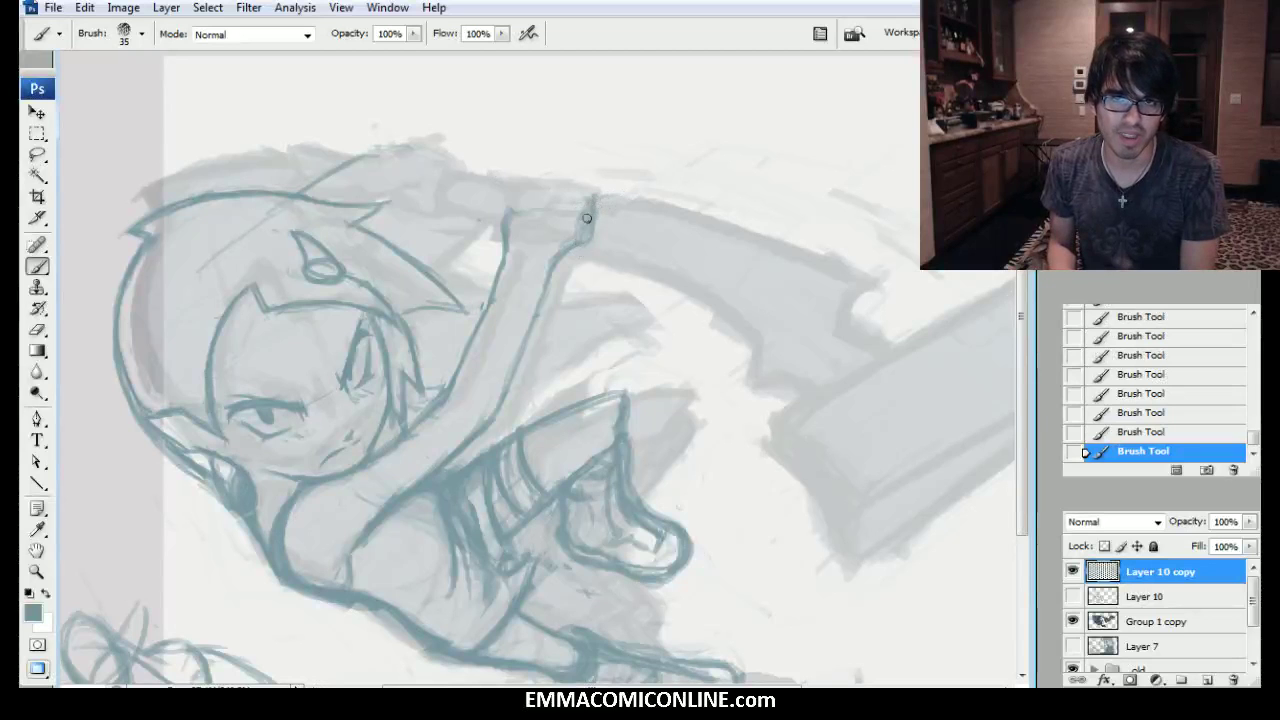
Outline the weapon's curved, flared handle section from the hand toward the blade and add oval details inside it.
drag(741, 206, 591, 221)
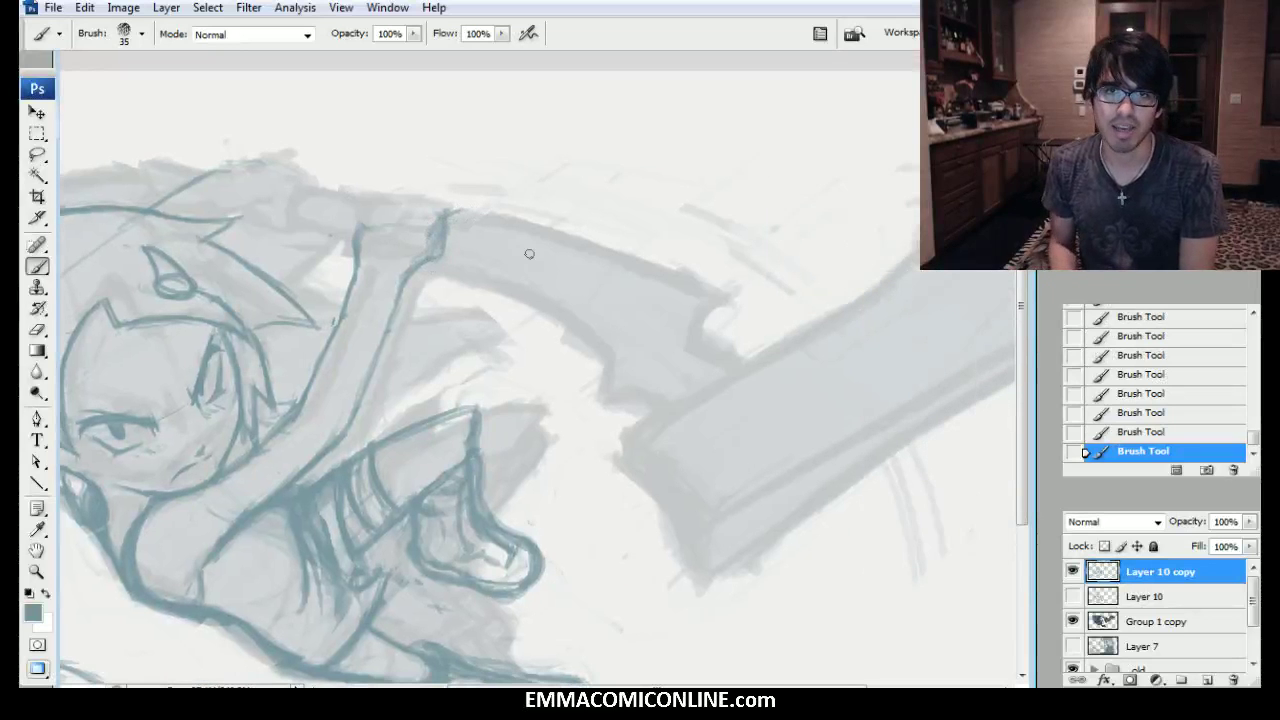
mouse_move(642, 401)
mouse_down()
mouse_move(605, 400)
mouse_move(543, 303)
mouse_move(555, 316)
mouse_move(432, 262)
mouse_up()
mouse_move(694, 341)
mouse_down()
mouse_move(695, 292)
mouse_move(576, 267)
mouse_move(694, 295)
mouse_move(596, 254)
mouse_up()
drag(698, 290, 530, 230)
drag(645, 262, 480, 220)
drag(608, 358, 458, 262)
drag(560, 302, 442, 254)
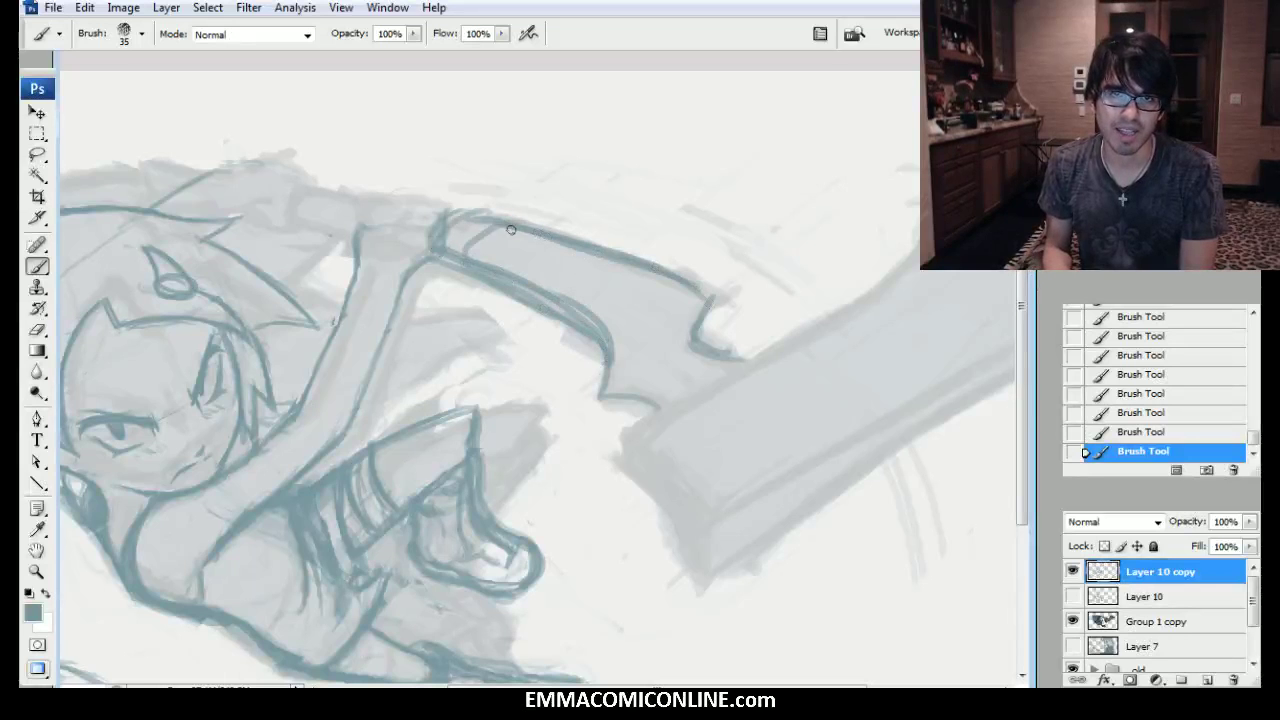
drag(528, 272, 610, 262)
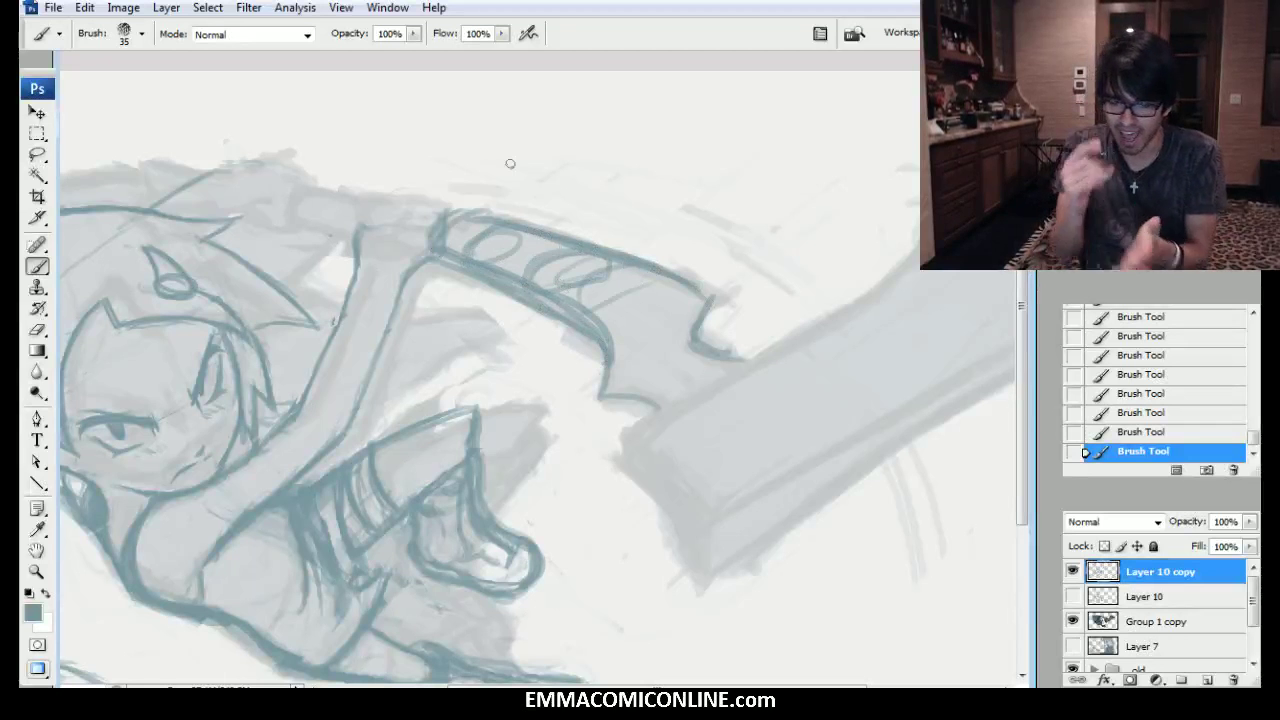
Clean up the handle's lower edge and sketch the fist's fingers around the grip with the size 35 brush.
mouse_move(435, 223)
mouse_down()
mouse_move(466, 285)
mouse_move(545, 314)
mouse_up()
mouse_move(458, 270)
mouse_down()
mouse_move(578, 339)
mouse_move(543, 294)
mouse_up()
mouse_move(448, 240)
mouse_down()
mouse_move(432, 214)
mouse_move(436, 254)
mouse_up()
drag(440, 250, 440, 232)
mouse_move(422, 214)
mouse_down()
mouse_move(440, 230)
mouse_move(424, 216)
mouse_move(416, 226)
mouse_up()
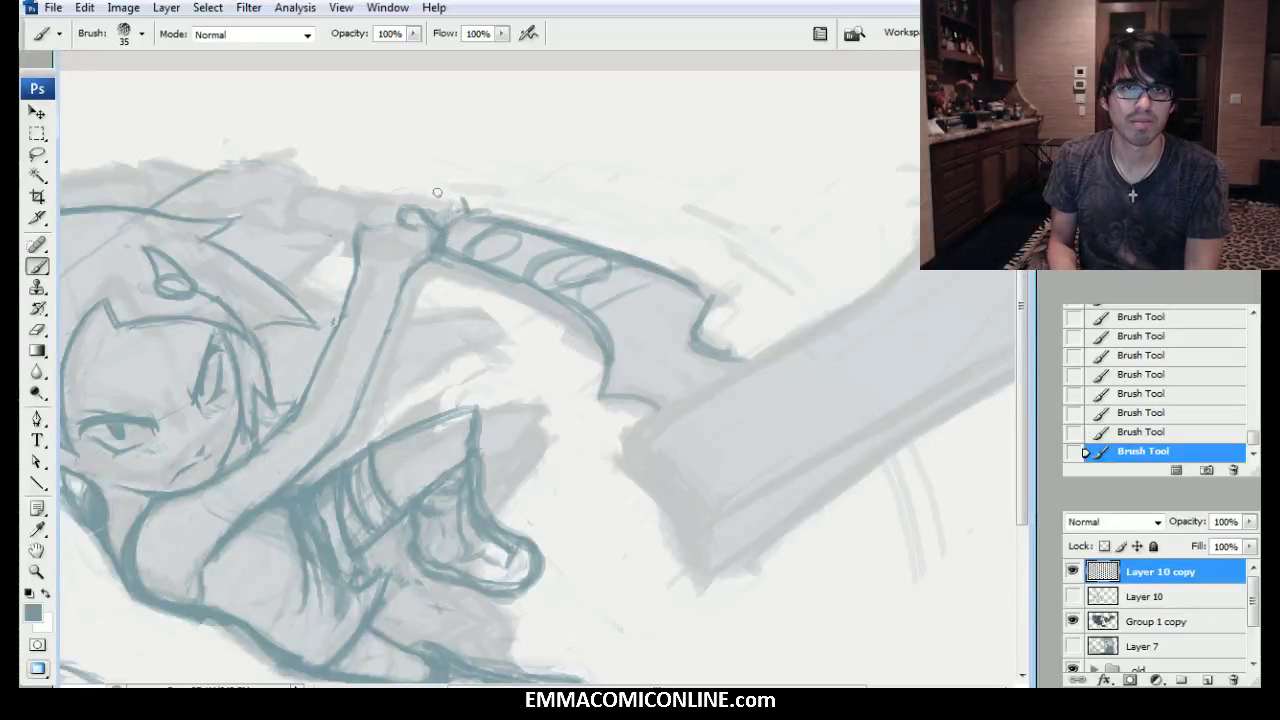
drag(447, 197, 441, 206)
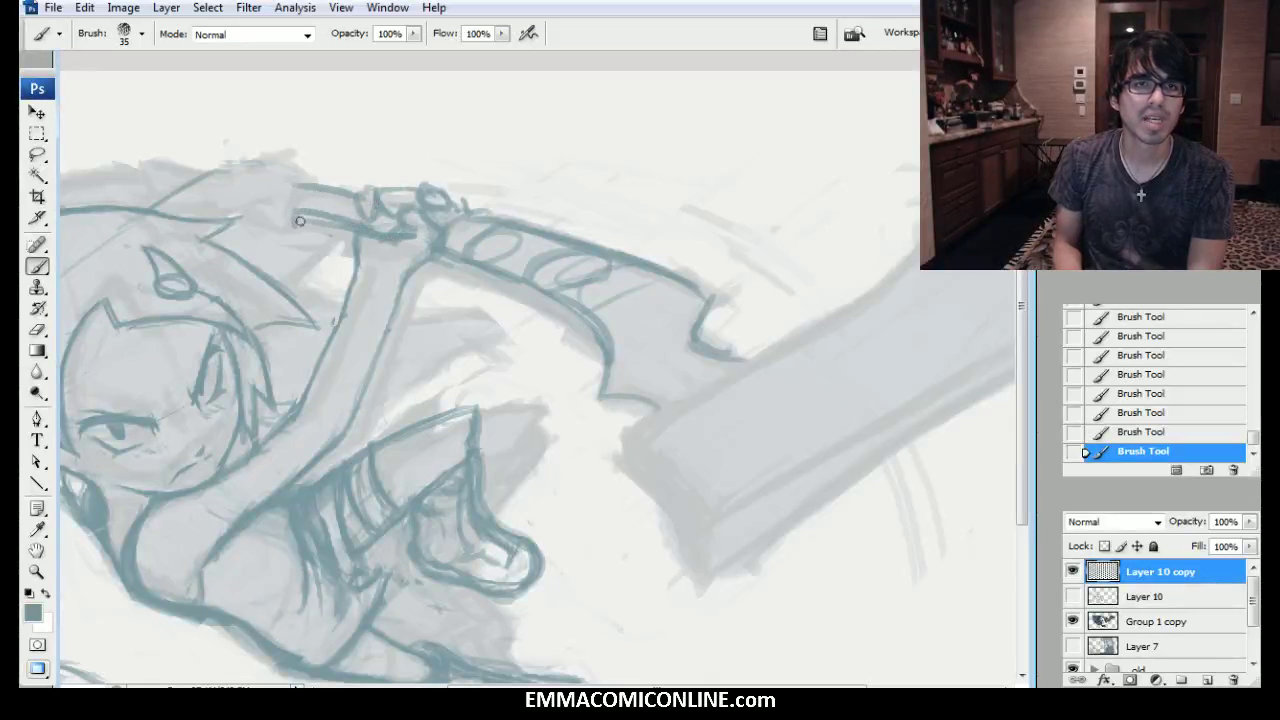
Sketch the second forearm and hand reaching over the hair to the handle's end with a size 25 brush.
drag(193, 240, 357, 263)
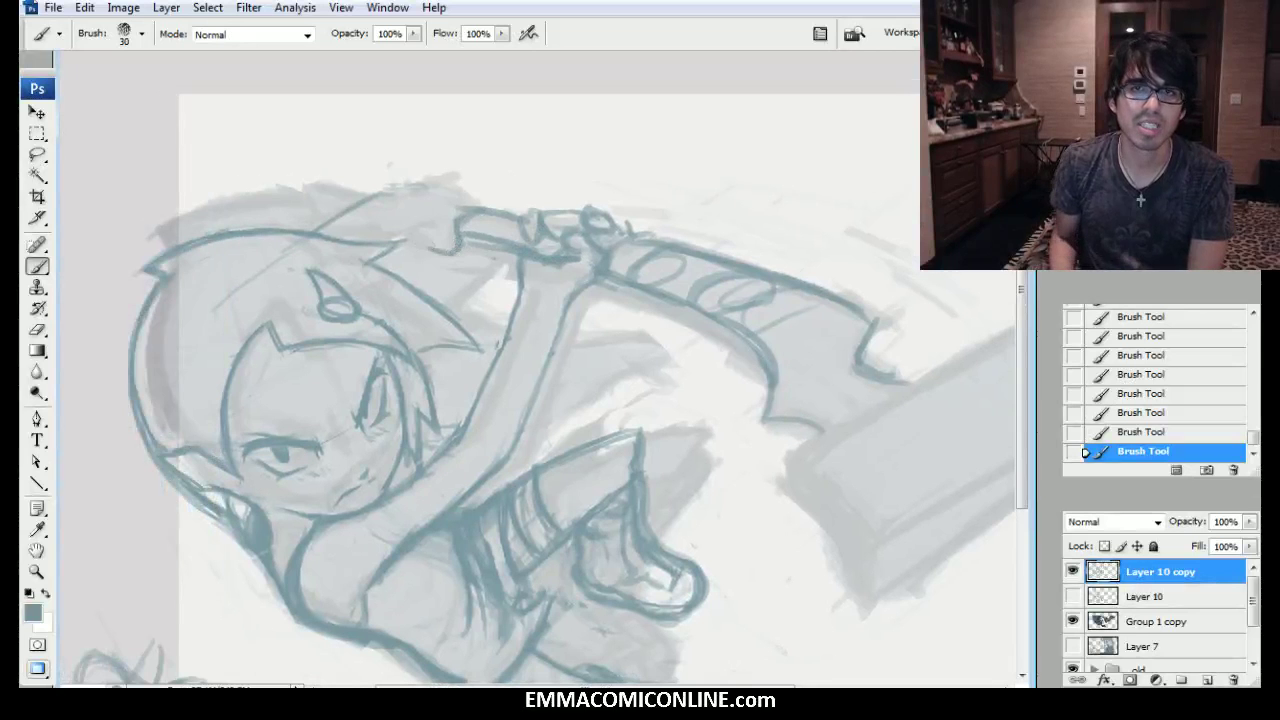
key(ctrl+plus)
key(ctrl+plus)
key(bracketleft)
mouse_move(293, 132)
mouse_down()
mouse_move(495, 272)
mouse_move(491, 234)
mouse_move(405, 258)
mouse_up()
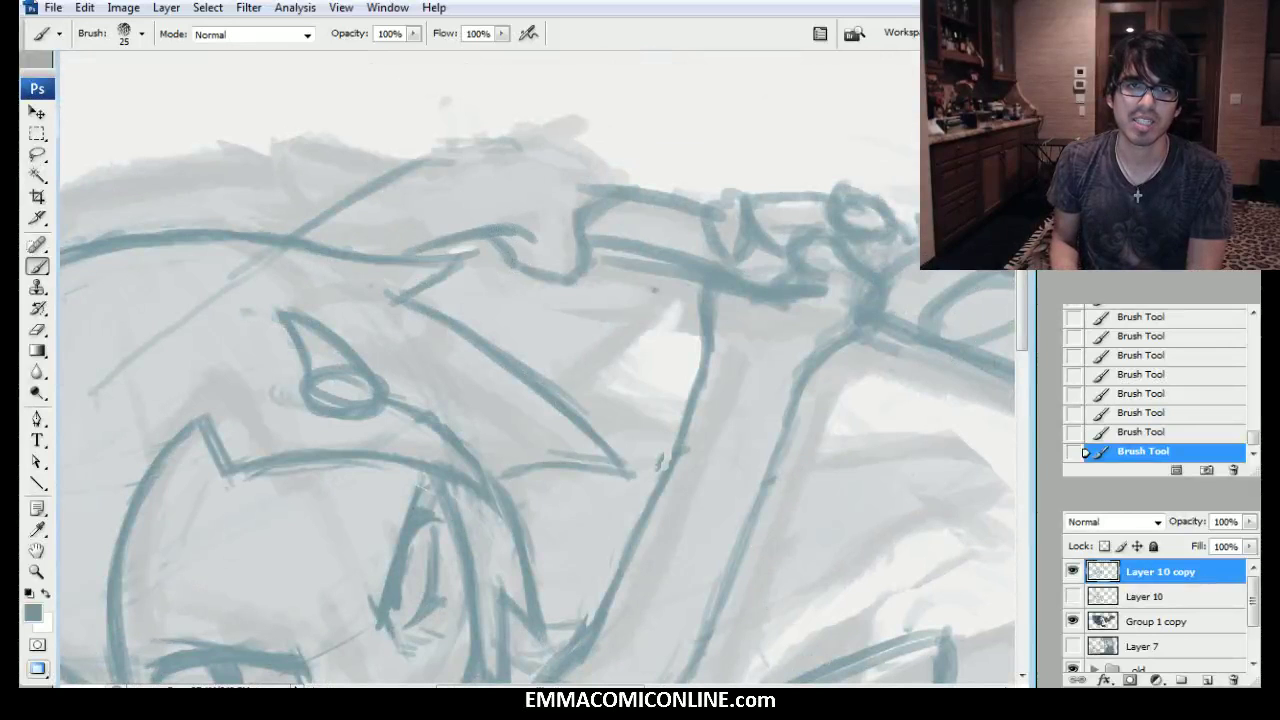
mouse_move(270, 233)
mouse_down()
mouse_move(408, 168)
mouse_move(524, 136)
mouse_move(454, 155)
mouse_move(552, 134)
mouse_move(572, 153)
mouse_move(599, 150)
mouse_move(580, 150)
mouse_move(644, 192)
mouse_move(602, 189)
mouse_up()
Erase stray marks around the second hand and redraw its upper contour to the handle, finishing with a size 20 brush.
click(523, 260)
click(520, 240)
drag(414, 246, 445, 238)
drag(456, 164, 509, 154)
click(509, 249)
click(572, 244)
click(594, 188)
key(bracketleft)
mouse_move(464, 244)
mouse_down()
mouse_move(575, 271)
mouse_move(580, 221)
mouse_move(623, 191)
mouse_up()
mouse_move(590, 240)
mouse_down()
mouse_move(606, 259)
mouse_move(657, 263)
mouse_up()
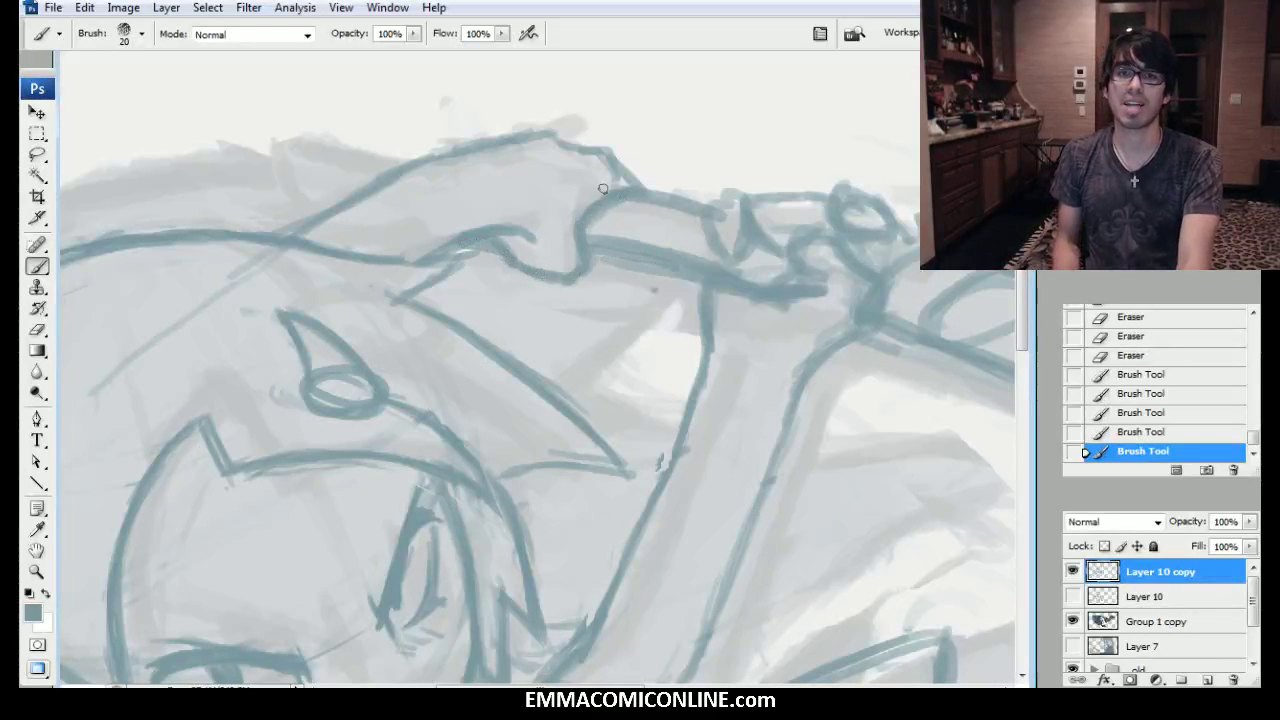
Sketch a pointed spike shape rising above the hair behind the second forearm.
key(ctrl+minus)
drag(308, 298, 420, 226)
mouse_move(420, 226)
mouse_down()
mouse_move(468, 210)
mouse_move(343, 192)
mouse_move(435, 209)
mouse_move(370, 187)
mouse_move(317, 188)
mouse_move(314, 203)
mouse_move(370, 242)
mouse_move(320, 197)
mouse_move(432, 208)
mouse_up()
mouse_move(322, 190)
mouse_down()
mouse_move(434, 215)
mouse_move(314, 187)
mouse_up()
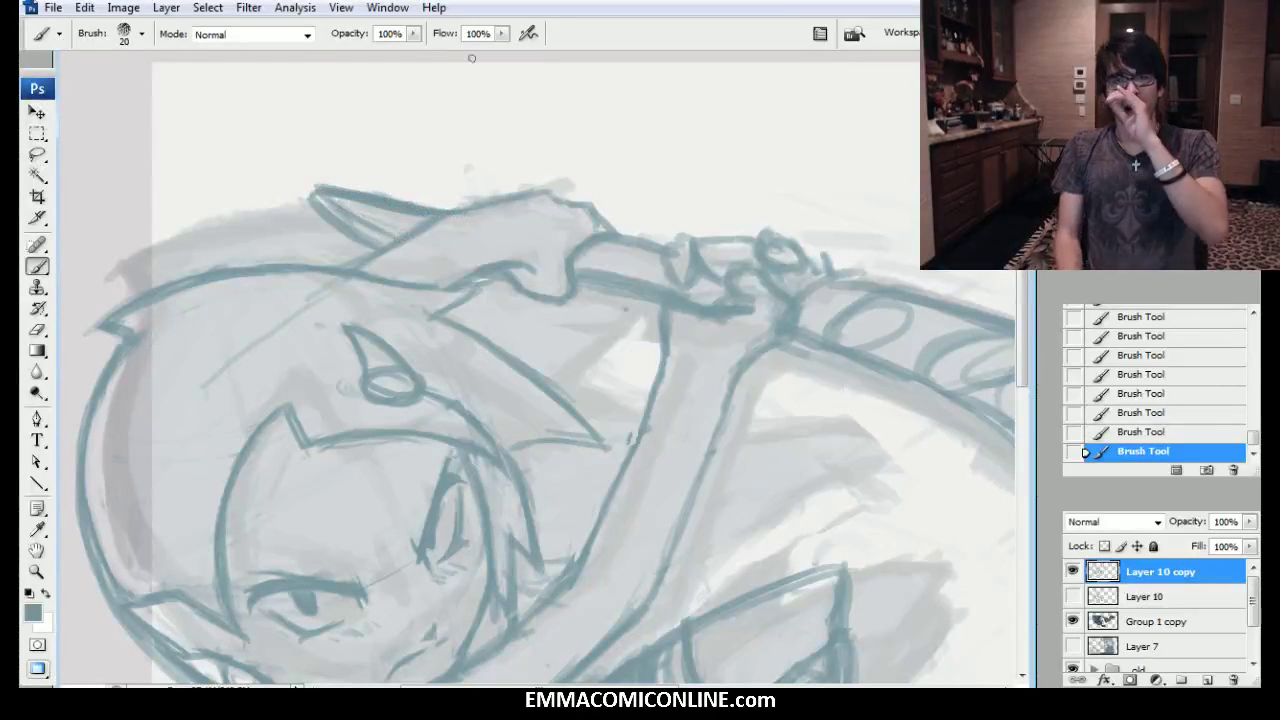
Flip the canvas horizontally to review the character's pose.
drag(1104, 256, 1124, 266)
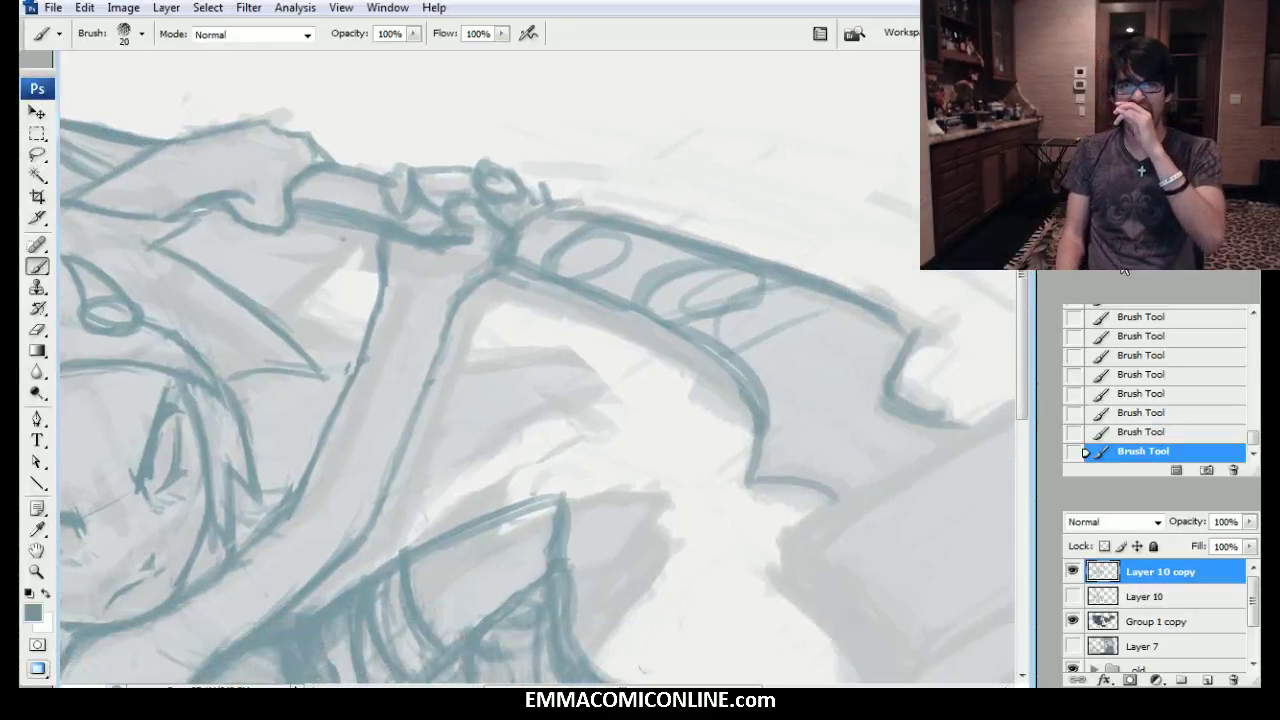
click(1122, 268)
drag(1152, 192, 1142, 211)
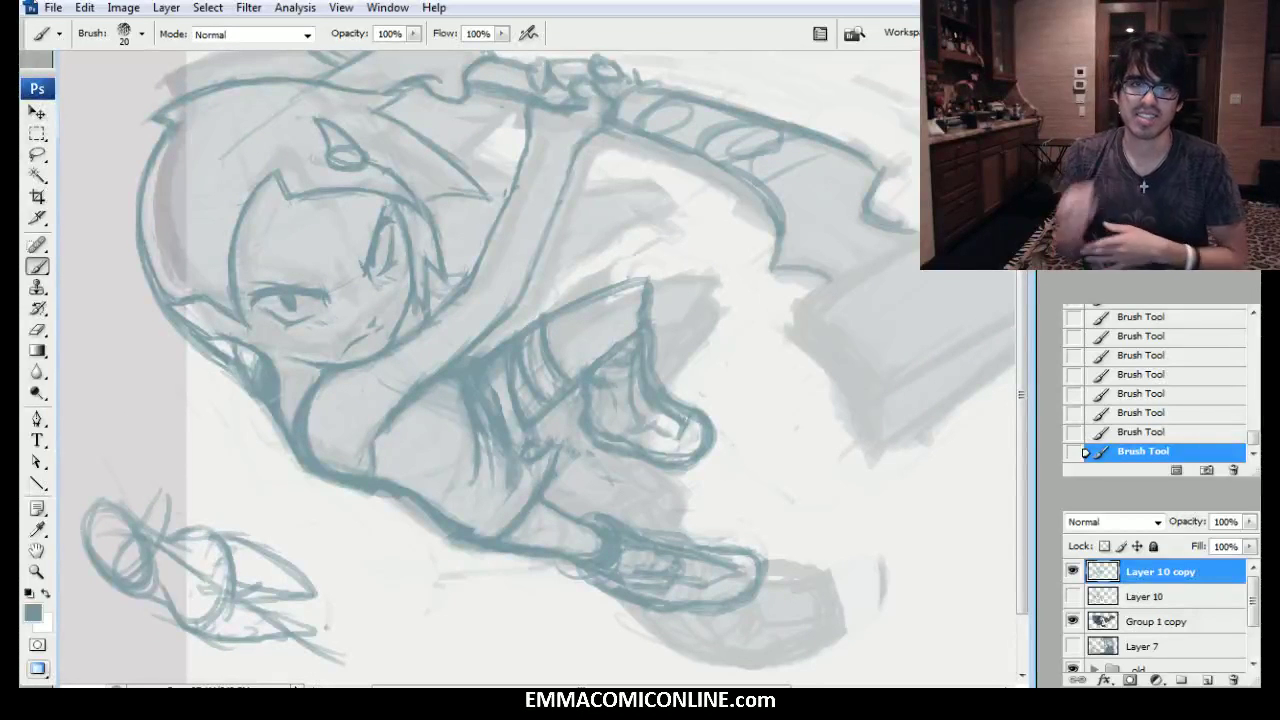
key(ctrl+plus)
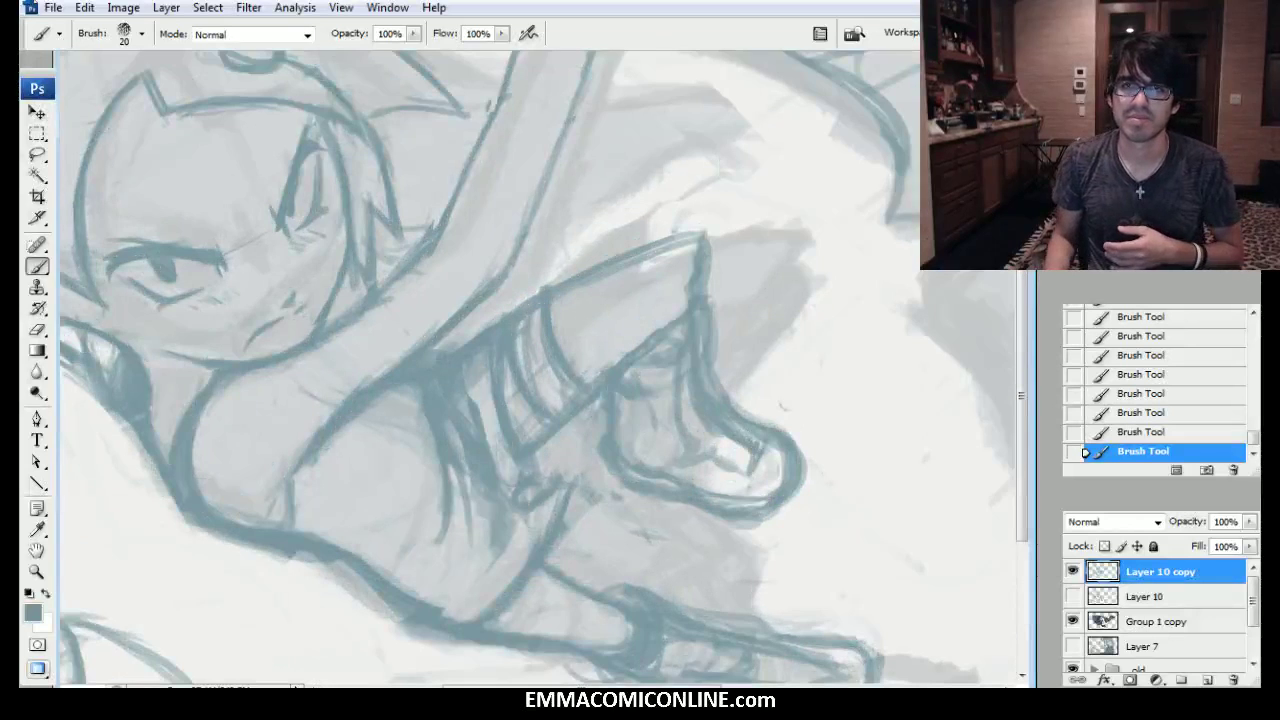
drag(239, 221, 343, 208)
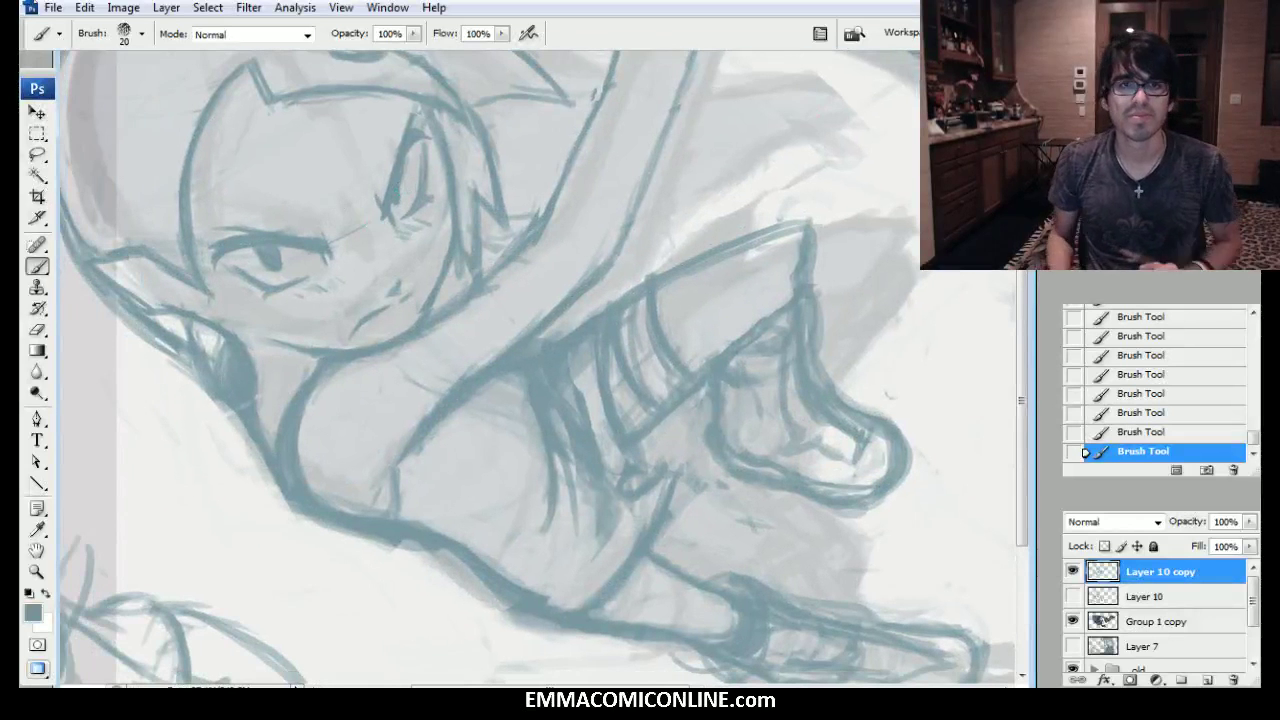
key(ctrl+shift+h)
drag(800, 350, 404, 278)
key(ctrl+minus)
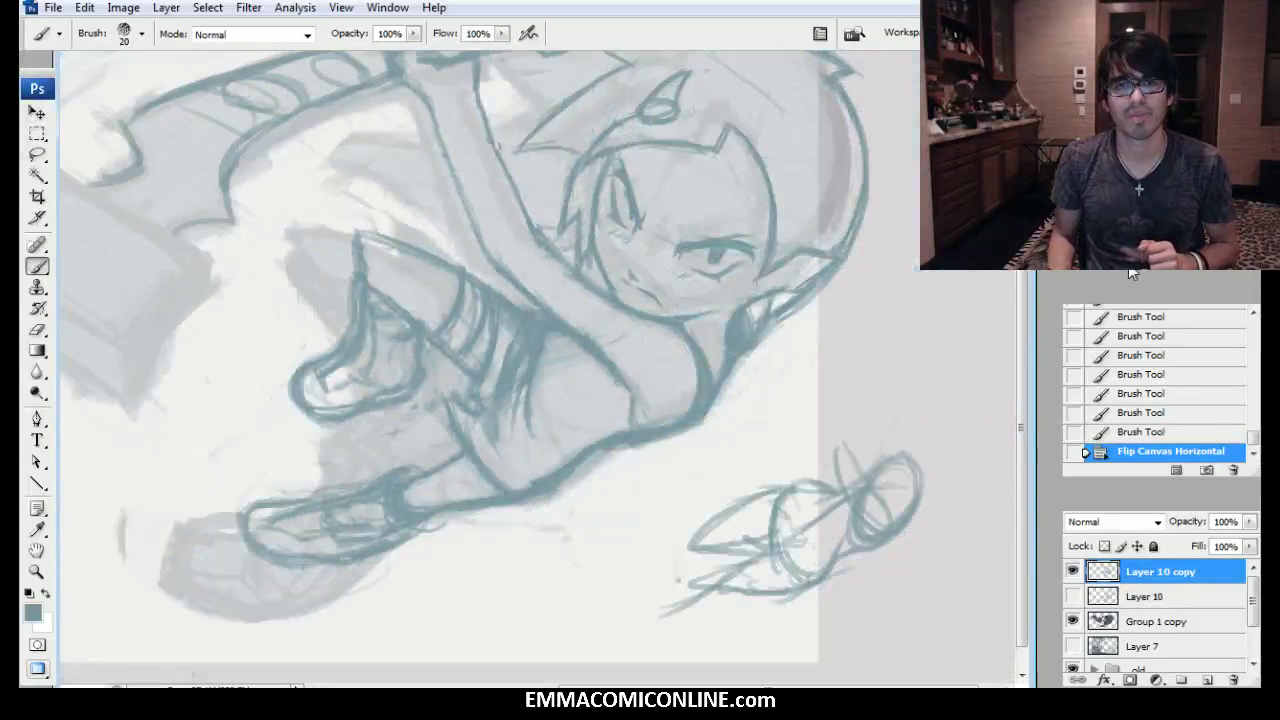
drag(540, 360, 547, 400)
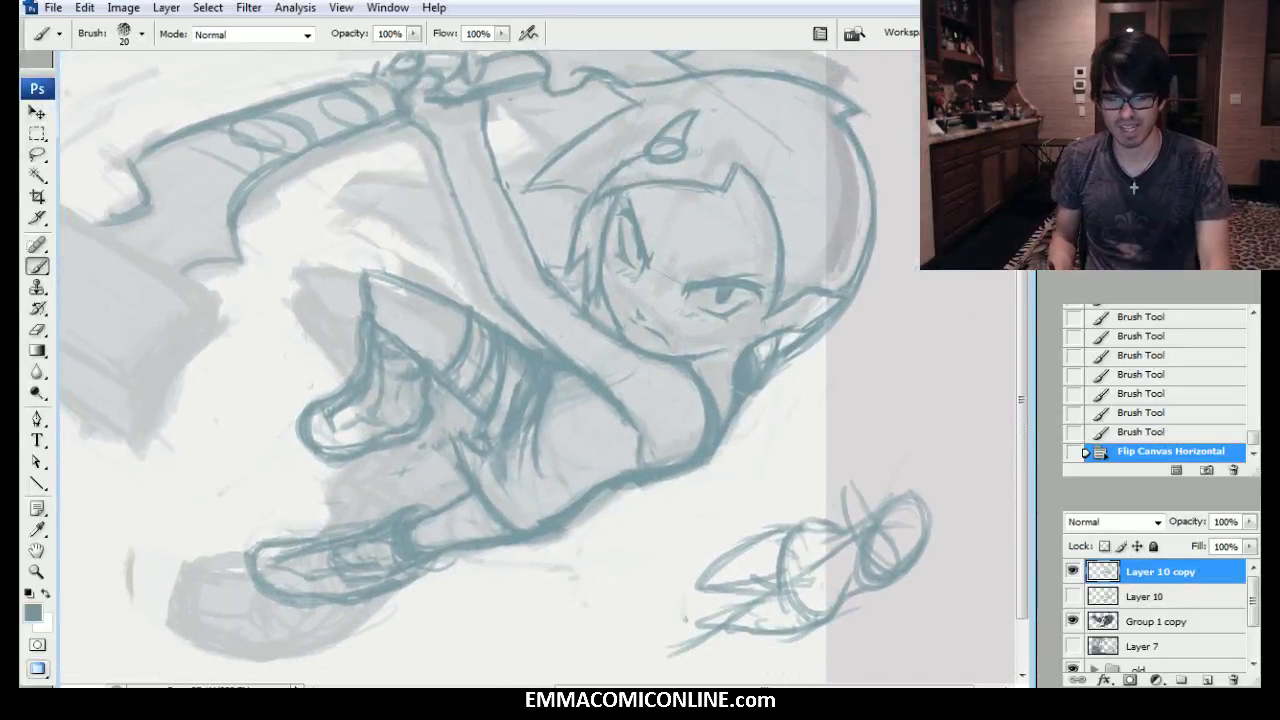
Lasso the lower torso and both legs, copy and clear them from Layer 10 copy, and paste them onto a new layer.
key(l)
mouse_move(608, 528)
mouse_down()
mouse_move(565, 350)
mouse_move(315, 241)
mouse_move(225, 498)
mouse_move(230, 588)
mouse_move(604, 532)
mouse_move(583, 416)
mouse_up()
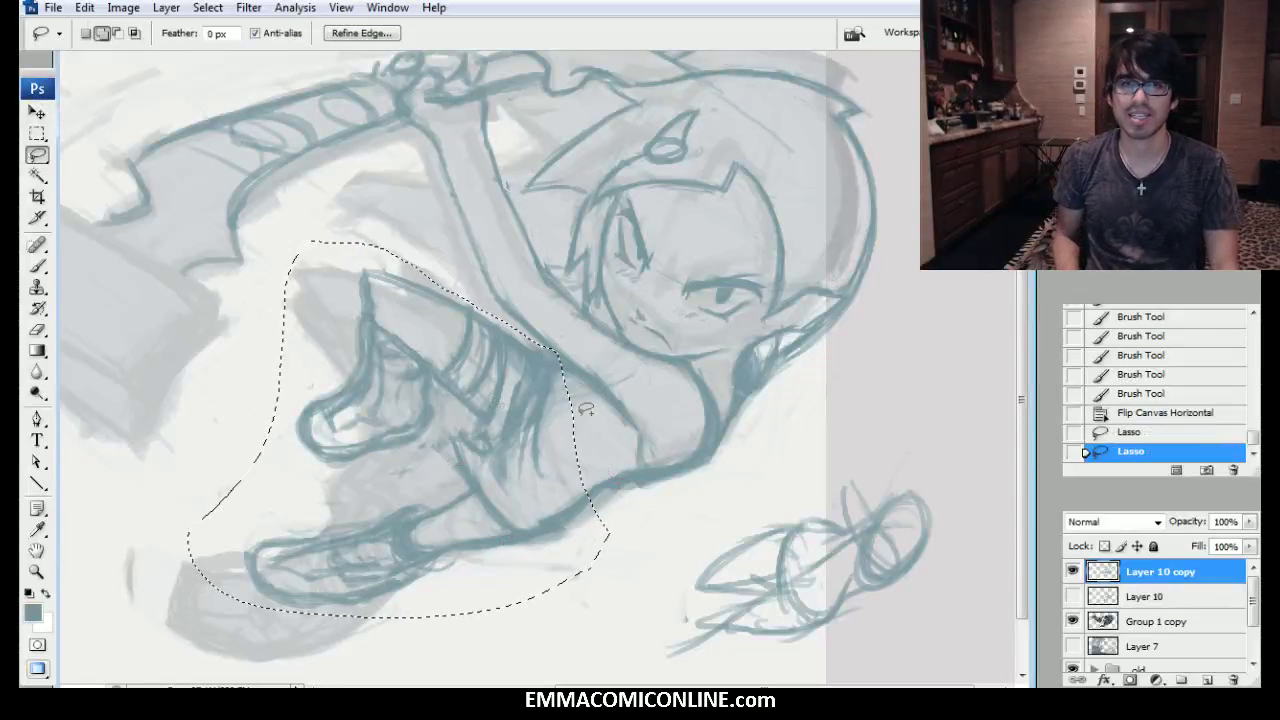
key(ctrl+c)
key(Delete)
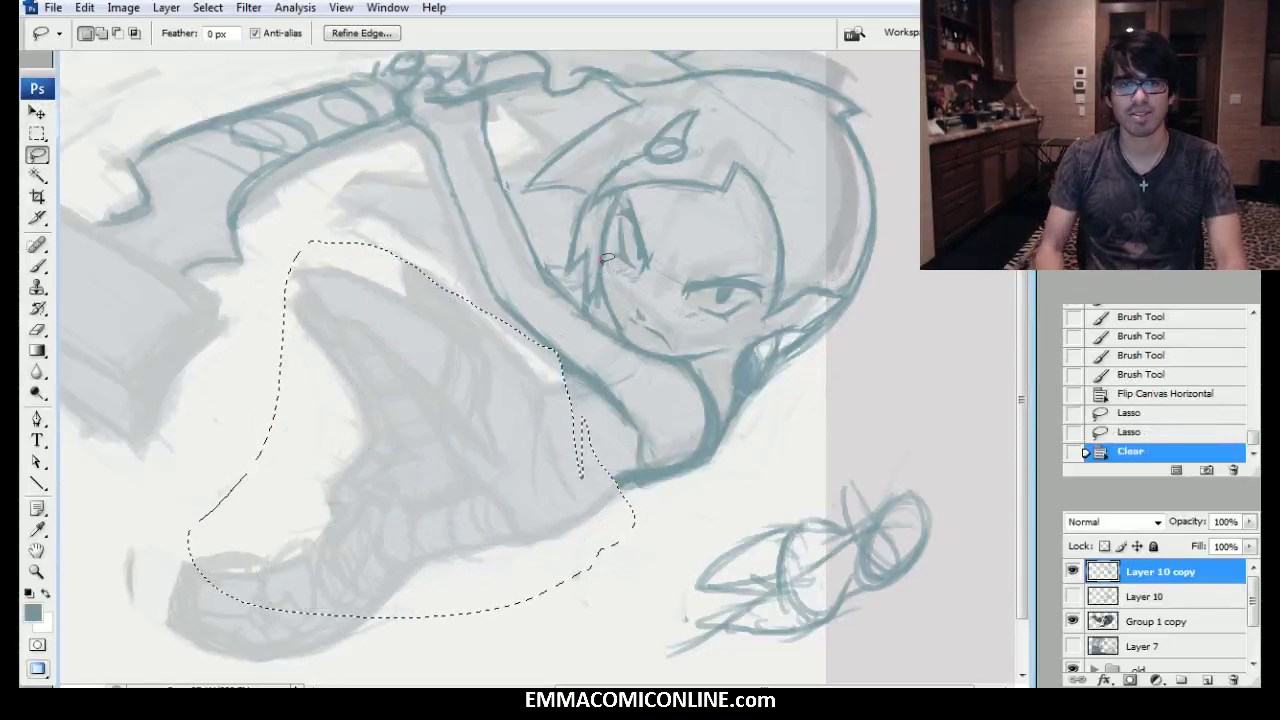
key(ctrl+v)
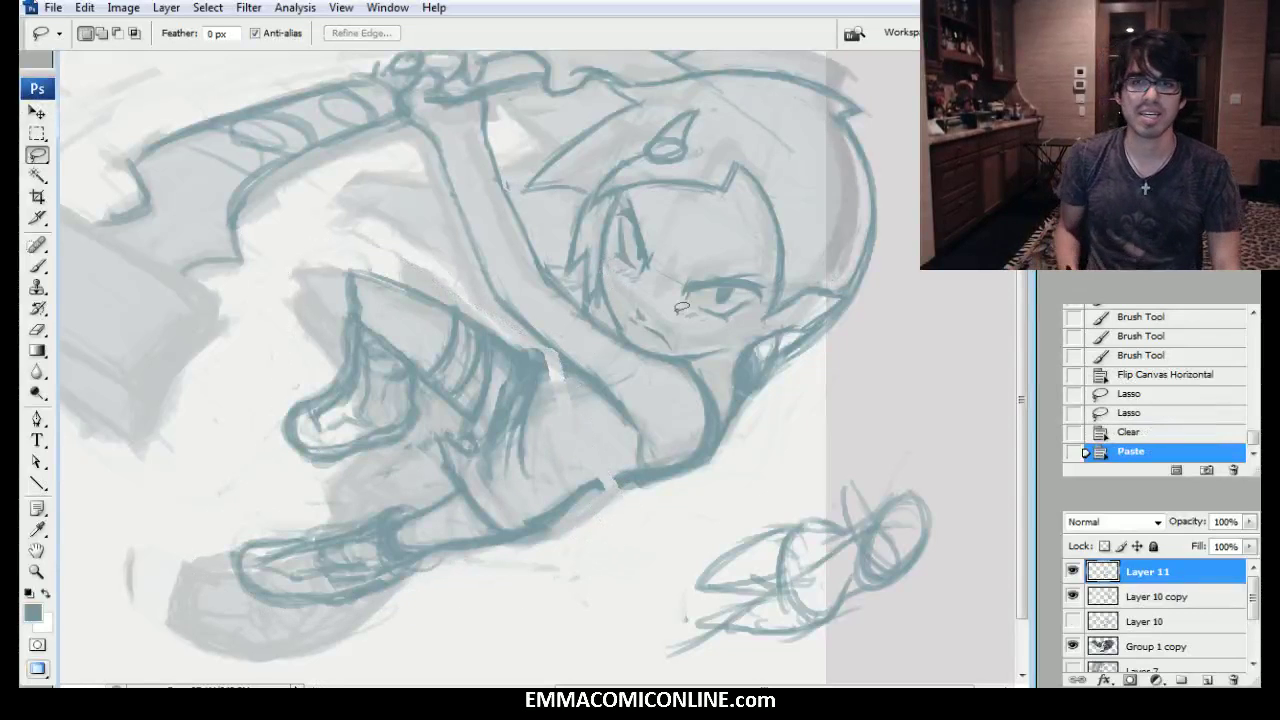
Compare the drawing with and without the pasted legs, leaving Layer 11 hidden.
click(1072, 571)
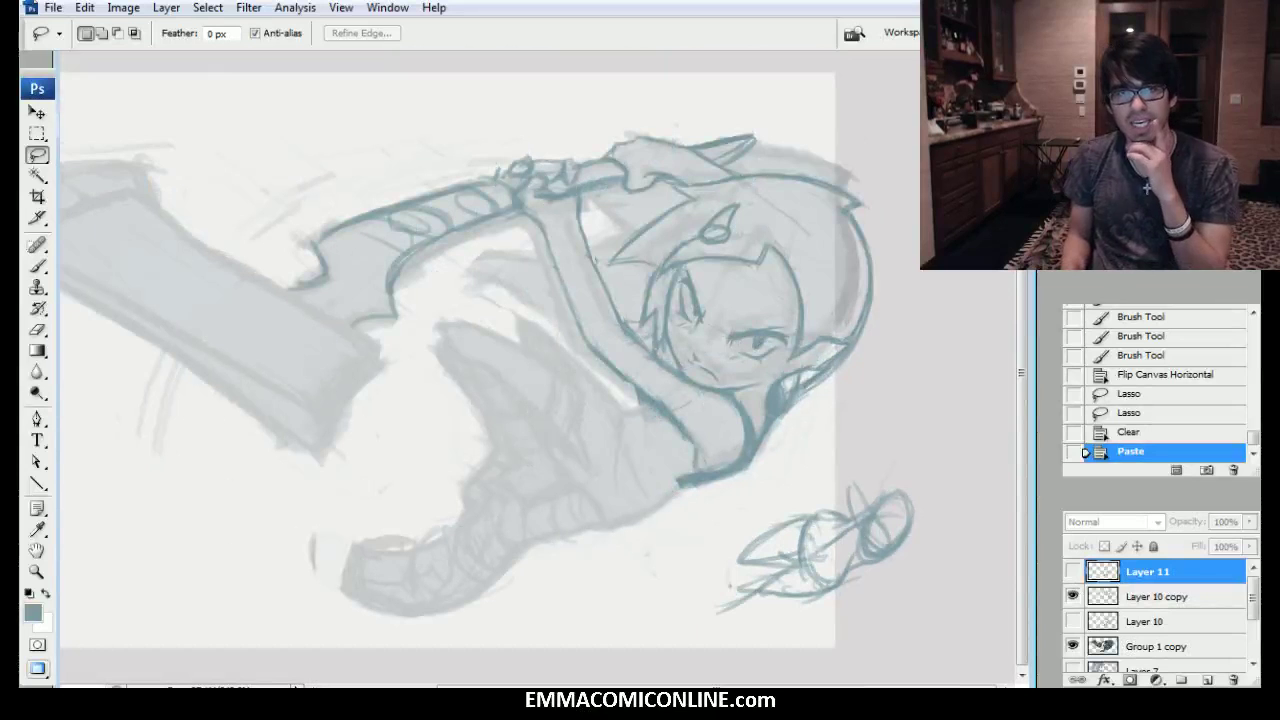
click(1072, 570)
click(1072, 570)
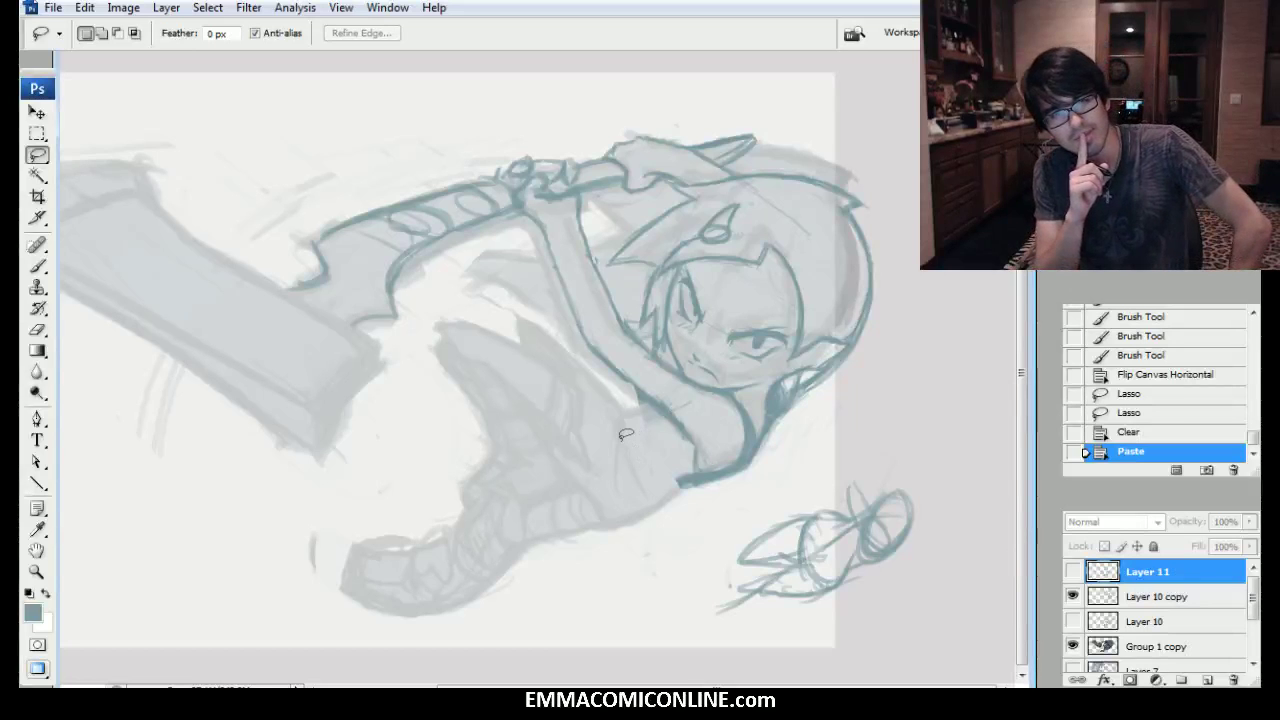
click(1073, 570)
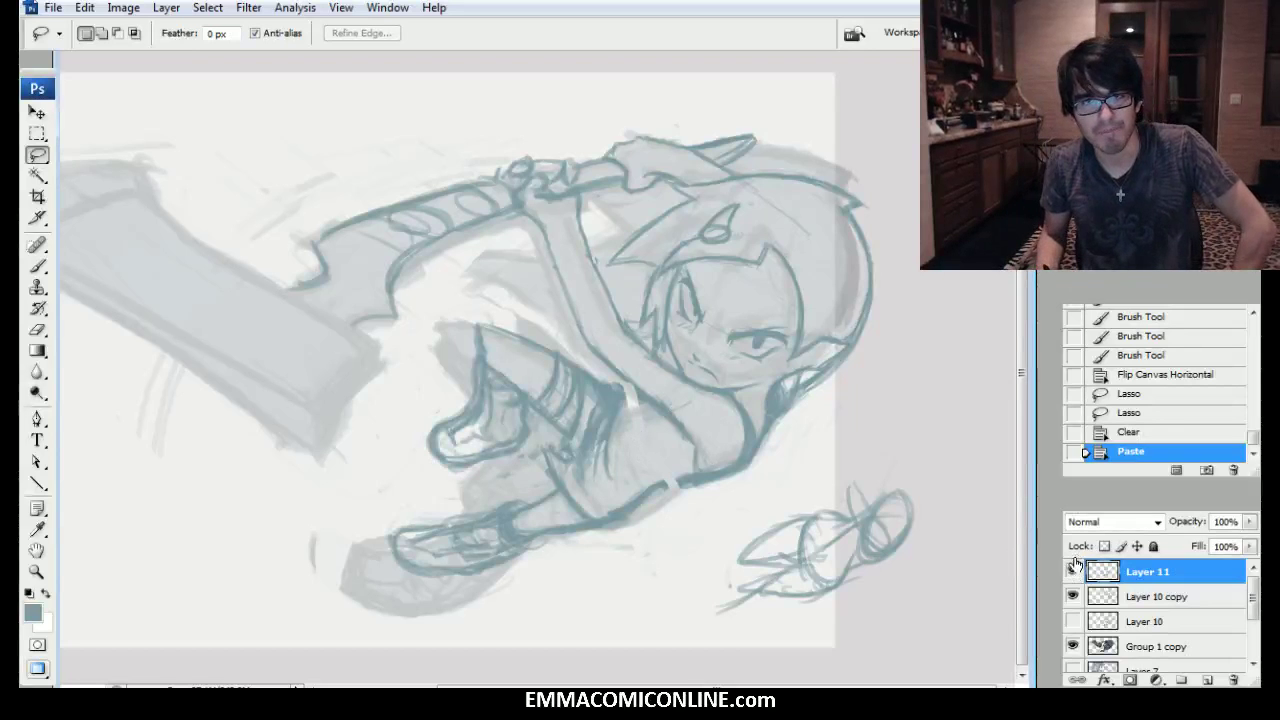
click(1073, 567)
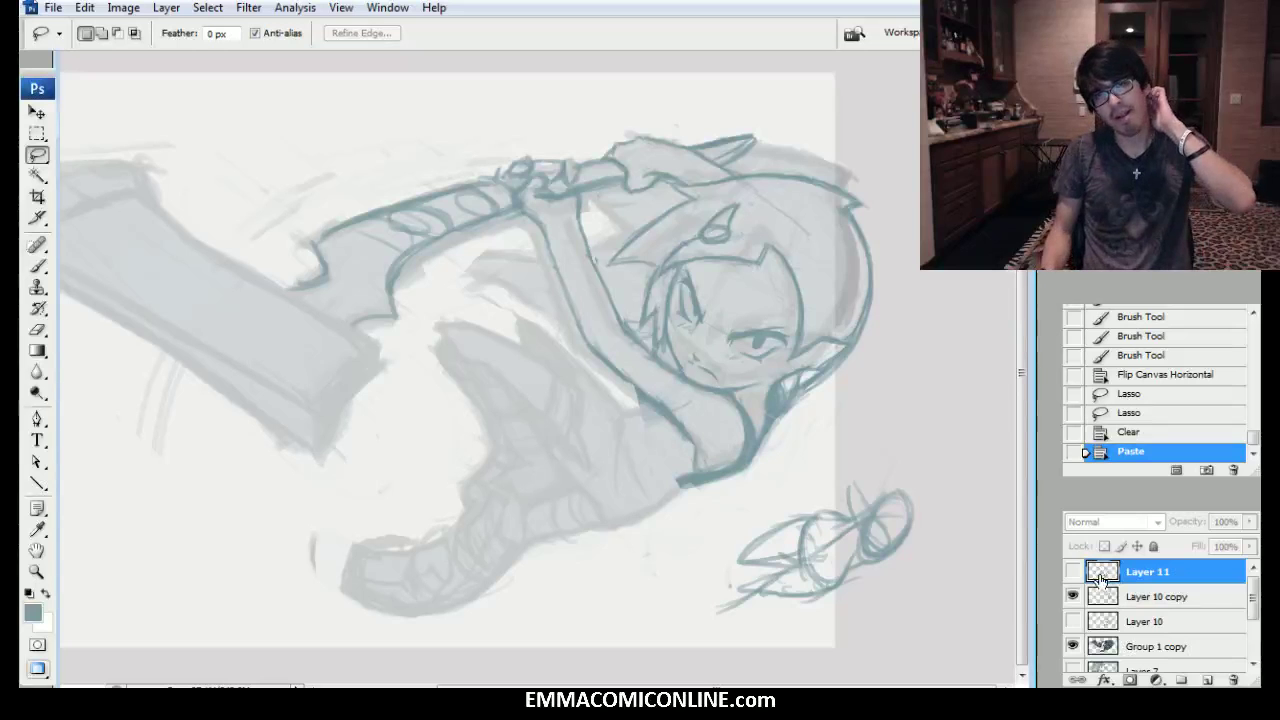
On Layer 10 copy, redraw the lower back and hip outline over the faint sketch, checking it against the hidden legs layer.
click(42, 267)
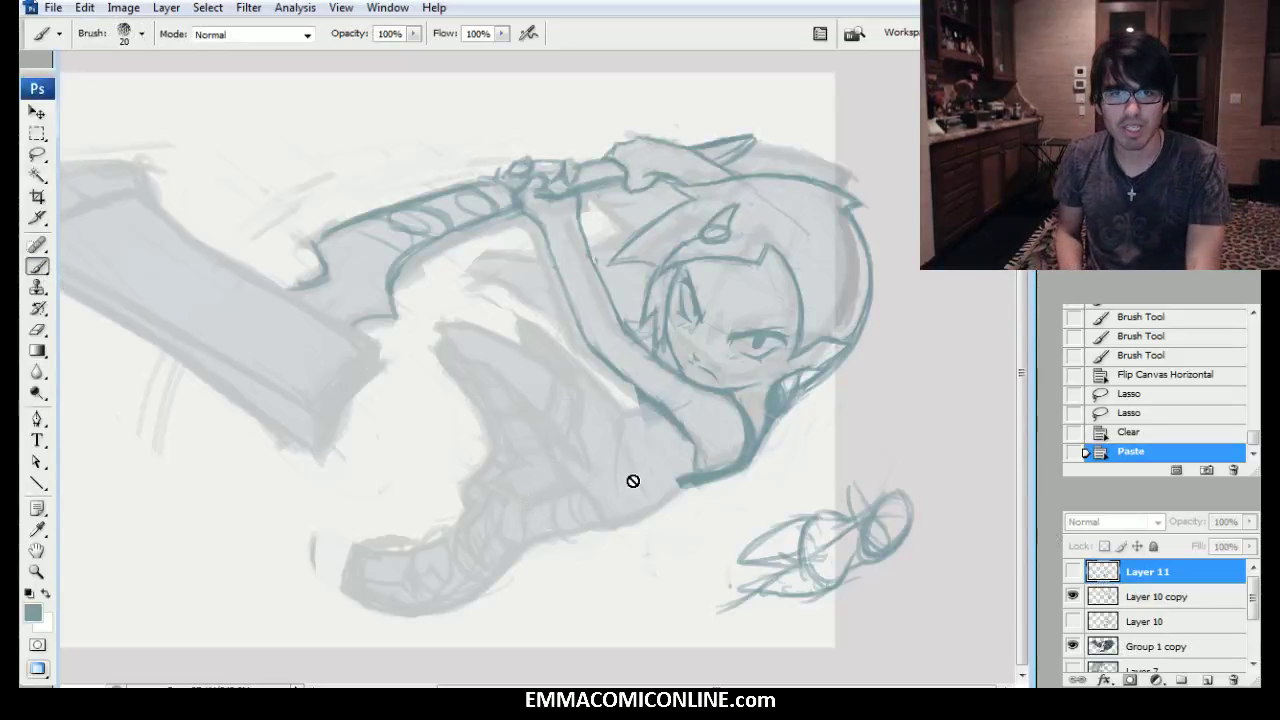
key(bracketleft)
click(1145, 596)
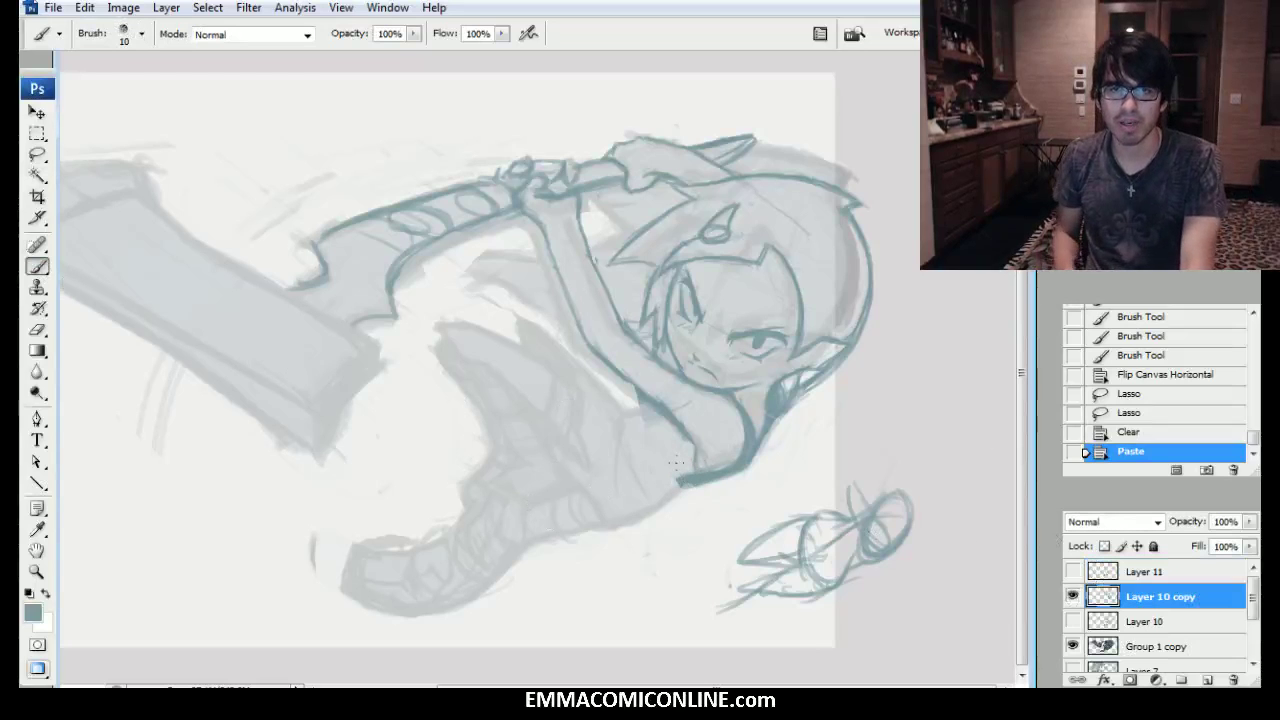
click(1073, 571)
click(1073, 571)
click(1073, 571)
click(1073, 571)
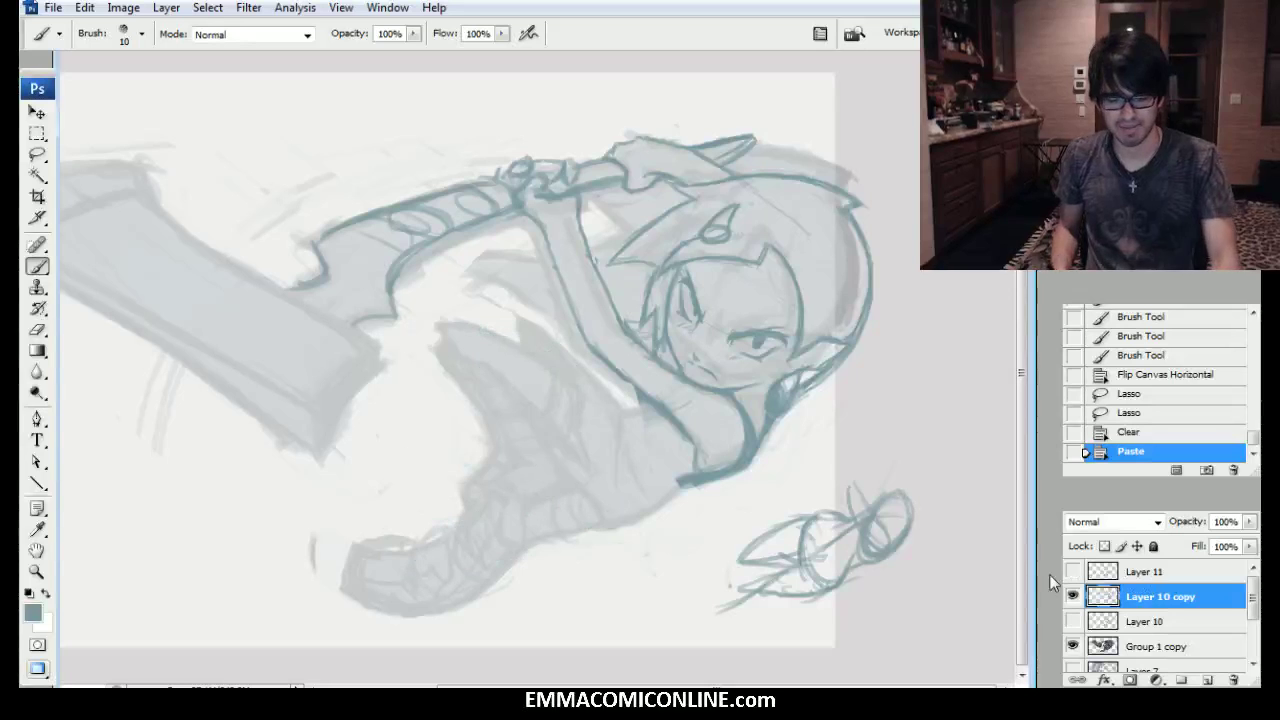
drag(657, 502, 680, 485)
drag(680, 485, 650, 505)
drag(672, 492, 640, 510)
drag(665, 496, 625, 519)
mouse_move(640, 512)
mouse_down()
mouse_move(608, 525)
mouse_move(567, 470)
mouse_up()
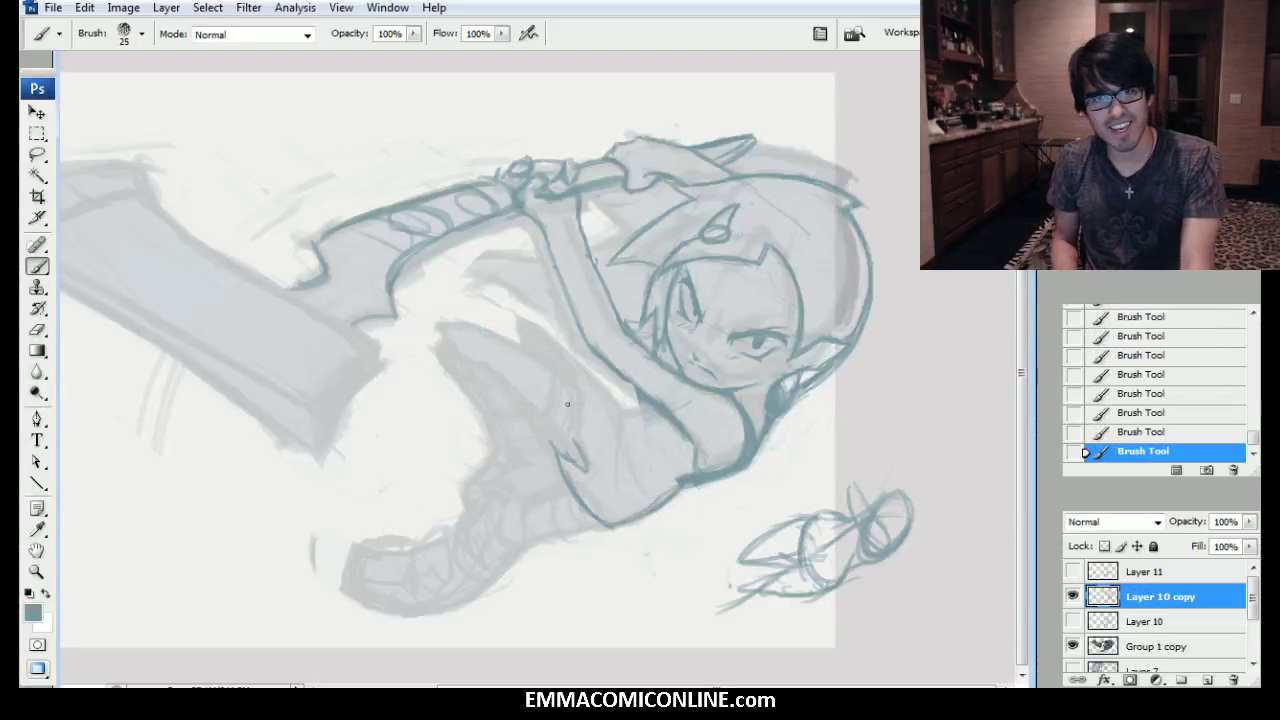
On Layer 10 copy, outline the pointed cloth flap at the hip and sketch the waist and side lines of the torso.
drag(578, 424, 540, 338)
drag(578, 390, 523, 326)
mouse_move(523, 326)
mouse_down()
mouse_move(534, 351)
mouse_move(617, 410)
mouse_move(570, 362)
mouse_up()
mouse_move(606, 408)
mouse_down()
mouse_move(654, 405)
mouse_move(640, 410)
mouse_move(654, 496)
mouse_up()
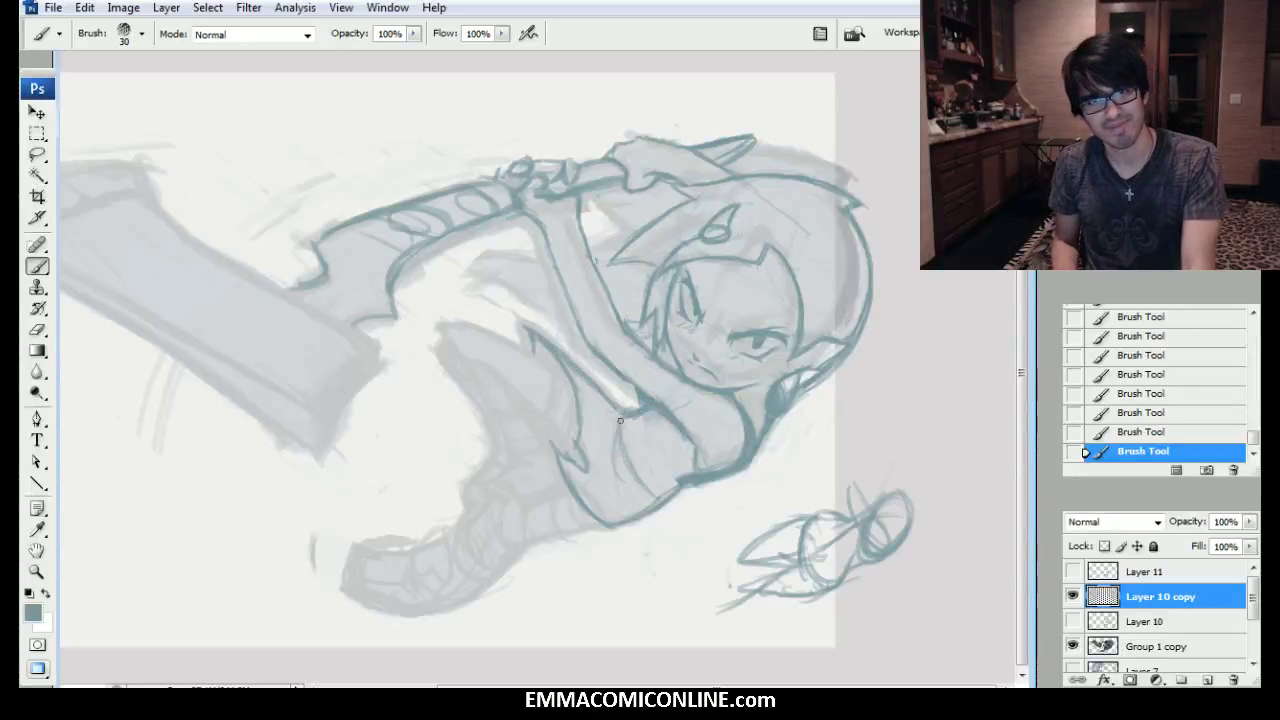
mouse_move(634, 412)
mouse_down()
mouse_move(625, 448)
mouse_move(648, 418)
mouse_up()
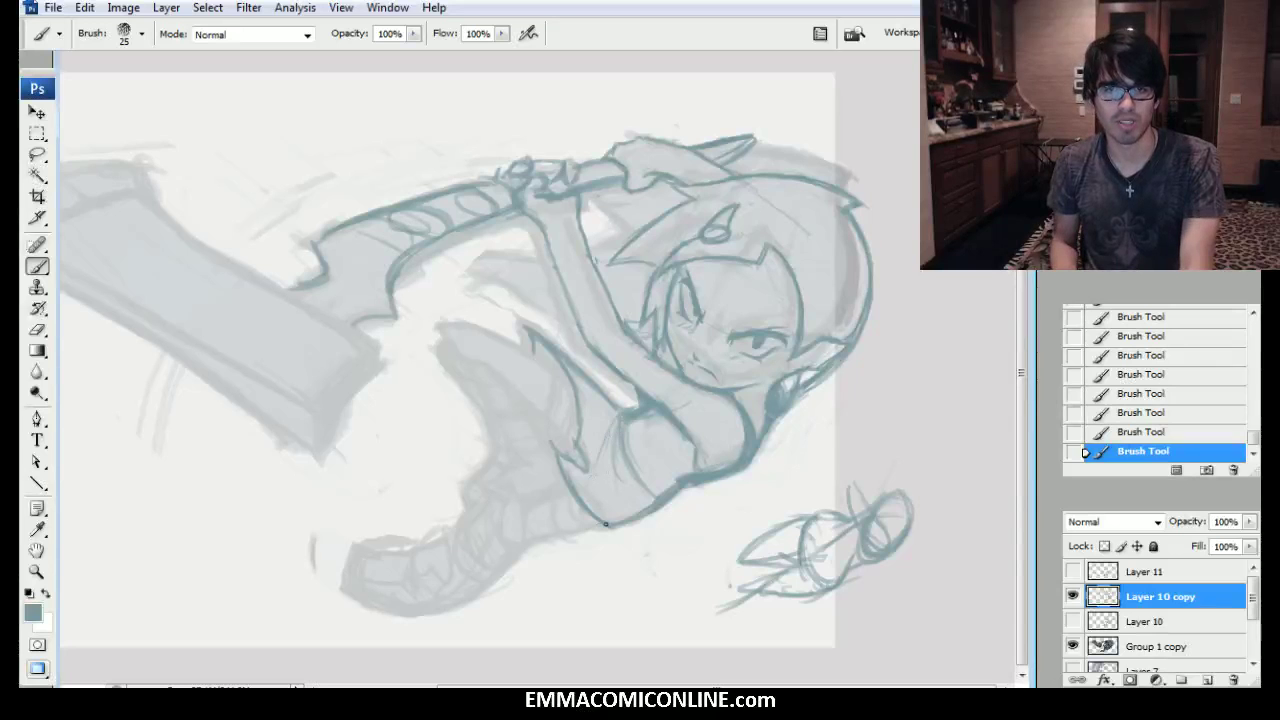
Outline the raised thigh and knee over the faint sketch, adding cloth folds and the shin line down from the knee.
drag(534, 410, 582, 464)
mouse_move(536, 418)
mouse_down()
mouse_move(501, 368)
mouse_move(545, 360)
mouse_move(472, 326)
mouse_up()
mouse_move(547, 357)
mouse_down()
mouse_move(456, 330)
mouse_move(446, 339)
mouse_move(459, 367)
mouse_move(527, 401)
mouse_move(520, 375)
mouse_move(540, 388)
mouse_move(526, 403)
mouse_move(539, 364)
mouse_move(556, 412)
mouse_move(552, 374)
mouse_move(522, 413)
mouse_move(547, 378)
mouse_move(538, 356)
mouse_move(563, 427)
mouse_move(530, 342)
mouse_up()
mouse_move(443, 342)
mouse_down()
mouse_move(495, 434)
mouse_move(467, 395)
mouse_move(490, 441)
mouse_move(466, 494)
mouse_up()
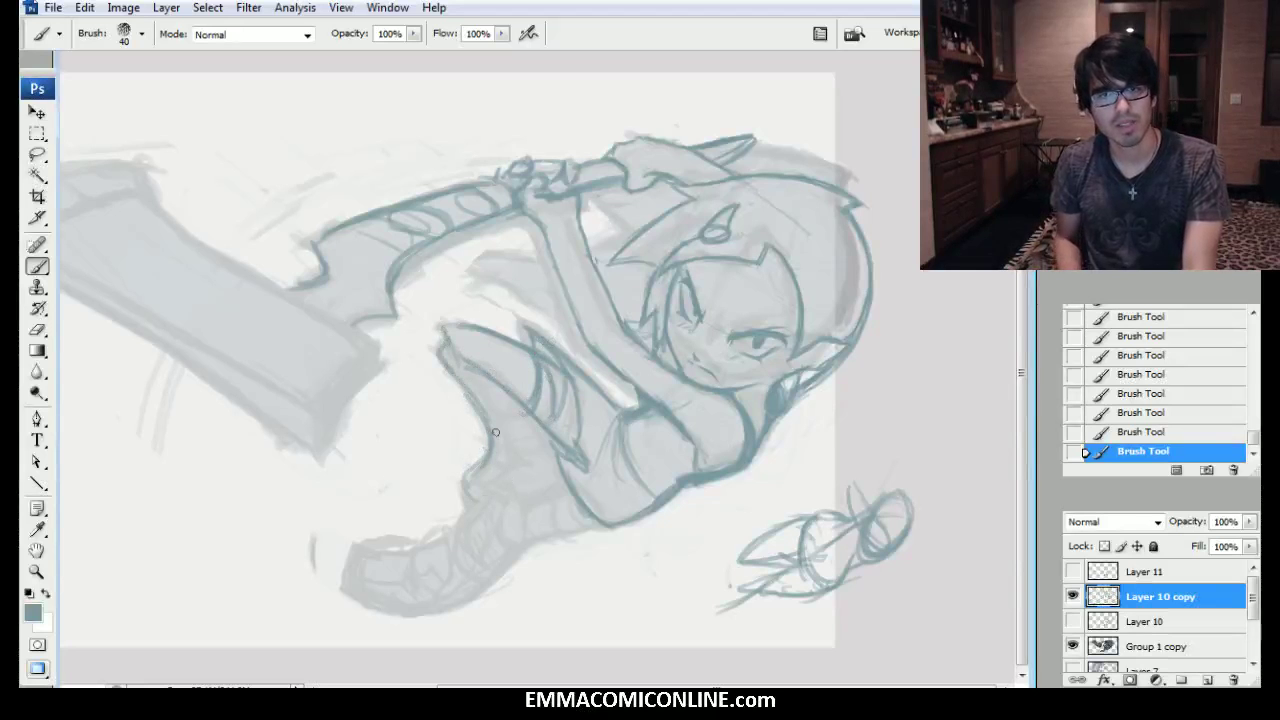
Draw the extended lower leg and its boot outline over the faint sketch, joining it to the bent leg.
drag(604, 526, 516, 545)
drag(566, 487, 520, 508)
drag(606, 520, 527, 543)
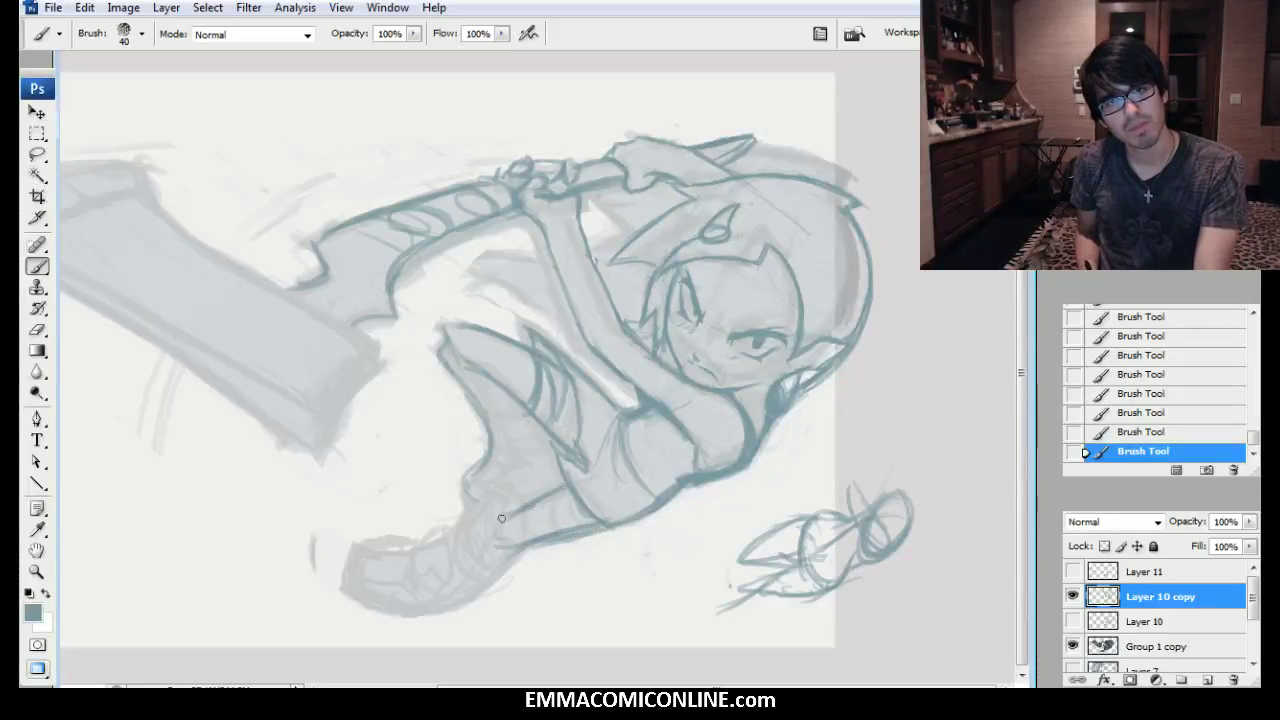
mouse_move(480, 507)
mouse_down()
mouse_move(414, 545)
mouse_move(370, 551)
mouse_move(402, 552)
mouse_move(351, 575)
mouse_move(358, 542)
mouse_move(372, 603)
mouse_move(369, 570)
mouse_move(403, 580)
mouse_move(410, 564)
mouse_move(360, 582)
mouse_move(441, 610)
mouse_move(425, 613)
mouse_move(456, 607)
mouse_move(522, 550)
mouse_move(506, 547)
mouse_move(529, 543)
mouse_move(502, 544)
mouse_move(497, 498)
mouse_move(525, 499)
mouse_move(498, 492)
mouse_move(503, 471)
mouse_move(469, 468)
mouse_move(491, 454)
mouse_move(482, 377)
mouse_move(523, 452)
mouse_up()
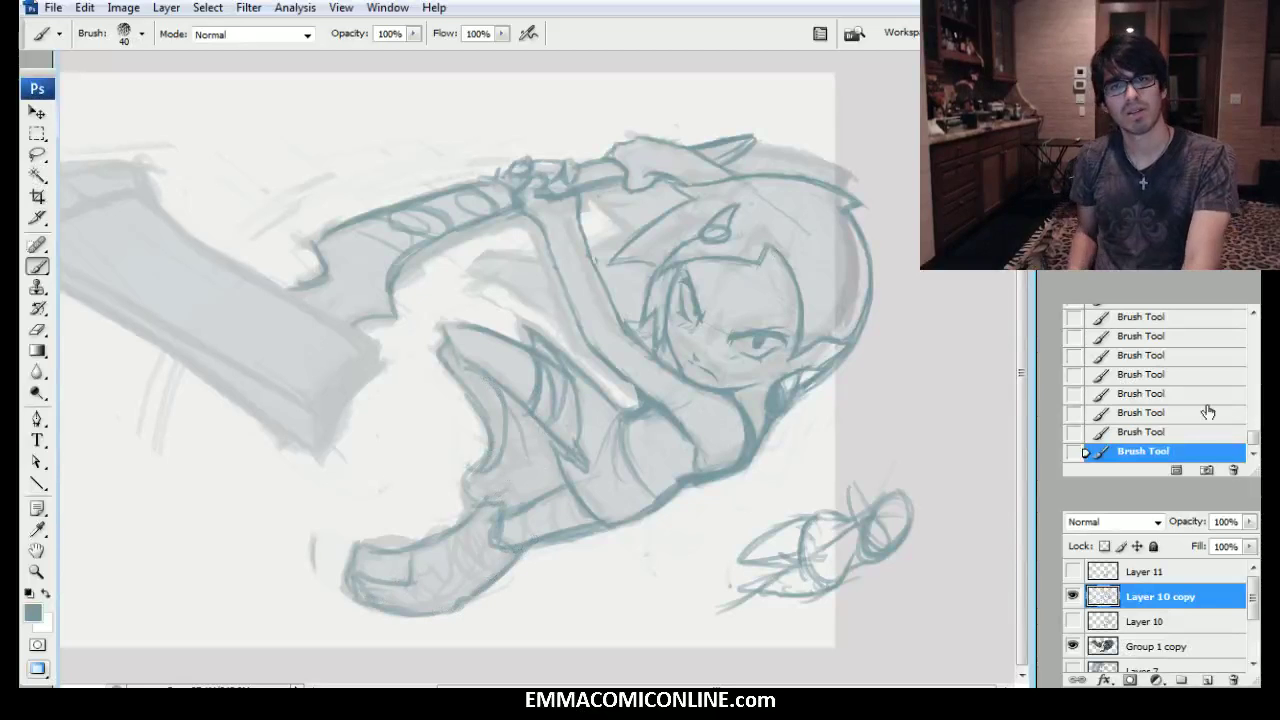
Try reworking the waist and lower back outline with erasing and new strokes, and step back to the earlier drawing state.
click(634, 404)
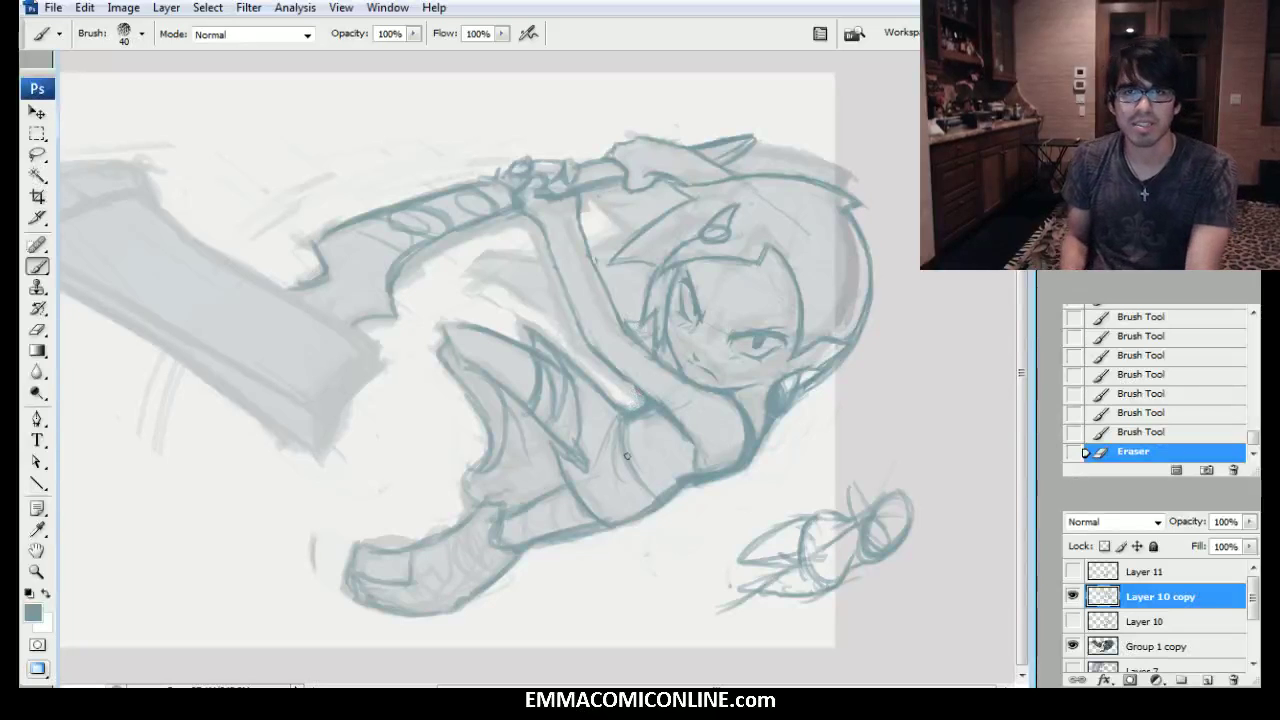
mouse_move(663, 500)
mouse_down()
mouse_move(681, 467)
mouse_move(638, 515)
mouse_move(699, 454)
mouse_move(677, 488)
mouse_move(716, 467)
mouse_move(754, 482)
mouse_move(691, 564)
mouse_move(669, 450)
mouse_move(691, 483)
mouse_move(668, 498)
mouse_move(741, 466)
mouse_move(779, 435)
mouse_up()
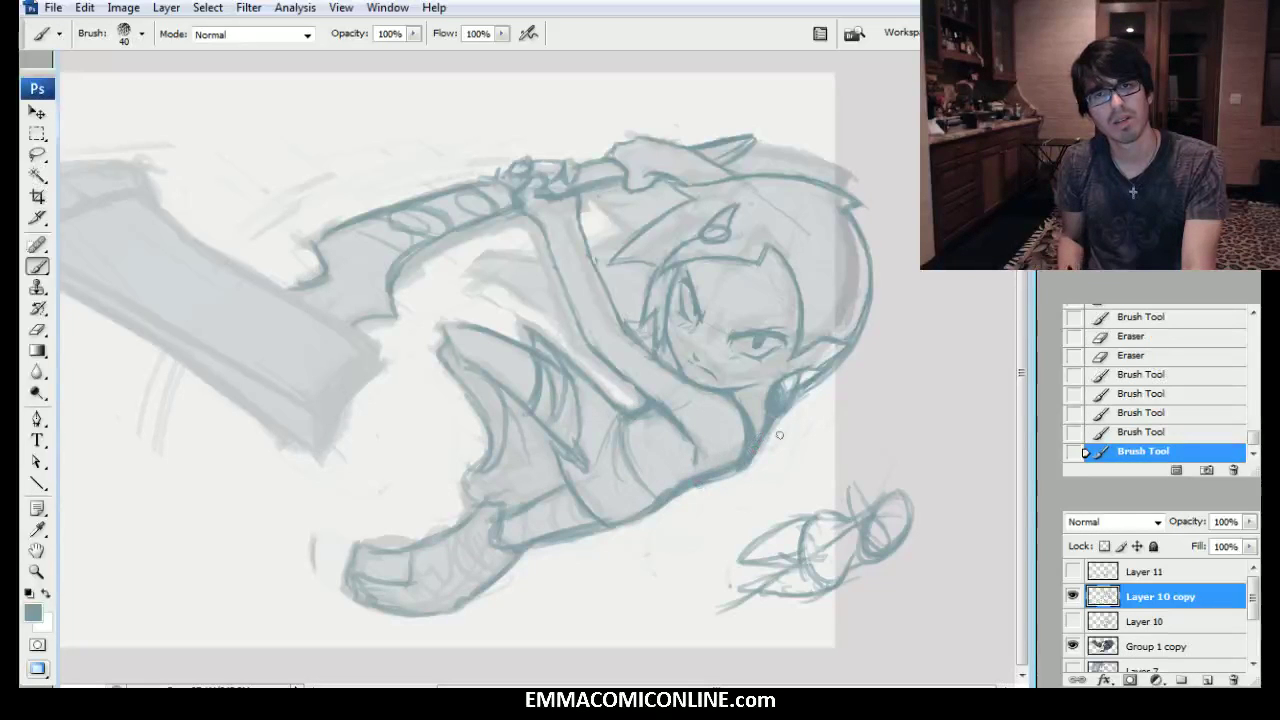
click(1133, 373)
click(1146, 356)
click(1163, 317)
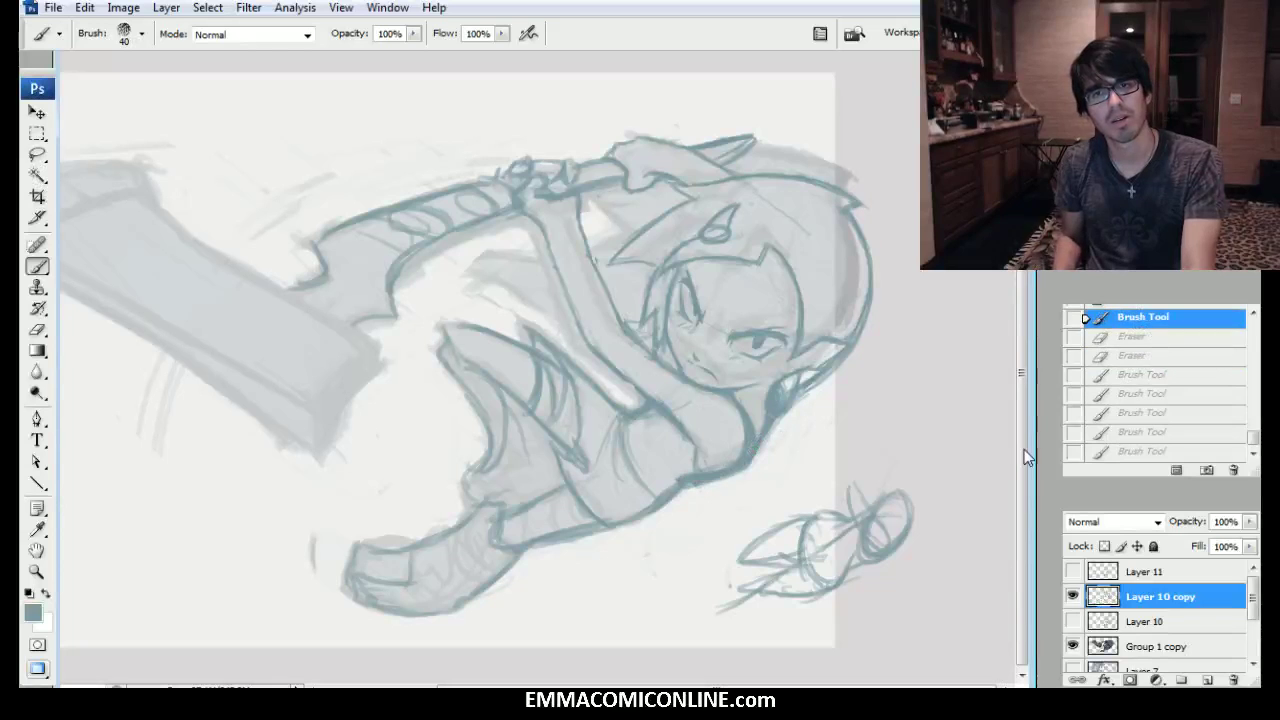
Strengthen the back outline where the upper back meets the waist using a 35 px brush, and erase the stray marks around it.
click(690, 481)
click(688, 479)
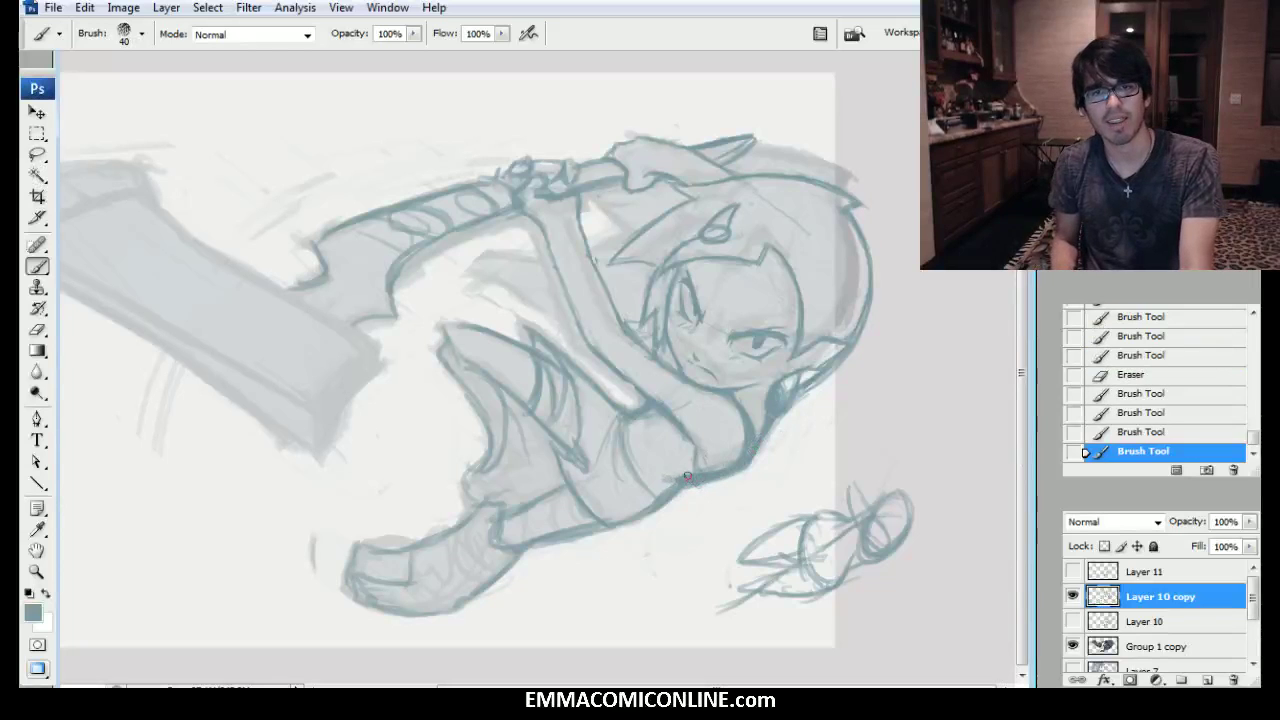
key([)
click(686, 474)
click(690, 476)
click(694, 476)
click(699, 476)
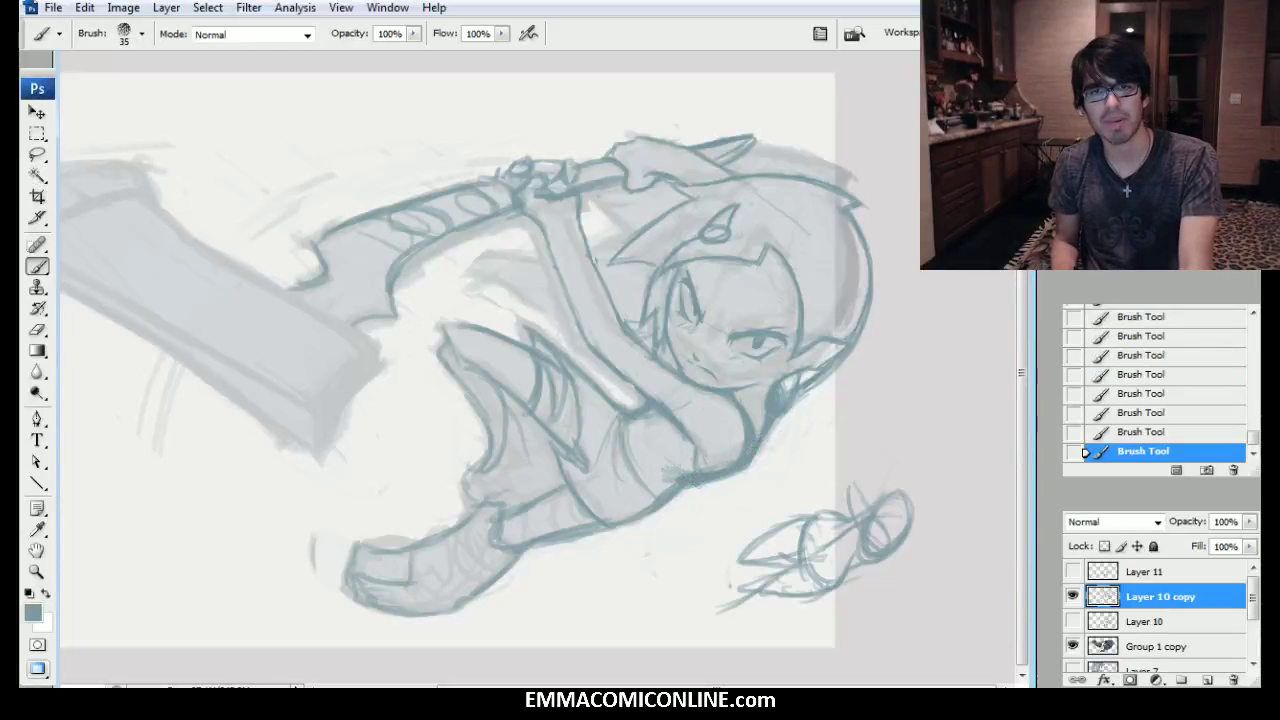
drag(694, 469, 696, 451)
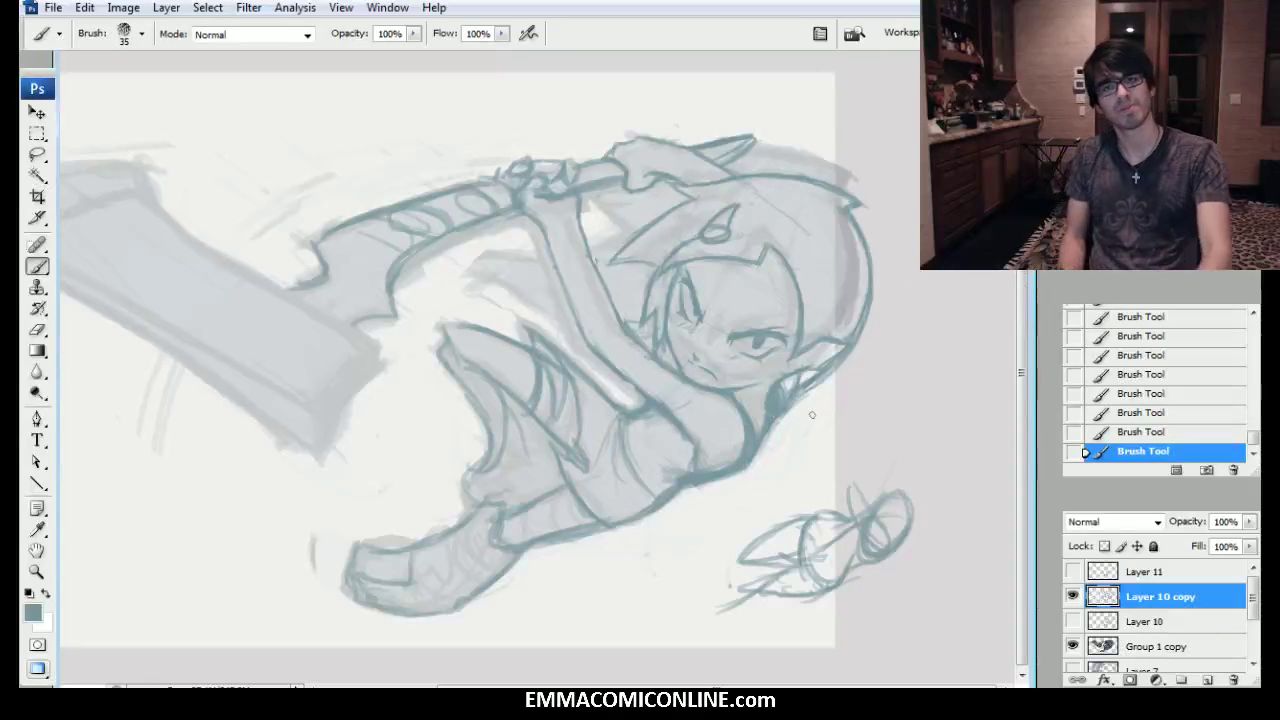
mouse_move(678, 468)
mouse_down()
mouse_move(683, 484)
mouse_move(672, 478)
mouse_up()
drag(668, 482, 678, 474)
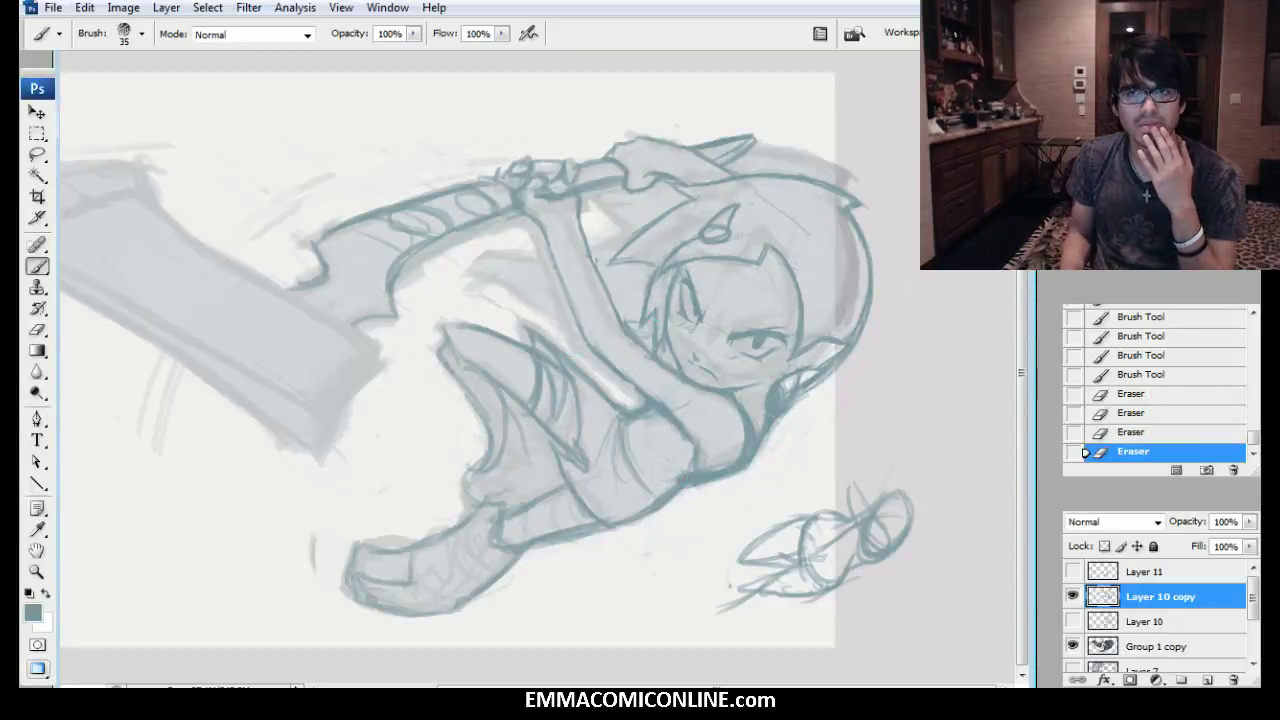
Mirror the canvas horizontally to check the redrawn legs and torso in reverse.
key(ctrl+shift+h)
scroll(518, 360, left, 3)
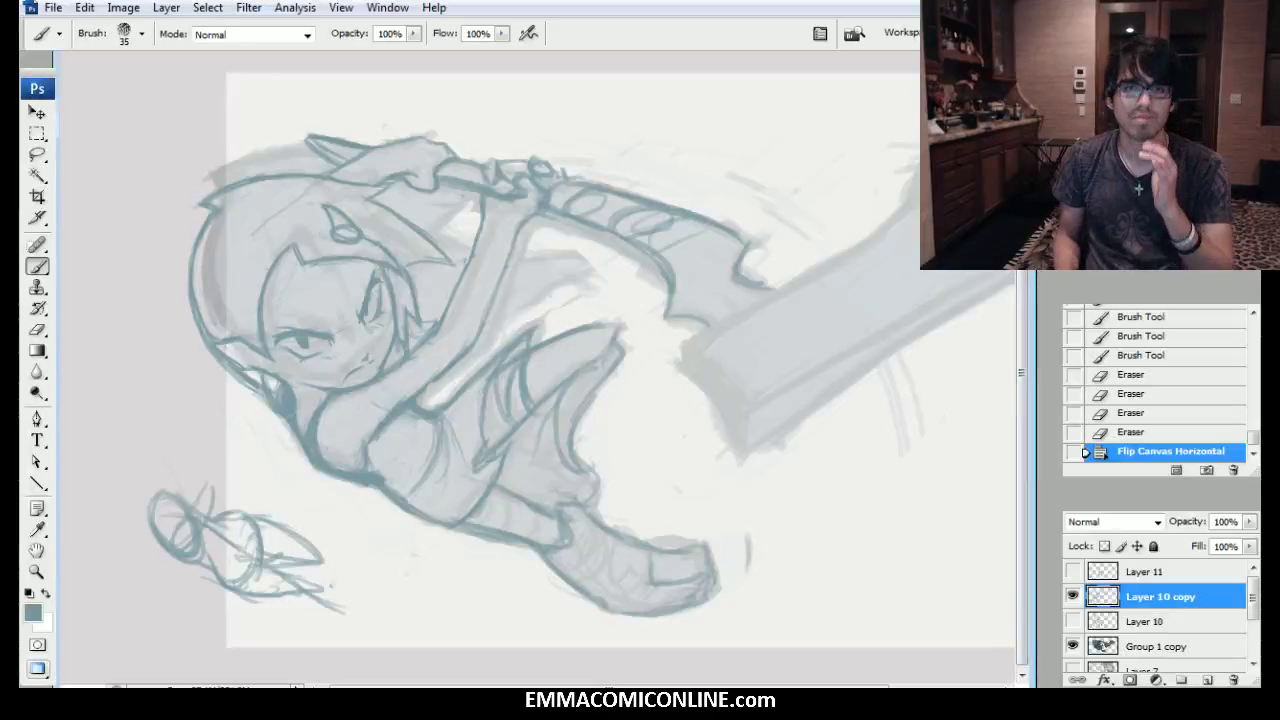
key(l)
key(b)
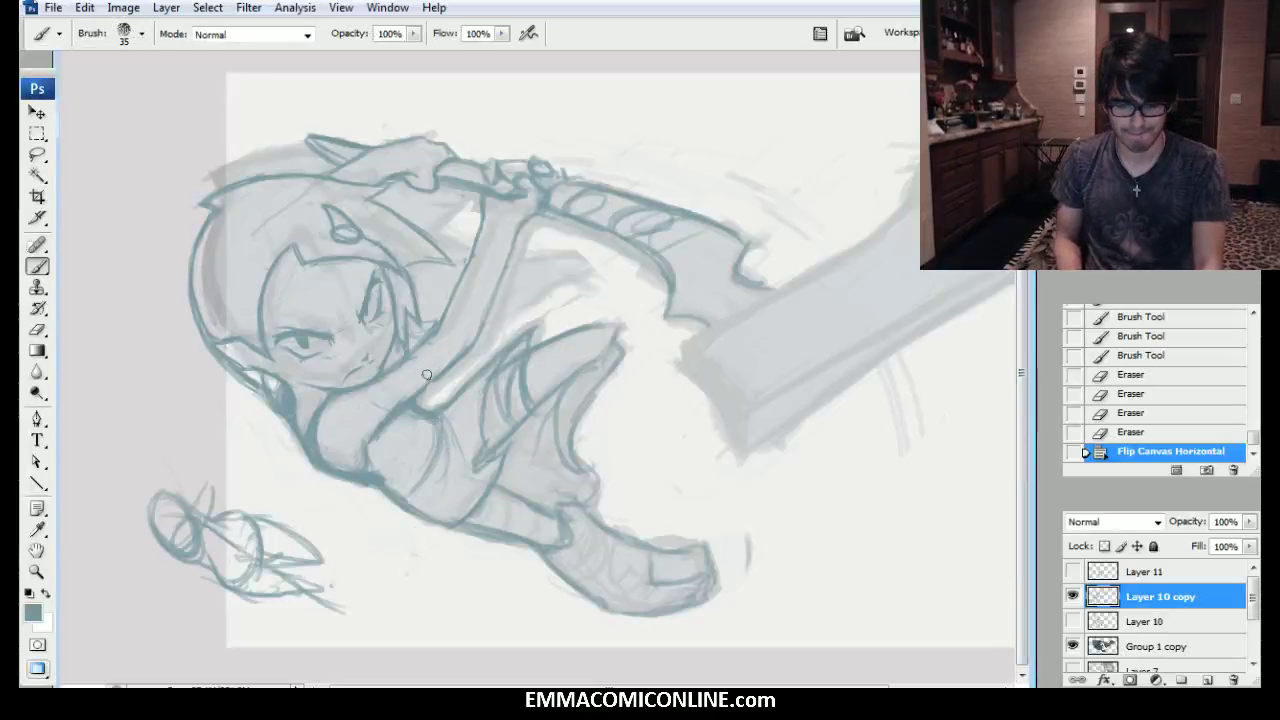
Redraw the shirt edge under the arm, the waist line and the torso folds on the mirrored figure.
mouse_move(368, 468)
mouse_down()
mouse_move(350, 482)
mouse_move(372, 440)
mouse_up()
drag(372, 442, 396, 414)
drag(398, 410, 424, 418)
mouse_move(405, 492)
mouse_down()
mouse_move(372, 479)
mouse_move(423, 425)
mouse_move(439, 433)
mouse_move(415, 405)
mouse_move(442, 422)
mouse_up()
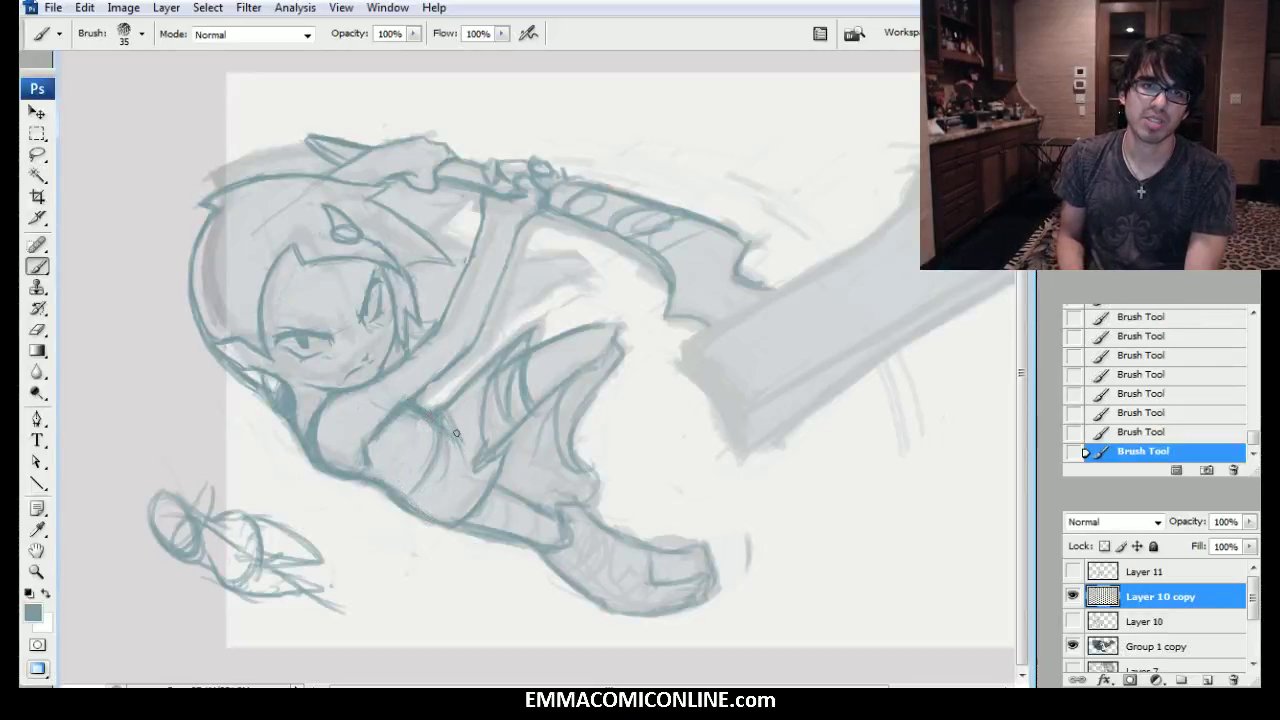
drag(422, 393, 458, 366)
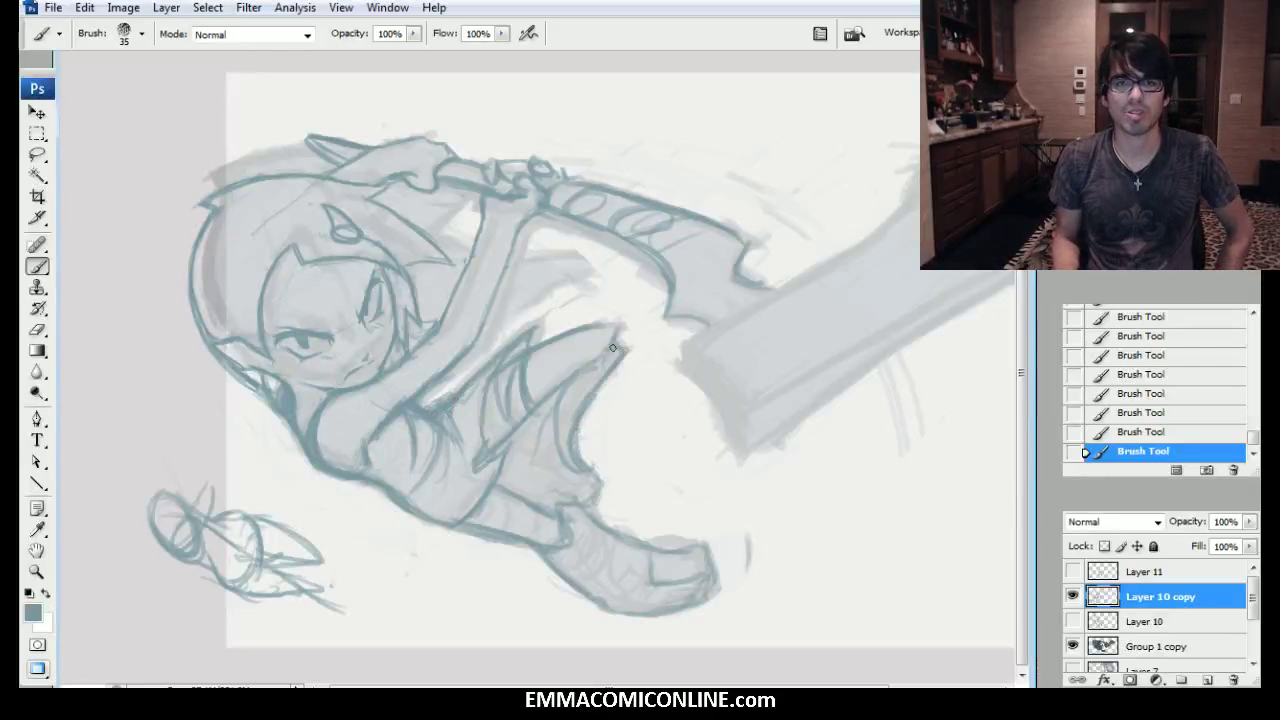
Compare the old figure on Layer 10 with the reworked one on Layer 10 copy by toggling their visibility.
click(1073, 596)
click(1073, 621)
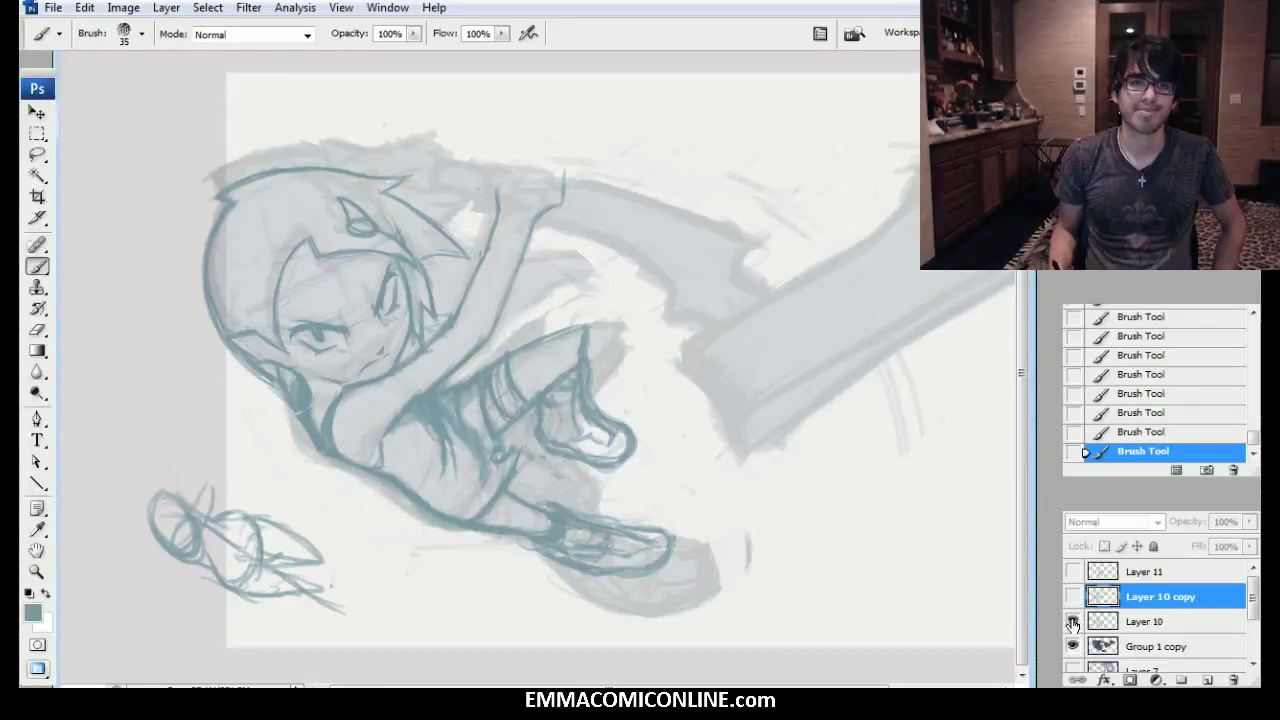
click(1073, 621)
click(1073, 596)
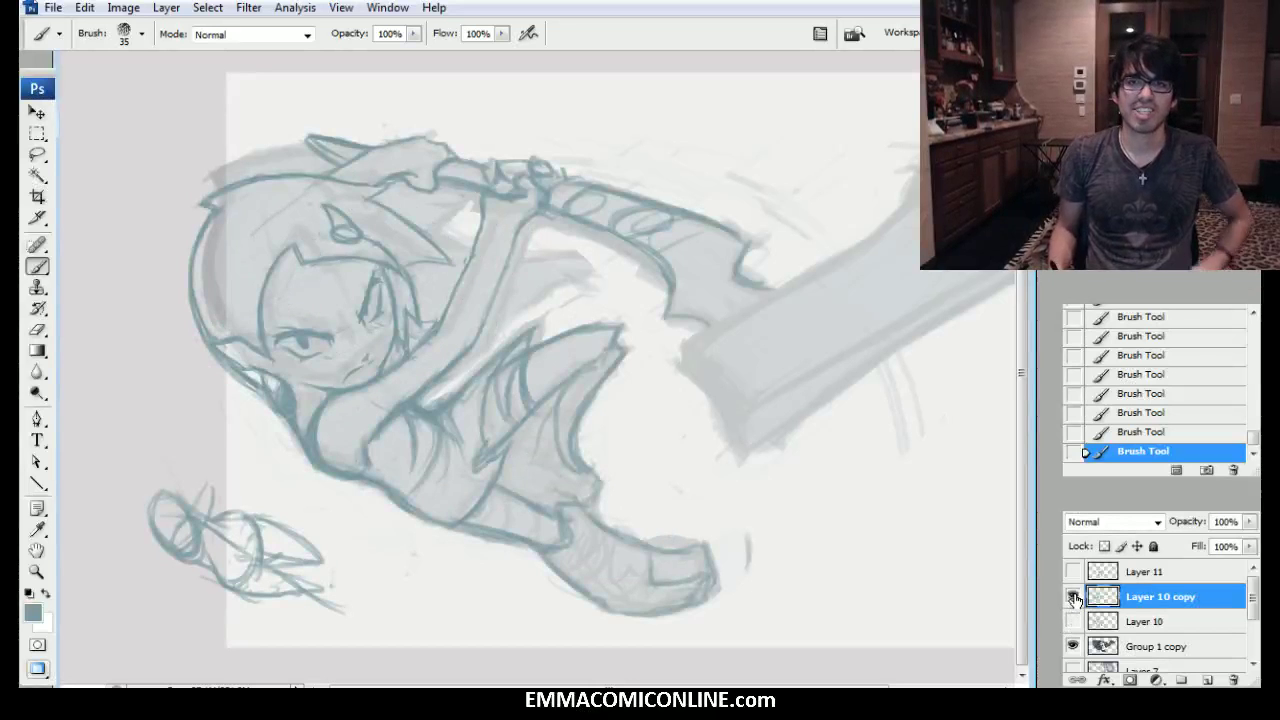
Mark an arc beside the legs on Layer 10 copy and jagged flow lines on Layer 10, and return to Layer 10 copy with Layer 10 hidden.
drag(657, 363, 724, 518)
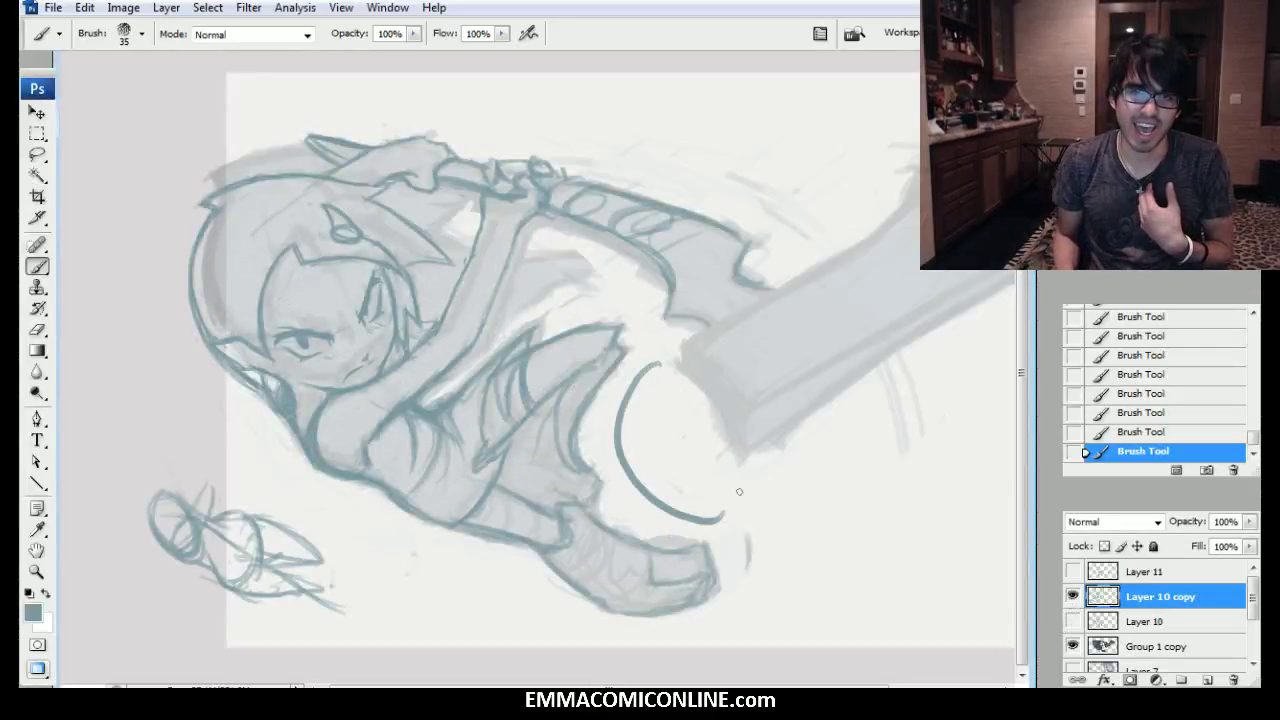
click(1072, 596)
click(1072, 621)
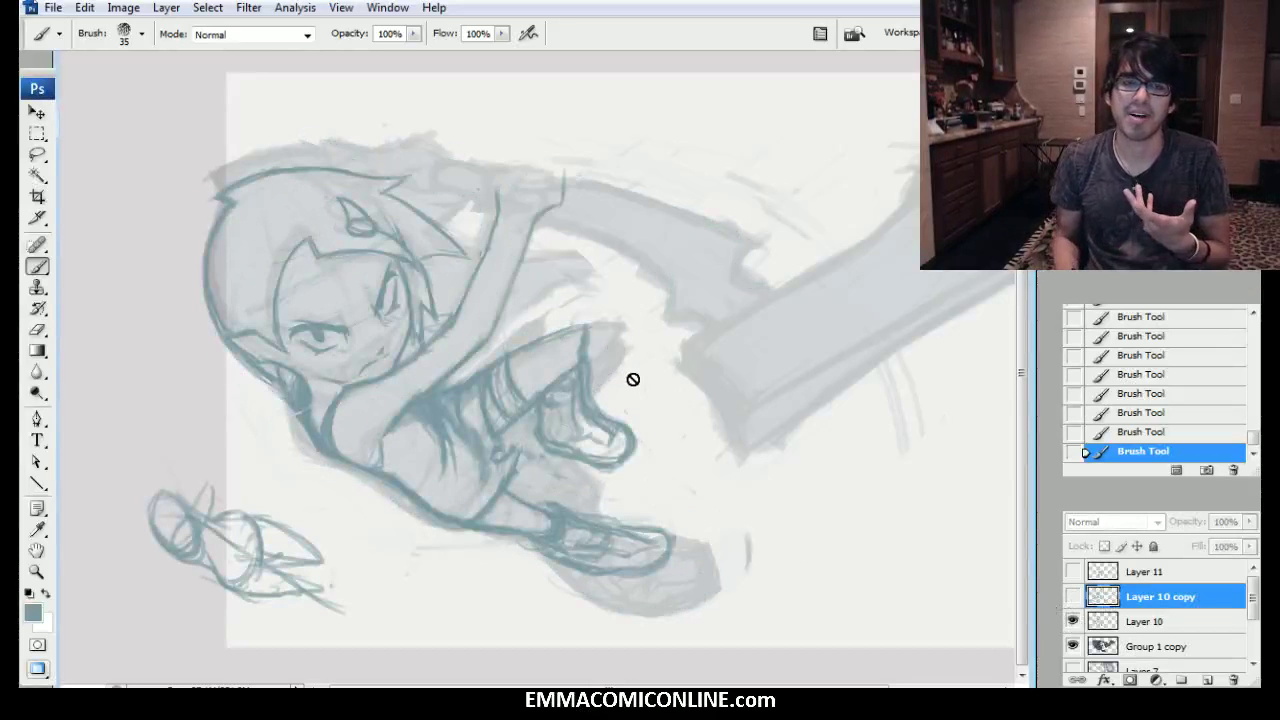
click(1136, 622)
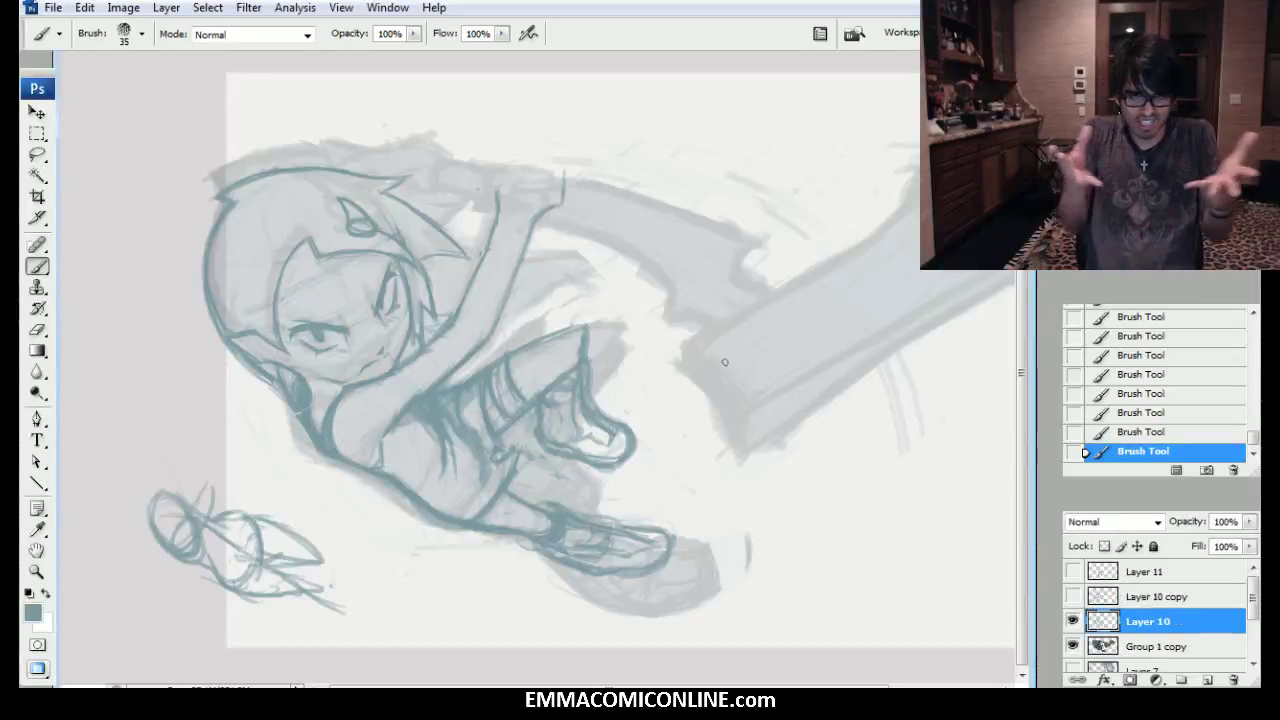
mouse_move(605, 325)
mouse_down()
mouse_move(676, 410)
mouse_move(664, 384)
mouse_up()
mouse_move(648, 427)
mouse_down()
mouse_move(646, 468)
mouse_move(622, 500)
mouse_move(690, 515)
mouse_up()
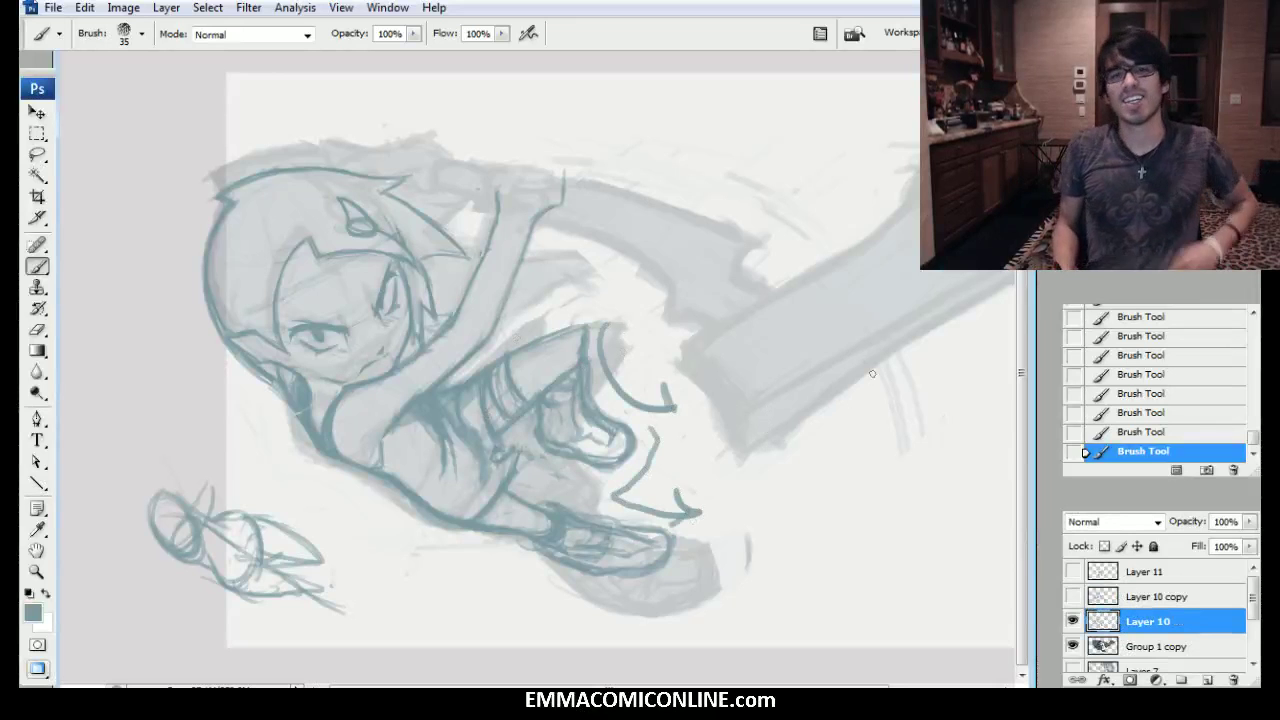
click(1072, 618)
click(1072, 596)
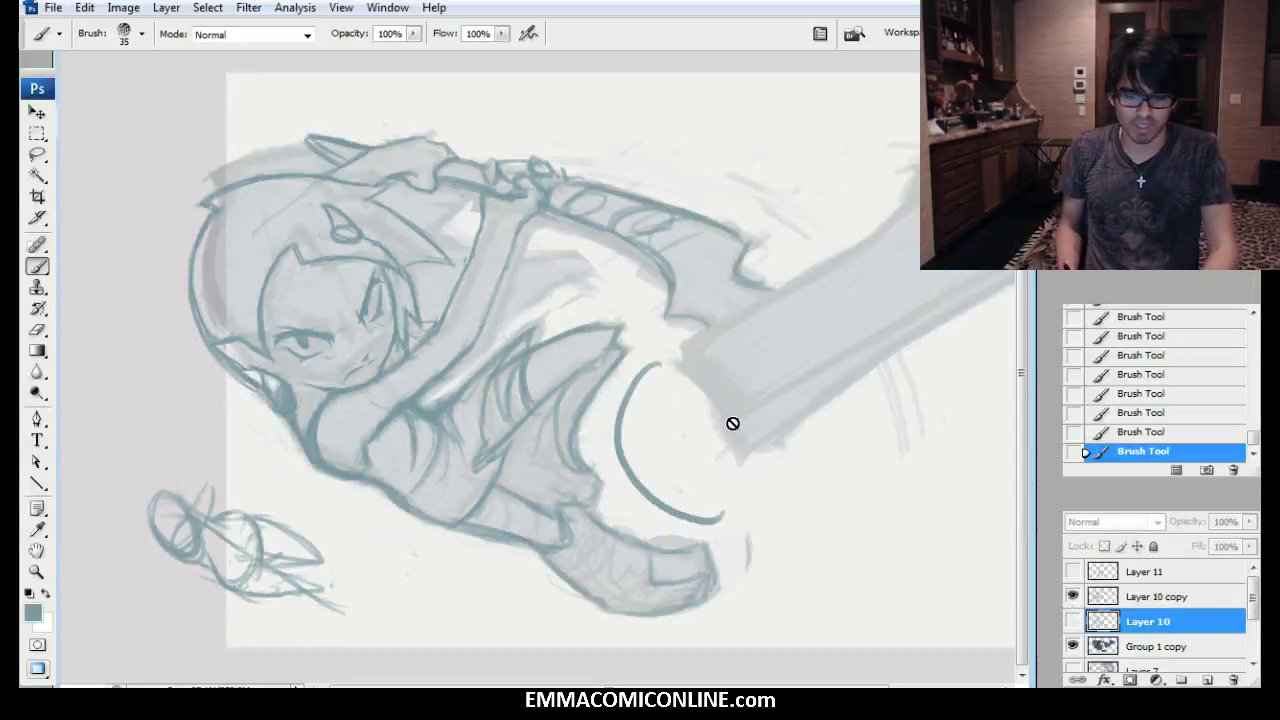
click(1085, 597)
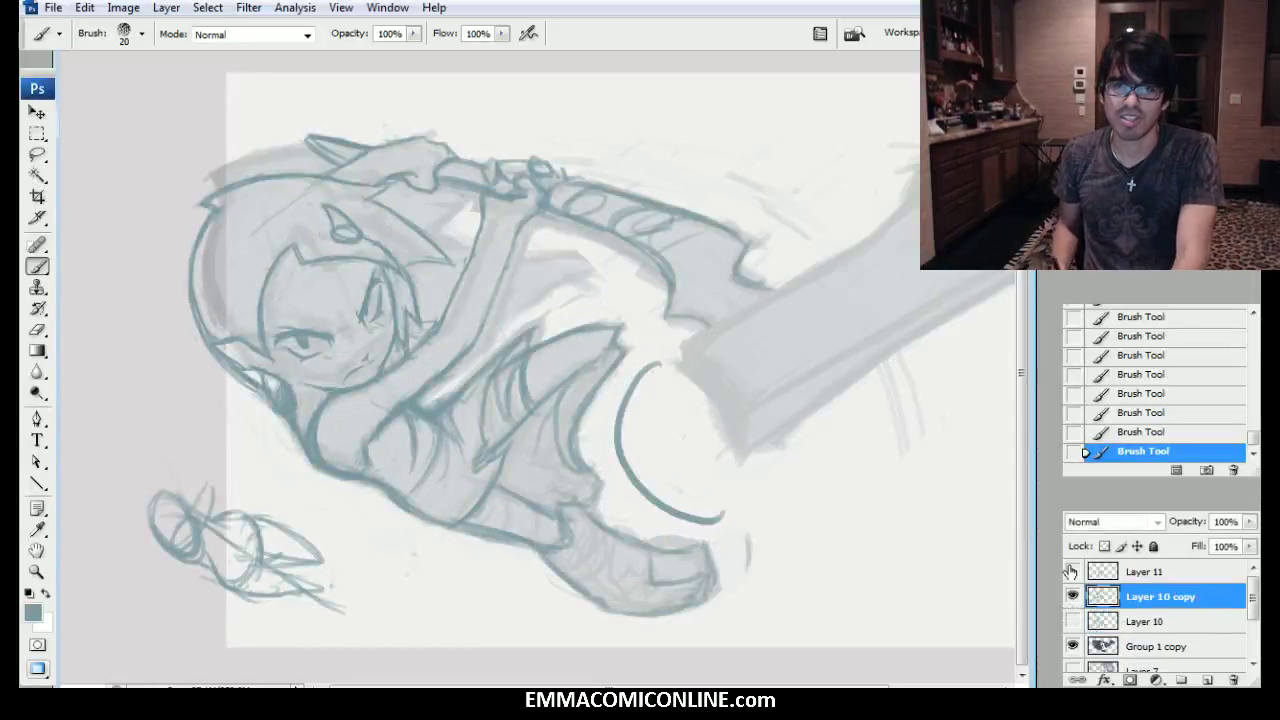
Draw a long sweeping curve from the knee around beneath the blade, and erase it together with the arc beside the legs.
mouse_move(595, 326)
mouse_down()
mouse_move(725, 312)
mouse_move(956, 416)
mouse_up()
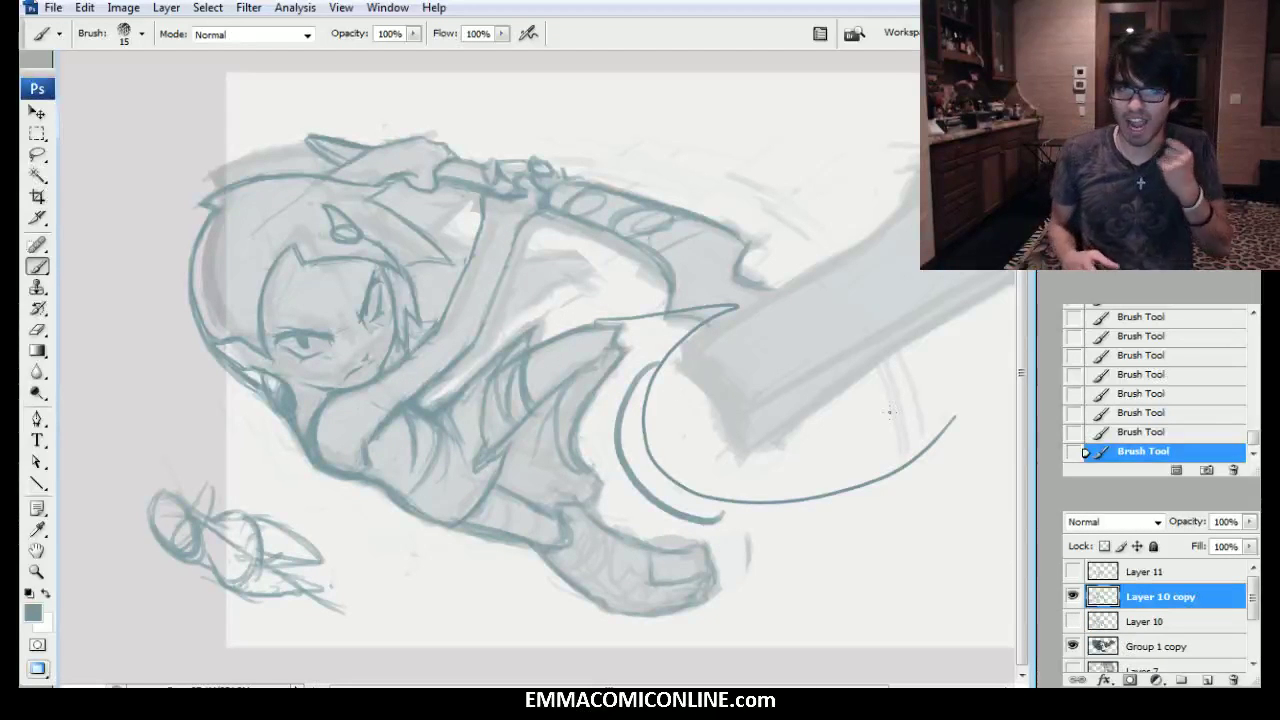
key(e)
drag(589, 320, 740, 310)
mouse_move(714, 363)
mouse_down()
mouse_move(639, 375)
mouse_move(651, 373)
mouse_move(738, 498)
mouse_move(878, 479)
mouse_move(953, 430)
mouse_up()
Remove the oval details from the weapon's handle and retouch the lines where the hand grips it.
mouse_move(614, 226)
mouse_down()
mouse_move(670, 246)
mouse_move(681, 229)
mouse_move(610, 209)
mouse_up()
drag(535, 172, 531, 202)
drag(533, 201, 541, 209)
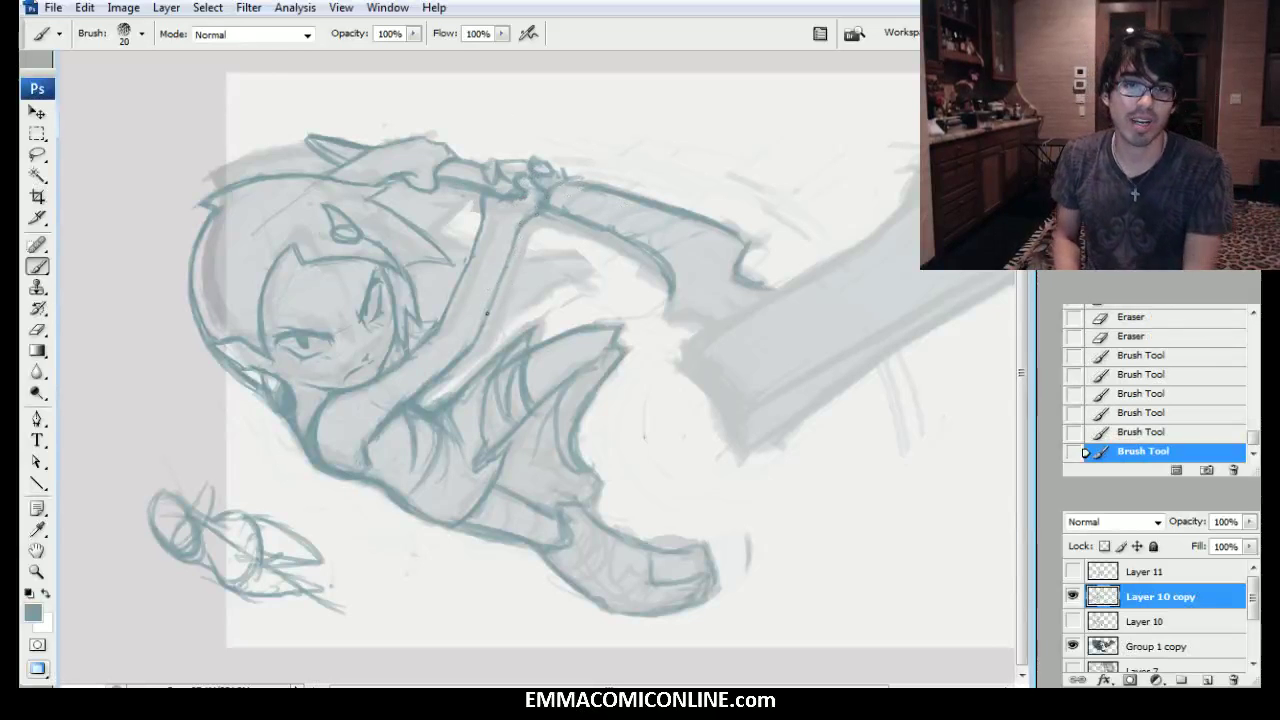
Clean up the raised arm by redrawing its outline and erasing excess lines from the forearm to the shoulder.
drag(459, 352, 475, 338)
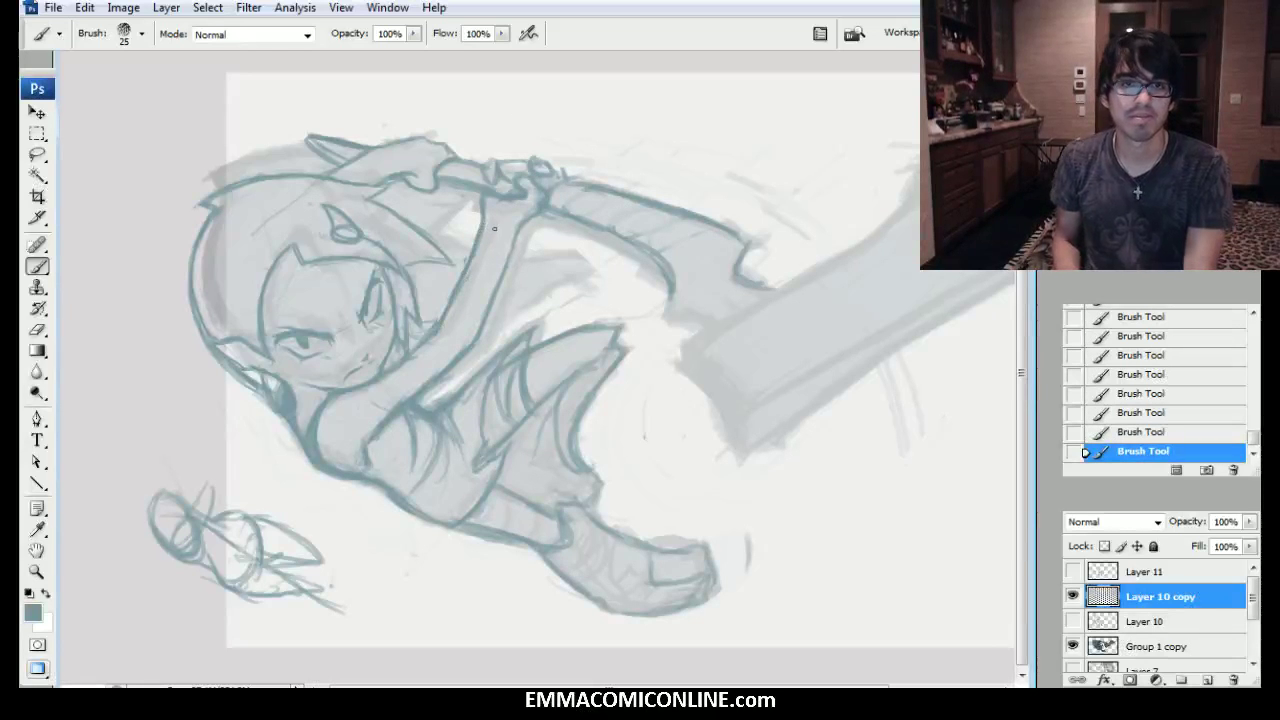
drag(448, 341, 430, 354)
drag(412, 364, 405, 370)
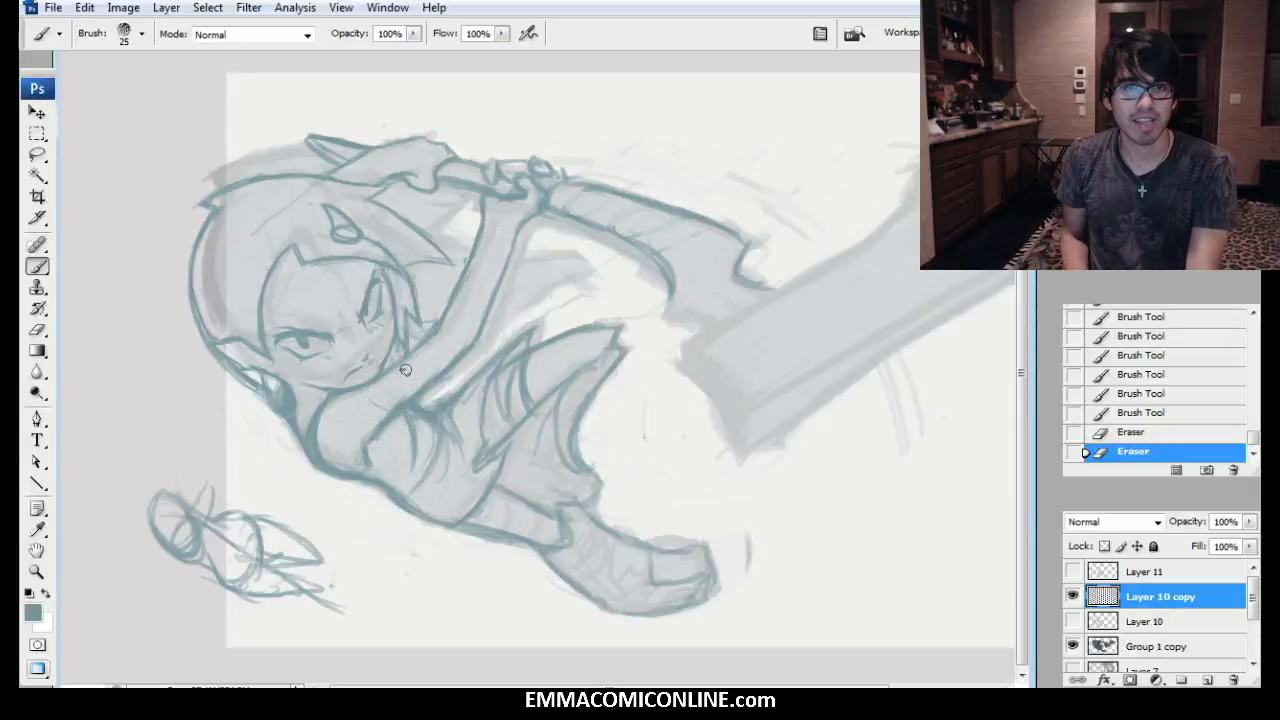
mouse_move(352, 431)
mouse_down()
mouse_move(431, 362)
mouse_move(405, 388)
mouse_move(429, 374)
mouse_move(467, 320)
mouse_up()
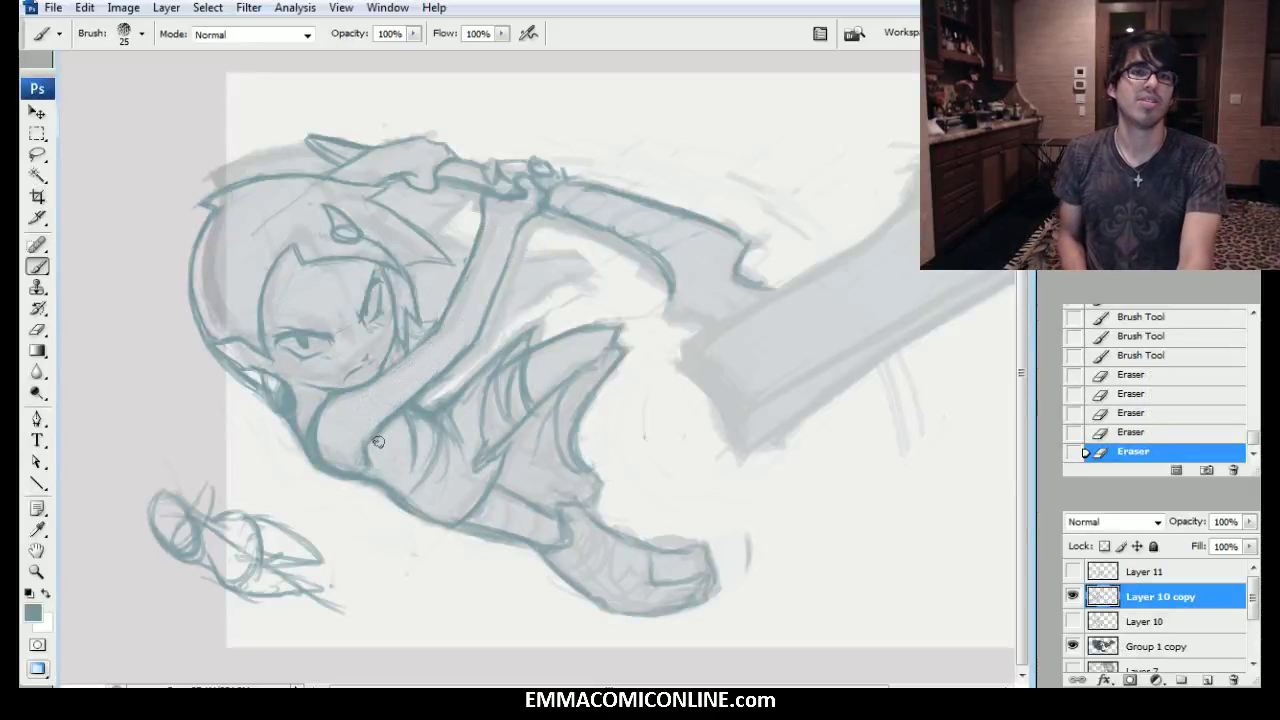
Redraw the pointed hair strands beside the face with the brush, and erase the stray line inside the hair.
mouse_move(429, 327)
mouse_down()
mouse_move(408, 271)
mouse_move(424, 313)
mouse_move(418, 283)
mouse_move(405, 375)
mouse_move(376, 401)
mouse_move(414, 307)
mouse_move(437, 317)
mouse_move(423, 278)
mouse_move(436, 313)
mouse_move(420, 282)
mouse_move(447, 289)
mouse_move(438, 408)
mouse_move(406, 240)
mouse_move(361, 252)
mouse_move(416, 296)
mouse_move(412, 262)
mouse_up()
drag(410, 272, 444, 250)
drag(440, 262, 441, 244)
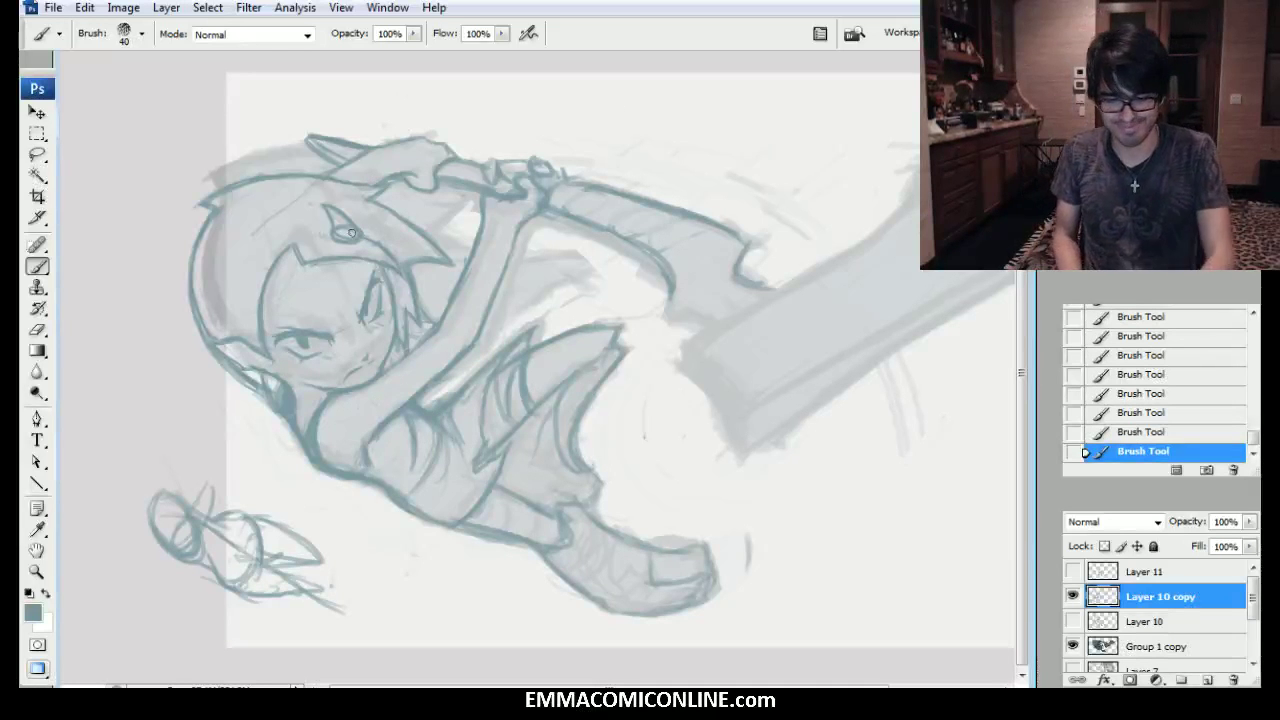
click(289, 210)
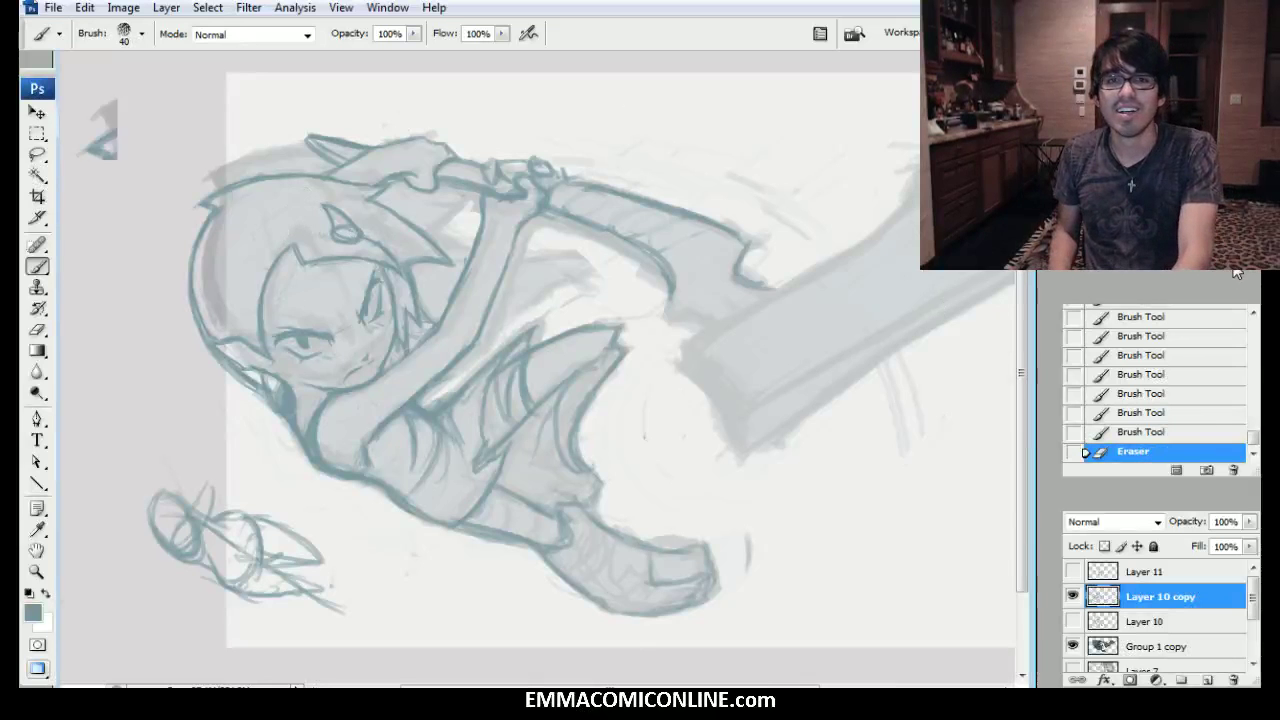
Erase the stray sketch marks on the face above the large eye and along the cheek edge.
key(ctrl+plus)
key(ctrl+plus)
drag(405, 260, 585, 229)
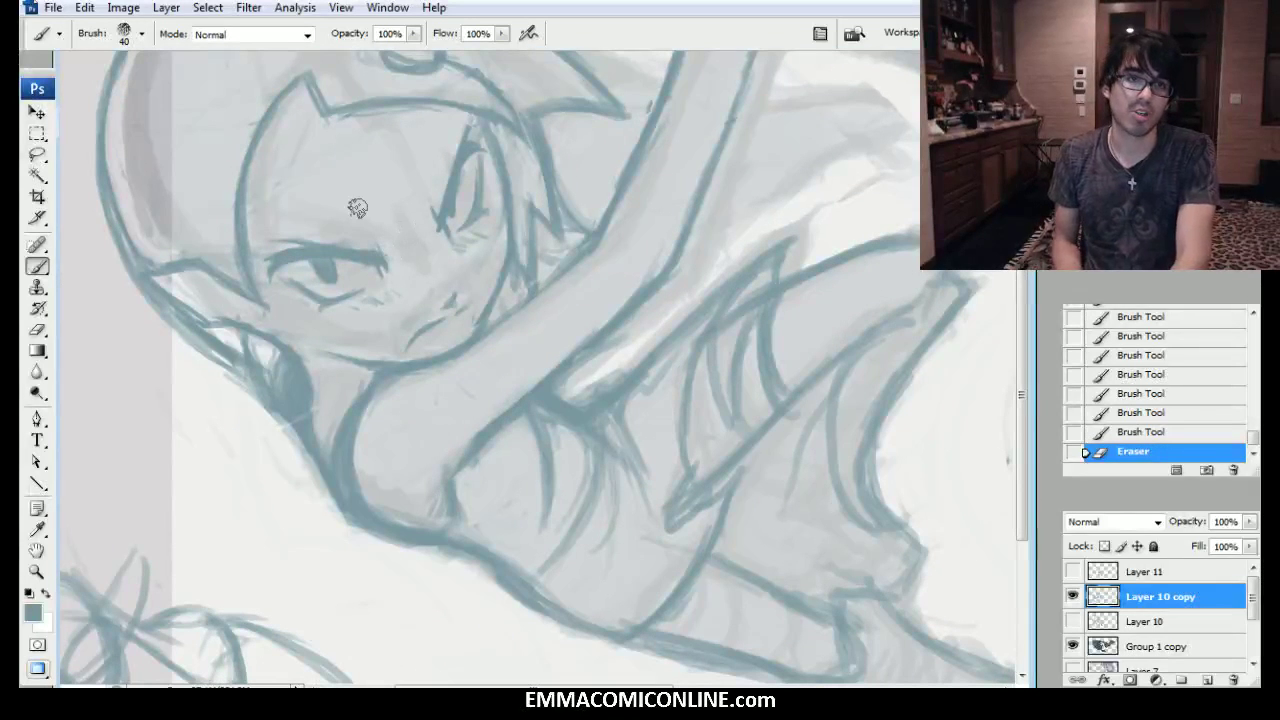
drag(309, 220, 327, 203)
mouse_move(235, 253)
mouse_down()
mouse_move(248, 283)
mouse_move(236, 215)
mouse_up()
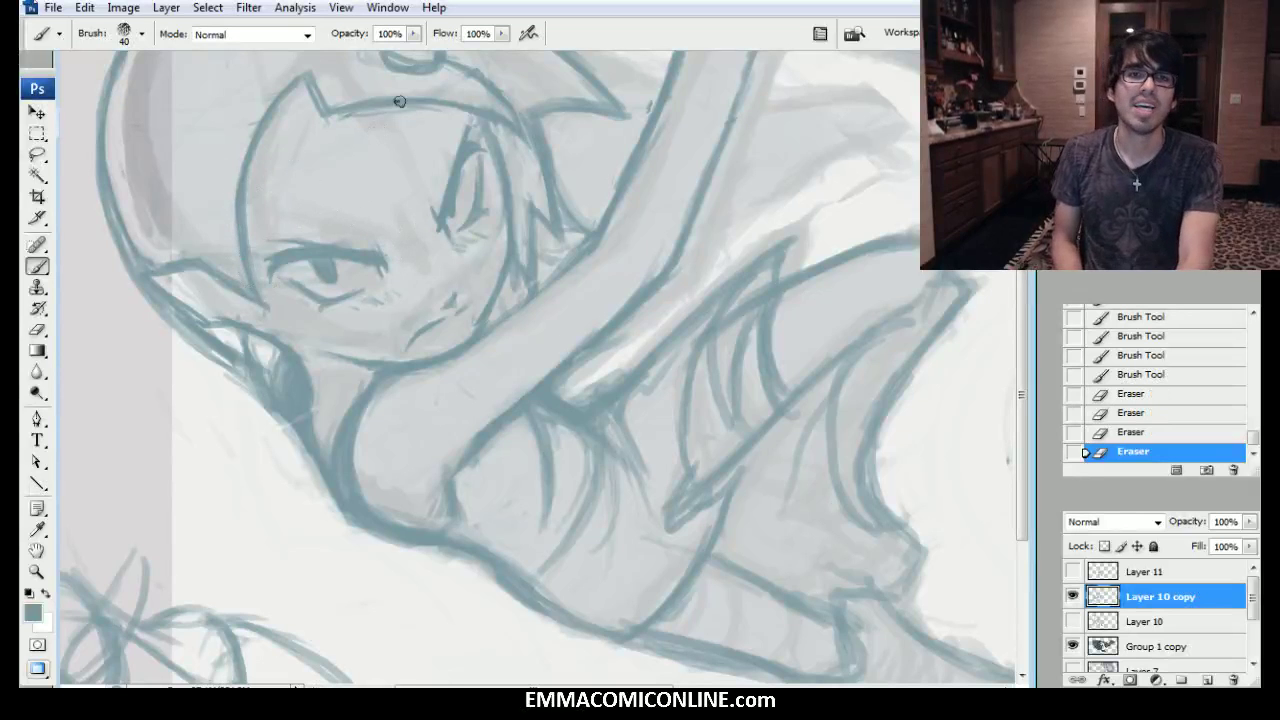
Redraw the face contour beside the large eye down to the ear's tip with a smaller brush, erasing the overlapping lines.
drag(229, 256, 266, 304)
key(bracketleft)
drag(246, 240, 262, 290)
drag(242, 210, 250, 262)
mouse_move(244, 215)
mouse_down()
mouse_move(252, 239)
mouse_move(279, 243)
mouse_up()
mouse_move(268, 290)
mouse_down()
mouse_move(241, 238)
mouse_move(254, 285)
mouse_move(238, 201)
mouse_move(283, 179)
mouse_move(286, 280)
mouse_up()
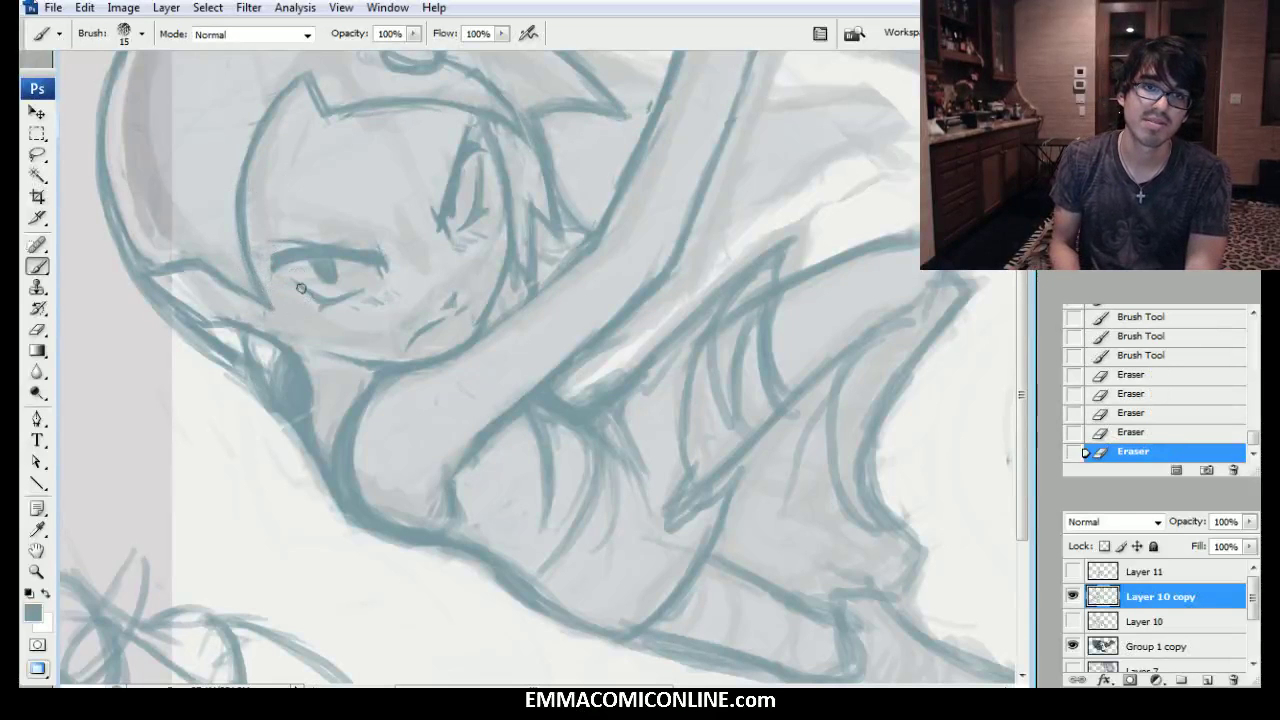
Refine the large eye's outer corner and lower lid with fine strokes of a 9 px brush.
key(bracketleft)
click(281, 266)
click(291, 261)
mouse_move(285, 266)
mouse_down()
mouse_move(310, 258)
mouse_move(324, 298)
mouse_up()
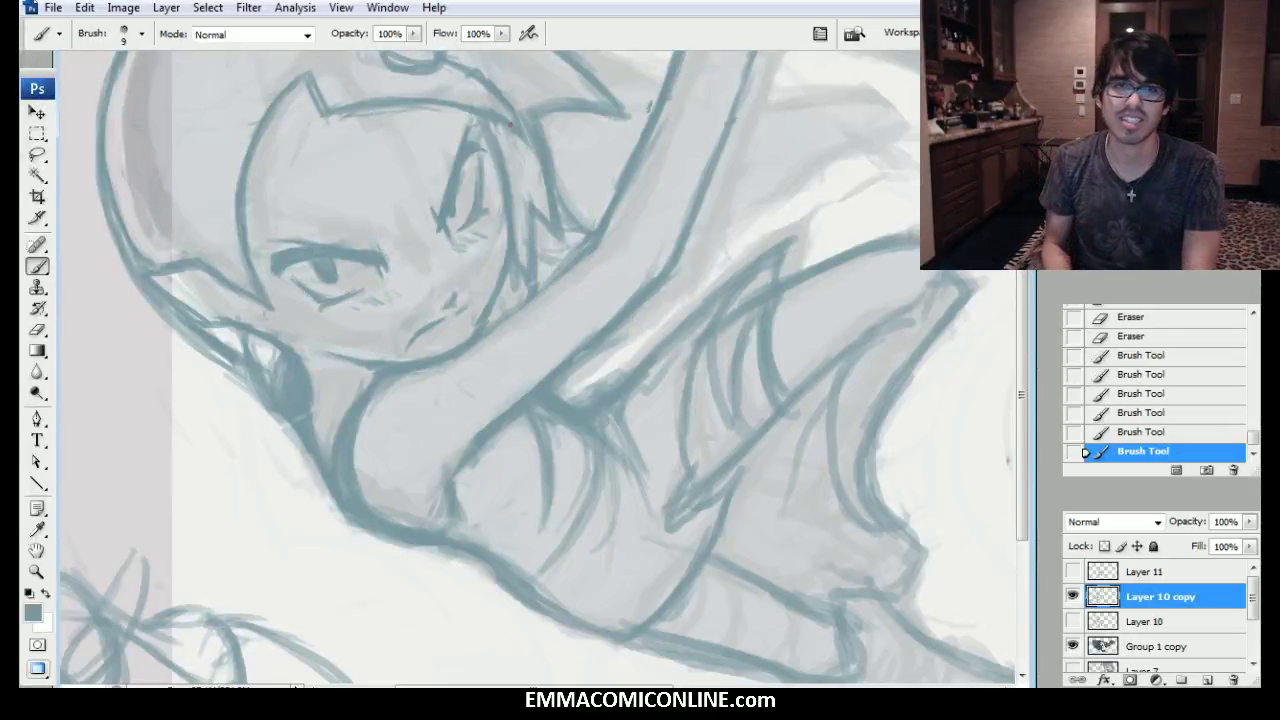
Touch up the mouth line with the brush, and lasso the wide near eye and nudge it slightly towards the nose.
drag(415, 324, 434, 316)
drag(426, 320, 446, 310)
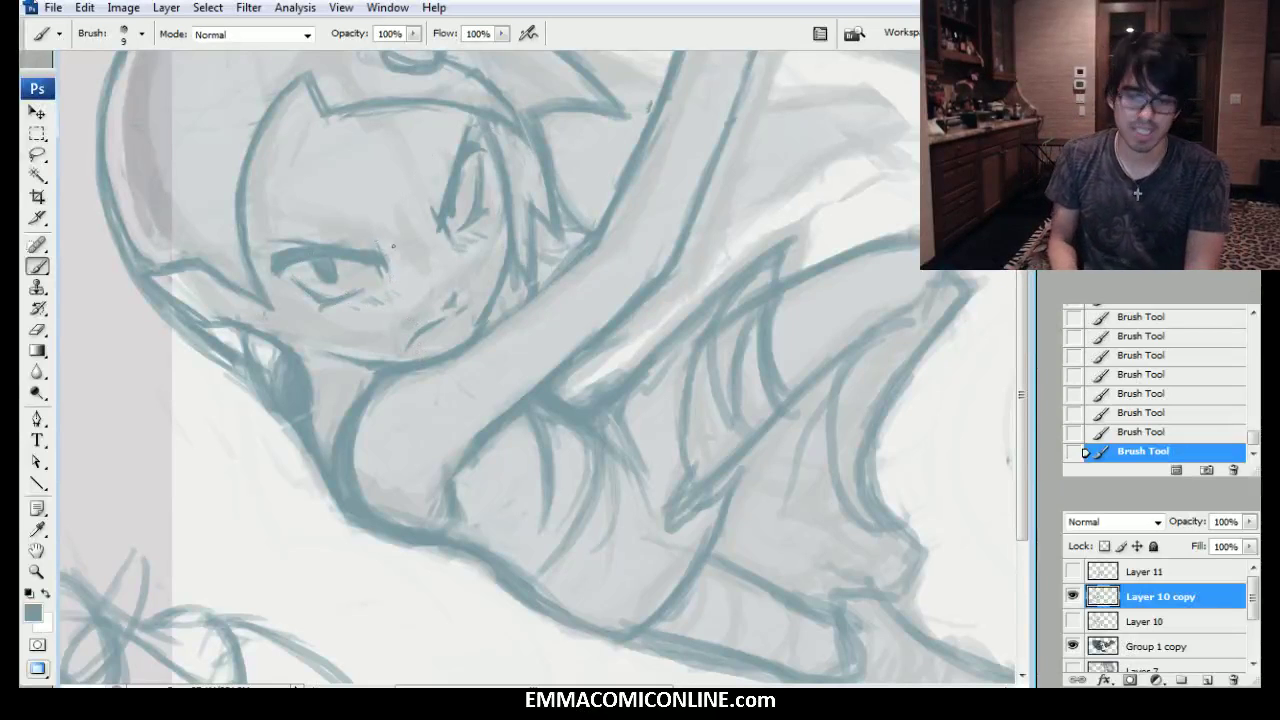
key(l)
mouse_move(343, 314)
mouse_down()
mouse_move(358, 305)
mouse_move(380, 222)
mouse_move(270, 227)
mouse_move(318, 333)
mouse_up()
key(v)
key(Right)
key(Right)
key(Right)
key(Right)
key(Right)
key(Right)
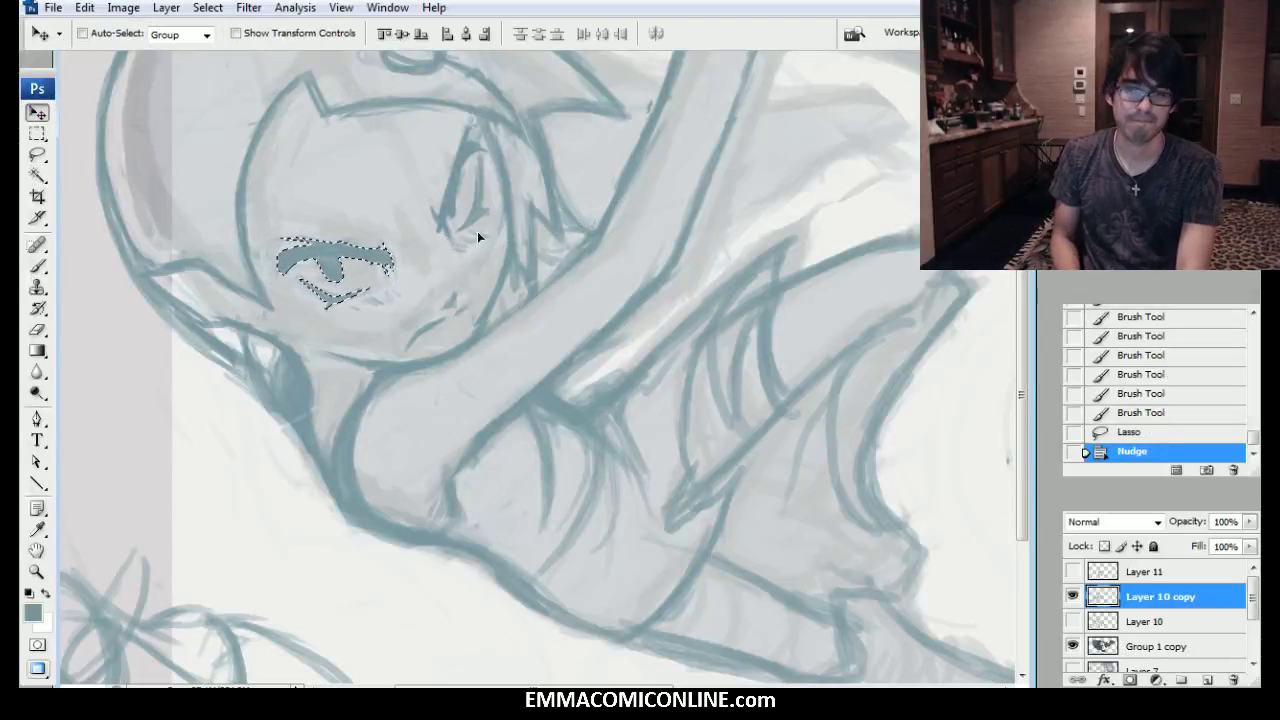
key(l)
click(477, 163)
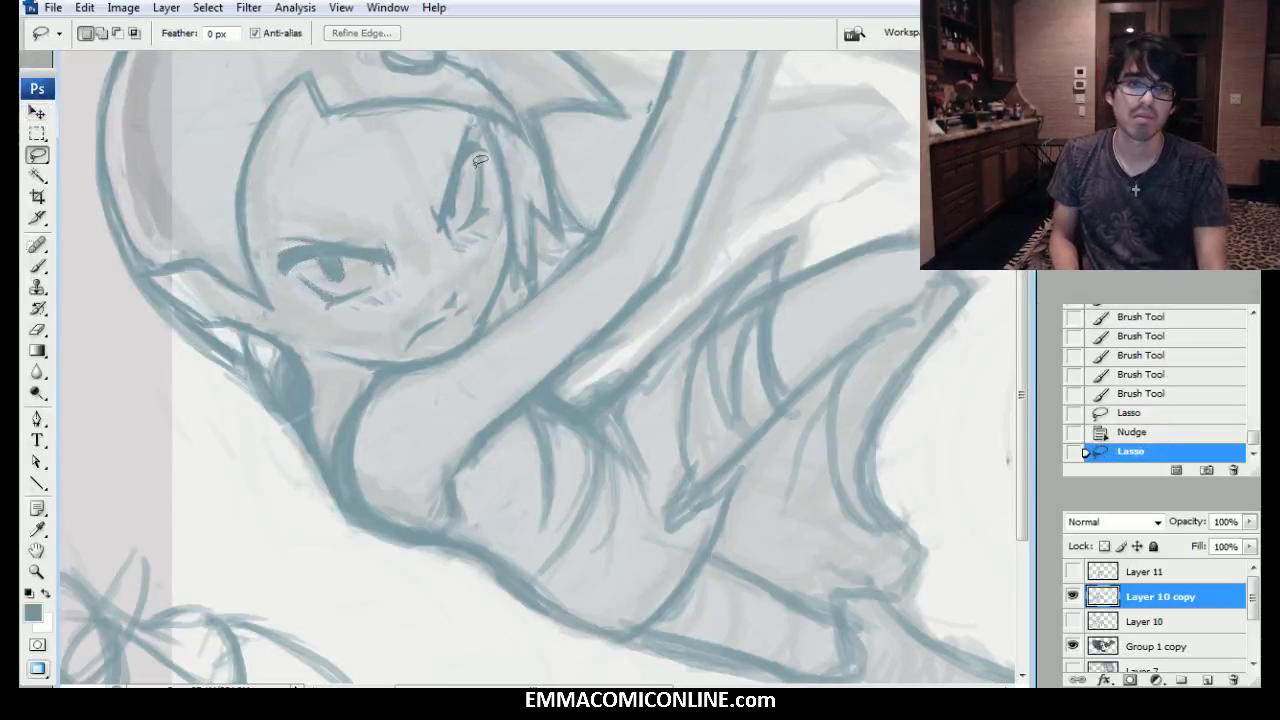
Clean up the narrow far eye with the eraser and a 10 px brush, and extend the near eye's brow line outward.
key(b)
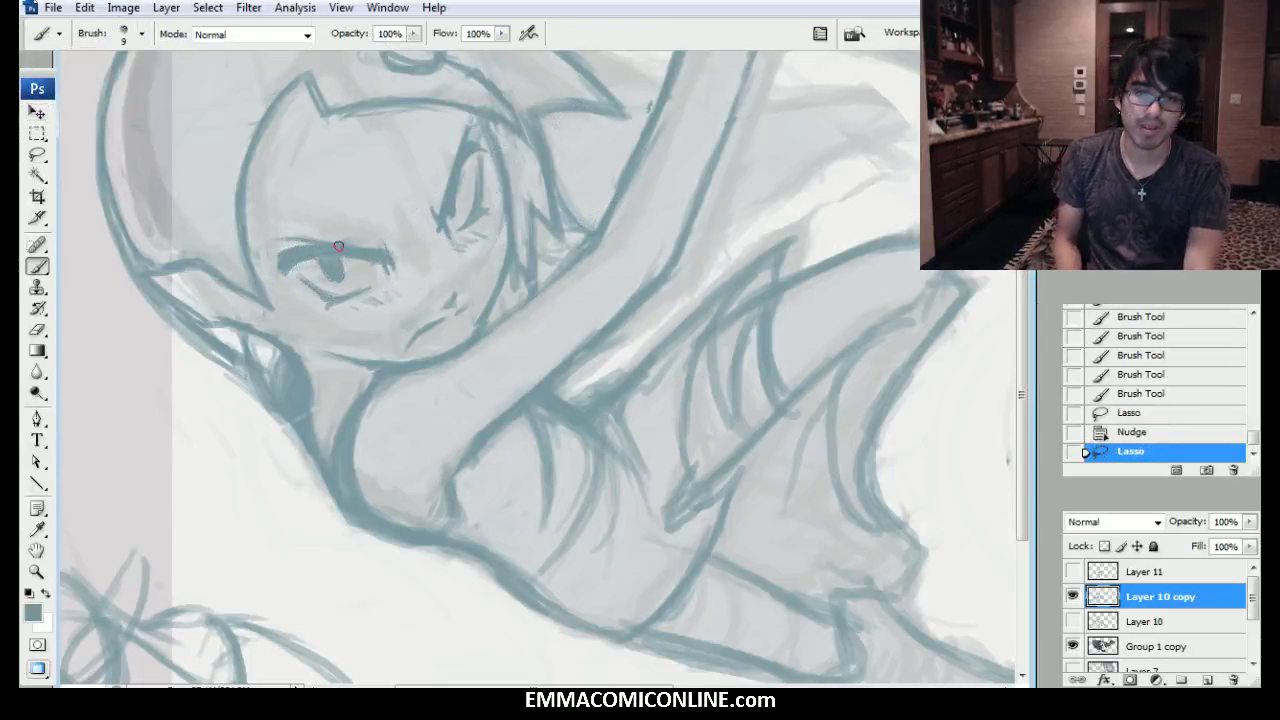
drag(449, 240, 433, 226)
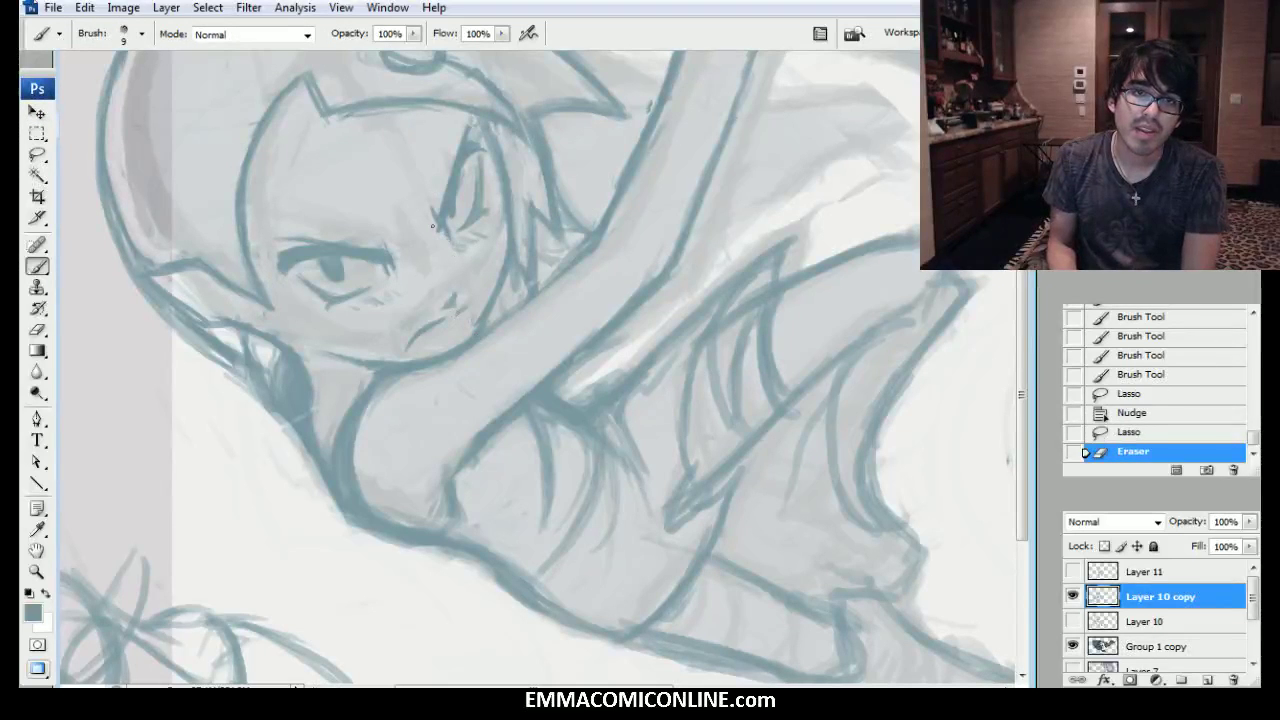
click(438, 228)
click(487, 163)
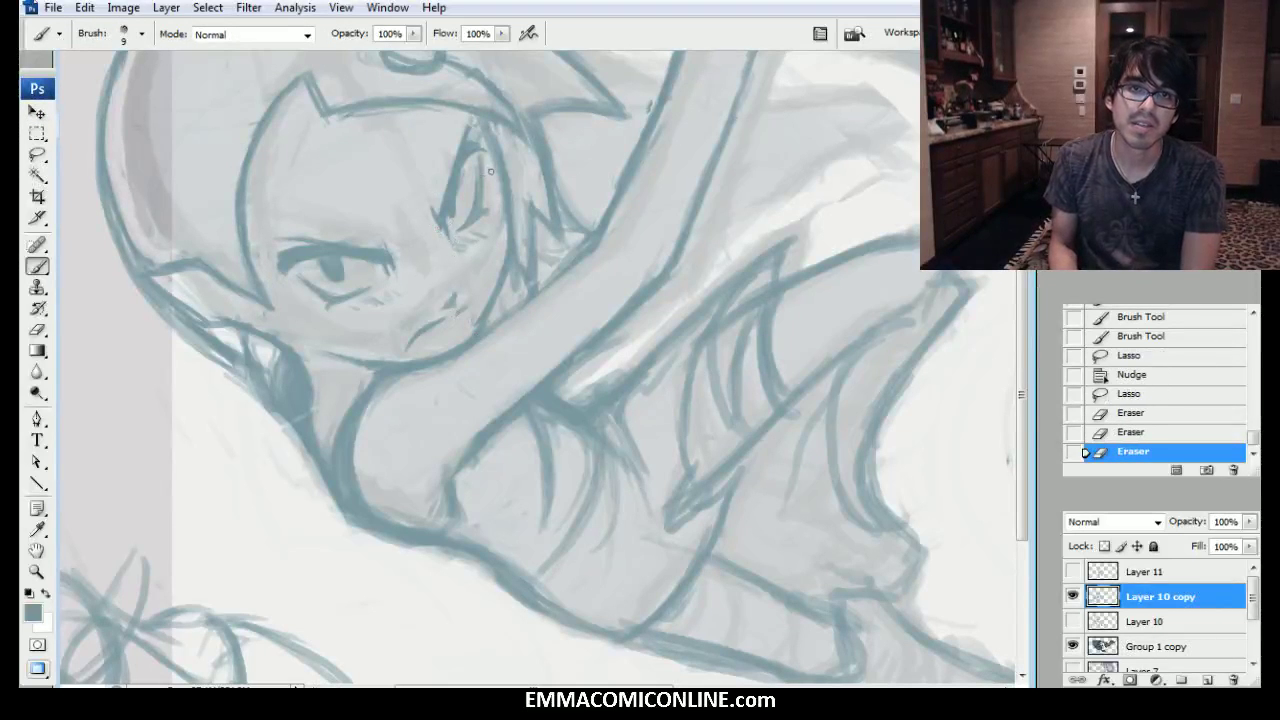
mouse_move(447, 229)
mouse_down()
mouse_move(456, 195)
mouse_move(480, 246)
mouse_move(487, 190)
mouse_move(472, 152)
mouse_up()
key(bracketright)
click(476, 152)
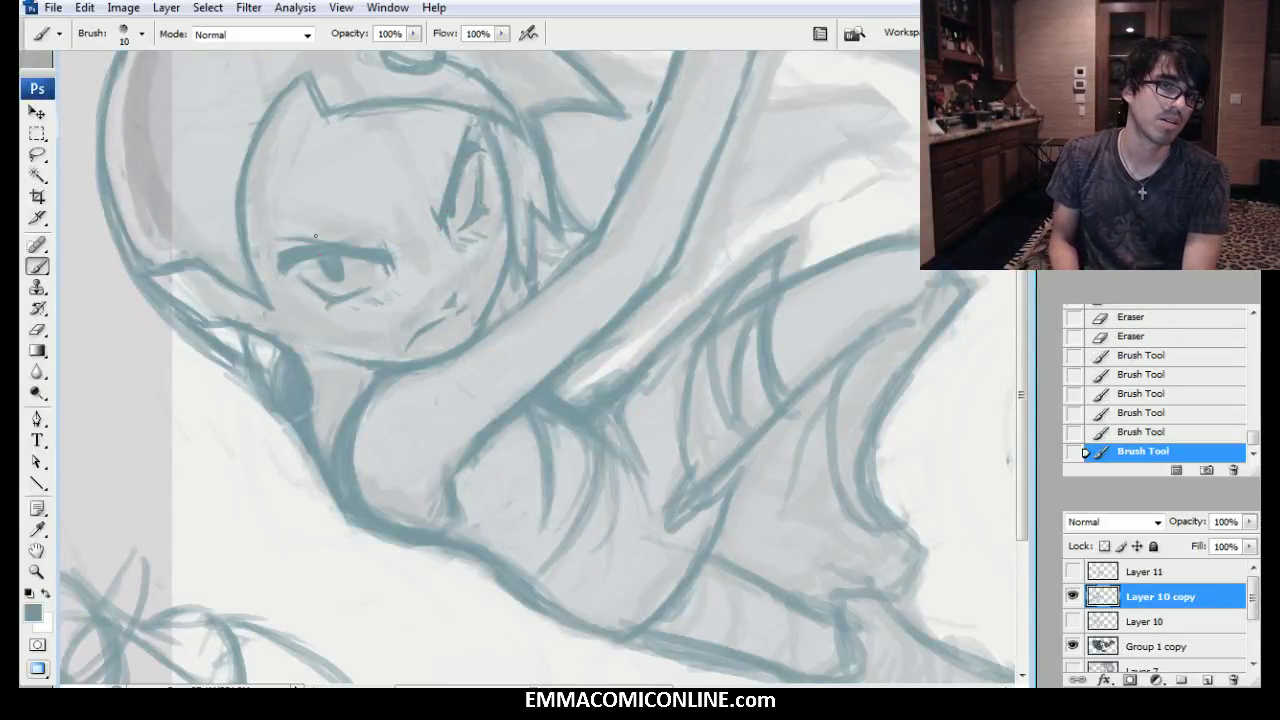
drag(289, 233, 264, 236)
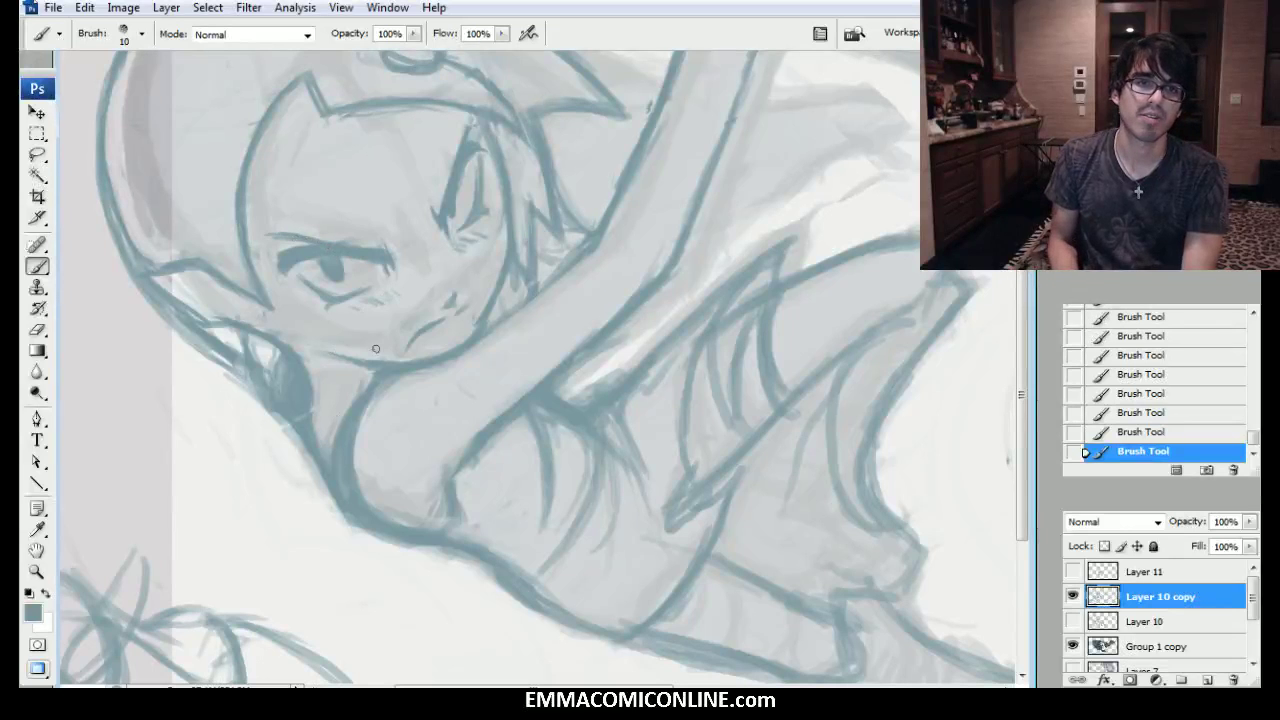
Thin the chin line above the neck with the eraser.
drag(378, 352, 352, 360)
drag(358, 358, 339, 360)
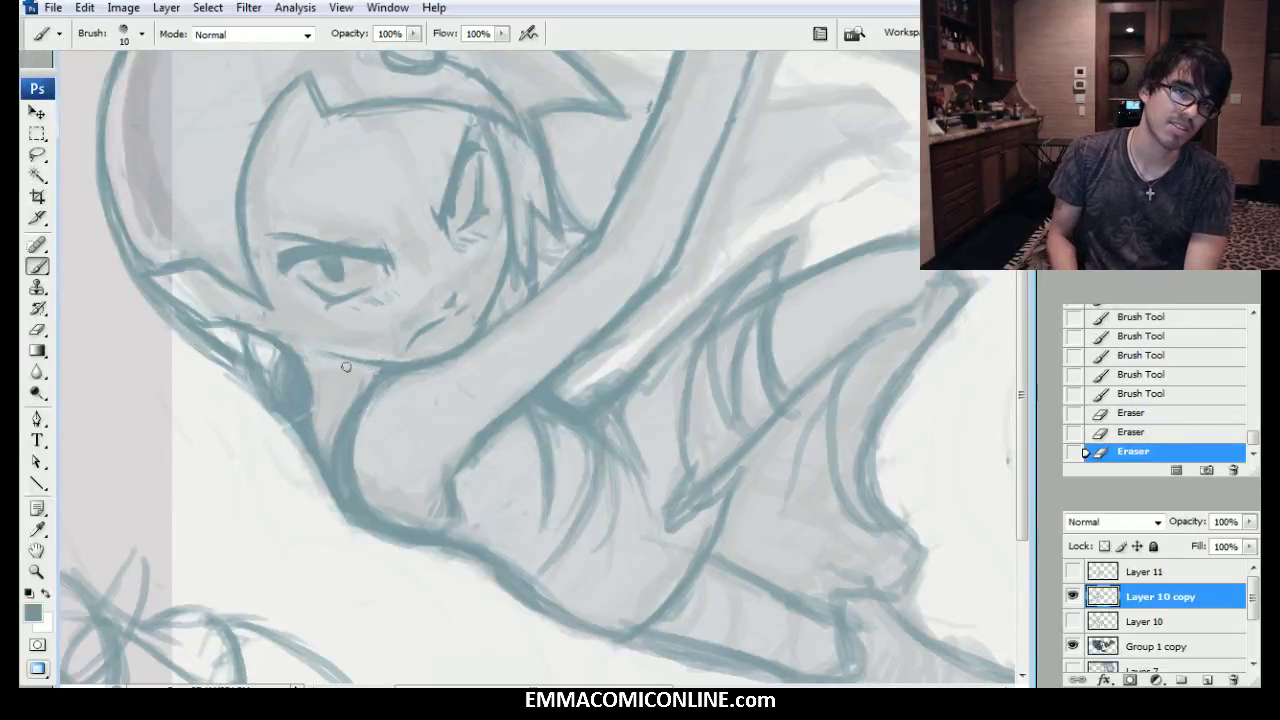
mouse_move(349, 354)
mouse_down()
mouse_move(326, 351)
mouse_move(362, 352)
mouse_up()
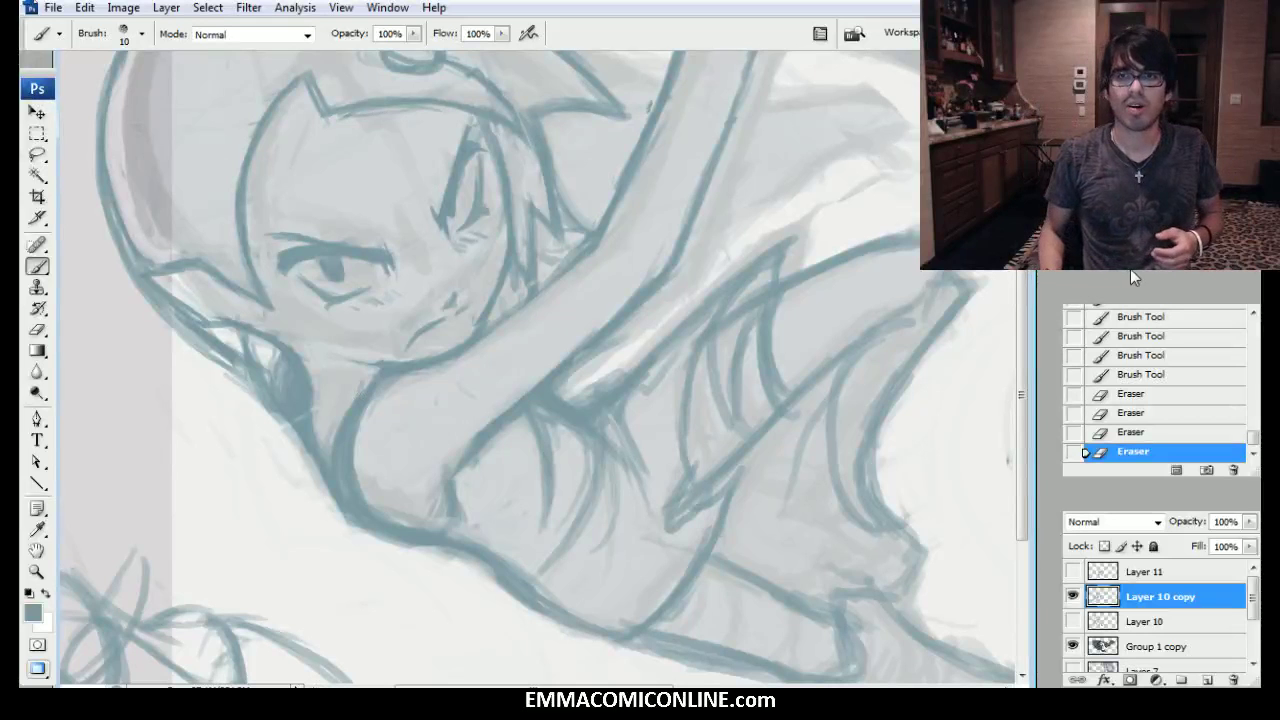
Select the whole head with the lasso and try shifting it slightly away from the raised arms.
key(ctrl+minus)
drag(600, 330, 578, 380)
key(l)
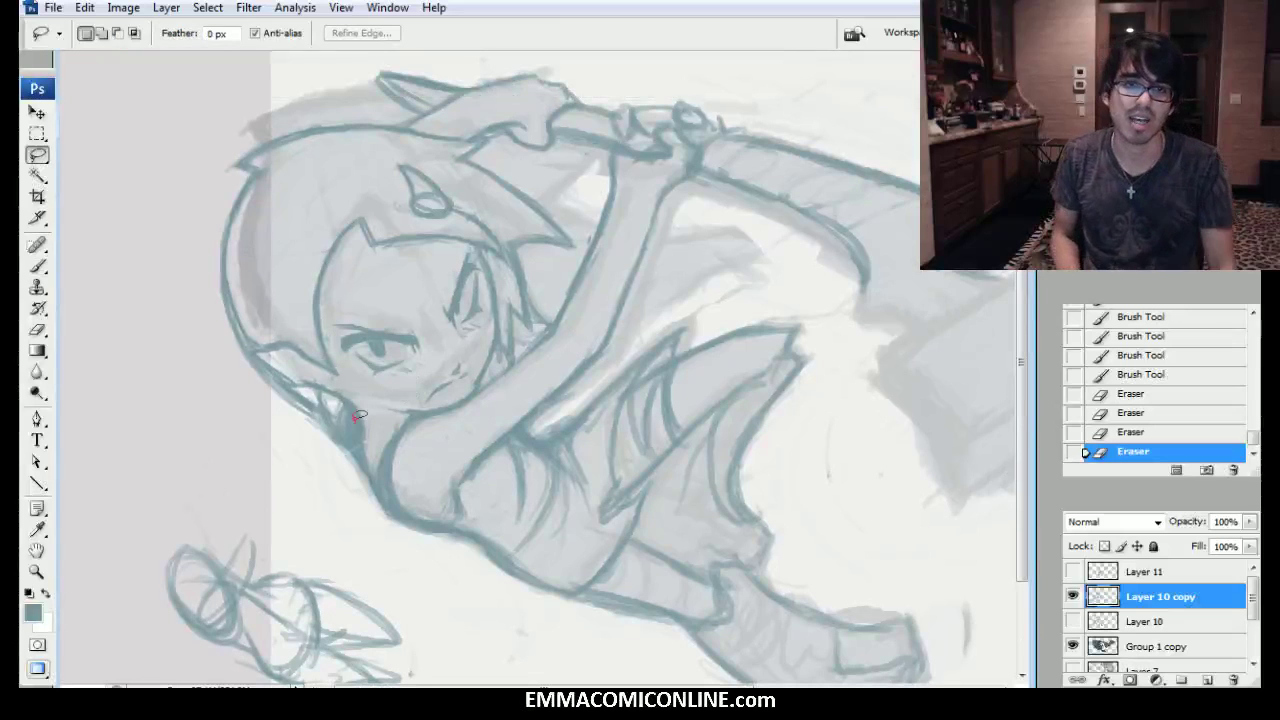
drag(355, 422, 386, 415)
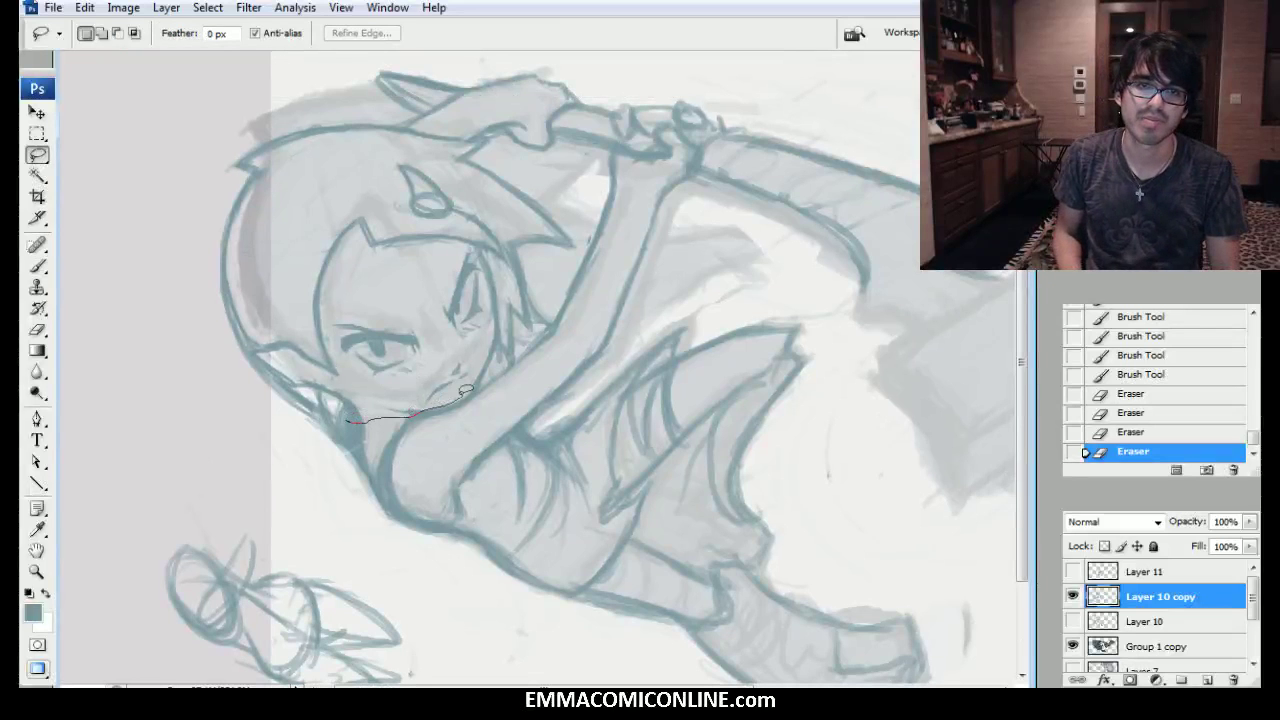
mouse_move(498, 370)
mouse_down()
mouse_move(543, 315)
mouse_move(579, 230)
mouse_move(513, 138)
mouse_move(303, 87)
mouse_move(216, 401)
mouse_move(318, 447)
mouse_up()
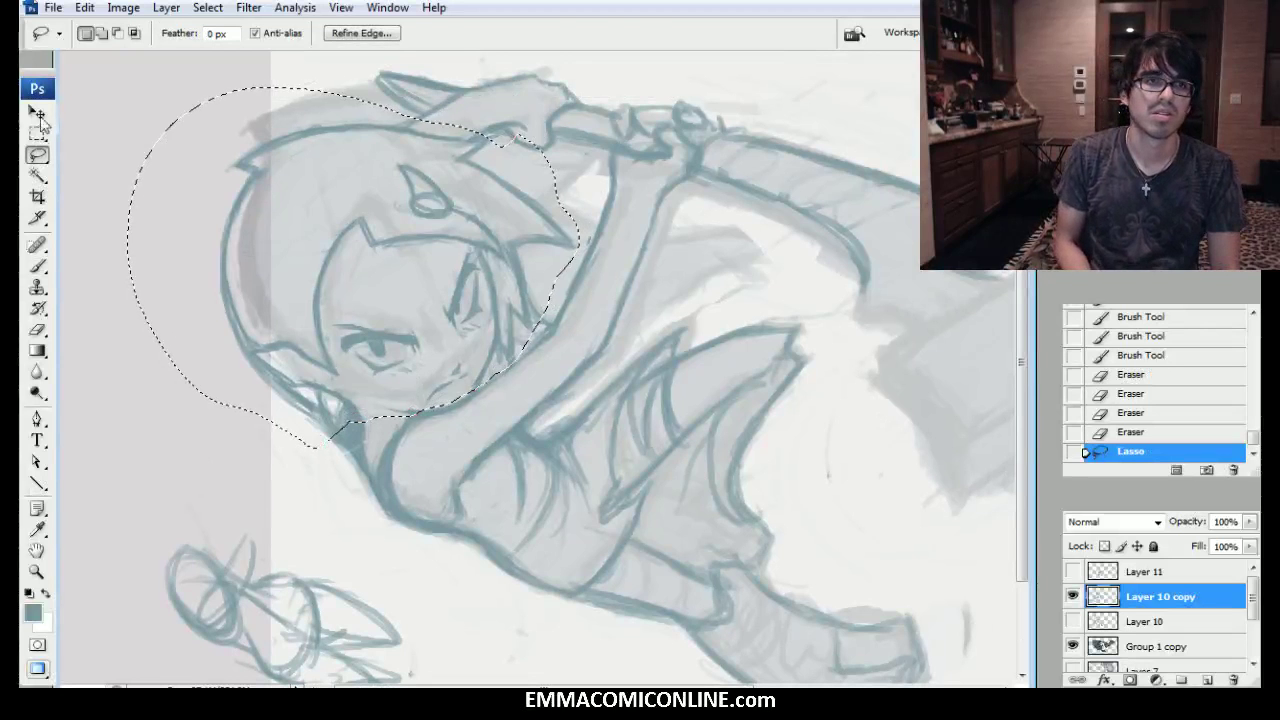
key(v)
drag(414, 256, 390, 258)
Try rotating the selected head about -1.7° with Free Transform, reposition it over the neck, and deselect it.
key(ctrl+t)
drag(596, 232, 586, 194)
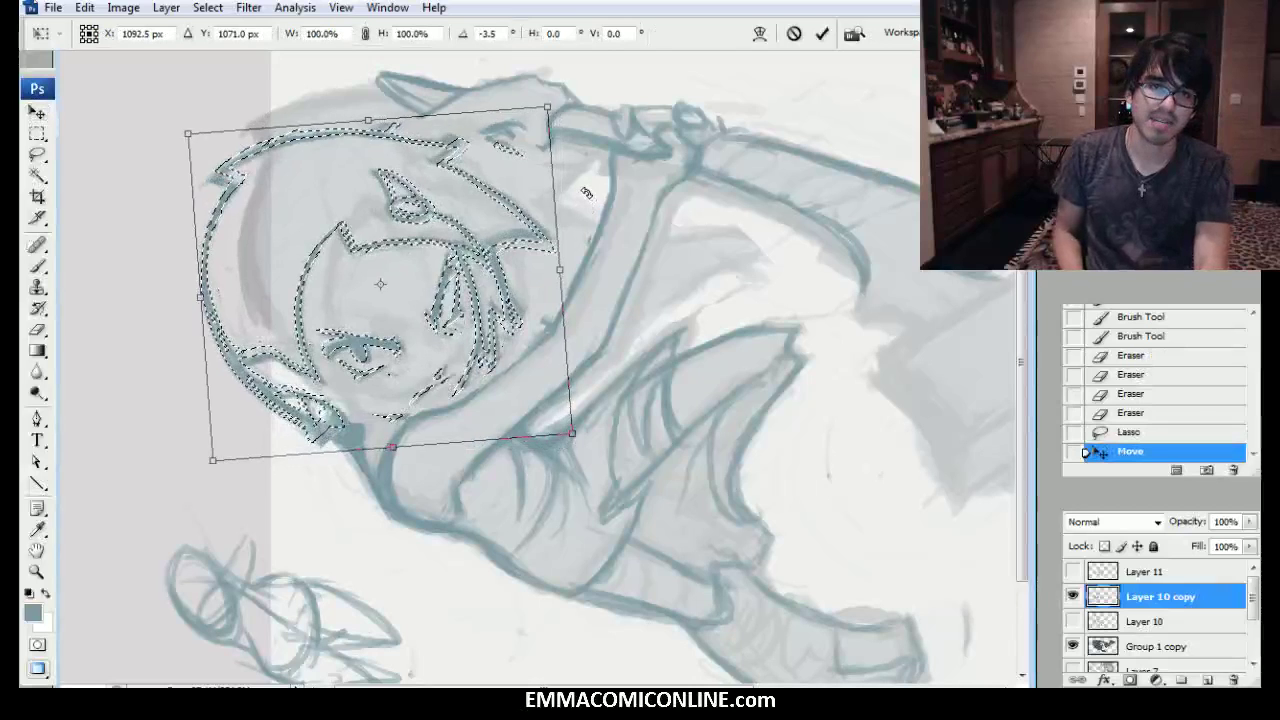
drag(483, 238, 478, 243)
drag(627, 198, 633, 211)
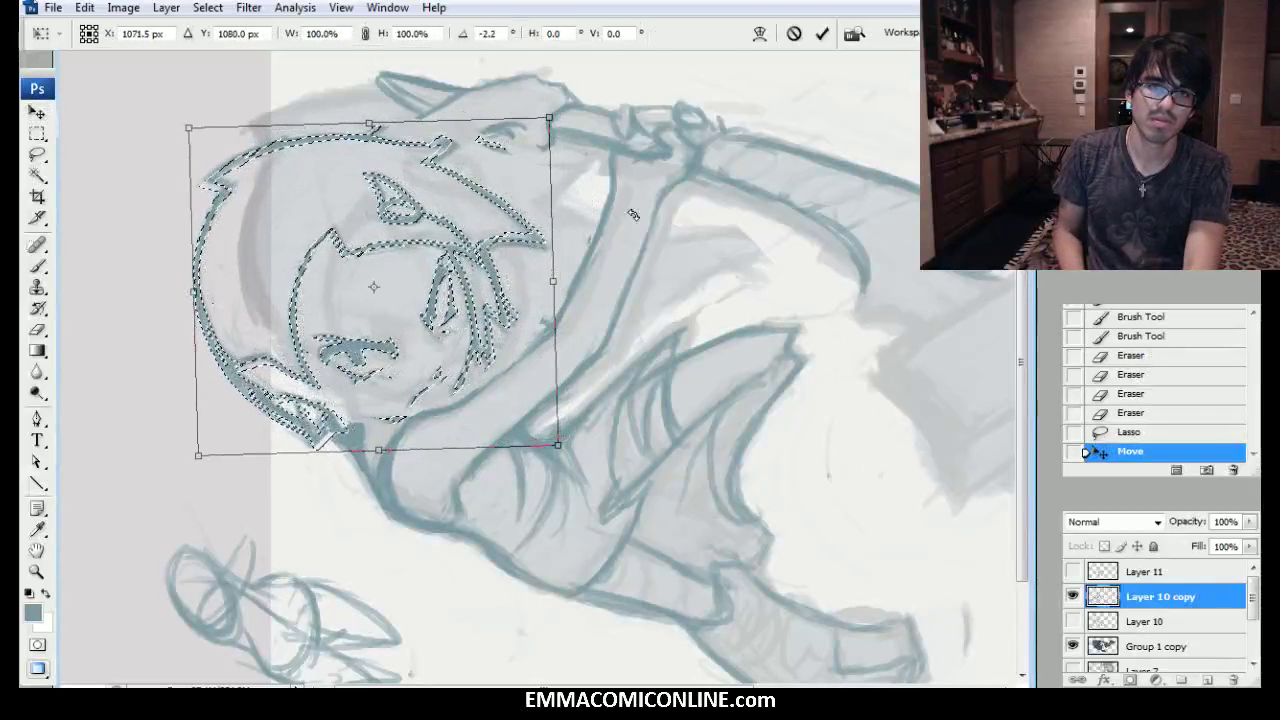
drag(462, 240, 474, 237)
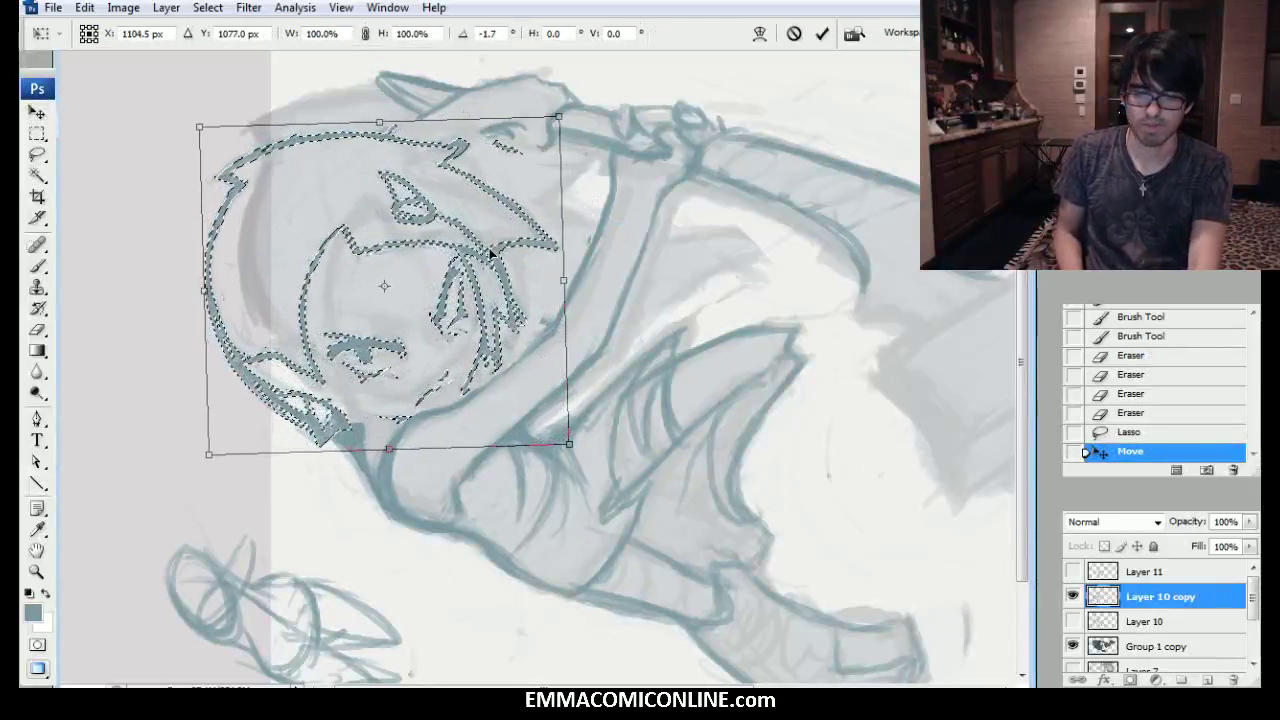
key(Return)
drag(545, 204, 550, 202)
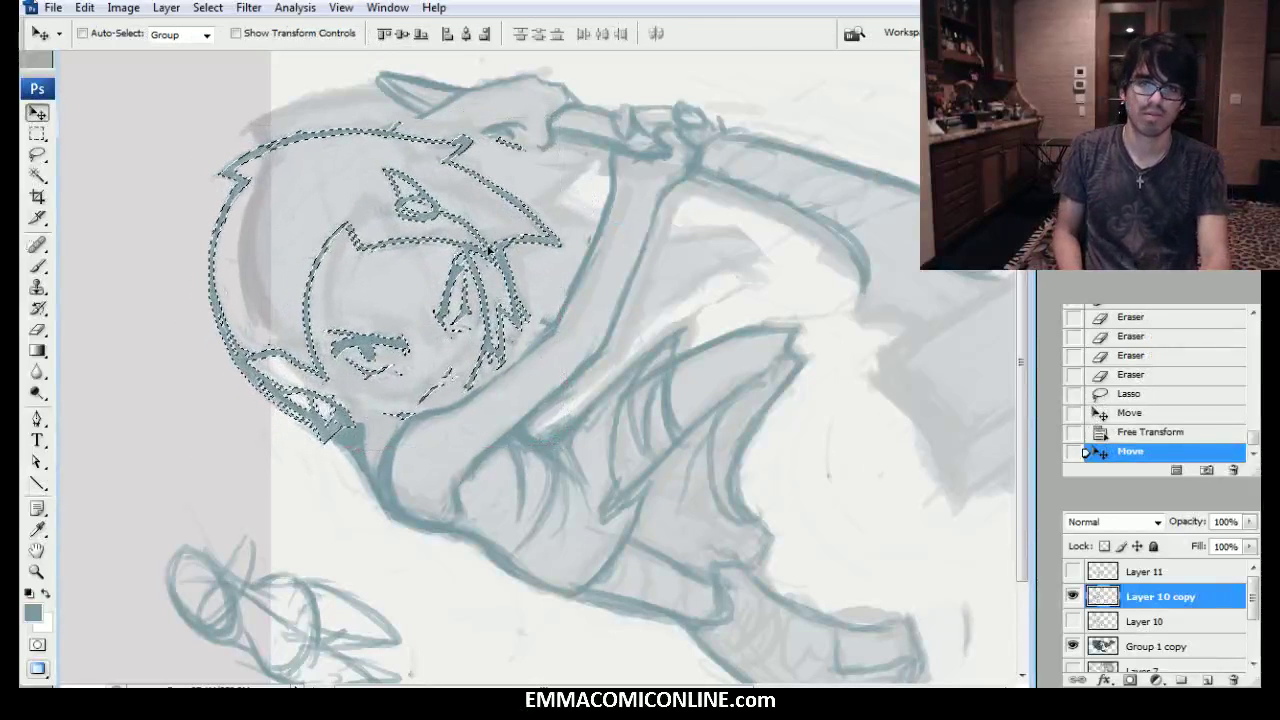
key(l)
key(ctrl+d)
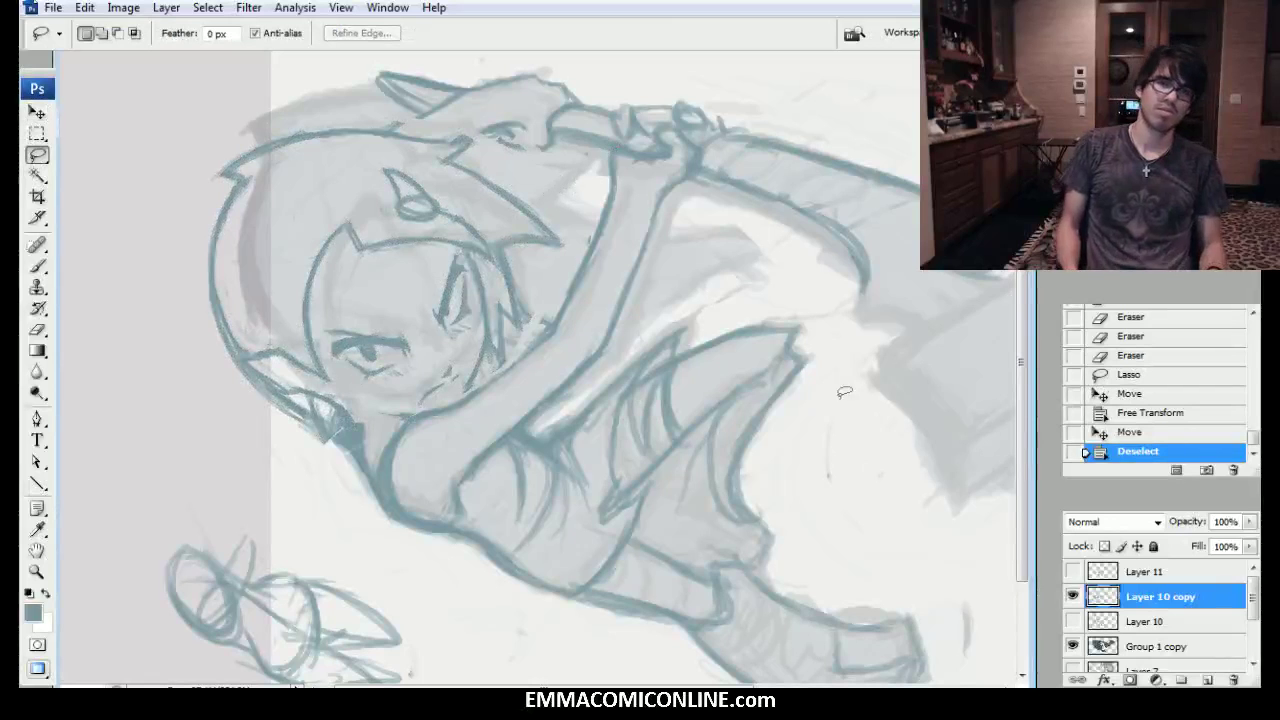
Revert the head's move and rotation to the earlier lasso state in the history, and clear the selection.
drag(590, 400, 520, 352)
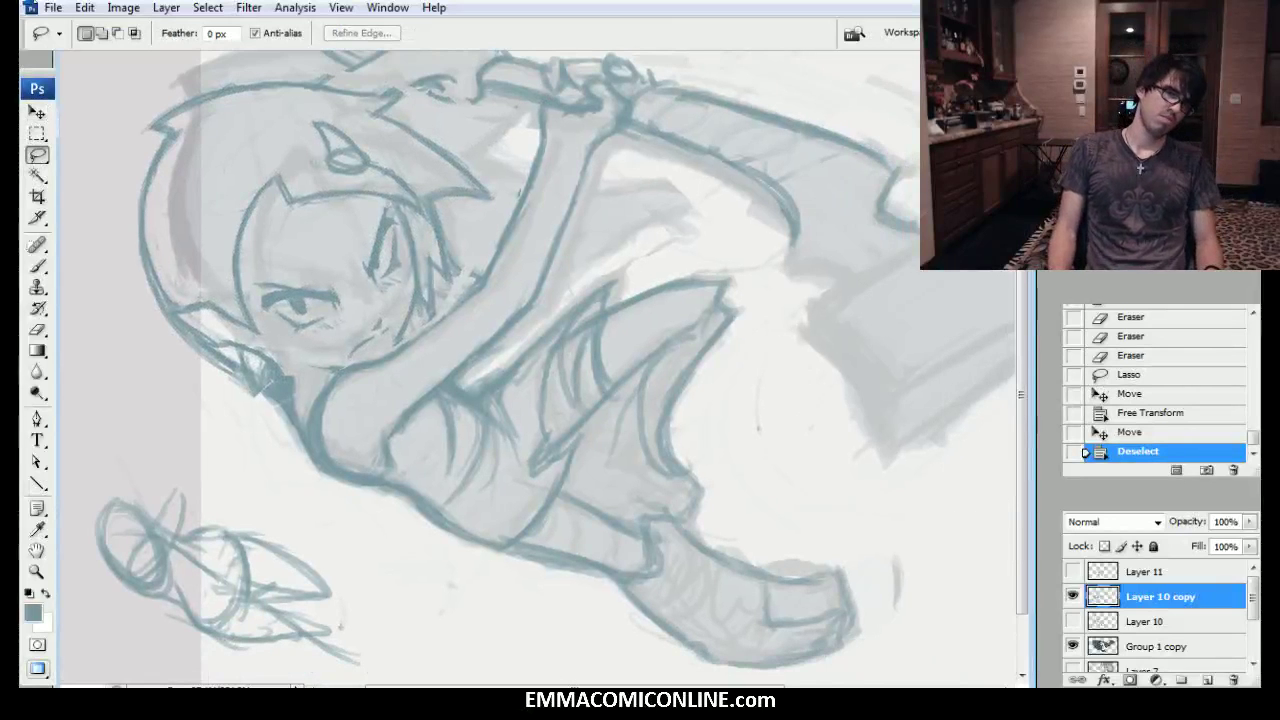
click(1167, 374)
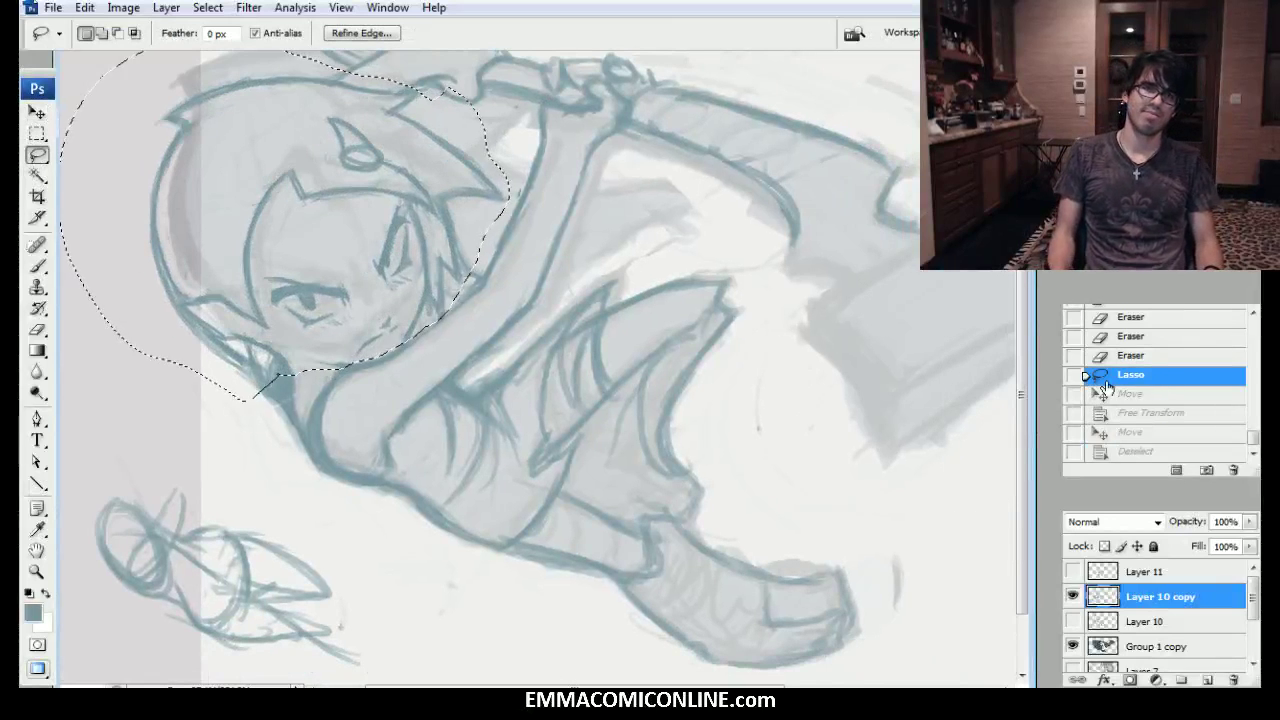
key(ctrl+d)
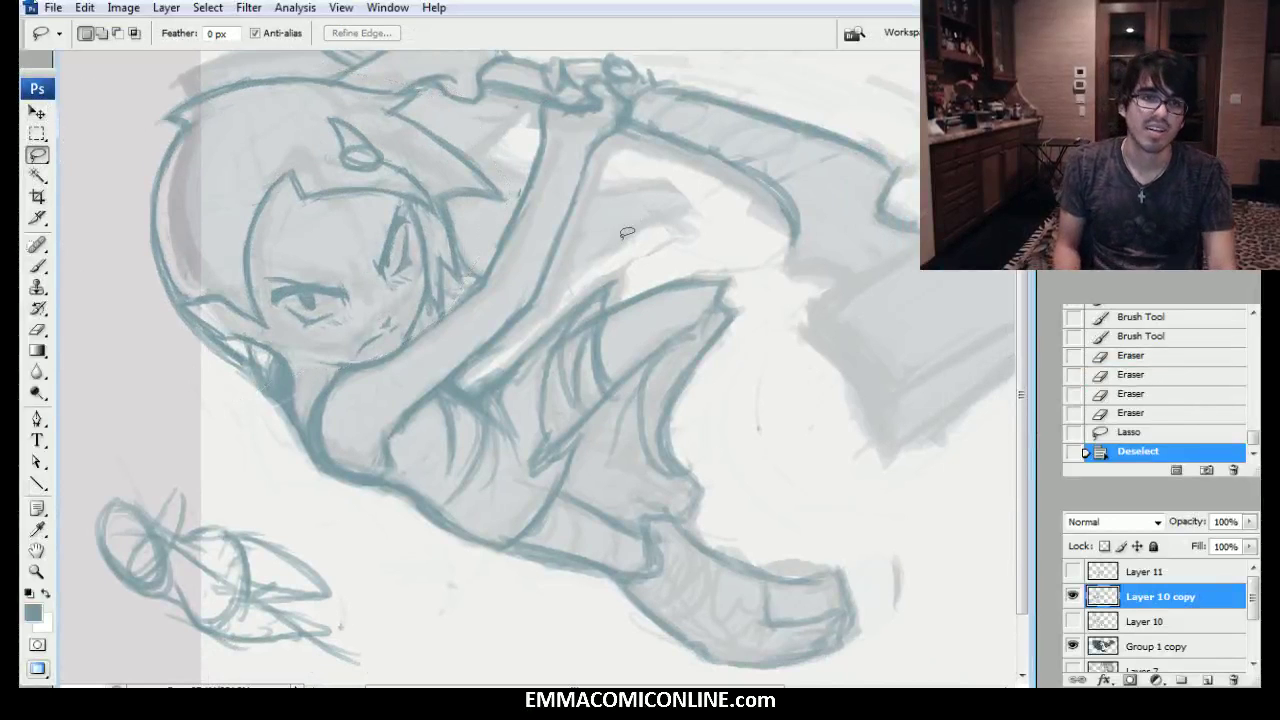
Redraw the back-of-neck contour and the dark hair below the ear, enlarging the brush to 20 px.
key(b)
mouse_move(284, 410)
mouse_down()
mouse_move(327, 479)
mouse_move(256, 385)
mouse_move(280, 410)
mouse_up()
drag(260, 386, 276, 404)
drag(256, 384, 305, 431)
key(bracketright)
drag(270, 381, 280, 392)
mouse_move(266, 372)
mouse_down()
mouse_move(278, 390)
mouse_move(258, 376)
mouse_up()
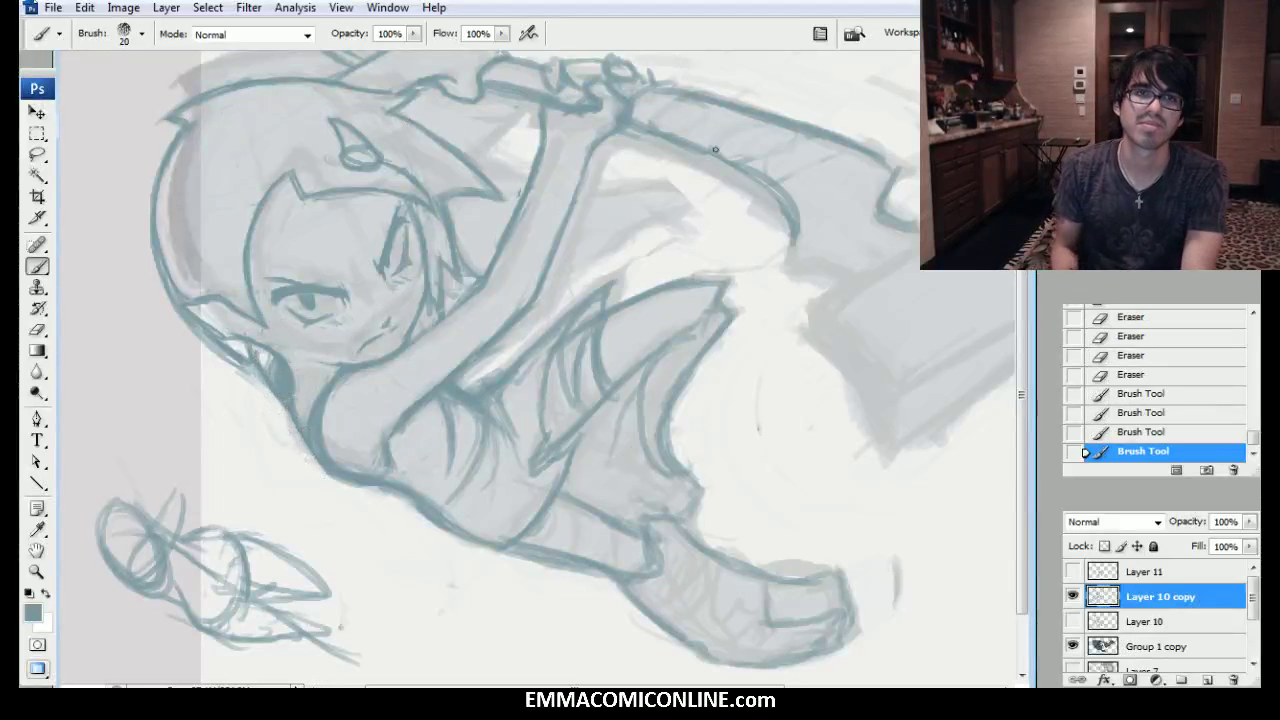
Strengthen the hair line beside the teardrop ornament with a 30 px brush, and erase excess line where the chin meets the neck.
mouse_move(538, 370)
mouse_down()
mouse_move(538, 440)
mouse_move(522, 378)
mouse_up()
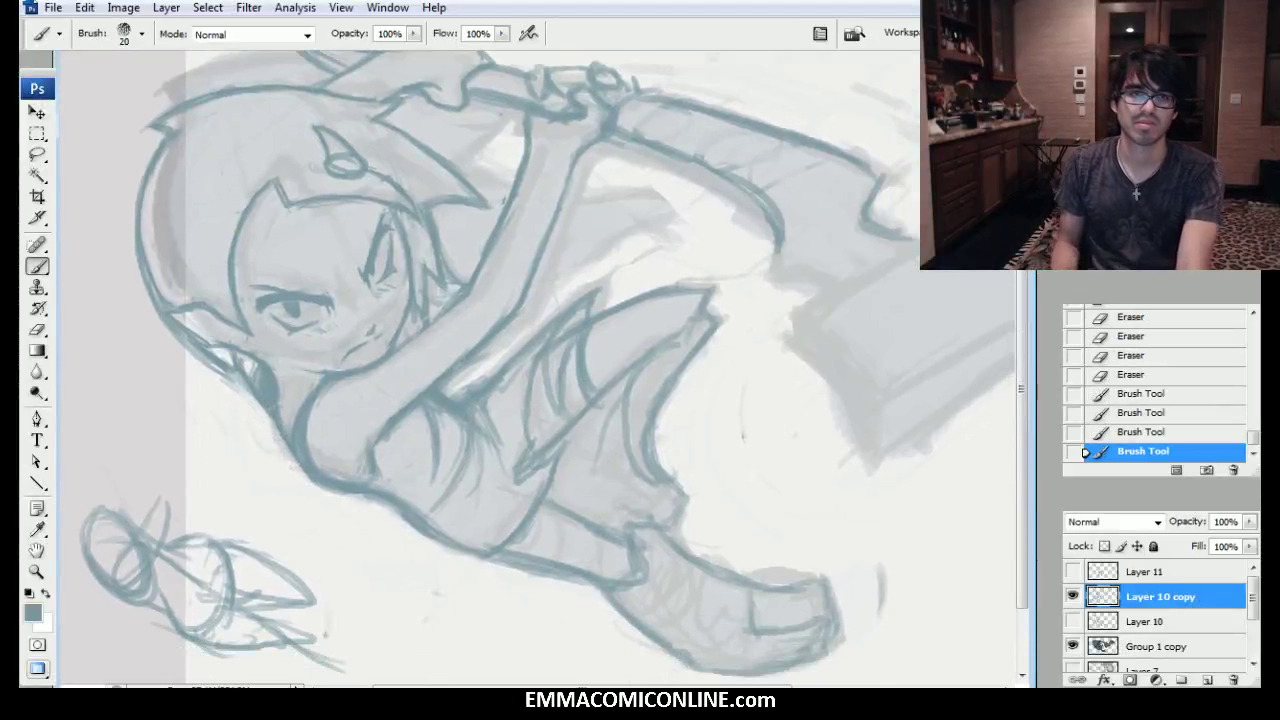
scroll(538, 370, down, 1)
key(bracketright)
drag(356, 160, 386, 166)
drag(366, 154, 392, 168)
drag(366, 150, 404, 176)
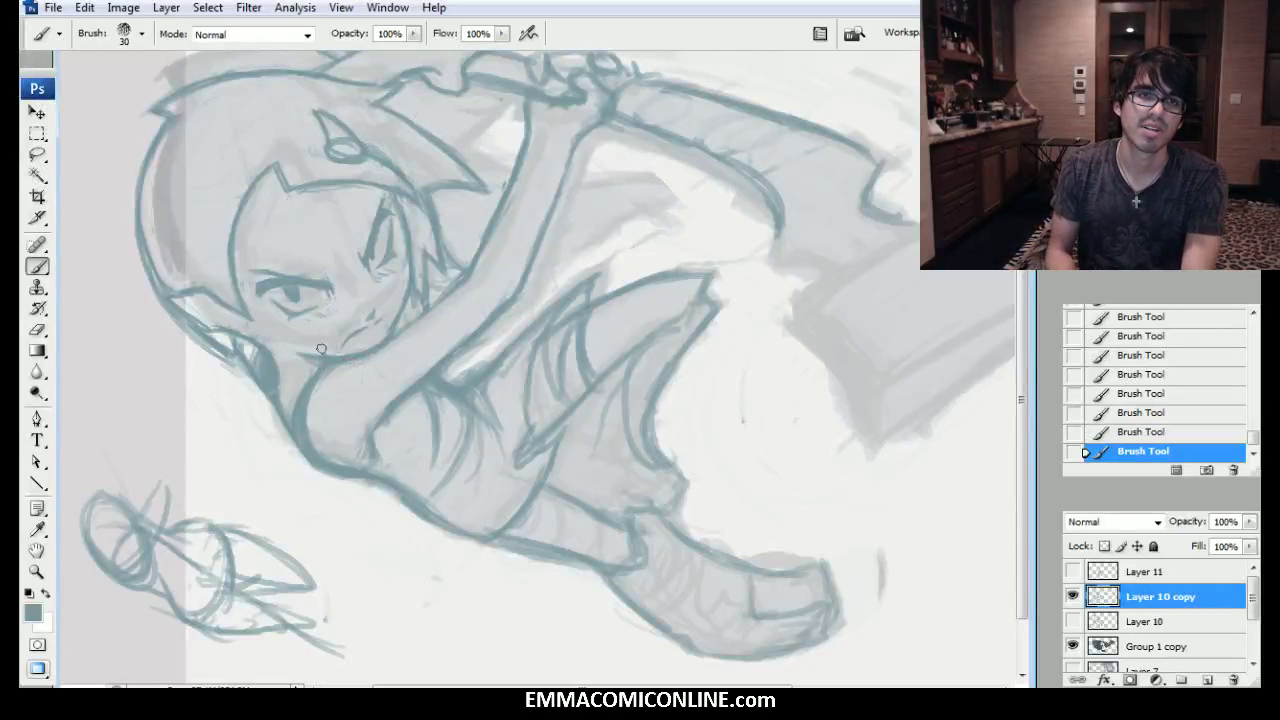
drag(308, 351, 316, 352)
mouse_move(306, 350)
mouse_down()
mouse_move(288, 346)
mouse_move(286, 396)
mouse_up()
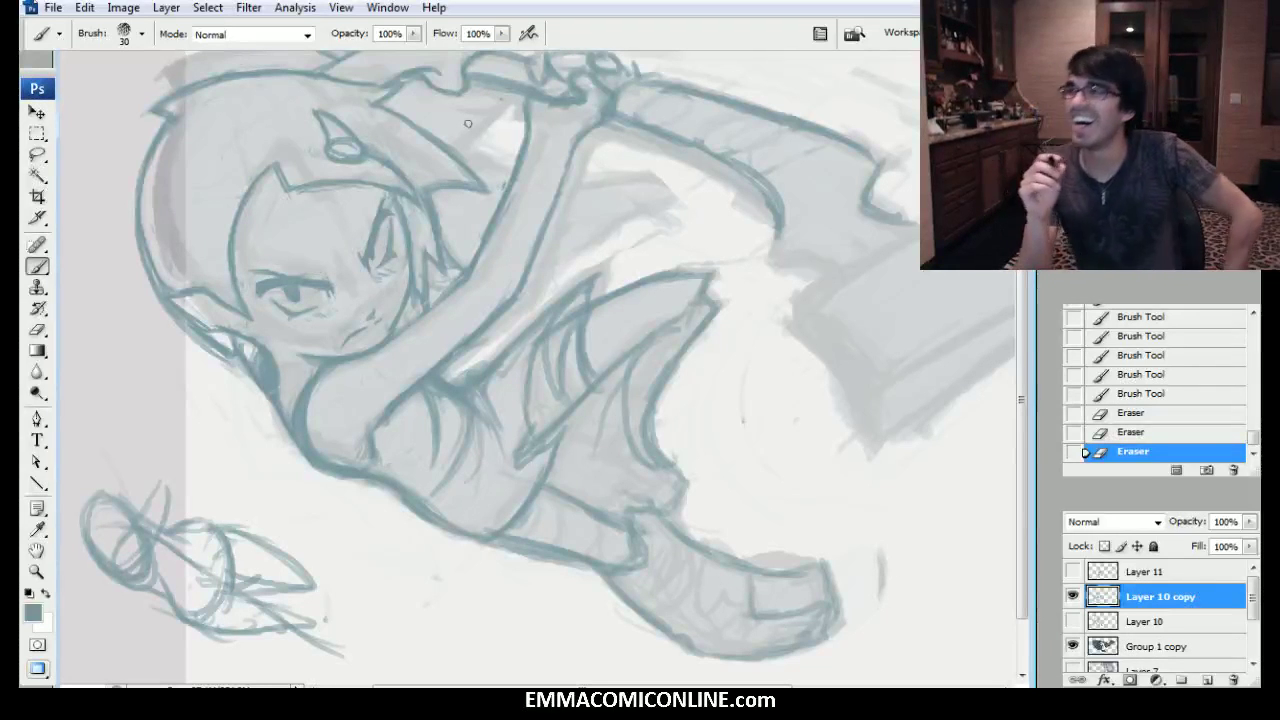
Draw the lower end of the weapon's handle where it joins the blade, and start the blade's upper edge.
drag(600, 400, 443, 377)
drag(613, 237, 622, 221)
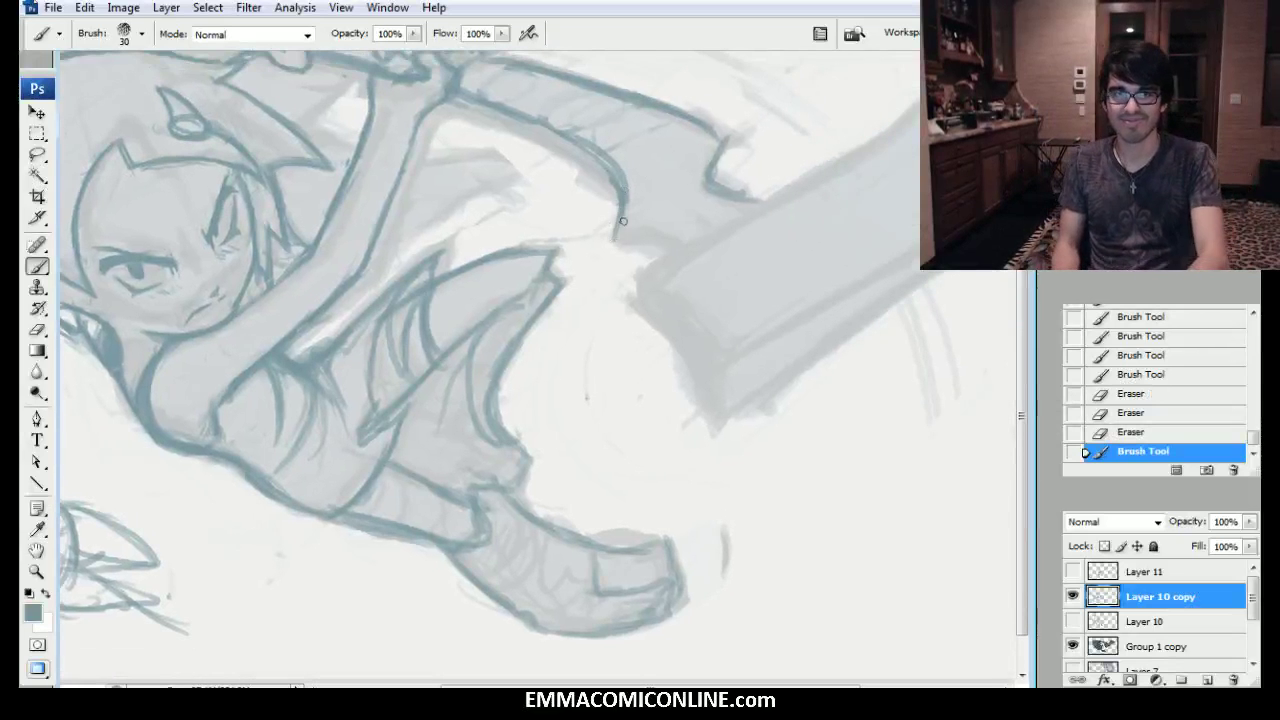
mouse_move(613, 239)
mouse_down()
mouse_move(674, 255)
mouse_move(662, 248)
mouse_move(668, 262)
mouse_move(780, 187)
mouse_up()
drag(704, 238, 788, 186)
mouse_move(835, 147)
mouse_down()
mouse_move(726, 255)
mouse_move(693, 255)
mouse_up()
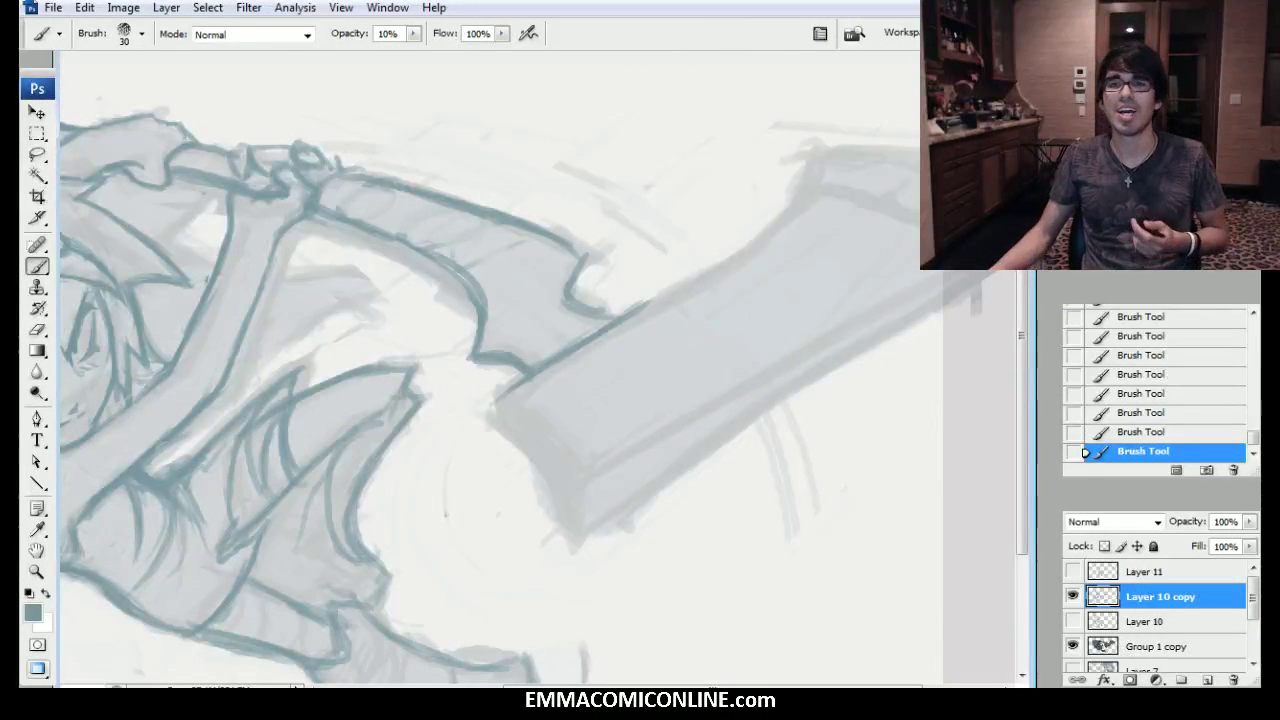
Set the brush opacity to 100% and outline the blade's long upper edge and its short end near the character.
drag(500, 400, 633, 384)
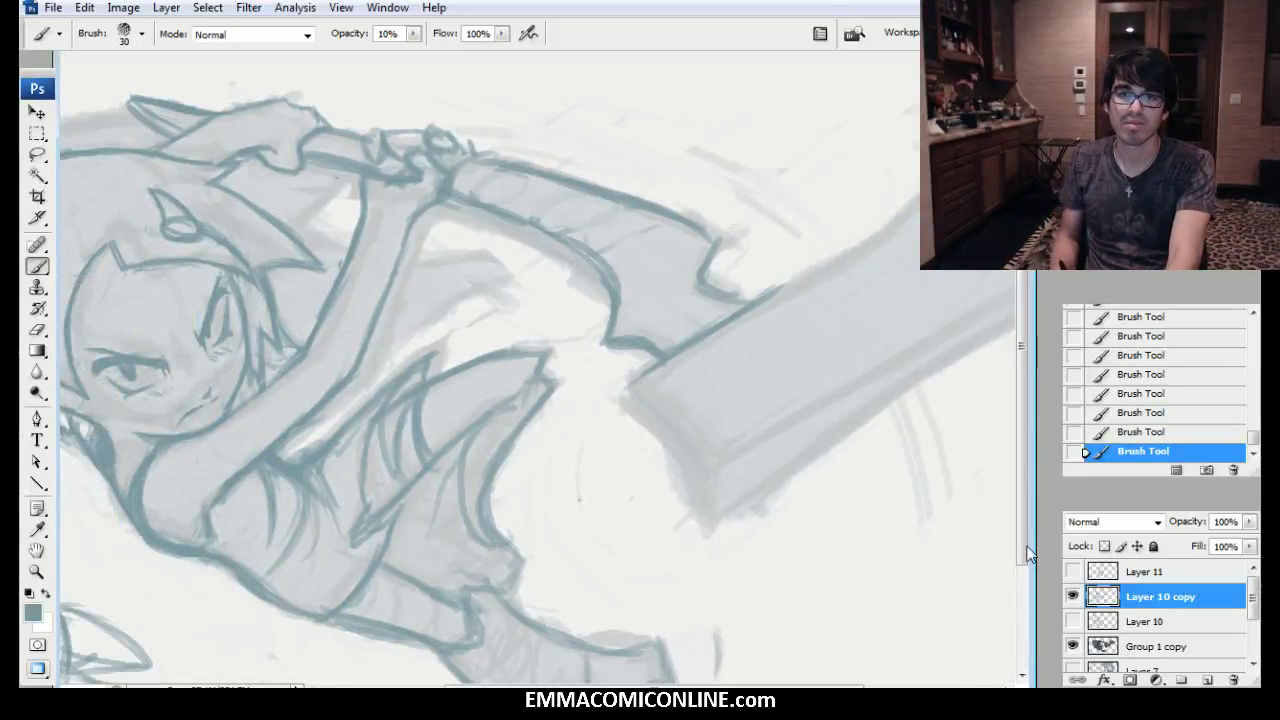
click(413, 33)
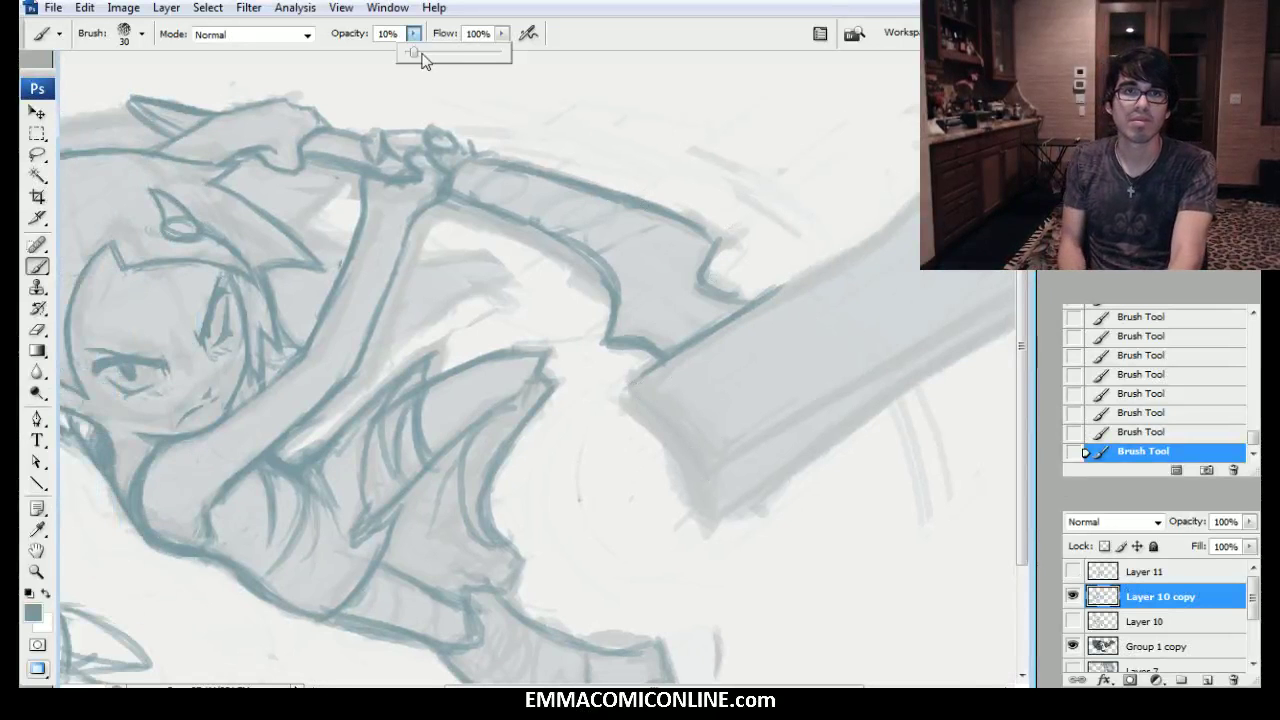
key(Return)
drag(939, 275, 837, 307)
drag(599, 371, 781, 262)
drag(621, 350, 805, 246)
drag(700, 309, 848, 198)
drag(806, 243, 838, 165)
mouse_move(530, 420)
mouse_down()
mouse_move(617, 503)
mouse_move(598, 489)
mouse_up()
mouse_move(541, 446)
mouse_down()
mouse_move(571, 497)
mouse_move(560, 465)
mouse_move(617, 500)
mouse_up()
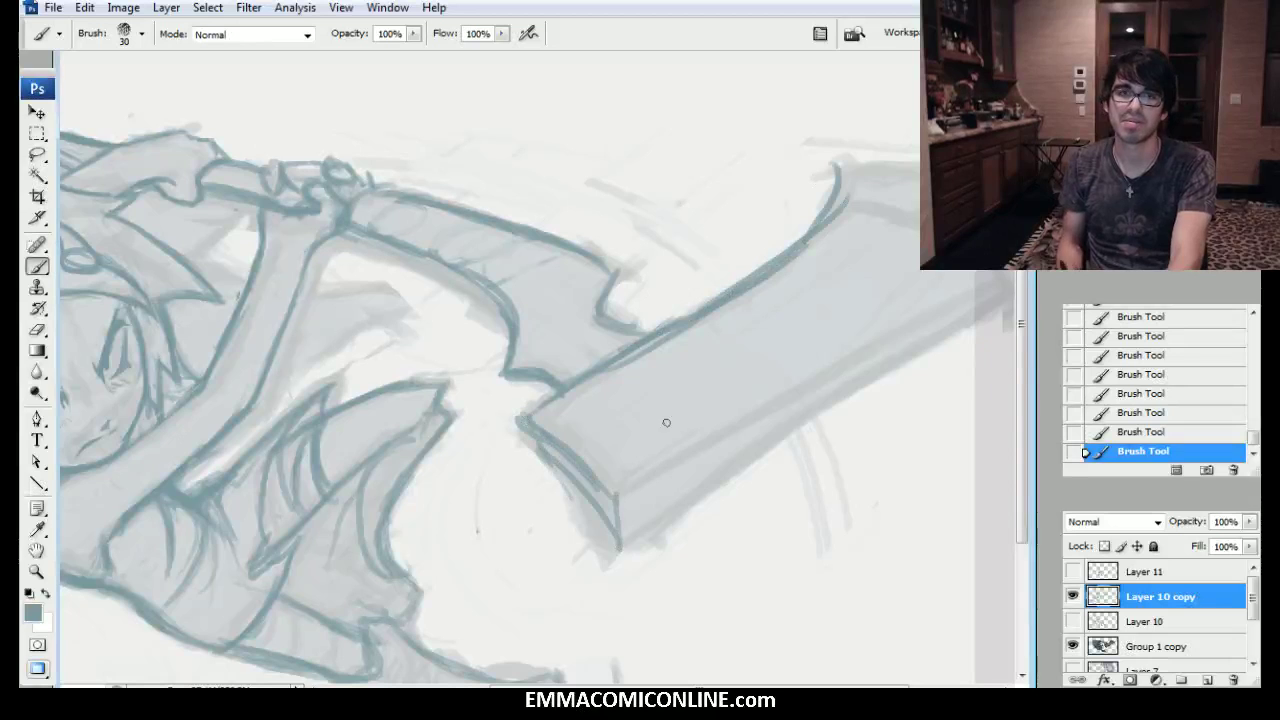
Draw the blade's two long lower edges and outline its far tip beyond the page edge.
drag(666, 423, 478, 445)
drag(434, 519, 846, 277)
drag(748, 344, 880, 270)
mouse_move(428, 520)
mouse_down()
mouse_move(450, 582)
mouse_move(556, 476)
mouse_move(692, 396)
mouse_up()
drag(556, 486, 748, 368)
drag(684, 416, 858, 298)
drag(748, 364, 896, 274)
drag(827, 314, 912, 263)
drag(828, 305, 888, 273)
mouse_move(818, 302)
mouse_down()
mouse_move(778, 260)
mouse_move(732, 243)
mouse_move(636, 246)
mouse_move(644, 203)
mouse_move(632, 191)
mouse_move(665, 187)
mouse_move(658, 217)
mouse_move(662, 195)
mouse_move(725, 194)
mouse_move(833, 204)
mouse_move(918, 246)
mouse_up()
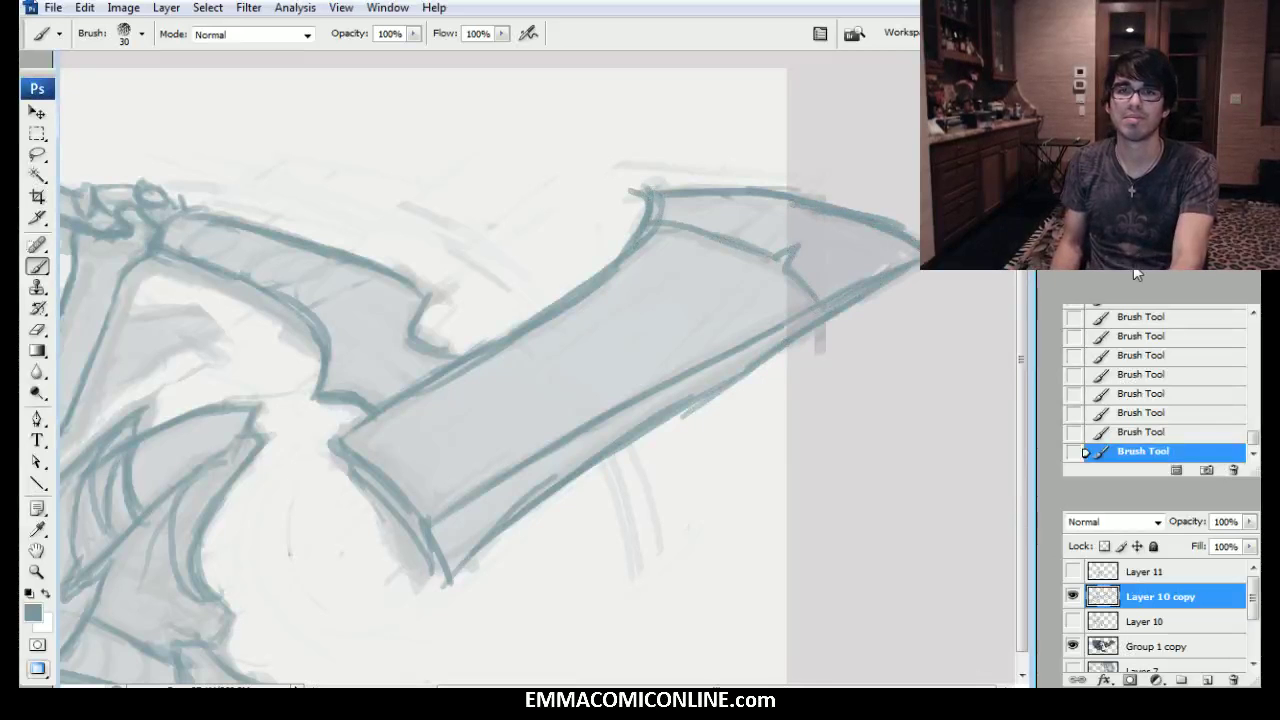
Flip the canvas horizontally to check the whole drawing in mirror view.
key(ctrl+minus)
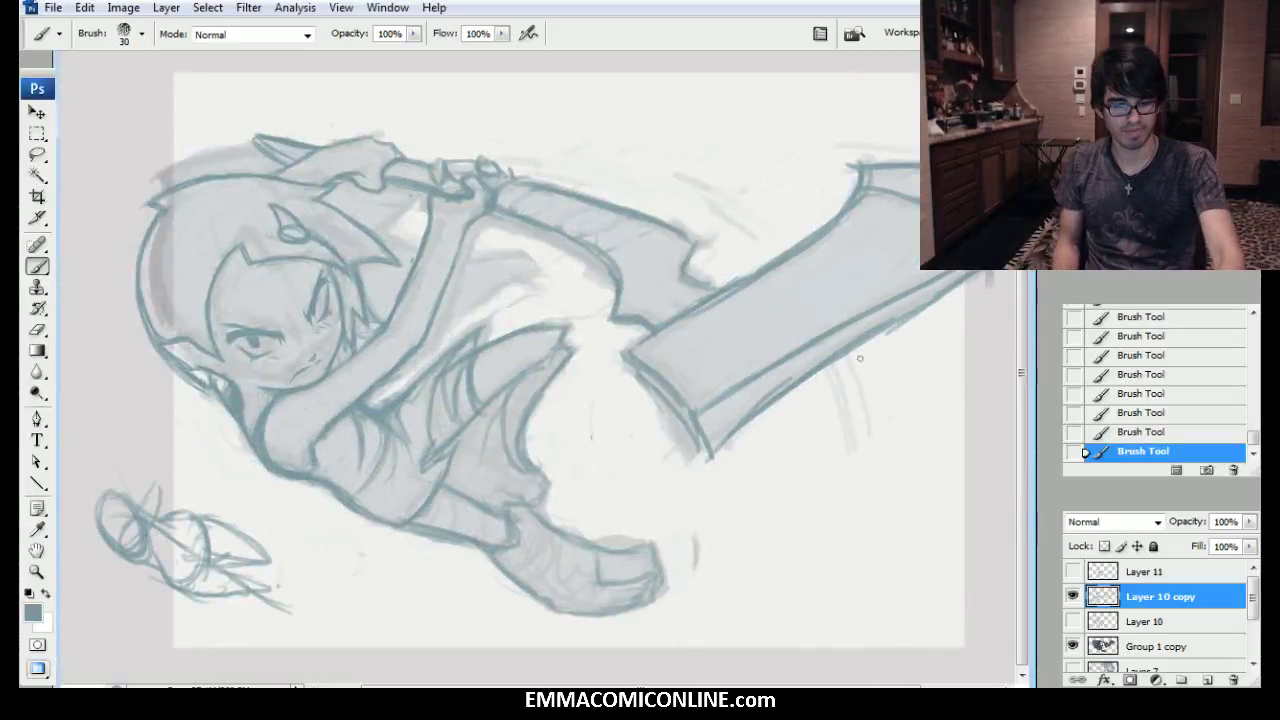
key(ctrl+shift+h)
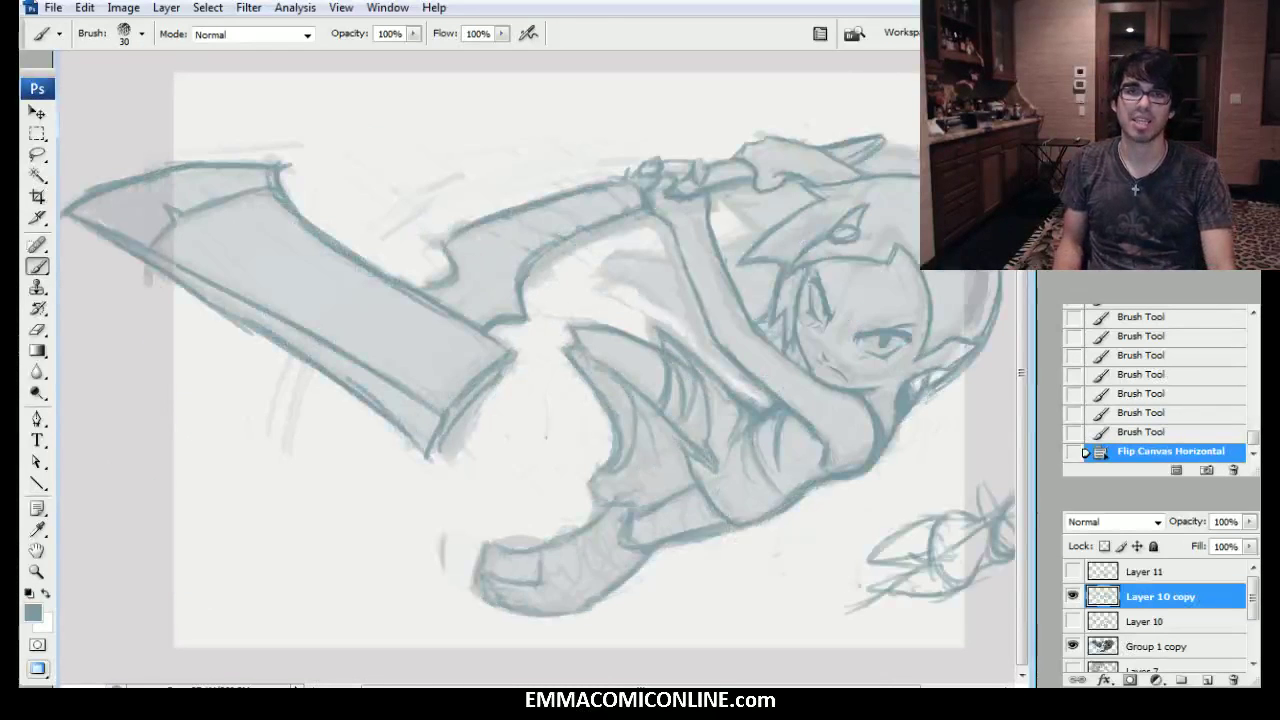
scroll(538, 360, right, 2)
Desaturate and darken the blue line art to dark grey with a Hue/Saturation adjustment.
key(ctrl+u)
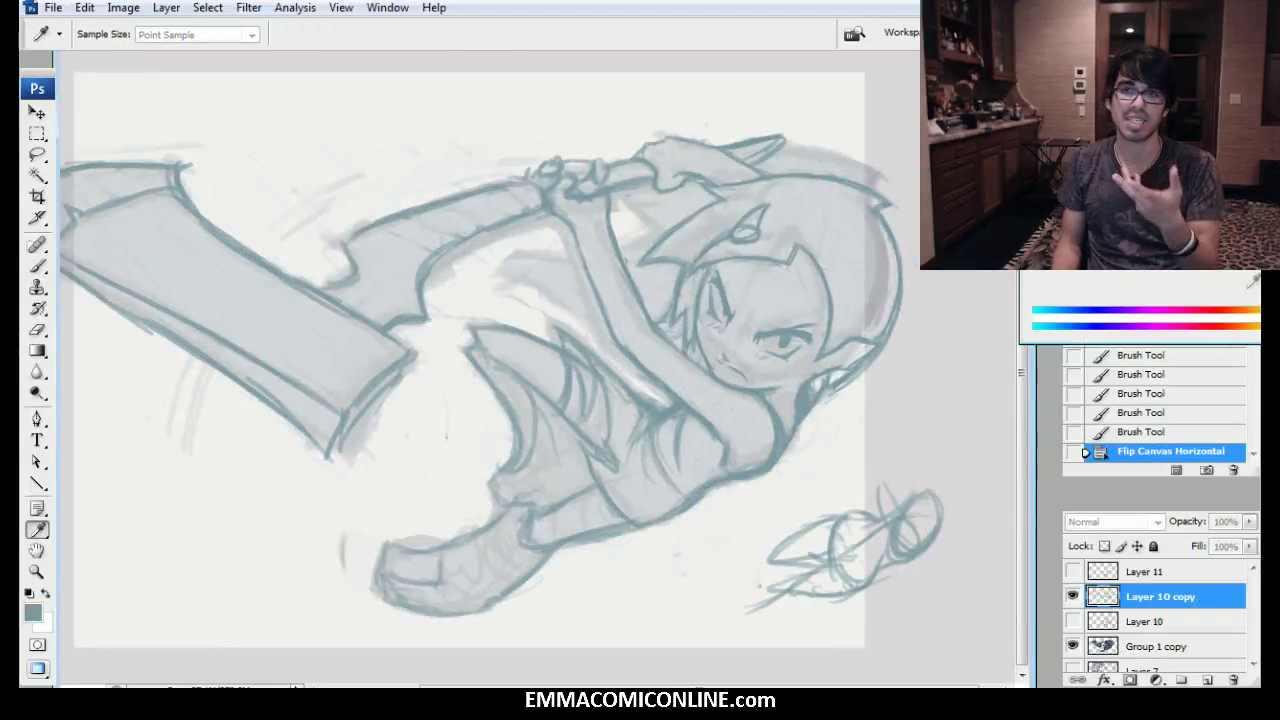
drag(1137, 243, 1082, 243)
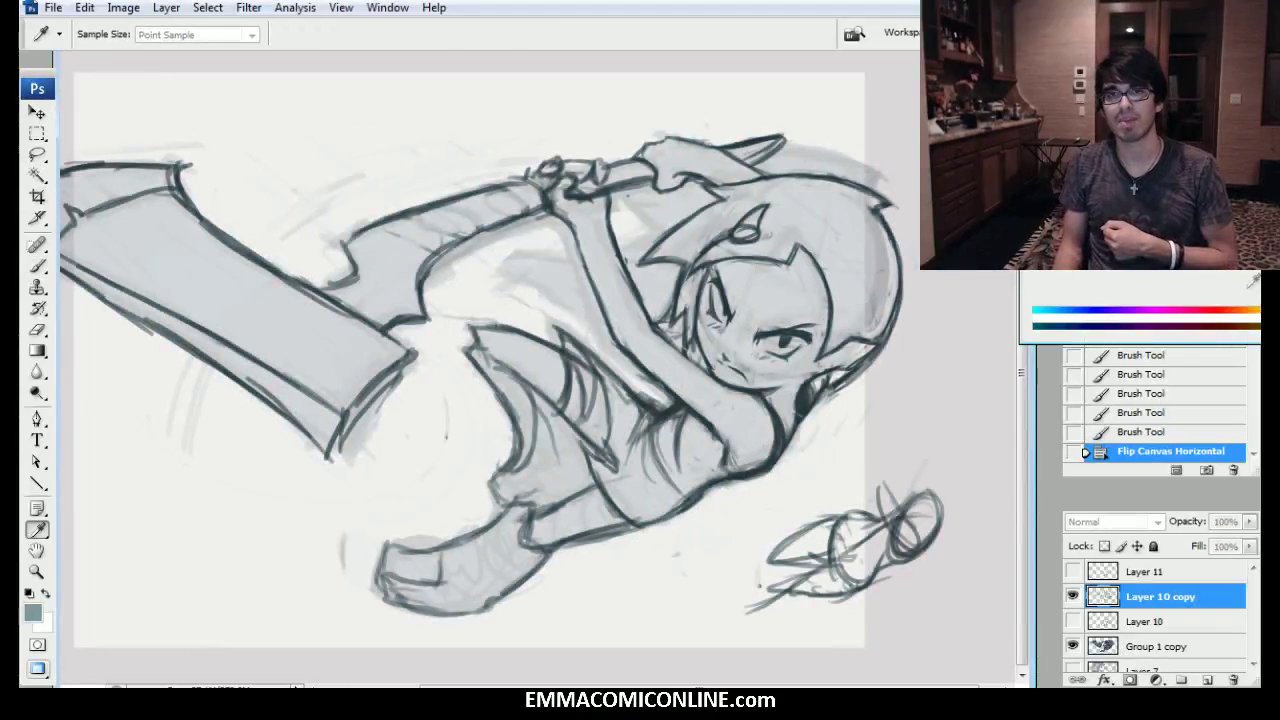
key(Return)
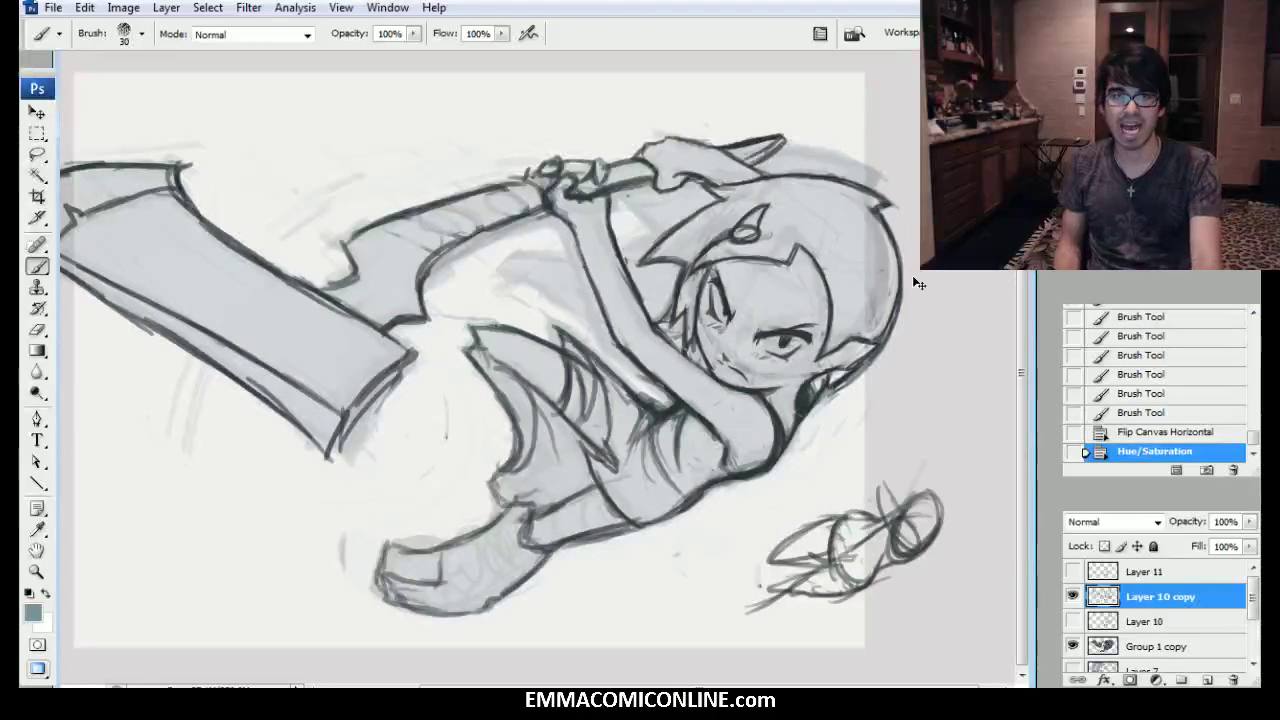
Warp the line art to reshape the character's torso, arms, head and foot slightly, and compare it with the unwarped version.
key(ctrl+t)
right_click(840, 293)
click(882, 440)
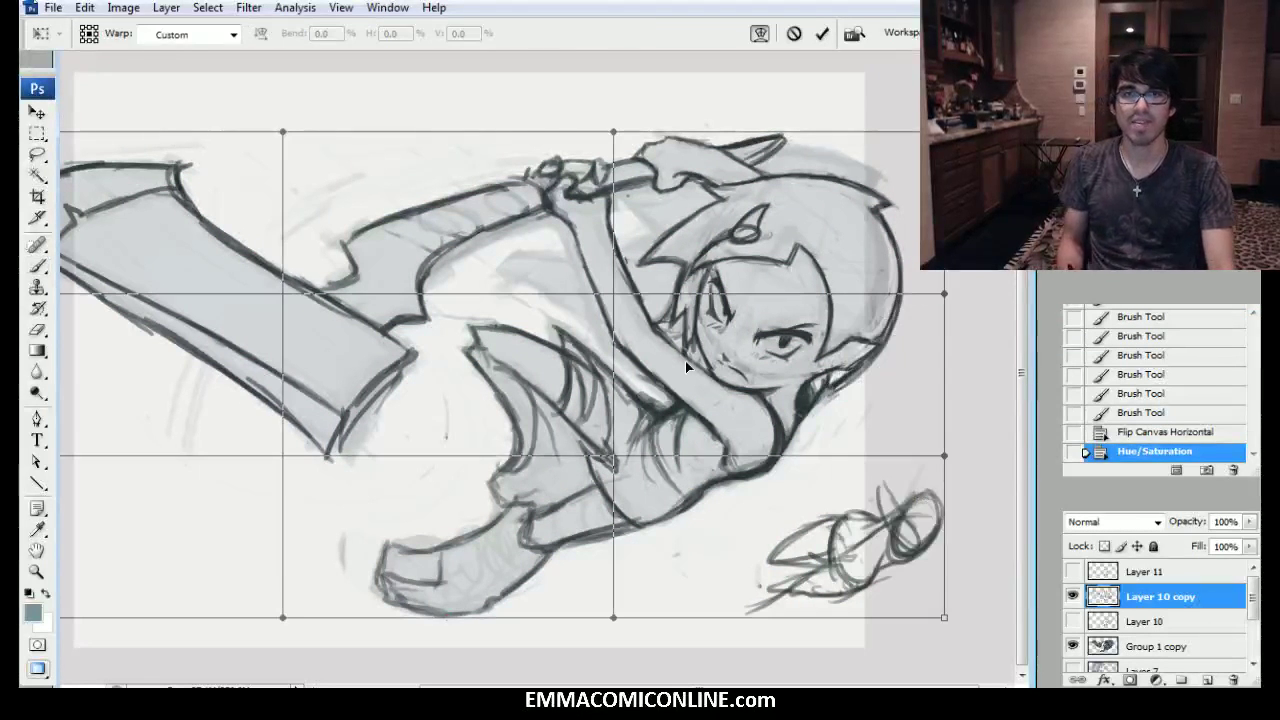
mouse_move(669, 447)
mouse_down()
mouse_move(690, 462)
mouse_move(667, 442)
mouse_move(686, 439)
mouse_move(664, 374)
mouse_up()
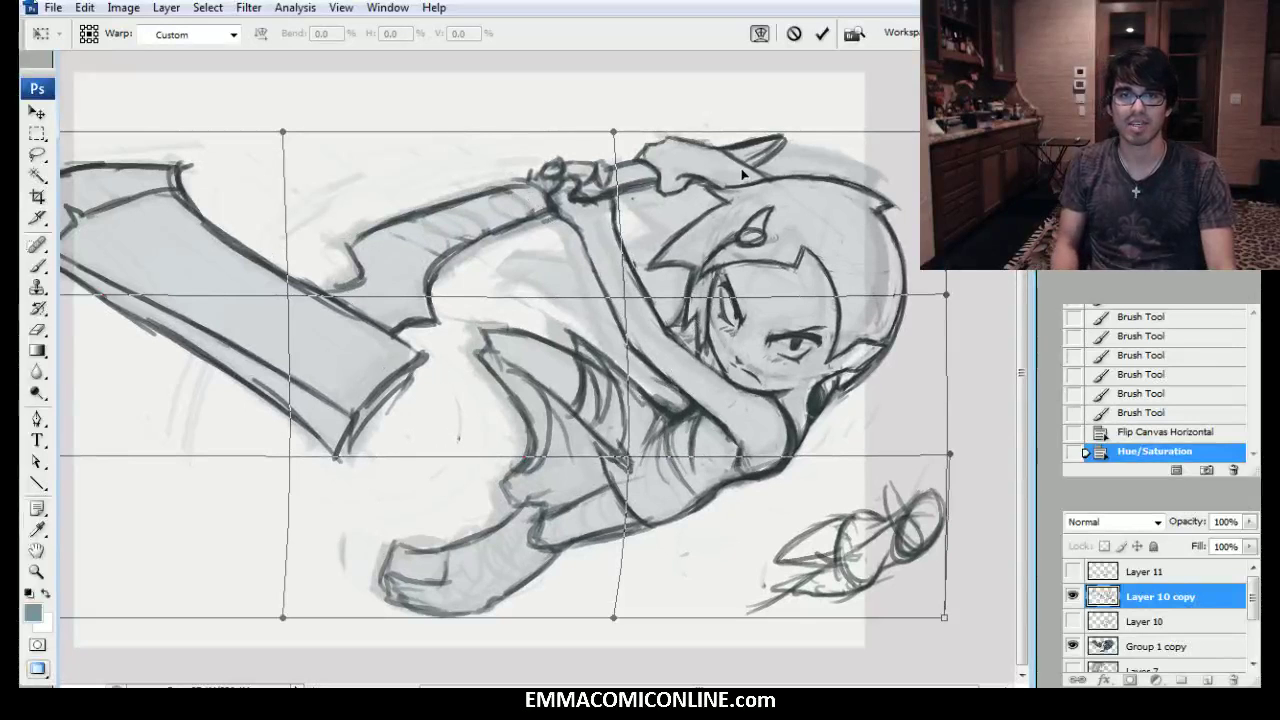
mouse_move(388, 604)
mouse_down()
mouse_move(381, 582)
mouse_move(391, 596)
mouse_up()
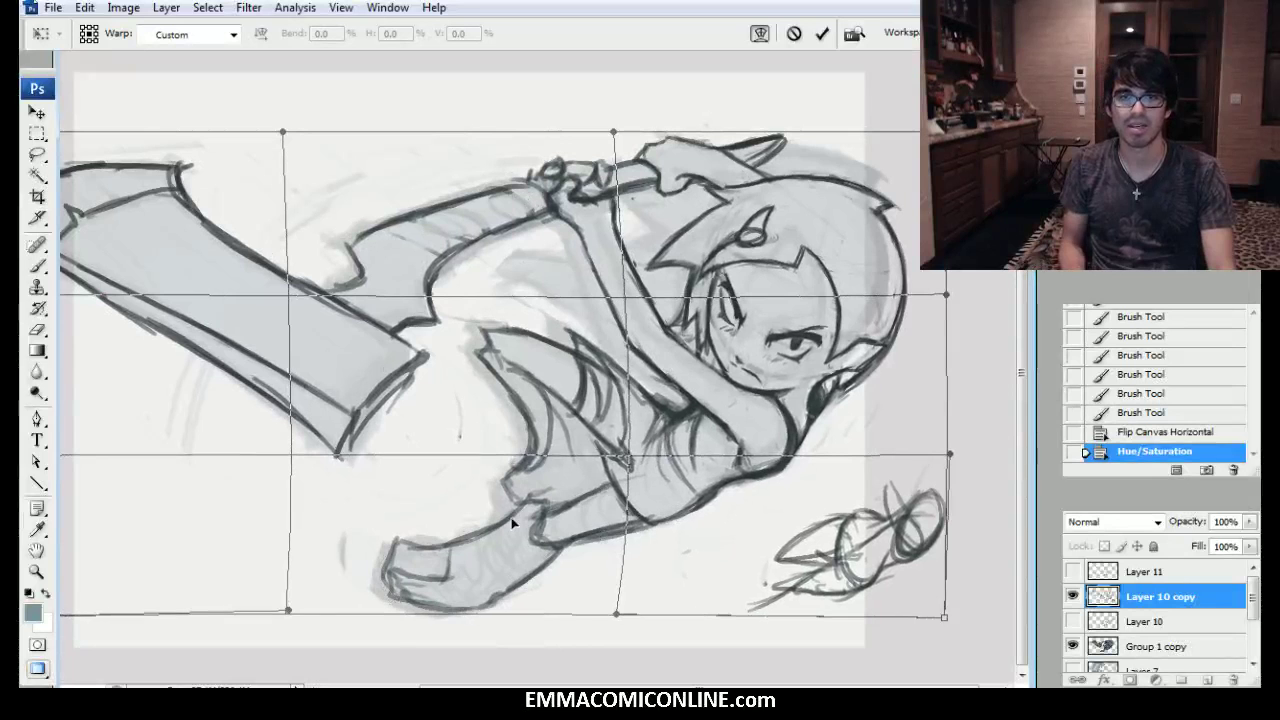
drag(672, 399, 679, 405)
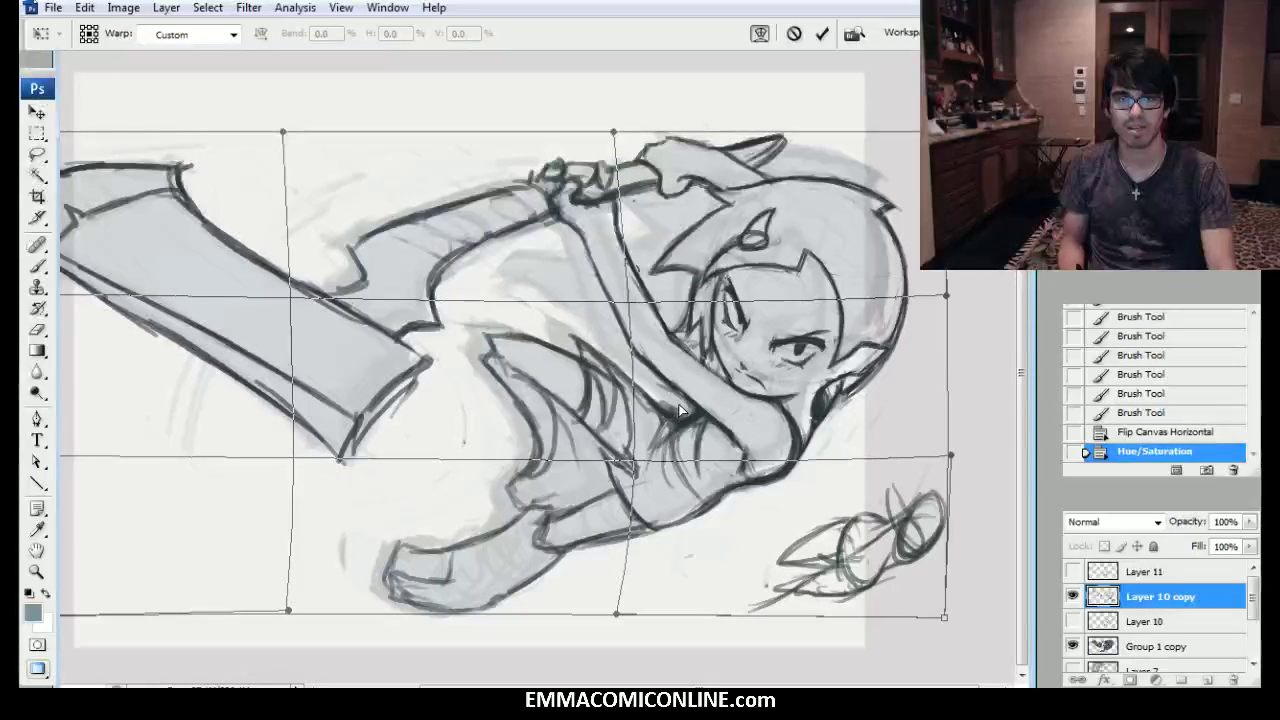
drag(827, 336, 835, 338)
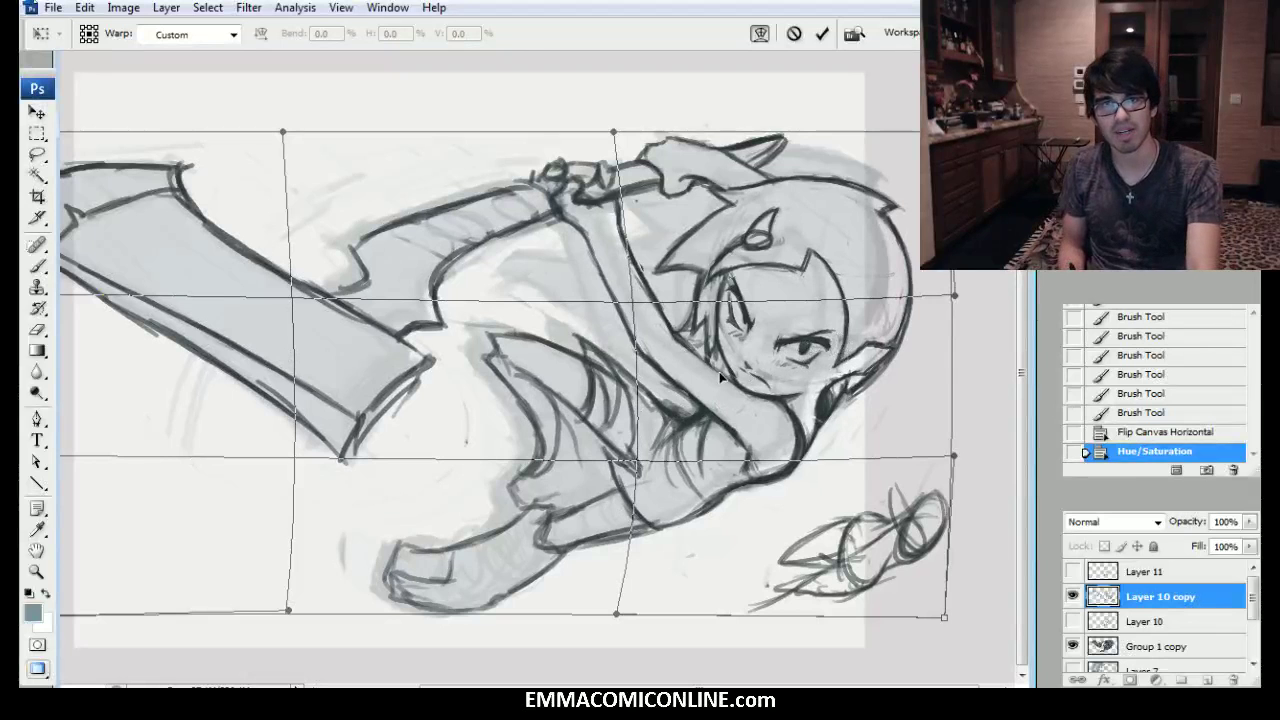
drag(721, 377, 715, 373)
key(b)
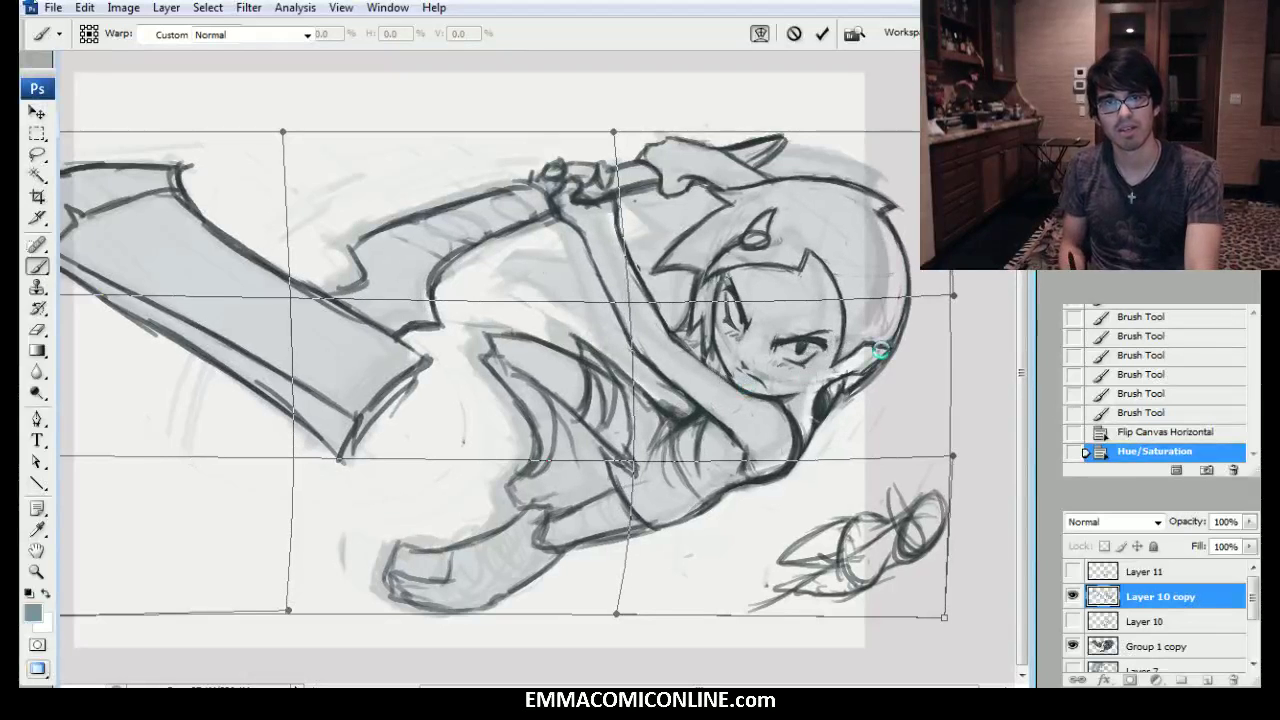
key(Return)
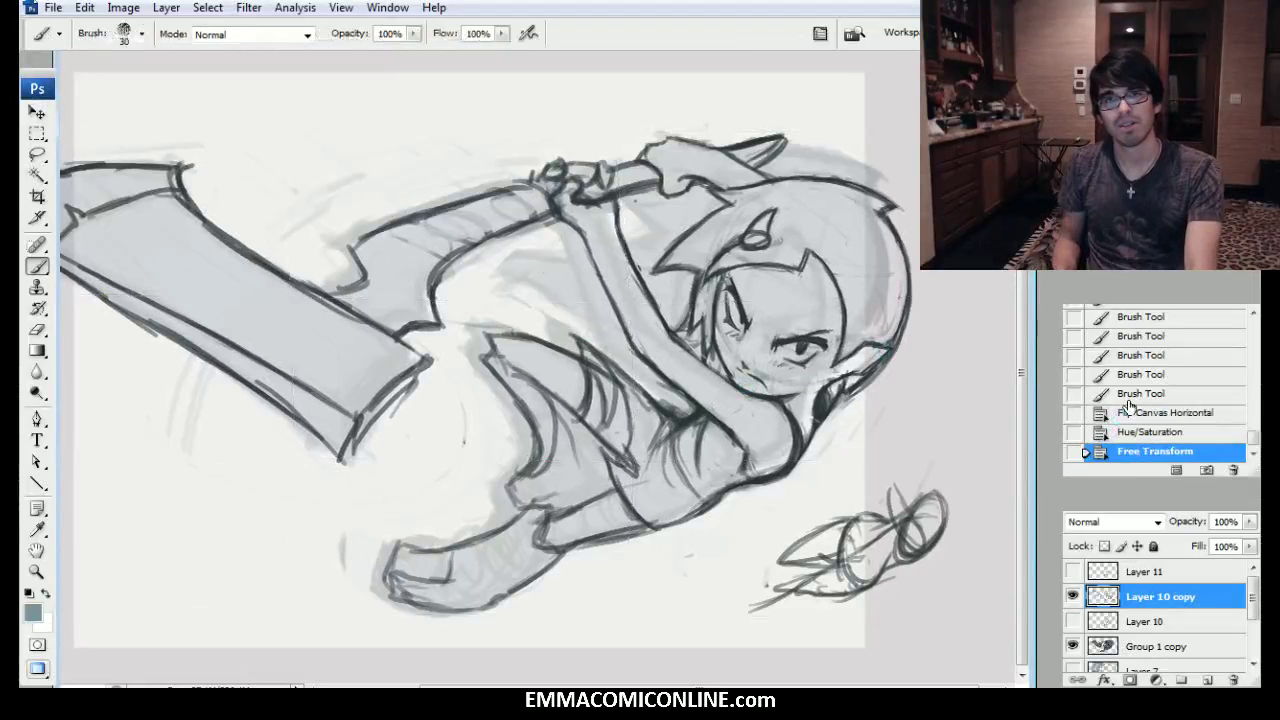
click(1132, 434)
click(1136, 451)
key(ctrl+z)
click(1140, 453)
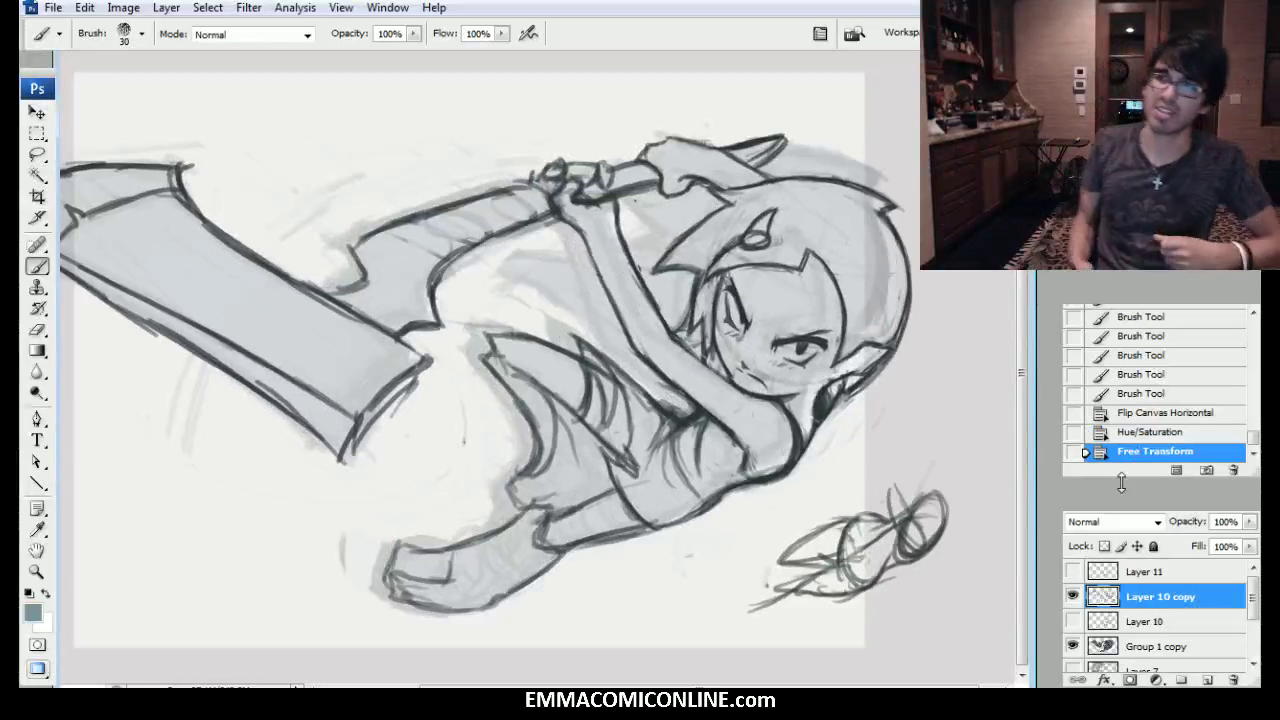
scroll(505, 360, right, 1)
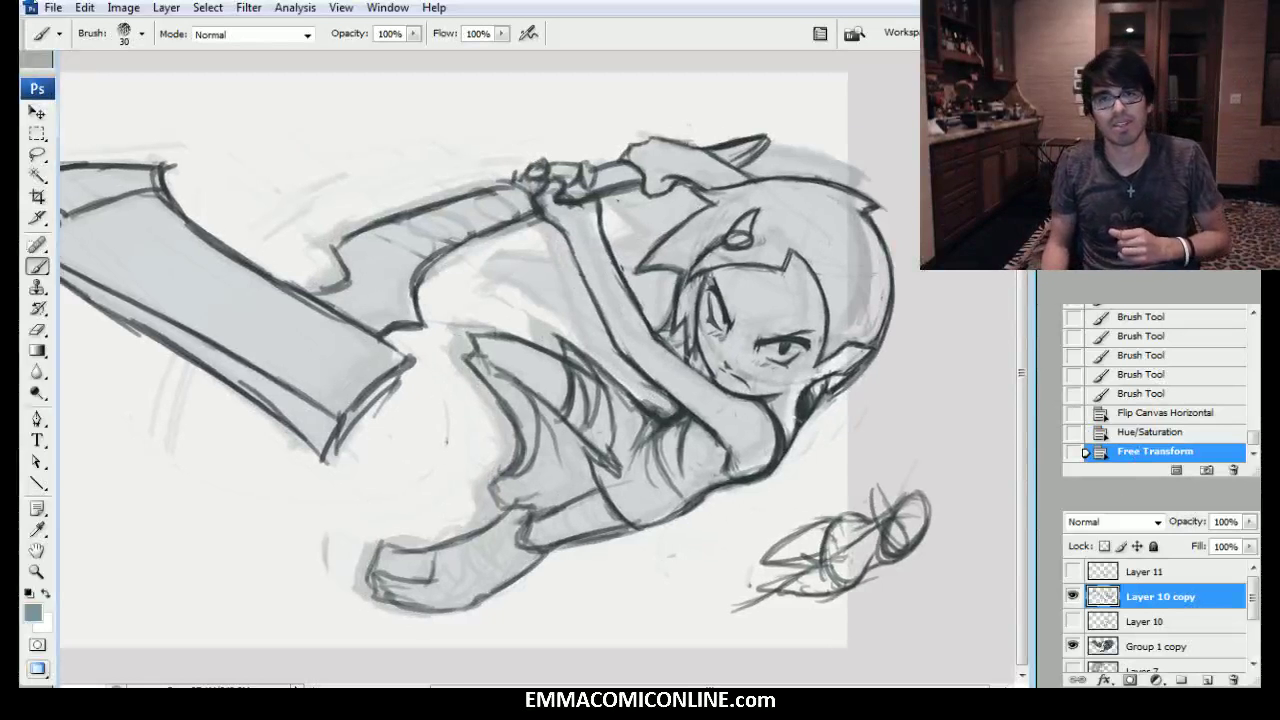
key(ctrl+t)
right_click(786, 283)
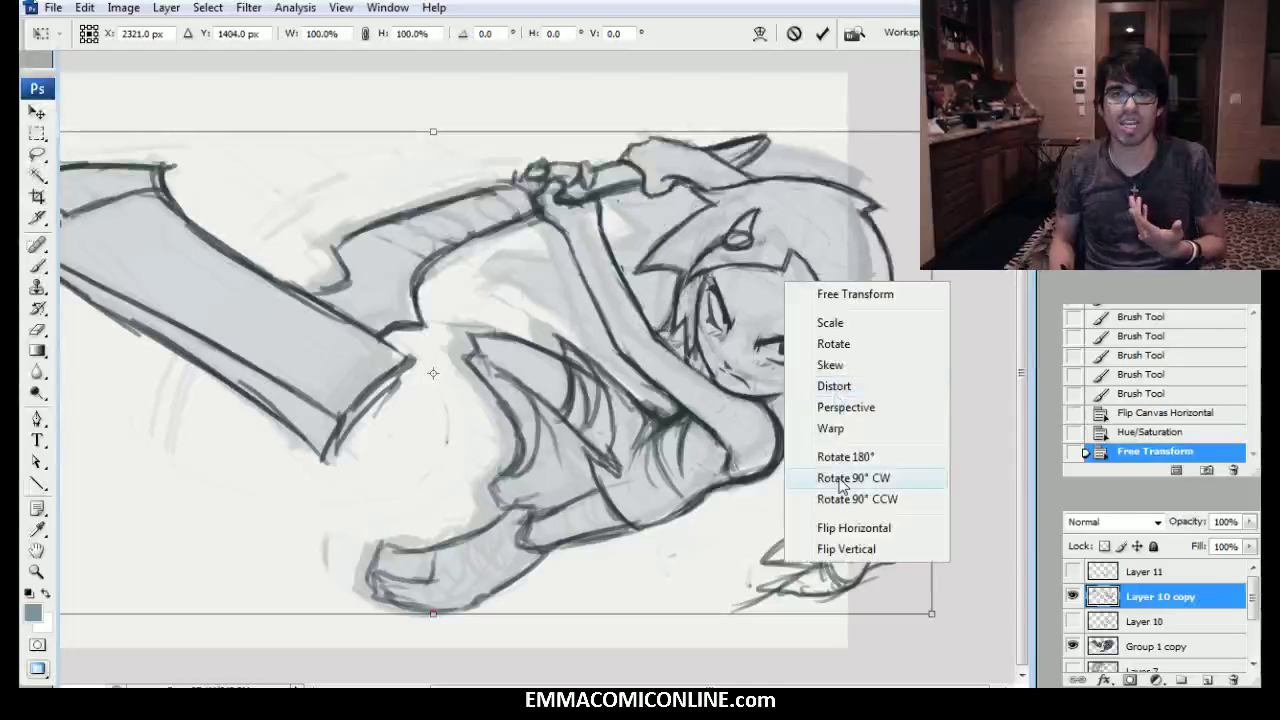
click(835, 424)
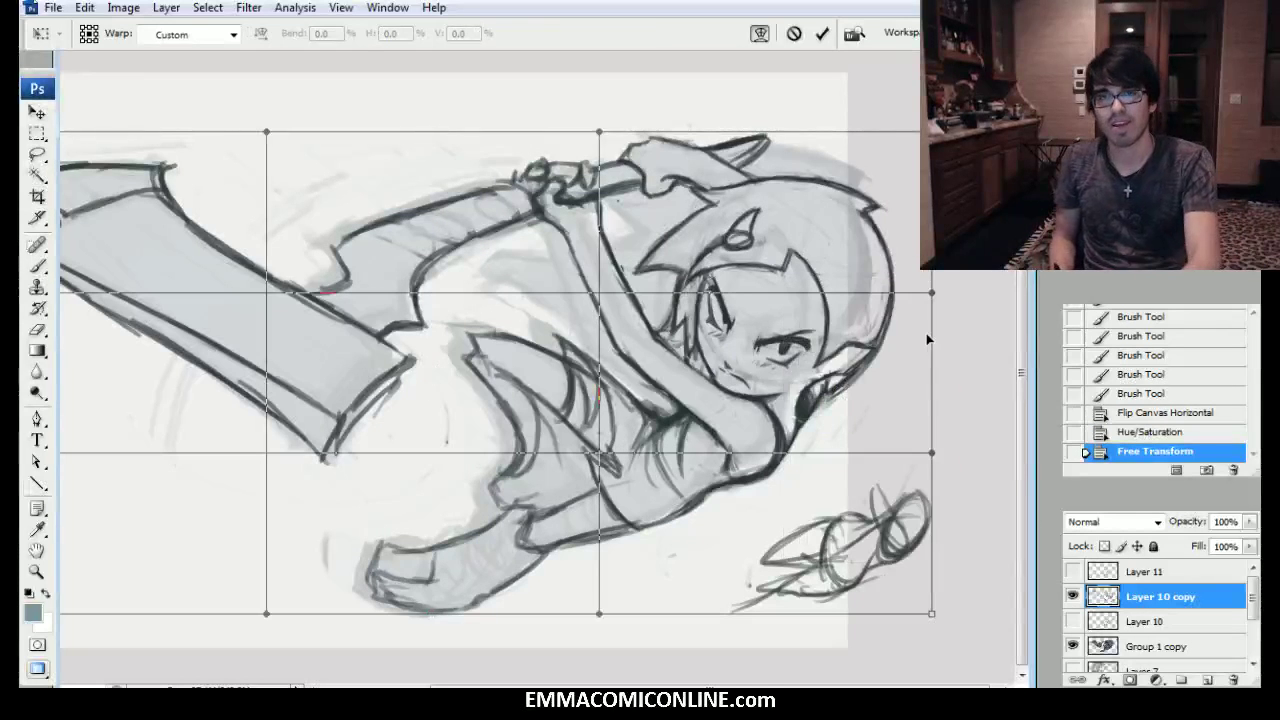
key(Return)
key(b)
Flip the canvas horizontally back to its original orientation.
click(36, 114)
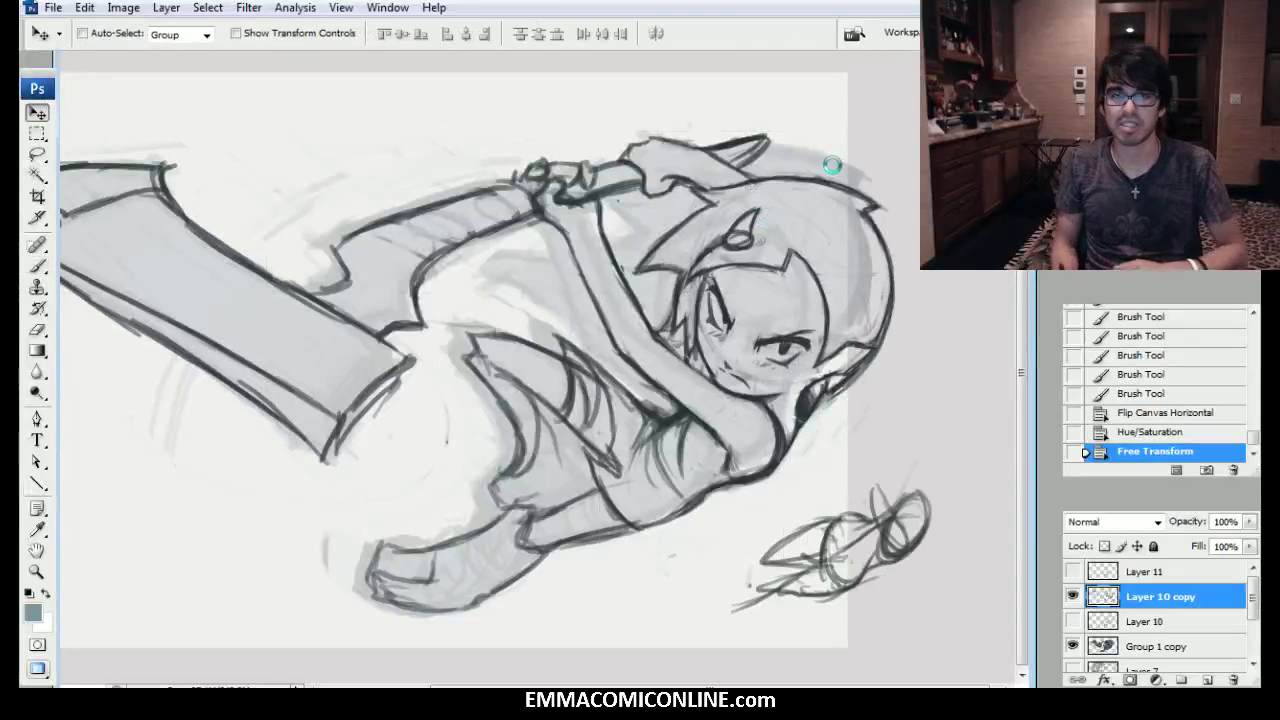
key(ctrl+shift+h)
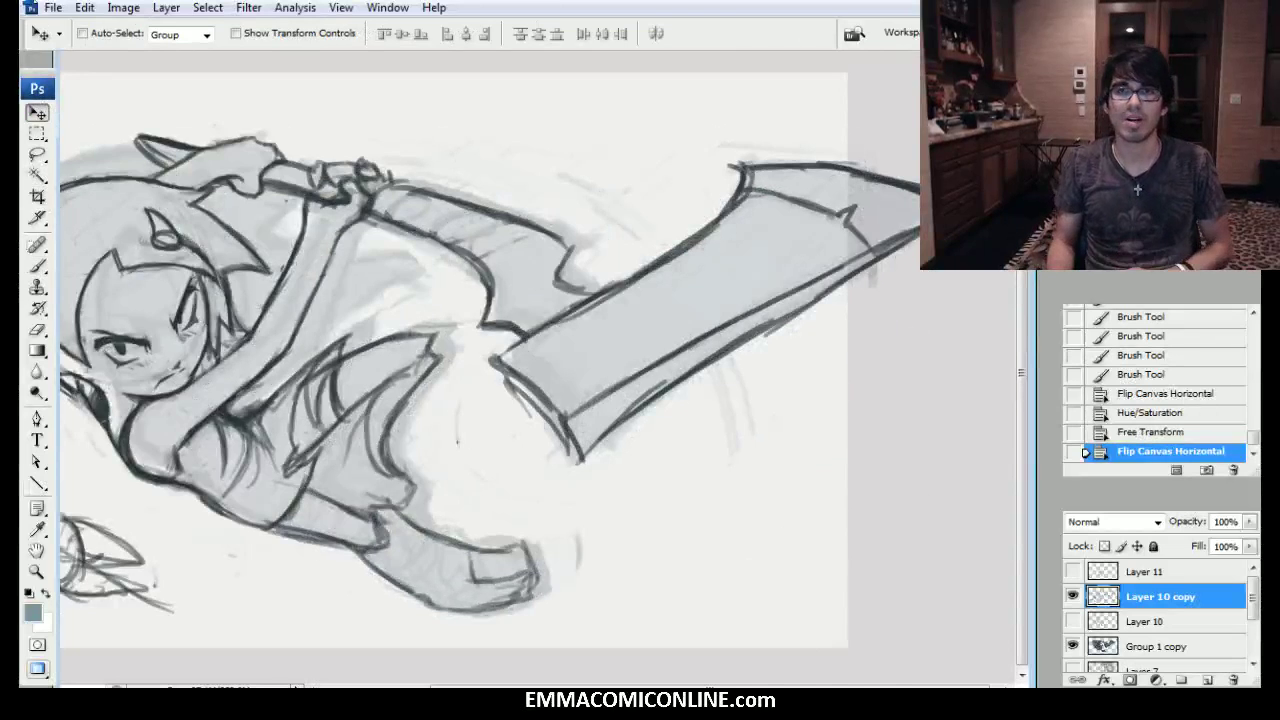
scroll(536, 360, left, 4)
scroll(536, 360, right, 2)
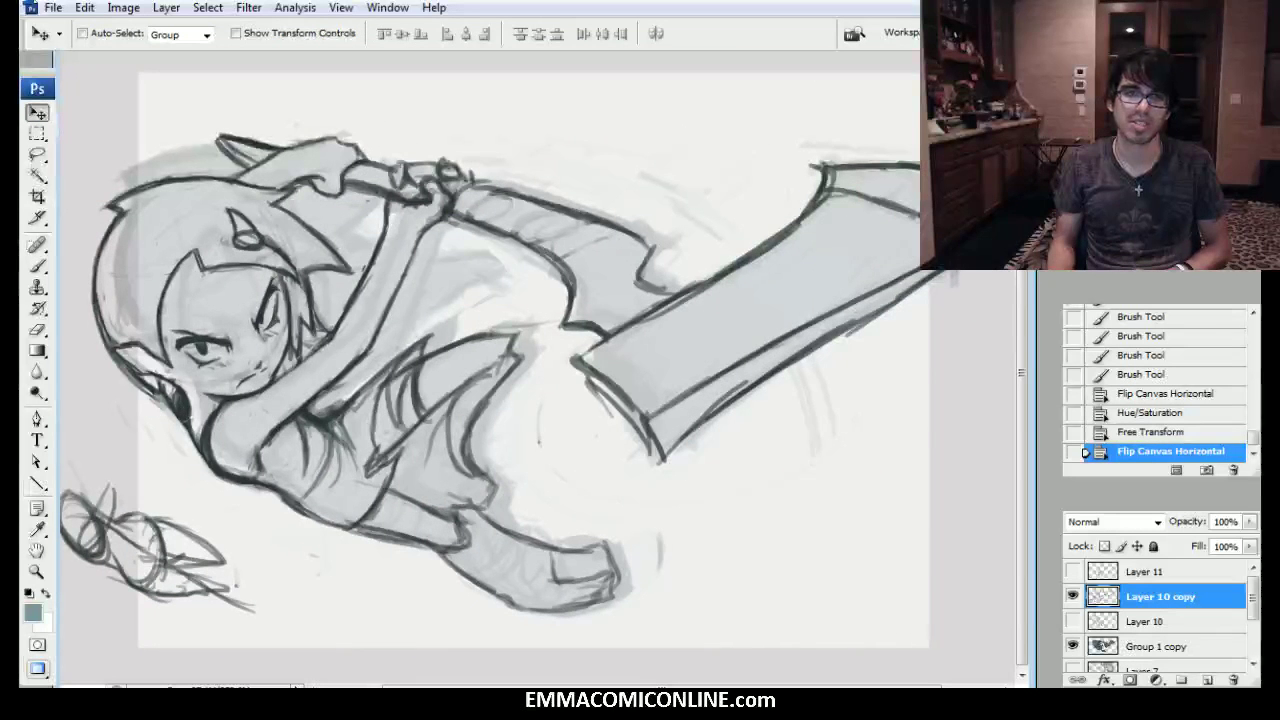
Try to strengthen the far side of the jaw line in the blue-grey colour, and revert both strokes.
key(ctrl+plus)
key(ctrl+plus)
drag(420, 350, 782, 394)
key(b)
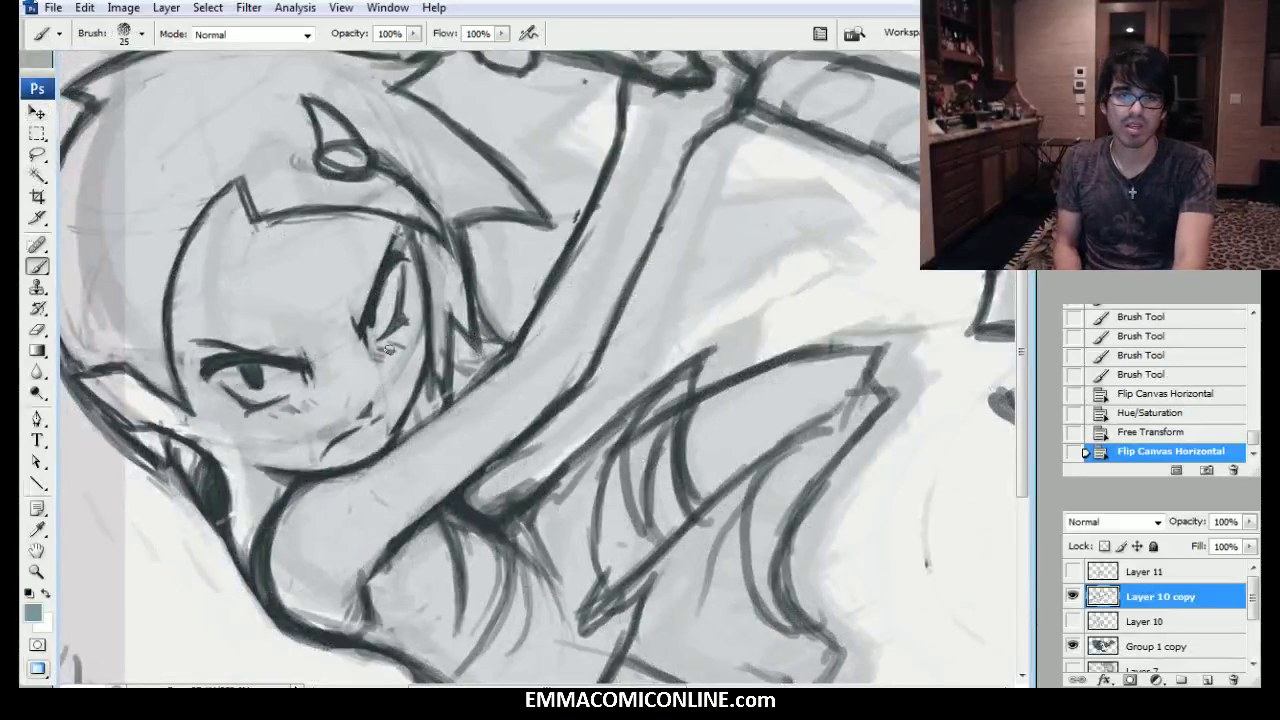
drag(399, 421, 394, 445)
drag(428, 396, 437, 372)
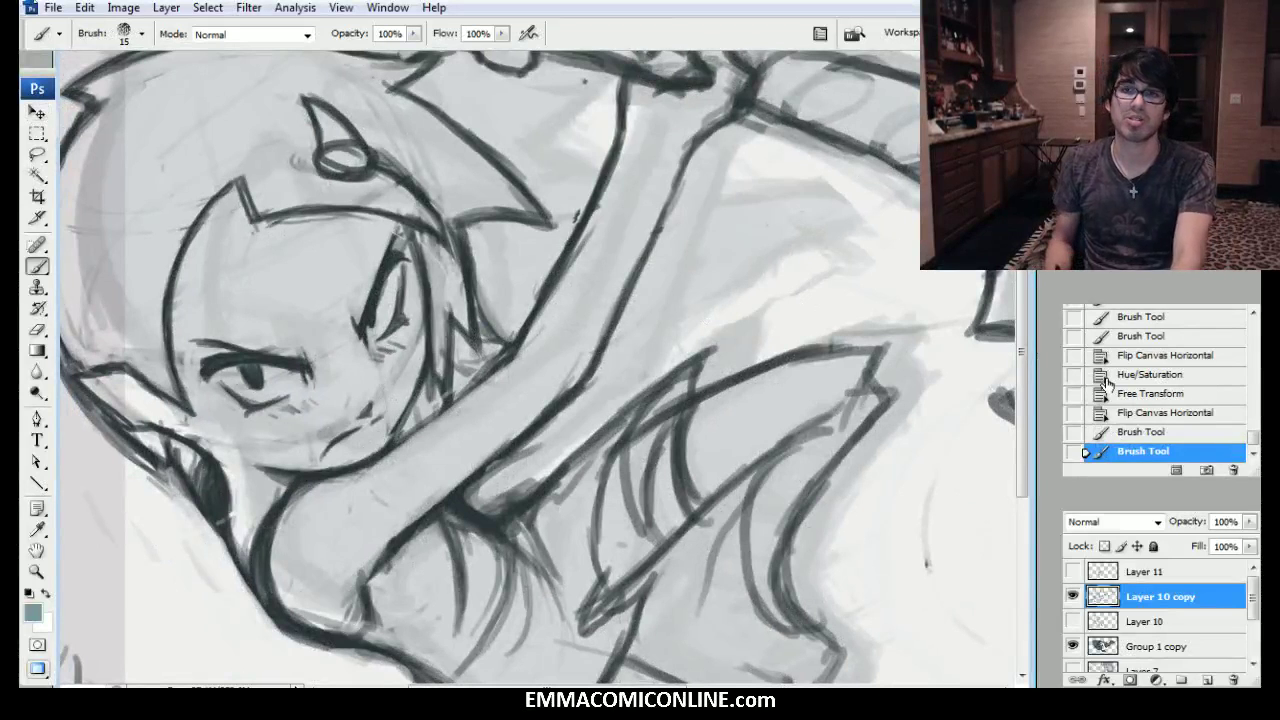
click(1125, 430)
click(1122, 412)
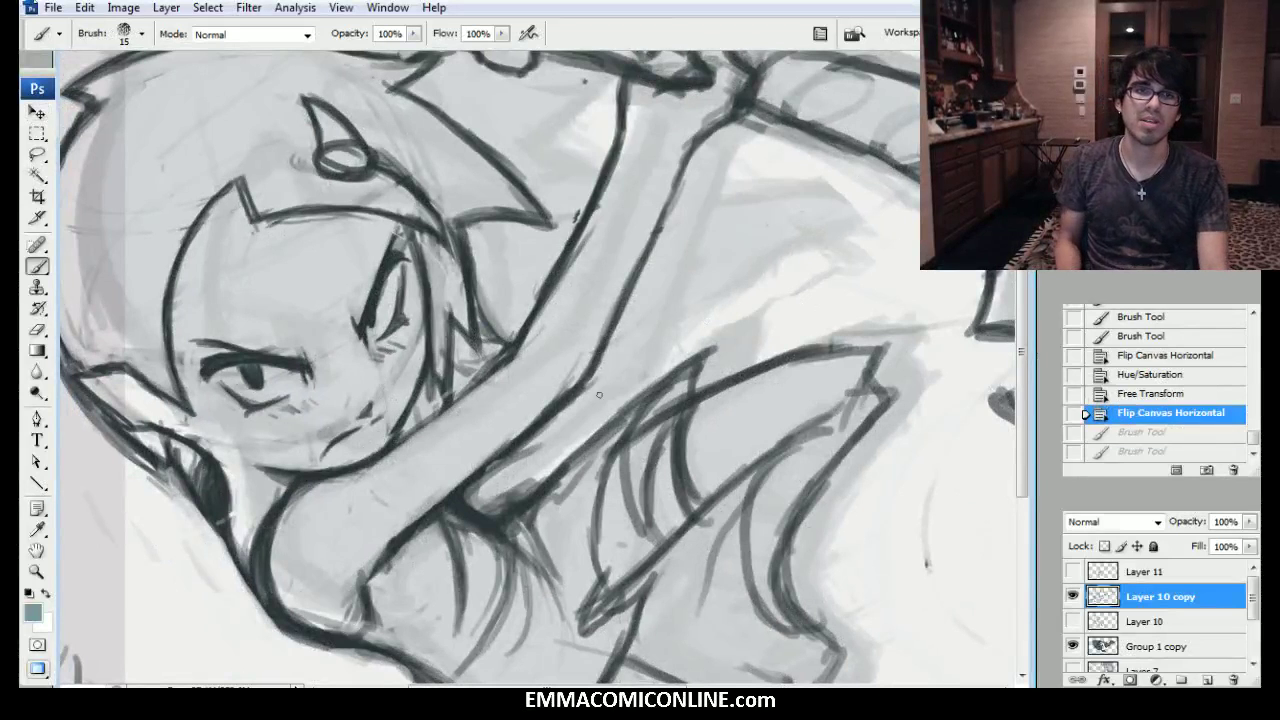
Reset the brush colour to the default dark tone and redraw the jaw and cheek line beside the raised arm.
key(d)
drag(409, 419, 394, 440)
drag(418, 393, 400, 428)
drag(426, 362, 384, 443)
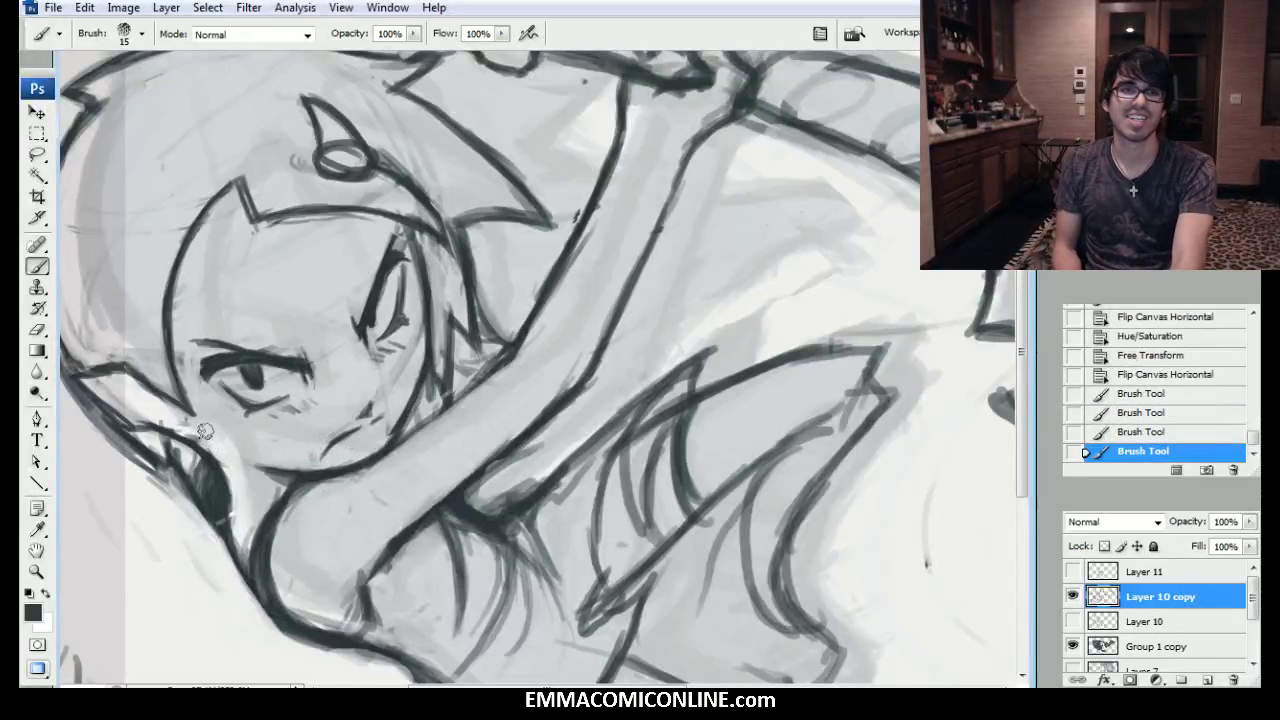
Erase stray marks below the ear and on the cheek, and sharpen the nose with a size 10 brush.
drag(203, 429, 190, 432)
drag(395, 385, 402, 372)
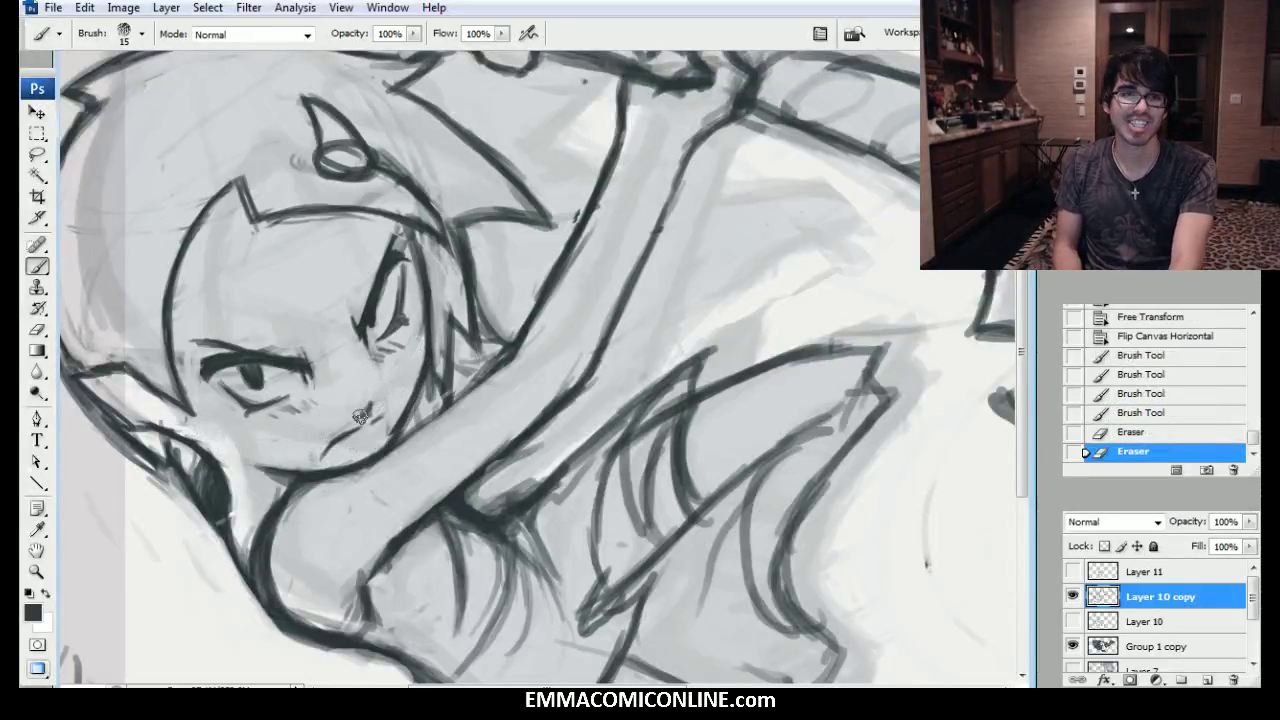
mouse_move(358, 414)
mouse_down()
mouse_move(377, 395)
mouse_move(372, 404)
mouse_up()
key(bracketleft)
drag(376, 396, 370, 405)
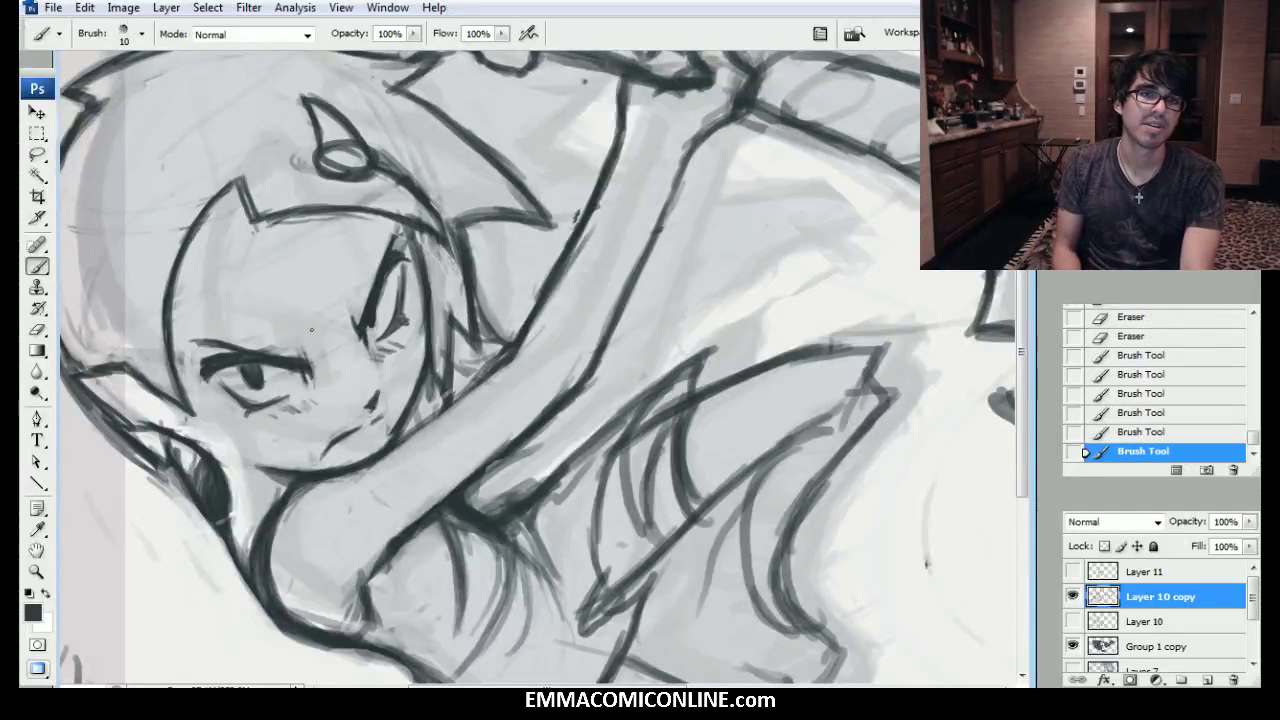
Try to thicken and clean up the near eye's brow and upper lid, and revert these edits through the history.
drag(268, 351, 296, 356)
drag(240, 348, 270, 352)
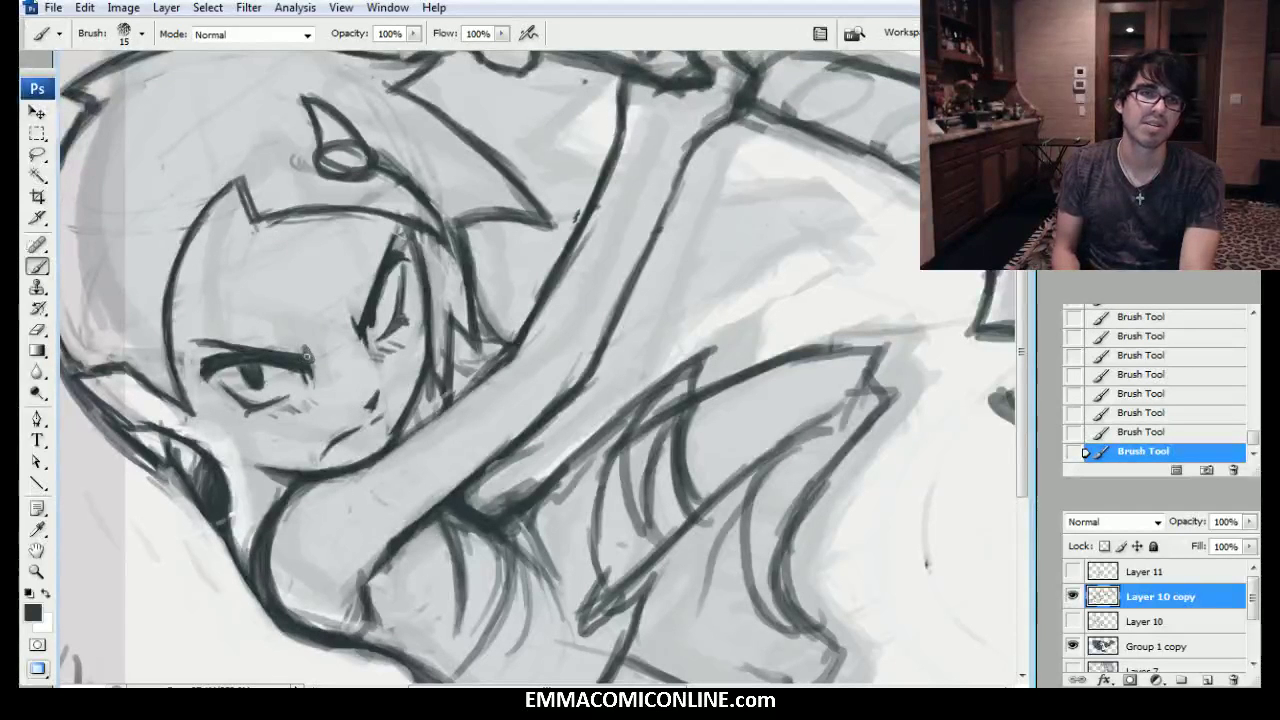
drag(272, 366, 300, 370)
mouse_move(280, 368)
mouse_down()
mouse_move(297, 372)
mouse_move(268, 383)
mouse_up()
click(394, 280)
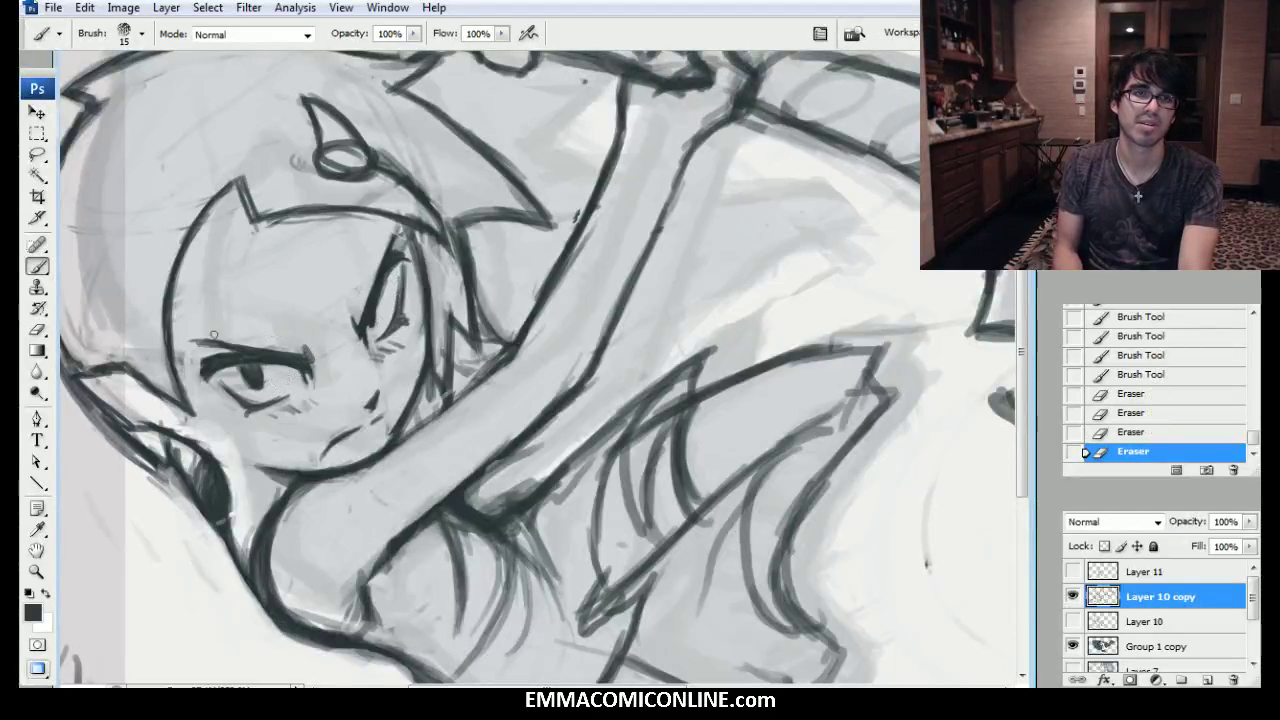
mouse_move(229, 338)
mouse_down()
mouse_move(189, 375)
mouse_move(189, 287)
mouse_up()
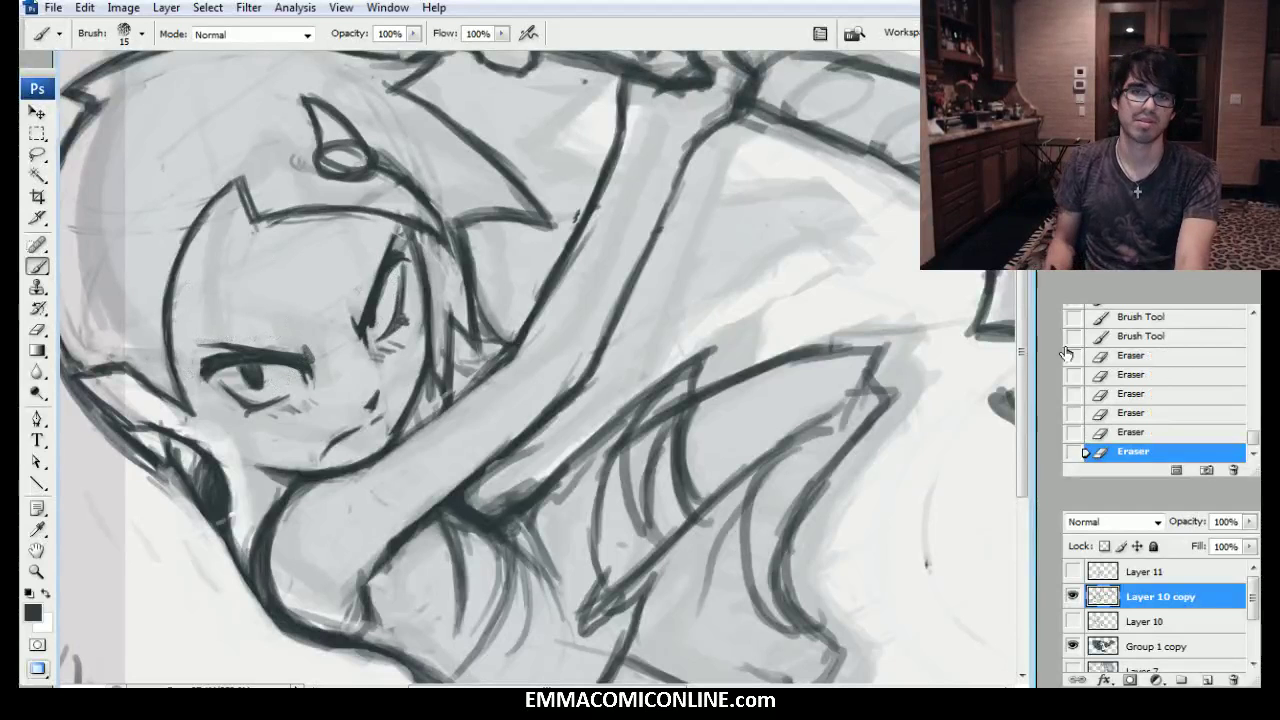
click(1140, 317)
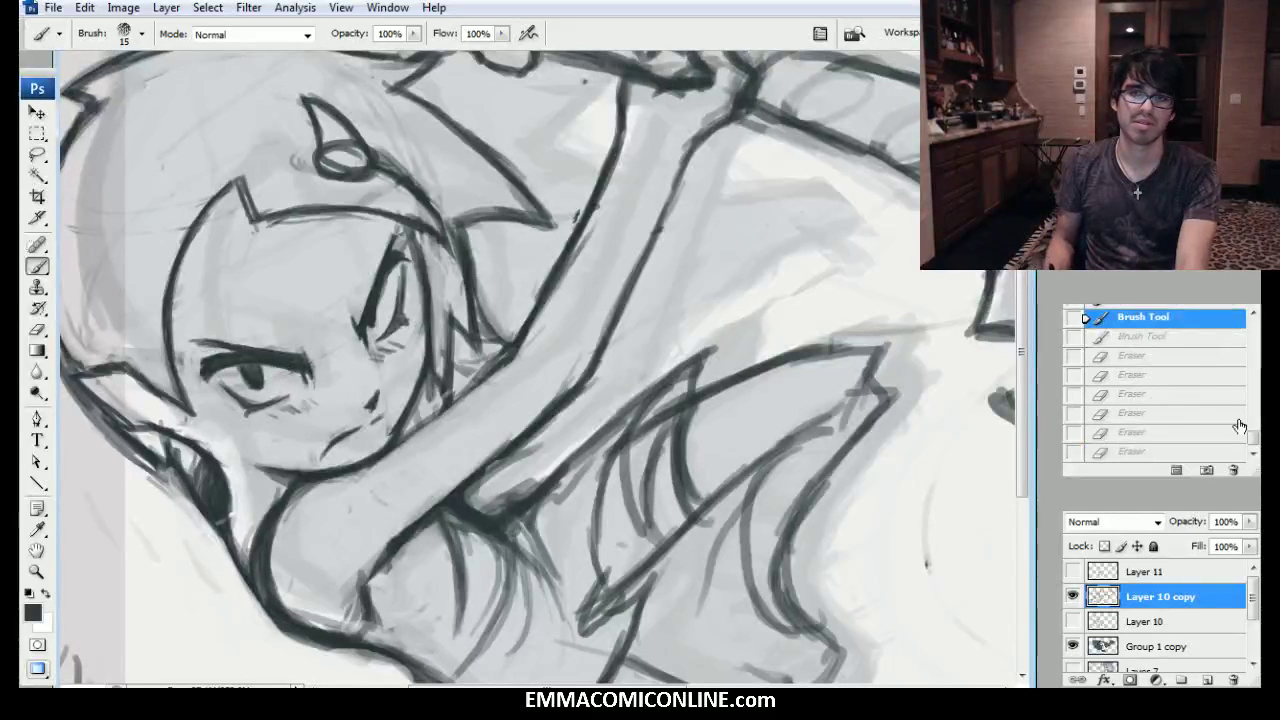
scroll(1240, 427, up, 3)
click(1200, 350)
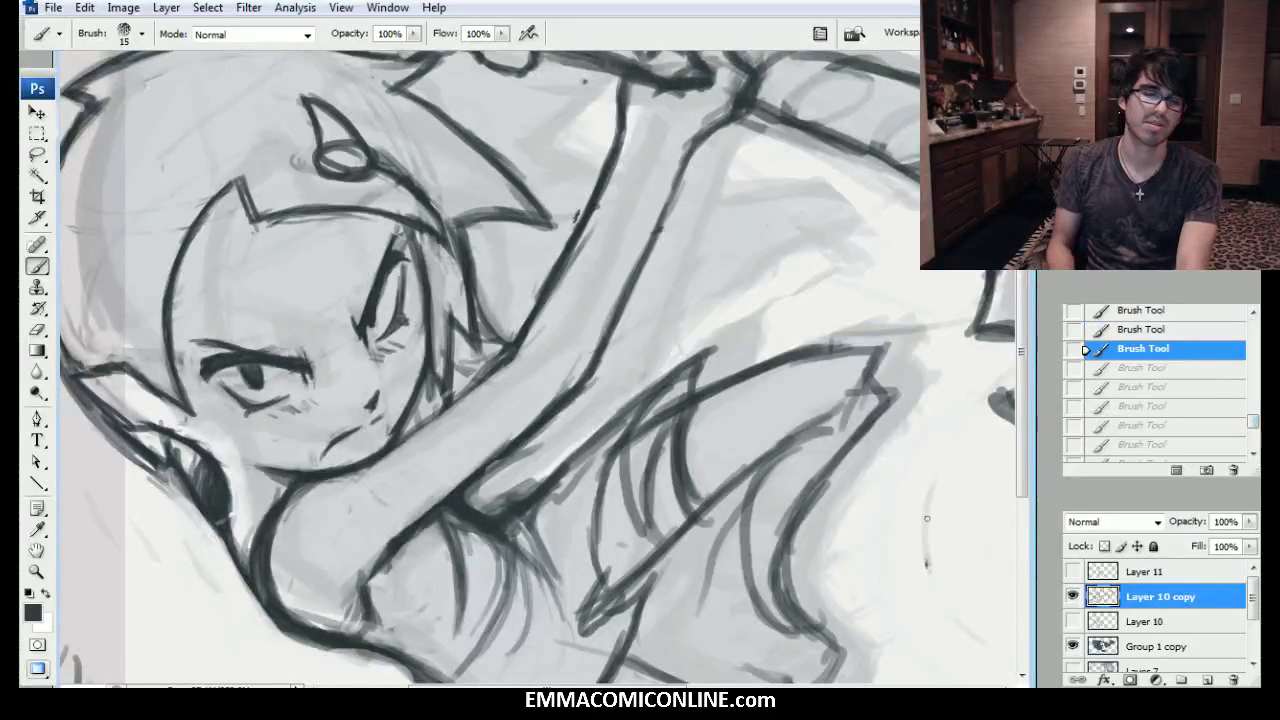
Erase the stray sketch marks above the near eyebrow, beside the far eye and beneath the hairline.
mouse_move(248, 343)
mouse_down()
mouse_move(185, 360)
mouse_move(177, 311)
mouse_up()
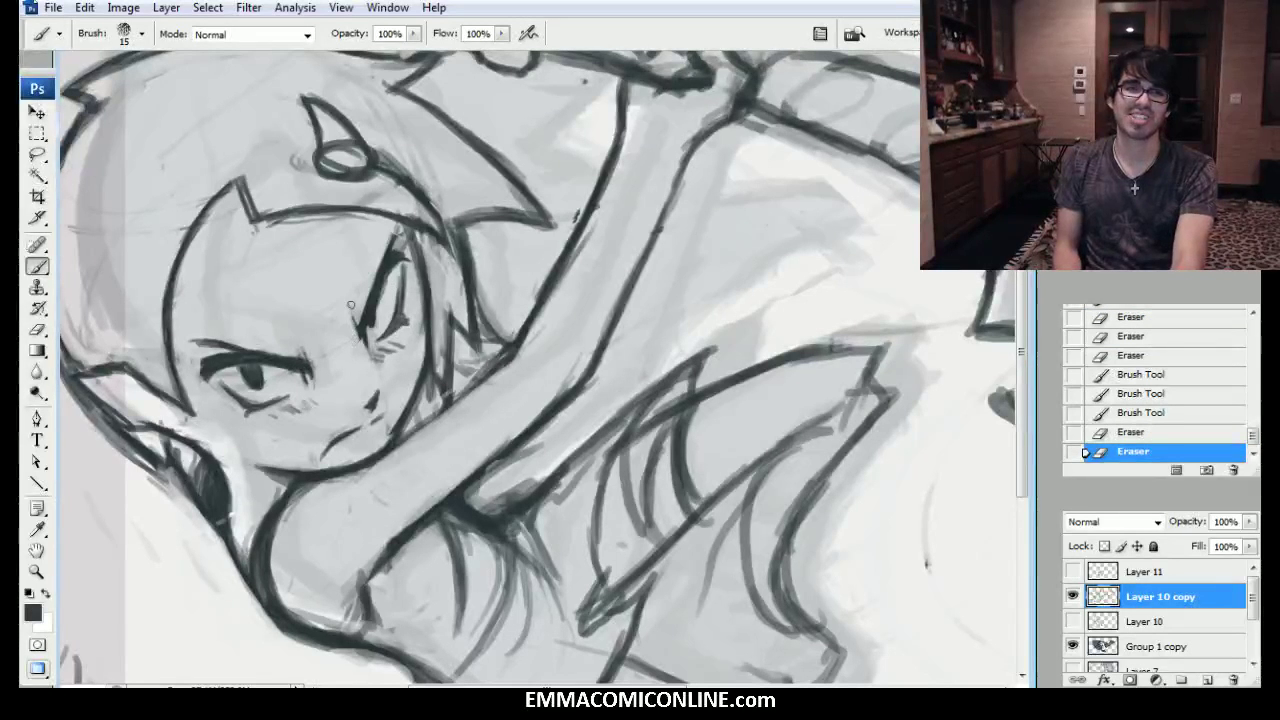
drag(359, 284, 362, 278)
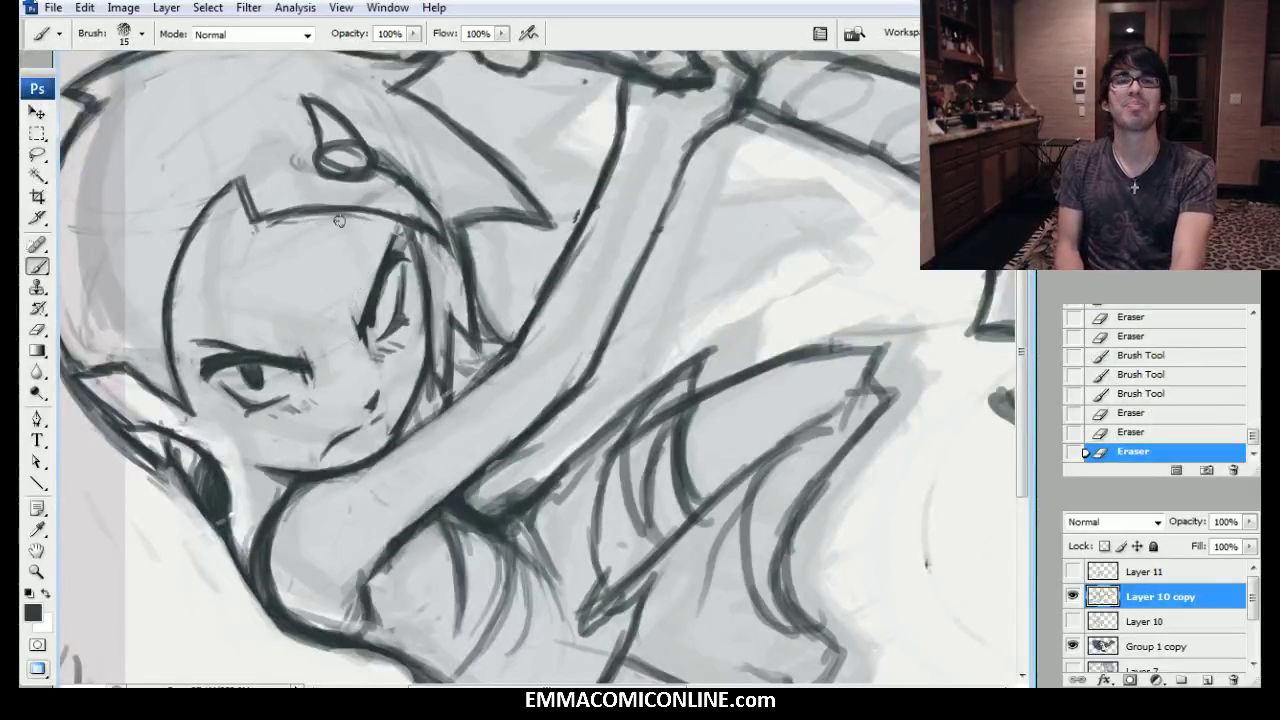
drag(264, 225, 325, 237)
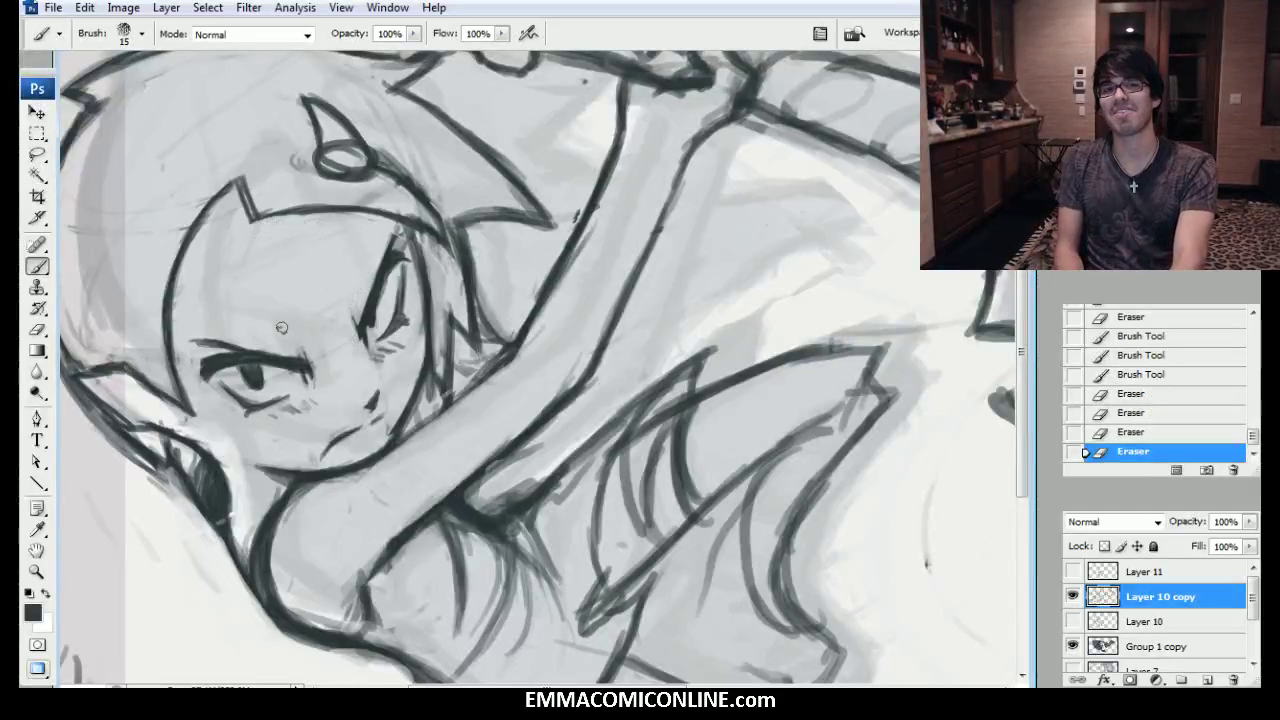
Set the brush size to 20, strengthen the hairline's pointed notch and clean up the hair strands beside the hair ornament.
key(bracketright)
mouse_move(242, 178)
mouse_down()
mouse_move(252, 216)
mouse_move(291, 211)
mouse_move(258, 217)
mouse_up()
drag(260, 216, 290, 211)
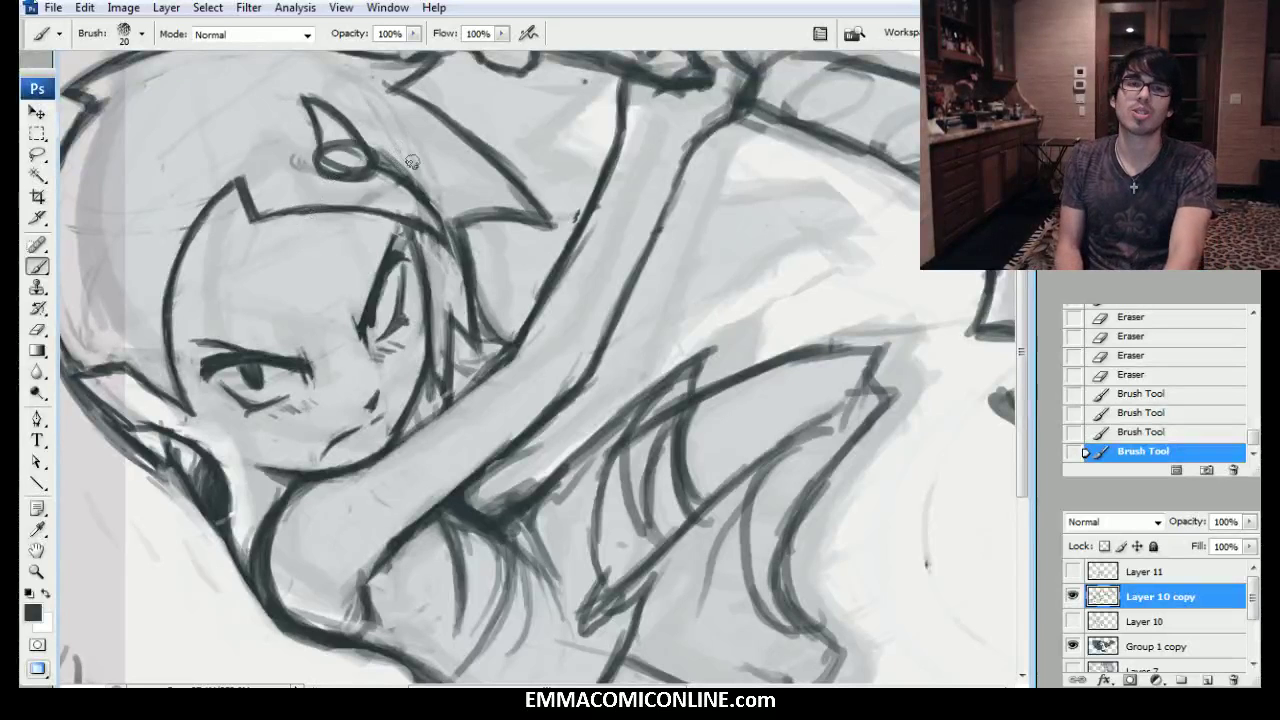
drag(394, 123, 432, 174)
drag(453, 262, 452, 236)
drag(453, 254, 410, 157)
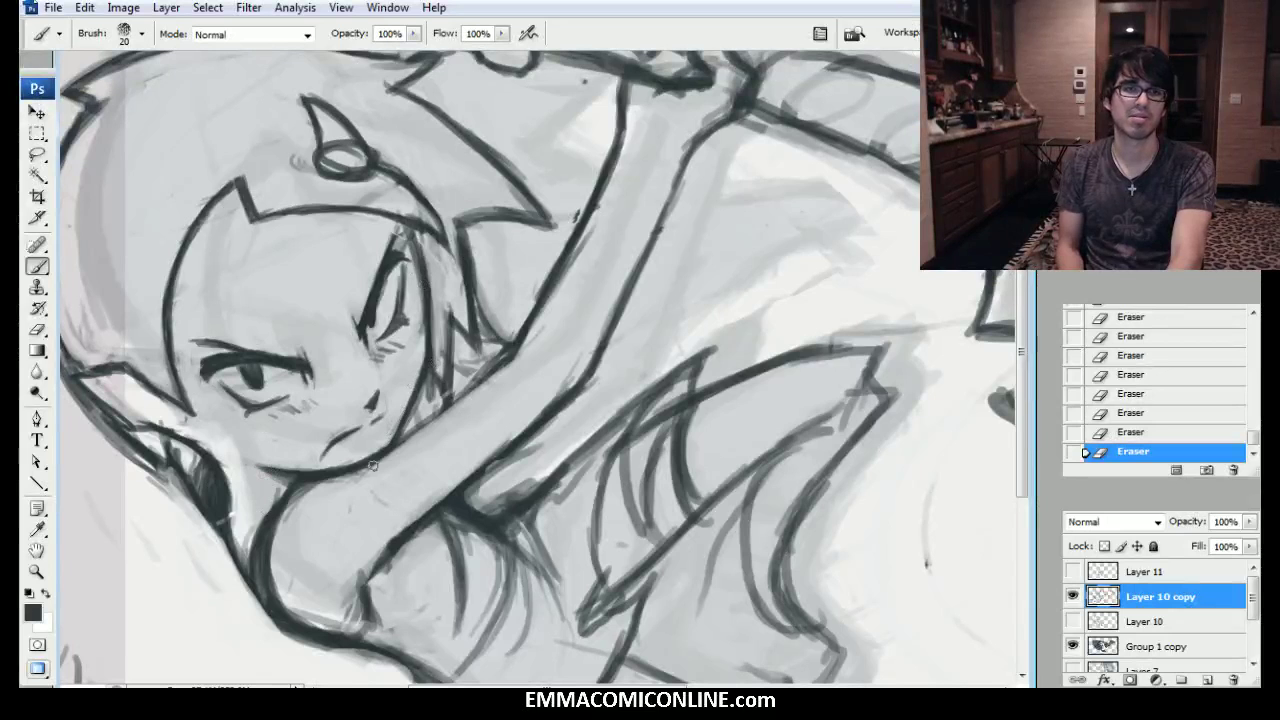
Set the brush size to 25, thicken the face outline from the jaw up to the hairline, and erase the excess.
key(bracketright)
drag(398, 420, 386, 446)
drag(418, 380, 404, 432)
drag(426, 343, 402, 424)
mouse_move(418, 372)
mouse_down()
mouse_move(424, 382)
mouse_move(428, 328)
mouse_move(405, 225)
mouse_up()
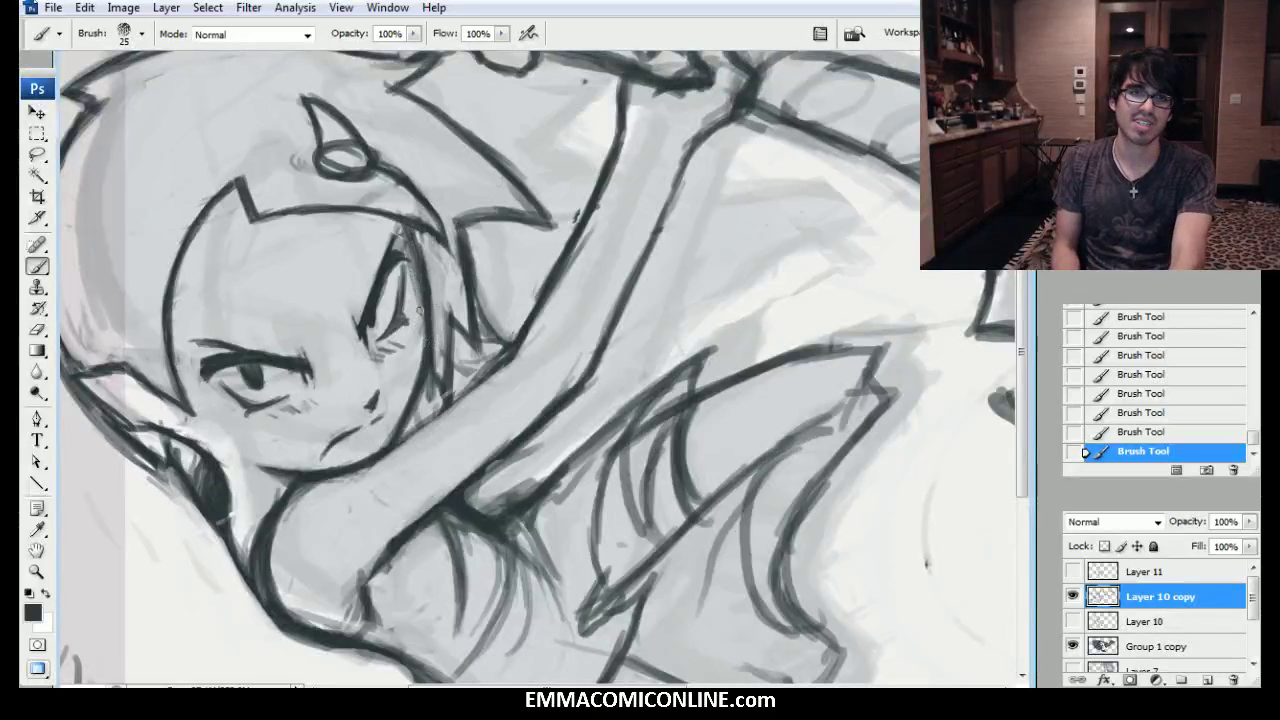
click(462, 291)
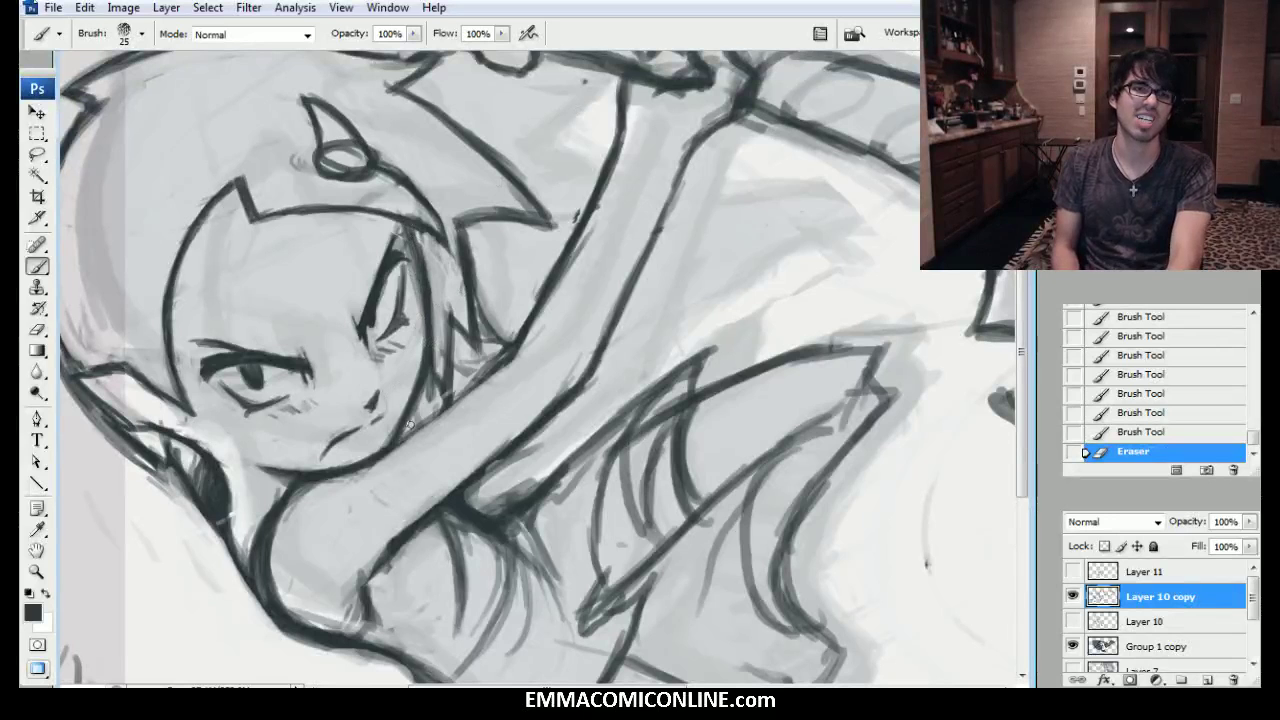
Set the brush size to 15 and refine the small lines beneath the near eye and around the far eye.
mouse_move(262, 398)
mouse_down()
mouse_move(258, 408)
mouse_move(274, 406)
mouse_up()
drag(293, 392, 289, 402)
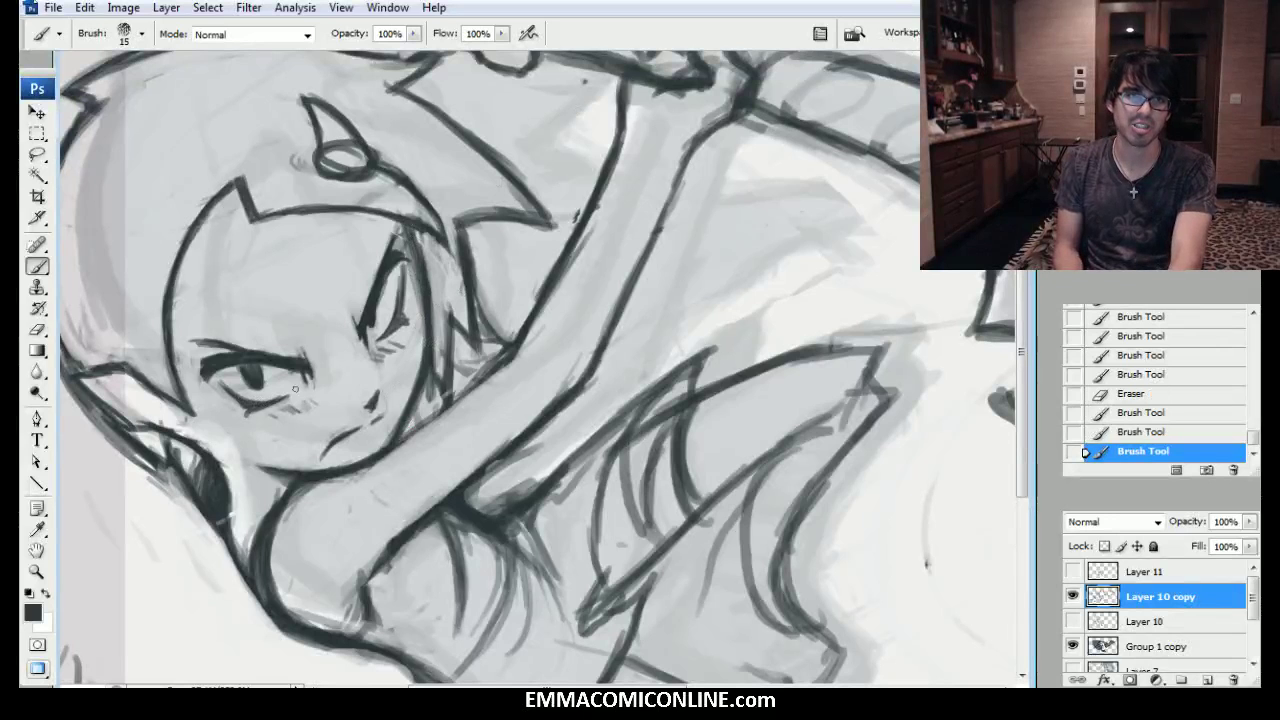
drag(395, 321, 437, 229)
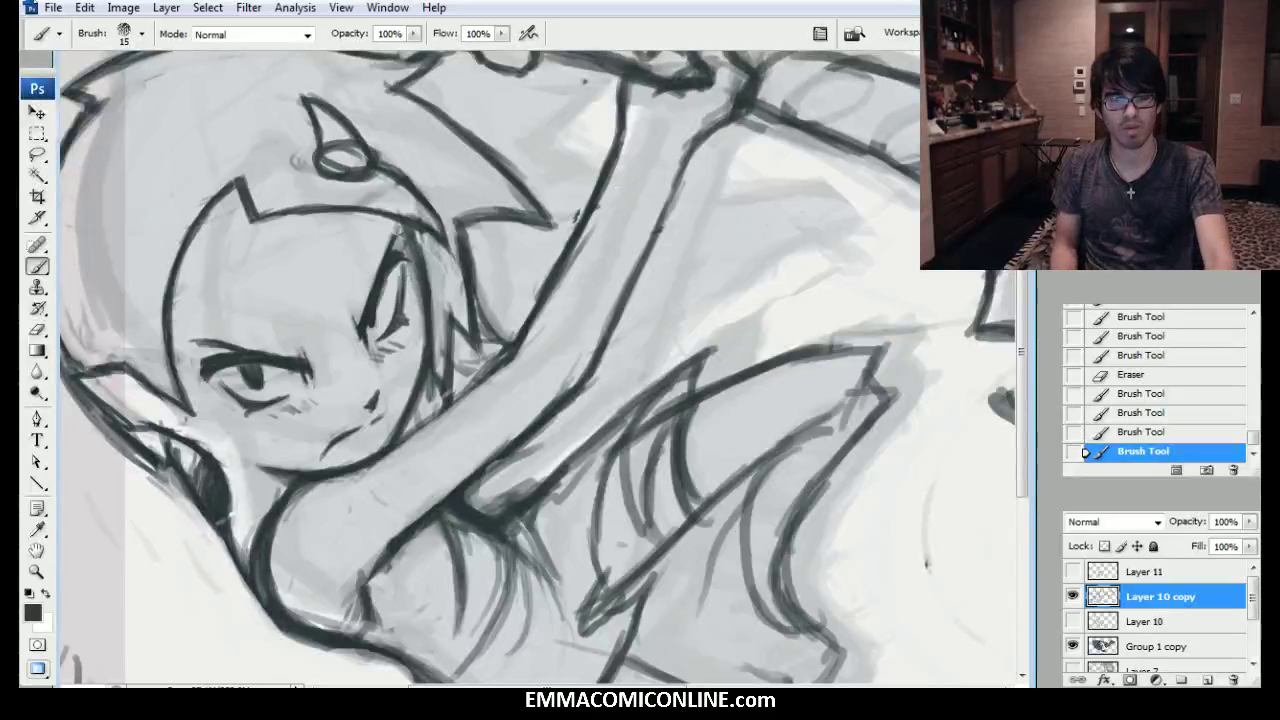
Flip the canvas horizontally to check the character's face and pose in mirror image.
key(ctrl+h)
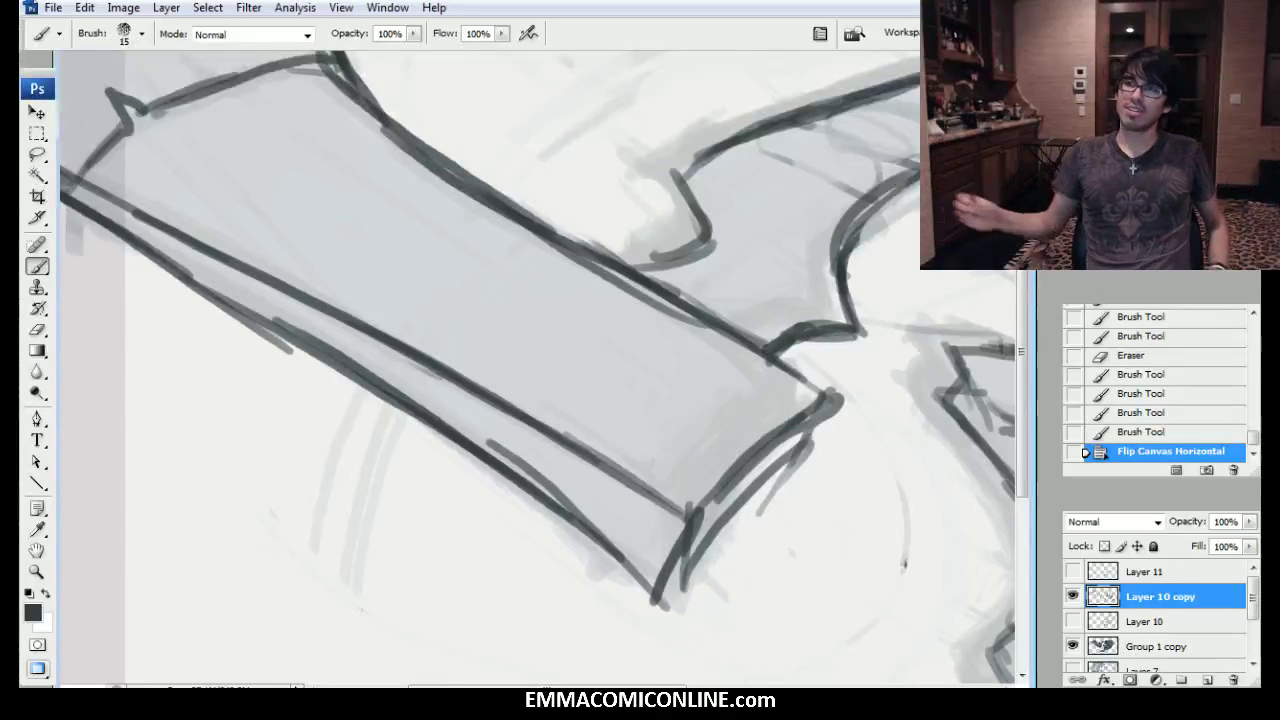
drag(870, 160, 95, 280)
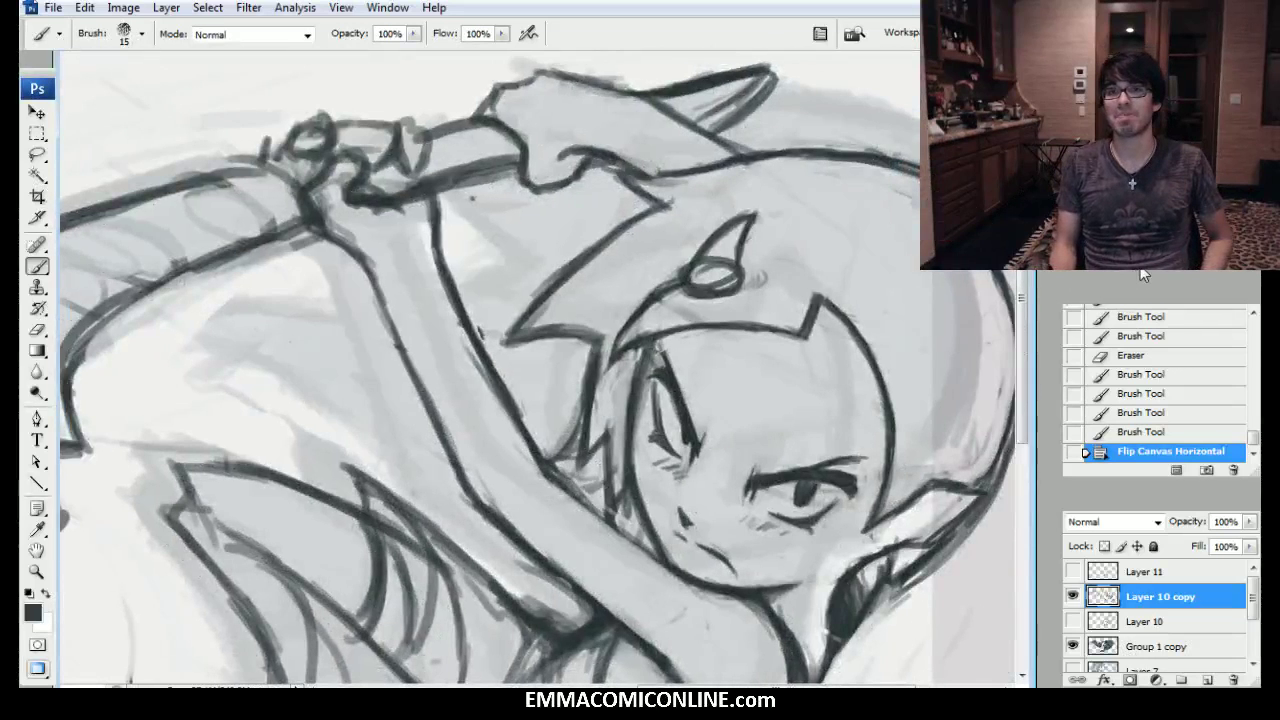
key(ctrl+minus)
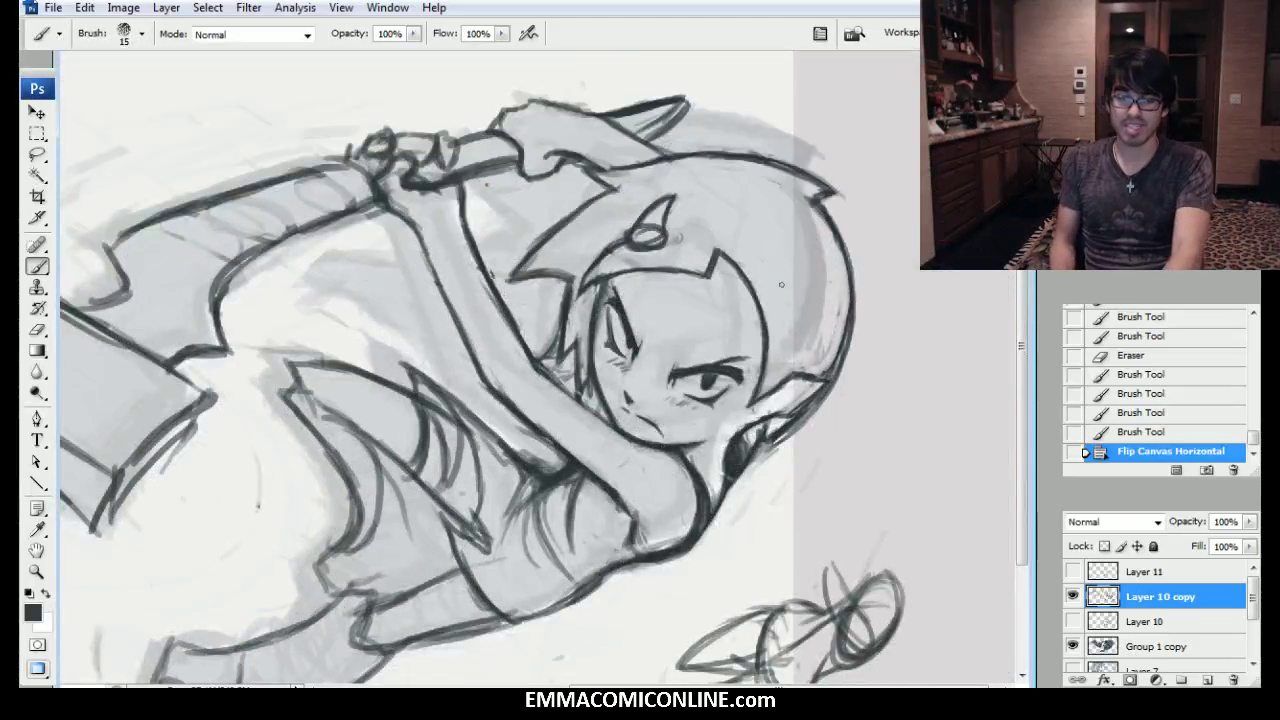
Erase stray marks on the face and trim the outer edge of the face outline beside the near eye.
key(ctrl+plus)
key(ctrl+plus)
mouse_move(775, 462)
mouse_down()
mouse_move(593, 370)
mouse_move(618, 414)
mouse_move(585, 378)
mouse_up()
drag(578, 368, 588, 382)
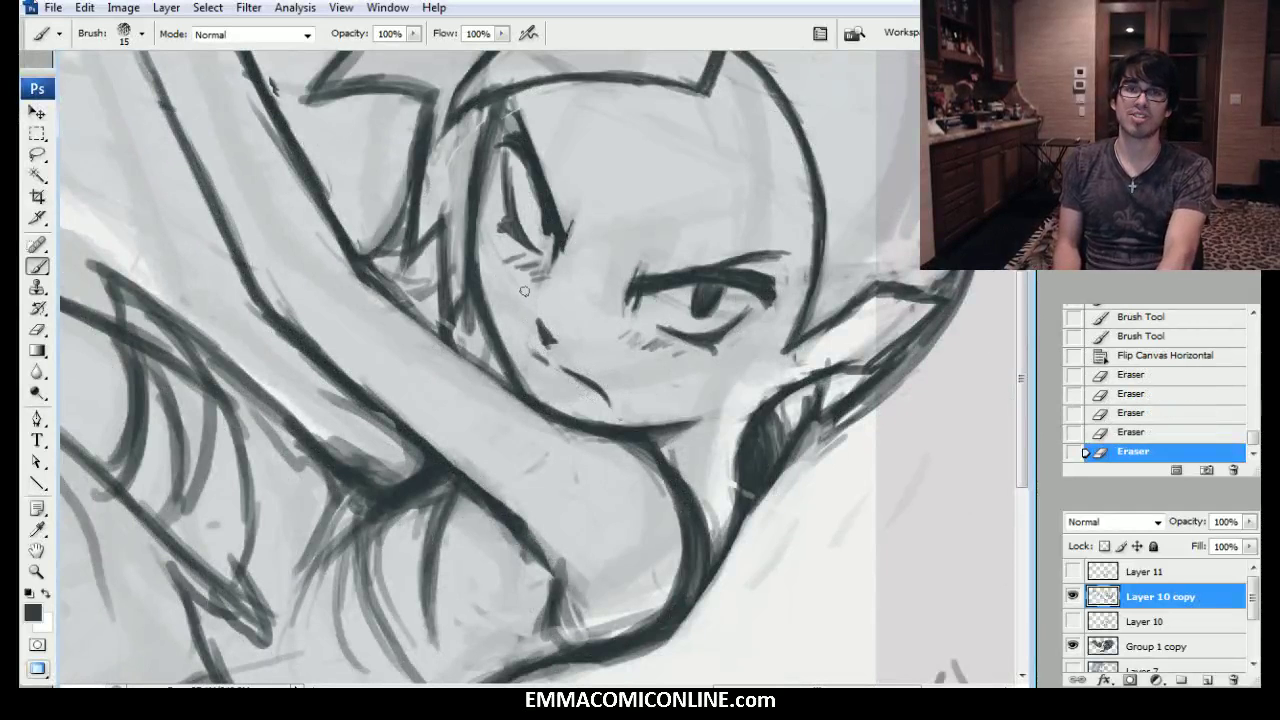
drag(524, 291, 549, 286)
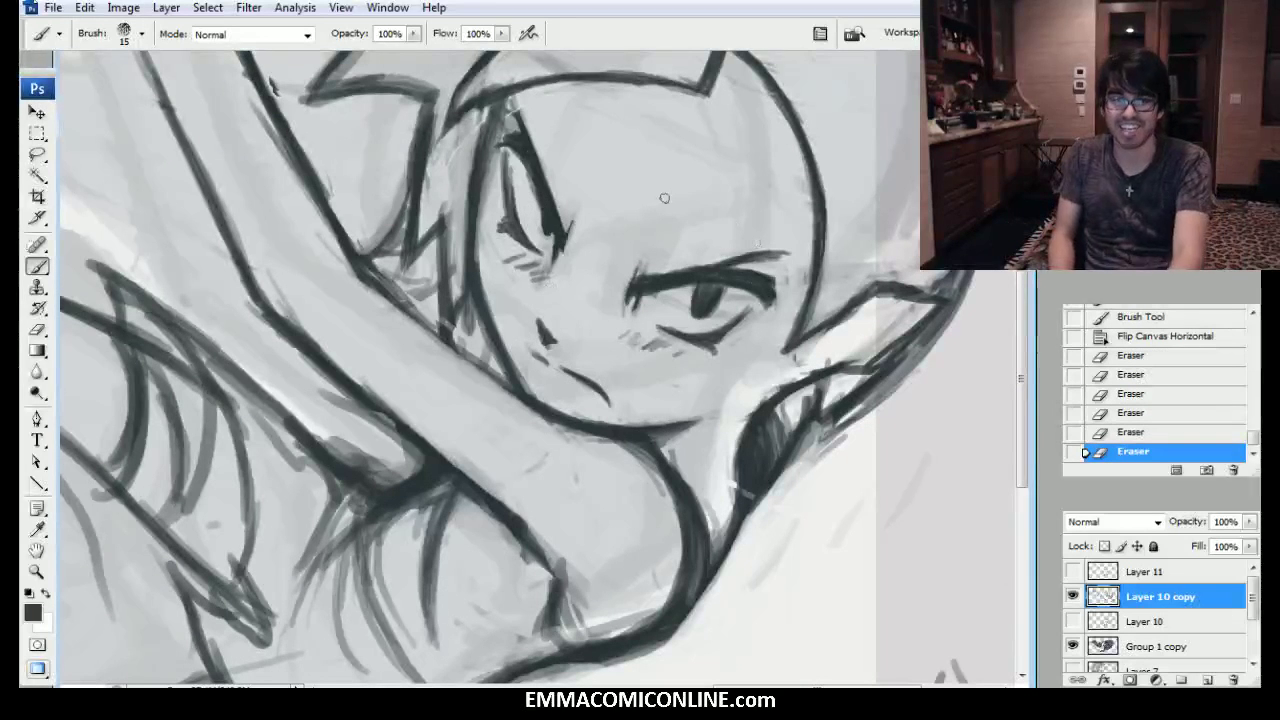
drag(786, 173, 812, 178)
drag(822, 176, 829, 183)
drag(831, 270, 830, 200)
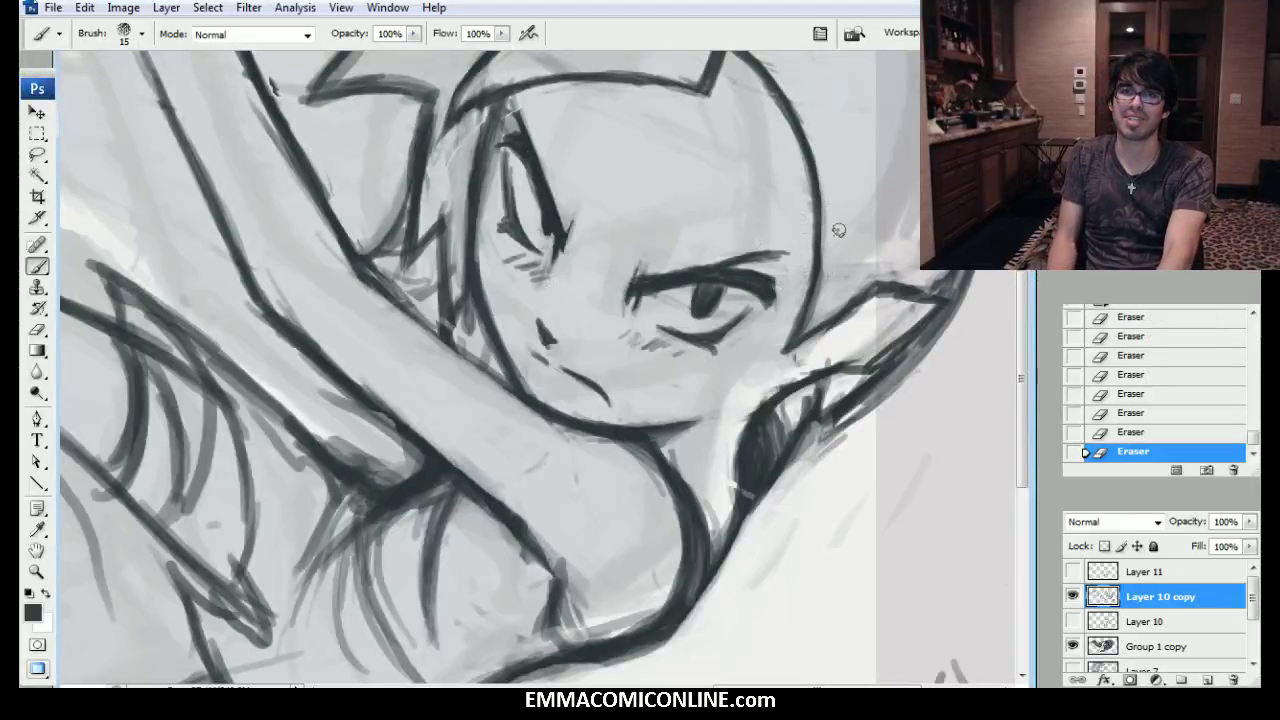
Set the brush size to 25 and thicken the outline along the back of the hair and behind the ear.
drag(272, 88, 210, 197)
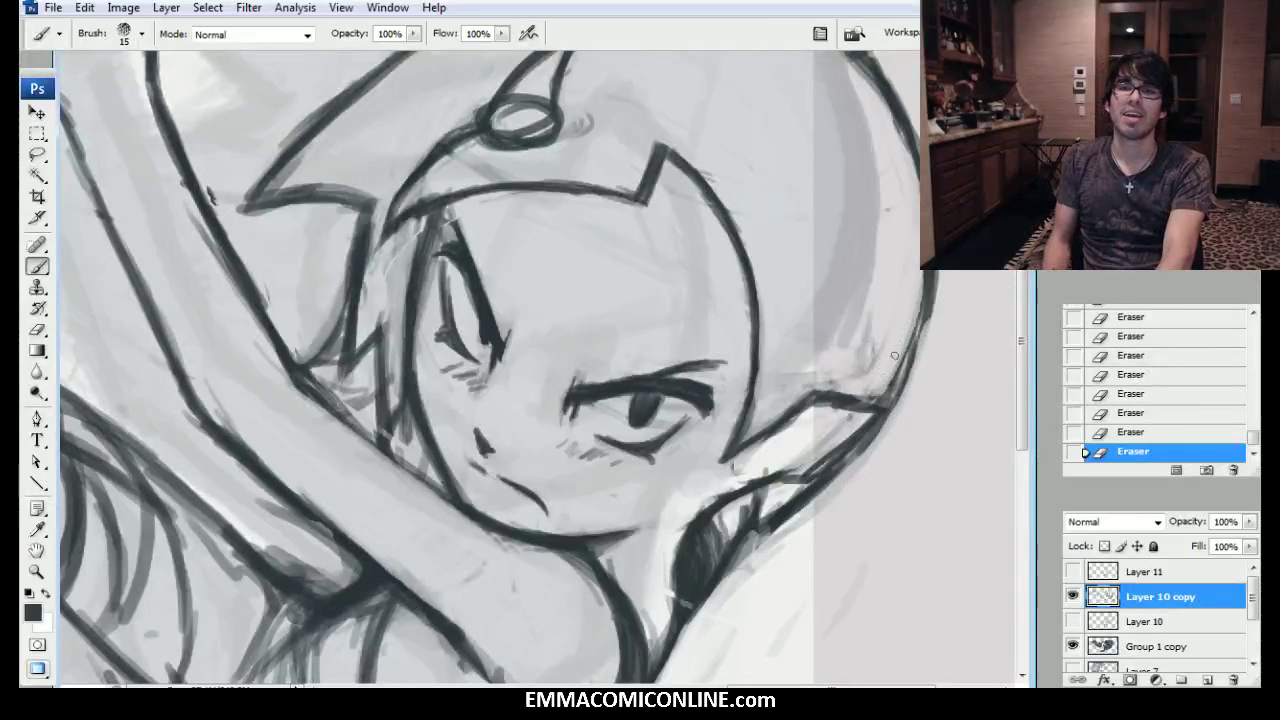
drag(888, 409, 922, 328)
mouse_move(901, 387)
mouse_down()
mouse_move(926, 283)
mouse_move(937, 285)
mouse_move(953, 426)
mouse_up()
drag(824, 535, 856, 519)
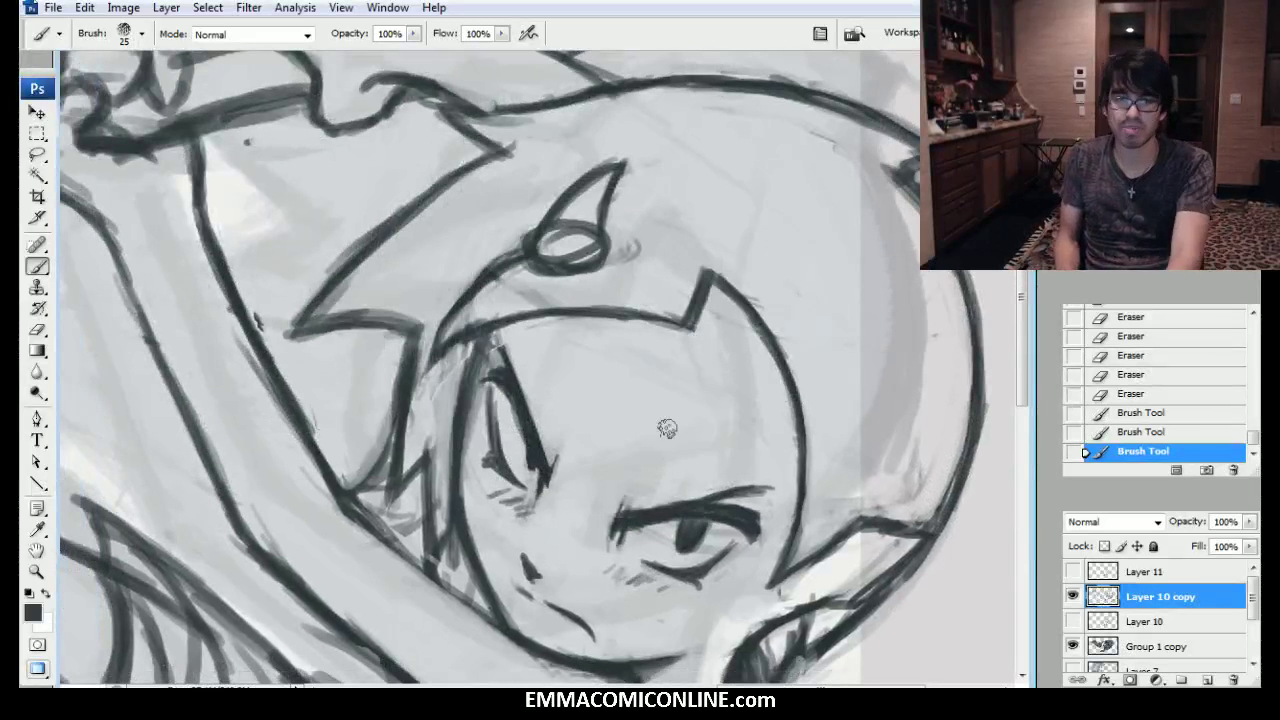
Erase stray marks around the eyes and trim the excess line along the far side of the face up to the hairline.
drag(651, 530, 733, 534)
drag(507, 410, 510, 398)
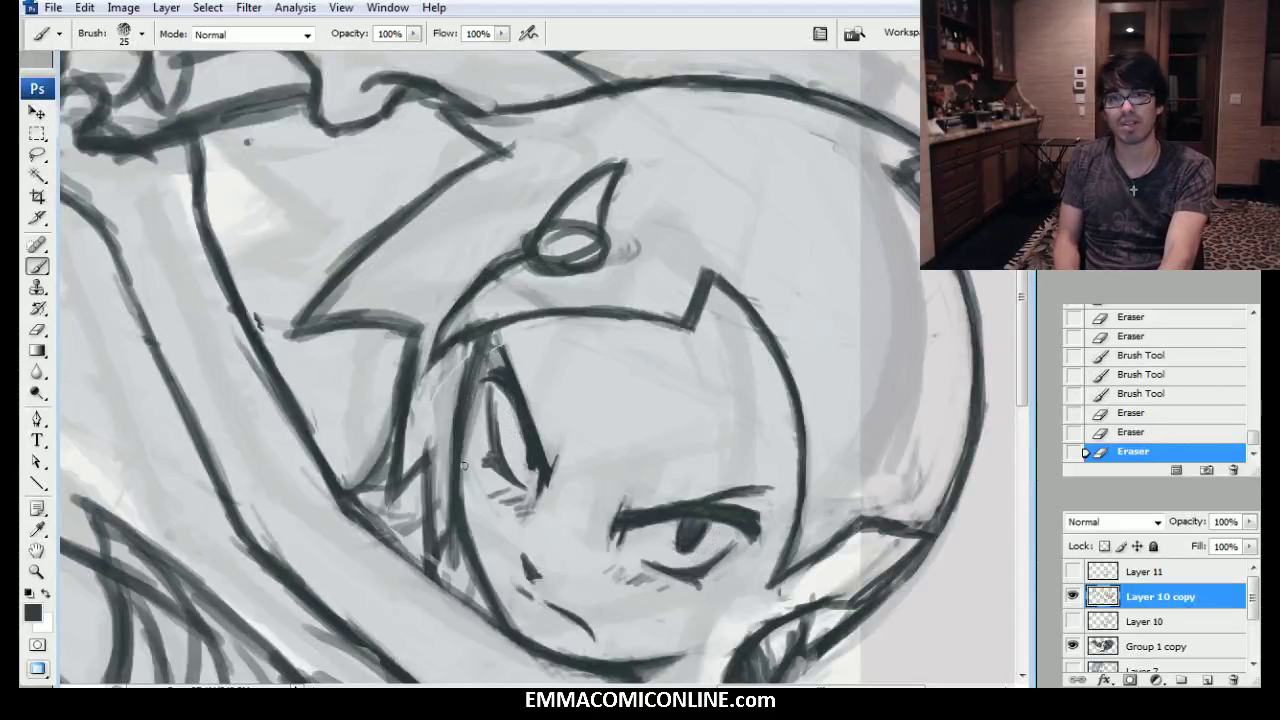
drag(453, 459, 457, 362)
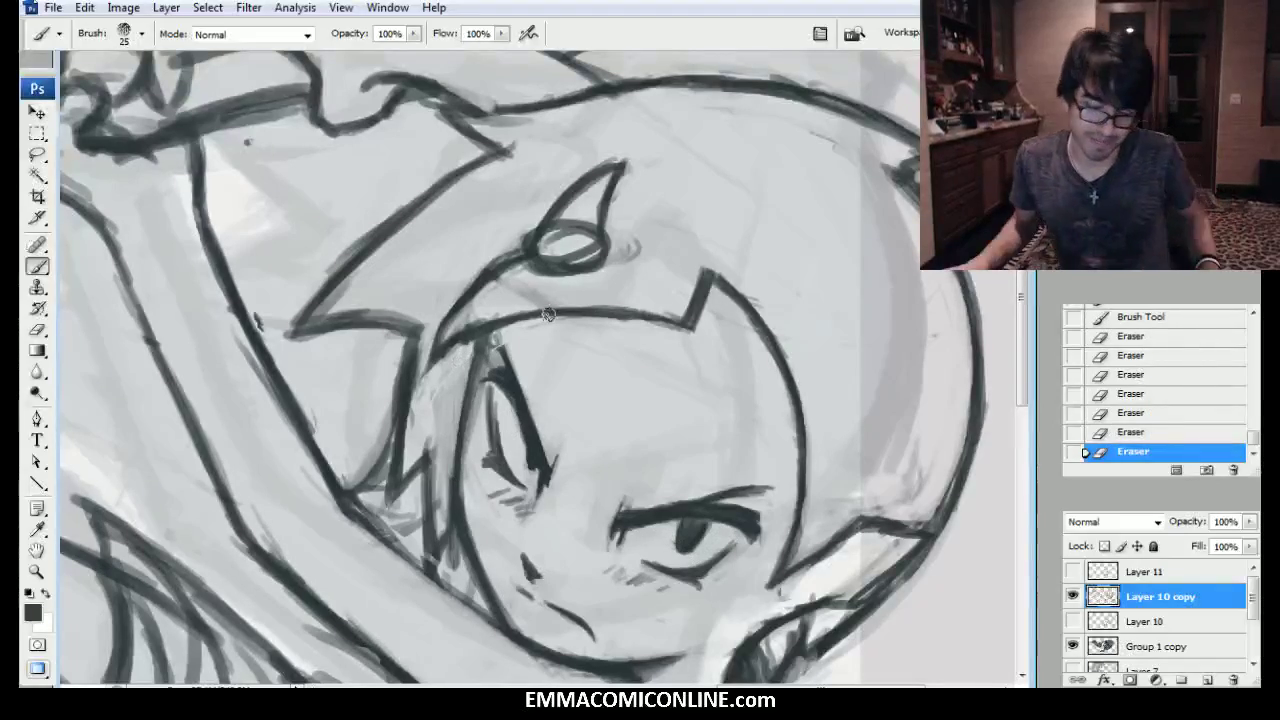